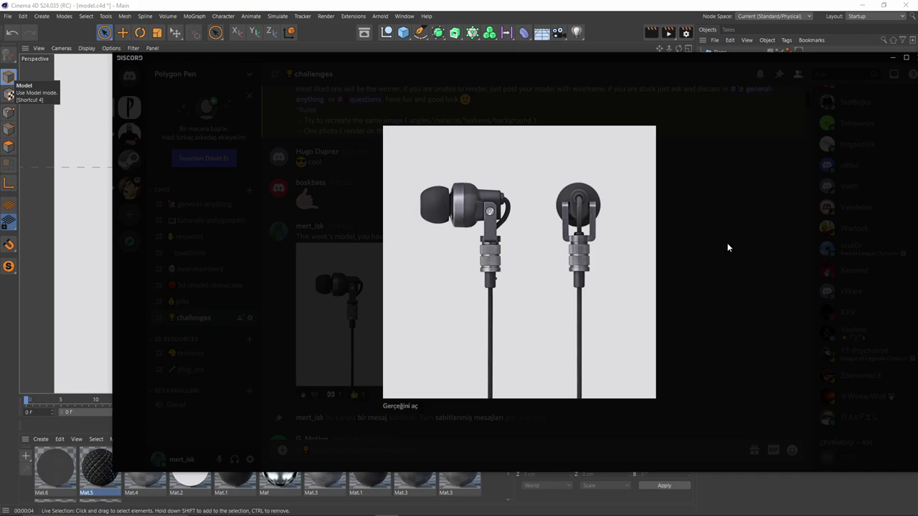
# Step: Examine the earphone renders and wireframes posted in the challenges channel, including the pinned announcement with the next challenge's lighter photo
pyautogui.click(728, 247)
pyautogui.scroll(-10, 568, 258)
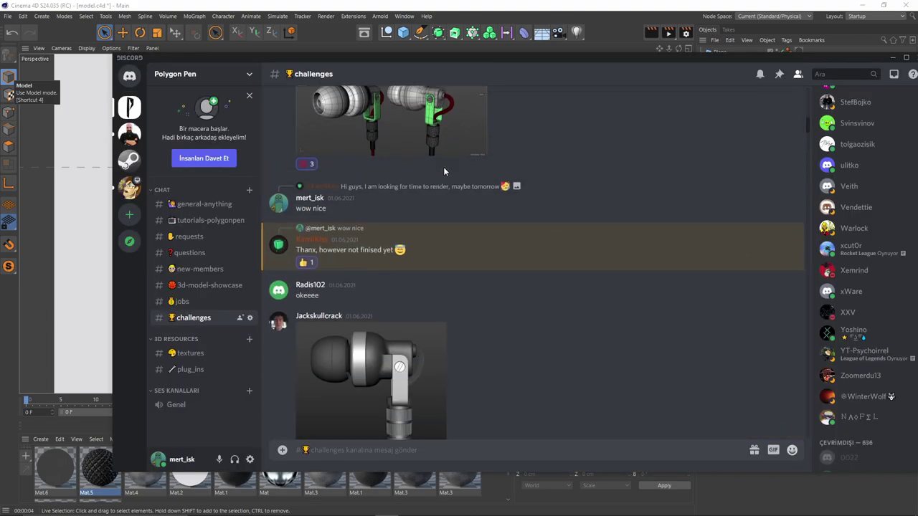
pyautogui.scroll(-15, 444, 172)
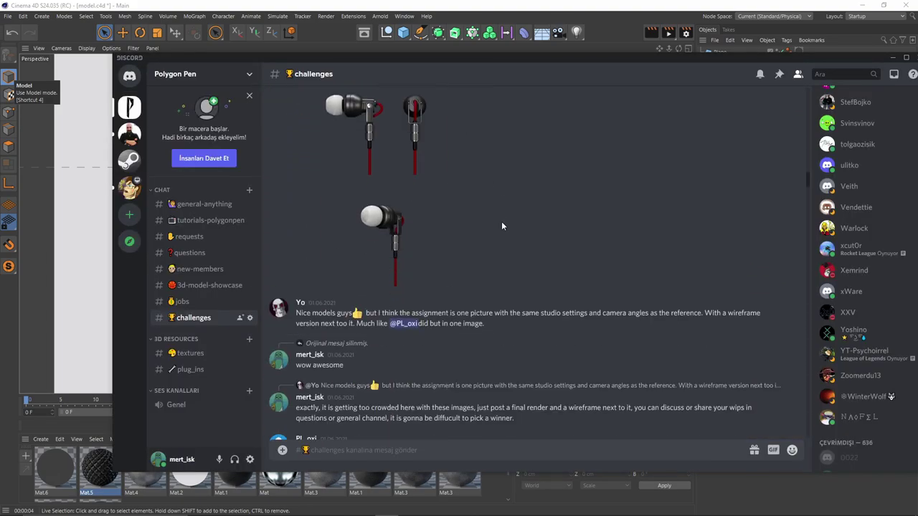
pyautogui.scroll(-5, 502, 216)
pyautogui.scroll(-2, 506, 207)
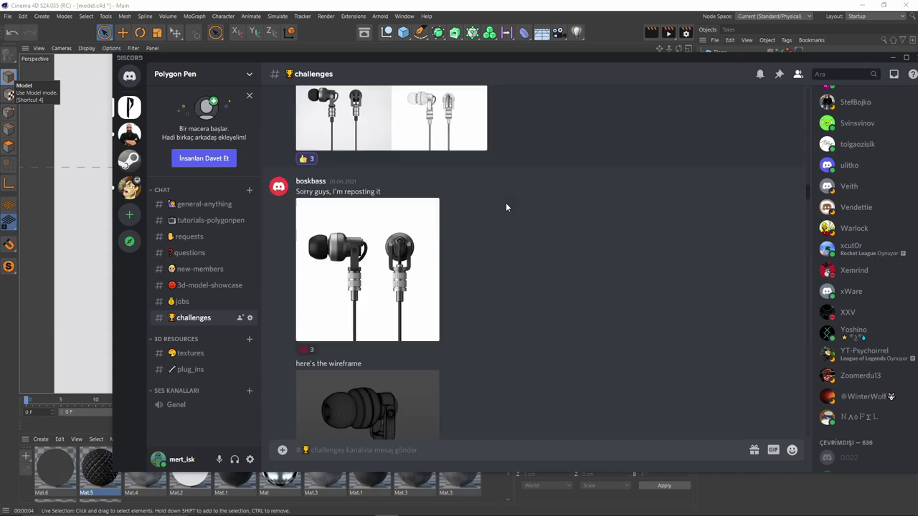
pyautogui.scroll(-10, 506, 207)
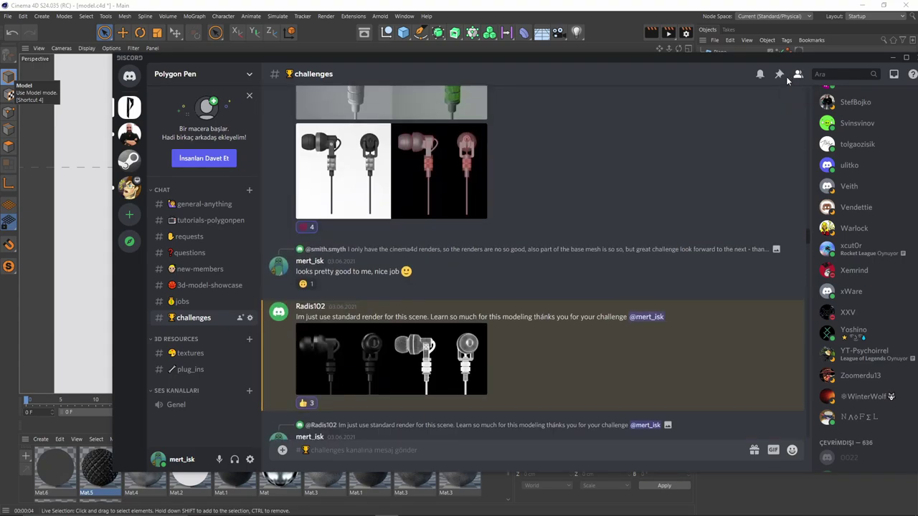
pyautogui.click(780, 74)
pyautogui.scroll(-3, 694, 357)
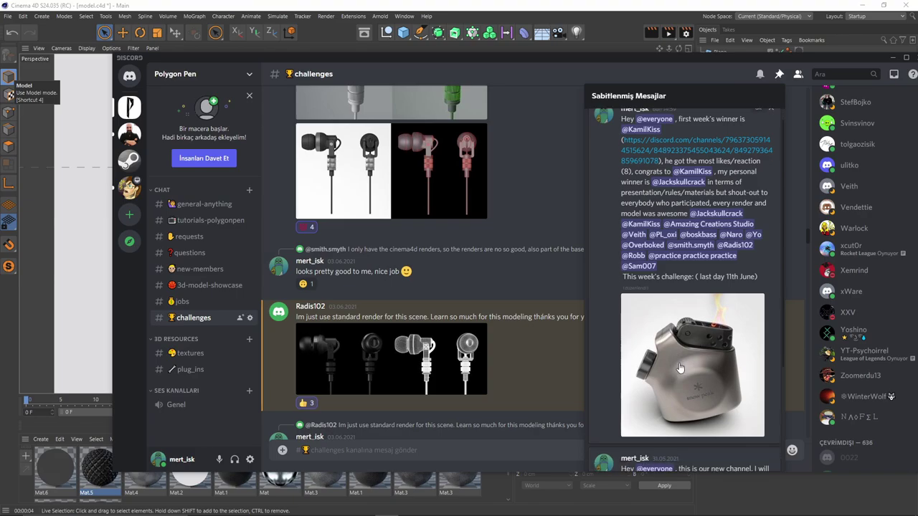
pyautogui.click(751, 320)
pyautogui.click(708, 235)
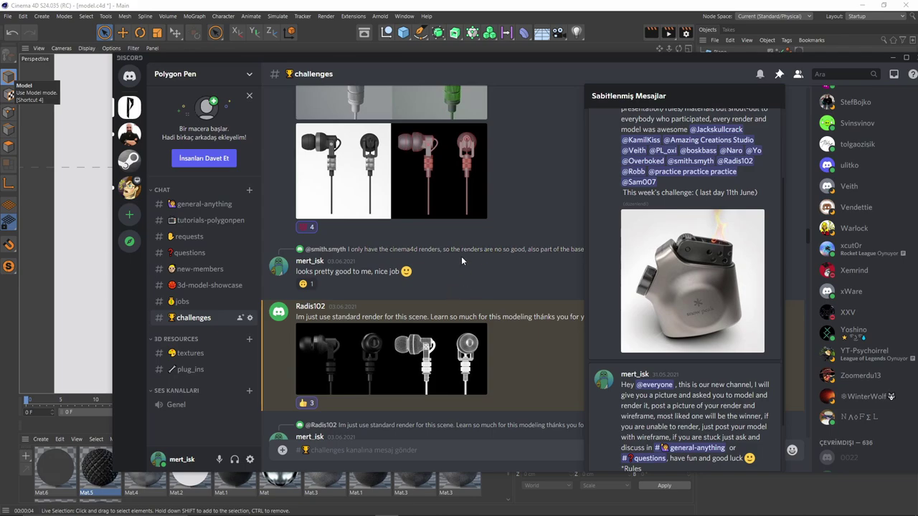
# Step: Switch to Cinema 4D and load the earphone reference image from the challenge_1 ref folder as the Right view's background
pyautogui.hotkey('alt', 'Tab')
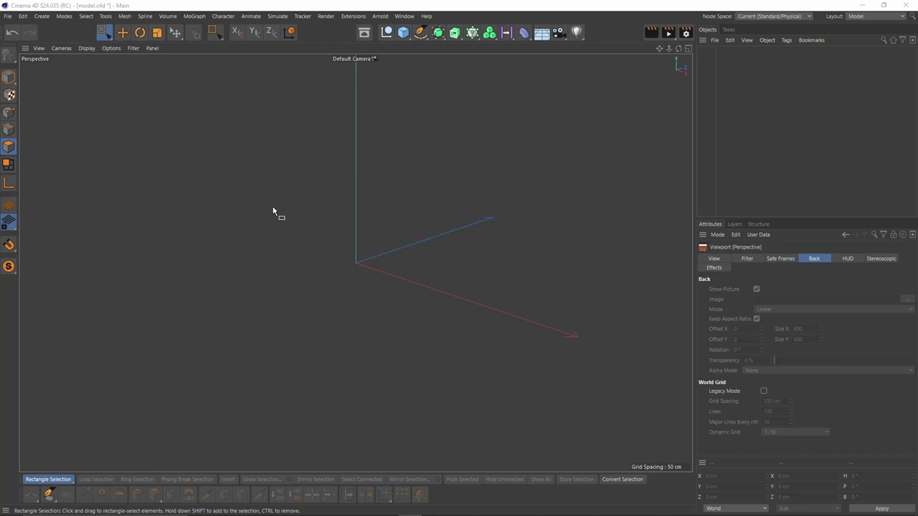
pyautogui.middleClick(272, 211)
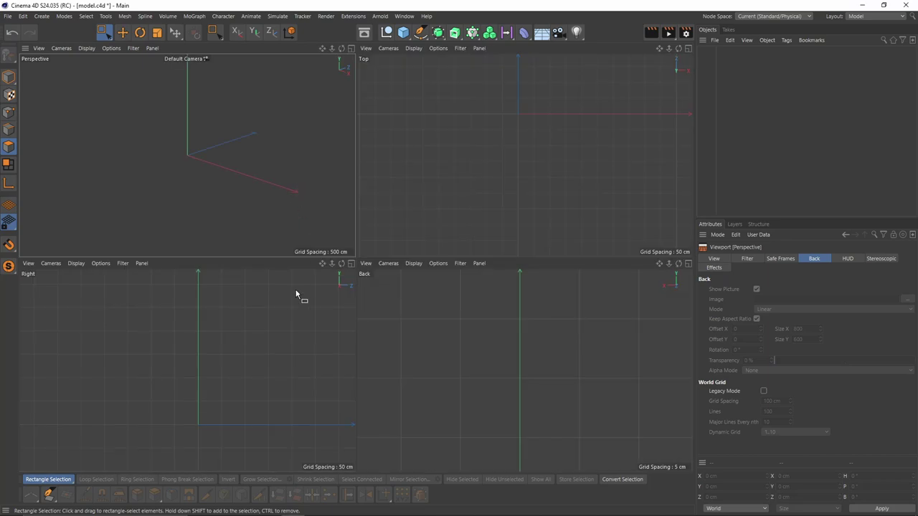
pyautogui.middleClick(297, 293)
pyautogui.moveTo(264, 318); pyautogui.dragTo(279, 236, button='middle')
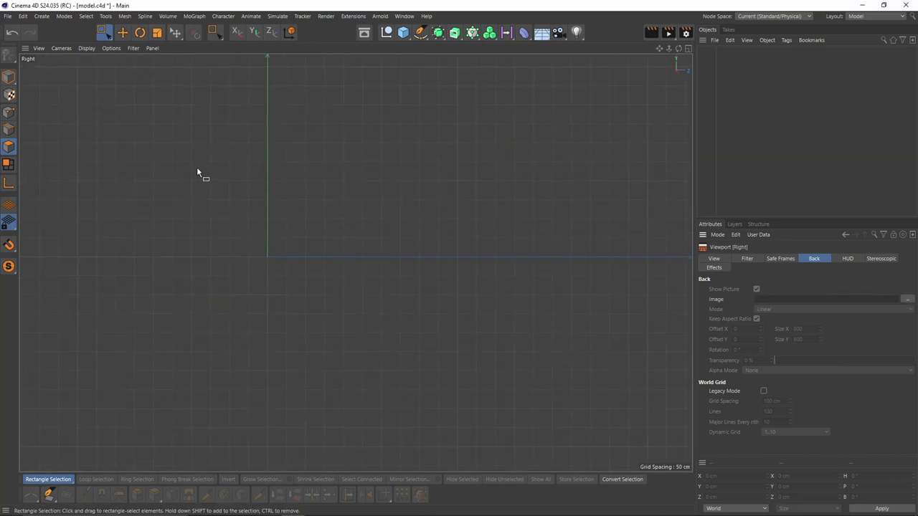
pyautogui.click(907, 301)
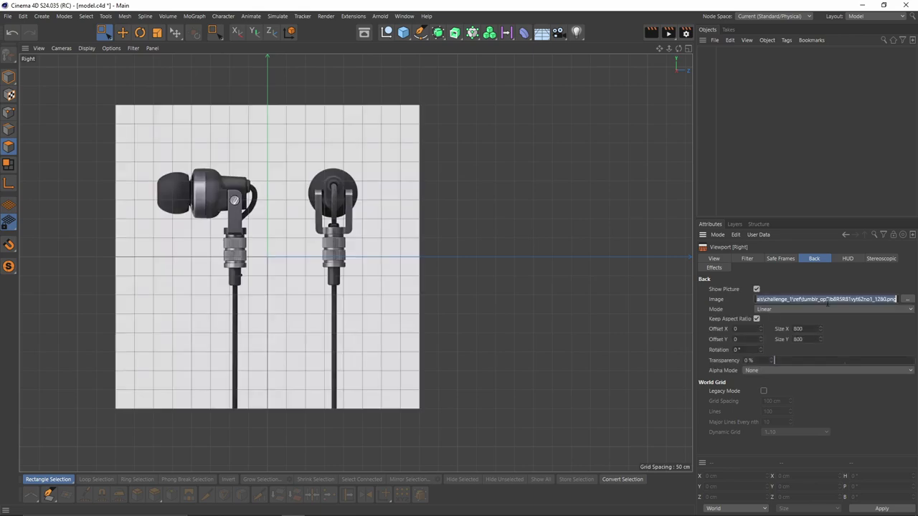
# Step: Load the same earphone reference image from the ref folder as the Back view's background
pyautogui.middleClick(361, 289)
pyautogui.middleClick(475, 318)
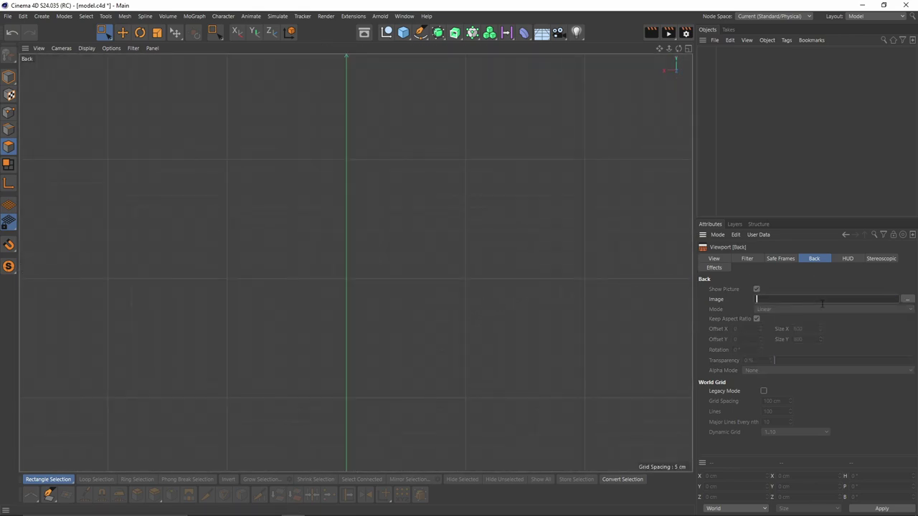
pyautogui.hotkey('ctrl', 'v')
pyautogui.click(909, 299)
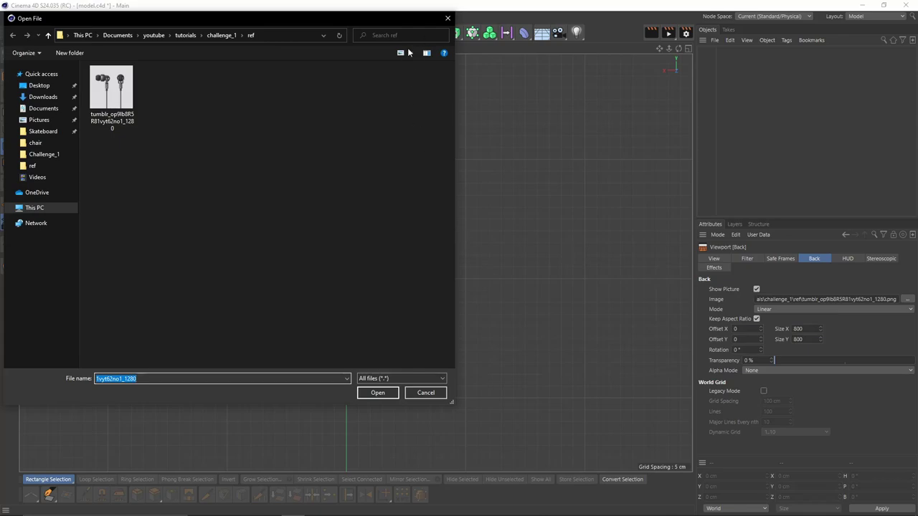
pyautogui.doubleClick(123, 96)
# Step: Add a Cylinder primitive with its orientation set to +Z
pyautogui.middleClick(228, 127)
pyautogui.middleClick(229, 127)
pyautogui.moveTo(403, 33); pyautogui.dragTo(466, 60)
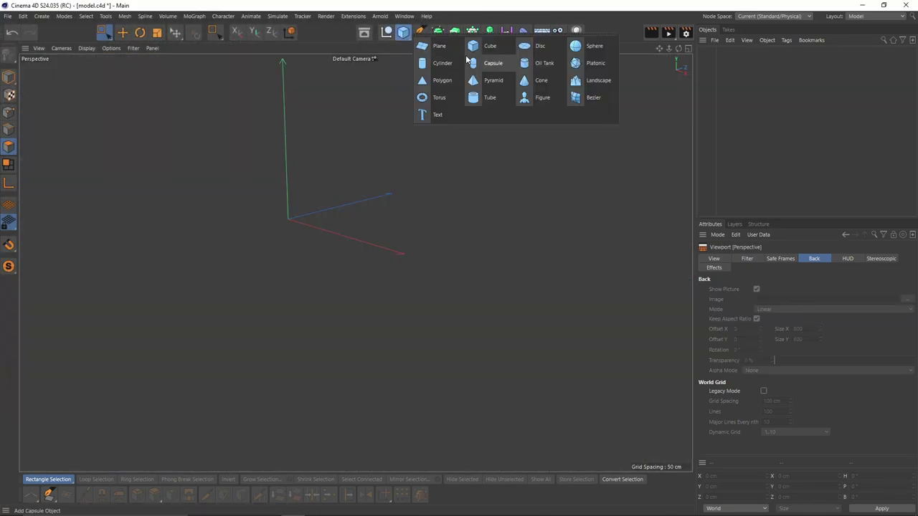
pyautogui.click(441, 63)
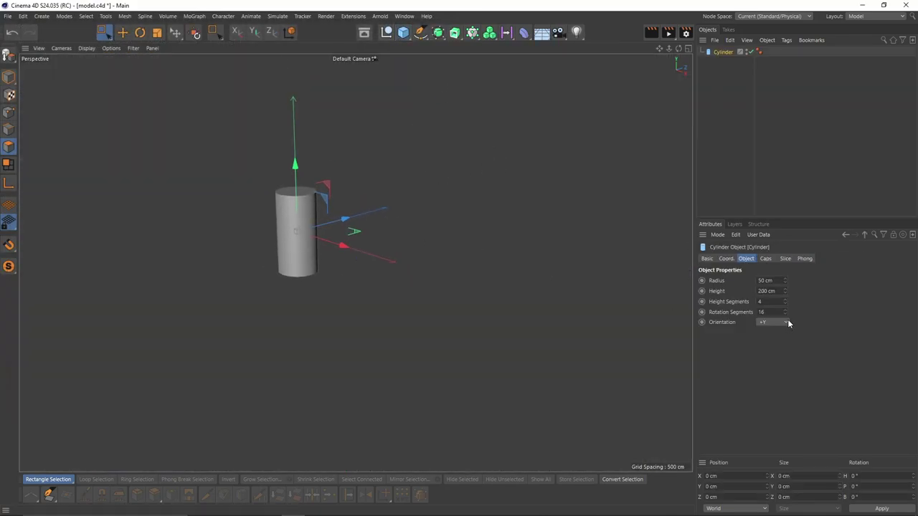
pyautogui.scroll(-2, 788, 321)
pyautogui.keyDown('alt'); pyautogui.moveTo(331, 276); pyautogui.dragTo(375, 245); pyautogui.keyUp('alt')
# Step: Place the cylinder over the earbud housing at about Y 168.8 cm, Z -161.9 cm, and scale it to a radius of about 65.55 cm
pyautogui.middleClick(373, 246)
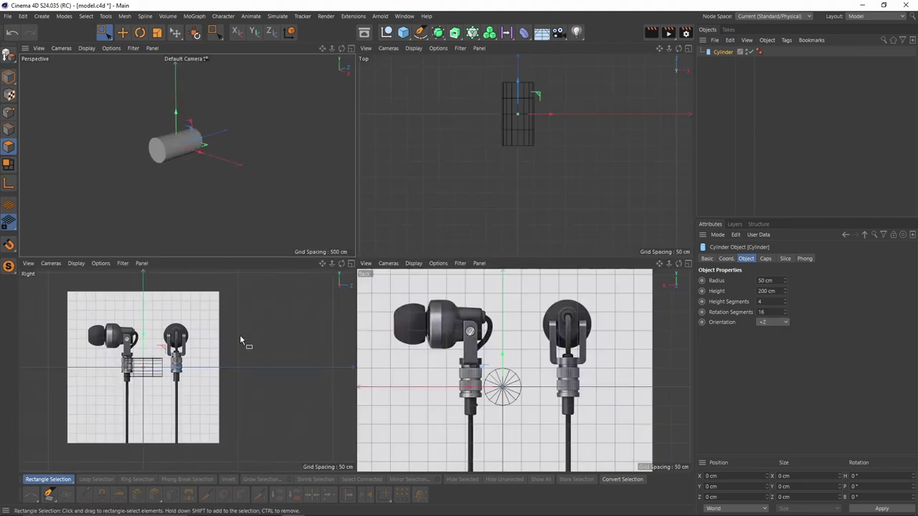
pyautogui.middleClick(241, 337)
pyautogui.scroll(2, 298, 240)
pyautogui.moveTo(292, 224); pyautogui.dragTo(211, 129)
pyautogui.scroll(3, 149, 122)
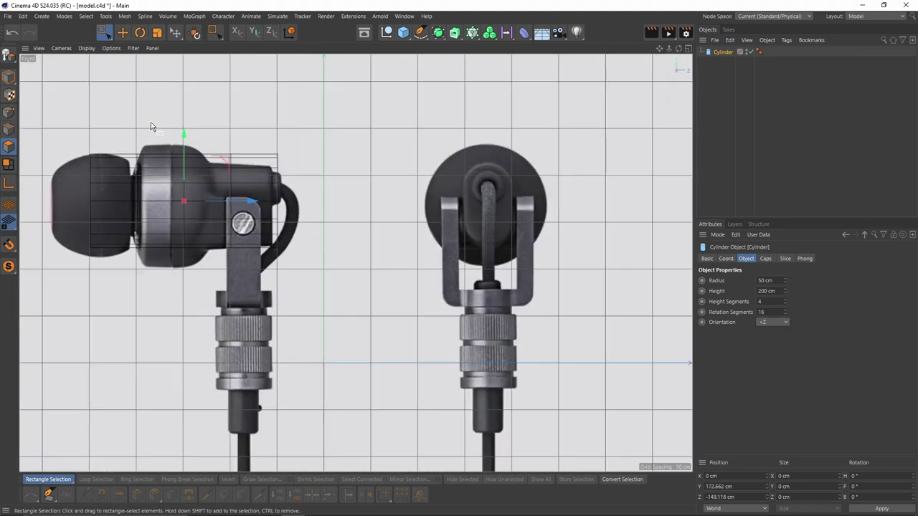
pyautogui.scroll(1, 151, 124)
pyautogui.moveTo(234, 170); pyautogui.dragTo(219, 175)
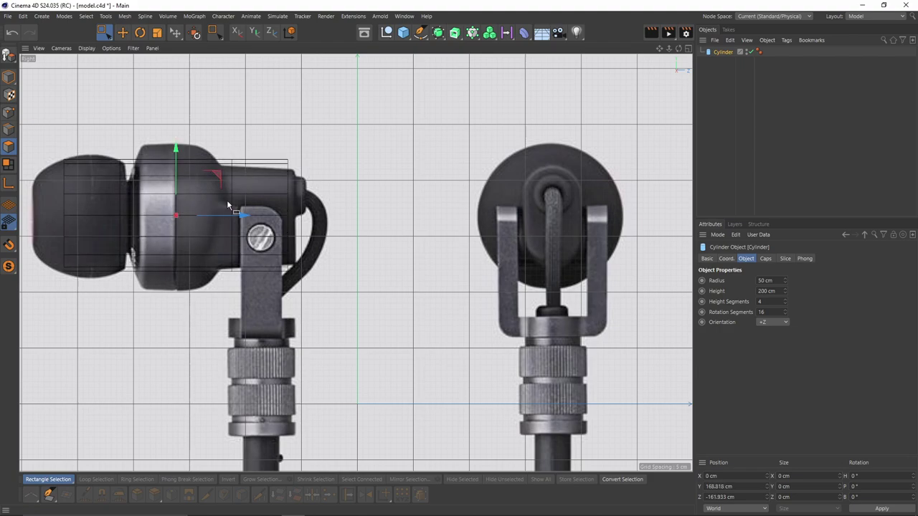
pyautogui.press('t')
pyautogui.moveTo(230, 206); pyautogui.dragTo(375, 246)
# Step: Set the Back view background's Offset X to -173 so the rear view of the earphone is centred on the cylinder
pyautogui.press('r')
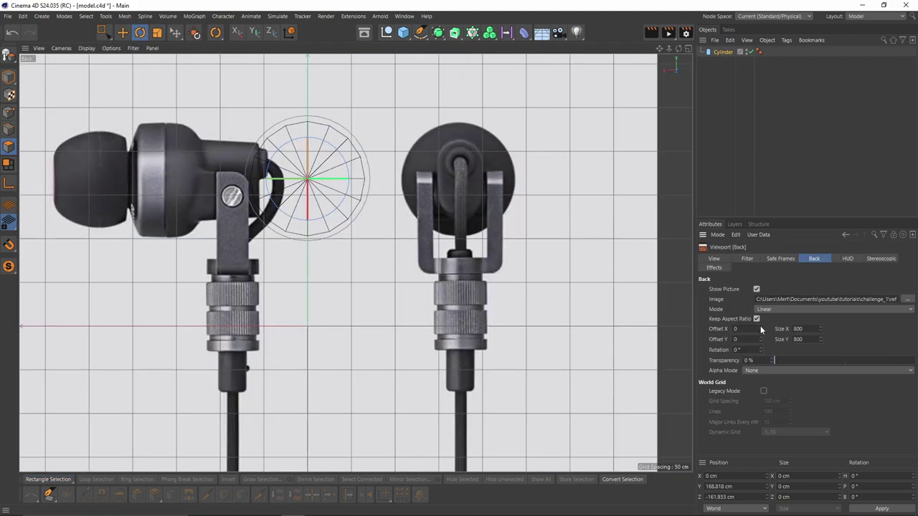
pyautogui.moveTo(762, 330); pyautogui.dragTo(433, 173)
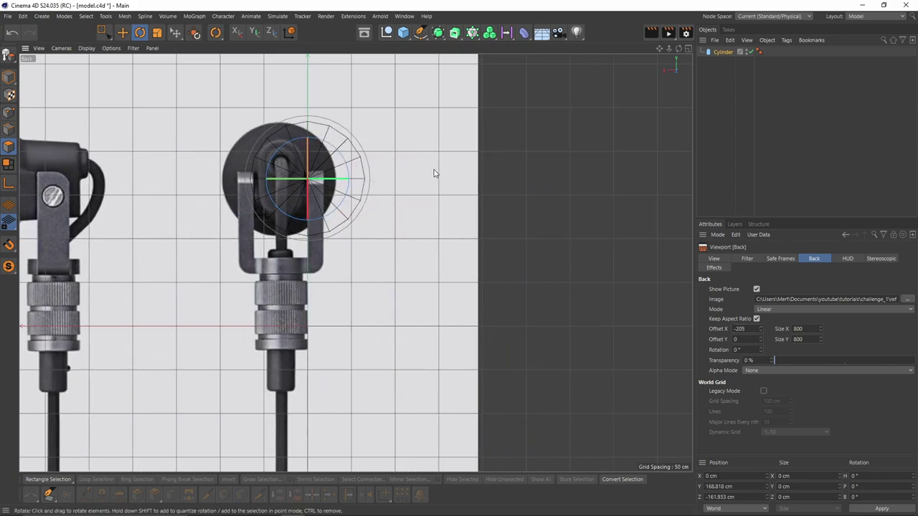
pyautogui.scroll(-7, 429, 279)
pyautogui.scroll(5, 412, 284)
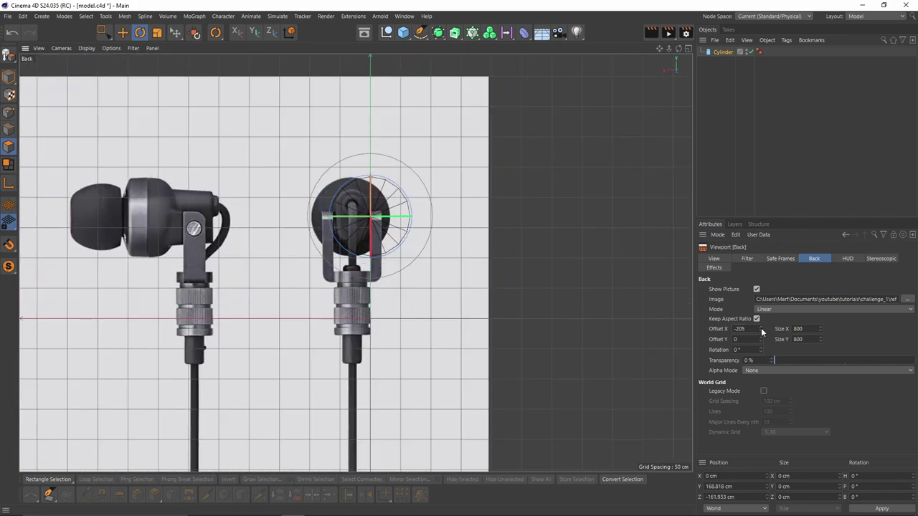
pyautogui.moveTo(761, 329); pyautogui.dragTo(771, 318)
pyautogui.scroll(8, 377, 218)
pyautogui.click(761, 330)
pyautogui.click(760, 328)
pyautogui.click(760, 328)
pyautogui.keyDown('alt'); pyautogui.moveTo(500, 244); pyautogui.dragTo(448, 225, button='middle'); pyautogui.keyUp('alt')
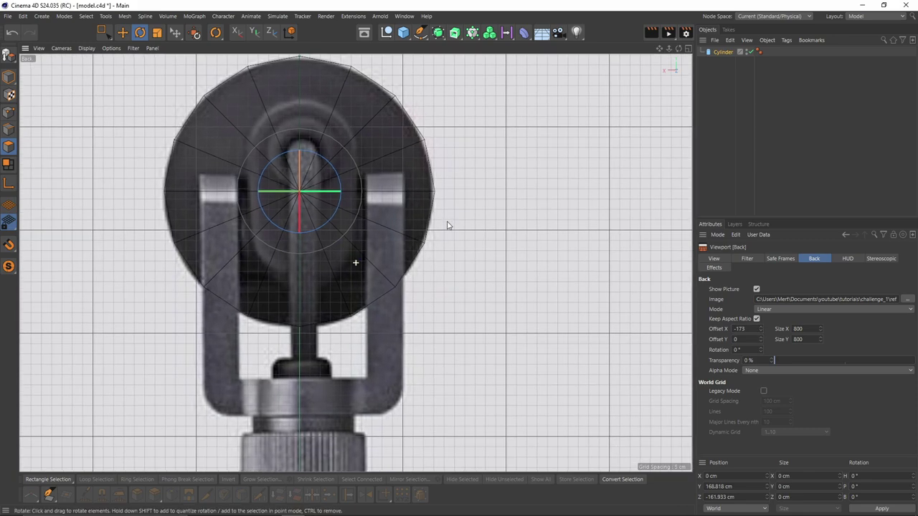
# Step: Set the cylinder's height segments to 1 and its rotation segments to 24
pyautogui.scroll(-2, 447, 225)
pyautogui.click(727, 55)
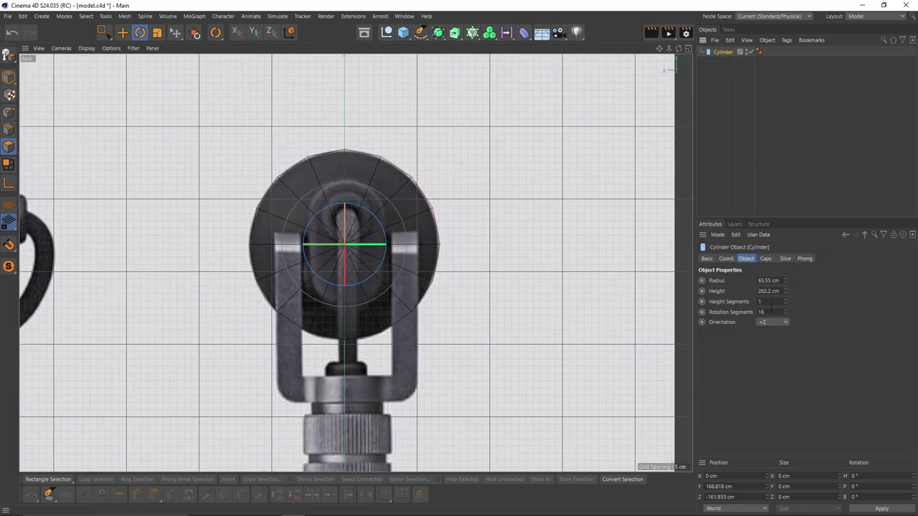
pyautogui.write('22')
pyautogui.press('Return')
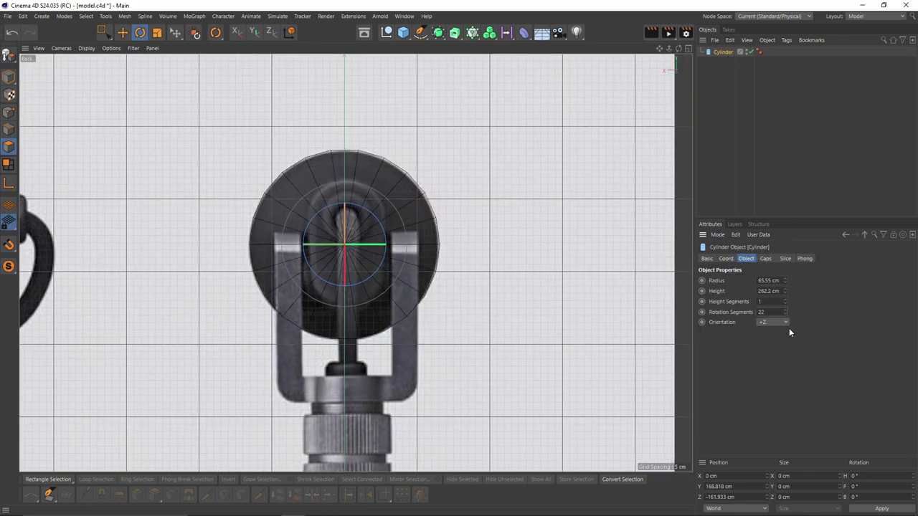
pyautogui.scroll(4, 332, 146)
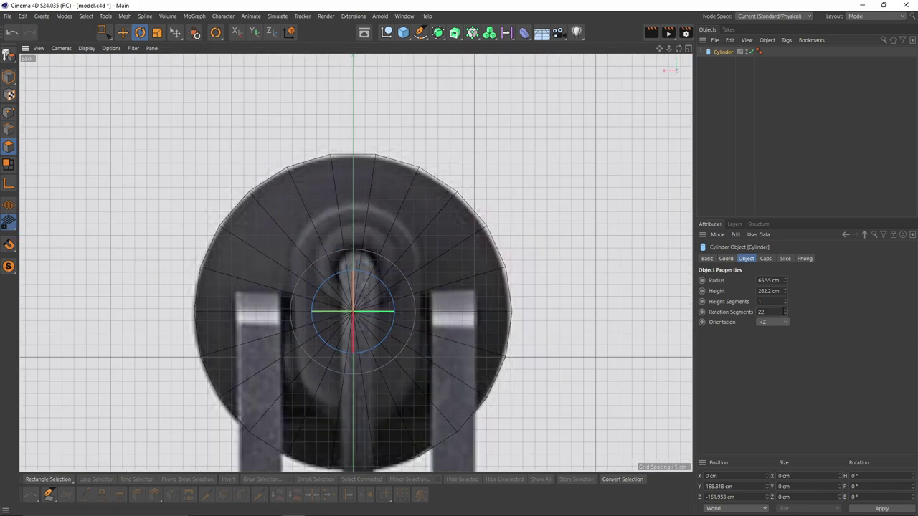
pyautogui.click(784, 310)
pyautogui.click(784, 310)
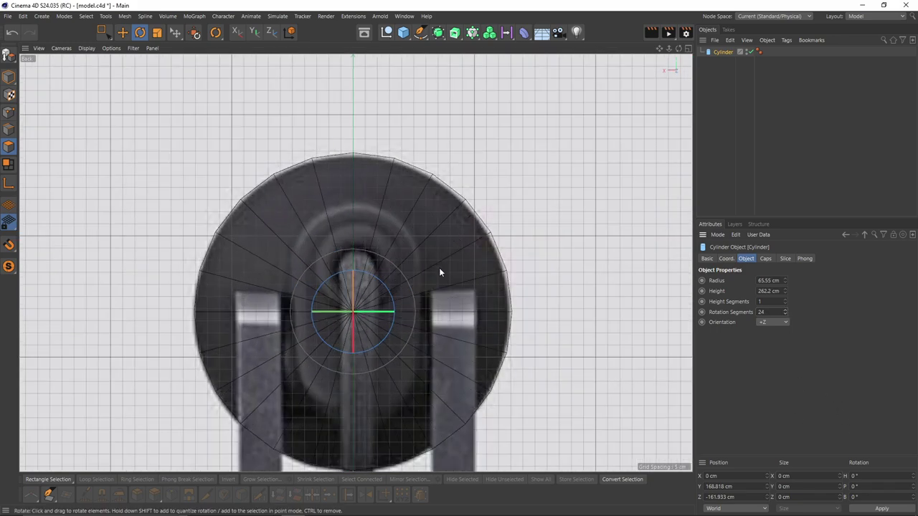
# Step: Compare the cylinder with the housing in the Right view and make it an editable polygon object
pyautogui.keyDown('alt'); pyautogui.moveTo(440, 271); pyautogui.dragTo(358, 100, button='middle'); pyautogui.keyUp('alt')
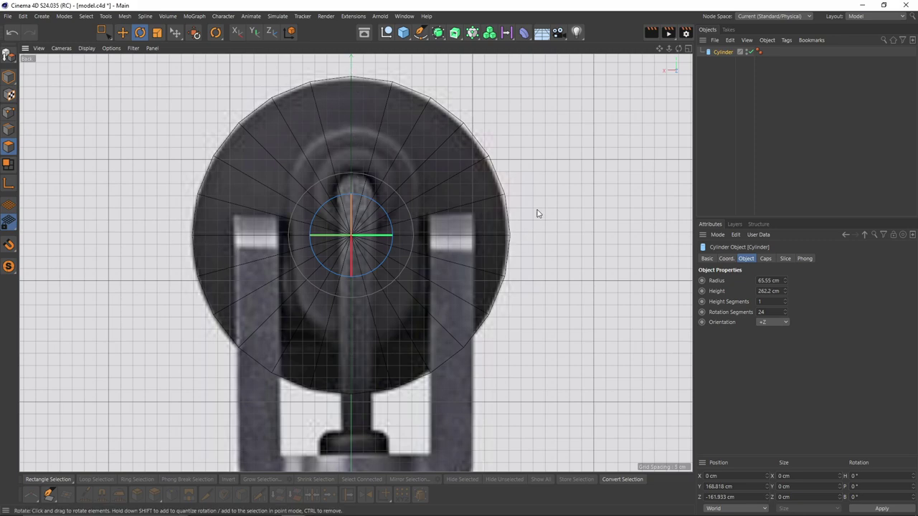
pyautogui.middleClick(326, 249)
pyautogui.middleClick(282, 354)
pyautogui.scroll(3, 204, 223)
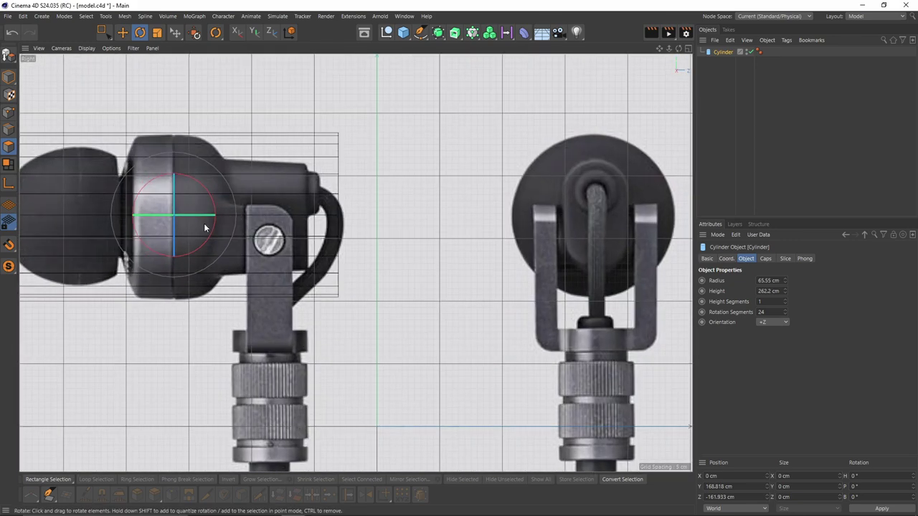
pyautogui.scroll(3, 231, 211)
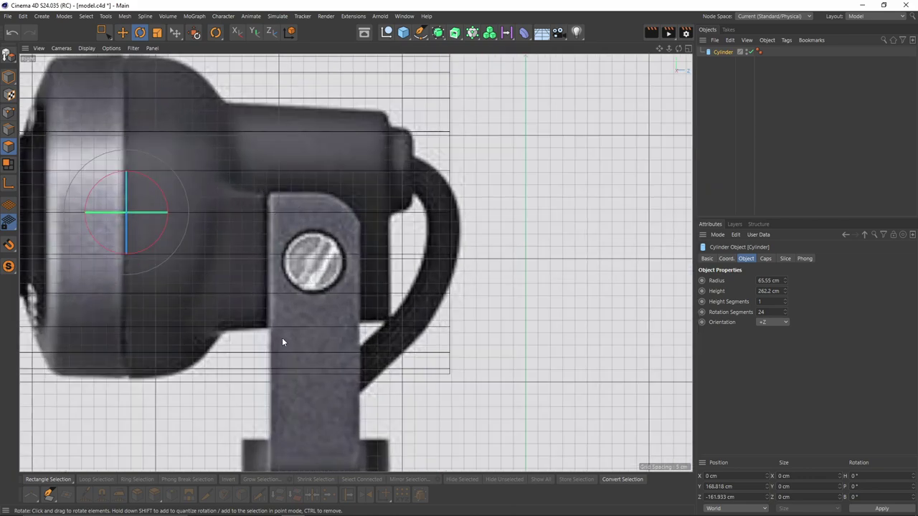
pyautogui.scroll(-5, 339, 309)
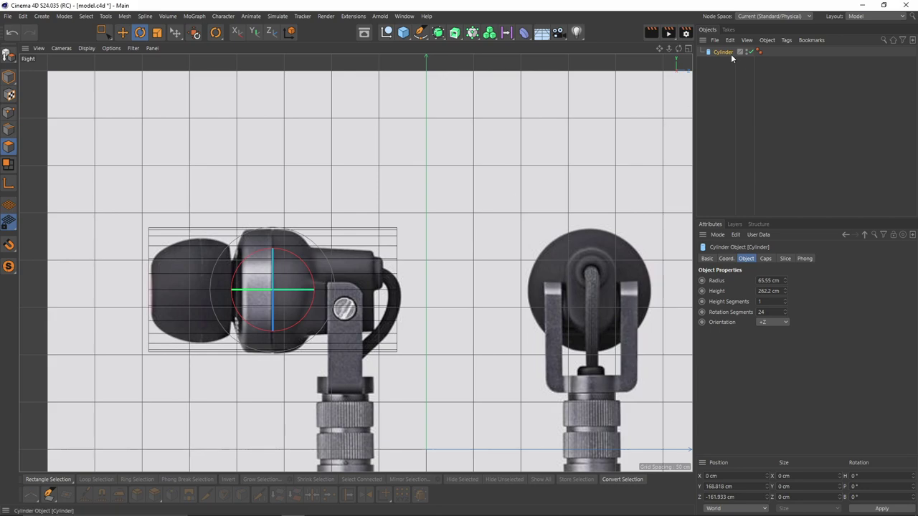
pyautogui.press('c')
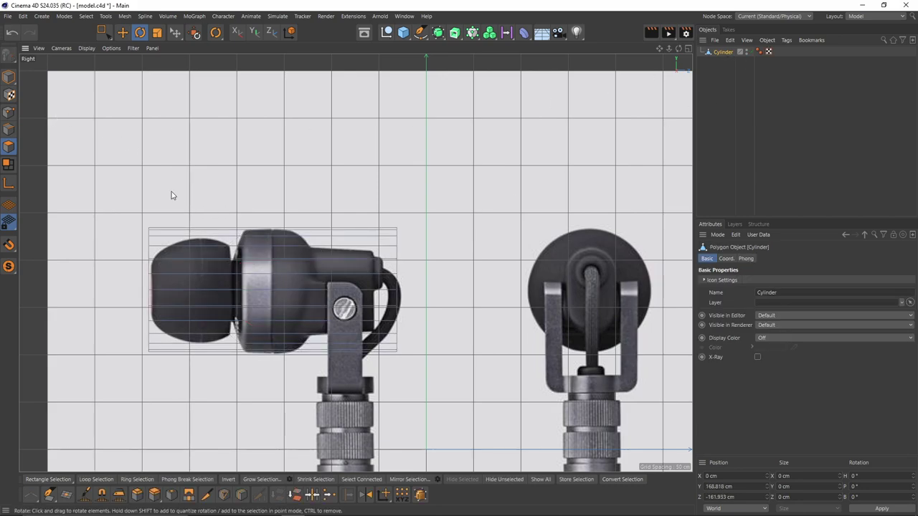
# Step: Shorten the cylinder by moving its front points to the housing's seam at about Z -163.3 cm and its rear points to about Z -141.9 cm
pyautogui.press('Return')
pyautogui.press('0')
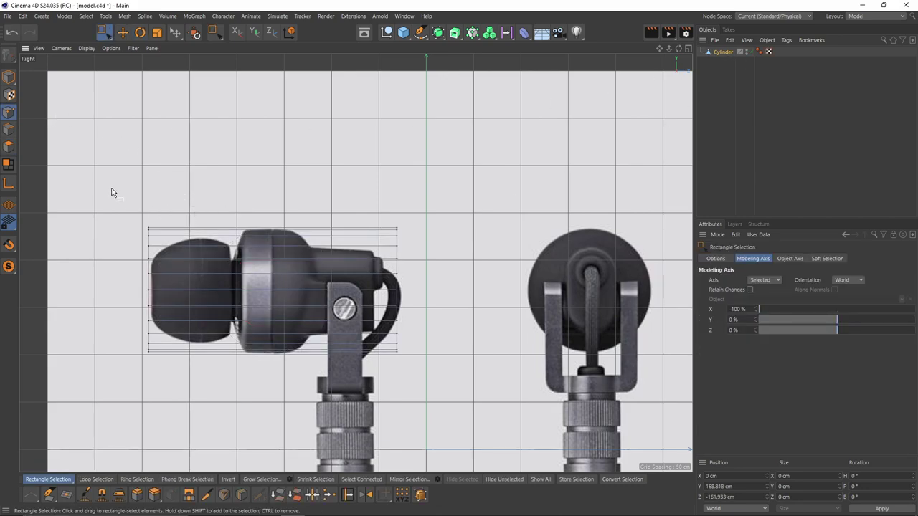
pyautogui.moveTo(113, 191); pyautogui.dragTo(183, 373)
pyautogui.moveTo(207, 291); pyautogui.dragTo(331, 315)
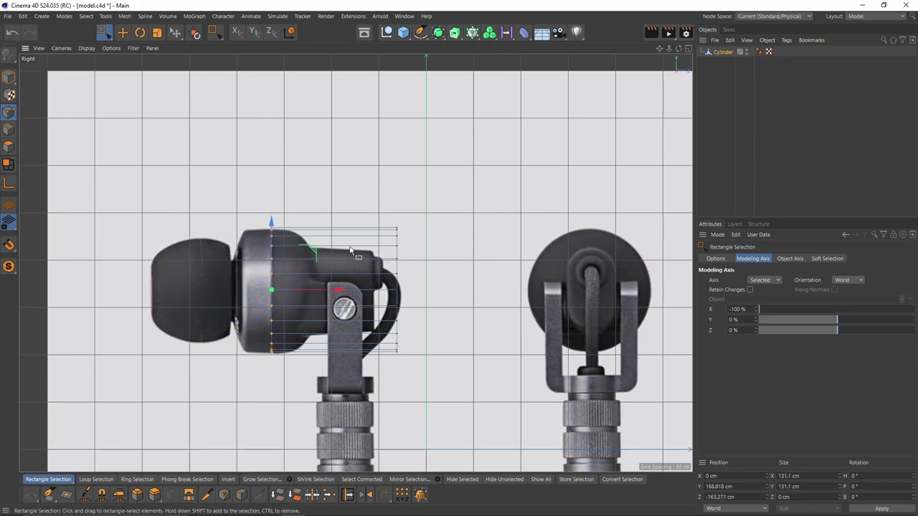
pyautogui.moveTo(353, 211); pyautogui.dragTo(456, 405)
pyautogui.moveTo(452, 291); pyautogui.dragTo(345, 294)
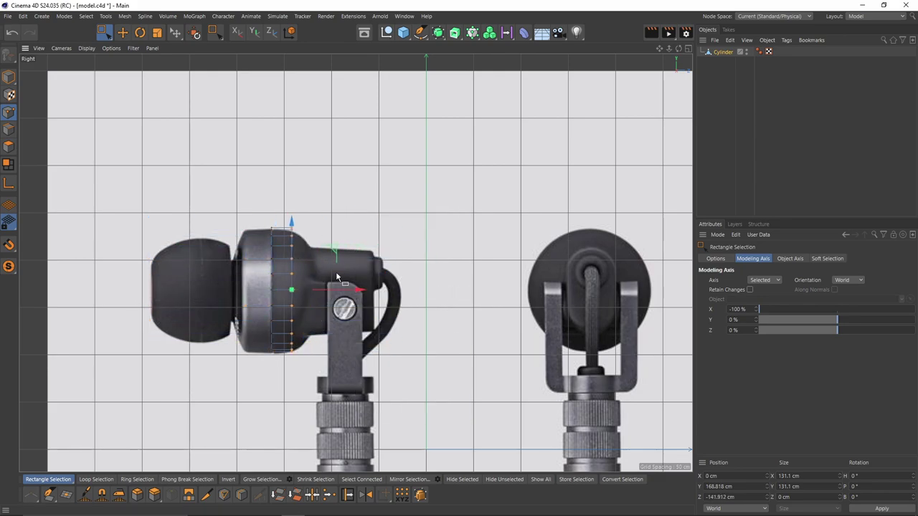
# Step: Extrude the cylinder's rear edge loop back to about Z -130.8 cm and scale it down to about 112 cm along the housing's curve
pyautogui.press('Return')
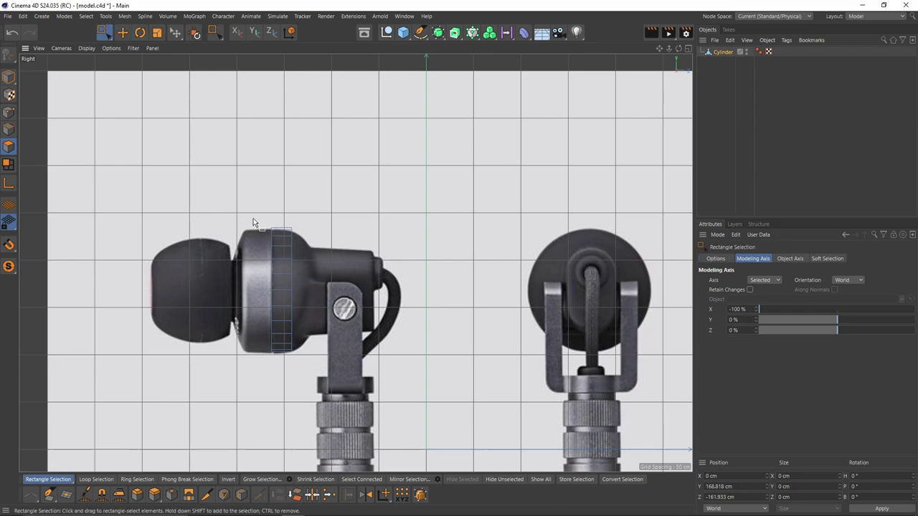
pyautogui.moveTo(252, 219); pyautogui.dragTo(294, 392)
pyautogui.moveTo(300, 246); pyautogui.dragTo(353, 452)
pyautogui.moveTo(279, 219); pyautogui.dragTo(356, 445)
pyautogui.press('e')
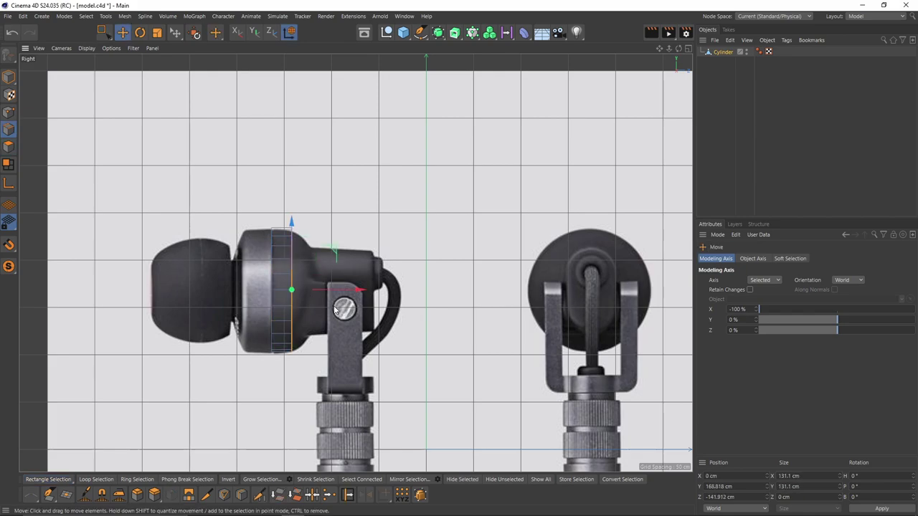
pyautogui.scroll(3, 294, 280)
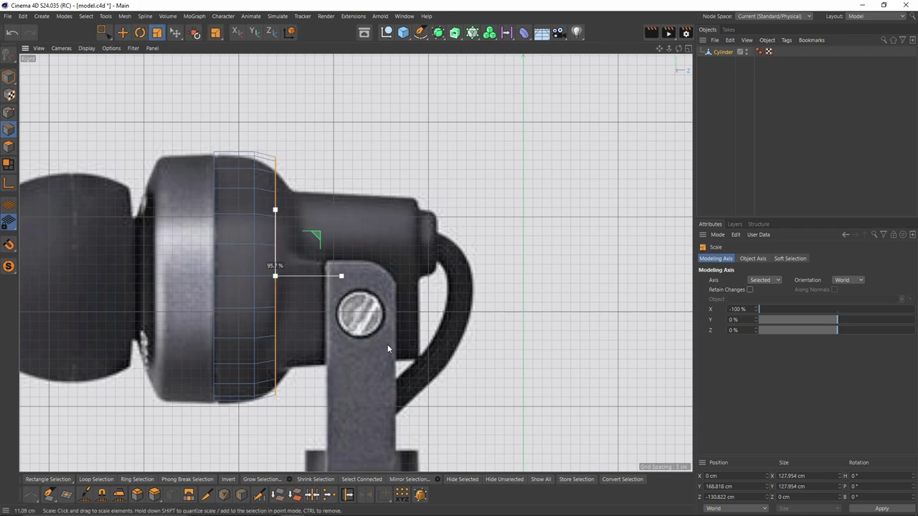
# Step: Extrude the rear loop to about Z -121.2 cm, scale it to about 88.8 cm, and resize the loop before it to about 114.7 cm
pyautogui.moveTo(326, 292); pyautogui.dragTo(342, 278)
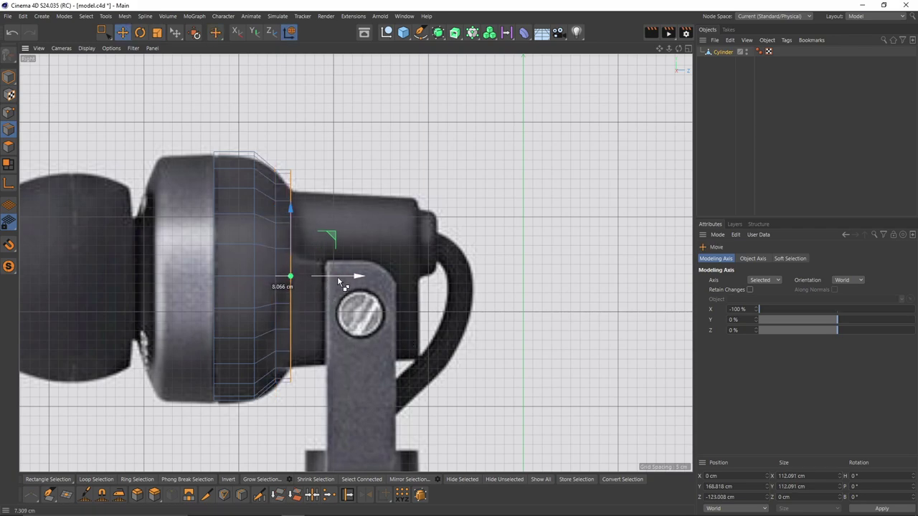
pyautogui.press('t')
pyautogui.moveTo(441, 347); pyautogui.dragTo(334, 357)
pyautogui.doubleClick(275, 290)
# Step: Place the cylinder under a new Subdivision Surface
pyautogui.keyDown('alt'); pyautogui.moveTo(318, 308); pyautogui.dragTo(346, 301, button='middle'); pyautogui.keyUp('alt')
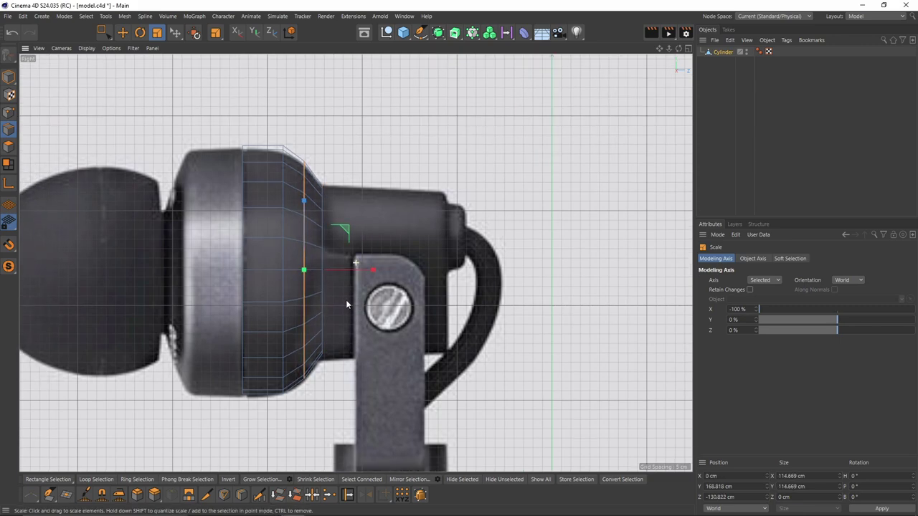
pyautogui.keyDown('alt'); pyautogui.click(438, 32); pyautogui.keyUp('alt')
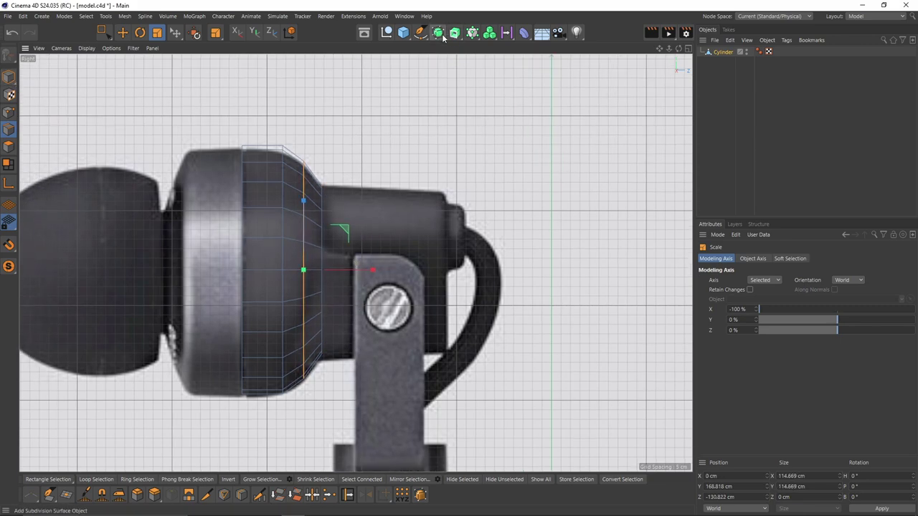
pyautogui.scroll(2, 401, 215)
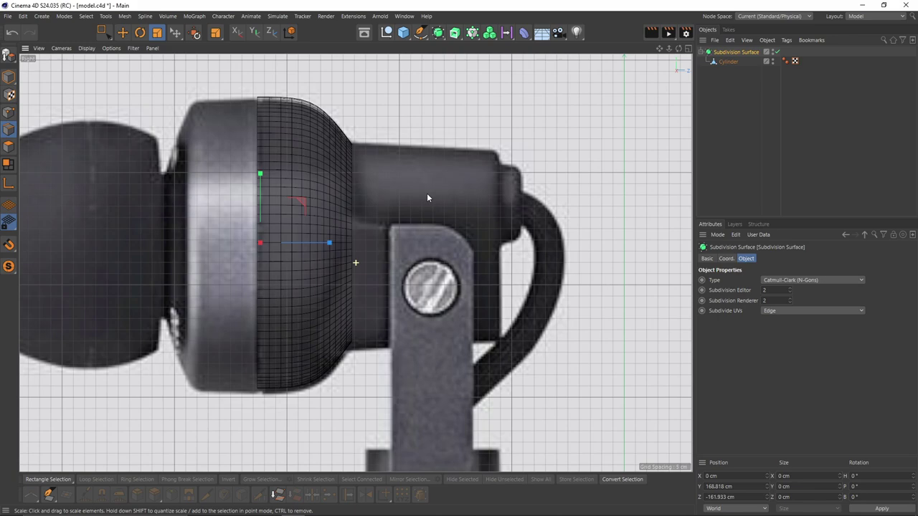
# Step: Lower the Cylinder object to about Y 166.9 cm to match the housing's outline and switch off the Subdivision Surface
pyautogui.click(729, 62)
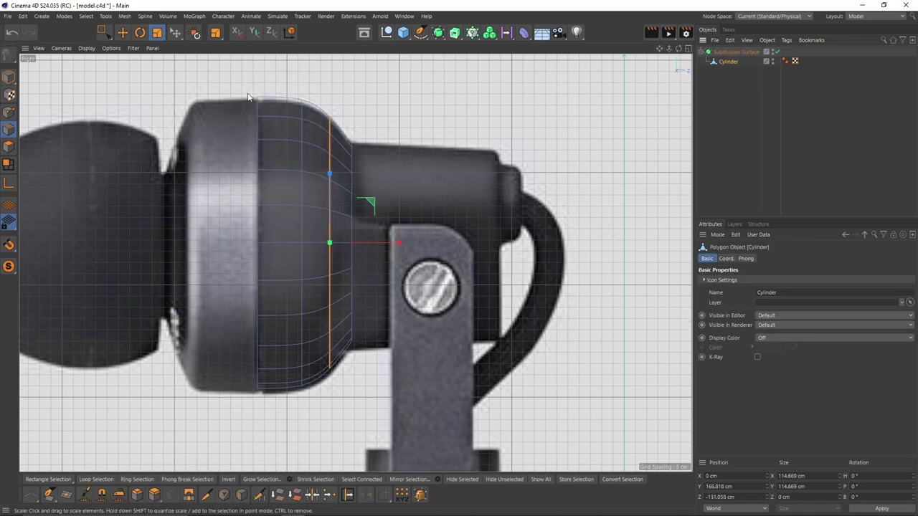
pyautogui.click(8, 77)
pyautogui.press('e')
pyautogui.moveTo(259, 175); pyautogui.dragTo(261, 180)
pyautogui.press('q')
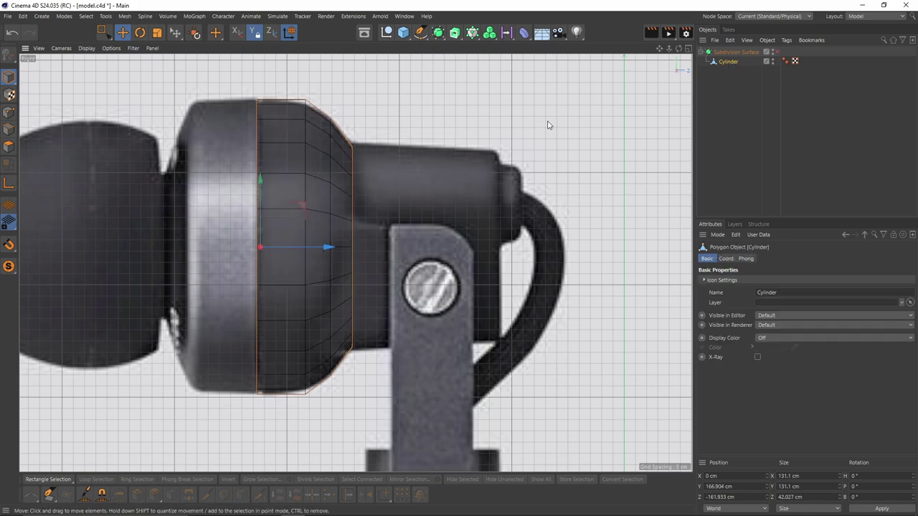
# Step: Select the edge loop around the cylinder's open rear end
pyautogui.click(8, 129)
pyautogui.doubleClick(351, 239)
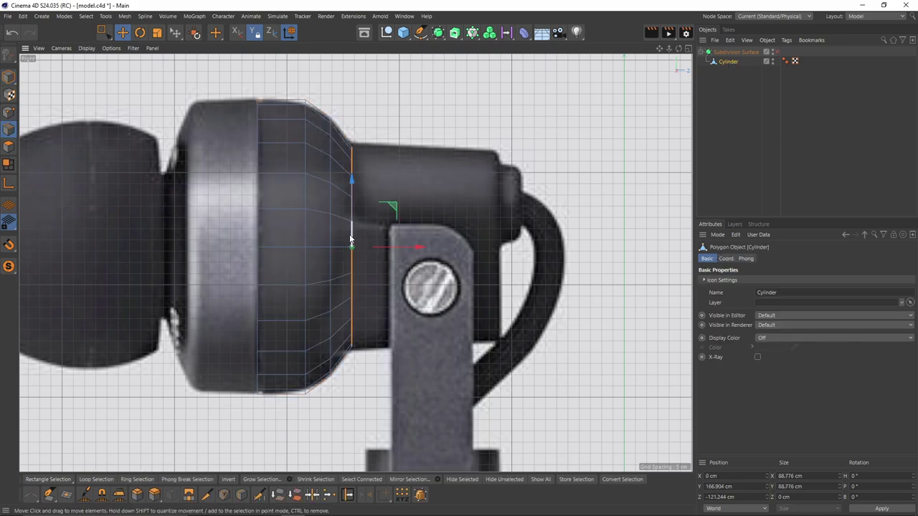
pyautogui.middleClick(225, 179)
pyautogui.middleClick(208, 144)
pyautogui.keyDown('alt'); pyautogui.moveTo(245, 166); pyautogui.dragTo(334, 184); pyautogui.keyUp('alt')
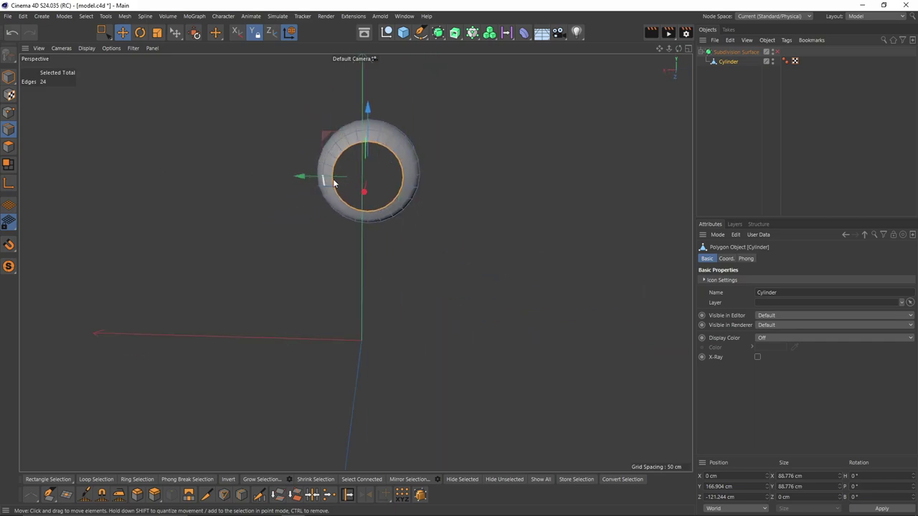
pyautogui.keyDown('alt'); pyautogui.moveTo(335, 184); pyautogui.dragTo(342, 225, button='right'); pyautogui.keyUp('alt')
# Step: Try to extrude the rear edge loop inward by scaling it to about 71.5 cm
pyautogui.press('t')
pyautogui.moveTo(516, 285); pyautogui.dragTo(363, 280)
pyautogui.middleClick(363, 280)
pyautogui.middleClick(438, 288)
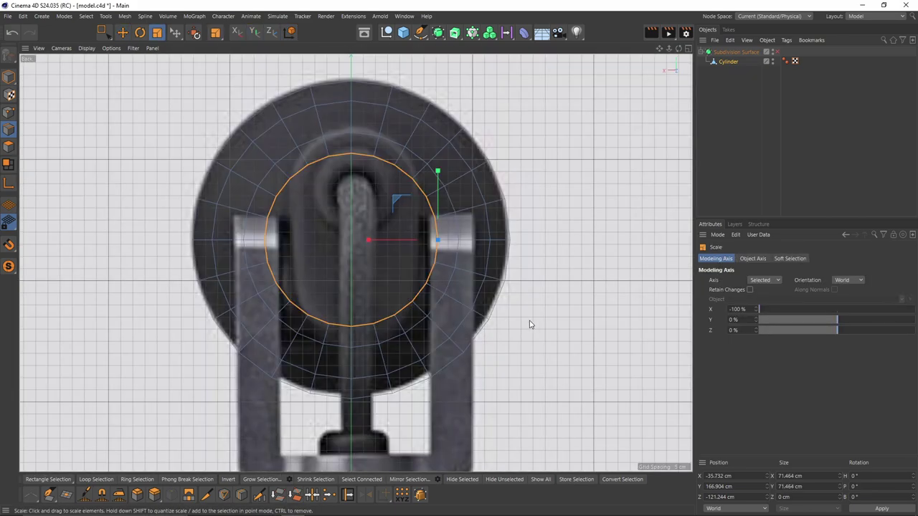
pyautogui.moveTo(529, 325); pyautogui.dragTo(353, 266)
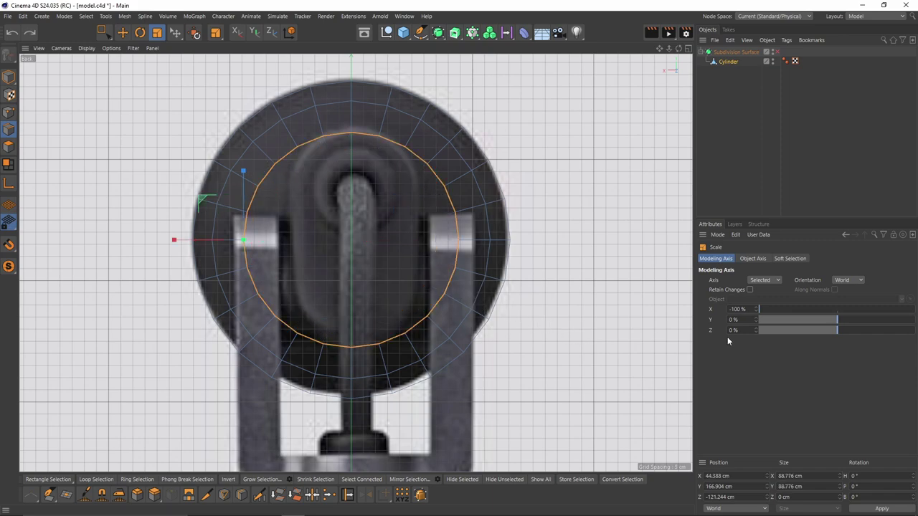
# Step: Set the modeling axis X to 0 % and extrude the rear edge loop inward to about 82.6 cm
pyautogui.write('0')
pyautogui.press('Return')
pyautogui.moveTo(526, 302); pyautogui.dragTo(507, 301)
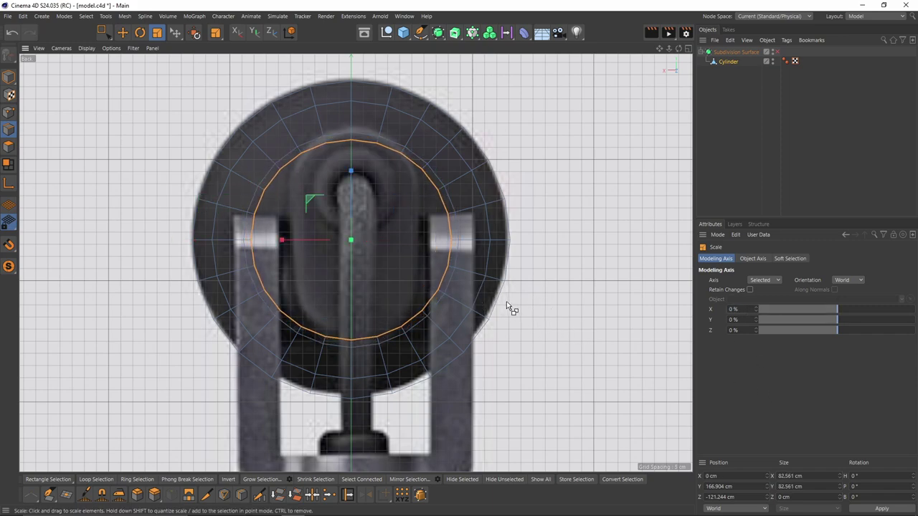
# Step: Delete the cylinder's points on the negative X side of the vertical centre line, keeping half of the ring
pyautogui.click(8, 114)
pyautogui.scroll(-3, 394, 158)
pyautogui.press('0')
pyautogui.moveTo(374, 91); pyautogui.dragTo(484, 352)
pyautogui.press('Delete')
# Step: Delete the points of the remaining half below its horizontal centre line, keeping only the upper quarter
pyautogui.middleClick(459, 340)
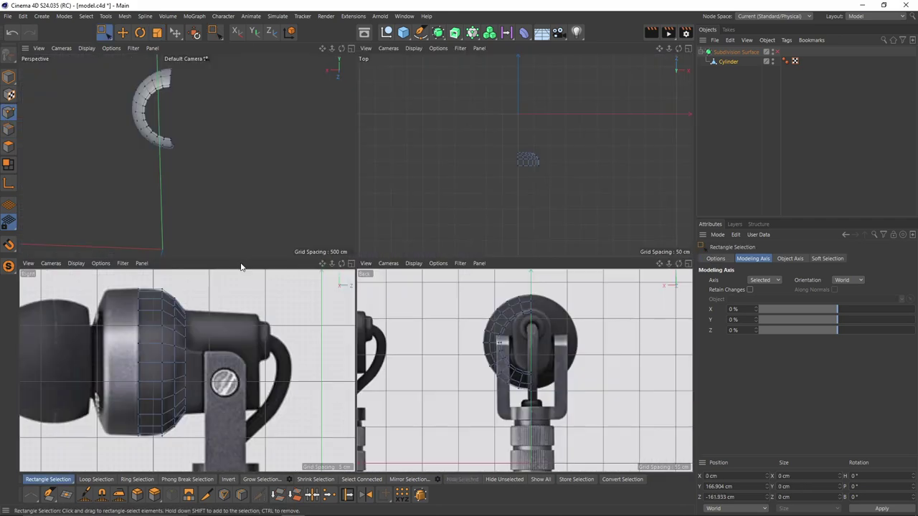
pyautogui.middleClick(439, 305)
pyautogui.scroll(2, 358, 232)
pyautogui.moveTo(226, 216); pyautogui.dragTo(399, 363)
pyautogui.scroll(3, 304, 283)
pyautogui.keyDown('alt'); pyautogui.moveTo(304, 284); pyautogui.dragTo(305, 290, button='middle'); pyautogui.keyUp('alt')
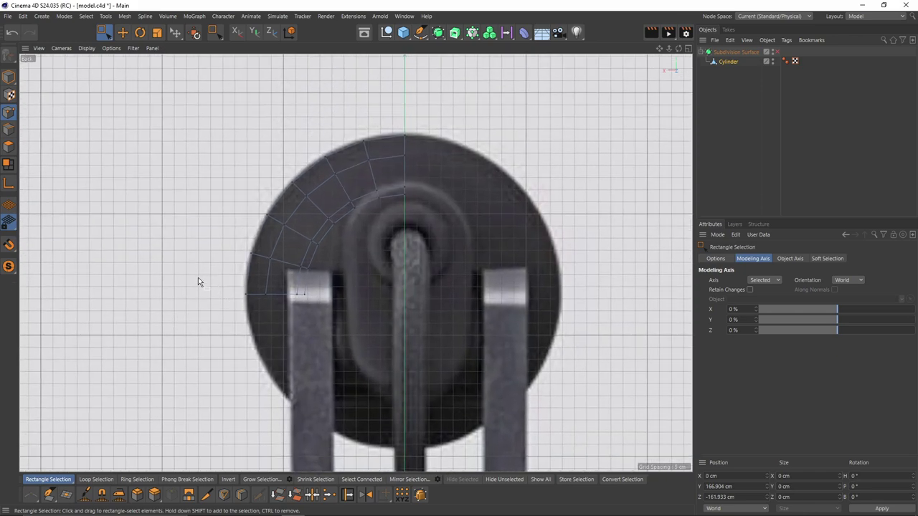
# Step: Select the quarter's horizontal and vertical cut edges in turn to check their alignment with the centre lines
pyautogui.click(8, 130)
pyautogui.moveTo(239, 280); pyautogui.dragTo(359, 337)
pyautogui.keyDown('alt'); pyautogui.moveTo(260, 241); pyautogui.dragTo(258, 236, button='middle'); pyautogui.keyUp('alt')
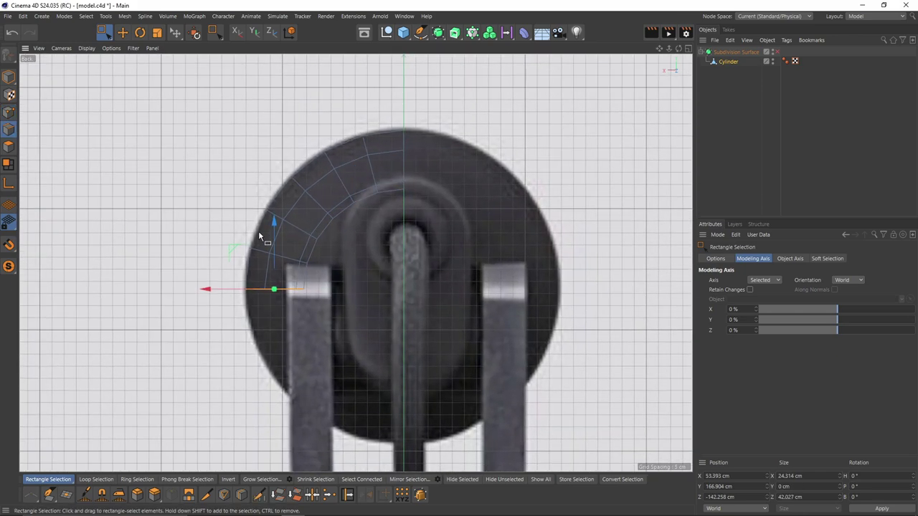
pyautogui.scroll(1, 257, 248)
pyautogui.keyDown('alt'); pyautogui.moveTo(389, 158); pyautogui.dragTo(422, 161, button='right'); pyautogui.keyUp('alt')
pyautogui.moveTo(399, 86); pyautogui.dragTo(510, 263)
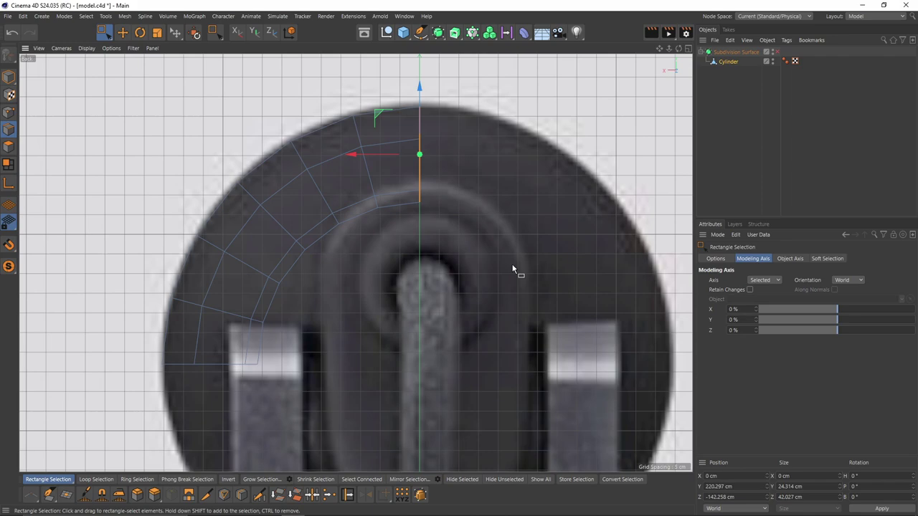
# Step: Raise the two inner-rim point pairs nearest the vertical centre line onto the rounded top of the neck outline
pyautogui.click(7, 111)
pyautogui.scroll(3, 419, 205)
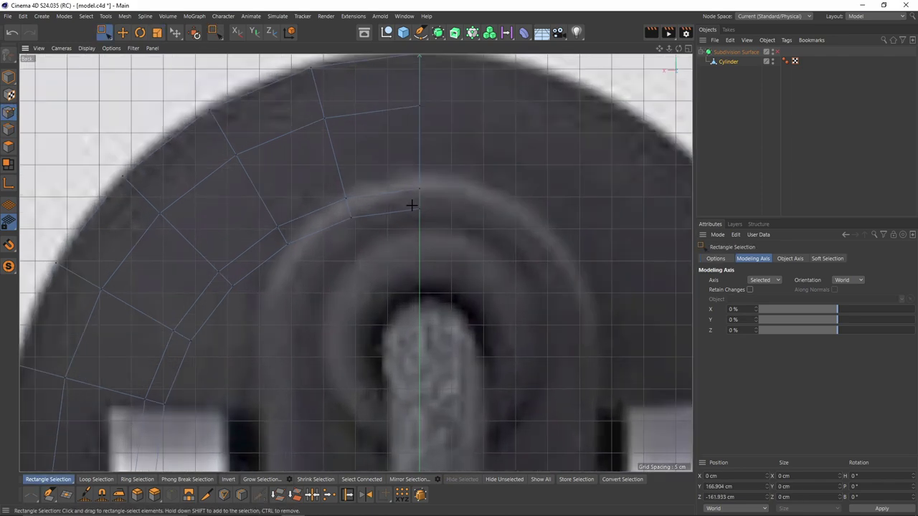
pyautogui.click(419, 208)
pyautogui.moveTo(419, 180); pyautogui.dragTo(421, 154)
pyautogui.moveTo(317, 176); pyautogui.dragTo(368, 231)
pyautogui.moveTo(351, 159); pyautogui.dragTo(351, 144)
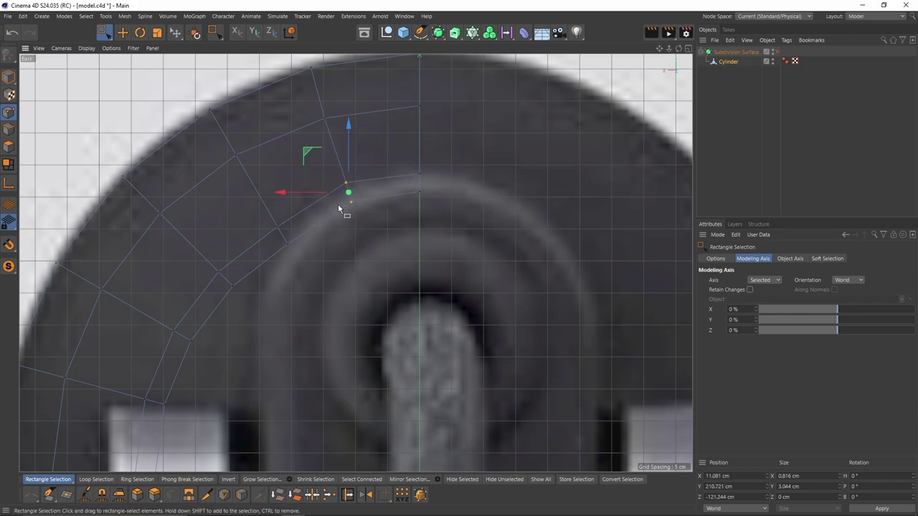
# Step: Move the next inner-rim points along the quarter's curve in toward the neck outline in the Back view
pyautogui.click(286, 240)
pyautogui.keyDown('alt'); pyautogui.moveTo(278, 277); pyautogui.dragTo(305, 239, button='middle'); pyautogui.keyUp('alt')
pyautogui.click(265, 251)
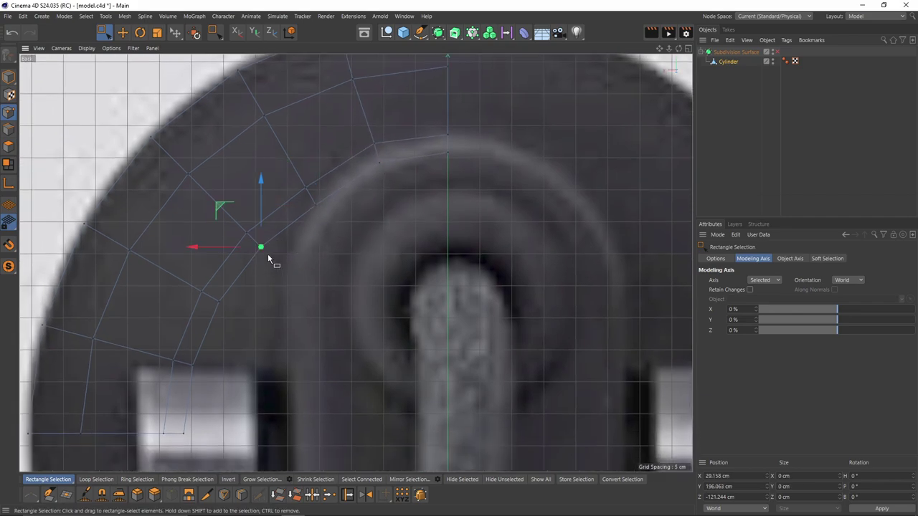
pyautogui.moveTo(224, 252); pyautogui.dragTo(257, 252)
pyautogui.keyDown('alt'); pyautogui.moveTo(266, 285); pyautogui.dragTo(309, 220, button='middle'); pyautogui.keyUp('alt')
# Step: Line up the lower inner-rim points vertically along the straight side of the neck outline
pyautogui.click(263, 237)
pyautogui.keyDown('shift'); pyautogui.moveTo(222, 286); pyautogui.dragTo(244, 385); pyautogui.keyUp('shift')
pyautogui.press('t')
pyautogui.moveTo(179, 303); pyautogui.dragTo(278, 310)
pyautogui.press('e')
# Step: Adjust the inner-rim points where the neck's straight side turns into its rounded top
pyautogui.keyDown('alt'); pyautogui.moveTo(320, 201); pyautogui.dragTo(299, 267, button='middle'); pyautogui.keyUp('alt')
pyautogui.press('space')
pyautogui.click(315, 248)
pyautogui.moveTo(280, 212); pyautogui.dragTo(287, 203)
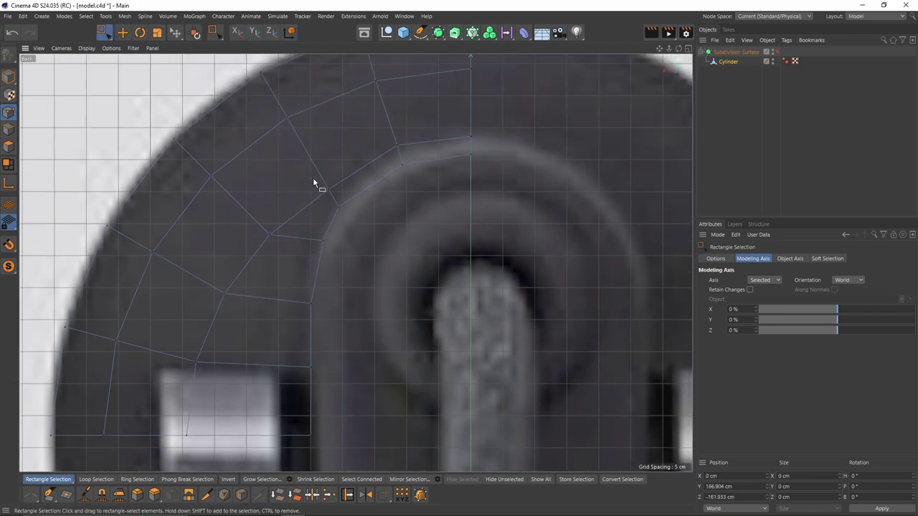
pyautogui.click(338, 206)
# Step: Place the quarter under a Symmetry object and set its mirror plane to XZ
pyautogui.middleClick(311, 154)
pyautogui.middleClick(199, 172)
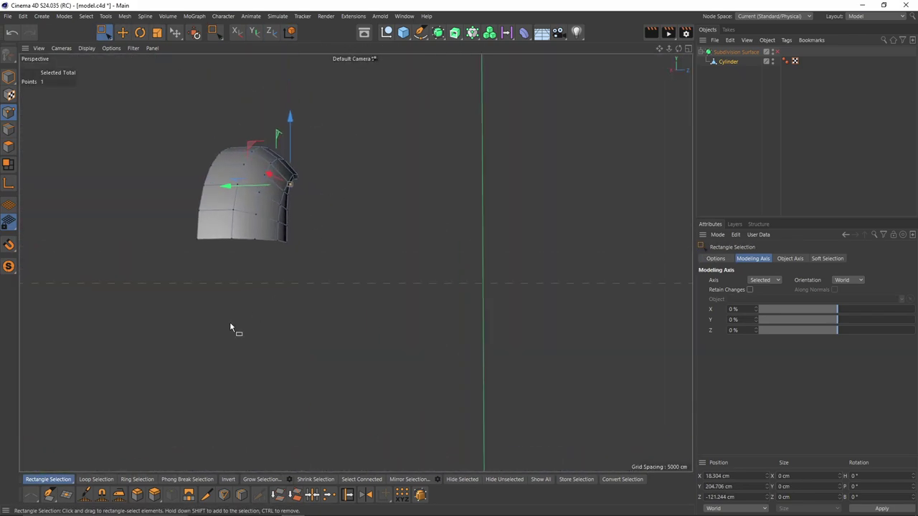
pyautogui.click(438, 31)
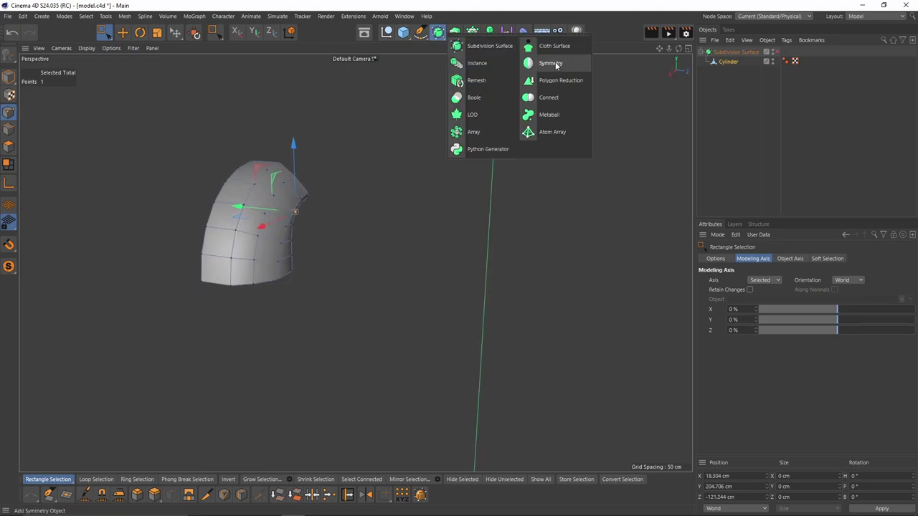
pyautogui.keyDown('alt'); pyautogui.click(555, 65); pyautogui.keyUp('alt')
pyautogui.keyDown('alt'); pyautogui.moveTo(280, 243); pyautogui.dragTo(278, 246); pyautogui.keyUp('alt')
pyautogui.scroll(1, 768, 281)
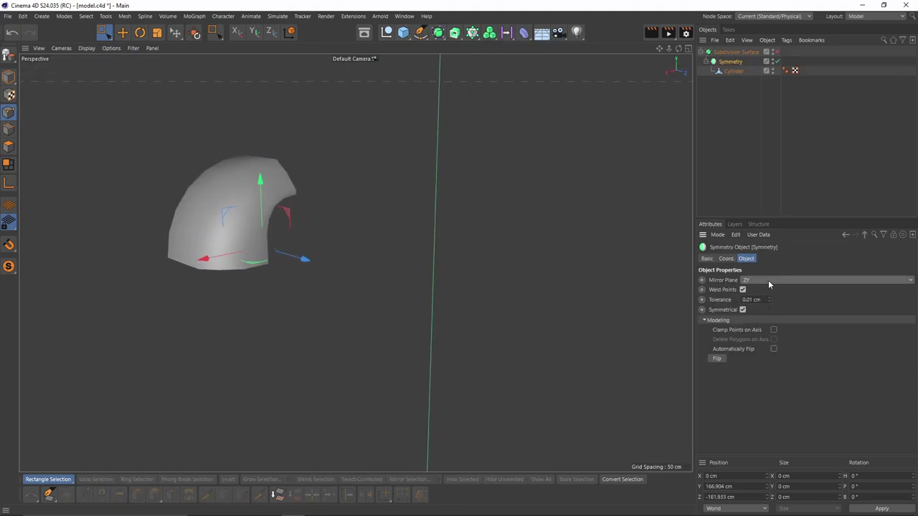
pyautogui.scroll(-1, 769, 279)
pyautogui.keyDown('alt'); pyautogui.moveTo(213, 339); pyautogui.dragTo(320, 274, button='middle'); pyautogui.keyUp('alt')
pyautogui.middleClick(320, 274)
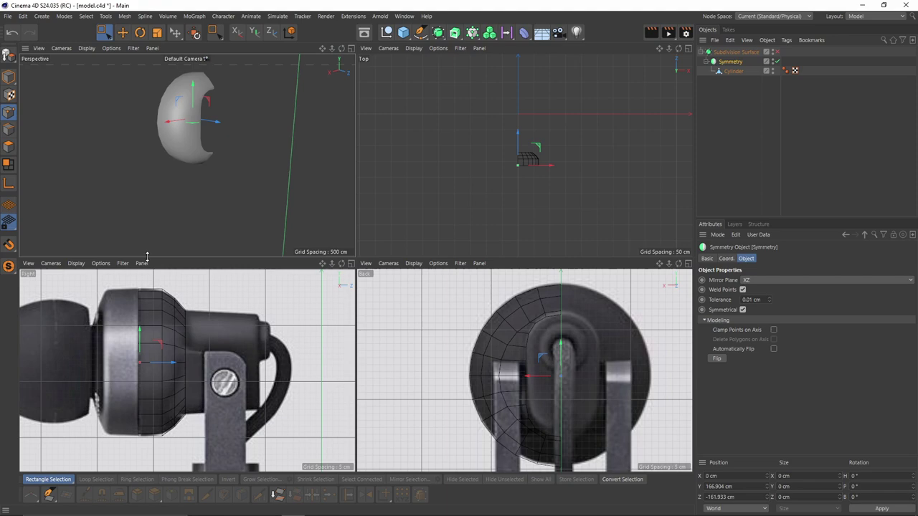
# Step: Make the Symmetry object editable and select the mirrored Cylinder mesh inside it
pyautogui.click(8, 147)
pyautogui.press('e')
pyautogui.scroll(2, 177, 370)
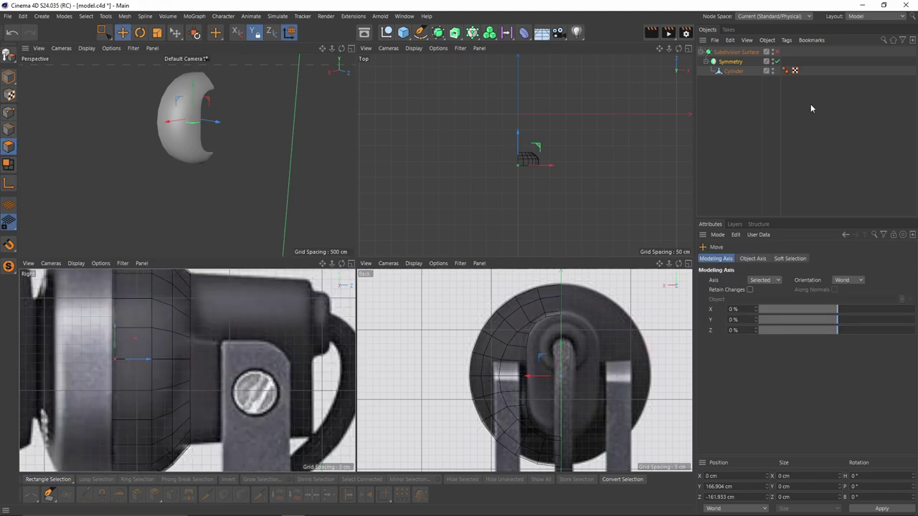
pyautogui.click(725, 60)
pyautogui.click(733, 70)
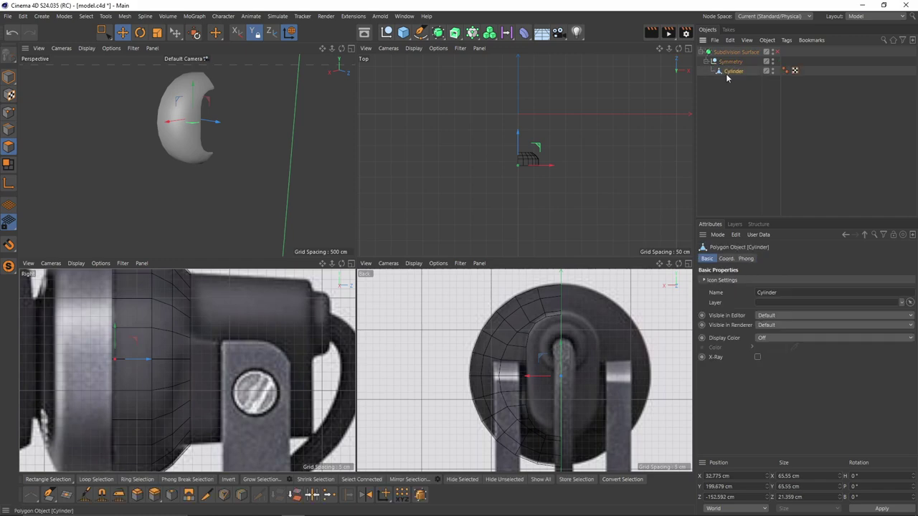
# Step: Use Line Cut to add a diagonal edge on the lower side from the middle edge loop down to the wider loop before it
pyautogui.scroll(2, 208, 370)
pyautogui.keyDown('alt'); pyautogui.moveTo(209, 365); pyautogui.dragTo(236, 297, button='middle'); pyautogui.keyUp('alt')
pyautogui.press('Return')
pyautogui.press('k')
pyautogui.press('k')
pyautogui.scroll(-2, 236, 297)
pyautogui.scroll(2, 234, 304)
pyautogui.scroll(-2, 247, 333)
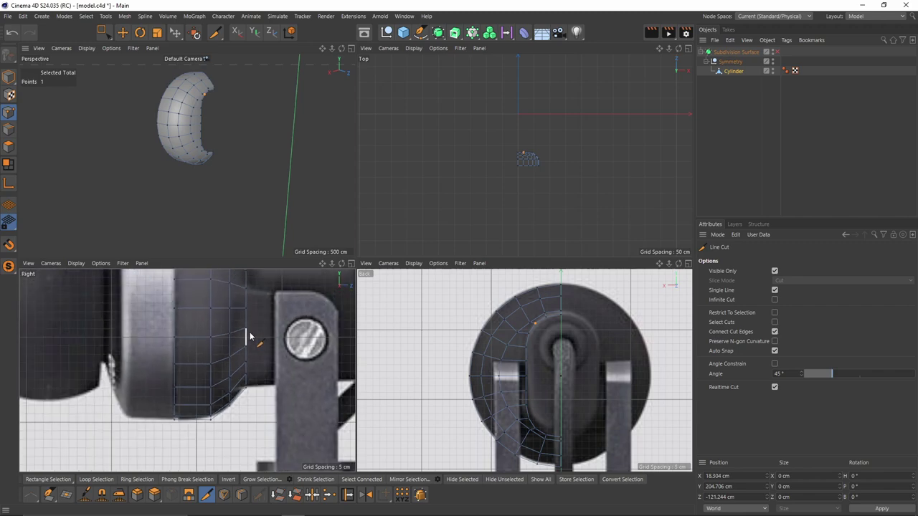
pyautogui.keyDown('alt'); pyautogui.moveTo(250, 336); pyautogui.dragTo(252, 354, button='middle'); pyautogui.keyUp('alt')
pyautogui.scroll(1, 244, 323)
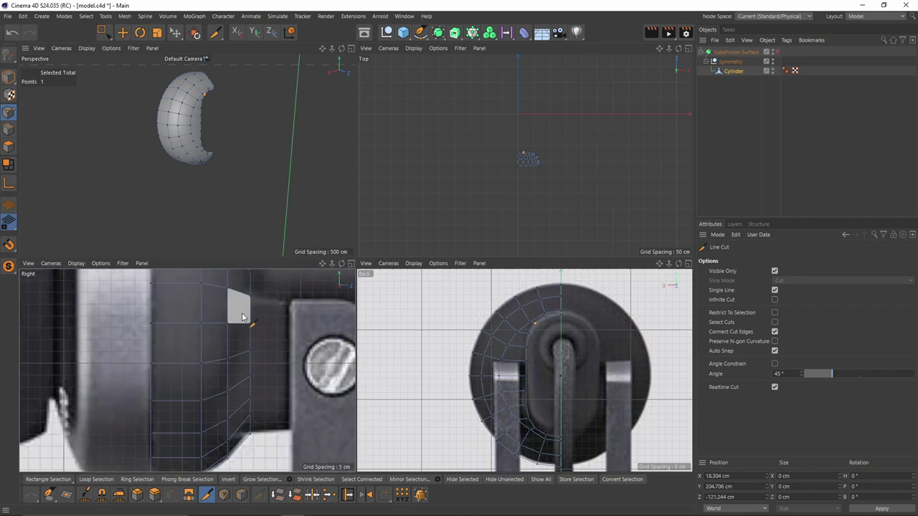
pyautogui.click(227, 359)
pyautogui.click(215, 397)
pyautogui.keyDown('alt'); pyautogui.moveTo(215, 396); pyautogui.dragTo(218, 351, button='middle'); pyautogui.keyUp('alt')
pyautogui.scroll(1, 219, 351)
# Step: Cut a second line from the diagonal's lower end through the middle loop to the rear rim
pyautogui.click(202, 397)
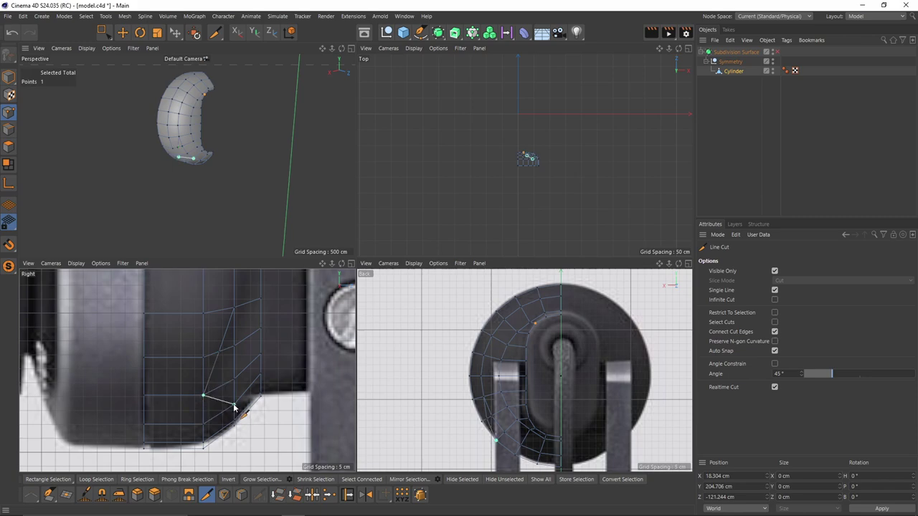
pyautogui.click(234, 405)
pyautogui.click(260, 394)
pyautogui.press('e')
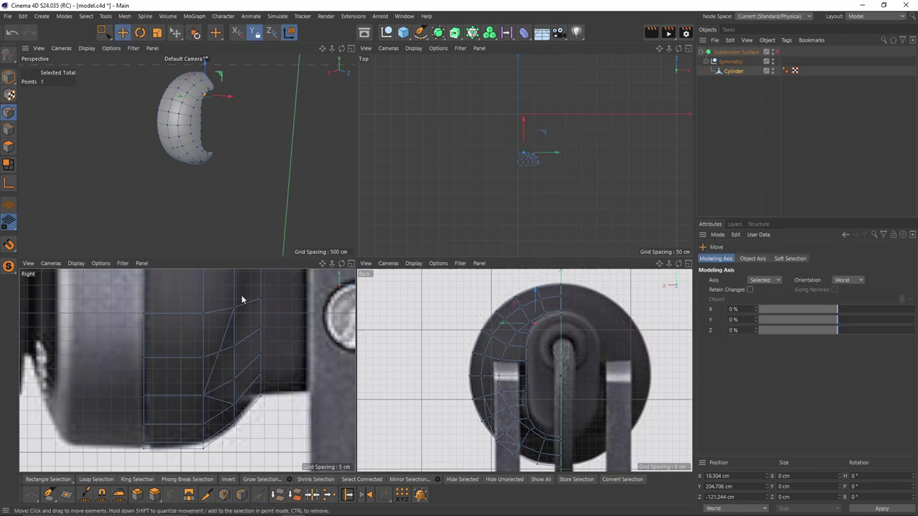
# Step: Select the eight side polygons behind the middle edge loop, down to and including those enclosed by the diagonal cut
pyautogui.middleClick(231, 208)
pyautogui.scroll(5, 315, 249)
pyautogui.keyDown('alt'); pyautogui.moveTo(344, 247); pyautogui.dragTo(336, 220); pyautogui.keyUp('alt')
pyautogui.click(9, 147)
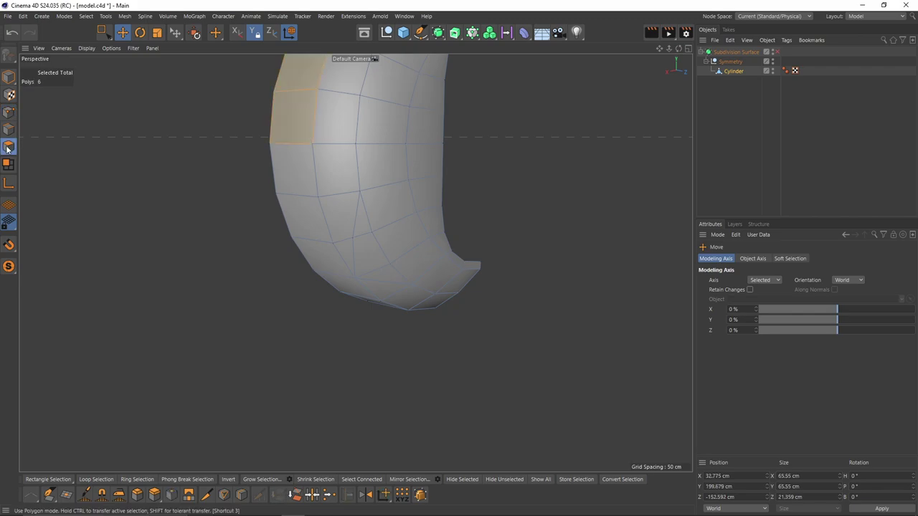
pyautogui.middleClick(259, 331)
pyautogui.keyDown('alt'); pyautogui.moveTo(260, 333); pyautogui.dragTo(254, 377, button='middle'); pyautogui.keyUp('alt')
pyautogui.click(246, 332)
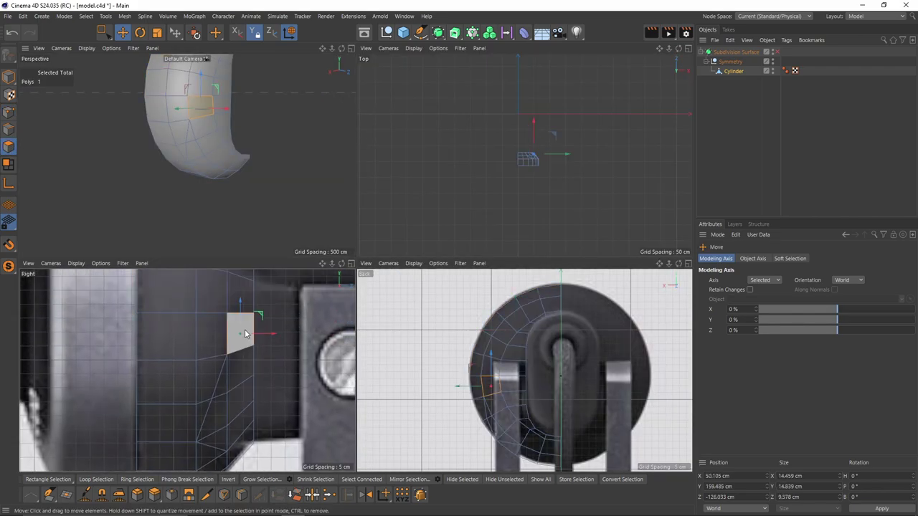
pyautogui.keyDown('shift'); pyautogui.click(251, 304); pyautogui.keyUp('shift')
pyautogui.keyDown('shift'); pyautogui.click(234, 374); pyautogui.keyUp('shift')
pyautogui.keyDown('shift'); pyautogui.click(222, 391); pyautogui.keyUp('shift')
pyautogui.keyDown('shift'); pyautogui.click(219, 416); pyautogui.keyUp('shift')
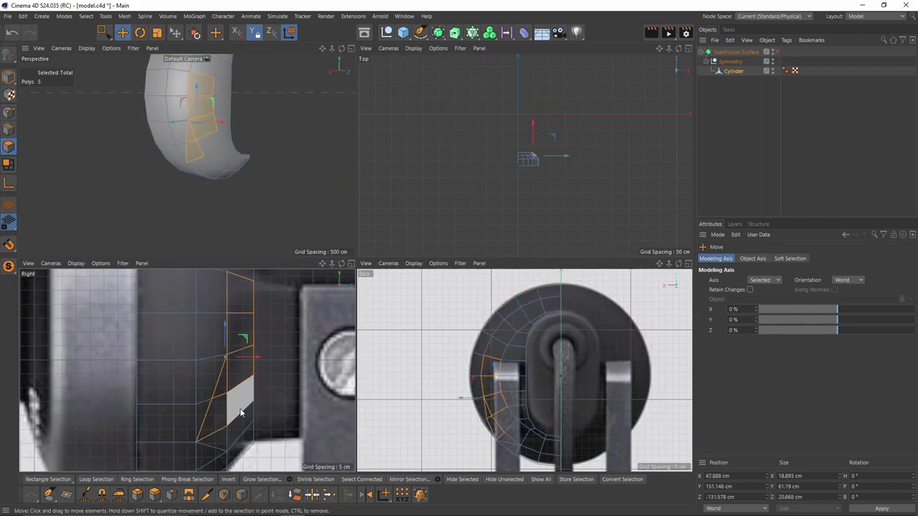
pyautogui.keyDown('shift'); pyautogui.click(239, 409); pyautogui.keyUp('shift')
pyautogui.keyDown('shift'); pyautogui.click(241, 425); pyautogui.keyUp('shift')
pyautogui.keyDown('shift'); pyautogui.click(218, 439); pyautogui.keyUp('shift')
# Step: Extend the polygon selection down to the mirror seam and along the inner rear rim so it covers the whole side recess
pyautogui.keyDown('alt'); pyautogui.moveTo(269, 411); pyautogui.dragTo(256, 359, button='middle'); pyautogui.keyUp('alt')
pyautogui.middleClick(239, 178)
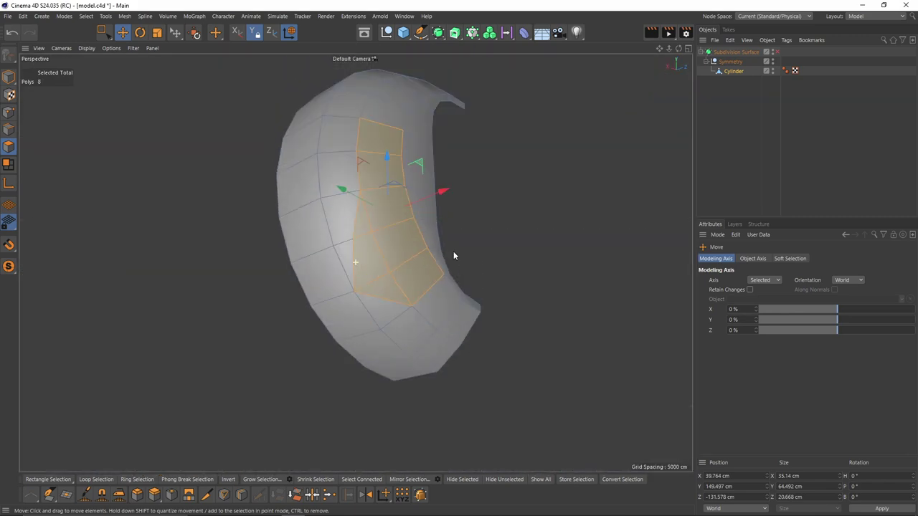
pyautogui.keyDown('ctrl'); pyautogui.click(436, 305); pyautogui.keyUp('ctrl')
pyautogui.press('9')
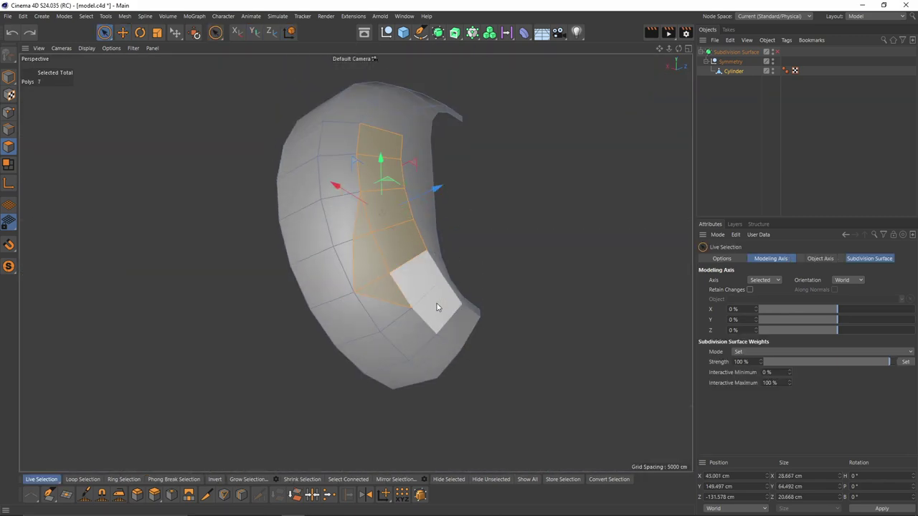
pyautogui.keyDown('shift'); pyautogui.moveTo(437, 299); pyautogui.dragTo(448, 319); pyautogui.keyUp('shift')
pyautogui.scroll(1, 493, 273)
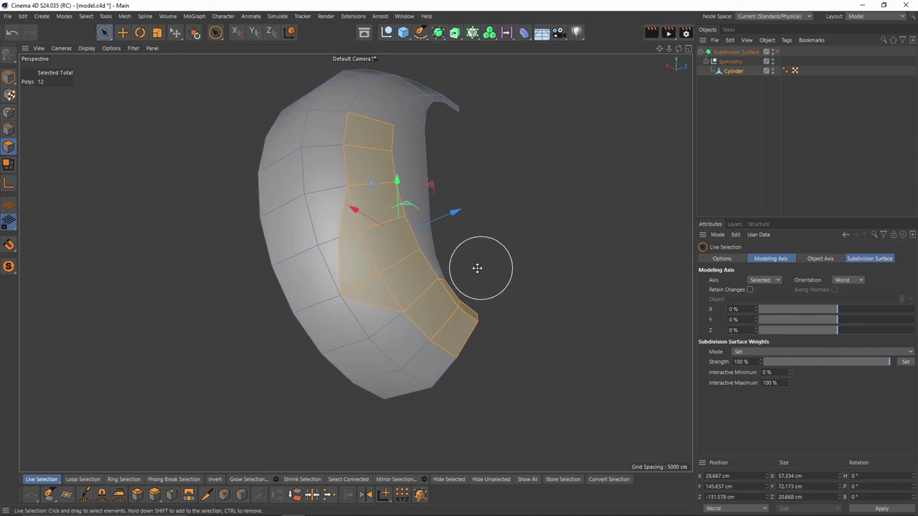
pyautogui.middleClick(303, 385)
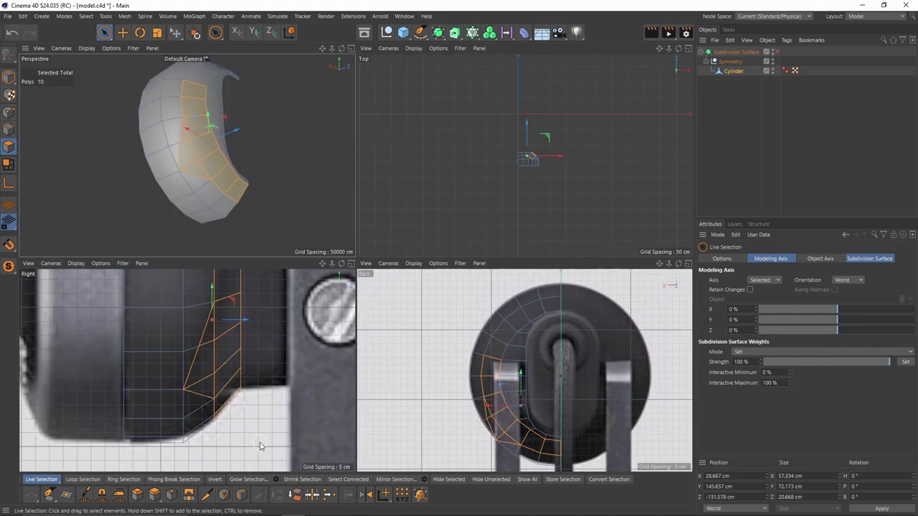
pyautogui.keyDown('alt'); pyautogui.moveTo(236, 373); pyautogui.dragTo(199, 415, button='middle'); pyautogui.keyUp('alt')
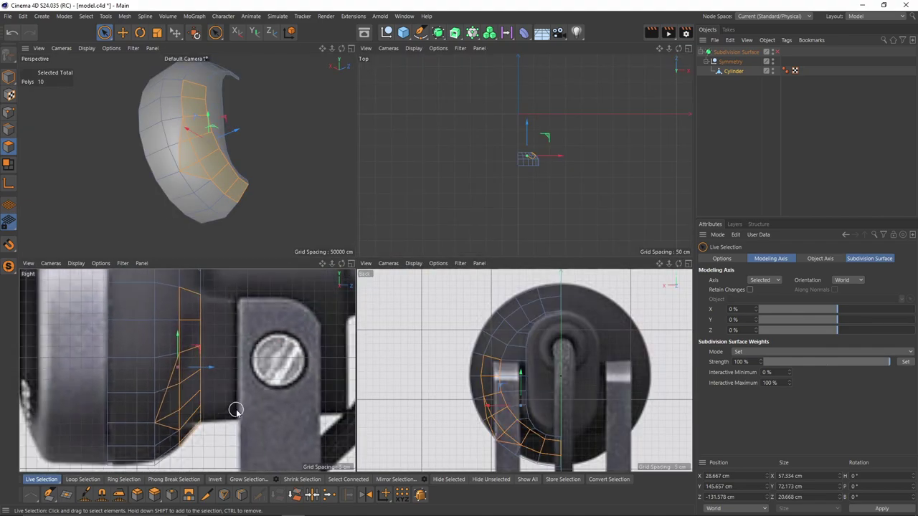
pyautogui.keyDown('alt'); pyautogui.moveTo(246, 396); pyautogui.dragTo(232, 409, button='middle'); pyautogui.keyUp('alt')
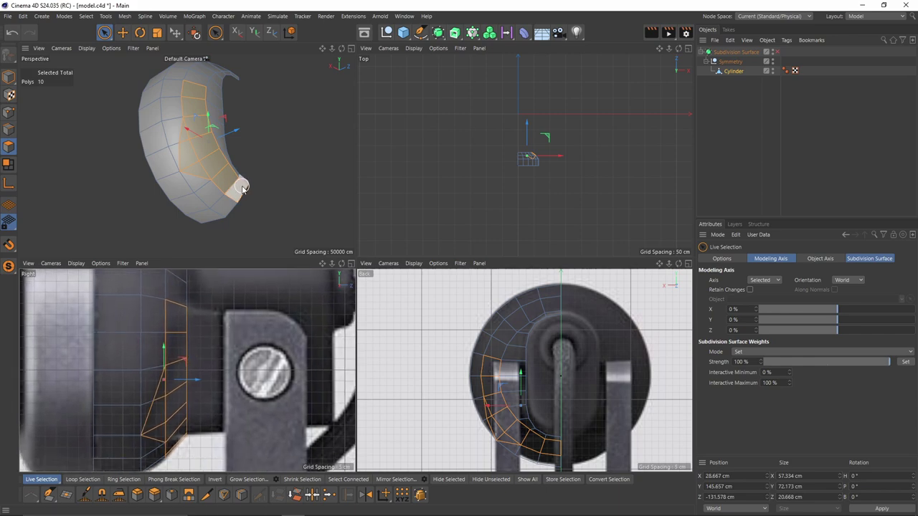
pyautogui.keyDown('shift'); pyautogui.moveTo(223, 118); pyautogui.dragTo(222, 129); pyautogui.keyUp('shift')
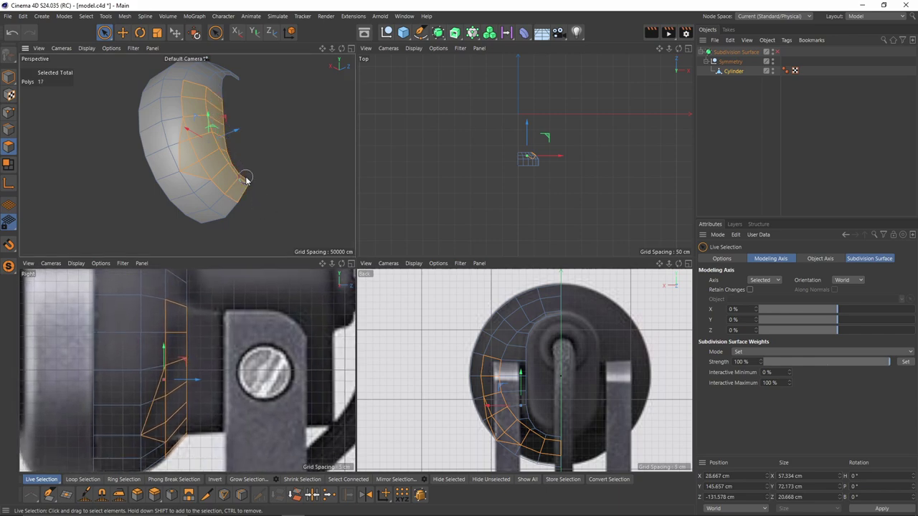
pyautogui.press('Delete')
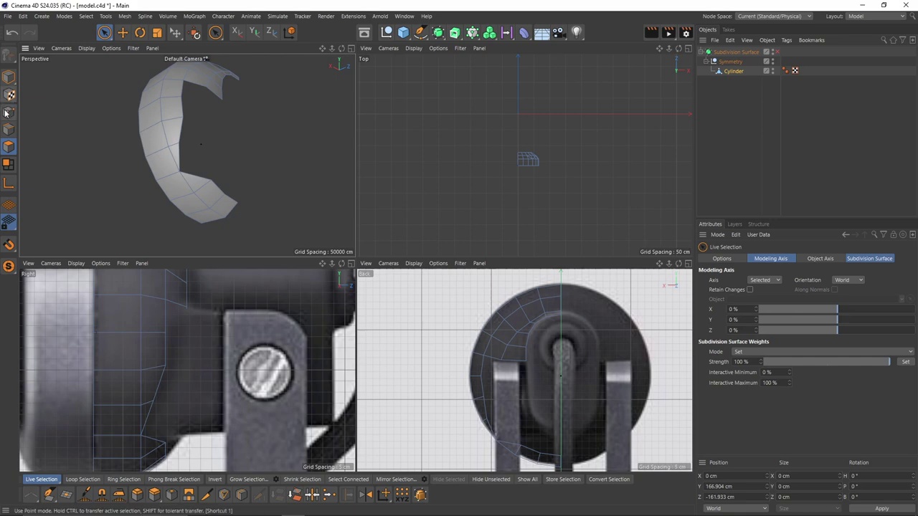
pyautogui.click(8, 112)
pyautogui.press('e')
pyautogui.middleClick(178, 343)
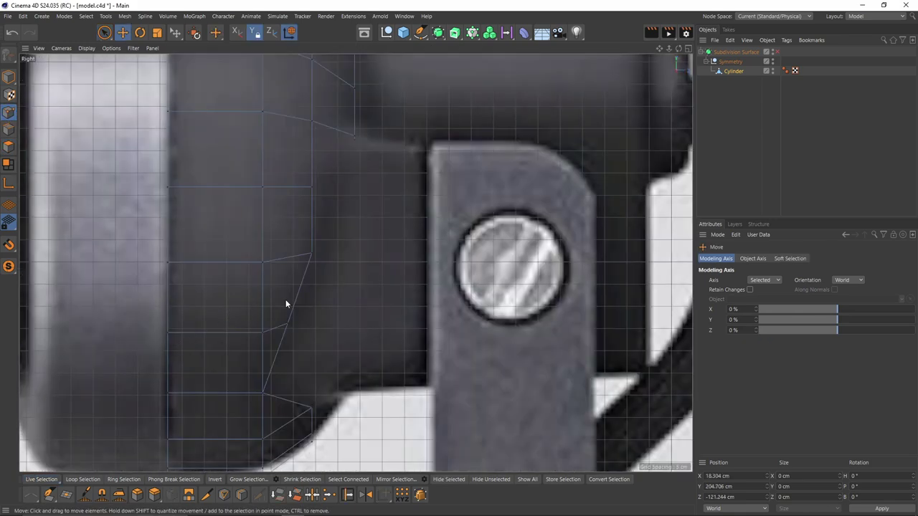
pyautogui.hotkey('ctrl', 'z')
# Step: Slide two points of the middle edge loop rearward beside the recess's upper end, the upper one by 36.5%
pyautogui.keyDown('alt'); pyautogui.moveTo(319, 198); pyautogui.dragTo(314, 260, button='middle'); pyautogui.keyUp('alt')
pyautogui.press('m')
pyautogui.press('o')
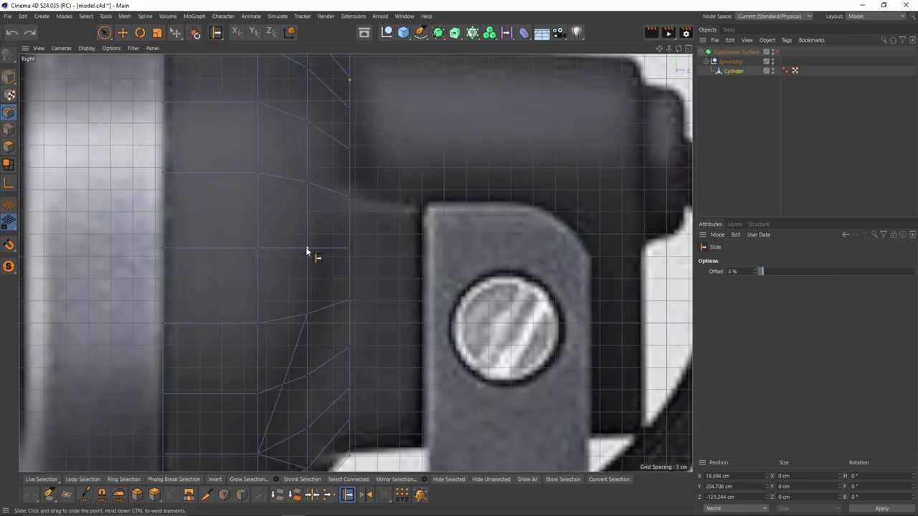
pyautogui.moveTo(308, 248); pyautogui.dragTo(317, 248)
pyautogui.moveTo(321, 189); pyautogui.dragTo(325, 198)
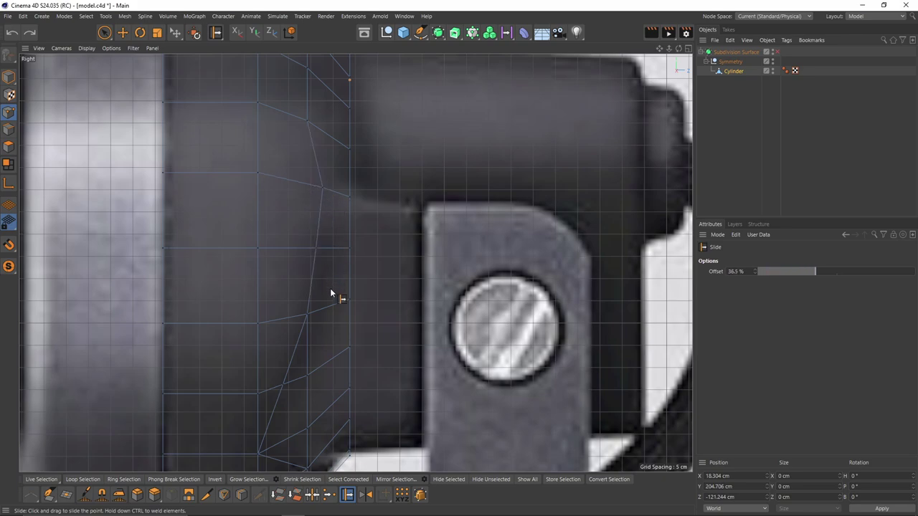
pyautogui.keyDown('alt'); pyautogui.moveTo(322, 326); pyautogui.dragTo(332, 267, button='middle'); pyautogui.keyUp('alt')
# Step: Delete the selected recess polygons to open the lower rear side of the housing
pyautogui.middleClick(233, 230)
pyautogui.middleClick(123, 143)
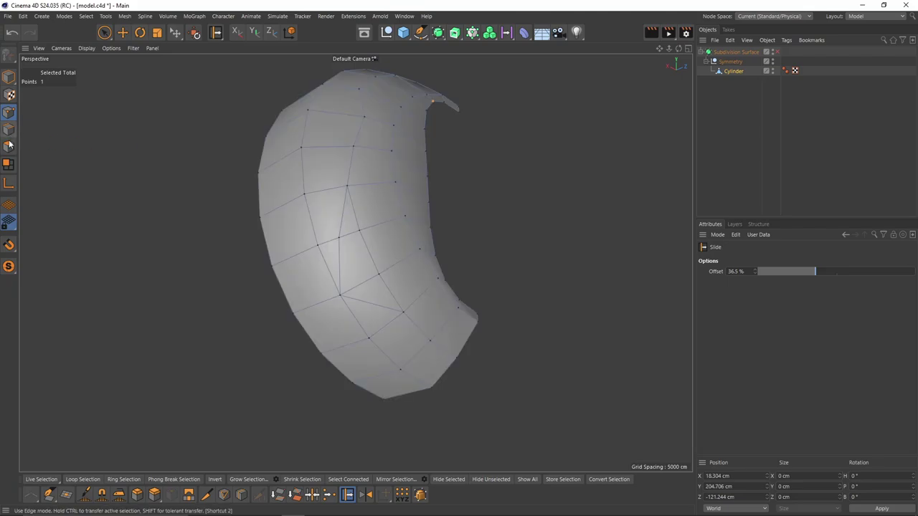
pyautogui.click(9, 146)
pyautogui.press('e')
pyautogui.press('Delete')
# Step: Use Line Cut to route new edges around the opening's lower corner, crossing the horizontal edge just in front of it
pyautogui.keyDown('alt'); pyautogui.moveTo(418, 265); pyautogui.dragTo(350, 236); pyautogui.keyUp('alt')
pyautogui.press('k')
pyautogui.press('k')
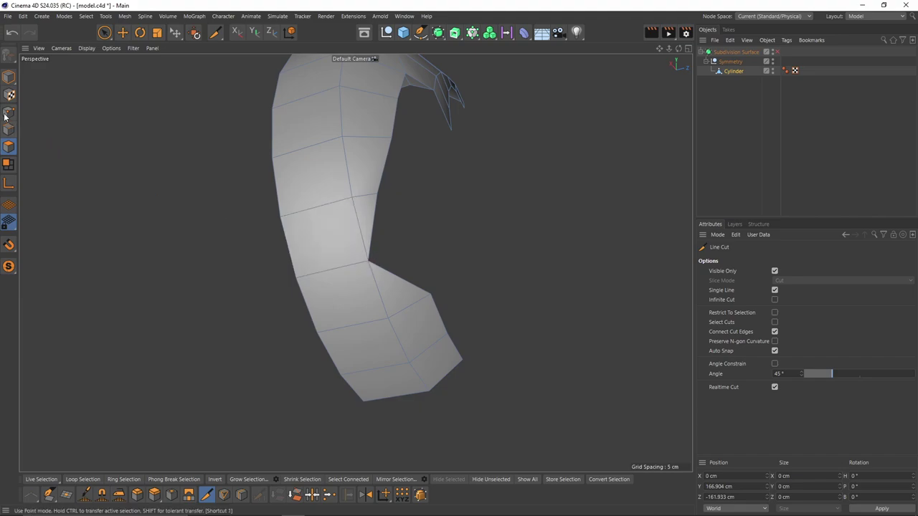
pyautogui.click(9, 112)
pyautogui.press('e')
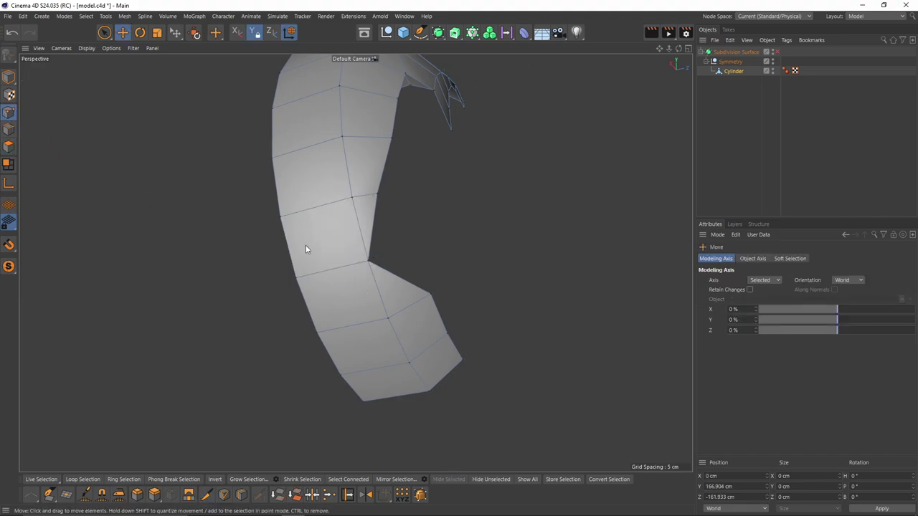
pyautogui.press('k')
pyautogui.press('k')
pyautogui.click(350, 267)
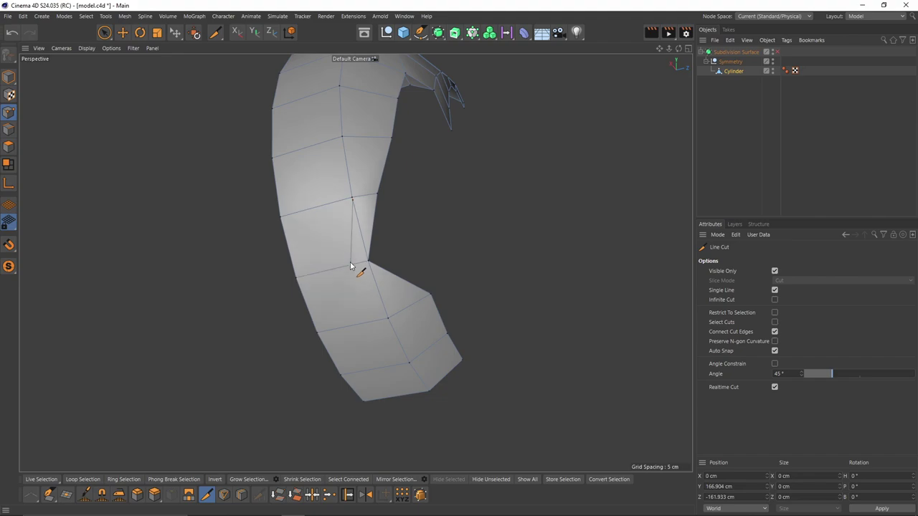
pyautogui.click(387, 320)
pyautogui.press('e')
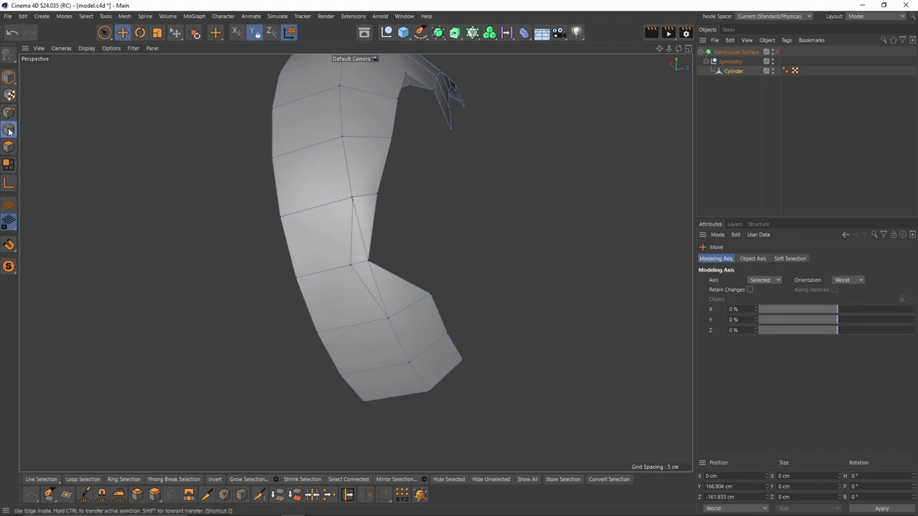
# Step: Dissolve the old loop edges running into the opening's lower corner, leaving the newly cut route
pyautogui.click(9, 130)
pyautogui.click(374, 299)
pyautogui.hotkey('ctrl', 'BackSpace')
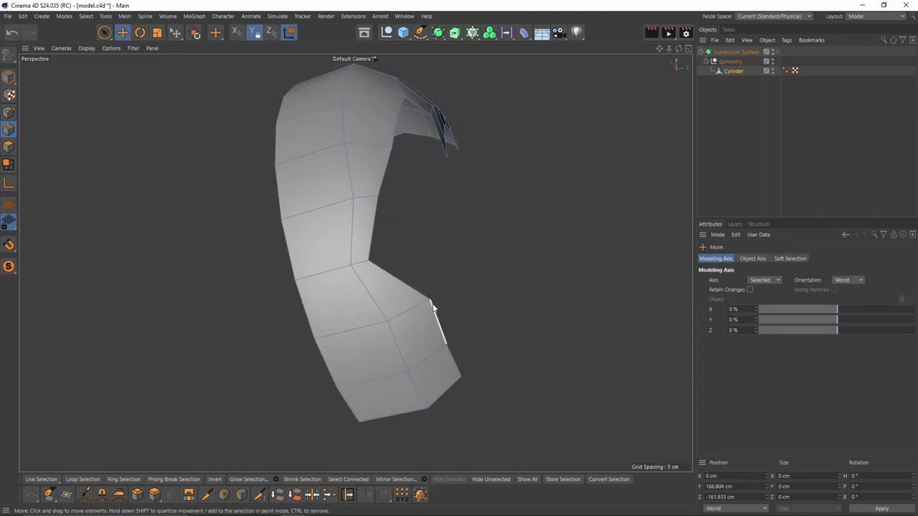
# Step: Select the two boundary edges along the top of the side opening using a point selection converted to edges
pyautogui.keyDown('alt'); pyautogui.moveTo(356, 261); pyautogui.dragTo(393, 314); pyautogui.keyUp('alt')
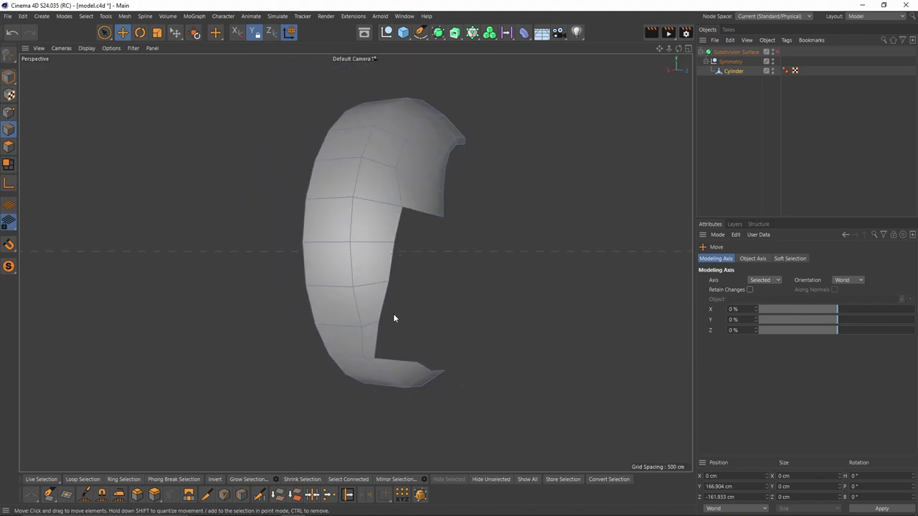
pyautogui.middleClick(393, 313)
pyautogui.keyDown('alt'); pyautogui.moveTo(187, 401); pyautogui.dragTo(197, 368, button='middle'); pyautogui.keyUp('alt')
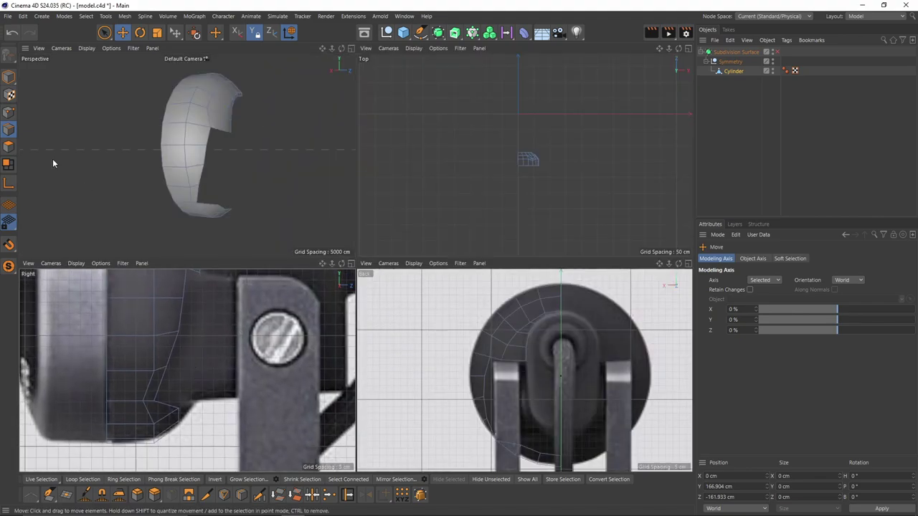
pyautogui.keyDown('alt'); pyautogui.moveTo(184, 331); pyautogui.dragTo(180, 393, button='middle'); pyautogui.keyUp('alt')
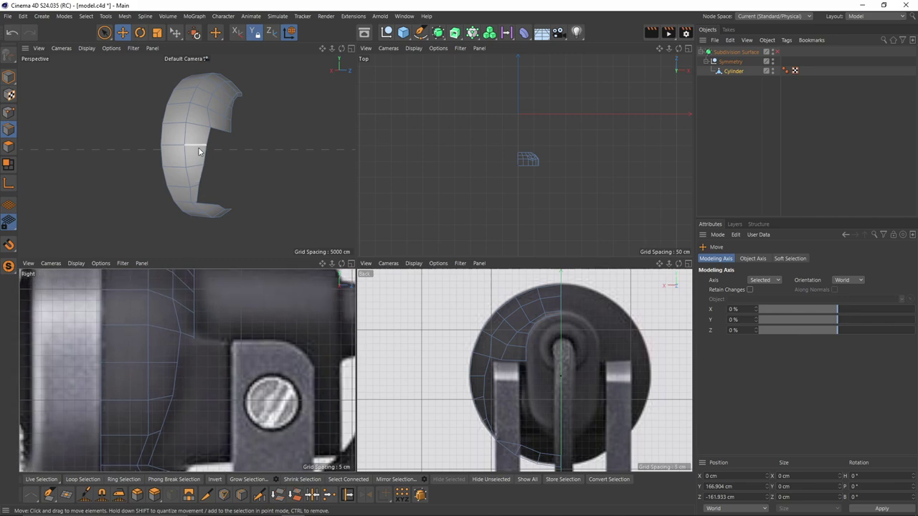
pyautogui.keyDown('alt'); pyautogui.moveTo(205, 169); pyautogui.dragTo(251, 103, button='right'); pyautogui.keyUp('alt')
pyautogui.keyDown('alt'); pyautogui.moveTo(251, 103); pyautogui.dragTo(225, 168, button='middle'); pyautogui.keyUp('alt')
pyautogui.press('space')
pyautogui.click(168, 151)
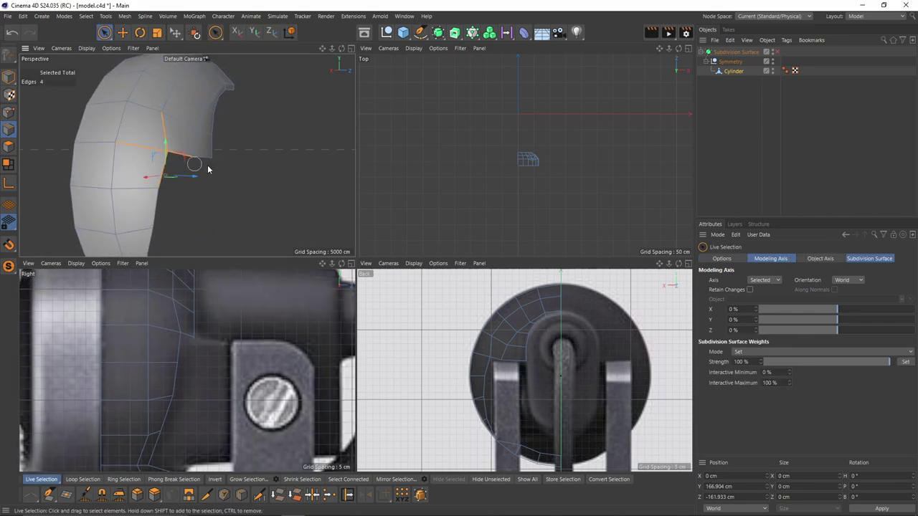
pyautogui.click(8, 112)
pyautogui.press('0')
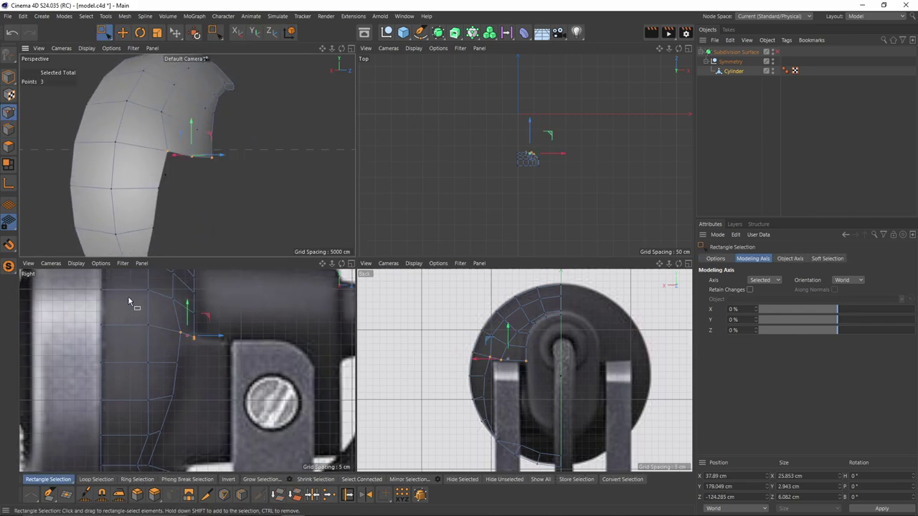
pyautogui.keyDown('ctrl'); pyautogui.click(9, 130); pyautogui.keyUp('ctrl')
pyautogui.press('e')
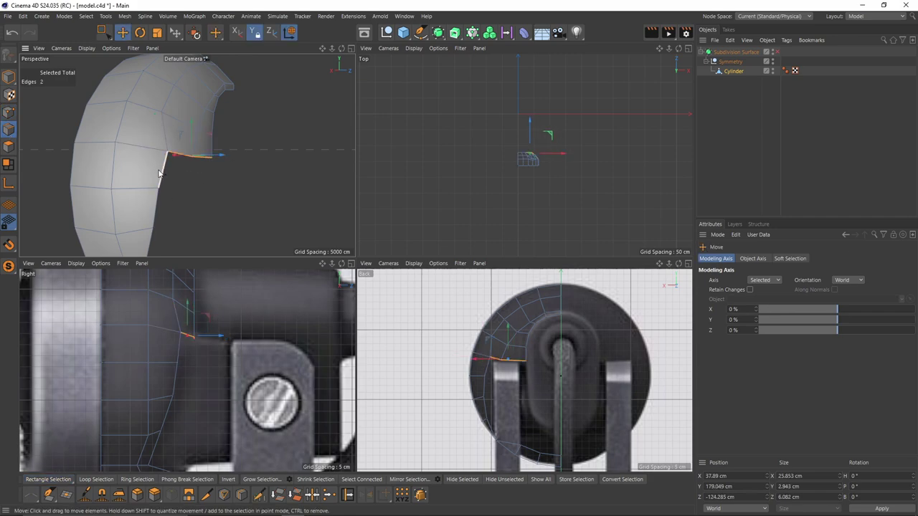
# Step: Add the opening's side edges and the adjoining lower edge to the selection
pyautogui.keyDown('shift'); pyautogui.click(156, 203); pyautogui.keyUp('shift')
pyautogui.keyDown('alt'); pyautogui.moveTo(156, 203); pyautogui.dragTo(204, 193); pyautogui.keyUp('alt')
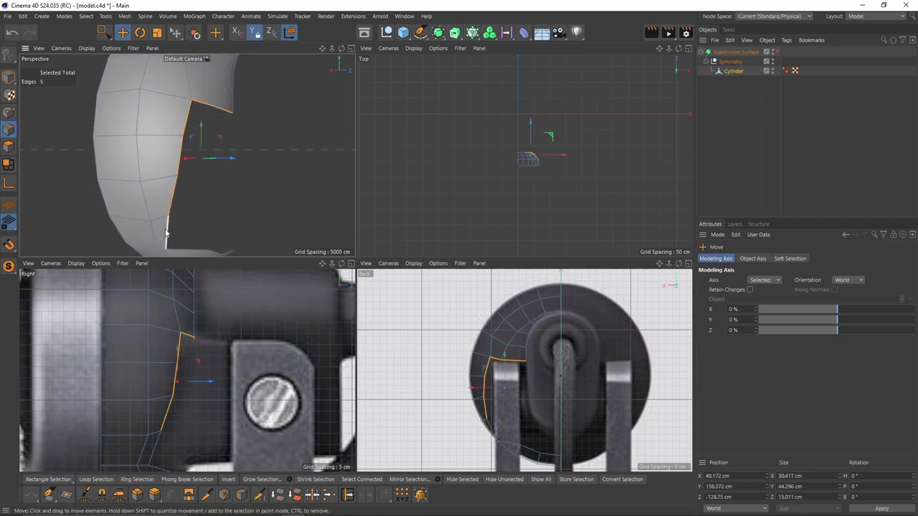
pyautogui.keyDown('shift'); pyautogui.click(165, 234); pyautogui.keyUp('shift')
pyautogui.keyDown('alt'); pyautogui.moveTo(166, 233); pyautogui.dragTo(228, 167); pyautogui.keyUp('alt')
pyautogui.keyDown('shift'); pyautogui.click(199, 213); pyautogui.keyUp('shift')
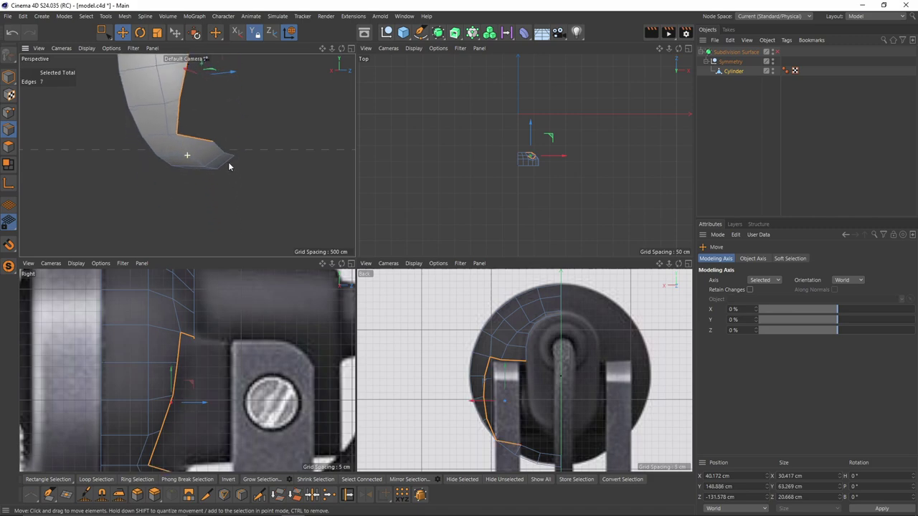
# Step: Extrude the seven selected boundary edges rearward along Z by about 13 cm
pyautogui.scroll(-1, 231, 383)
pyautogui.keyDown('alt'); pyautogui.moveTo(232, 366); pyautogui.dragTo(237, 340, button='middle'); pyautogui.keyUp('alt')
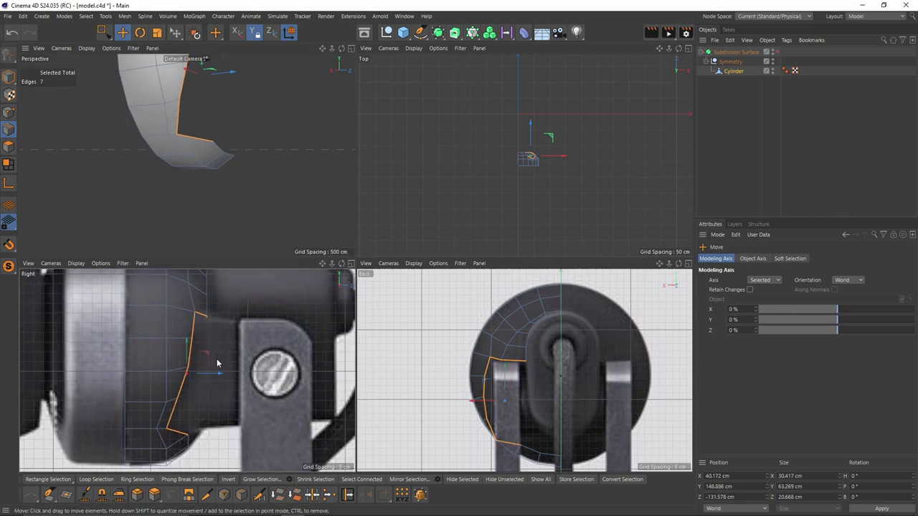
pyautogui.moveTo(219, 385); pyautogui.dragTo(245, 374)
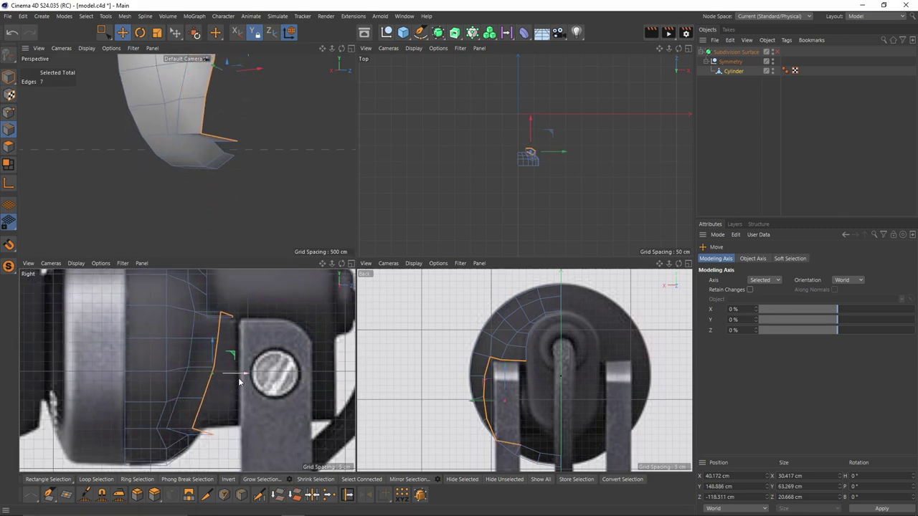
# Step: Flatten the extruded edges to 0% along Z and move them rearward to just before the bracket
pyautogui.press('t')
pyautogui.keyDown('alt'); pyautogui.moveTo(229, 197); pyautogui.dragTo(236, 173); pyautogui.keyUp('alt')
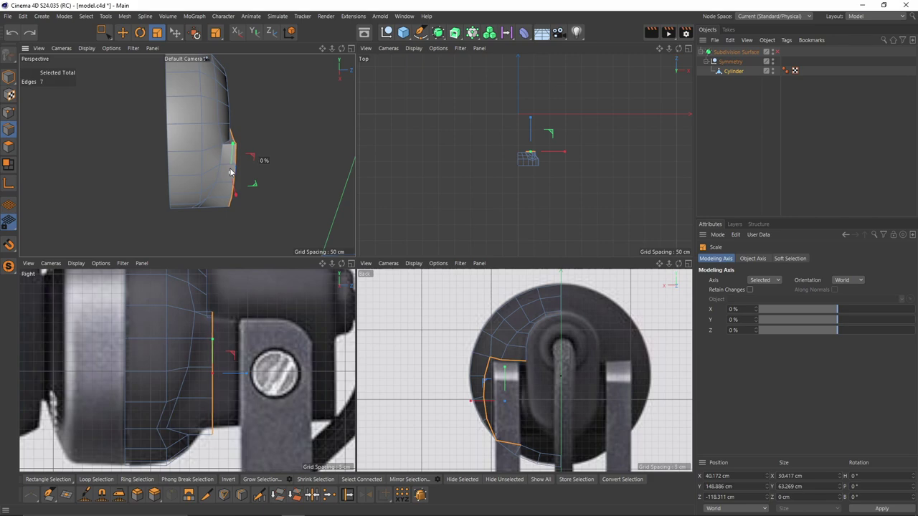
pyautogui.press('e')
pyautogui.moveTo(239, 379); pyautogui.dragTo(261, 386)
# Step: Select the two polygons of the extrusion's upper ledge and flatten them to 0% along Y
pyautogui.middleClick(269, 183)
pyautogui.keyDown('alt'); pyautogui.moveTo(342, 194); pyautogui.dragTo(269, 188); pyautogui.keyUp('alt')
pyautogui.click(9, 148)
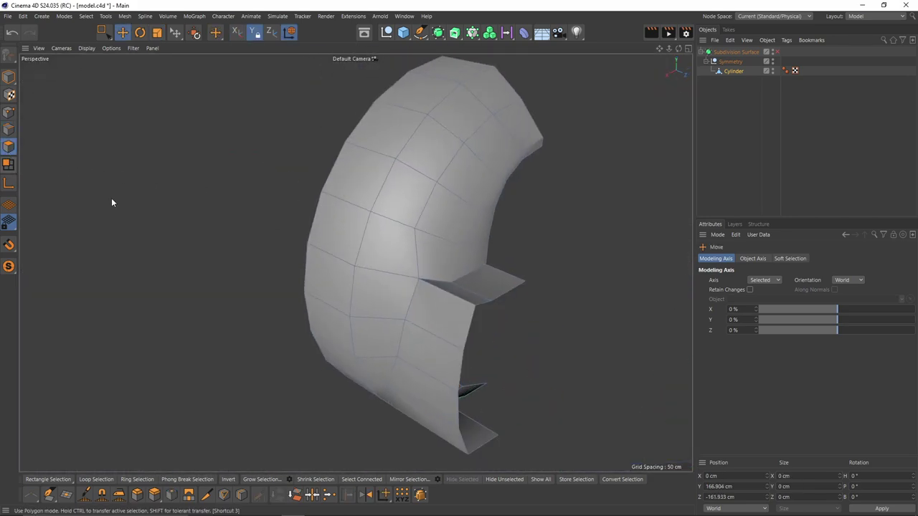
pyautogui.click(481, 286)
pyautogui.press('t')
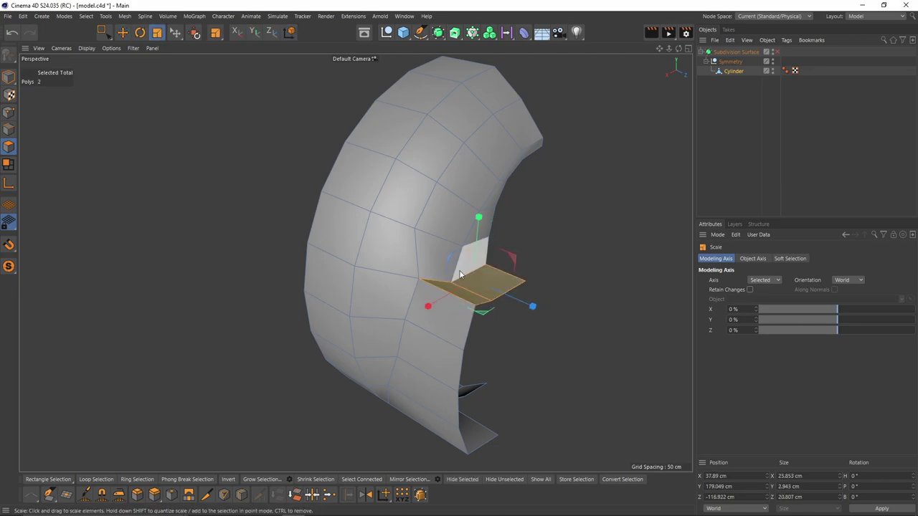
pyautogui.keyDown('alt'); pyautogui.moveTo(462, 271); pyautogui.dragTo(461, 233); pyautogui.keyUp('alt')
pyautogui.moveTo(482, 282); pyautogui.dragTo(483, 282)
# Step: Lower the flattened upper ledge by about 0.86 cm to match the side reference image
pyautogui.press('e')
pyautogui.middleClick(430, 313)
pyautogui.middleClick(252, 350)
pyautogui.moveTo(412, 95); pyautogui.dragTo(409, 97)
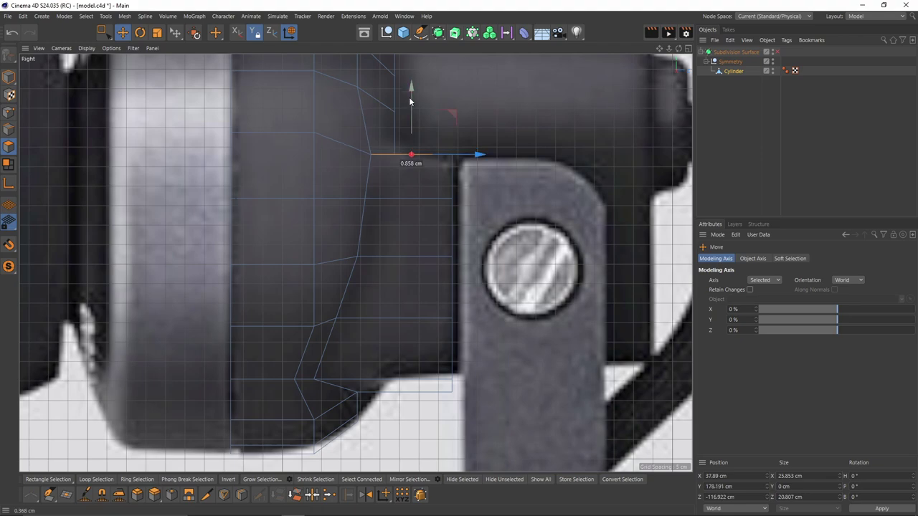
# Step: Select the extrusion's lower ledge and flatten it to 0% along Y
pyautogui.middleClick(391, 304)
pyautogui.middleClick(286, 208)
pyautogui.keyDown('alt'); pyautogui.moveTo(402, 287); pyautogui.dragTo(459, 287); pyautogui.keyUp('alt')
pyautogui.click(495, 315)
pyautogui.middleClick(373, 401)
pyautogui.middleClick(306, 389)
pyautogui.press('t')
pyautogui.moveTo(307, 392); pyautogui.dragTo(395, 359)
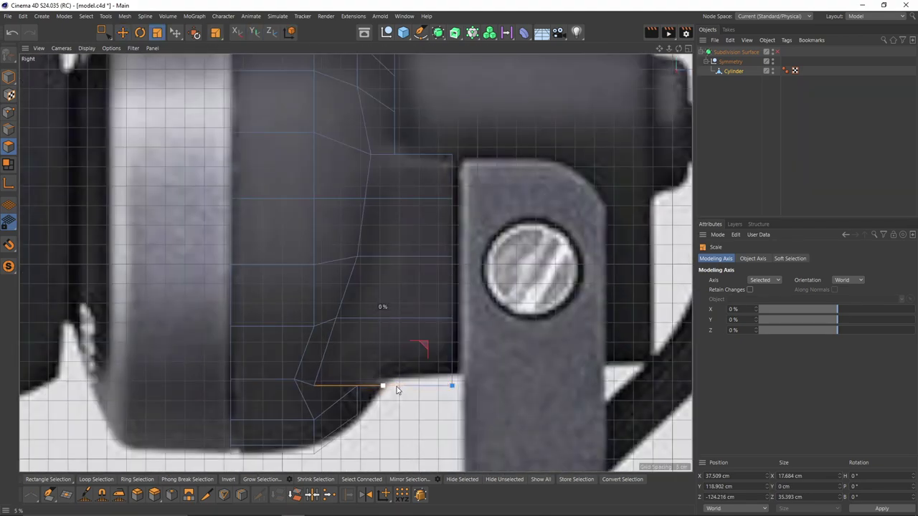
# Step: Raise the flattened lower ledge by about 2.57 cm to match the side reference, and slide its inner point forward along Z
pyautogui.press('e')
pyautogui.moveTo(380, 328); pyautogui.dragTo(381, 320)
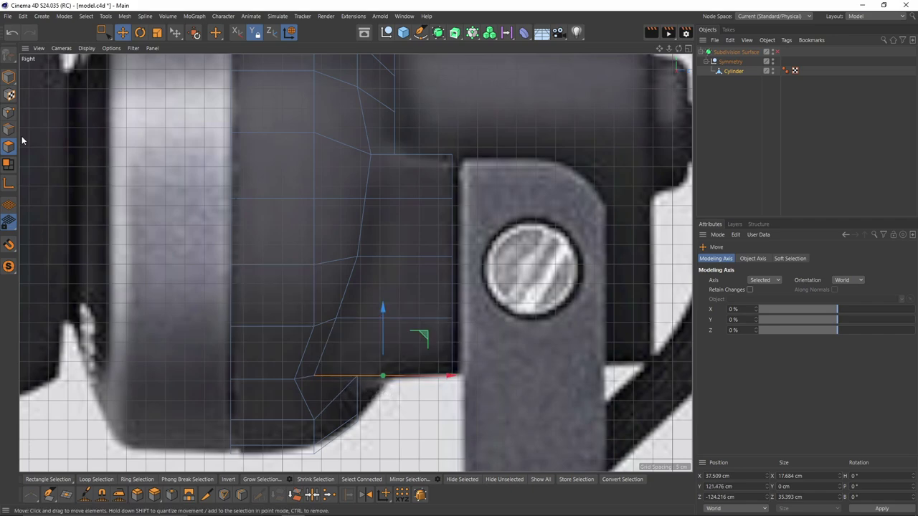
pyautogui.click(10, 113)
pyautogui.press('0')
pyautogui.click(357, 378)
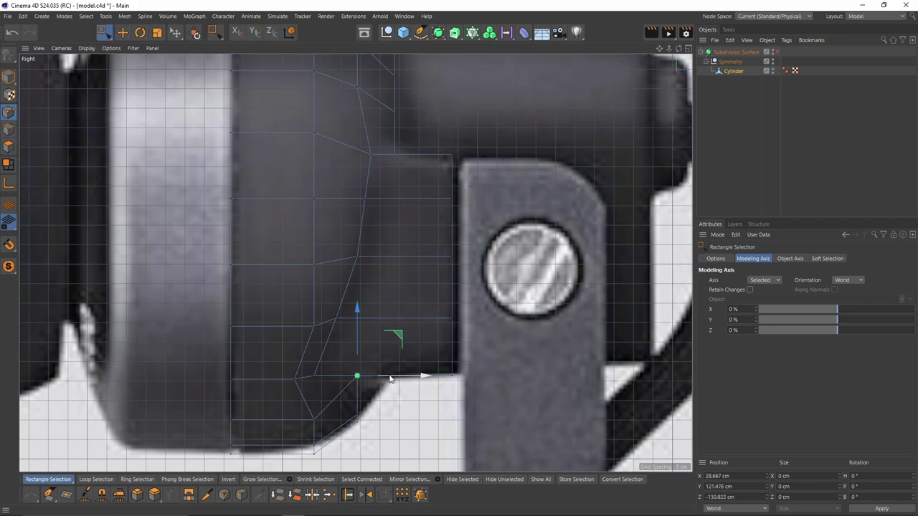
pyautogui.moveTo(391, 378); pyautogui.dragTo(361, 378)
# Step: Move the point above the lower ledge rearward along Z and select the extrusion's front-edge points above it
pyautogui.click(336, 317)
pyautogui.moveTo(373, 320); pyautogui.dragTo(386, 321)
pyautogui.moveTo(336, 225); pyautogui.dragTo(409, 258)
pyautogui.moveTo(347, 180)
pyautogui.mouseDown()
pyautogui.moveTo(386, 214)
pyautogui.moveTo(413, 201)
pyautogui.mouseUp()
# Step: Extrude the two boundary edges beside the extrusion's lower ledge rearward along Z
pyautogui.middleClick(412, 202)
pyautogui.middleClick(322, 217)
pyautogui.keyDown('alt'); pyautogui.moveTo(352, 238); pyautogui.dragTo(387, 177); pyautogui.keyUp('alt')
pyautogui.moveTo(355, 263)
pyautogui.keyDown('alt'); pyautogui.mouseDown()
pyautogui.moveTo(373, 220)
pyautogui.moveTo(237, 247)
pyautogui.mouseUp(); pyautogui.keyUp('alt')
pyautogui.click(9, 129)
pyautogui.press('e')
pyautogui.click(417, 290)
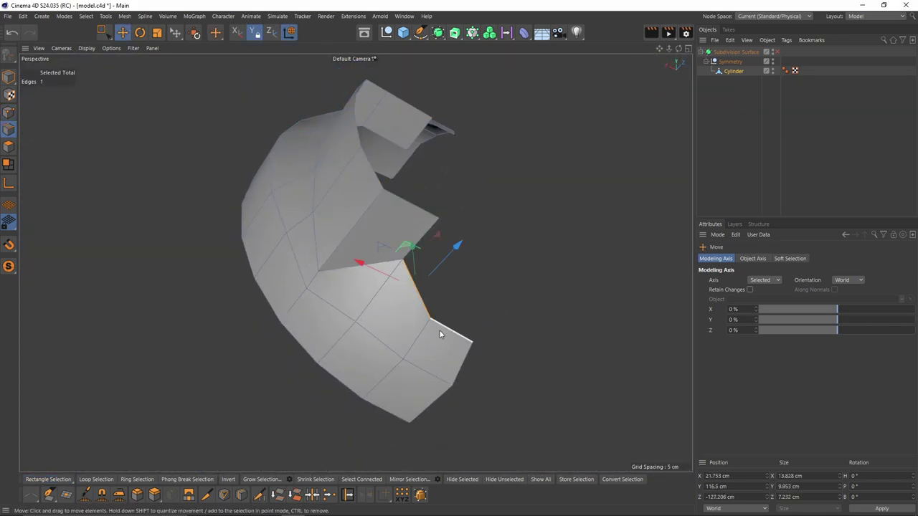
pyautogui.keyDown('ctrl'); pyautogui.moveTo(479, 264); pyautogui.dragTo(513, 237); pyautogui.keyUp('ctrl')
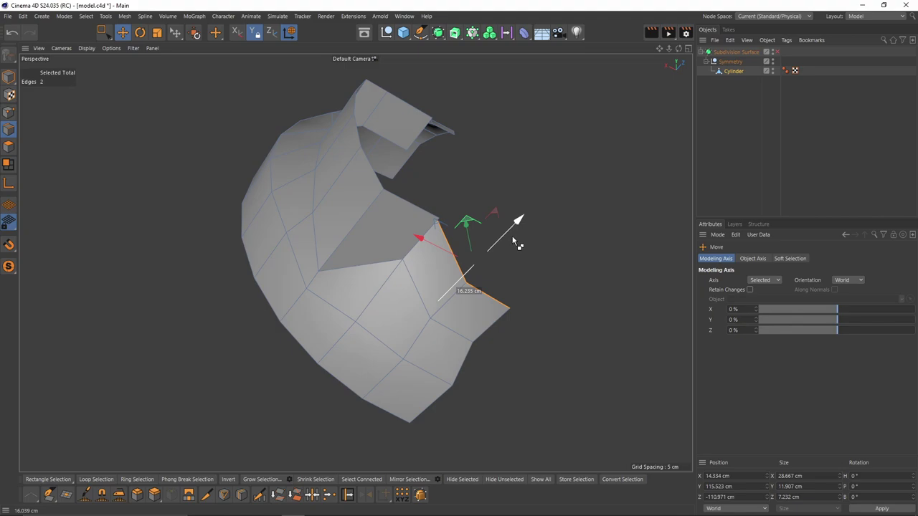
# Step: Weld the end corner of the newly extruded lower strip to the adjacent corner of the side extrusion
pyautogui.click(9, 113)
pyautogui.press('0')
pyautogui.click(452, 224)
# Step: Bridge the rear edge of the upper ledge to the rear edge of the lower ledge
pyautogui.press('m')
pyautogui.press('b')
pyautogui.press('space')
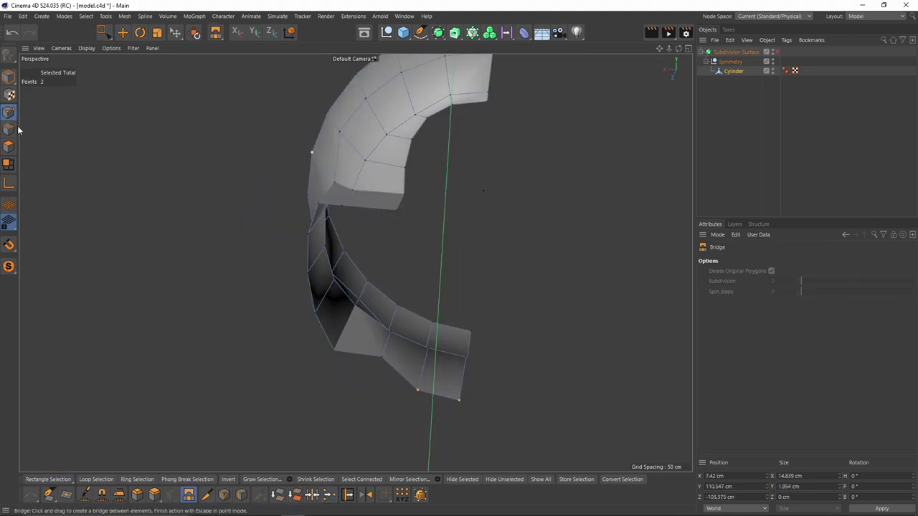
pyautogui.click(13, 129)
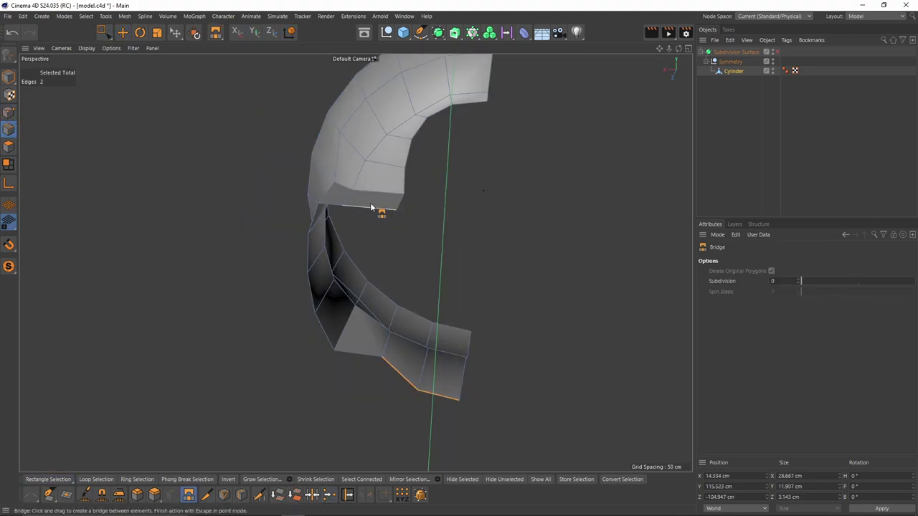
pyautogui.moveTo(371, 207); pyautogui.dragTo(364, 353)
pyautogui.keyDown('alt'); pyautogui.moveTo(363, 295); pyautogui.dragTo(370, 252); pyautogui.keyUp('alt')
# Step: Close the remaining gap in the side section's rear face with Close Polygon Hole, using an N-gon
pyautogui.rightClick(367, 251)
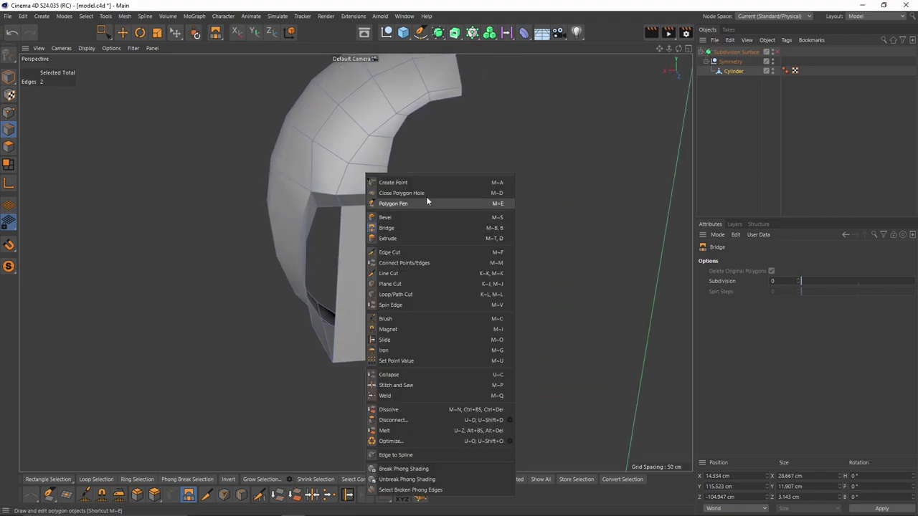
pyautogui.click(423, 193)
pyautogui.keyDown('alt'); pyautogui.moveTo(342, 223); pyautogui.dragTo(377, 243); pyautogui.keyUp('alt')
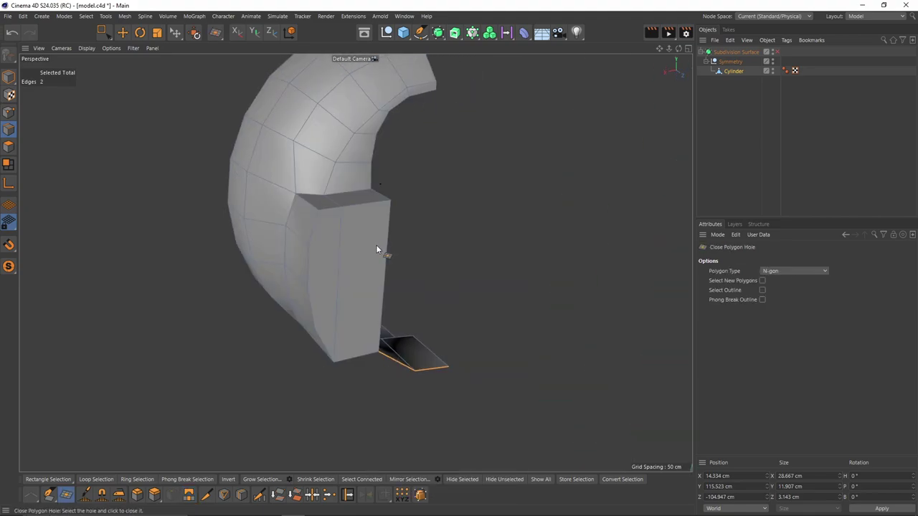
# Step: Line-cut the side section's rear face horizontally from its outer edge points across to its inner edge
pyautogui.press('Return')
pyautogui.press('k')
pyautogui.press('k')
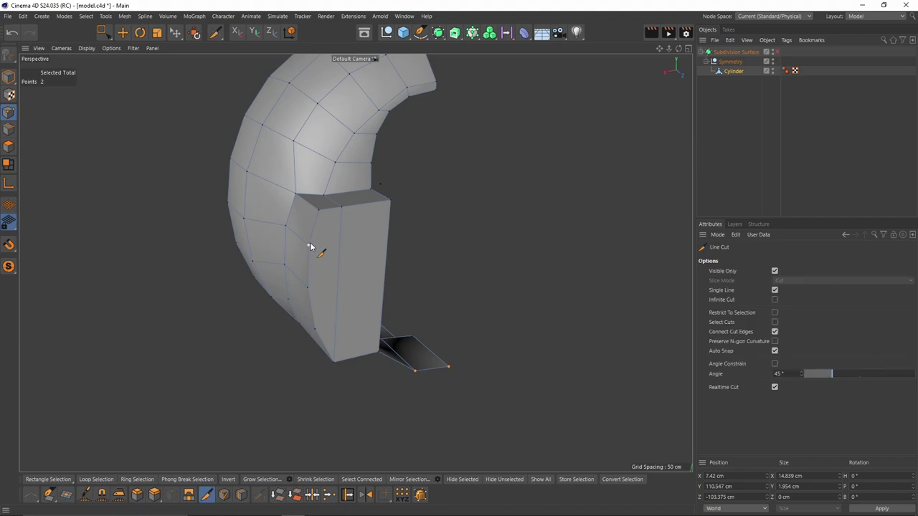
pyautogui.click(418, 234)
pyautogui.keyDown('alt'); pyautogui.moveTo(418, 233); pyautogui.dragTo(325, 224); pyautogui.keyUp('alt')
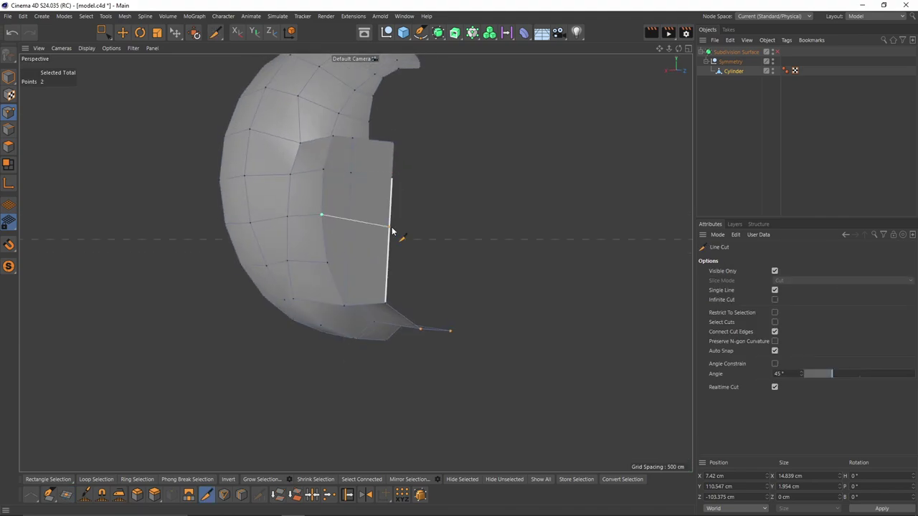
pyautogui.keyDown('alt'); pyautogui.moveTo(336, 258); pyautogui.dragTo(354, 248); pyautogui.keyUp('alt')
pyautogui.middleClick(354, 248)
pyautogui.middleClick(220, 170)
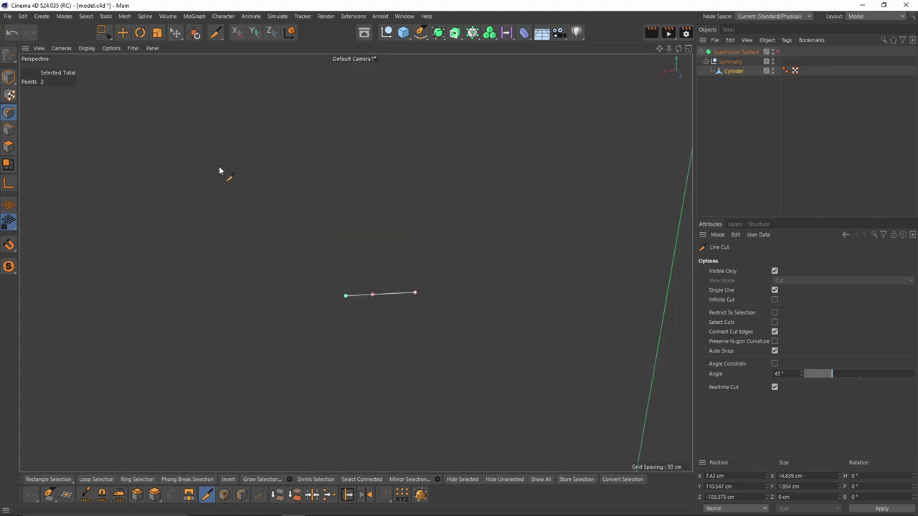
# Step: Select the five edges of the upper neck opening and extrude them rearward by about 15 cm along Z
pyautogui.press('e')
pyautogui.click(9, 129)
pyautogui.click(408, 206)
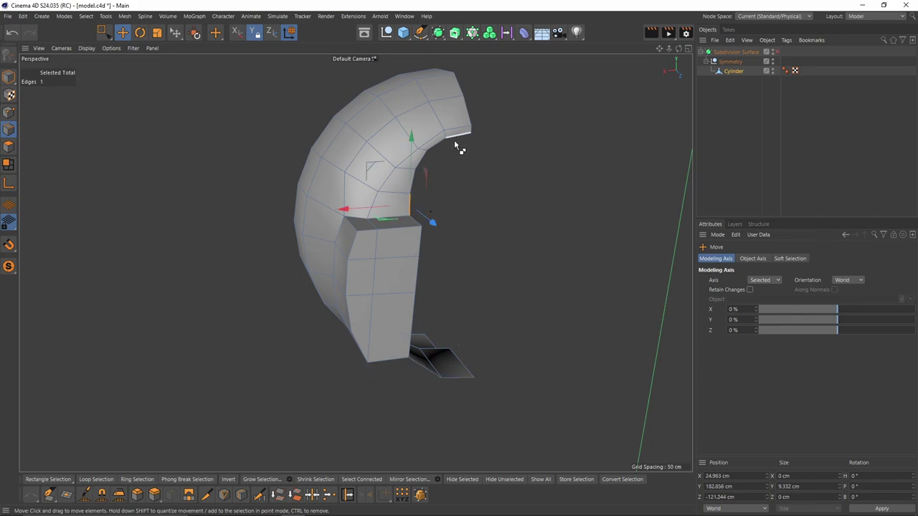
pyautogui.keyDown('ctrl'); pyautogui.keyDown('shift'); pyautogui.click(455, 138); pyautogui.keyUp('shift'); pyautogui.keyUp('ctrl')
pyautogui.keyDown('alt'); pyautogui.moveTo(455, 140); pyautogui.dragTo(486, 204); pyautogui.keyUp('alt')
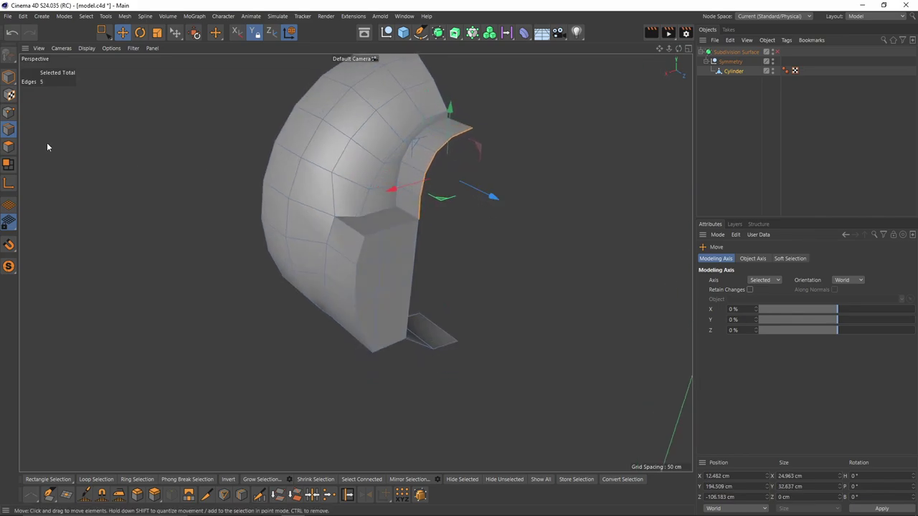
# Step: Weld the extruded neck strip's lower end point to the neighbouring corner of the side section's upper ledge
pyautogui.click(9, 113)
pyautogui.scroll(4, 475, 214)
pyautogui.press('0')
pyautogui.moveTo(386, 215); pyautogui.dragTo(404, 230)
pyautogui.press('m')
pyautogui.press('q')
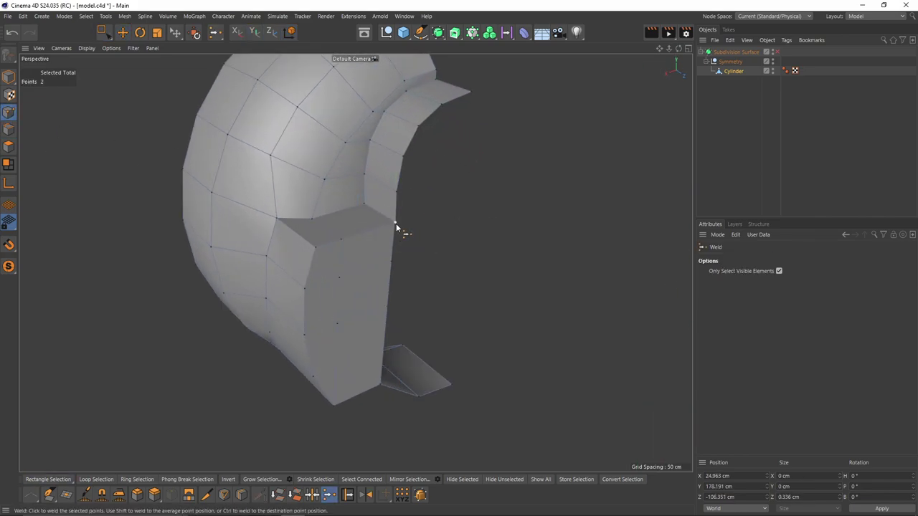
pyautogui.click(396, 223)
pyautogui.keyDown('alt'); pyautogui.moveTo(394, 348); pyautogui.dragTo(426, 276, button='middle'); pyautogui.keyUp('alt')
pyautogui.keyDown('alt'); pyautogui.moveTo(426, 276); pyautogui.dragTo(432, 263); pyautogui.keyUp('alt')
pyautogui.keyDown('alt'); pyautogui.moveTo(388, 244); pyautogui.dragTo(344, 297, button='middle'); pyautogui.keyUp('alt')
pyautogui.middleClick(345, 298)
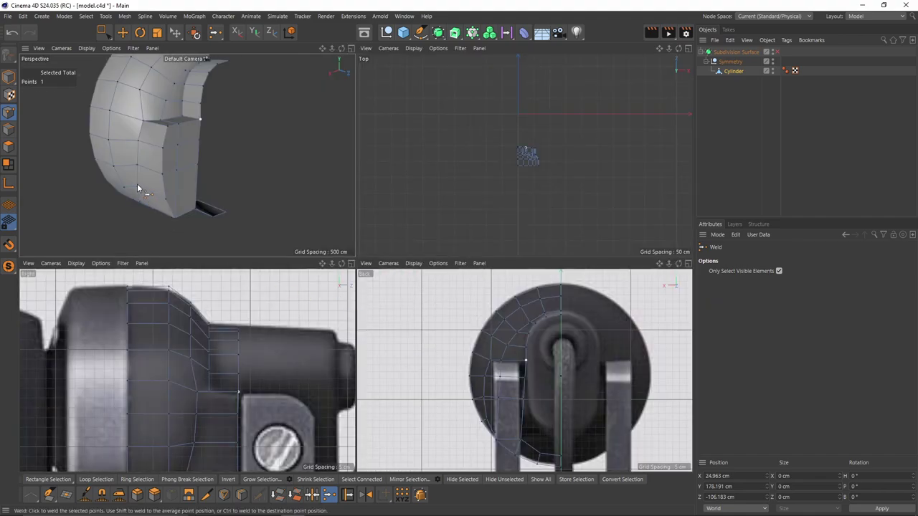
pyautogui.middleClick(138, 186)
pyautogui.click(9, 130)
pyautogui.press('e')
pyautogui.keyDown('alt'); pyautogui.moveTo(367, 266); pyautogui.dragTo(284, 250); pyautogui.keyUp('alt')
# Step: In the back view, move the two cut points on the rear face's inner edge inward to follow the neck outline
pyautogui.middleClick(283, 251)
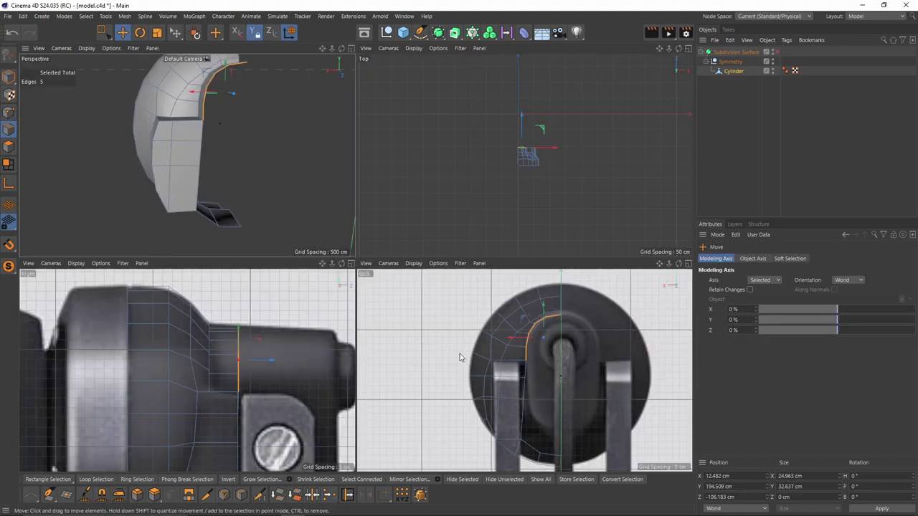
pyautogui.middleClick(460, 353)
pyautogui.scroll(4, 405, 303)
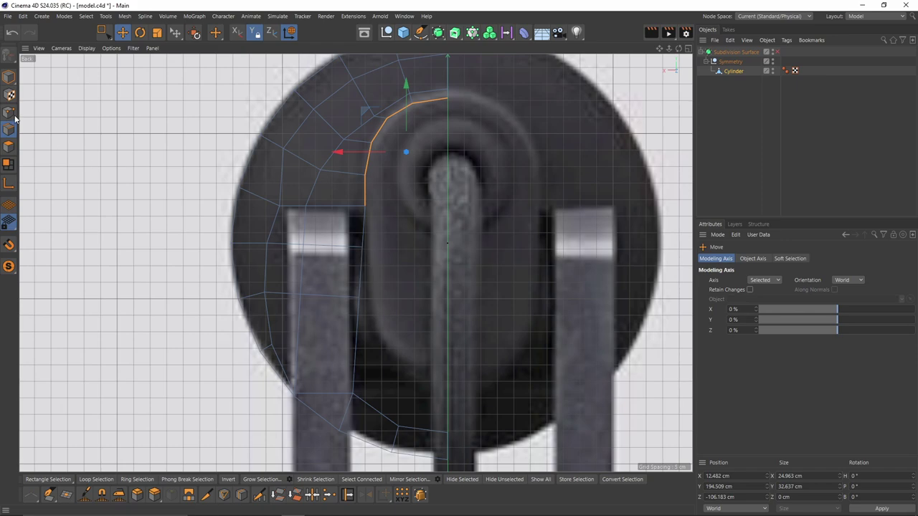
pyautogui.click(10, 113)
pyautogui.press('0')
pyautogui.moveTo(356, 240); pyautogui.dragTo(369, 252)
pyautogui.scroll(2, 369, 251)
pyautogui.moveTo(307, 246); pyautogui.dragTo(312, 248)
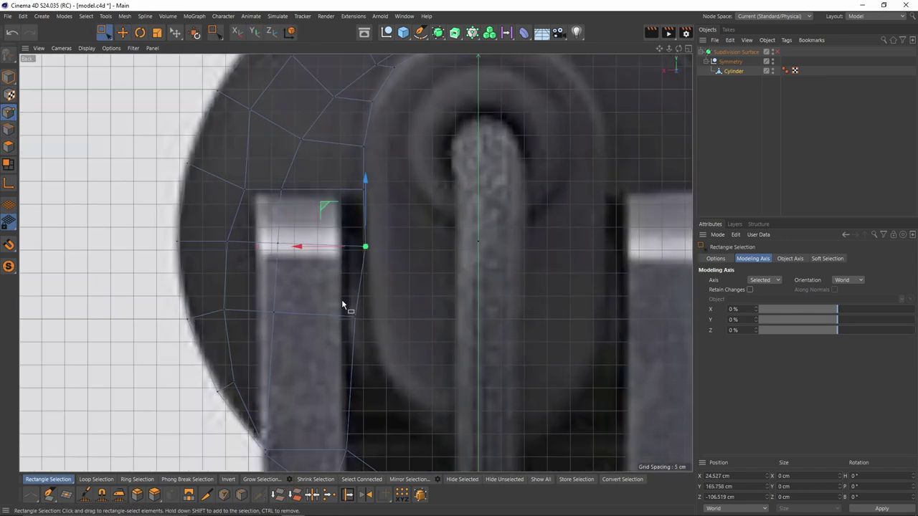
pyautogui.moveTo(342, 302); pyautogui.dragTo(339, 327)
pyautogui.keyDown('alt'); pyautogui.moveTo(365, 371); pyautogui.dragTo(355, 251, button='middle'); pyautogui.keyUp('alt')
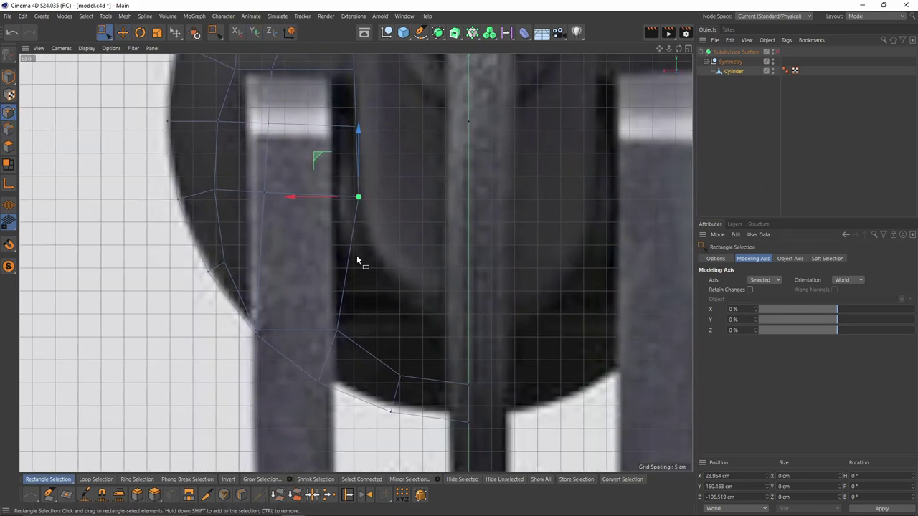
pyautogui.scroll(-4, 357, 261)
pyautogui.keyDown('alt'); pyautogui.moveTo(364, 334); pyautogui.dragTo(361, 273, button='middle'); pyautogui.keyUp('alt')
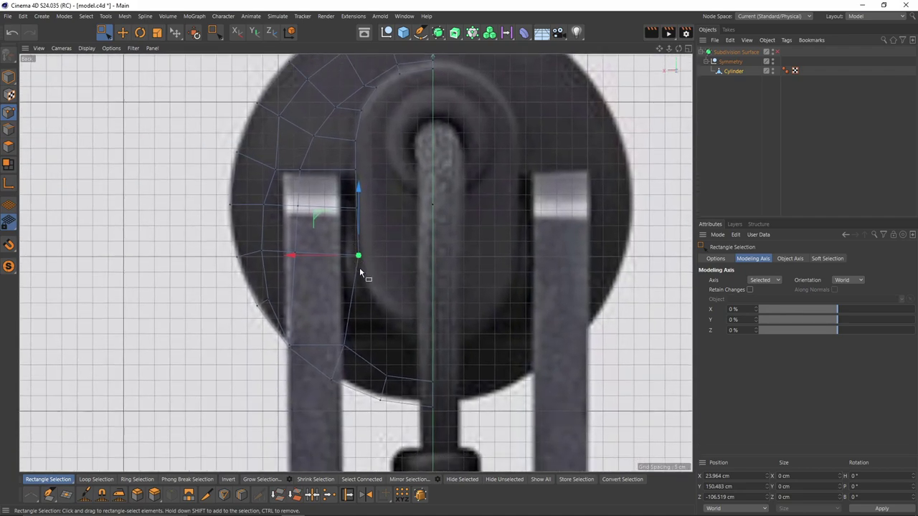
# Step: Try to bridge the rear face's lower inner edge to the bottom strip's edge from the back view, and undo it
pyautogui.click(7, 140)
pyautogui.press('b')
pyautogui.moveTo(355, 301); pyautogui.dragTo(399, 378)
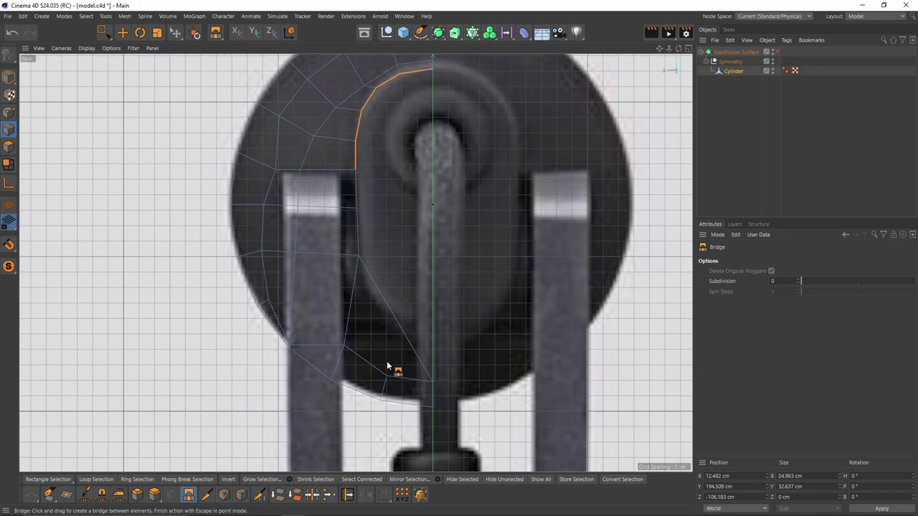
pyautogui.press('k')
pyautogui.press('k')
pyautogui.middleClick(359, 349)
pyautogui.middleClick(203, 195)
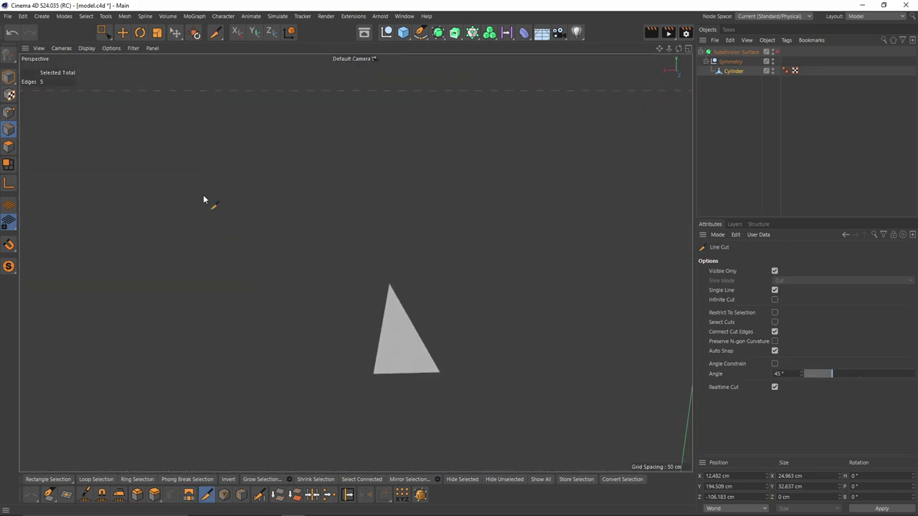
pyautogui.moveTo(391, 324)
pyautogui.keyDown('alt'); pyautogui.mouseDown()
pyautogui.moveTo(407, 248)
pyautogui.moveTo(395, 226)
pyautogui.moveTo(479, 325)
pyautogui.mouseUp(); pyautogui.keyUp('alt')
pyautogui.hotkey('ctrl', 'z')
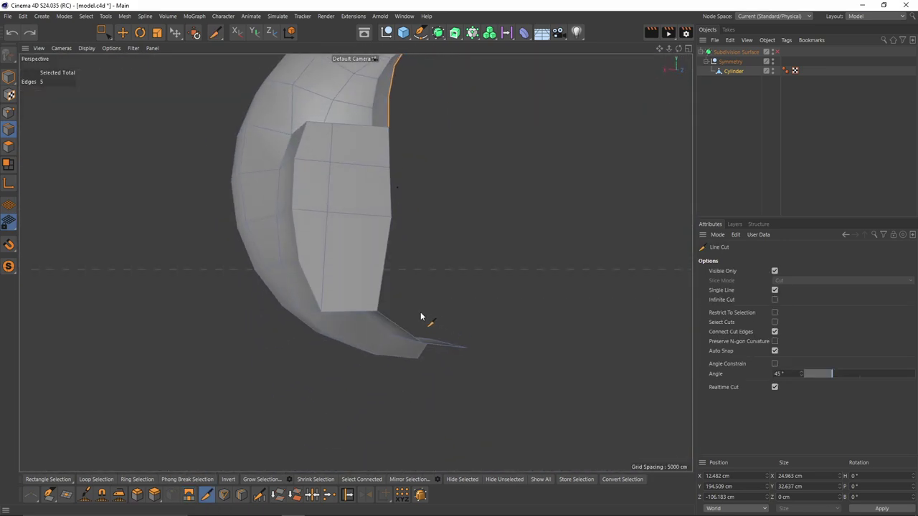
# Step: Bridge the rear face's lower inner edge to the bottom strip and line-cut the new polygon from the strip's middle point to its diagonal edge
pyautogui.keyDown('alt'); pyautogui.moveTo(421, 317); pyautogui.dragTo(390, 284); pyautogui.keyUp('alt')
pyautogui.press('b')
pyautogui.press('k')
pyautogui.press('k')
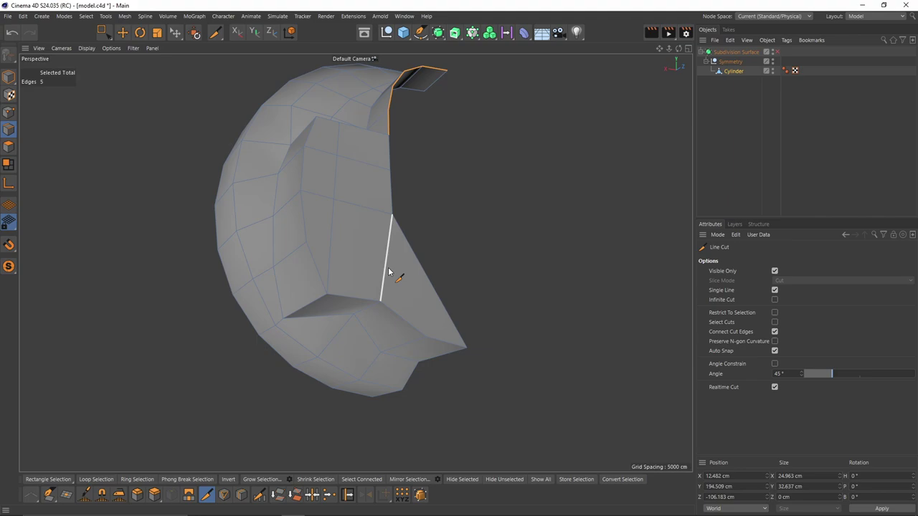
pyautogui.click(426, 336)
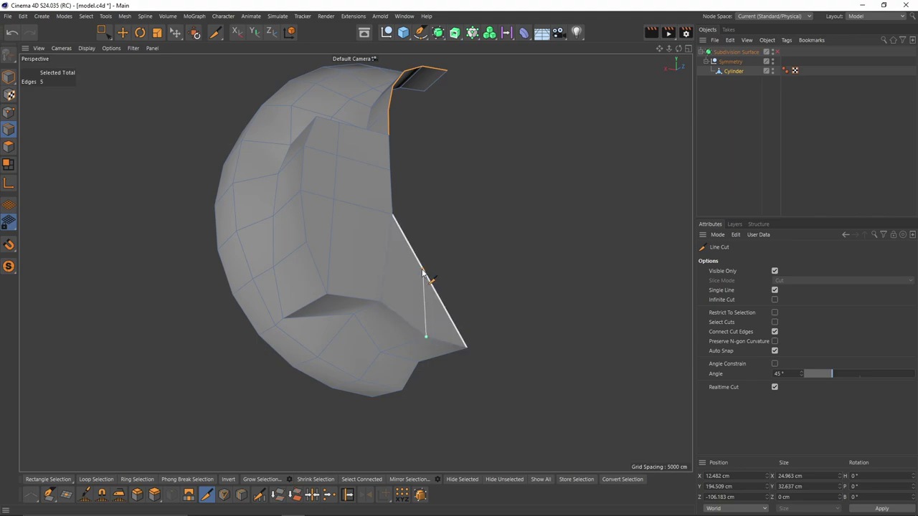
pyautogui.press('0')
pyautogui.click(9, 113)
pyautogui.press('k')
pyautogui.press('k')
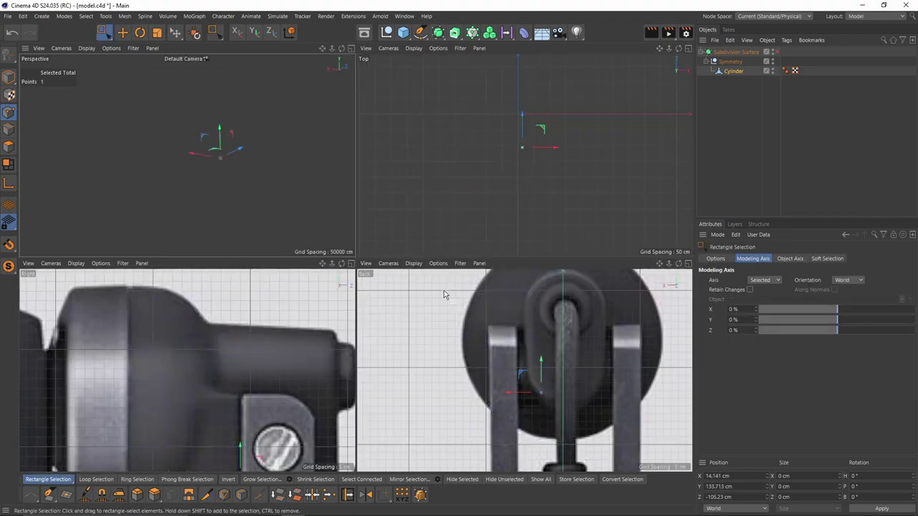
# Step: Add another point on the diagonal lower boundary and reposition it and the previous cut point to round the neck outline in the back view
pyautogui.middleClick(444, 290)
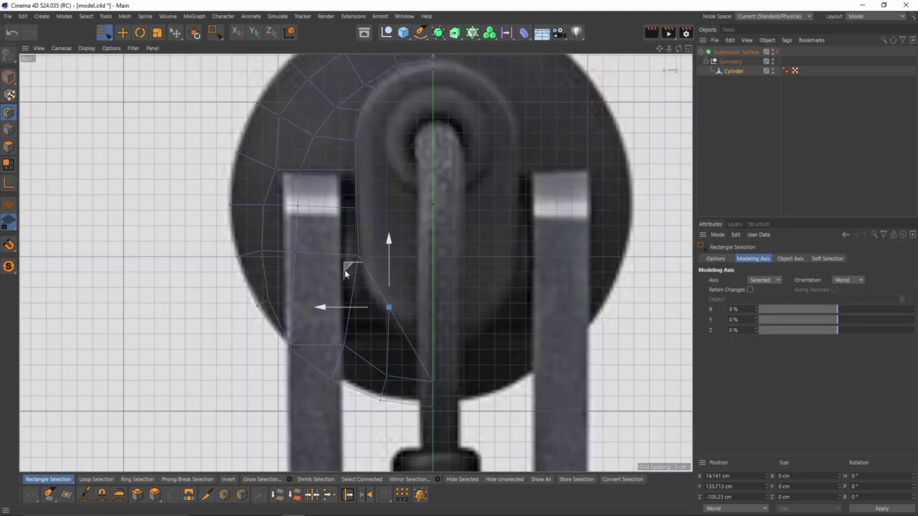
pyautogui.press('k')
pyautogui.press('k')
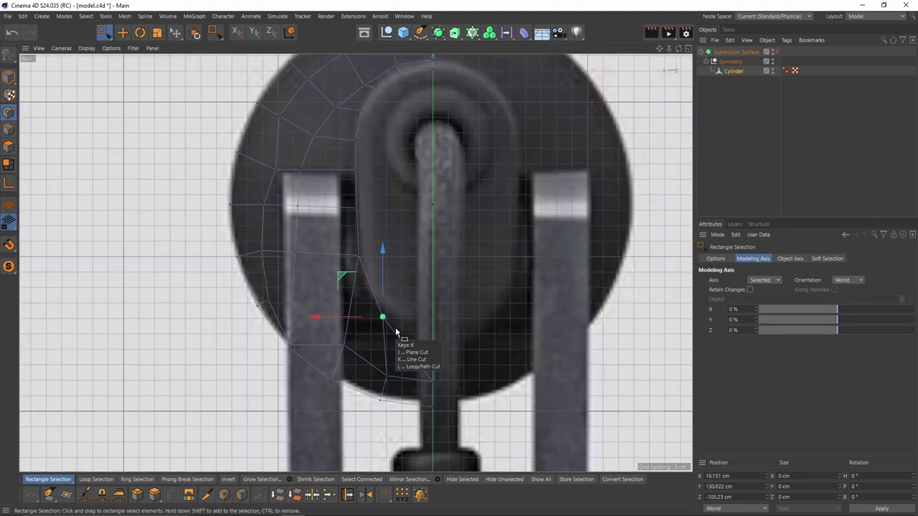
pyautogui.click(384, 319)
pyautogui.press('space')
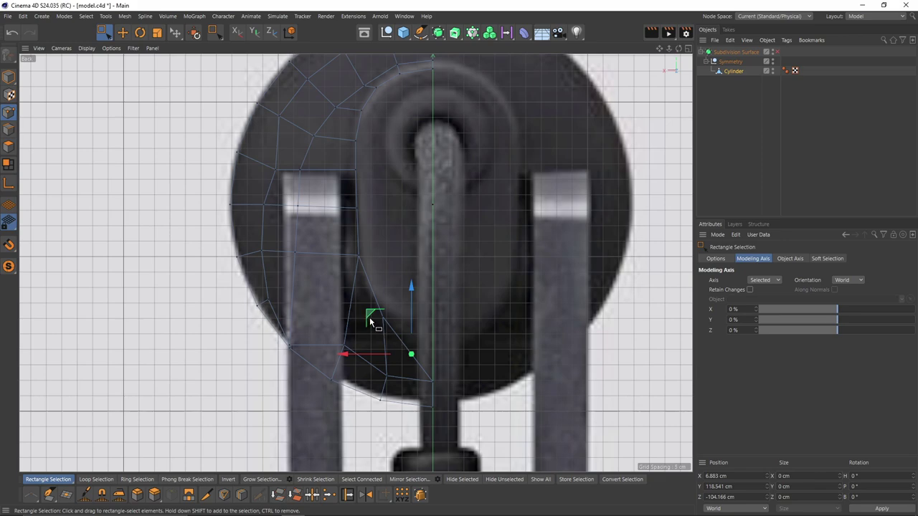
pyautogui.moveTo(371, 322); pyautogui.dragTo(396, 314)
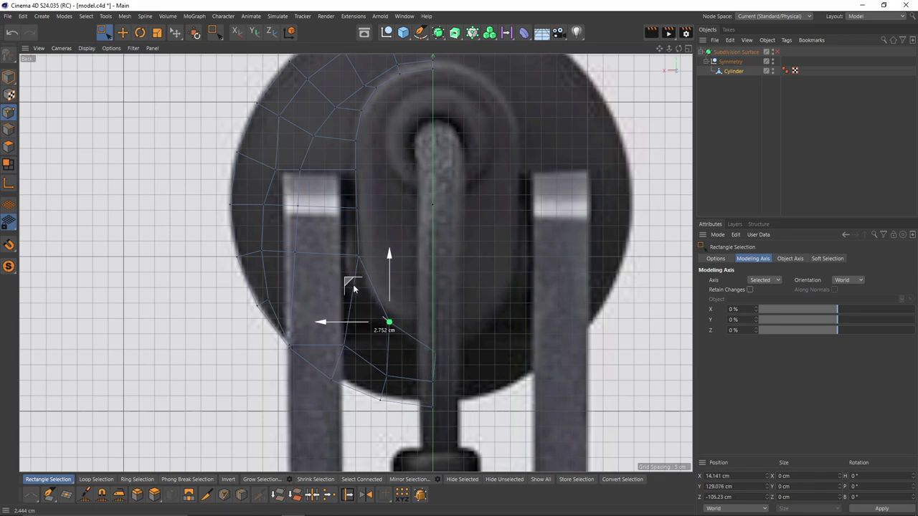
# Step: Line-cut horizontally across the lower rear face to the neck boundary and weld the cut's inner points together
pyautogui.middleClick(295, 271)
pyautogui.middleClick(324, 248)
pyautogui.scroll(3, 323, 244)
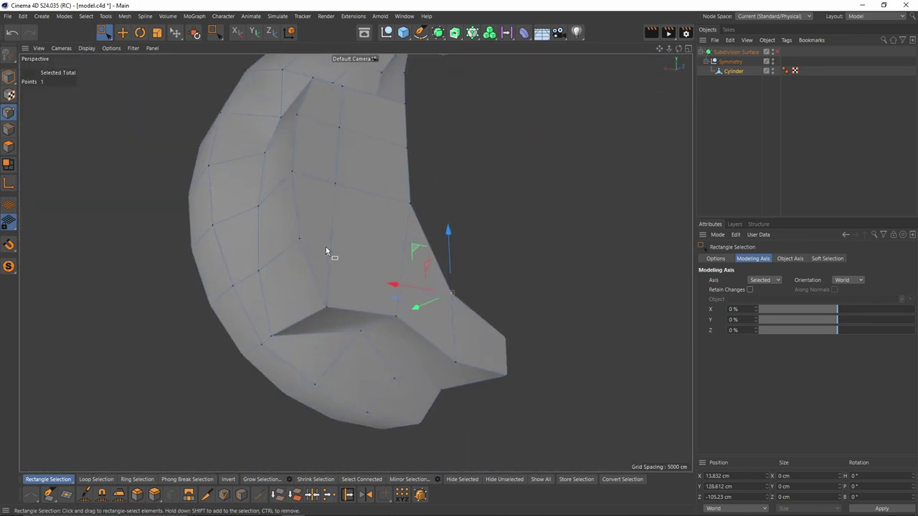
pyautogui.press('k')
pyautogui.press('k')
pyautogui.click(293, 241)
pyautogui.keyDown('alt'); pyautogui.moveTo(359, 254); pyautogui.dragTo(438, 262); pyautogui.keyUp('alt')
pyautogui.click(490, 263)
pyautogui.press('space')
pyautogui.press('m')
pyautogui.press('q')
pyautogui.click(465, 256)
# Step: In the back view, reposition the welded point, the lower boundary point and the centre-line point to follow the rounded lower neck outline
pyautogui.middleClick(454, 276)
pyautogui.middleClick(479, 295)
pyautogui.press('space')
pyautogui.scroll(3, 370, 299)
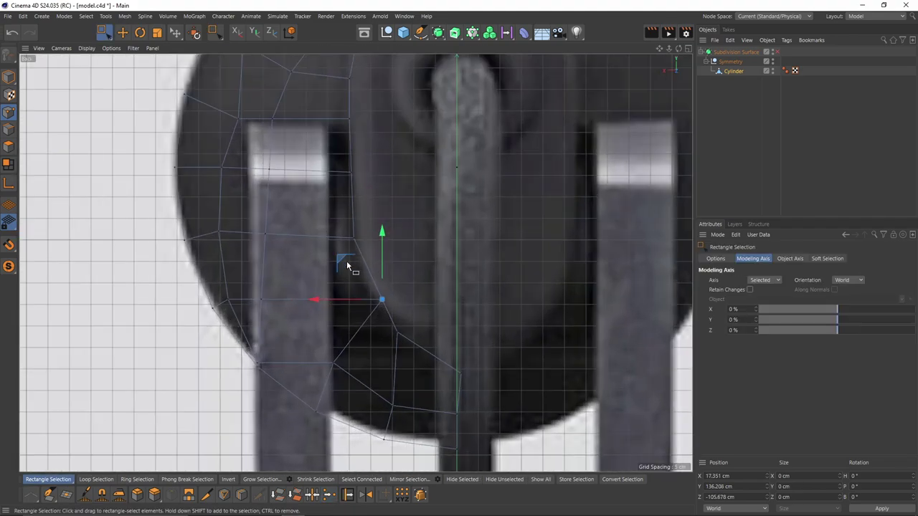
pyautogui.moveTo(346, 263); pyautogui.dragTo(324, 260)
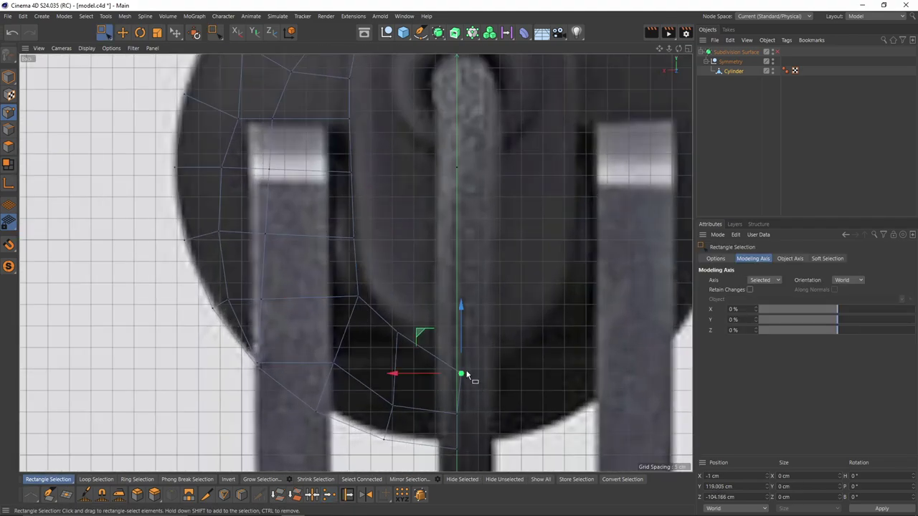
pyautogui.moveTo(423, 327); pyautogui.dragTo(363, 306)
pyautogui.moveTo(428, 342); pyautogui.dragTo(473, 372)
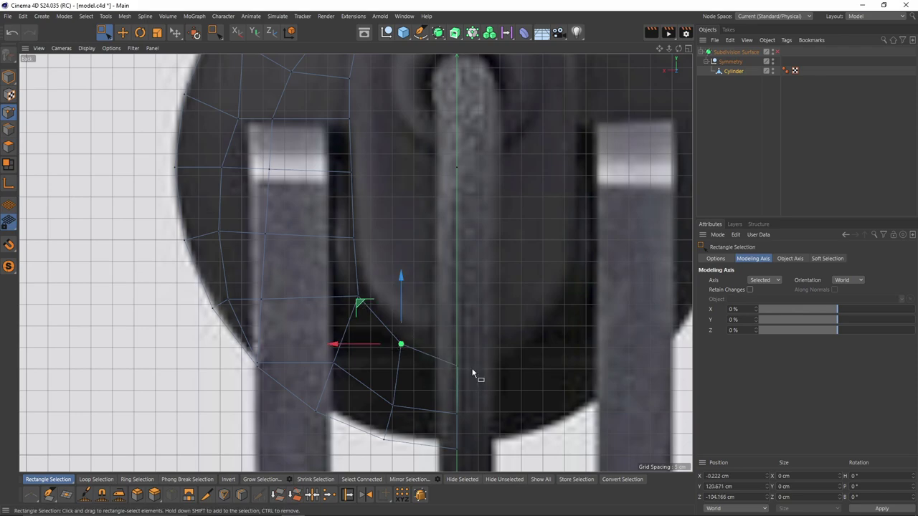
pyautogui.moveTo(461, 329); pyautogui.dragTo(459, 322)
pyautogui.moveTo(341, 276); pyautogui.dragTo(360, 298)
pyautogui.moveTo(322, 259); pyautogui.dragTo(317, 250)
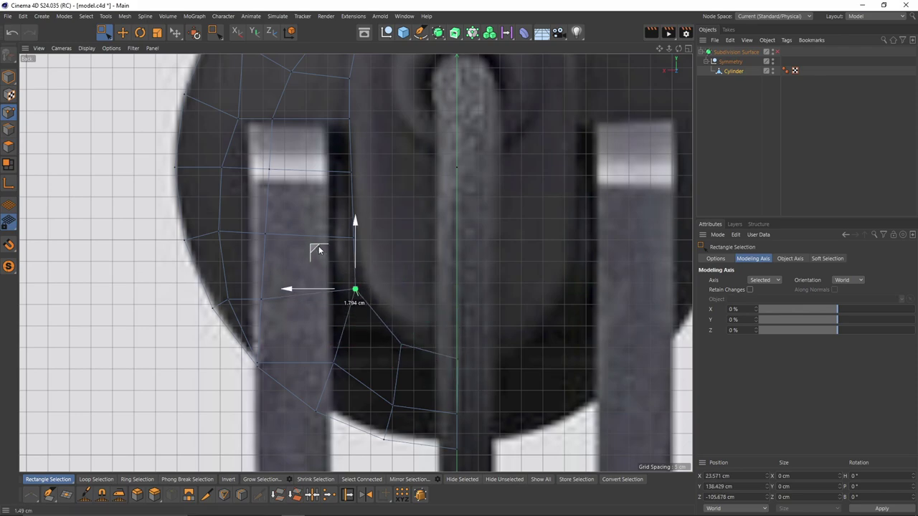
# Step: Flatten the neck opening's side points into one vertical line, then shift the lowest one inward along the reference outline in the back view
pyautogui.scroll(-2, 343, 248)
pyautogui.moveTo(323, 139); pyautogui.dragTo(376, 344)
pyautogui.press('t')
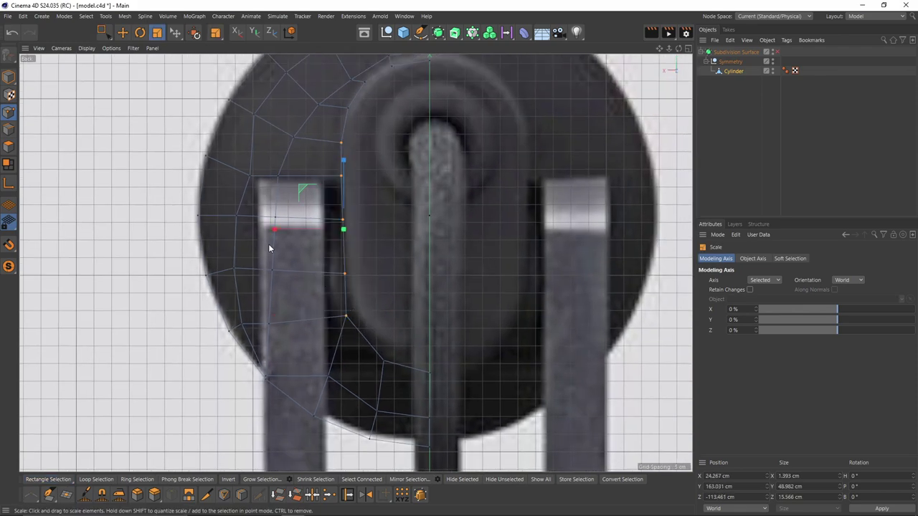
pyautogui.moveTo(276, 230); pyautogui.dragTo(307, 231)
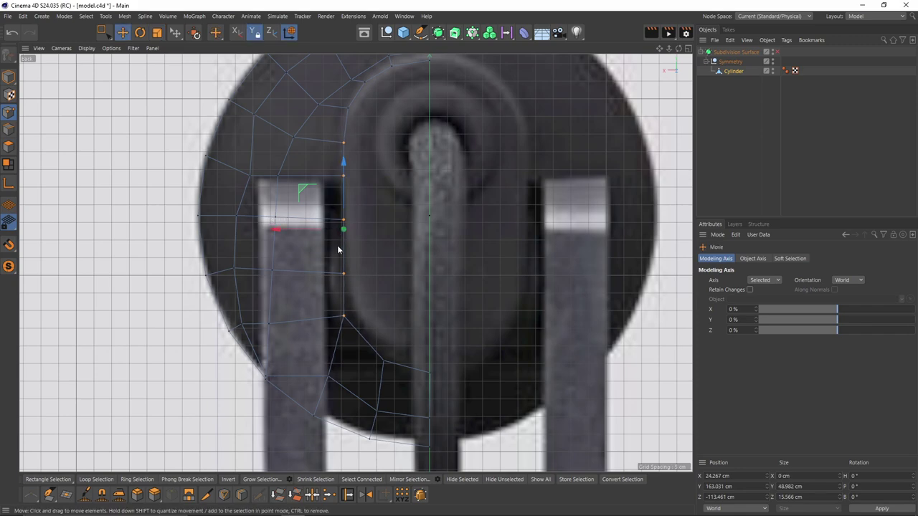
pyautogui.press('0')
pyautogui.moveTo(360, 330); pyautogui.dragTo(334, 305)
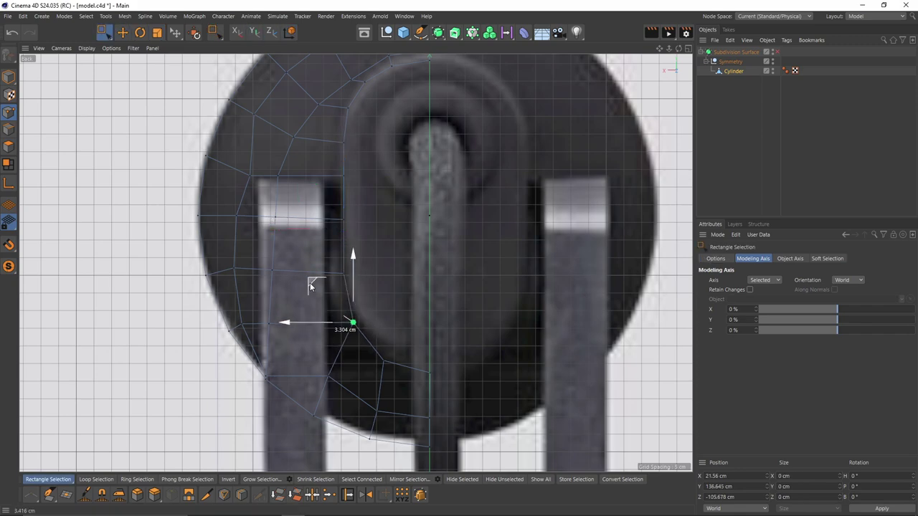
# Step: Line-cut the rear face's lower polygon diagonally from its middle point to the corner point of the bottom strip
pyautogui.middleClick(308, 281)
pyautogui.middleClick(319, 228)
pyautogui.scroll(-2, 323, 246)
pyautogui.keyDown('alt'); pyautogui.moveTo(331, 253); pyautogui.dragTo(347, 214); pyautogui.keyUp('alt')
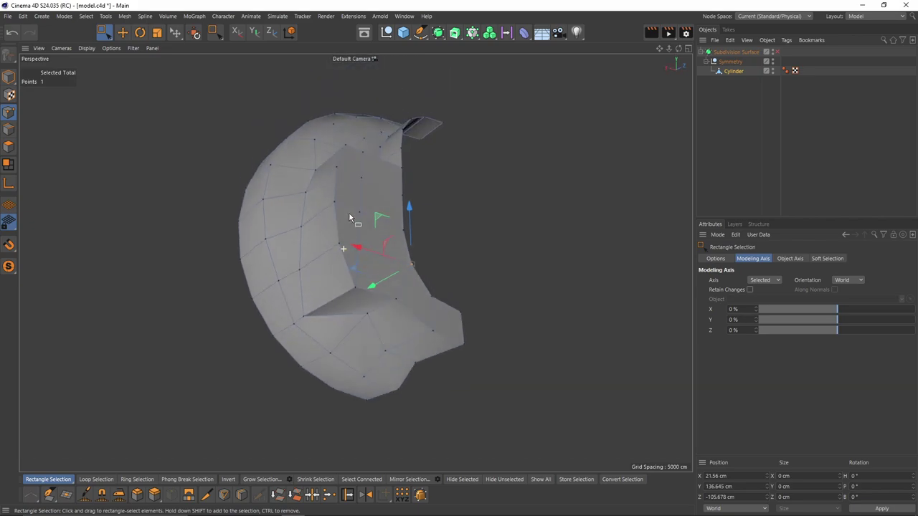
pyautogui.keyDown('alt'); pyautogui.moveTo(347, 214); pyautogui.dragTo(366, 224, button='right'); pyautogui.keyUp('alt')
pyautogui.keyDown('alt'); pyautogui.moveTo(366, 224); pyautogui.dragTo(323, 283); pyautogui.keyUp('alt')
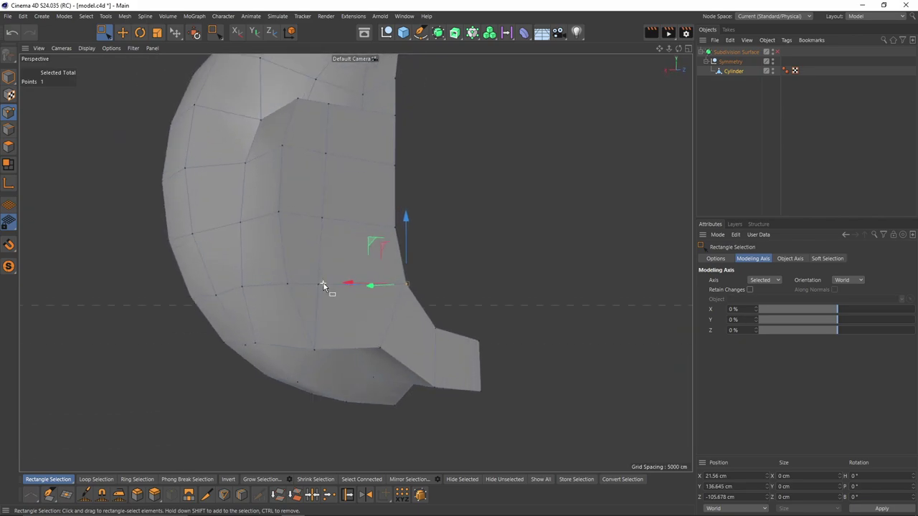
pyautogui.keyDown('alt'); pyautogui.moveTo(324, 283); pyautogui.dragTo(334, 288, button='right'); pyautogui.keyUp('alt')
pyautogui.press('k')
pyautogui.press('k')
pyautogui.keyDown('alt'); pyautogui.moveTo(323, 298); pyautogui.dragTo(311, 266); pyautogui.keyUp('alt')
pyautogui.keyDown('alt'); pyautogui.moveTo(310, 266); pyautogui.dragTo(293, 220, button='middle'); pyautogui.keyUp('alt')
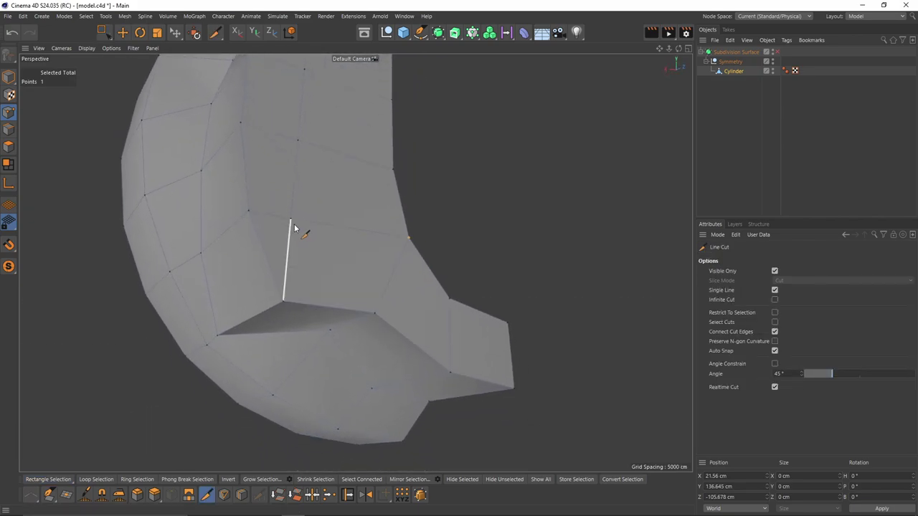
pyautogui.click(292, 219)
pyautogui.click(374, 312)
pyautogui.press('e')
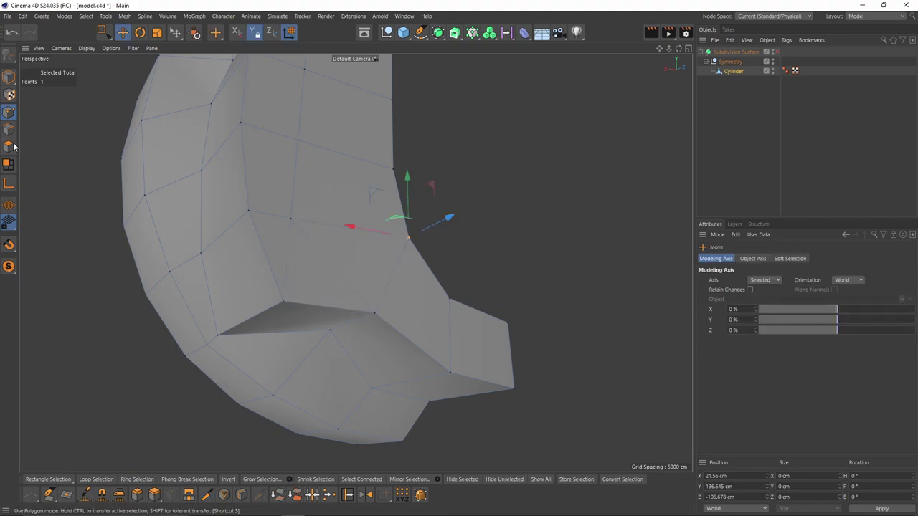
# Step: Dissolve the old vertical edge beside the new diagonal cut on the lower rear face
pyautogui.click(9, 130)
pyautogui.click(296, 254)
pyautogui.keyDown('alt'); pyautogui.moveTo(434, 310); pyautogui.dragTo(302, 248, button='middle'); pyautogui.keyUp('alt')
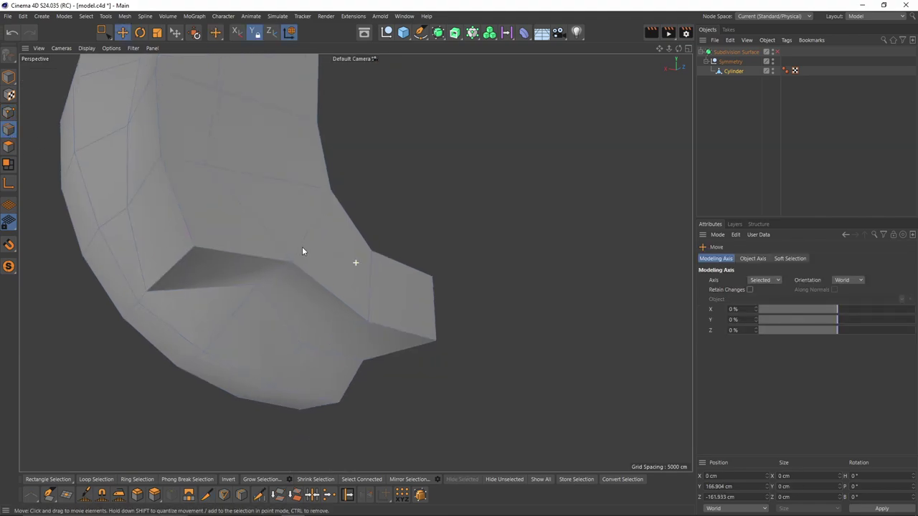
pyautogui.keyDown('alt'); pyautogui.moveTo(302, 250); pyautogui.dragTo(256, 221); pyautogui.keyUp('alt')
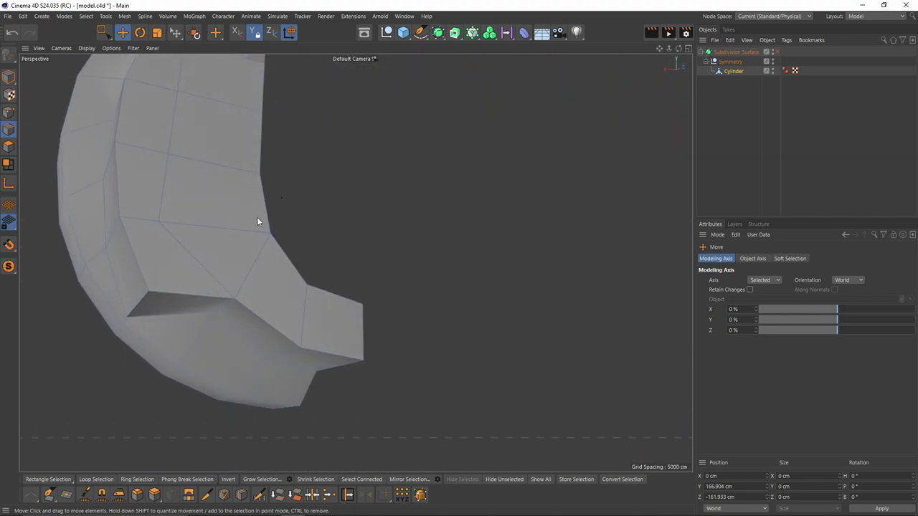
# Step: Line-cut from the bottom strip's corner point across the neck's diagonal boundary edge and dissolve the older edge beside the cut
pyautogui.scroll(3, 257, 221)
pyautogui.press('k')
pyautogui.press('k')
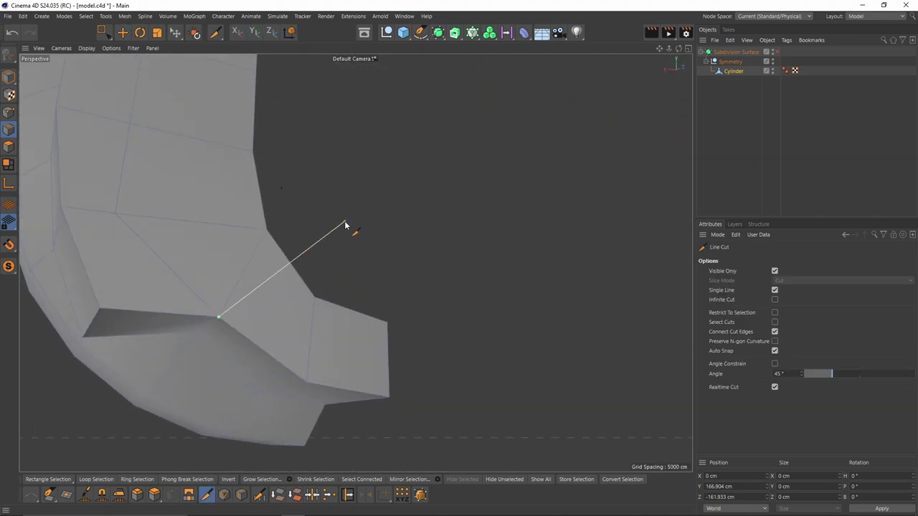
pyautogui.click(345, 224)
pyautogui.press('space')
pyautogui.press('e')
pyautogui.click(249, 263)
pyautogui.press('m')
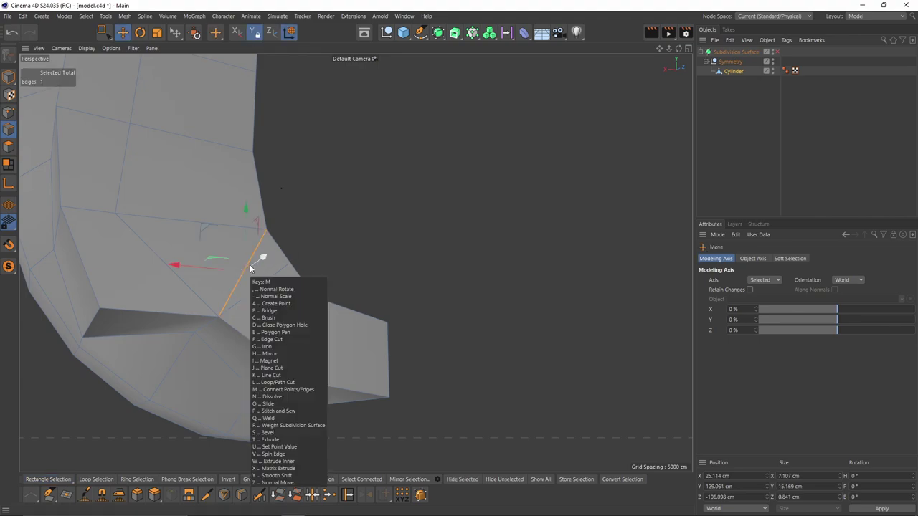
pyautogui.press('n')
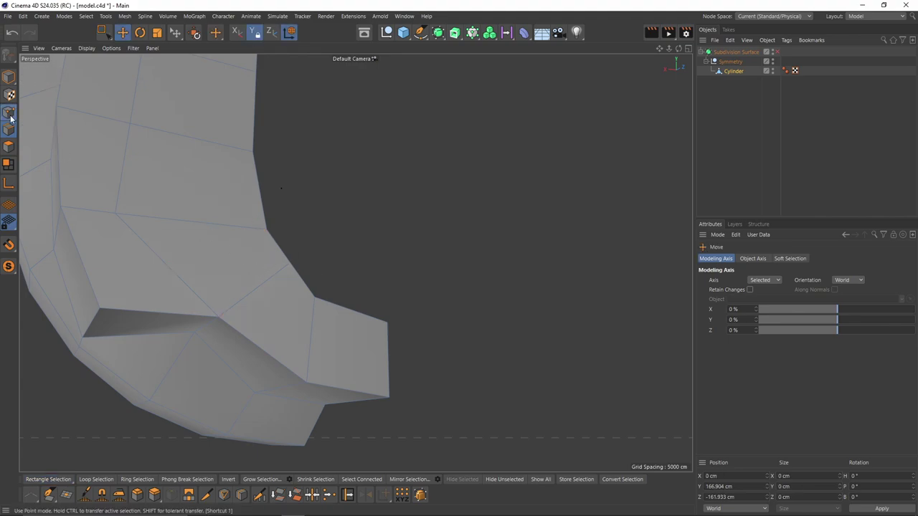
# Step: Reposition the neck opening's lower boundary points, including the newly cut one, to follow the rounded reference outline in the back view
pyautogui.click(10, 116)
pyautogui.press('space')
pyautogui.click(268, 230)
pyautogui.middleClick(291, 256)
pyautogui.middleClick(432, 328)
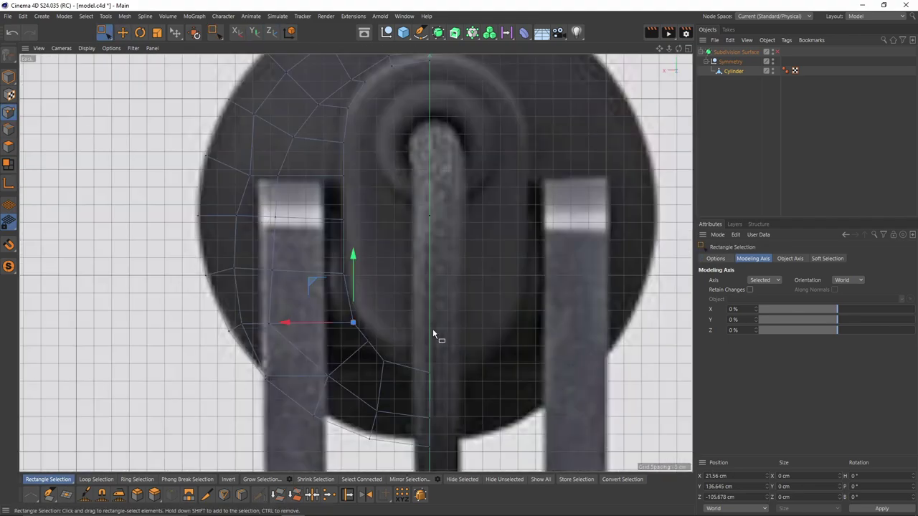
pyautogui.scroll(3, 333, 281)
pyautogui.moveTo(312, 301); pyautogui.dragTo(310, 302)
pyautogui.keyDown('alt'); pyautogui.moveTo(395, 379); pyautogui.dragTo(394, 326, button='middle'); pyautogui.keyUp('alt')
pyautogui.click(393, 337)
pyautogui.moveTo(353, 304); pyautogui.dragTo(347, 301)
pyautogui.moveTo(388, 331); pyautogui.dragTo(393, 336)
pyautogui.scroll(-3, 384, 305)
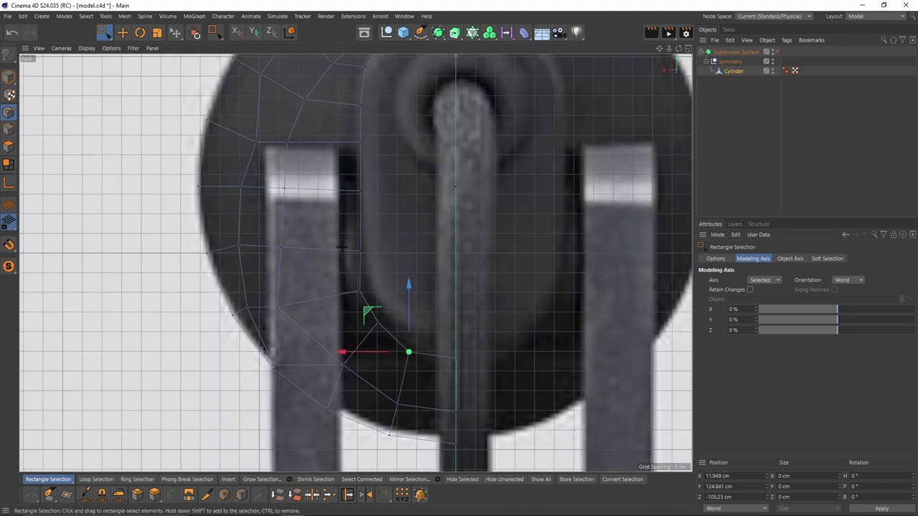
# Step: Slide the rear face's lower middle point slightly along its edge toward the neck opening
pyautogui.middleClick(373, 294)
pyautogui.middleClick(258, 223)
pyautogui.press('m')
pyautogui.press('o')
pyautogui.keyDown('alt'); pyautogui.moveTo(253, 223); pyautogui.dragTo(340, 230); pyautogui.keyUp('alt')
pyautogui.middleClick(337, 229)
pyautogui.middleClick(179, 181)
# Step: Flatten the block's four outer side polygons along X and shift them inward to about X 47.4 cm, aligned with the bracket arm
pyautogui.click(5, 152)
pyautogui.press('e')
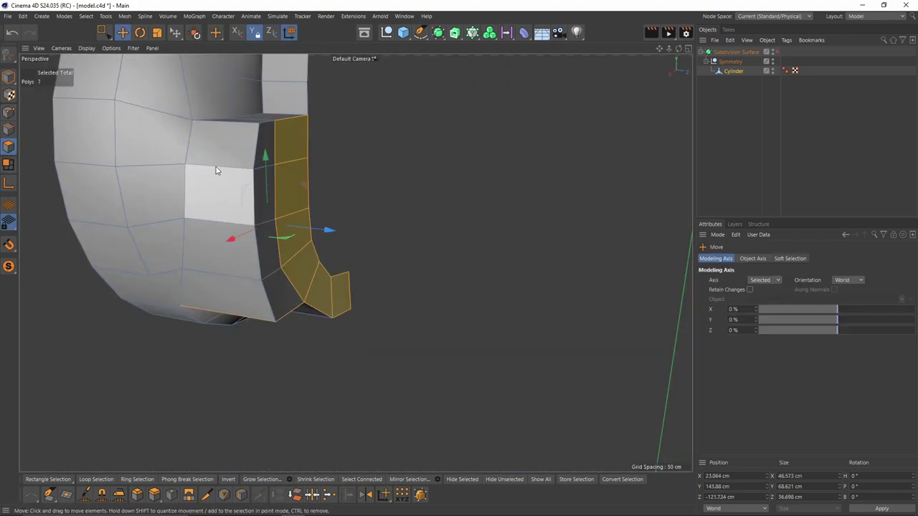
pyautogui.click(218, 174)
pyautogui.keyDown('shift'); pyautogui.click(231, 152); pyautogui.keyUp('shift')
pyautogui.keyDown('shift'); pyautogui.click(251, 269); pyautogui.keyUp('shift')
pyautogui.keyDown('shift'); pyautogui.click(256, 292); pyautogui.keyUp('shift')
pyautogui.middleClick(366, 338)
pyautogui.middleClick(376, 343)
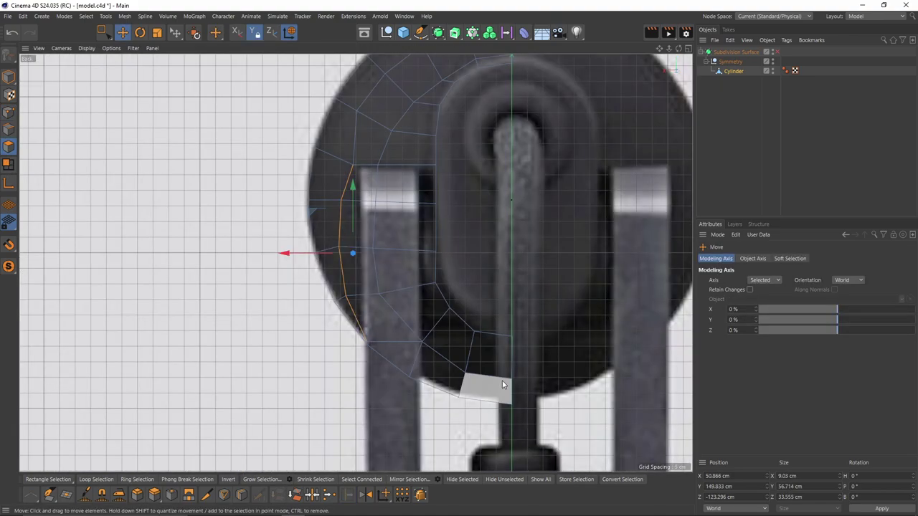
pyautogui.scroll(3, 376, 343)
pyautogui.scroll(-5, 354, 340)
pyautogui.scroll(2, 358, 319)
pyautogui.scroll(3, 323, 165)
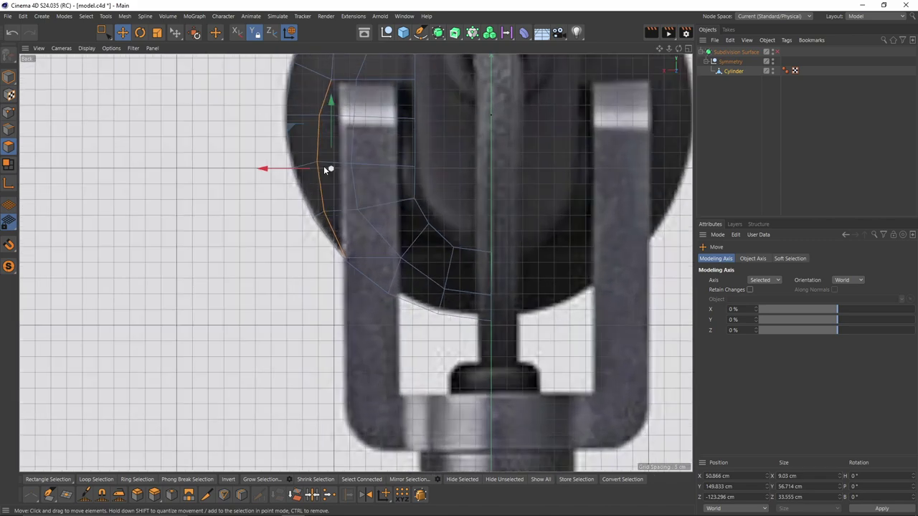
pyautogui.press('t')
pyautogui.scroll(2, 283, 225)
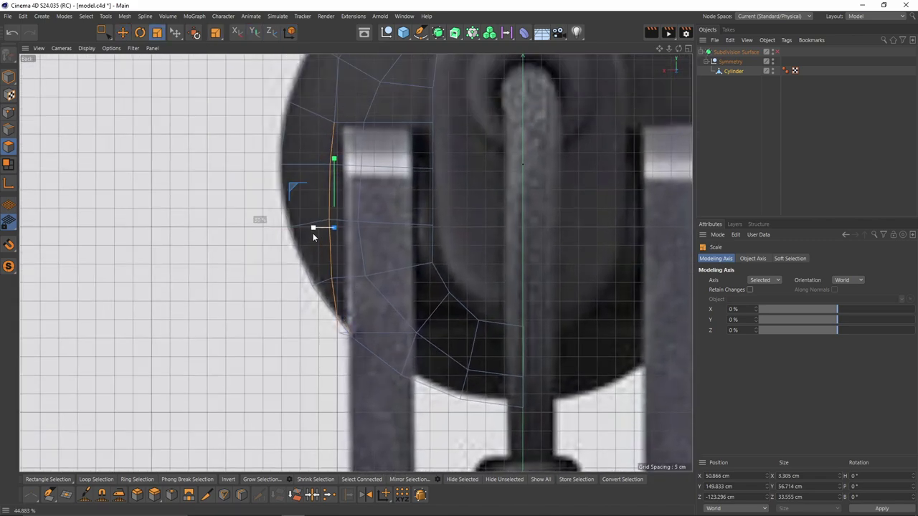
pyautogui.press('e')
pyautogui.moveTo(333, 231); pyautogui.dragTo(285, 233)
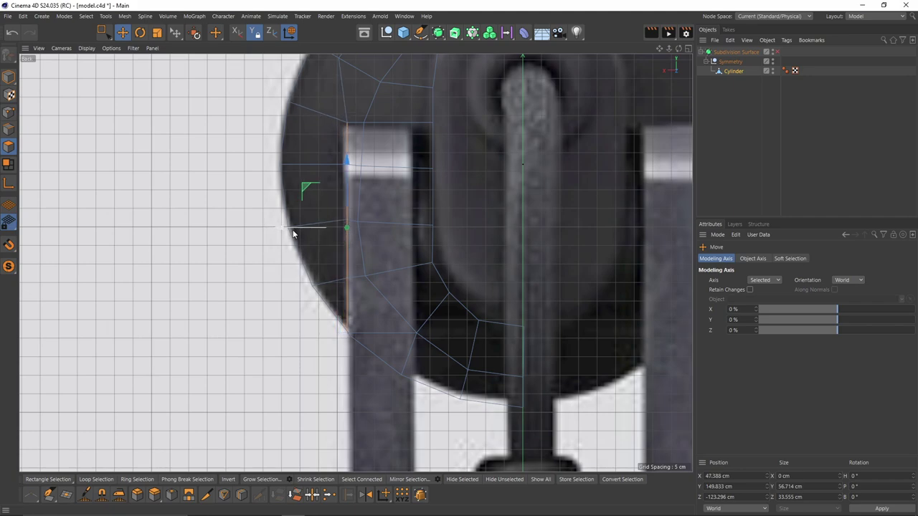
# Step: Raise the underside polygon at the neck's centre line about 9.7 cm to match the lower edge in the side reference
pyautogui.middleClick(293, 231)
pyautogui.middleClick(208, 154)
pyautogui.keyDown('alt'); pyautogui.moveTo(194, 141); pyautogui.dragTo(355, 263); pyautogui.keyUp('alt')
pyautogui.press('F5')
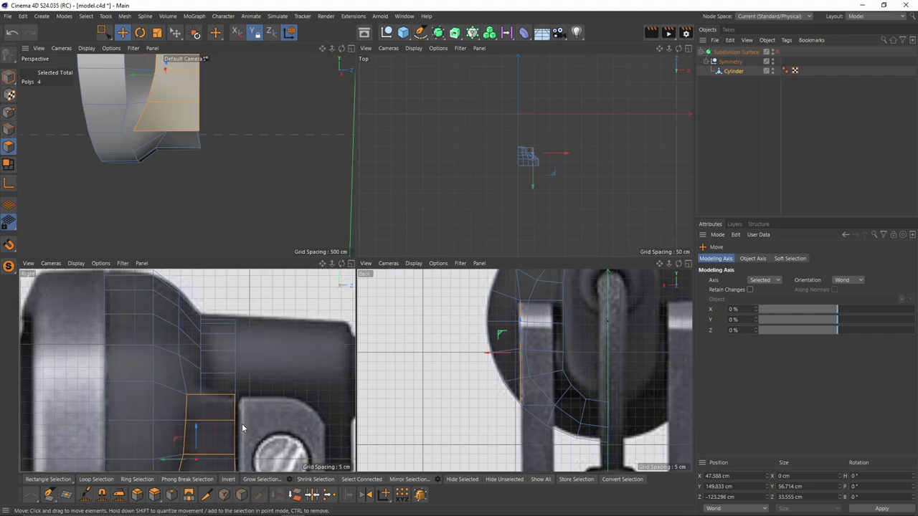
pyautogui.keyDown('alt'); pyautogui.moveTo(243, 428); pyautogui.dragTo(257, 314, button='middle'); pyautogui.keyUp('alt')
pyautogui.middleClick(216, 235)
pyautogui.keyDown('alt'); pyautogui.moveTo(219, 234); pyautogui.dragTo(242, 386); pyautogui.keyUp('alt')
pyautogui.press('F5')
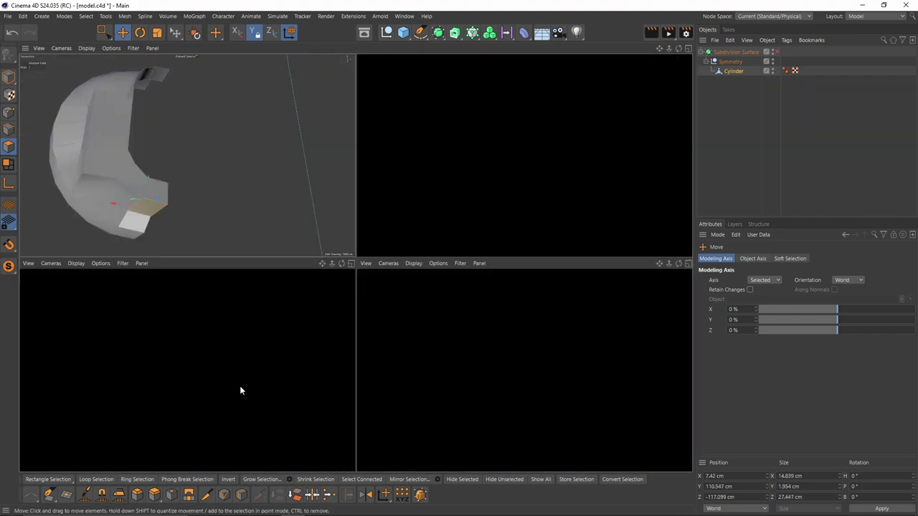
pyautogui.press('F3')
pyautogui.moveTo(443, 315); pyautogui.dragTo(460, 275)
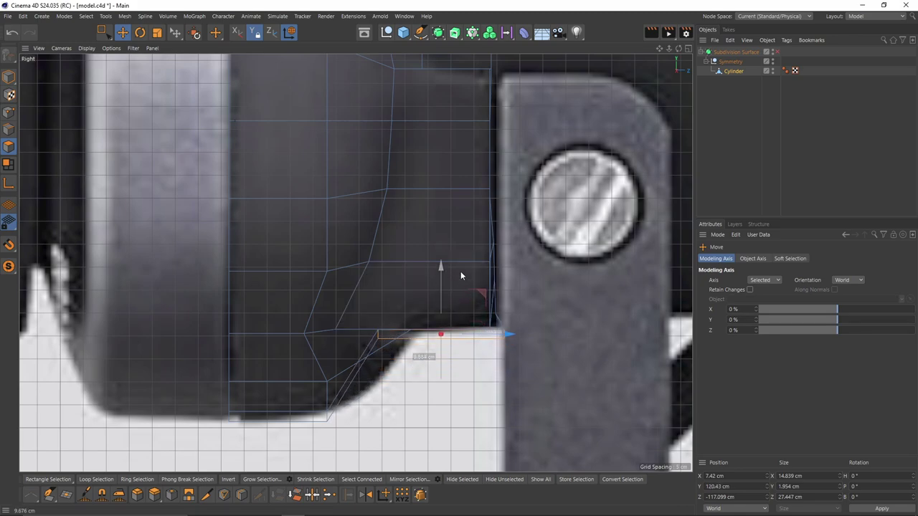
# Step: Add the two neighbouring underside polygons to the selection and flatten all three to zero height in Y
pyautogui.middleClick(439, 272)
pyautogui.middleClick(241, 215)
pyautogui.keyDown('alt'); pyautogui.moveTo(289, 304); pyautogui.dragTo(259, 292); pyautogui.keyUp('alt')
pyautogui.keyDown('shift'); pyautogui.click(196, 332); pyautogui.keyUp('shift')
pyautogui.keyDown('shift'); pyautogui.click(187, 328); pyautogui.keyUp('shift')
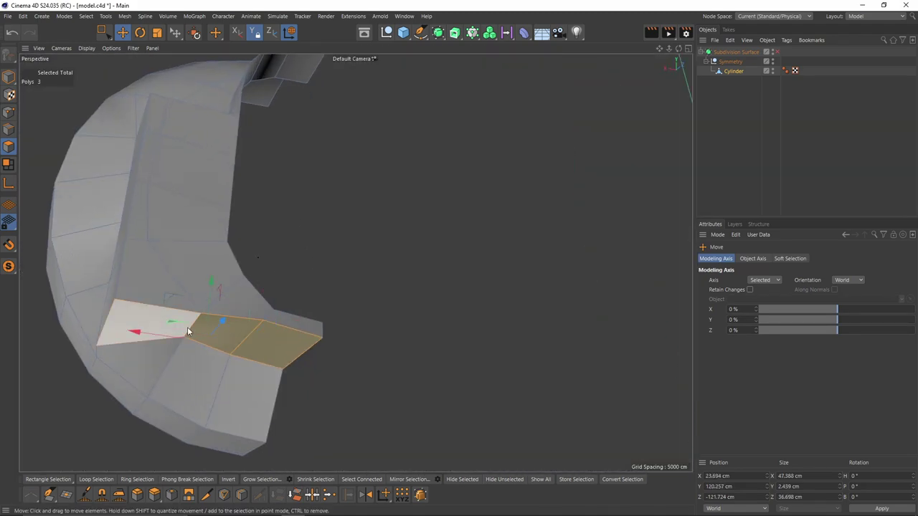
pyautogui.press('t')
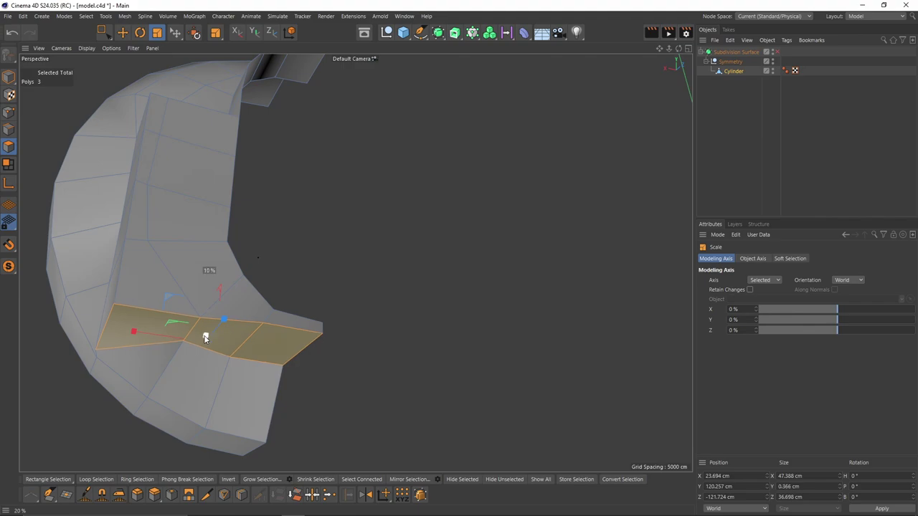
pyautogui.press('e')
pyautogui.press('F5')
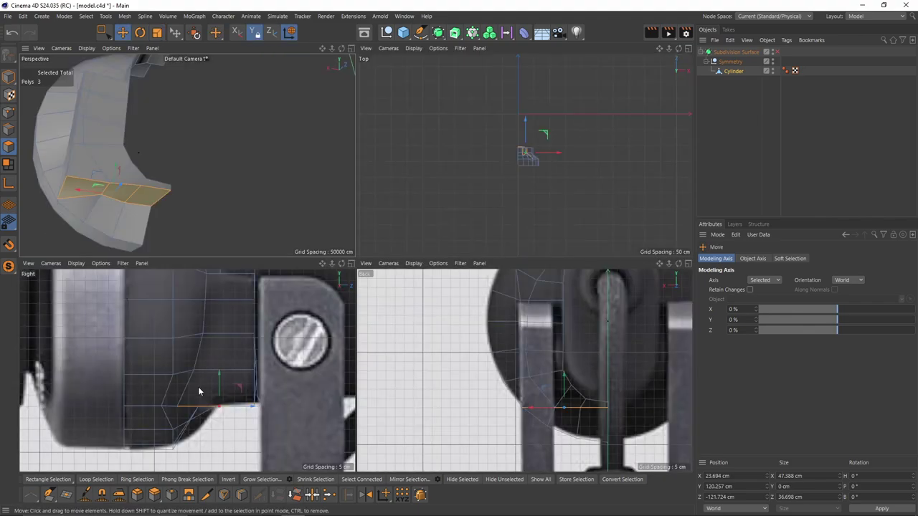
# Step: Move the two front points of the underside's centre polygon about 9.8 cm along Z to follow the side reference's curve
pyautogui.middleClick(233, 233)
pyautogui.keyDown('alt'); pyautogui.moveTo(240, 233); pyautogui.dragTo(373, 216); pyautogui.keyUp('alt')
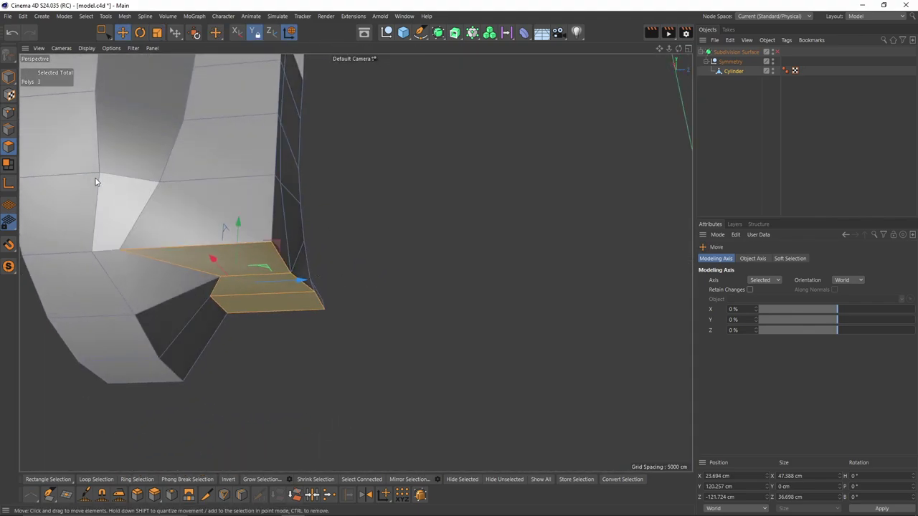
pyautogui.click(8, 113)
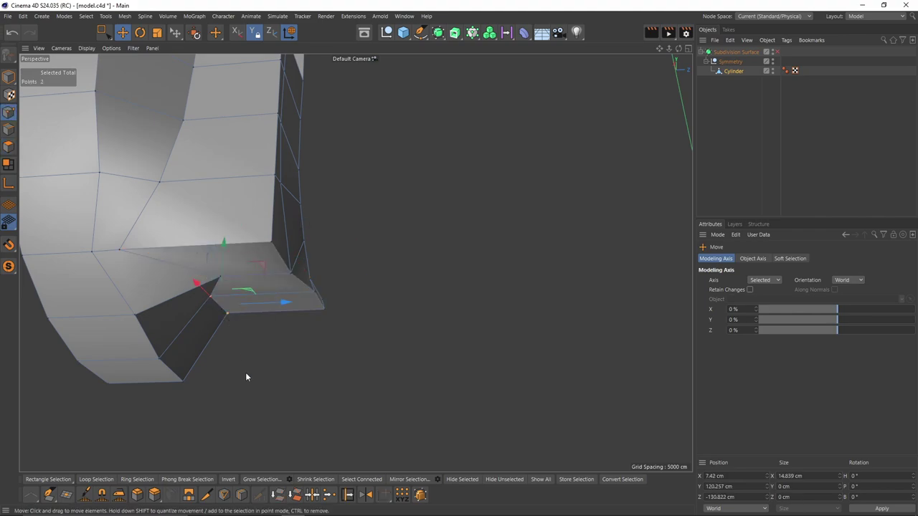
pyautogui.press('F3')
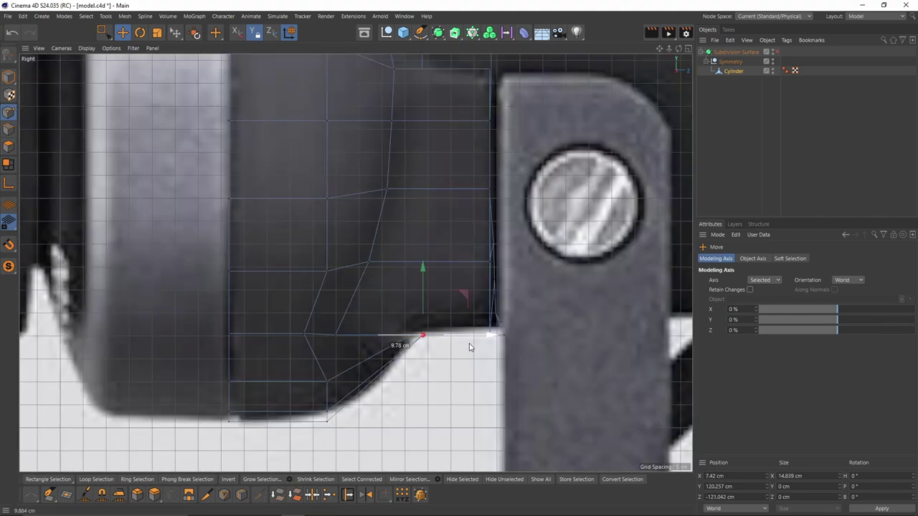
pyautogui.scroll(-4, 363, 302)
pyautogui.middleClick(329, 284)
pyautogui.middleClick(172, 142)
pyautogui.keyDown('alt'); pyautogui.moveTo(216, 223); pyautogui.dragTo(237, 240); pyautogui.keyUp('alt')
pyautogui.press('m')
pyautogui.press('o')
pyautogui.keyDown('alt'); pyautogui.moveTo(250, 201); pyautogui.dragTo(279, 240); pyautogui.keyUp('alt')
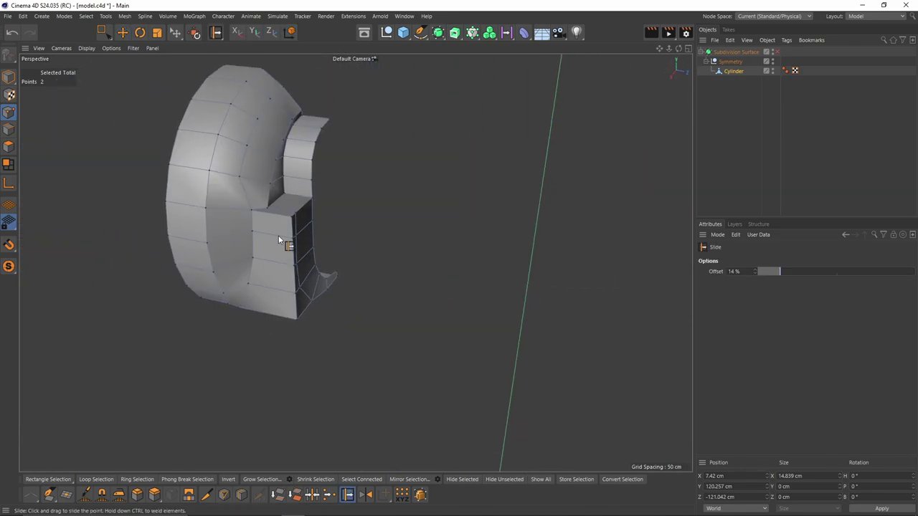
# Step: Bridge the neck opening's uppermost edge to its lowermost edge with a vertical strip along the centre line
pyautogui.click(5, 131)
pyautogui.press('e')
pyautogui.click(312, 126)
pyautogui.keyDown('alt'); pyautogui.moveTo(373, 268); pyautogui.dragTo(339, 232); pyautogui.keyUp('alt')
pyautogui.keyDown('shift'); pyautogui.click(360, 275); pyautogui.keyUp('shift')
pyautogui.press('m')
pyautogui.press('b')
pyautogui.moveTo(340, 156); pyautogui.dragTo(343, 350)
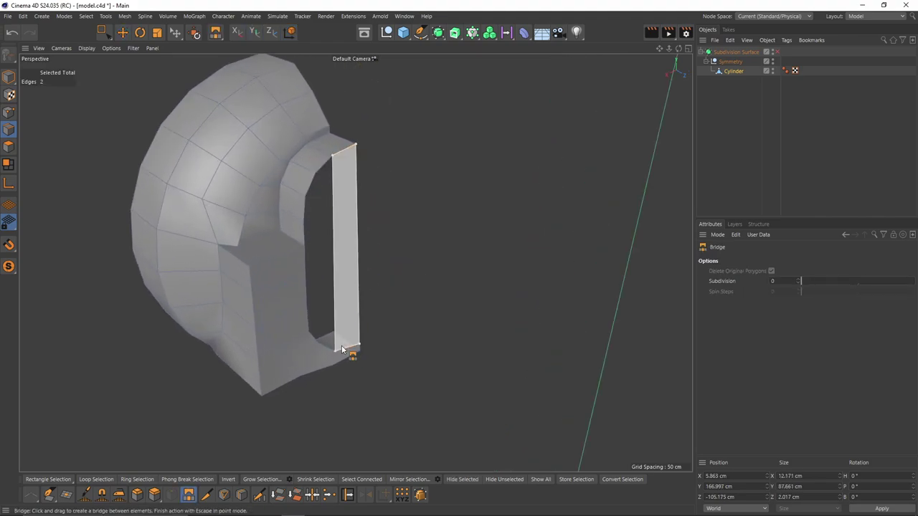
pyautogui.rightClick(336, 261)
pyautogui.click(356, 131)
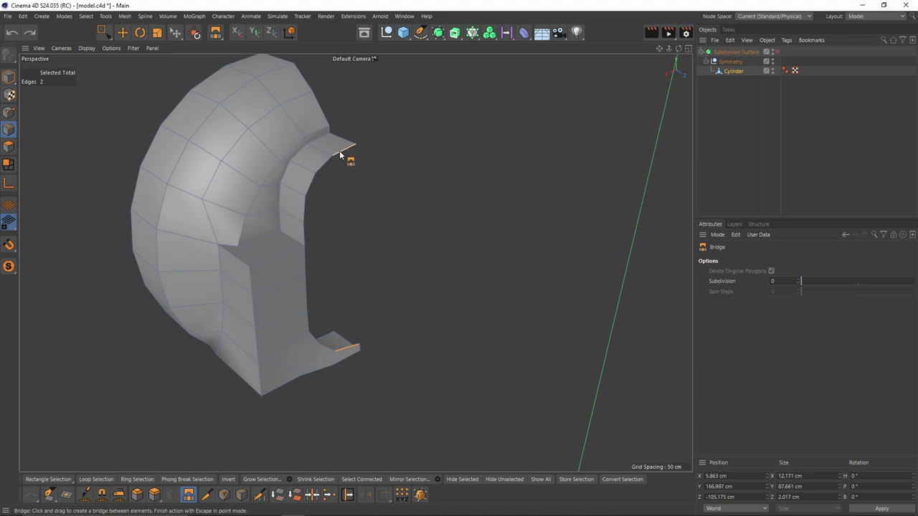
pyautogui.moveTo(349, 156); pyautogui.dragTo(354, 345)
pyautogui.scroll(2, 348, 352)
# Step: Close the remaining hole between the bridged strip and the neck's side boundary with Close Polygon Hole
pyautogui.rightClick(337, 169)
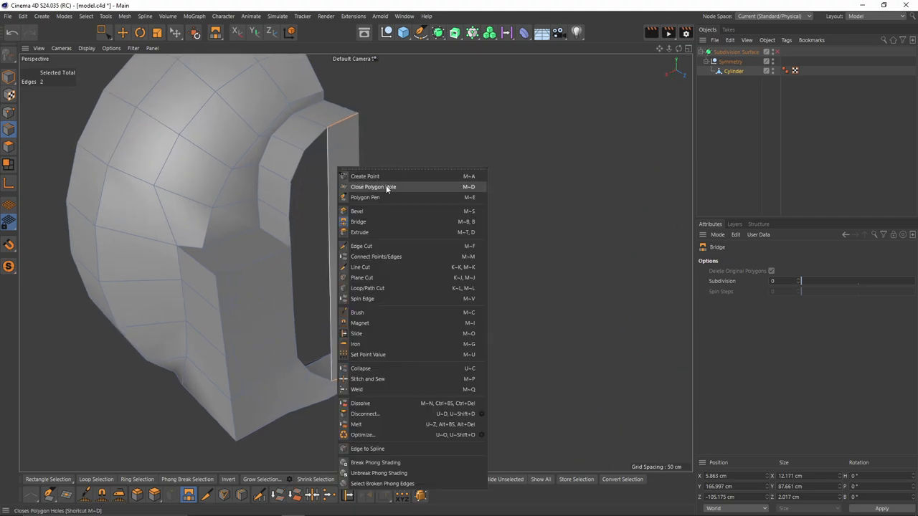
pyautogui.click(387, 187)
pyautogui.click(346, 187)
# Step: Line-cut horizontally across the neck's closed cap from the upper boundary points over the centre strip
pyautogui.press('k')
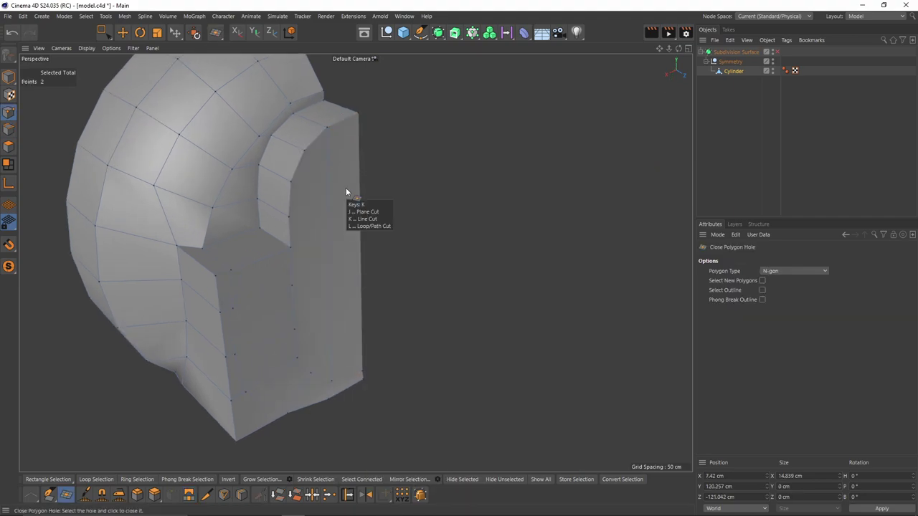
pyautogui.press('k')
pyautogui.click(290, 181)
pyautogui.click(399, 136)
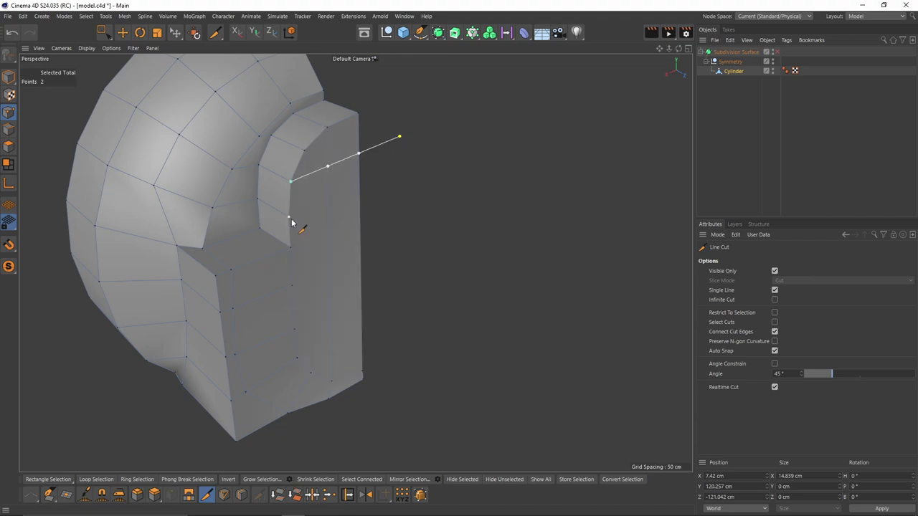
pyautogui.click(426, 200)
# Step: Continue the horizontal line cuts across the lower part of the neck's cap from each remaining boundary point
pyautogui.keyDown('alt'); pyautogui.moveTo(334, 287); pyautogui.dragTo(340, 268); pyautogui.keyUp('alt')
pyautogui.click(295, 279)
pyautogui.click(427, 248)
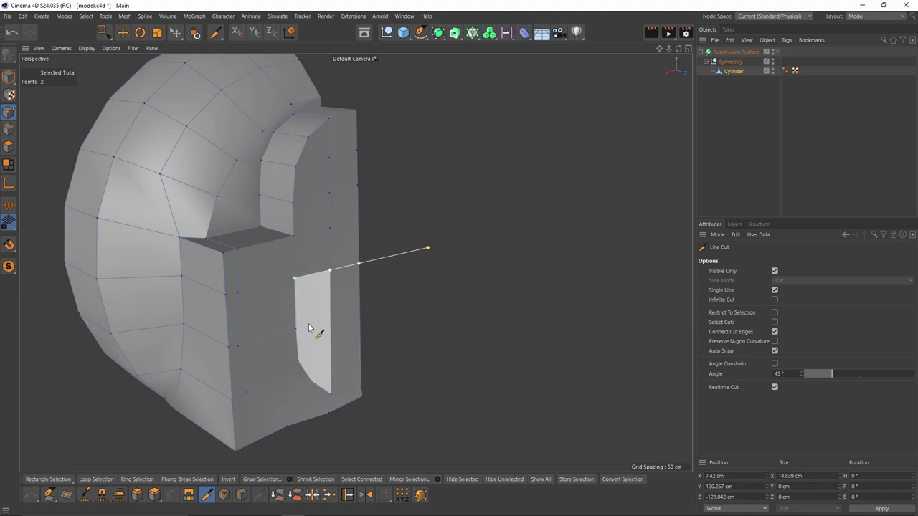
pyautogui.click(296, 328)
pyautogui.click(426, 289)
pyautogui.keyDown('alt'); pyautogui.moveTo(382, 311); pyautogui.dragTo(369, 244); pyautogui.keyUp('alt')
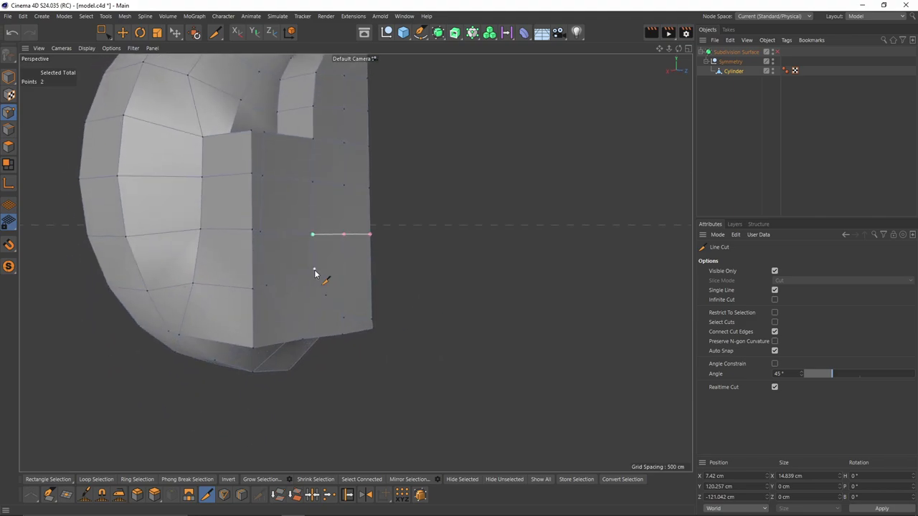
pyautogui.moveTo(314, 271); pyautogui.dragTo(353, 254)
pyautogui.press('e')
pyautogui.middleClick(329, 265)
pyautogui.middleClick(188, 164)
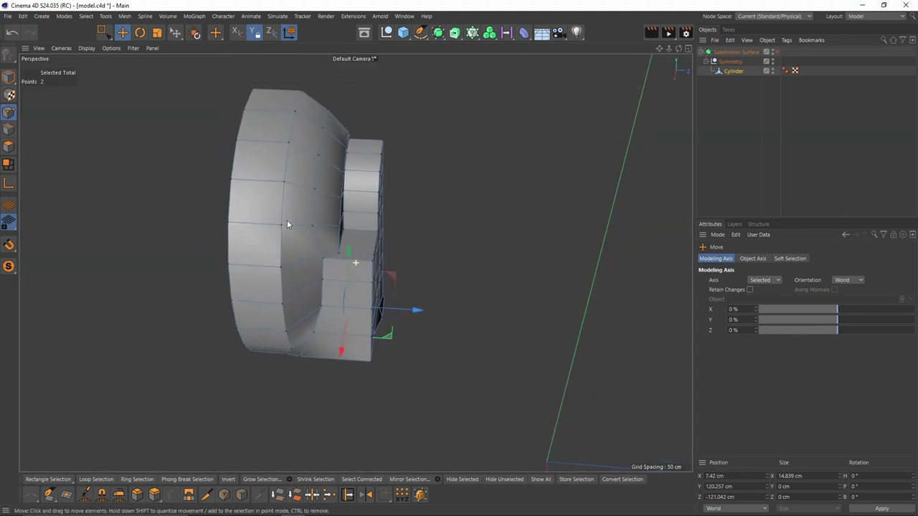
pyautogui.keyDown('alt'); pyautogui.moveTo(287, 220); pyautogui.dragTo(416, 223); pyautogui.keyUp('alt')
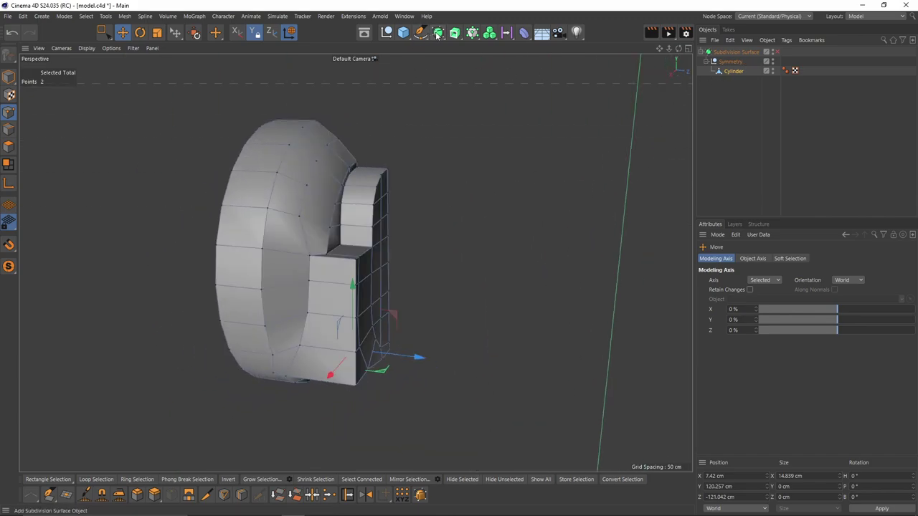
# Step: Add a Subdivision Surface as parent of the Cylinder inside the Symmetry, preview the smoothing and disable it again
pyautogui.keyDown('alt'); pyautogui.click(438, 34); pyautogui.keyUp('alt')
pyautogui.keyDown('alt'); pyautogui.moveTo(364, 265); pyautogui.dragTo(403, 223, button='middle'); pyautogui.keyUp('alt')
pyautogui.press('n')
pyautogui.press('a')
pyautogui.keyDown('alt'); pyautogui.moveTo(403, 222); pyautogui.dragTo(379, 241); pyautogui.keyUp('alt')
pyautogui.click(742, 83)
pyautogui.press('q')
pyautogui.keyDown('alt'); pyautogui.moveTo(378, 241); pyautogui.dragTo(393, 259, button='right'); pyautogui.keyUp('alt')
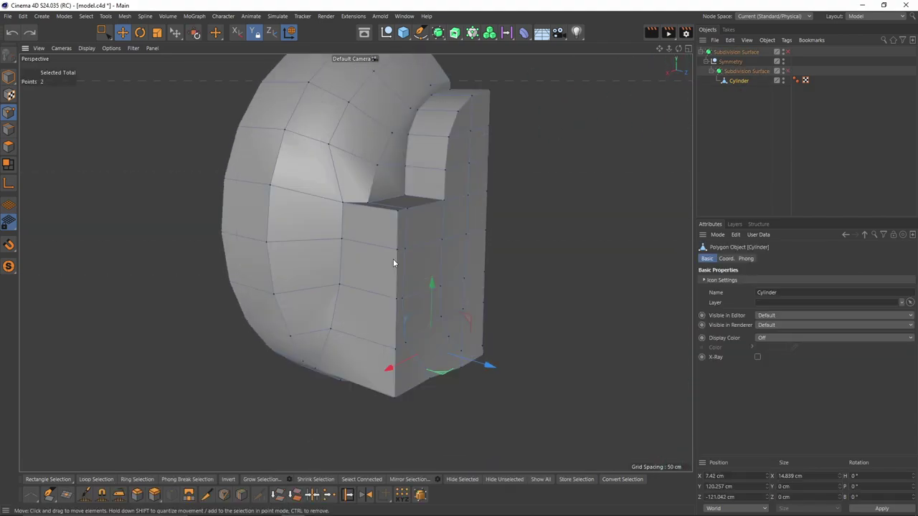
# Step: Select the polygons of the neck's rear cap and flatten them to zero size in Z
pyautogui.keyDown('alt'); pyautogui.moveTo(393, 258); pyautogui.dragTo(331, 253, button='middle'); pyautogui.keyUp('alt')
pyautogui.keyDown('alt'); pyautogui.moveTo(331, 253); pyautogui.dragTo(193, 244); pyautogui.keyUp('alt')
pyautogui.click(9, 146)
pyautogui.press('9')
pyautogui.moveTo(290, 200)
pyautogui.keyDown('alt'); pyautogui.mouseDown()
pyautogui.moveTo(320, 202)
pyautogui.moveTo(332, 404)
pyautogui.mouseUp(); pyautogui.keyUp('alt')
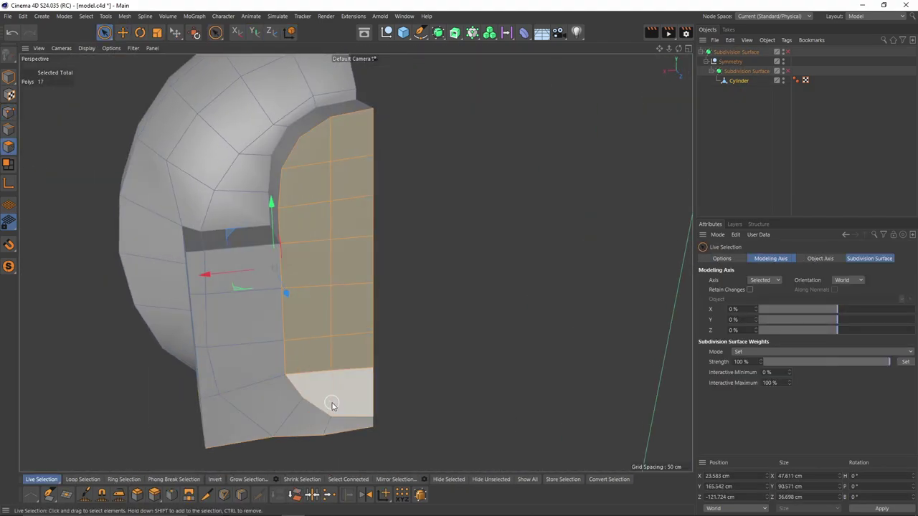
pyautogui.press('F3')
pyautogui.keyDown('alt'); pyautogui.moveTo(323, 316); pyautogui.dragTo(294, 305, button='right'); pyautogui.keyUp('alt')
pyautogui.keyDown('alt'); pyautogui.moveTo(294, 301); pyautogui.dragTo(296, 298, button='middle'); pyautogui.keyUp('alt')
pyautogui.keyDown('alt'); pyautogui.moveTo(236, 246); pyautogui.dragTo(209, 192, button='right'); pyautogui.keyUp('alt')
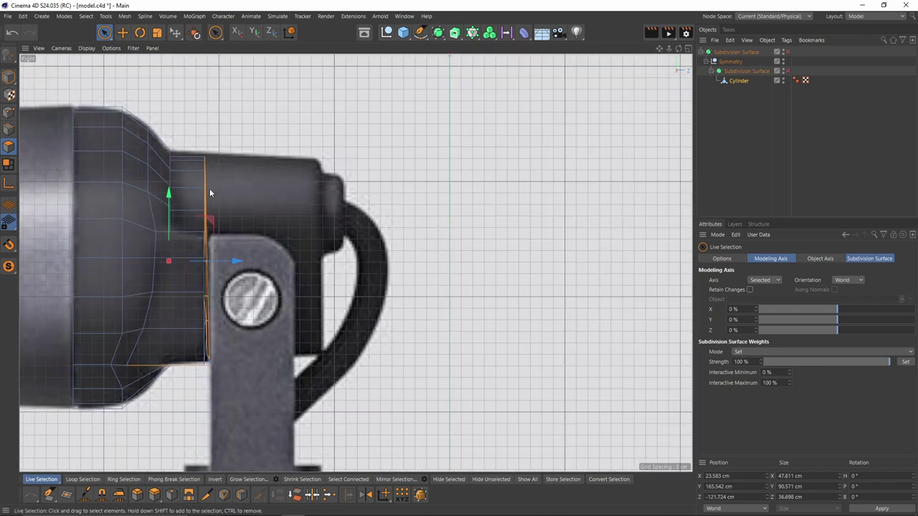
pyautogui.press('0')
pyautogui.moveTo(192, 145); pyautogui.dragTo(261, 399)
pyautogui.press('t')
pyautogui.press('F5')
pyautogui.press('9')
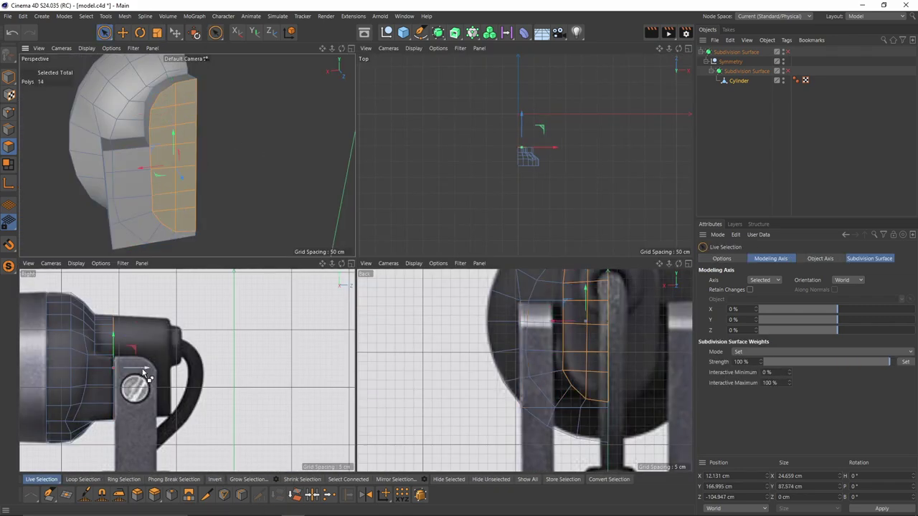
# Step: Extrude the cap about 48.6 cm along Z to the side reference's rear edge and scale its height to about 85.8 cm
pyautogui.press('t')
pyautogui.press('F3')
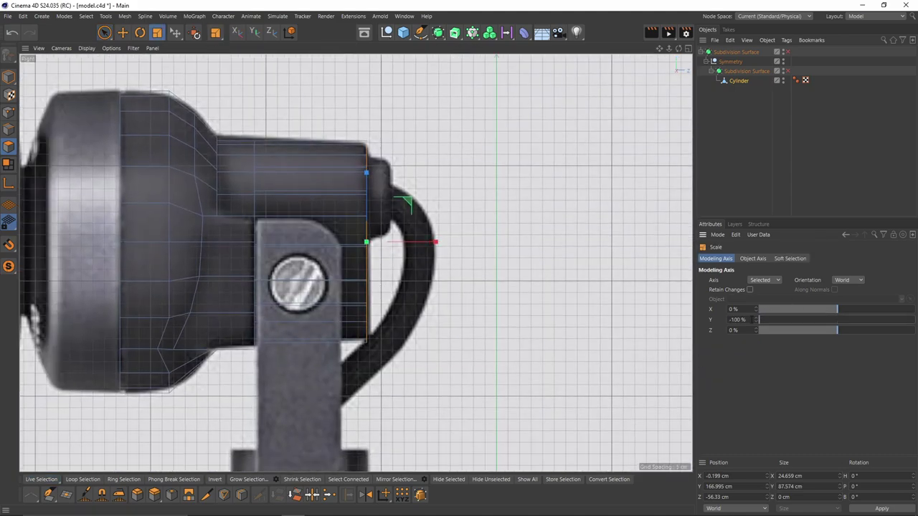
pyautogui.write('0')
pyautogui.press('Return')
pyautogui.moveTo(802, 330); pyautogui.dragTo(753, 332)
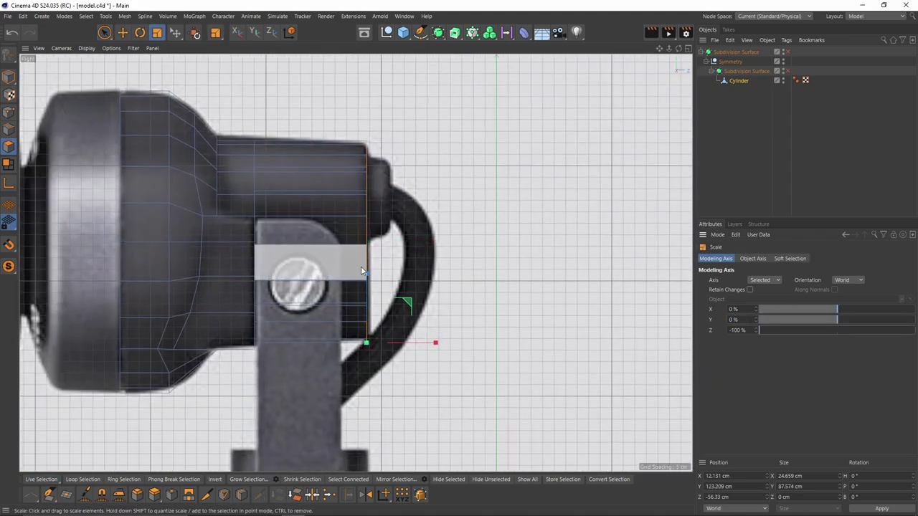
pyautogui.moveTo(368, 279); pyautogui.dragTo(367, 280)
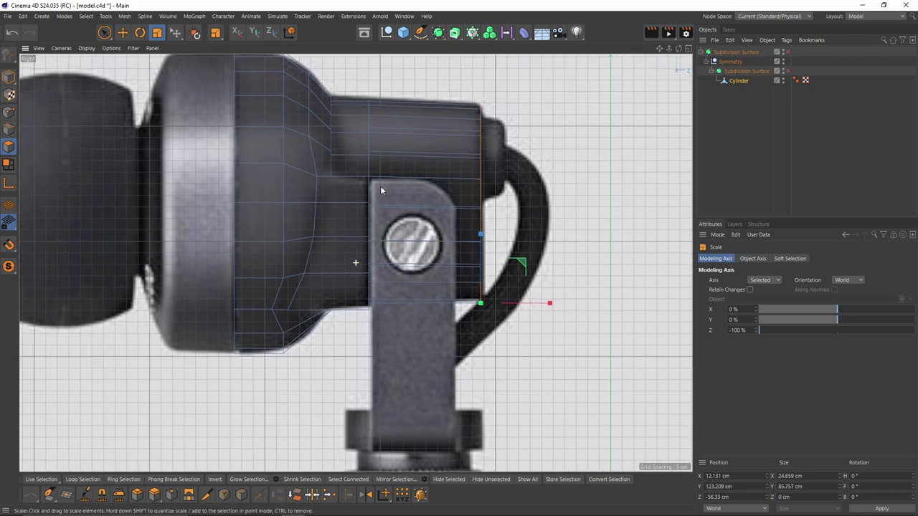
# Step: Add a loop cut around the neck close to its rear rim to tighten the smoothed edge
pyautogui.middleClick(280, 202)
pyautogui.middleClick(282, 202)
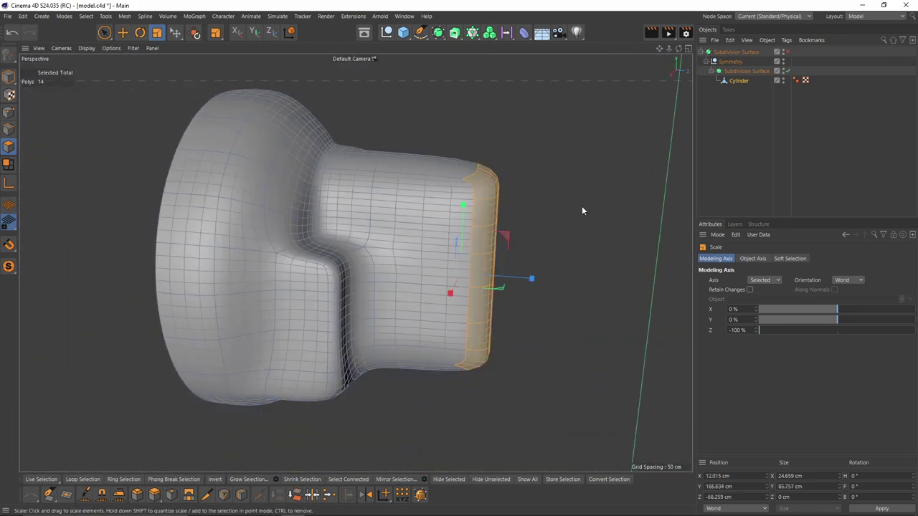
pyautogui.press('q')
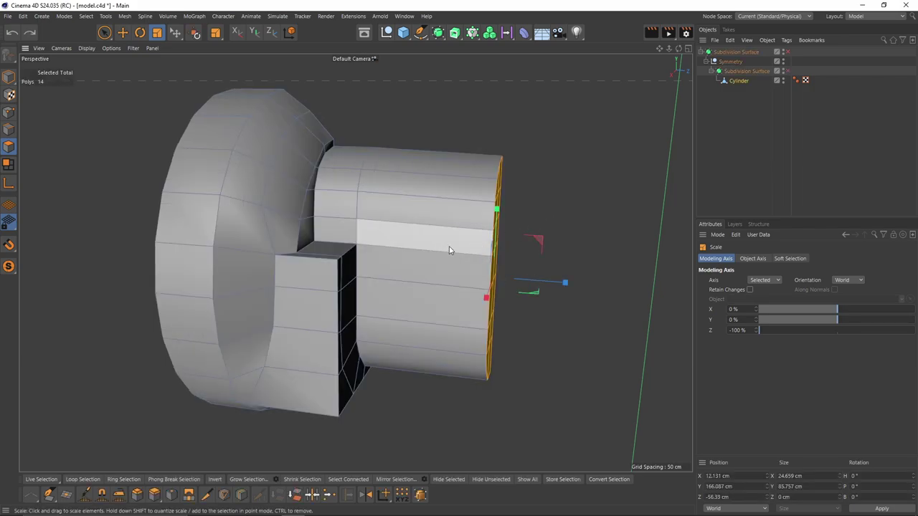
pyautogui.press('k')
pyautogui.press('l')
pyautogui.scroll(3, 487, 185)
pyautogui.click(490, 180)
pyautogui.moveTo(490, 180)
pyautogui.keyDown('alt'); pyautogui.mouseDown()
pyautogui.moveTo(317, 207)
pyautogui.moveTo(487, 182)
pyautogui.mouseUp(); pyautogui.keyUp('alt')
pyautogui.press('q')
pyautogui.click(870, 118)
pyautogui.hotkey('ctrl', 'z')
pyautogui.hotkey('ctrl', 'z')
# Step: Select the extruded inner polygons lying on the symmetry plane in the top view and delete them
pyautogui.keyDown('alt'); pyautogui.moveTo(323, 259); pyautogui.dragTo(92, 237); pyautogui.keyUp('alt')
pyautogui.middleClick(370, 210)
pyautogui.press('F2')
pyautogui.scroll(3, 425, 172)
pyautogui.press('0')
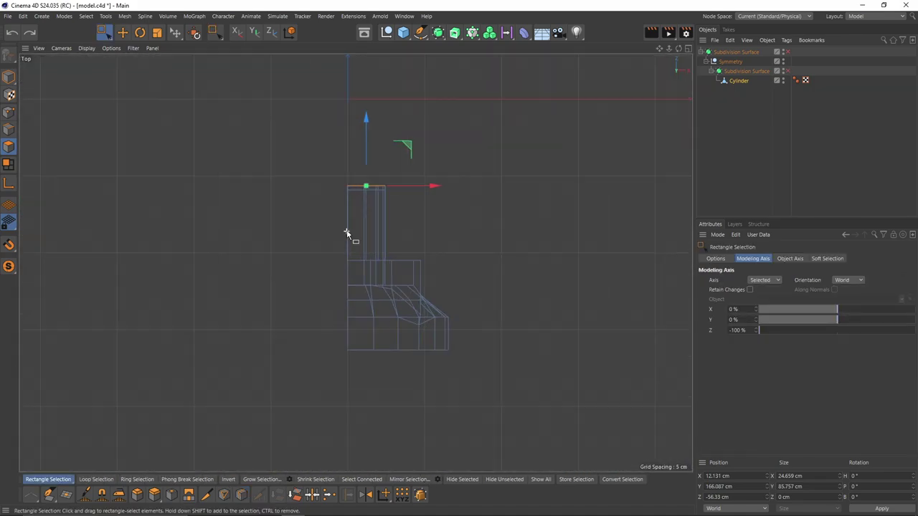
pyautogui.moveTo(309, 126); pyautogui.dragTo(355, 450)
pyautogui.press('F5')
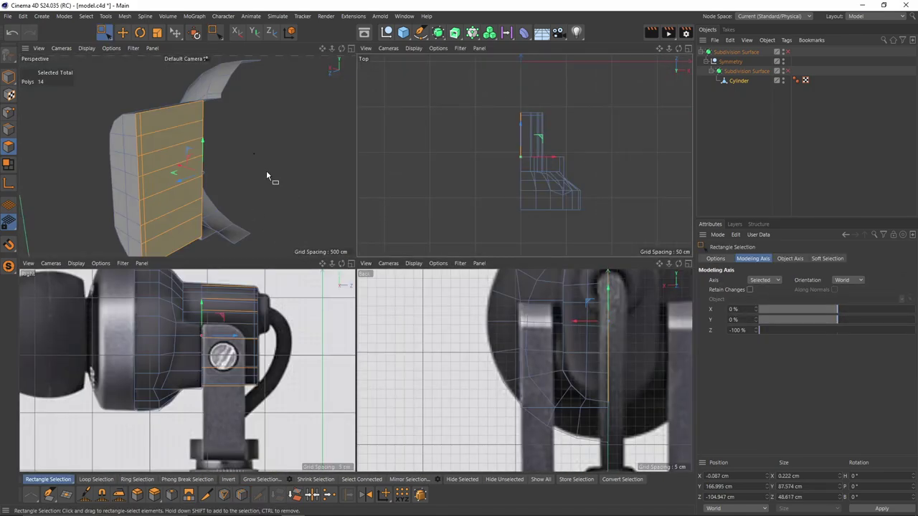
pyautogui.press('Delete')
pyautogui.middleClick(258, 171)
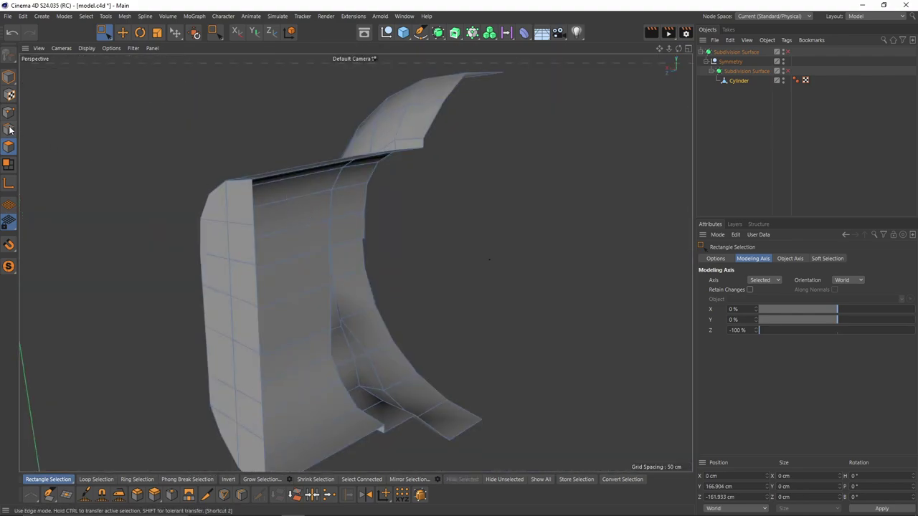
# Step: Select all points along the symmetry plane in the top view and align them at X 0 cm with zero X size
pyautogui.press('F2')
pyautogui.moveTo(280, 137); pyautogui.dragTo(352, 428)
pyautogui.keyDown('alt'); pyautogui.moveTo(378, 291); pyautogui.dragTo(385, 257, button='middle'); pyautogui.keyUp('alt')
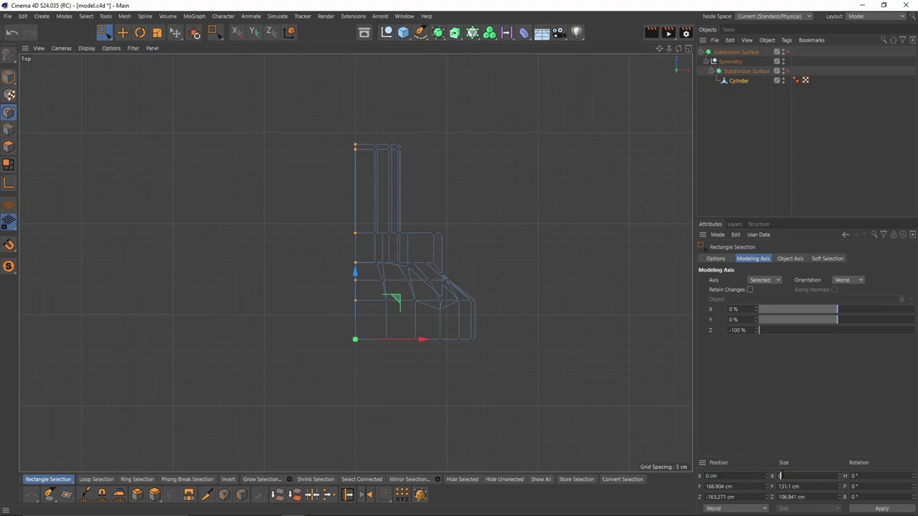
pyautogui.press('F1')
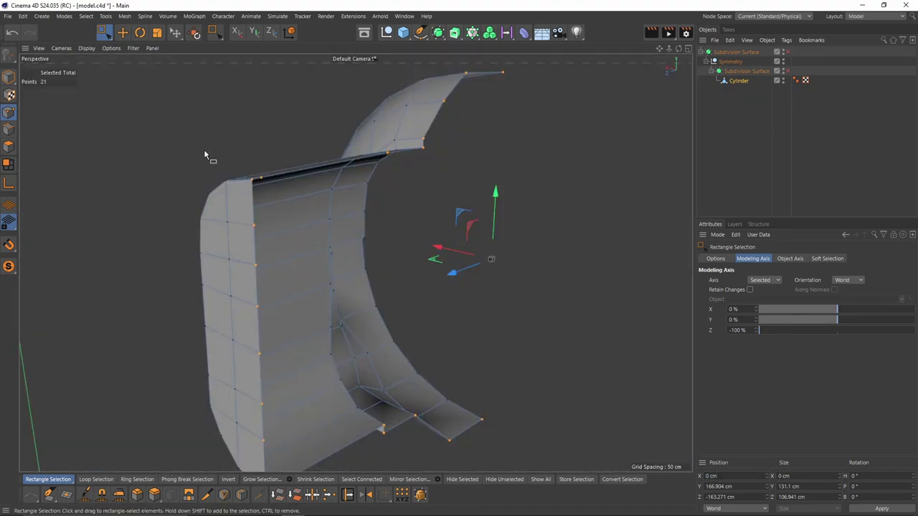
# Step: Add a Symmetry generator as parent of the Cylinder under the inner Subdivision Surface and check the mirrored smoothing
pyautogui.click(437, 34)
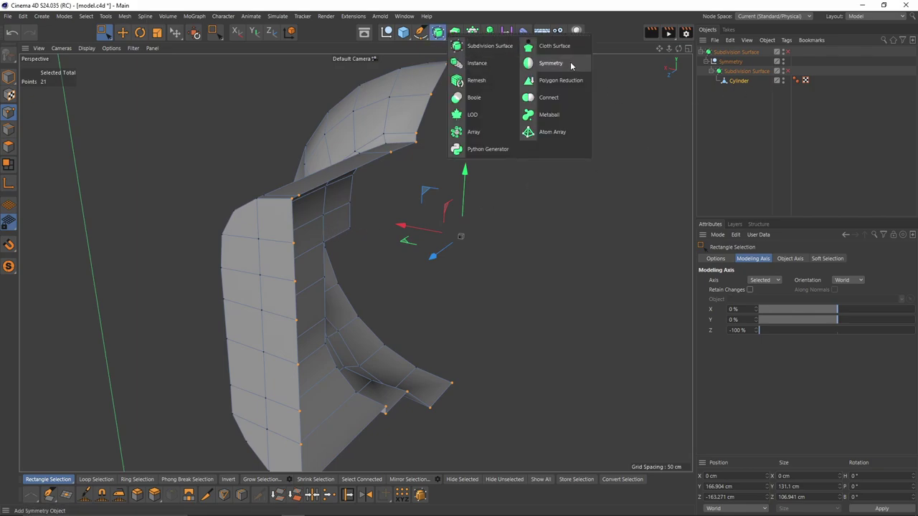
pyautogui.click(551, 64)
pyautogui.keyDown('alt'); pyautogui.moveTo(481, 188); pyautogui.dragTo(366, 231); pyautogui.keyUp('alt')
pyautogui.press('q')
pyautogui.click(734, 133)
pyautogui.keyDown('alt'); pyautogui.moveTo(366, 231); pyautogui.dragTo(446, 255); pyautogui.keyUp('alt')
pyautogui.click(737, 92)
pyautogui.press('q')
# Step: Add a loop cut around the neck just behind the side block at 91.071% offset and preview the smoothing
pyautogui.scroll(5, 444, 251)
pyautogui.press('k')
pyautogui.press('l')
pyautogui.click(426, 208)
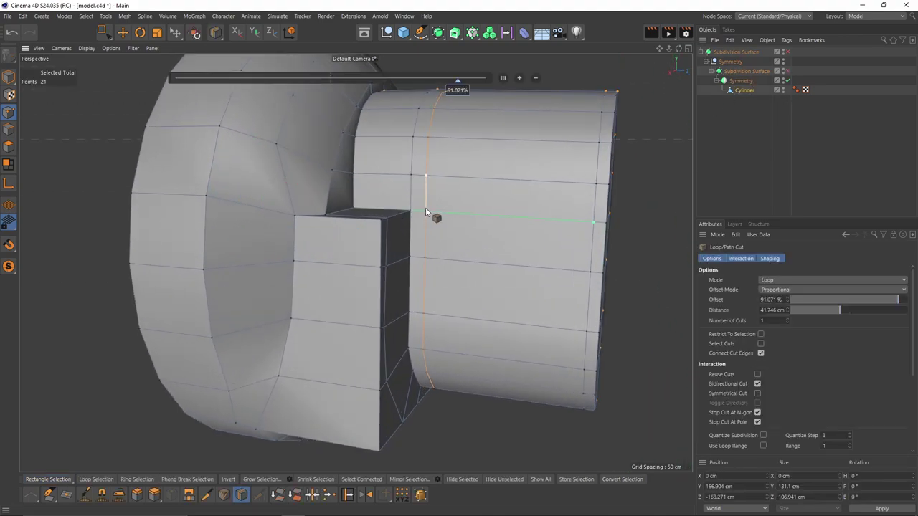
pyautogui.press('q')
pyautogui.moveTo(426, 208)
pyautogui.keyDown('alt'); pyautogui.mouseDown()
pyautogui.moveTo(429, 195)
pyautogui.moveTo(409, 212)
pyautogui.mouseUp(); pyautogui.keyUp('alt')
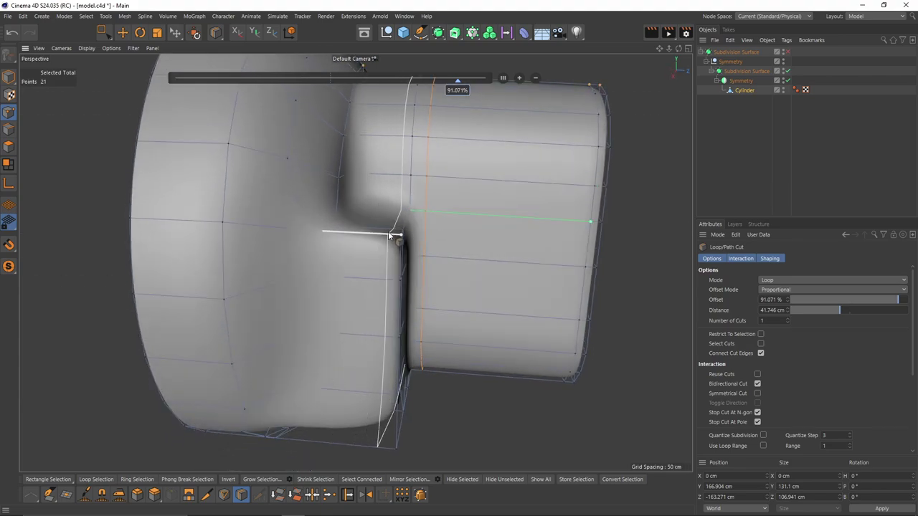
# Step: Add two loop cuts around the side block, one near its rear edge at 18.505% offset and one nearer its front
pyautogui.click(384, 235)
pyautogui.keyDown('alt'); pyautogui.moveTo(354, 263); pyautogui.dragTo(423, 232); pyautogui.keyUp('alt')
pyautogui.press('q')
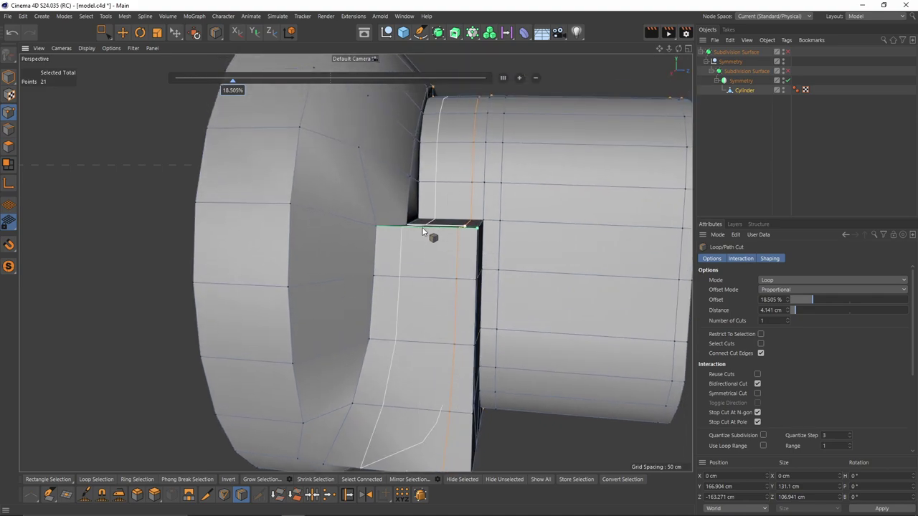
pyautogui.click(412, 235)
pyautogui.press('q')
# Step: Examine the smoothed housing from several angles and compare it with the side and back references
pyautogui.keyDown('alt'); pyautogui.moveTo(410, 326); pyautogui.dragTo(411, 172); pyautogui.keyUp('alt')
pyautogui.click(739, 147)
pyautogui.keyDown('alt'); pyautogui.moveTo(537, 280); pyautogui.dragTo(518, 206); pyautogui.keyUp('alt')
pyautogui.press('q')
pyautogui.press('q')
pyautogui.middleClick(385, 261)
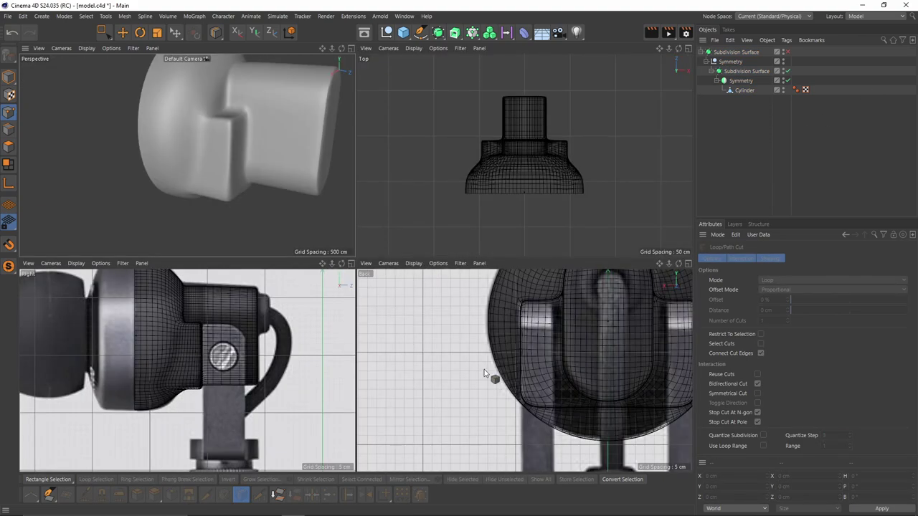
pyautogui.middleClick(485, 369)
pyautogui.middleClick(448, 243)
pyautogui.middleClick(271, 309)
pyautogui.scroll(4, 354, 219)
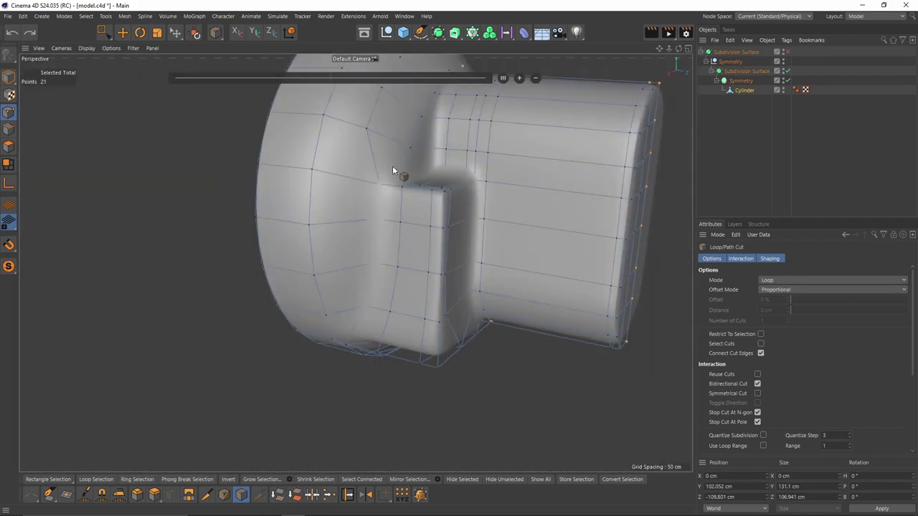
pyautogui.keyDown('alt'); pyautogui.moveTo(393, 171); pyautogui.dragTo(440, 217); pyautogui.keyUp('alt')
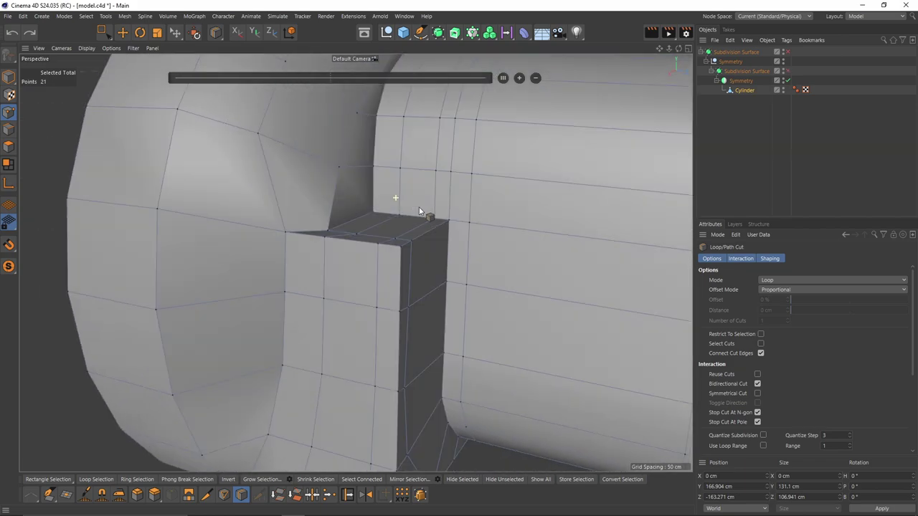
pyautogui.press('k')
pyautogui.press('k')
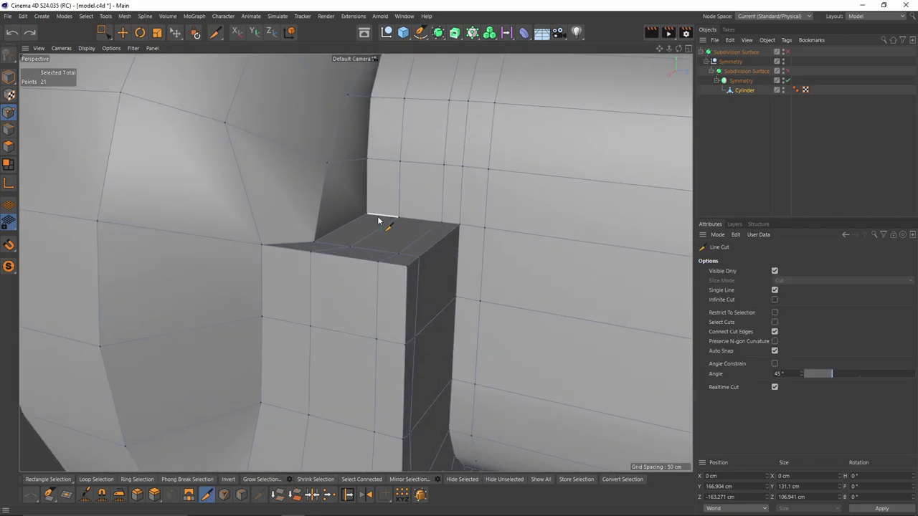
pyautogui.press('q')
pyautogui.press('e')
pyautogui.press('q')
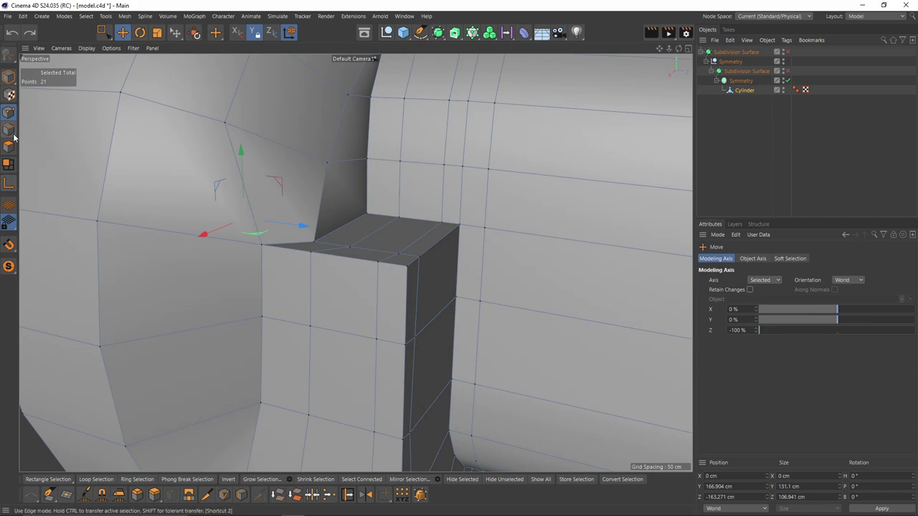
# Step: Select the three neck edges above the side block and slide them down close to the block's upper face
pyautogui.scroll(2, 456, 229)
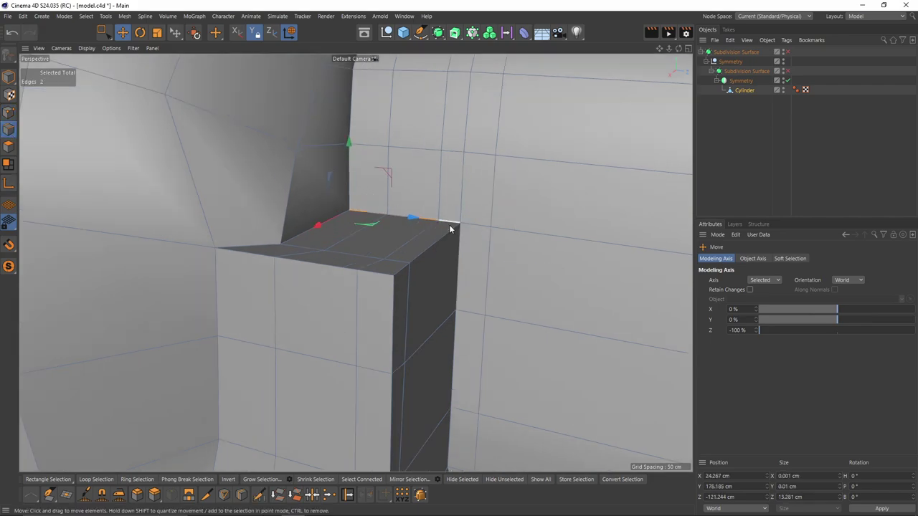
pyautogui.scroll(4, 431, 159)
pyautogui.keyDown('shift'); pyautogui.click(434, 146); pyautogui.keyUp('shift')
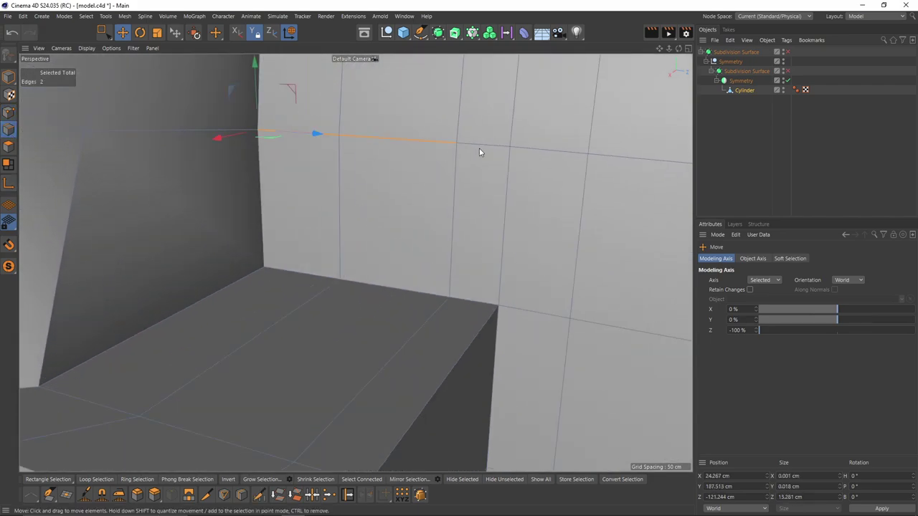
pyautogui.keyDown('shift'); pyautogui.click(479, 149); pyautogui.keyUp('shift')
pyautogui.scroll(-2, 492, 185)
pyautogui.keyDown('alt'); pyautogui.moveTo(460, 198); pyautogui.dragTo(410, 200, button='middle'); pyautogui.keyUp('alt')
pyautogui.press('m')
pyautogui.press('o')
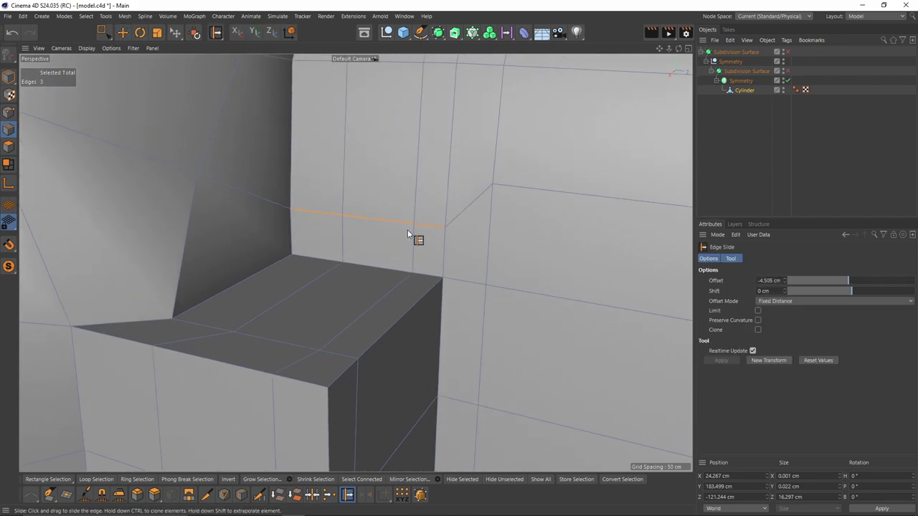
pyautogui.scroll(-2, 445, 276)
# Step: Line-cut from the rear end of the slid edges diagonally to the neighbouring loop's point behind the block's corner
pyautogui.keyDown('alt'); pyautogui.moveTo(445, 278); pyautogui.dragTo(386, 176, button='middle'); pyautogui.keyUp('alt')
pyautogui.press('k')
pyautogui.press('k')
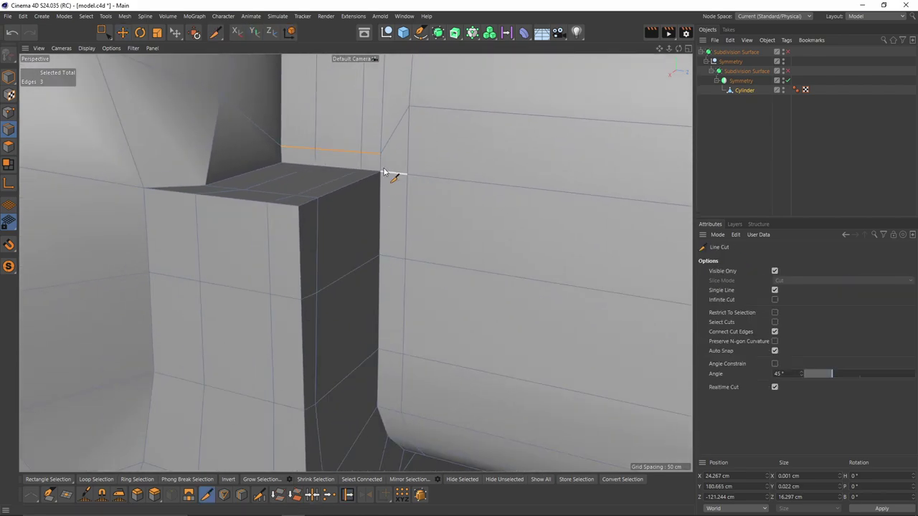
pyautogui.hotkey('ctrl', 'z')
pyautogui.scroll(-1, 408, 178)
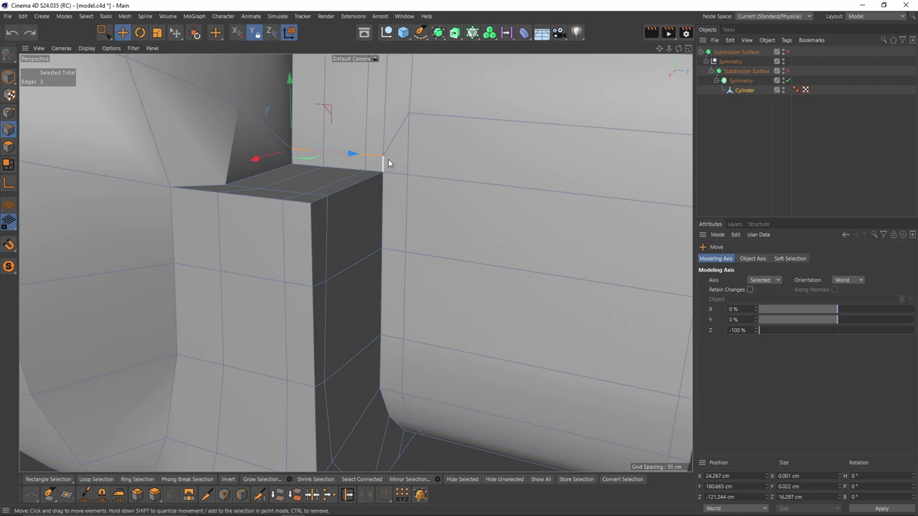
pyautogui.press('k')
pyautogui.press('k')
pyautogui.click(405, 176)
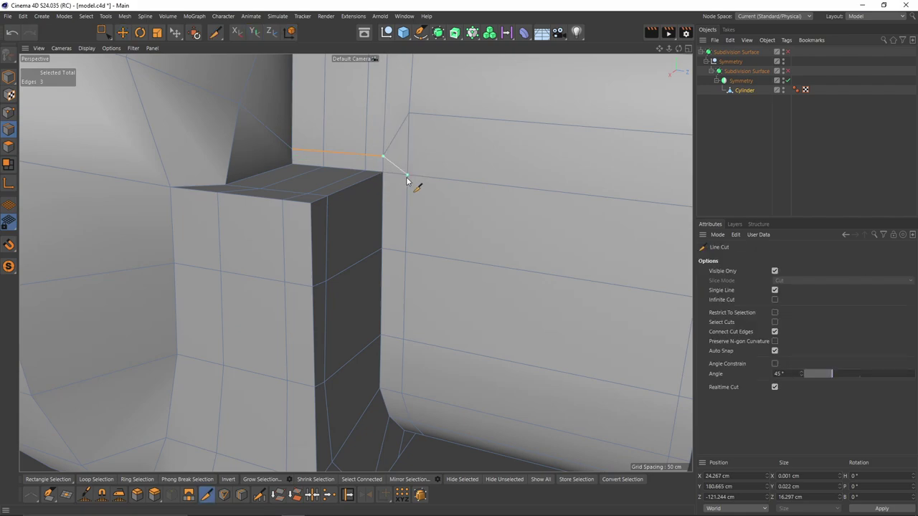
# Step: Slide and weld the cut's start point above the side block's rear corner onto the point at the cut's other end
pyautogui.press('Return')
pyautogui.press('Return')
pyautogui.press('m')
pyautogui.press('o')
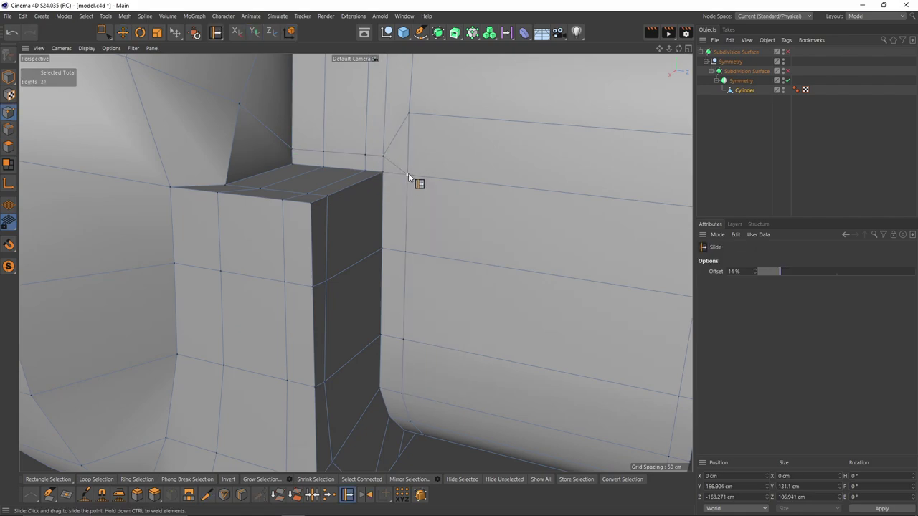
pyautogui.keyDown('ctrl'); pyautogui.moveTo(383, 155); pyautogui.dragTo(401, 161); pyautogui.keyUp('ctrl')
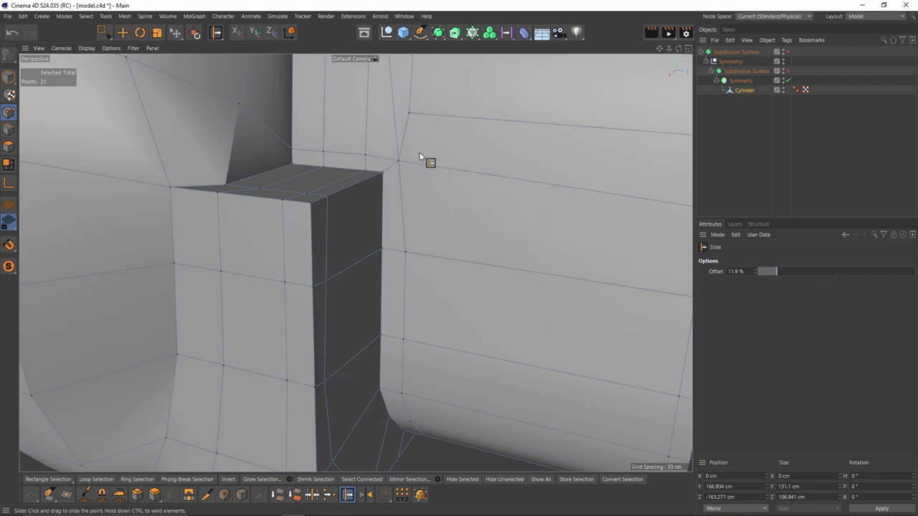
# Step: Select the loop edges running over the neck behind the block and the adjoining lengthwise edge, and dissolve them
pyautogui.scroll(-3, 419, 153)
pyautogui.keyDown('alt'); pyautogui.moveTo(371, 153); pyautogui.dragTo(351, 198, button='middle'); pyautogui.keyUp('alt')
pyautogui.click(9, 130)
pyautogui.press('e')
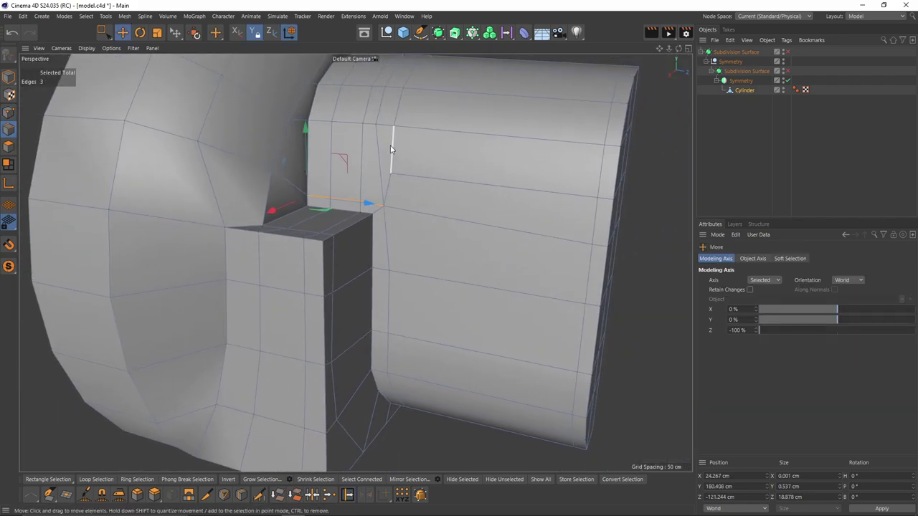
pyautogui.keyDown('alt'); pyautogui.moveTo(571, 181); pyautogui.dragTo(583, 184); pyautogui.keyUp('alt')
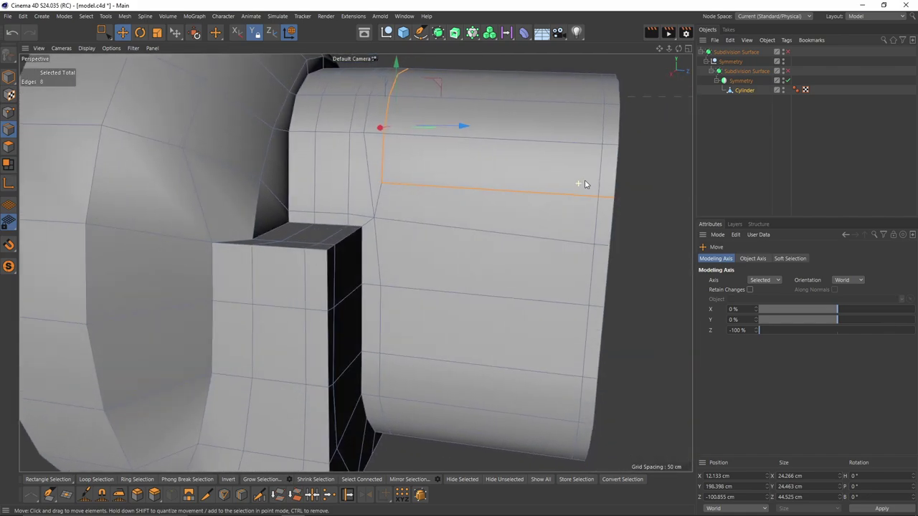
pyautogui.hotkey('ctrl', 'BackSpace')
# Step: Select the three edges at the rear end of the neck's side and move them up about 5.9 cm
pyautogui.keyDown('alt'); pyautogui.moveTo(436, 204); pyautogui.dragTo(319, 188); pyautogui.keyUp('alt')
pyautogui.press('space')
pyautogui.moveTo(452, 190); pyautogui.dragTo(601, 245)
pyautogui.press('space')
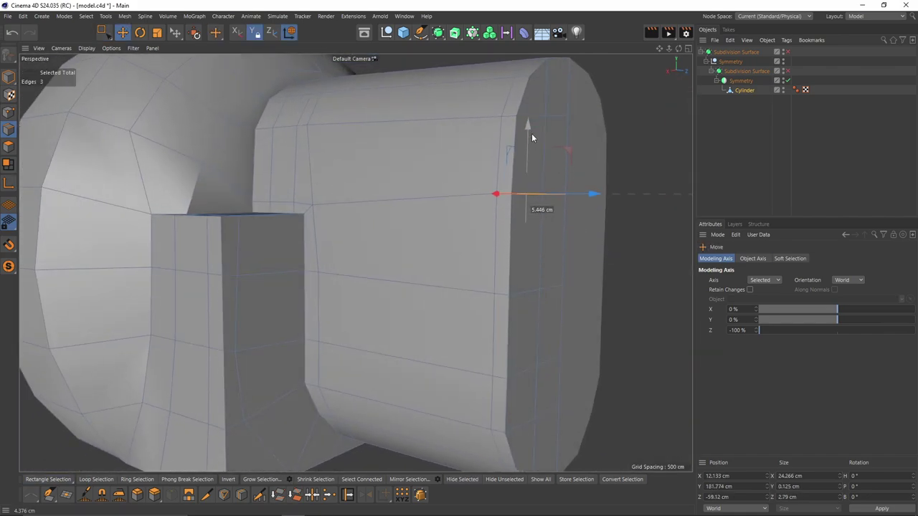
pyautogui.moveTo(533, 134); pyautogui.dragTo(532, 133)
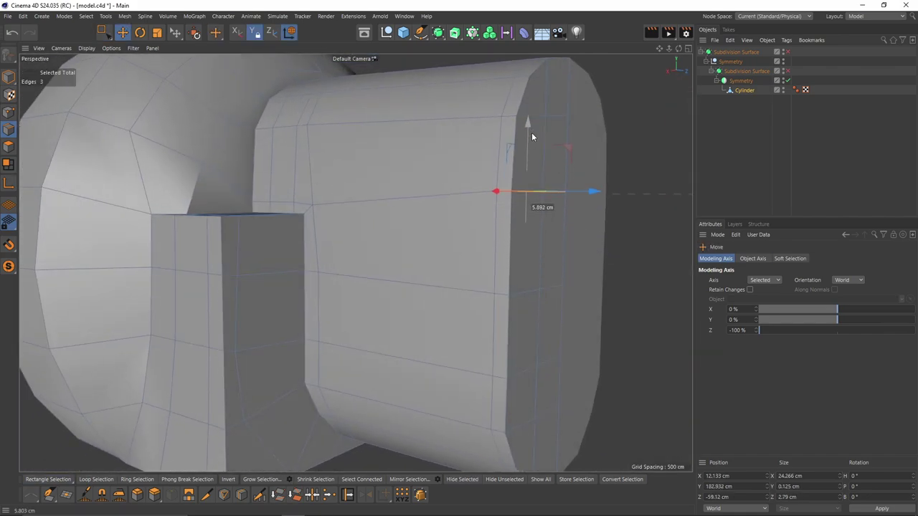
# Step: Select the support-loop edges over the upper neck and shift them slightly rearward along Z
pyautogui.keyDown('alt'); pyautogui.moveTo(394, 163); pyautogui.dragTo(438, 173); pyautogui.keyUp('alt')
pyautogui.keyDown('alt'); pyautogui.moveTo(253, 209); pyautogui.dragTo(372, 189, button='middle'); pyautogui.keyUp('alt')
pyautogui.keyDown('alt'); pyautogui.moveTo(373, 192); pyautogui.dragTo(306, 189, button='right'); pyautogui.keyUp('alt')
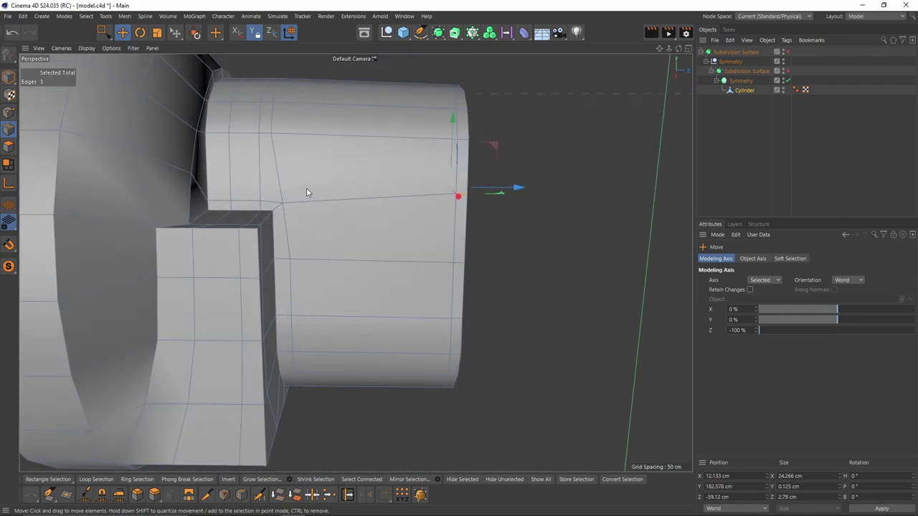
pyautogui.keyDown('alt'); pyautogui.moveTo(306, 190); pyautogui.dragTo(311, 215); pyautogui.keyUp('alt')
pyautogui.click(294, 182)
pyautogui.keyDown('alt'); pyautogui.moveTo(294, 181); pyautogui.dragTo(333, 205); pyautogui.keyUp('alt')
pyautogui.keyDown('alt'); pyautogui.moveTo(333, 205); pyautogui.dragTo(325, 205, button='right'); pyautogui.keyUp('alt')
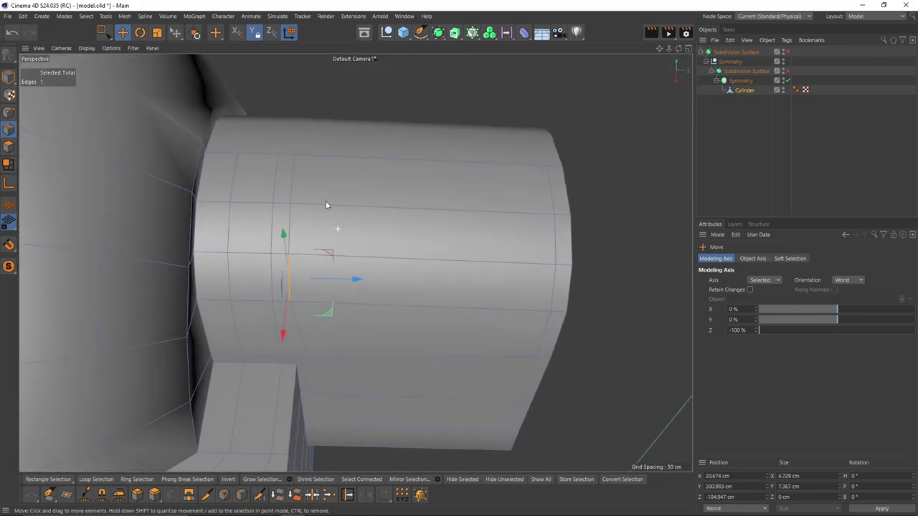
pyautogui.moveTo(373, 233); pyautogui.dragTo(376, 233)
pyautogui.keyDown('alt'); pyautogui.moveTo(376, 234); pyautogui.dragTo(327, 279, button='right'); pyautogui.keyUp('alt')
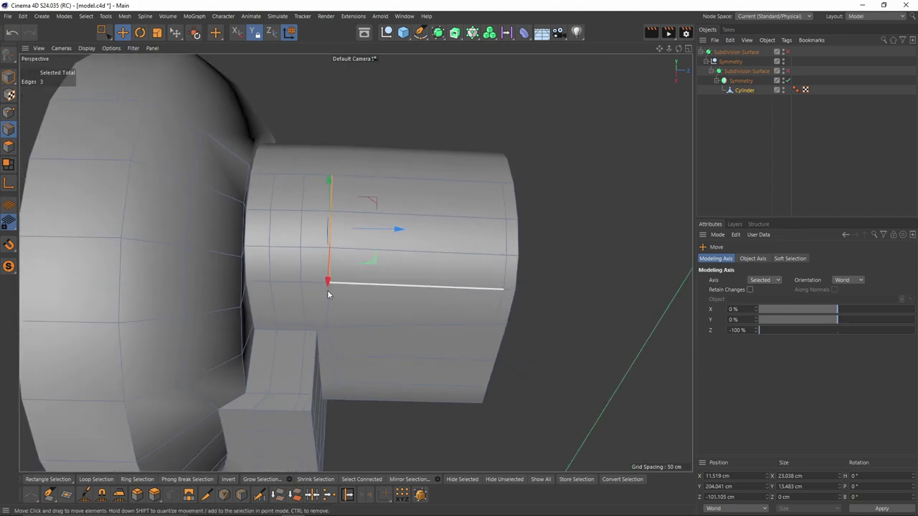
# Step: Check the neck and side block with subdivision smoothing on, and return to the unsmoothed mesh with its edge selection
pyautogui.keyDown('alt'); pyautogui.moveTo(355, 262); pyautogui.dragTo(462, 238); pyautogui.keyUp('alt')
pyautogui.press('q')
pyautogui.click(792, 164)
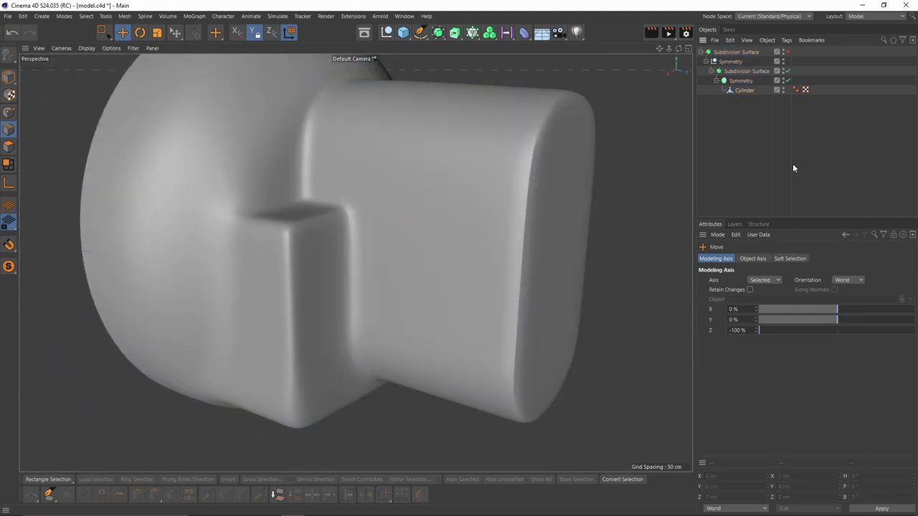
pyautogui.keyDown('alt'); pyautogui.moveTo(264, 203); pyautogui.dragTo(317, 207); pyautogui.keyUp('alt')
pyautogui.hotkey('ctrl', 'z')
pyautogui.keyDown('alt'); pyautogui.moveTo(318, 207); pyautogui.dragTo(261, 261, button='right'); pyautogui.keyUp('alt')
pyautogui.hotkey('ctrl', 'z')
pyautogui.hotkey('ctrl', 'z')
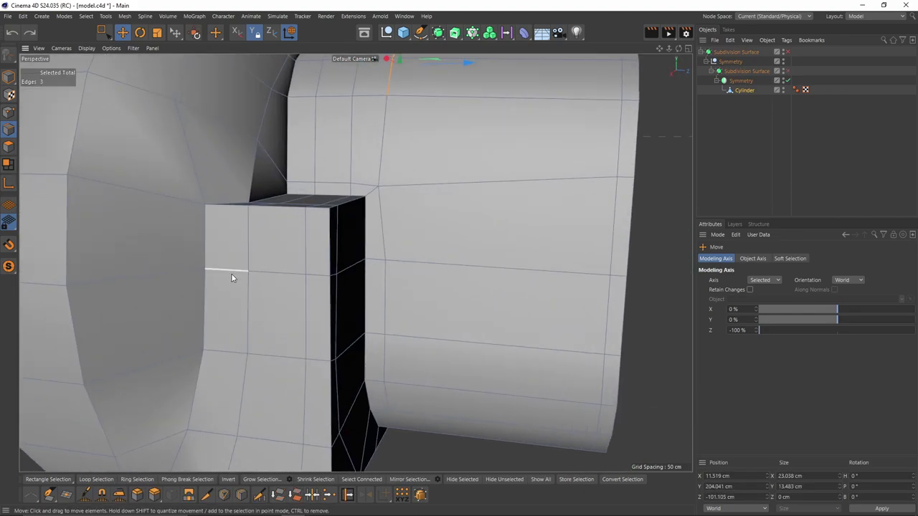
# Step: Select the four horizontal edges below the side block's upper face and slide them about 7.7 cm toward it
pyautogui.keyDown('alt'); pyautogui.moveTo(281, 273); pyautogui.dragTo(318, 296); pyautogui.keyUp('alt')
pyautogui.scroll(2, 315, 307)
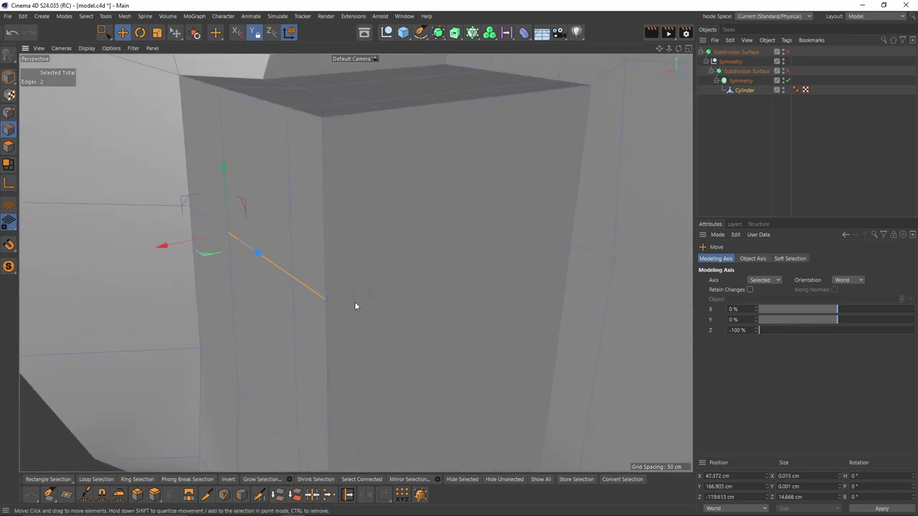
pyautogui.keyDown('shift'); pyautogui.click(412, 284); pyautogui.keyUp('shift')
pyautogui.scroll(-4, 413, 281)
pyautogui.press('m')
pyautogui.press('o')
pyautogui.moveTo(434, 260); pyautogui.dragTo(440, 233)
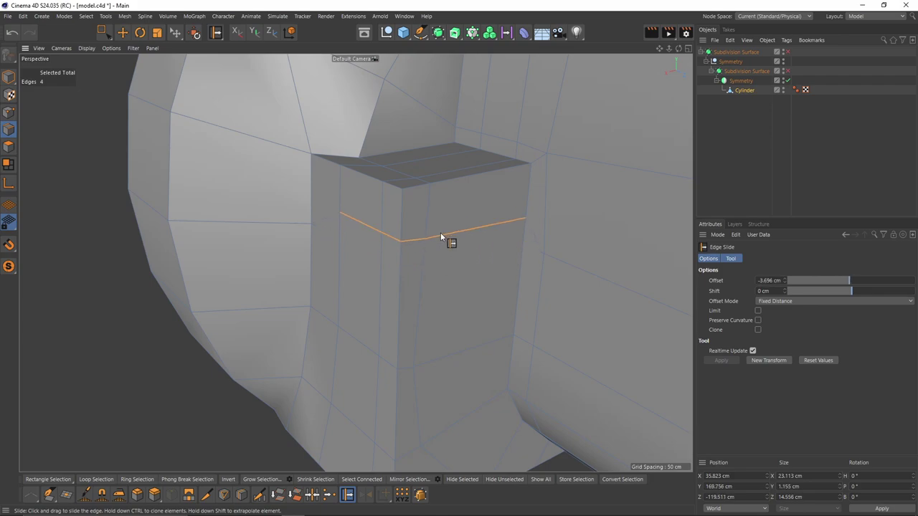
pyautogui.scroll(2, 444, 207)
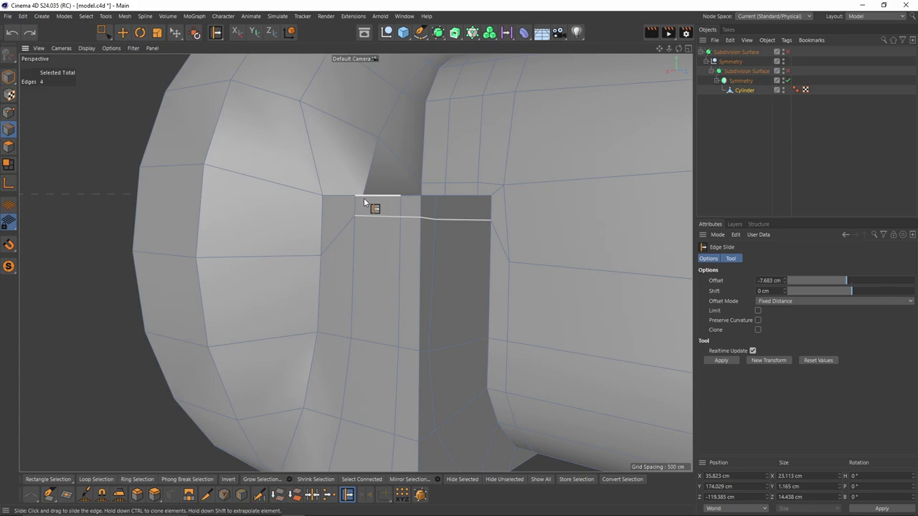
pyautogui.keyDown('alt'); pyautogui.moveTo(375, 199); pyautogui.dragTo(264, 148); pyautogui.keyUp('alt')
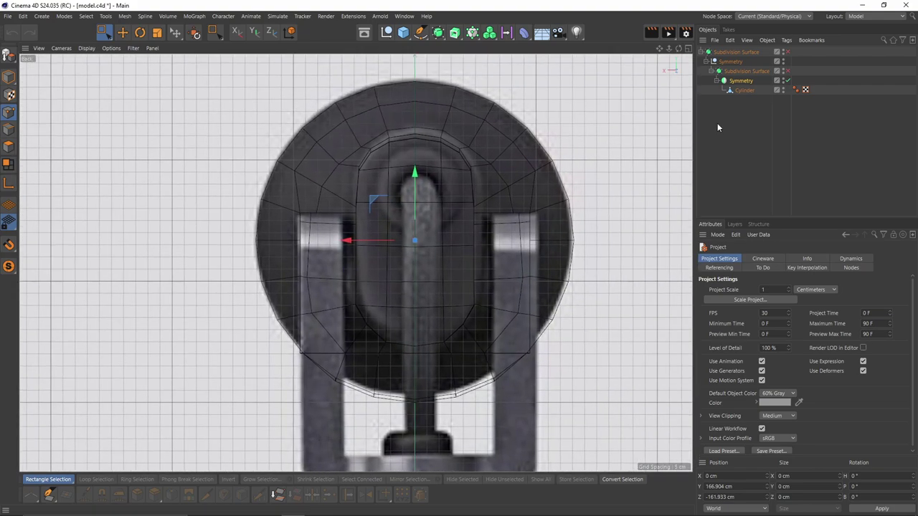
# Step: Select the Cylinder's top centre points on the neck outline and fit them to the reference in the Back view
pyautogui.click(743, 91)
pyautogui.scroll(5, 414, 148)
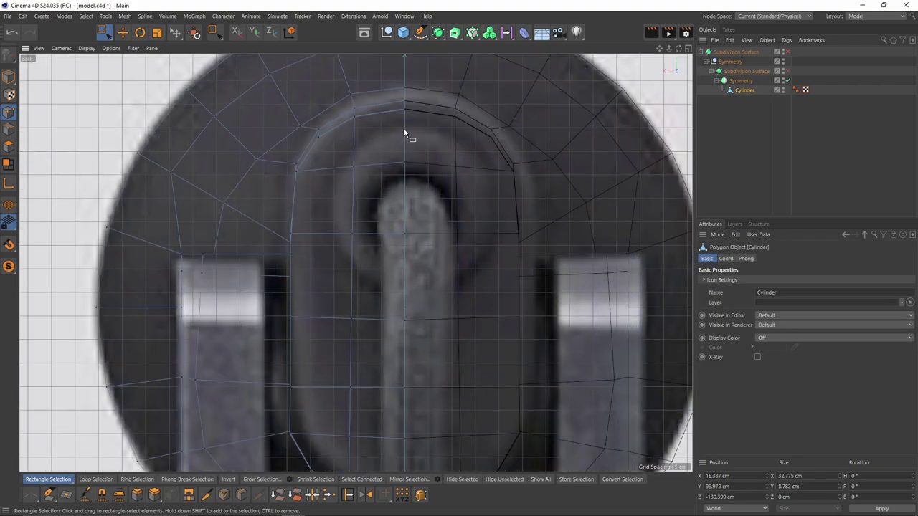
pyautogui.keyDown('alt'); pyautogui.moveTo(414, 105); pyautogui.dragTo(399, 165, button='middle'); pyautogui.keyUp('alt')
pyautogui.moveTo(363, 137); pyautogui.dragTo(390, 139)
pyautogui.scroll(5, 397, 144)
pyautogui.press('q')
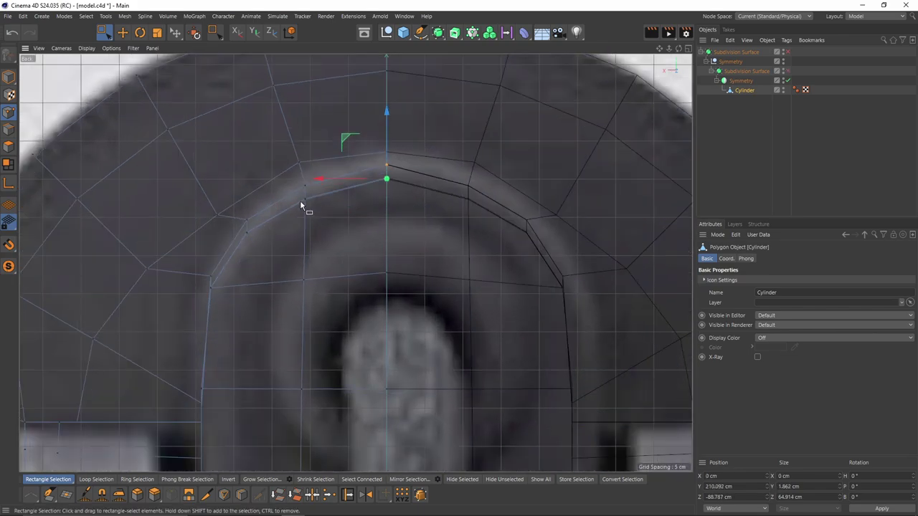
# Step: Move the remaining points of the neck's upper arc outward onto the curve of the reference
pyautogui.scroll(-4, 193, 278)
pyautogui.keyDown('alt'); pyautogui.moveTo(193, 280); pyautogui.dragTo(262, 207, button='middle'); pyautogui.keyUp('alt')
pyautogui.moveTo(262, 207); pyautogui.dragTo(284, 223)
pyautogui.moveTo(235, 177); pyautogui.dragTo(227, 190)
pyautogui.moveTo(287, 166); pyautogui.dragTo(305, 185)
pyautogui.moveTo(262, 139); pyautogui.dragTo(256, 143)
pyautogui.scroll(-5, 341, 423)
# Step: Move the points of the neck's lower arc up and outward so the outline follows the rounded reference shape
pyautogui.keyDown('alt'); pyautogui.moveTo(342, 423); pyautogui.dragTo(354, 255, button='middle'); pyautogui.keyUp('alt')
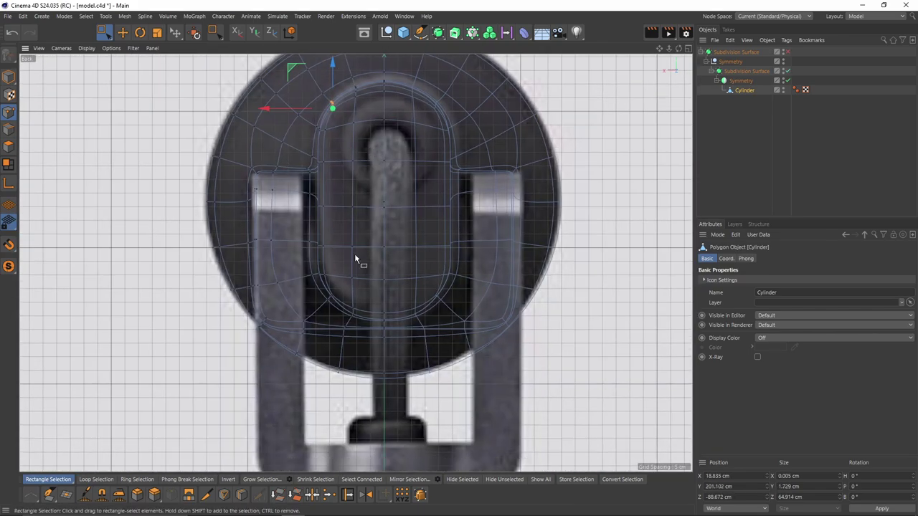
pyautogui.scroll(5, 367, 288)
pyautogui.moveTo(321, 317); pyautogui.dragTo(350, 348)
pyautogui.moveTo(336, 287); pyautogui.dragTo(335, 281)
pyautogui.moveTo(308, 279); pyautogui.dragTo(281, 308)
pyautogui.moveTo(253, 256)
pyautogui.mouseDown()
pyautogui.moveTo(259, 251)
pyautogui.moveTo(258, 266)
pyautogui.mouseUp()
pyautogui.moveTo(233, 214); pyautogui.dragTo(238, 210)
pyautogui.moveTo(321, 314); pyautogui.dragTo(350, 343)
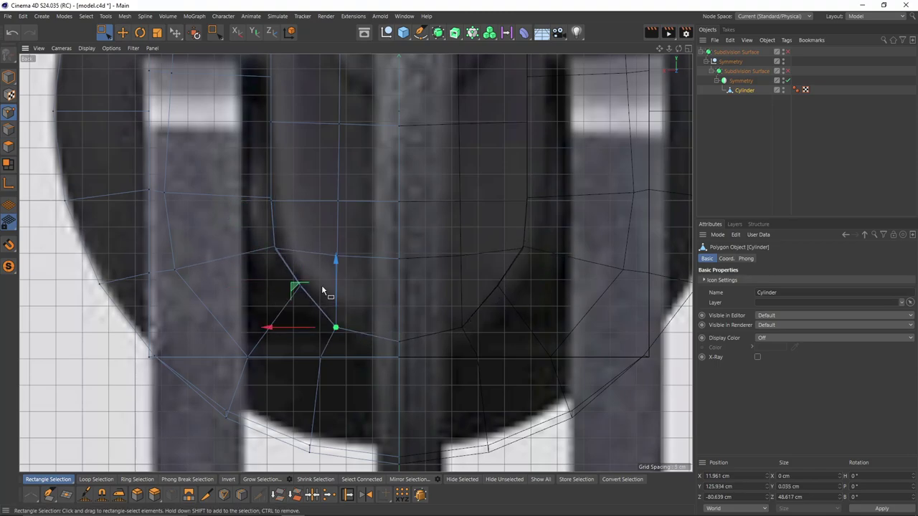
pyautogui.moveTo(335, 288); pyautogui.dragTo(336, 281)
pyautogui.moveTo(384, 327); pyautogui.dragTo(413, 354)
pyautogui.moveTo(401, 292); pyautogui.dragTo(401, 285)
# Step: Adjust the height of the two inner points in the neck cap's middle row and compare all views
pyautogui.scroll(-3, 340, 291)
pyautogui.moveTo(265, 265); pyautogui.dragTo(327, 293)
pyautogui.moveTo(321, 269); pyautogui.dragTo(417, 298)
pyautogui.press('q')
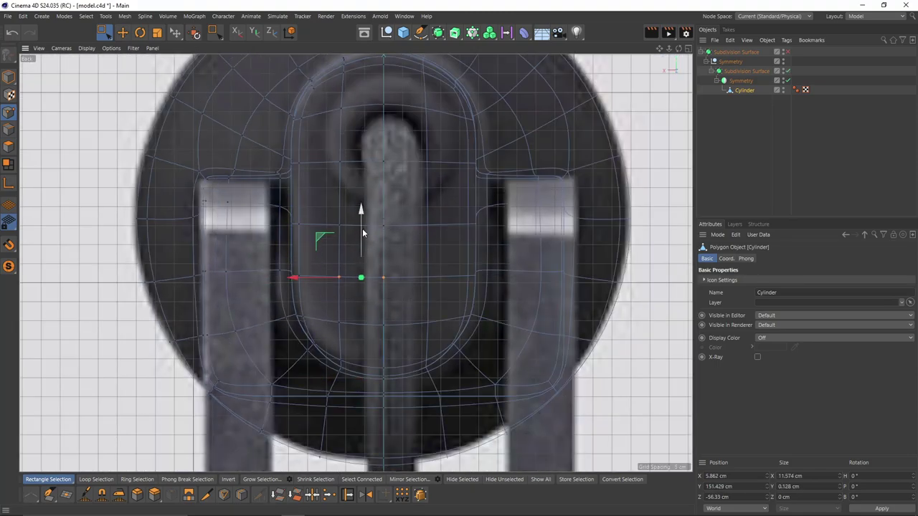
pyautogui.press('F1')
pyautogui.scroll(-4, 481, 246)
pyautogui.press('F5')
pyautogui.press('F3')
pyautogui.press('F5')
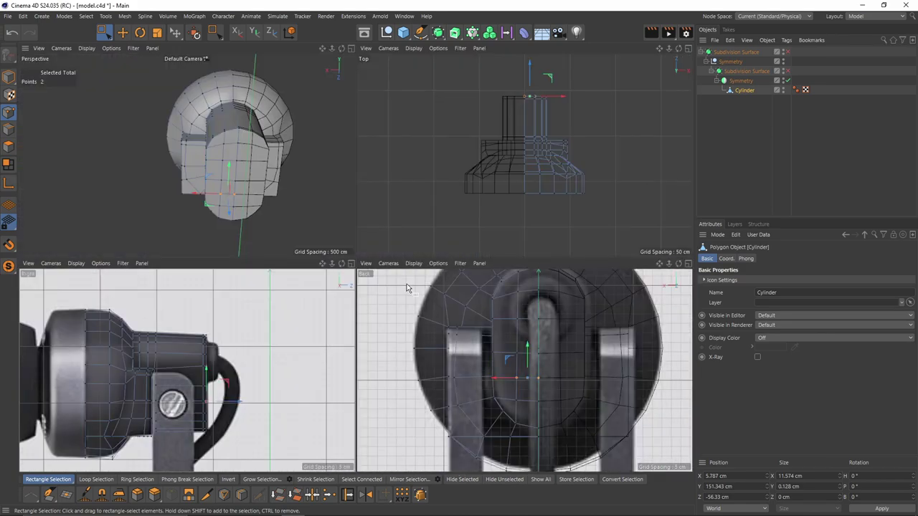
# Step: Switch to polygon mode and select the six upper faces on one half of the neck's rear cap
pyautogui.press('F1')
pyautogui.keyDown('alt'); pyautogui.moveTo(248, 155); pyautogui.dragTo(23, 139); pyautogui.keyUp('alt')
pyautogui.click(16, 146)
pyautogui.moveTo(107, 33); pyautogui.dragTo(126, 47)
pyautogui.scroll(3, 429, 225)
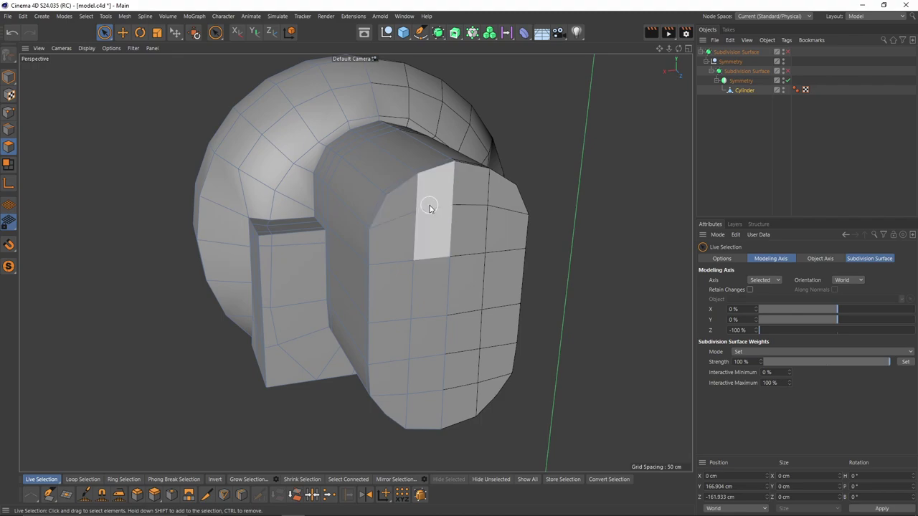
pyautogui.moveTo(420, 207)
pyautogui.mouseDown()
pyautogui.moveTo(402, 258)
pyautogui.moveTo(416, 262)
pyautogui.mouseUp()
# Step: Compare the selected cap faces with the back reference and convert them to points to examine their boundary
pyautogui.middleClick(416, 262)
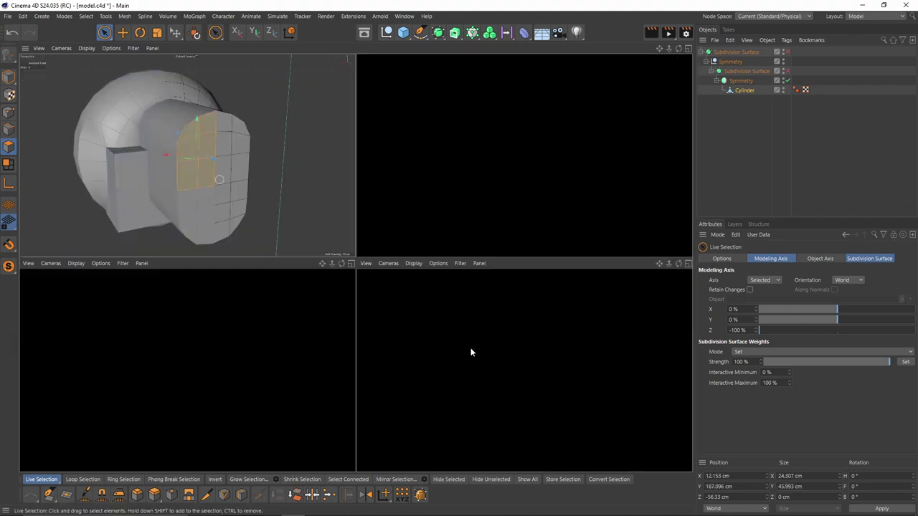
pyautogui.middleClick(471, 352)
pyautogui.middleClick(377, 318)
pyautogui.middleClick(230, 172)
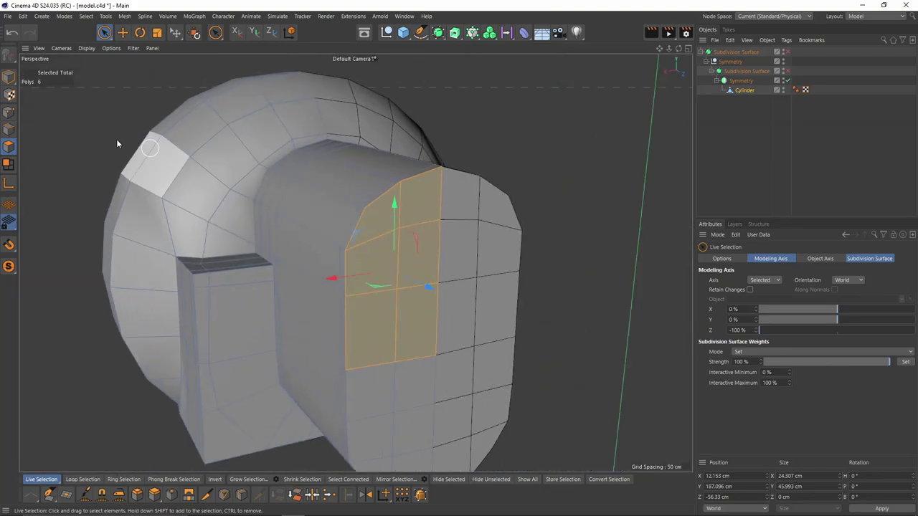
pyautogui.keyDown('ctrl'); pyautogui.click(11, 114); pyautogui.keyUp('ctrl')
pyautogui.keyDown('alt'); pyautogui.moveTo(348, 194); pyautogui.dragTo(464, 251); pyautogui.keyUp('alt')
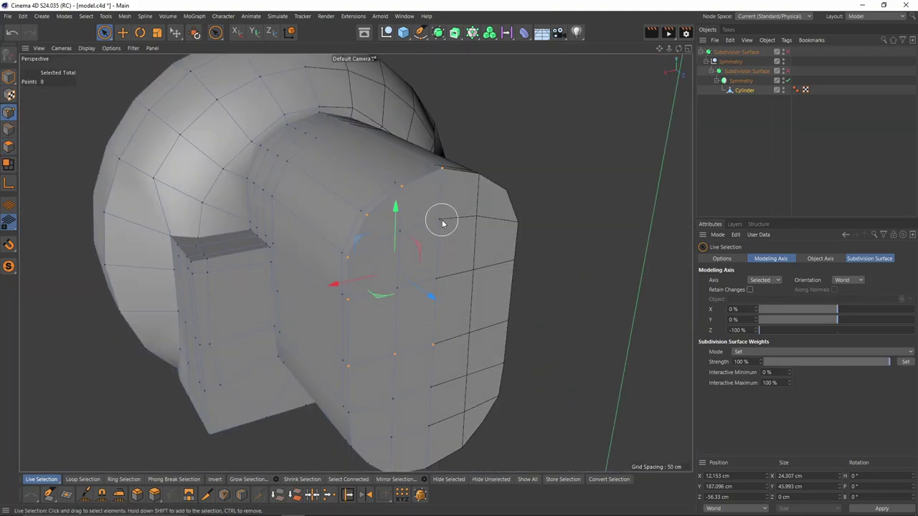
pyautogui.keyDown('alt'); pyautogui.moveTo(478, 275); pyautogui.dragTo(414, 244, button='middle'); pyautogui.keyUp('alt')
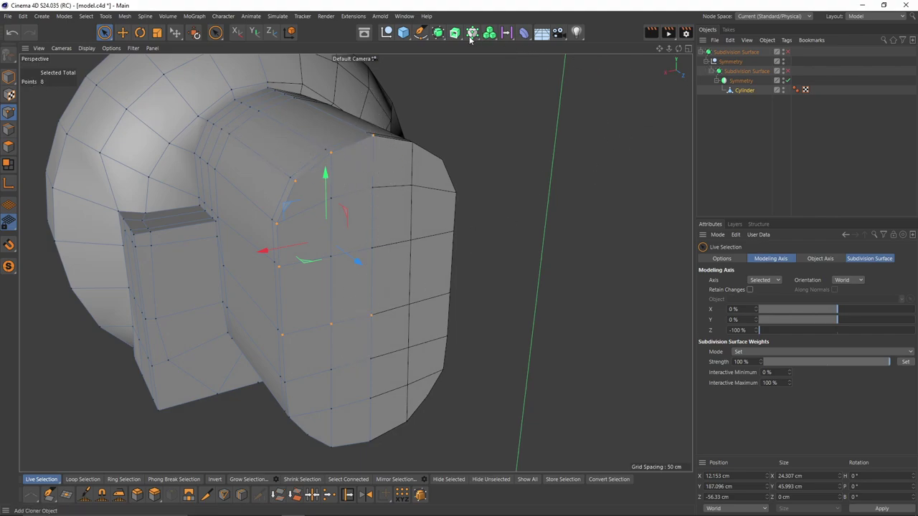
# Step: Add a Disc primitive with 14 rotation segments
pyautogui.click(404, 33)
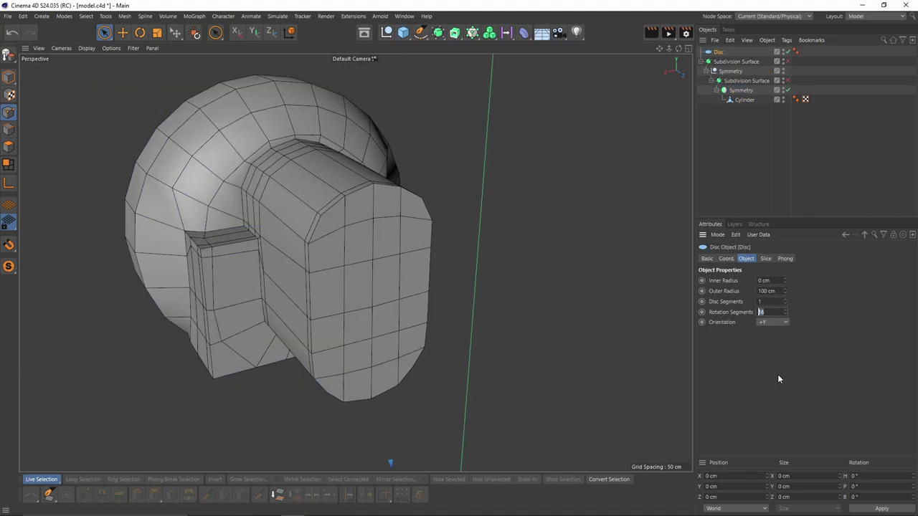
pyautogui.write('14')
pyautogui.press('Return')
# Step: Orient the disc to +Z and raise it in the Back view to the cable hole, at about Y 188.8 cm
pyautogui.scroll(-4, 432, 333)
pyautogui.middleClick(433, 334)
pyautogui.middleClick(464, 391)
pyautogui.scroll(-6, 463, 391)
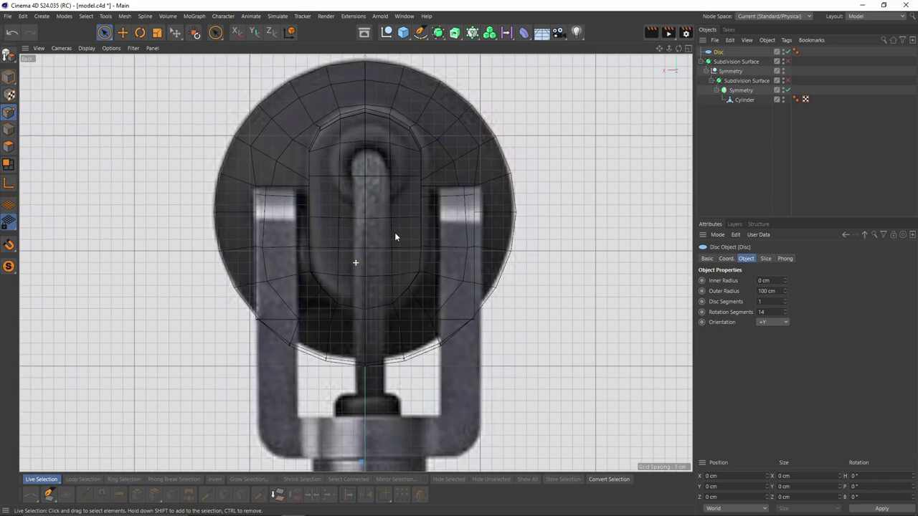
pyautogui.moveTo(366, 421); pyautogui.dragTo(373, 248)
pyautogui.scroll(-2, 771, 323)
pyautogui.scroll(3, 323, 305)
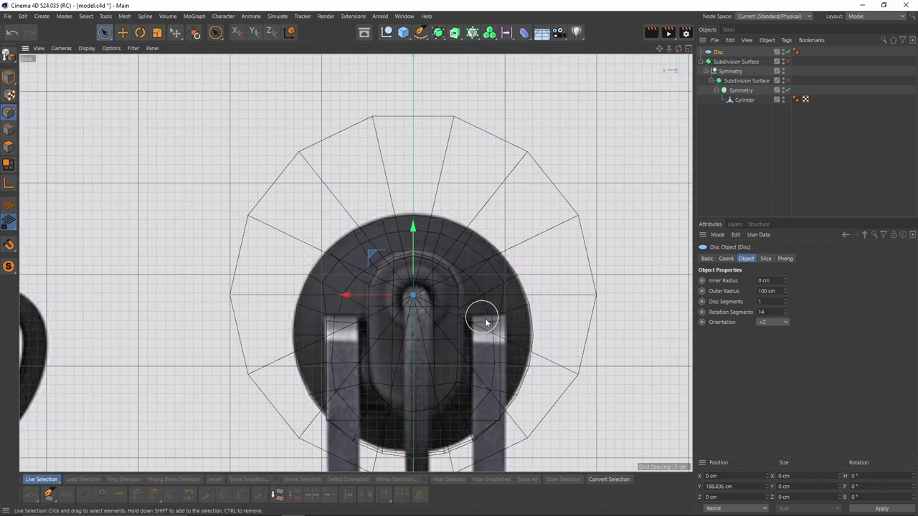
# Step: Scale the disc down to the ring around the cable hole and lower it to about Y 187.2 cm
pyautogui.press('t')
pyautogui.moveTo(485, 320); pyautogui.dragTo(252, 411)
pyautogui.moveTo(423, 353); pyautogui.dragTo(438, 359)
pyautogui.scroll(2, 443, 341)
pyautogui.press('e')
pyautogui.moveTo(399, 227); pyautogui.dragTo(398, 236)
pyautogui.press('t')
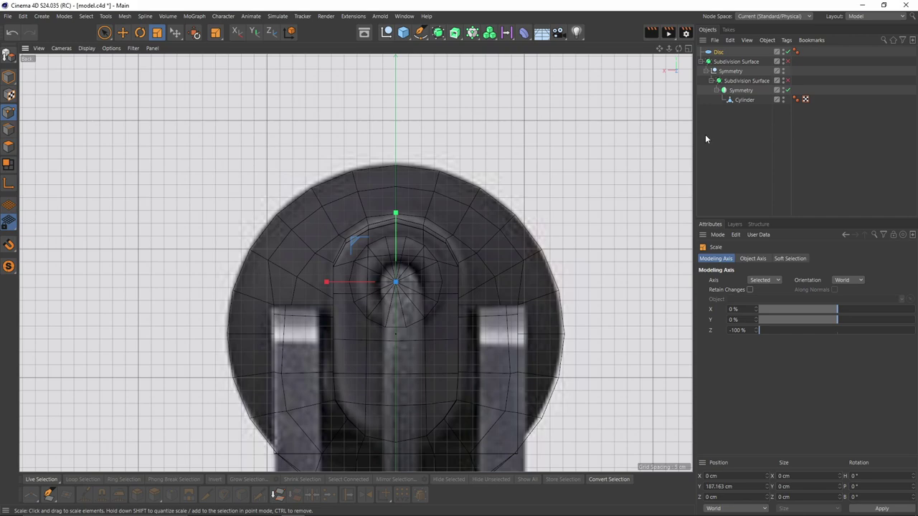
# Step: Reselect the Cylinder in the perspective view and return to its six selected cap faces in polygon mode
pyautogui.click(747, 100)
pyautogui.middleClick(308, 242)
pyautogui.middleClick(235, 183)
pyautogui.keyDown('alt'); pyautogui.moveTo(235, 183); pyautogui.dragTo(178, 179); pyautogui.keyUp('alt')
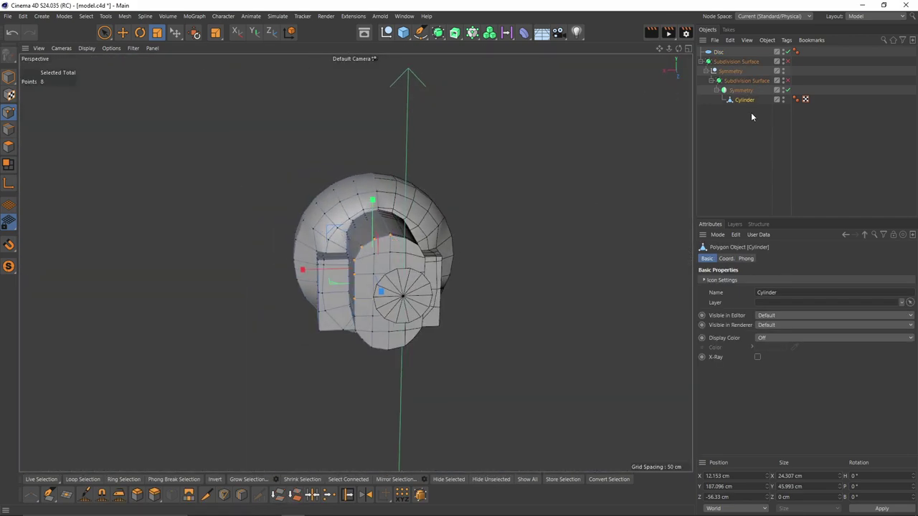
pyautogui.click(10, 148)
pyautogui.press('space')
pyautogui.scroll(4, 384, 245)
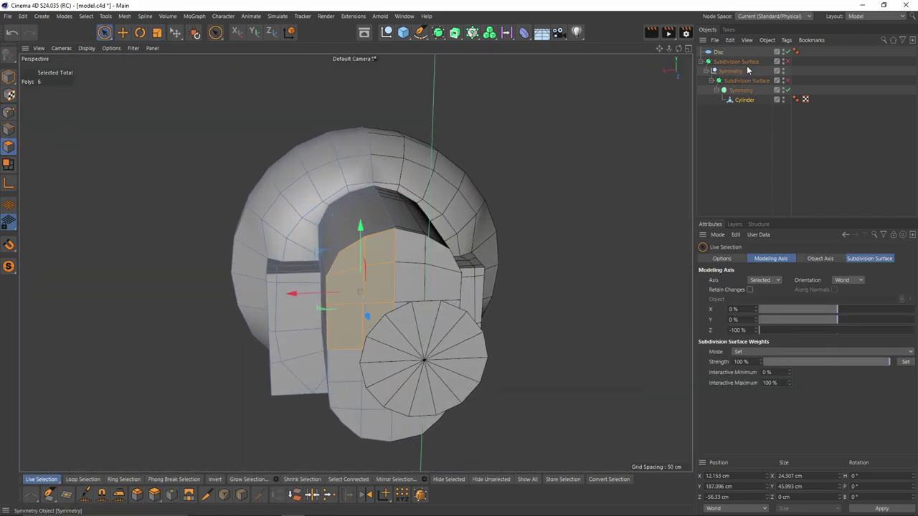
# Step: Enable Clamp Points on Axis for the inner Symmetry and inset the Cylinder's six selected cap faces by 1.8 cm
pyautogui.click(741, 90)
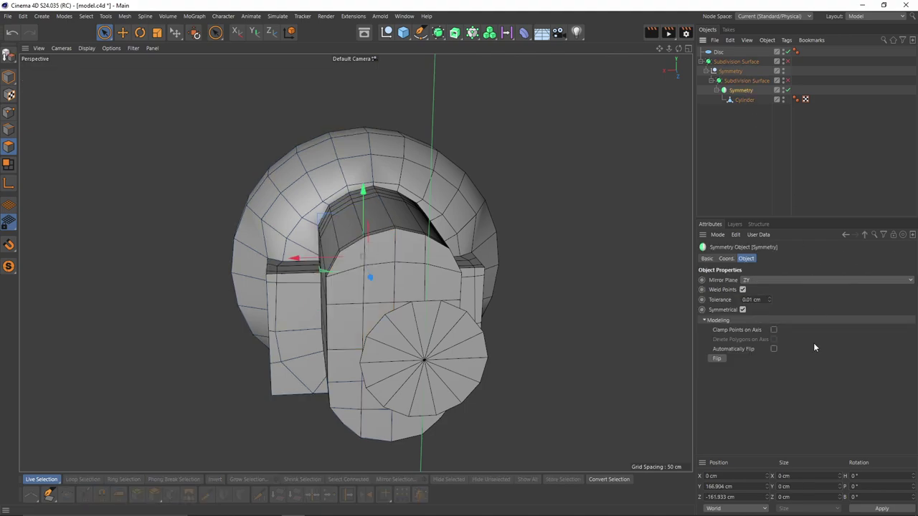
pyautogui.click(775, 330)
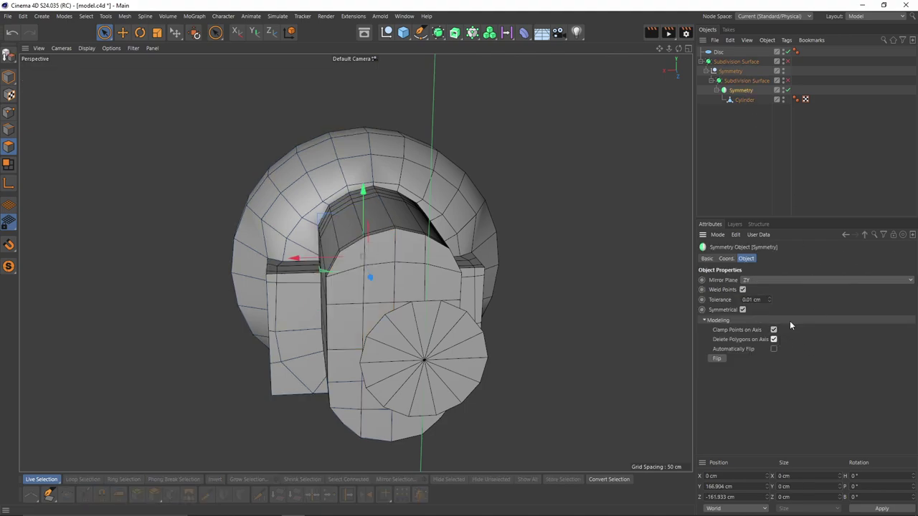
pyautogui.click(738, 101)
pyautogui.scroll(2, 404, 320)
pyautogui.press('i')
pyautogui.moveTo(494, 348); pyautogui.dragTo(481, 349)
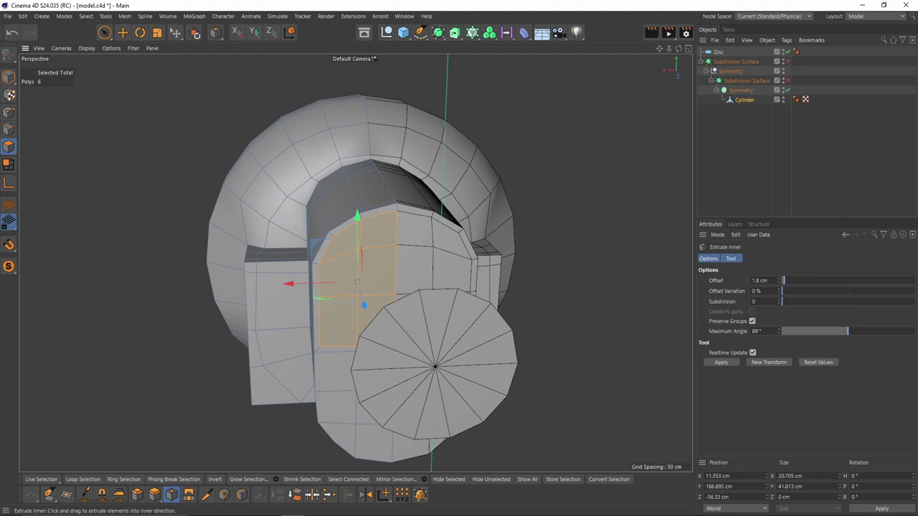
# Step: Select the inset's top centre point in the Back view in point mode and enable snapping to move it onto the Disc
pyautogui.middleClick(397, 310)
pyautogui.middleClick(533, 405)
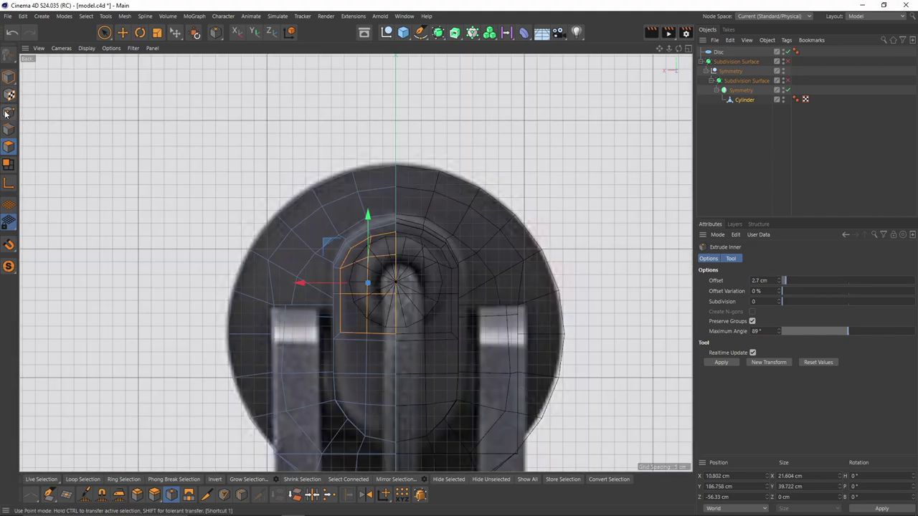
pyautogui.click(7, 113)
pyautogui.scroll(3, 385, 239)
pyautogui.press('0')
pyautogui.moveTo(391, 218); pyautogui.dragTo(415, 242)
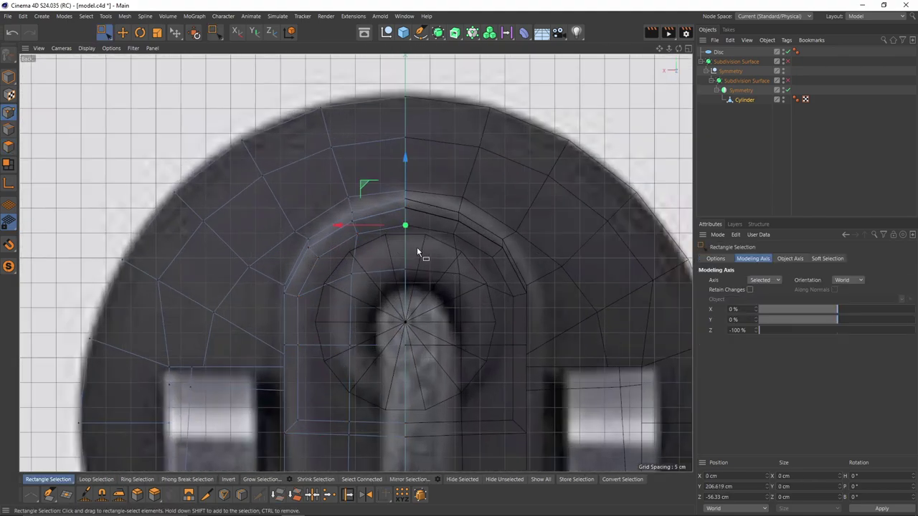
pyautogui.click(9, 246)
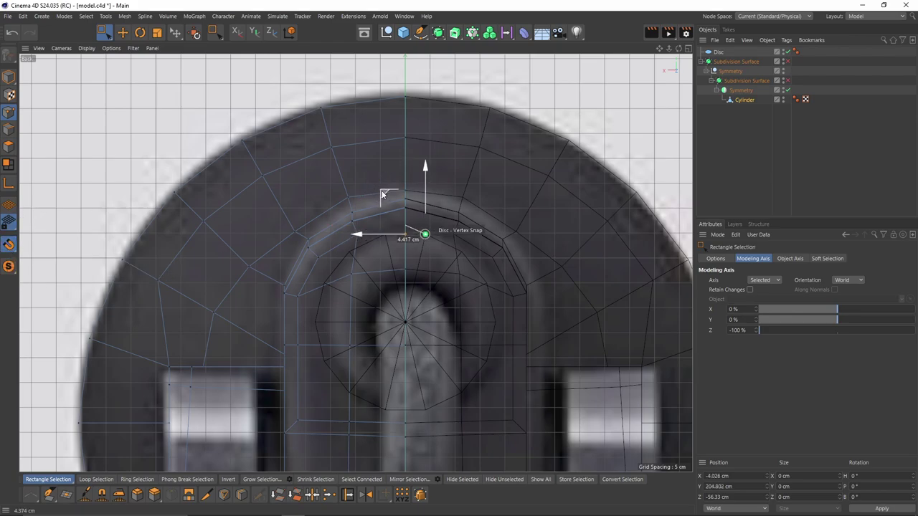
pyautogui.scroll(2, 468, 235)
pyautogui.scroll(-3, 435, 213)
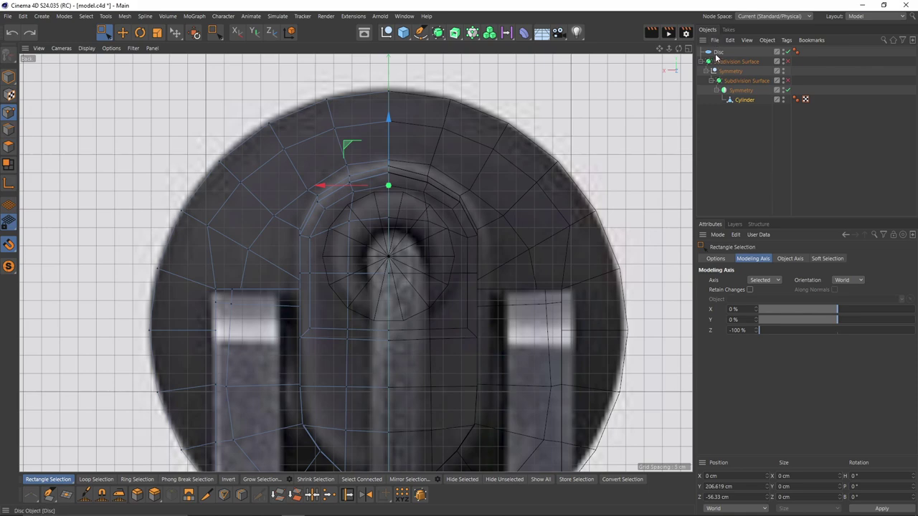
# Step: Rotate the Disc to a bank angle of 13° so one of its vertices sits at top centre
pyautogui.click(718, 53)
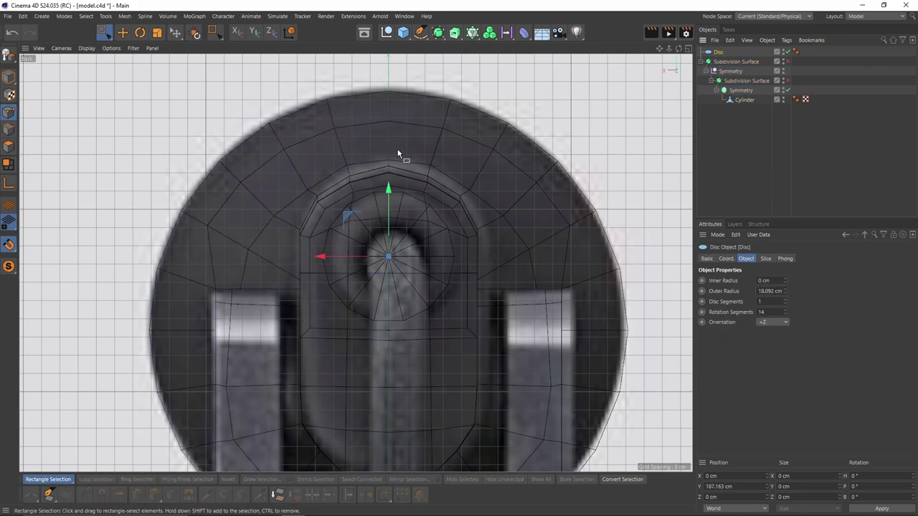
pyautogui.click(728, 260)
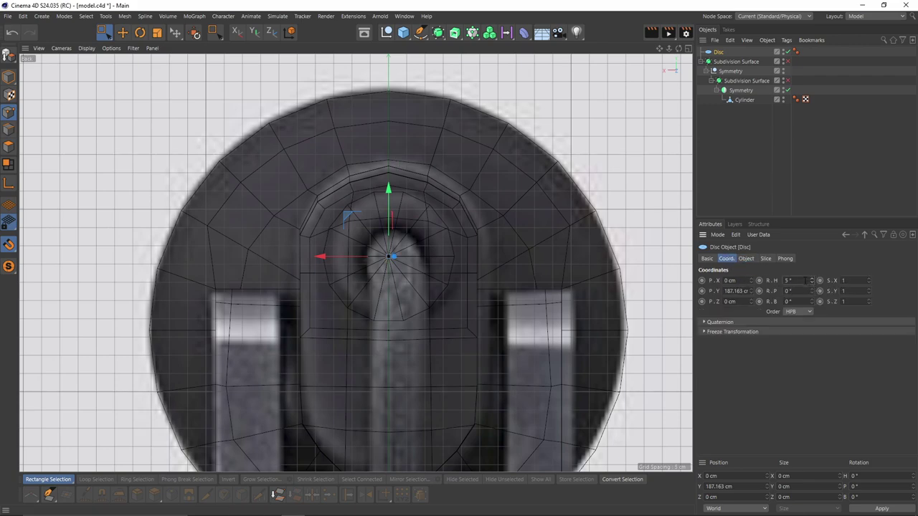
pyautogui.moveTo(811, 302); pyautogui.dragTo(811, 293)
pyautogui.click(811, 309)
pyautogui.click(830, 317)
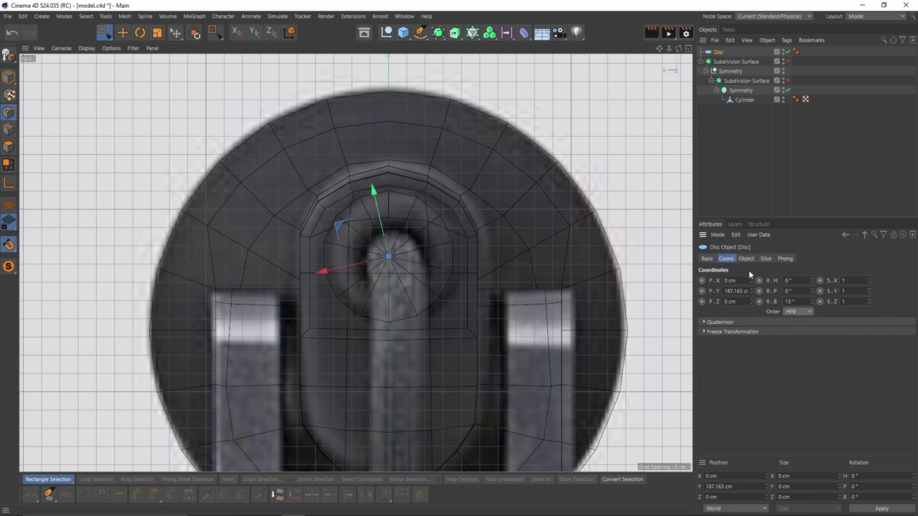
# Step: Reselect the Cylinder and snap the inset's points one by one onto the Disc's vertices, forming a half circle on the neck cap
pyautogui.click(744, 100)
pyautogui.scroll(5, 395, 206)
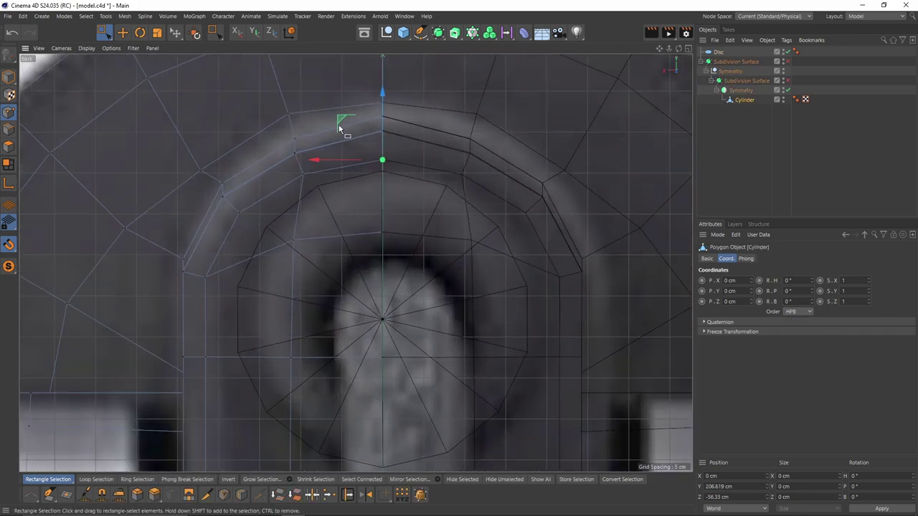
pyautogui.moveTo(382, 173); pyautogui.dragTo(383, 172)
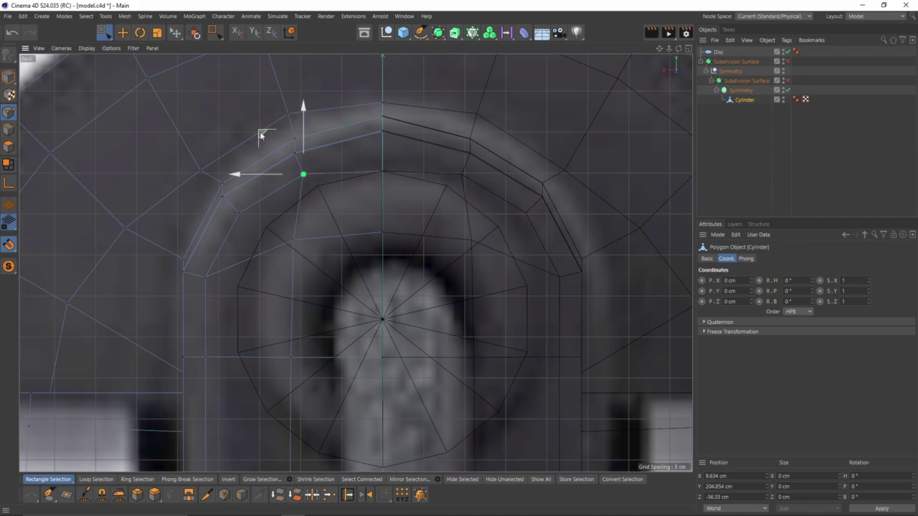
pyautogui.moveTo(260, 135); pyautogui.dragTo(275, 147)
pyautogui.click(239, 213)
pyautogui.moveTo(199, 173); pyautogui.dragTo(227, 188)
pyautogui.click(205, 277)
pyautogui.moveTo(168, 241); pyautogui.dragTo(201, 251)
pyautogui.keyDown('alt'); pyautogui.moveTo(201, 251); pyautogui.dragTo(231, 175, button='middle'); pyautogui.keyUp('alt')
pyautogui.click(236, 279)
pyautogui.moveTo(197, 241); pyautogui.dragTo(372, 343)
# Step: Delete the Disc and remove the Cylinder's faces inside the round outline on the neck's rear cap
pyautogui.press('F1')
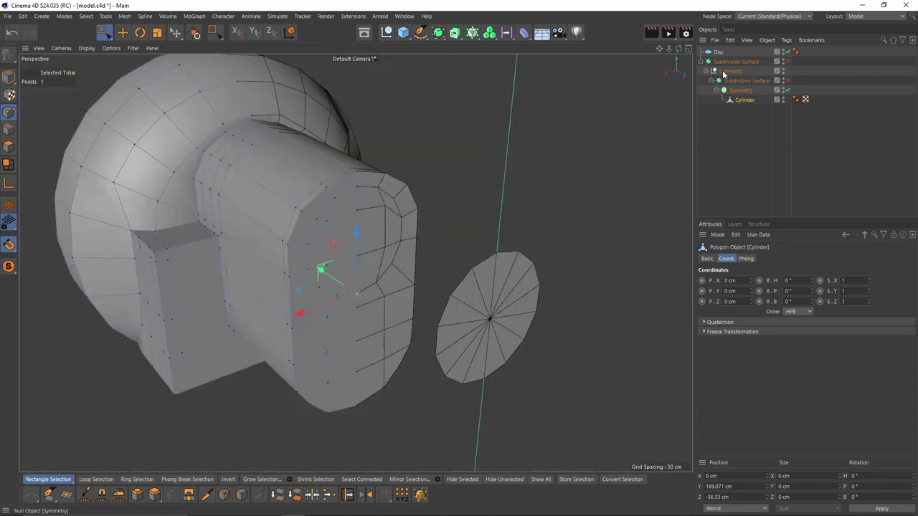
pyautogui.click(718, 53)
pyautogui.press('Delete')
pyautogui.click(745, 90)
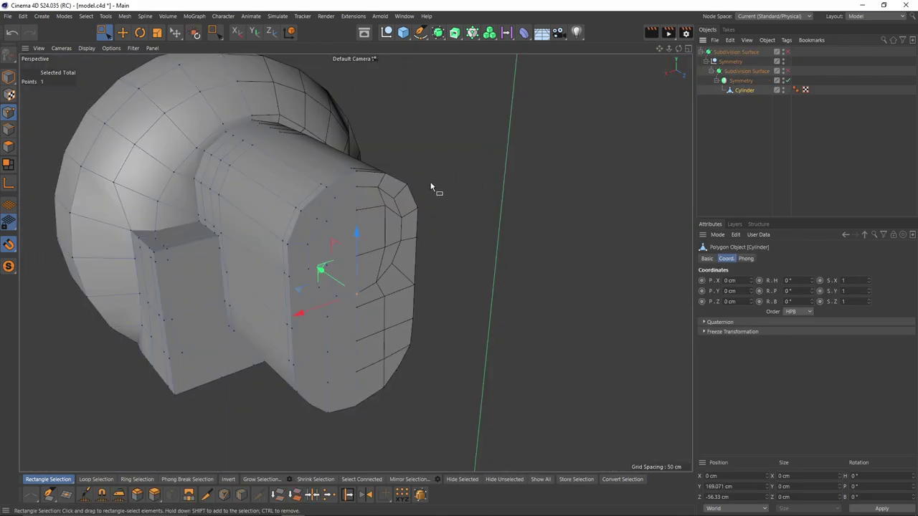
pyautogui.click(9, 146)
pyautogui.click(305, 242)
pyautogui.press('Delete')
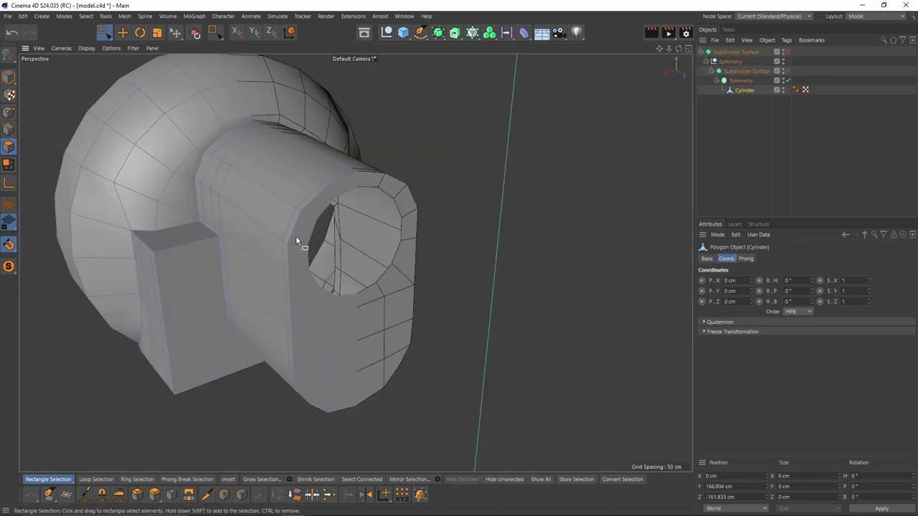
# Step: Extrude the round hole's edge loop rearward, matching the ring in the Right view reference at about Z -47 cm
pyautogui.click(10, 130)
pyautogui.press('e')
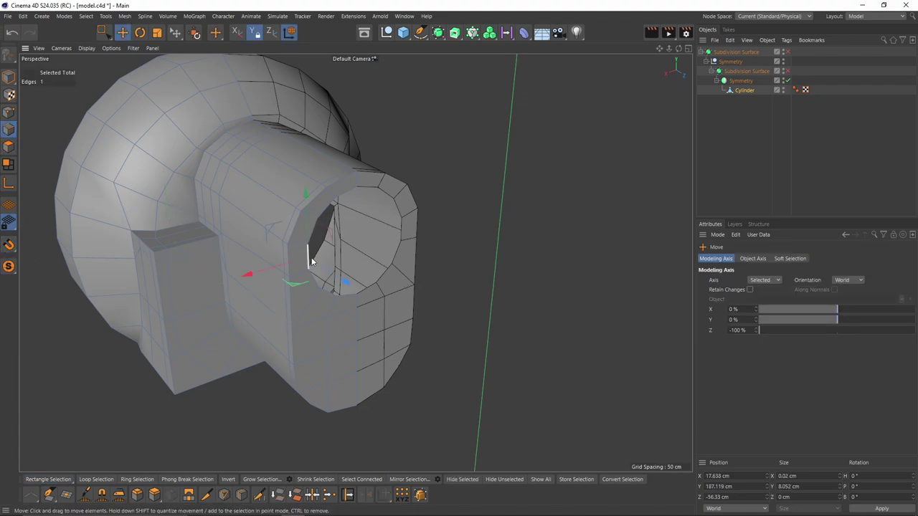
pyautogui.keyDown('ctrl'); pyautogui.moveTo(377, 273); pyautogui.dragTo(390, 299); pyautogui.keyUp('ctrl')
pyautogui.middleClick(390, 299)
pyautogui.middleClick(243, 369)
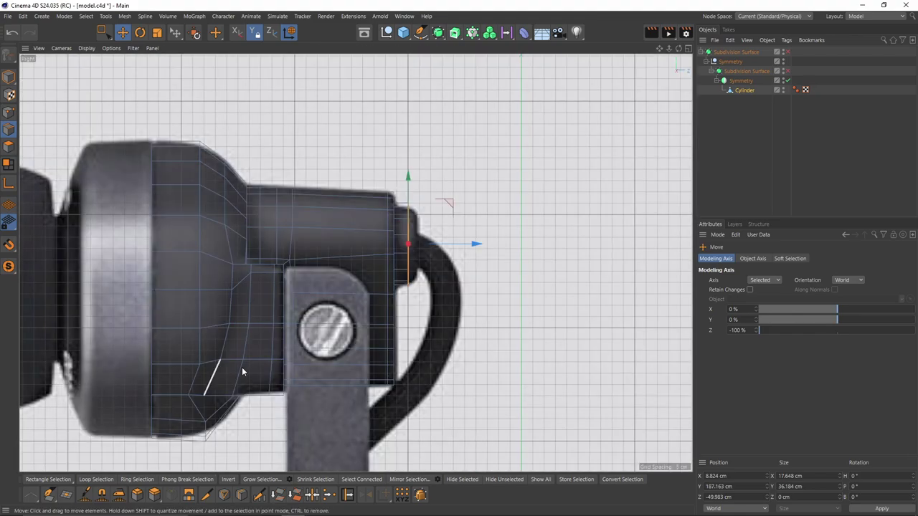
pyautogui.moveTo(440, 251); pyautogui.dragTo(453, 251)
pyautogui.middleClick(446, 251)
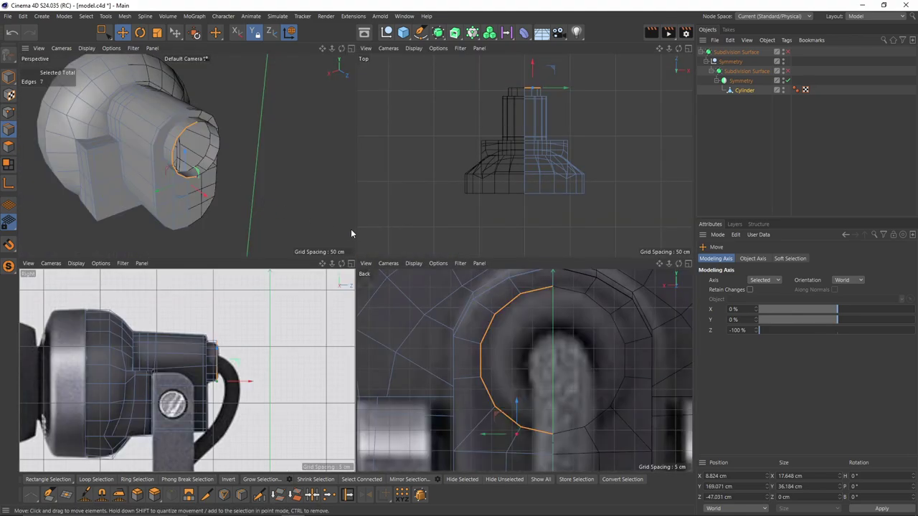
# Step: Set the modelling axis to X -100% and Z 0%, and create an inward-scaled rim about 9.9 by 20.4 cm from the selected edges
pyautogui.keyDown('alt'); pyautogui.moveTo(351, 229); pyautogui.dragTo(233, 189); pyautogui.keyUp('alt')
pyautogui.middleClick(233, 189)
pyautogui.press('t')
pyautogui.keyDown('alt'); pyautogui.moveTo(362, 223); pyautogui.dragTo(579, 314); pyautogui.keyUp('alt')
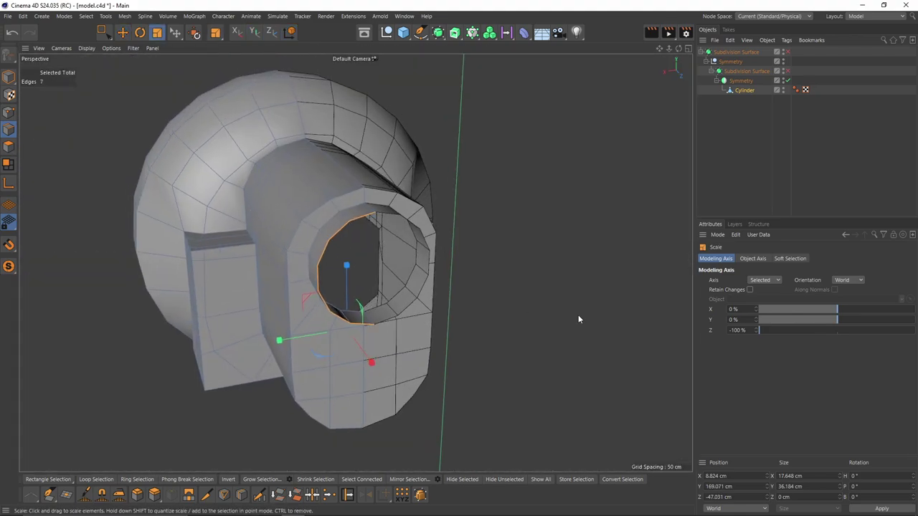
pyautogui.press('Return')
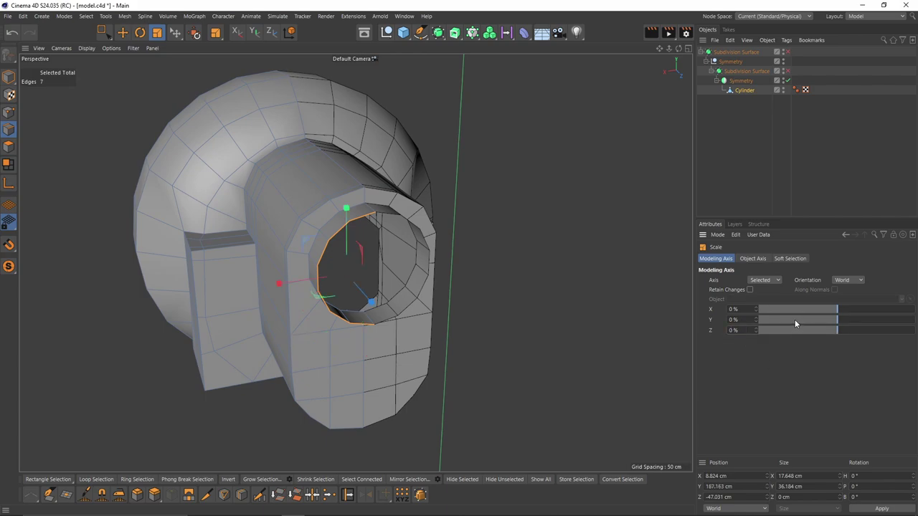
pyautogui.moveTo(801, 309); pyautogui.dragTo(629, 307)
pyautogui.moveTo(525, 321); pyautogui.dragTo(356, 337)
pyautogui.middleClick(347, 347)
pyautogui.moveTo(578, 389); pyautogui.dragTo(559, 393)
# Step: Extrude the inner rim edges forward into the neck to about Z -63.8 cm, forming the cable hole
pyautogui.press('e')
pyautogui.middleClick(295, 205)
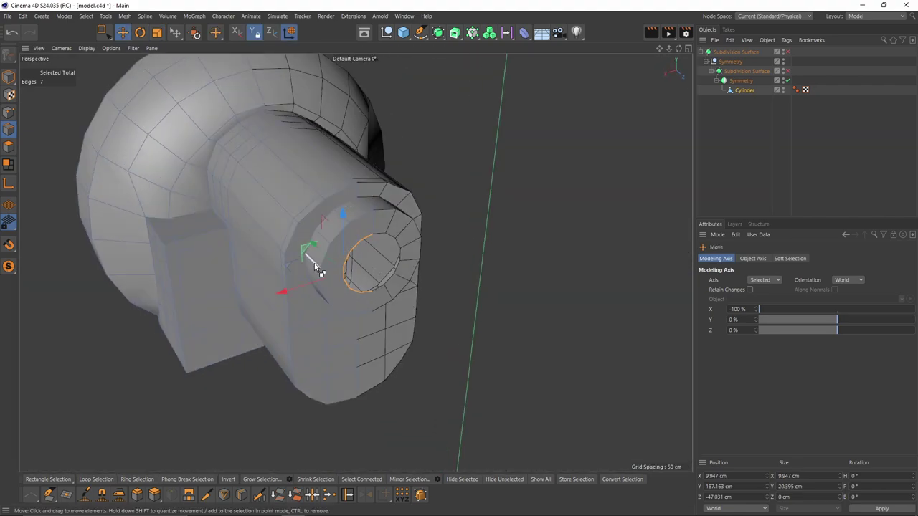
pyautogui.keyDown('ctrl'); pyautogui.moveTo(314, 248); pyautogui.dragTo(288, 228); pyautogui.keyUp('ctrl')
pyautogui.keyDown('alt'); pyautogui.moveTo(343, 201); pyautogui.dragTo(394, 211, button='middle'); pyautogui.keyUp('alt')
# Step: Add a loop cut around the raised cable ring on the neck's rear cap
pyautogui.rightClick(516, 186)
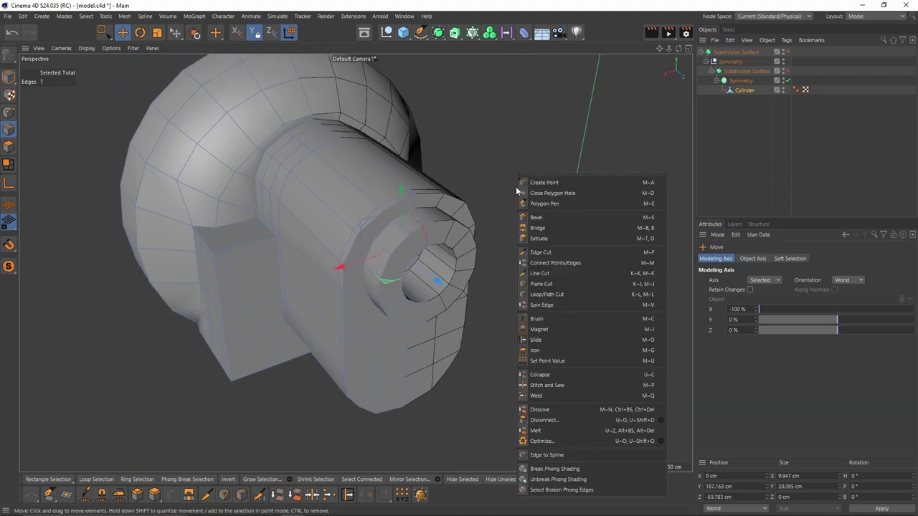
pyautogui.click(548, 295)
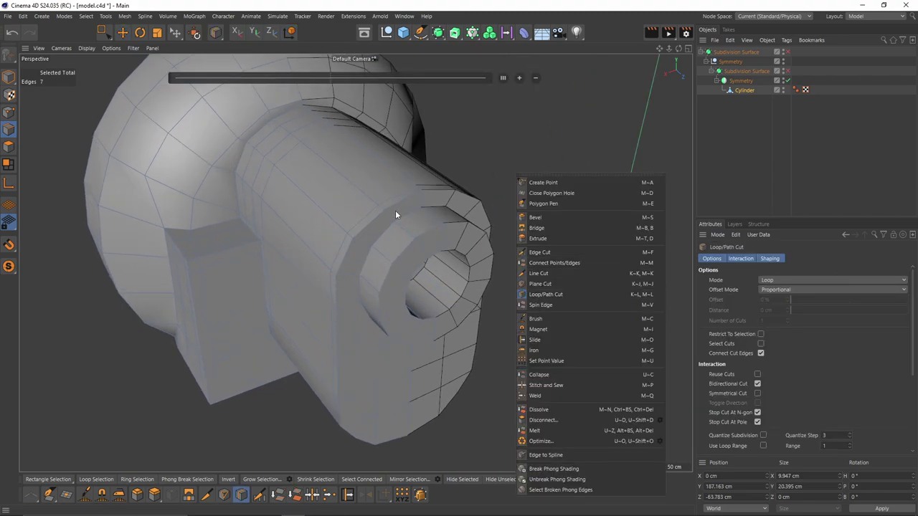
pyautogui.click(414, 236)
# Step: Turn on the inner Subdivision Surface and examine the smoothed neck and cable ring in shading without wireframe lines
pyautogui.press('q')
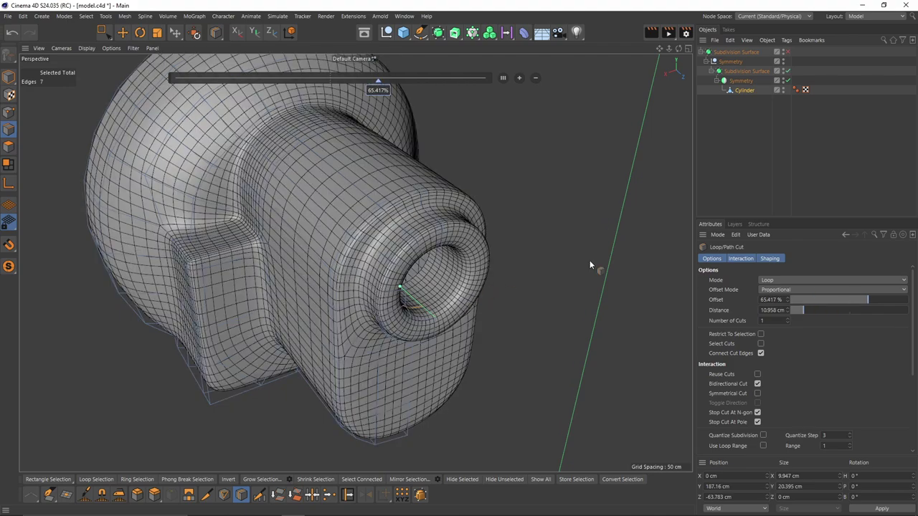
pyautogui.press('n')
pyautogui.press('a')
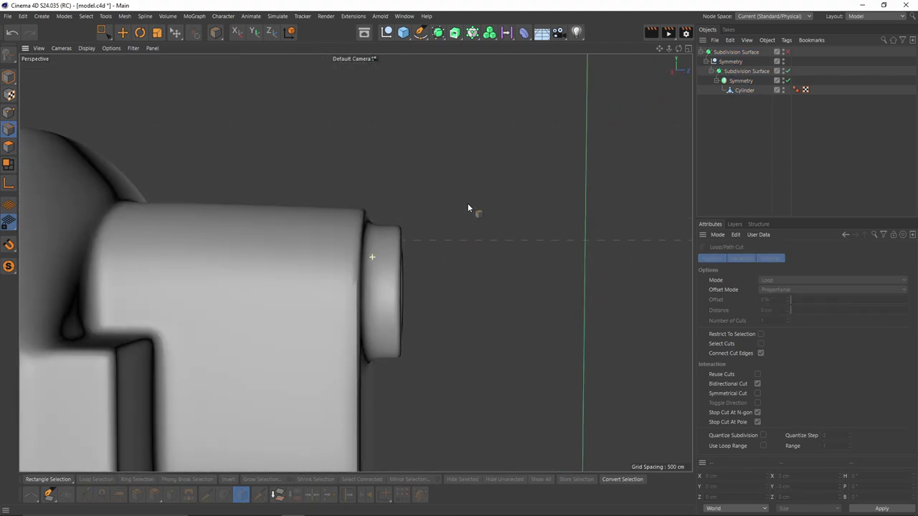
pyautogui.keyDown('alt'); pyautogui.moveTo(468, 204); pyautogui.dragTo(419, 251, button='right'); pyautogui.keyUp('alt')
pyautogui.keyDown('alt'); pyautogui.moveTo(420, 251); pyautogui.dragTo(350, 314); pyautogui.keyUp('alt')
pyautogui.keyDown('alt'); pyautogui.moveTo(350, 314); pyautogui.dragTo(426, 229, button='right'); pyautogui.keyUp('alt')
pyautogui.keyDown('alt'); pyautogui.moveTo(426, 230); pyautogui.dragTo(432, 178, button='middle'); pyautogui.keyUp('alt')
pyautogui.keyDown('alt'); pyautogui.moveTo(432, 178); pyautogui.dragTo(393, 138); pyautogui.keyUp('alt')
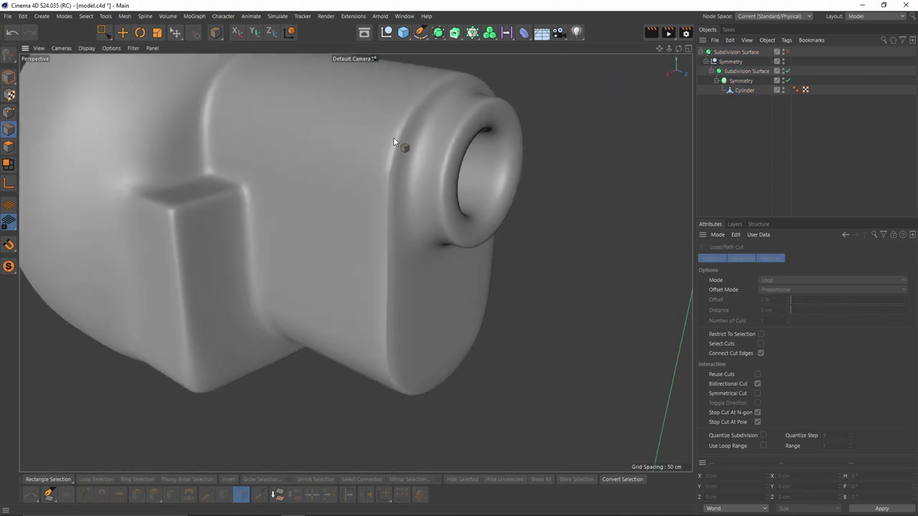
pyautogui.keyDown('alt'); pyautogui.moveTo(398, 242); pyautogui.dragTo(372, 274); pyautogui.keyUp('alt')
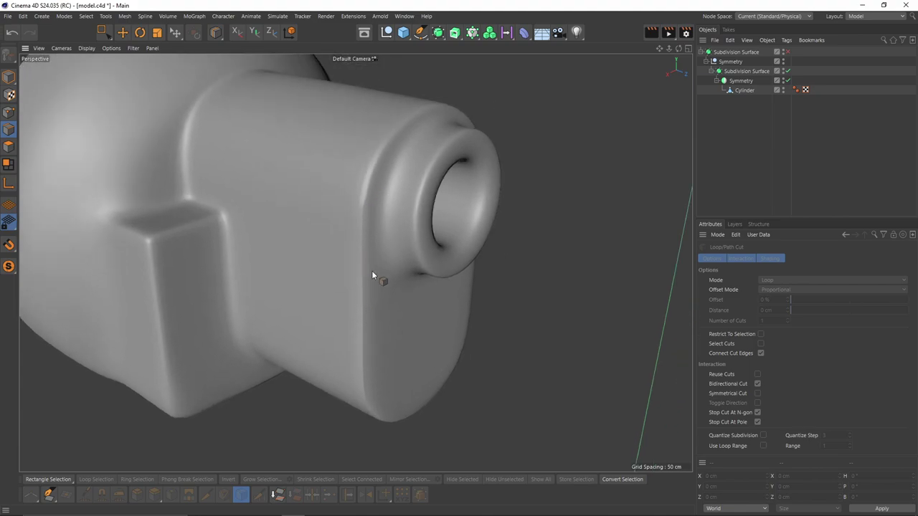
# Step: Set the Phong angle of the Cylinder's Phong tag to 100°
pyautogui.click(796, 92)
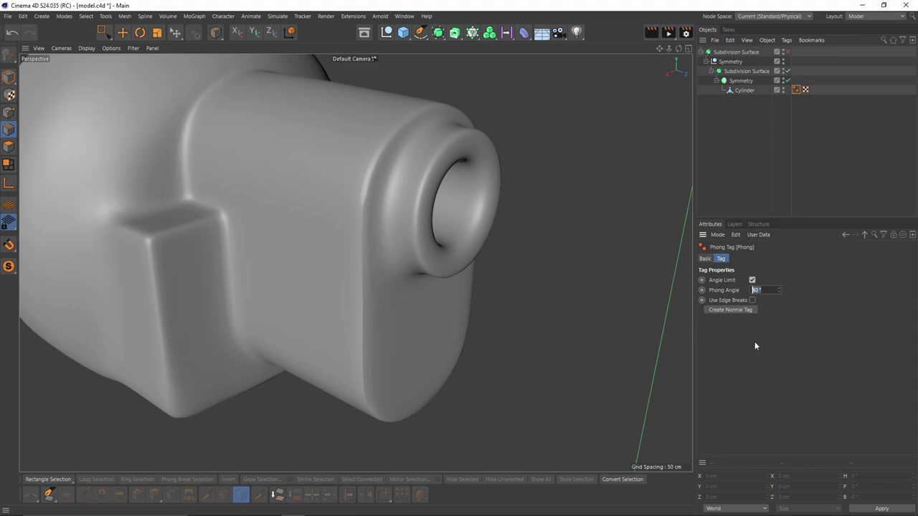
pyautogui.write('100')
pyautogui.press('Return')
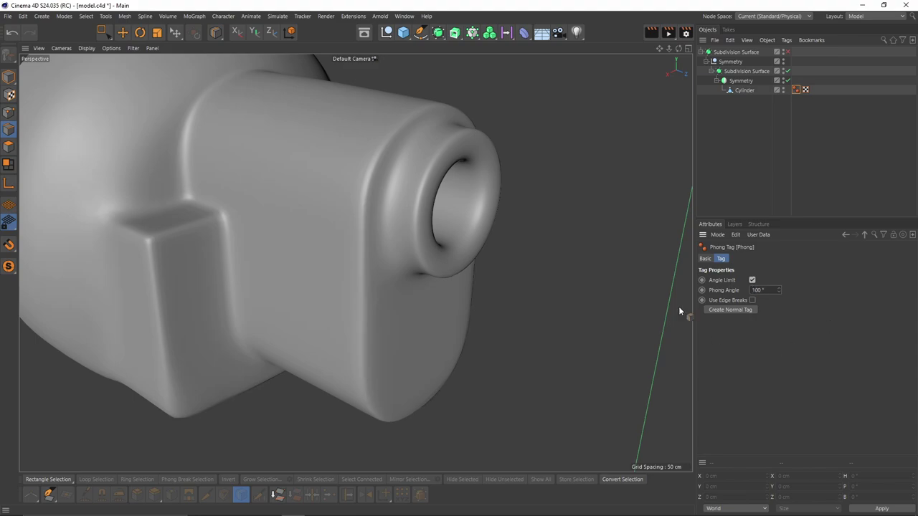
# Step: Undo the last two changes
pyautogui.scroll(-3, 372, 240)
pyautogui.keyDown('alt'); pyautogui.moveTo(372, 238); pyautogui.dragTo(273, 188); pyautogui.keyUp('alt')
pyautogui.hotkey('ctrl', 'z')
pyautogui.hotkey('ctrl', 'z')
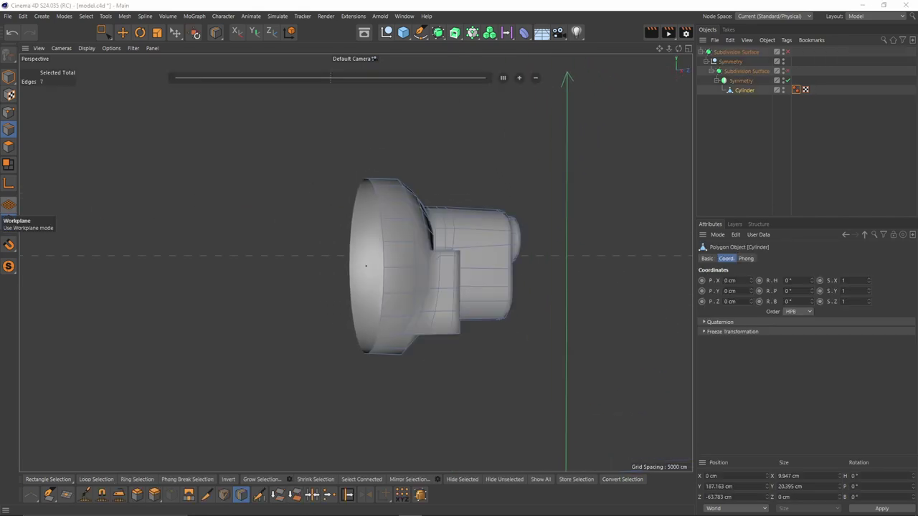
# Step: Adjust the points at the upper junction of neck and housing in the Right view to follow the reference outline
pyautogui.keyDown('alt'); pyautogui.moveTo(401, 229); pyautogui.dragTo(469, 239); pyautogui.keyUp('alt')
pyautogui.scroll(5, 511, 238)
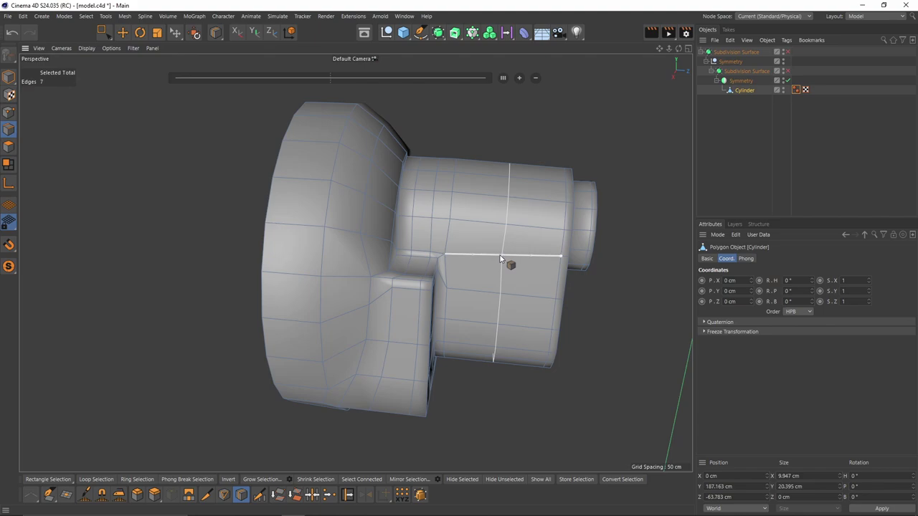
pyautogui.middleClick(536, 255)
pyautogui.middleClick(293, 262)
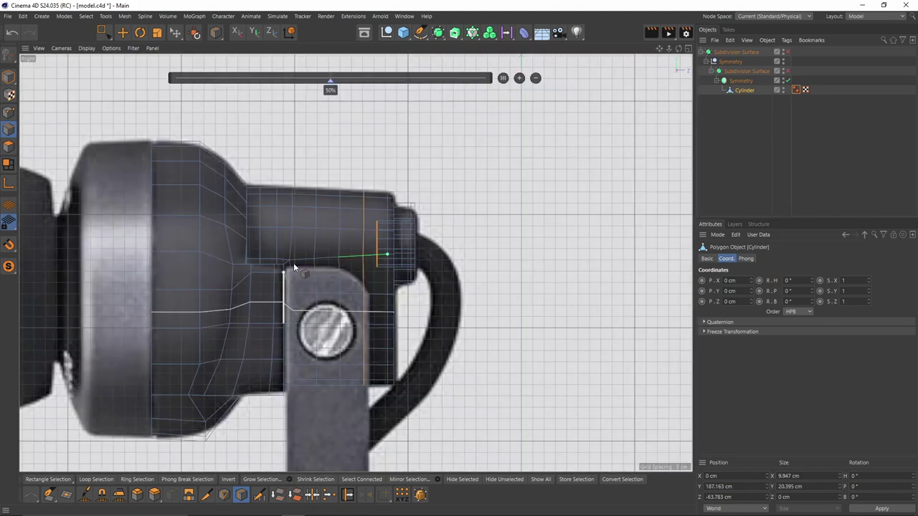
pyautogui.scroll(5, 293, 263)
pyautogui.click(8, 114)
pyautogui.press('space')
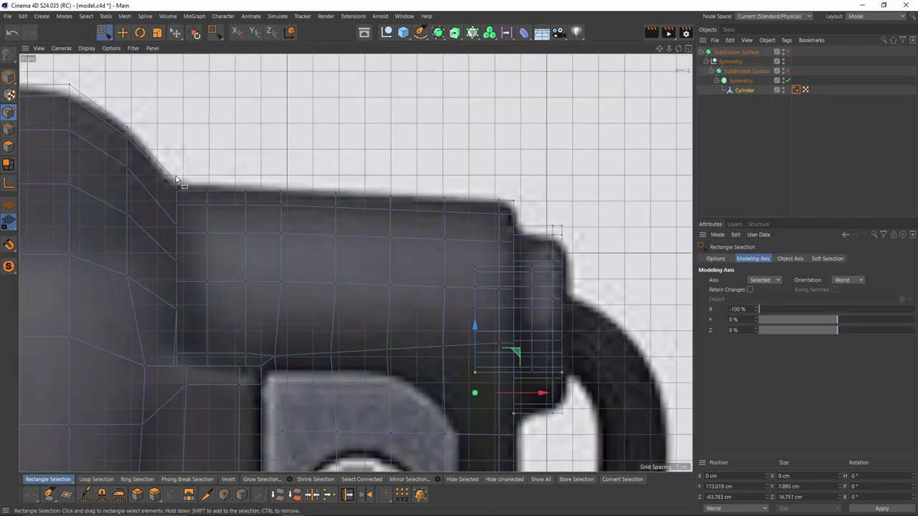
pyautogui.moveTo(185, 195); pyautogui.dragTo(185, 195)
pyautogui.moveTo(178, 146); pyautogui.dragTo(178, 146)
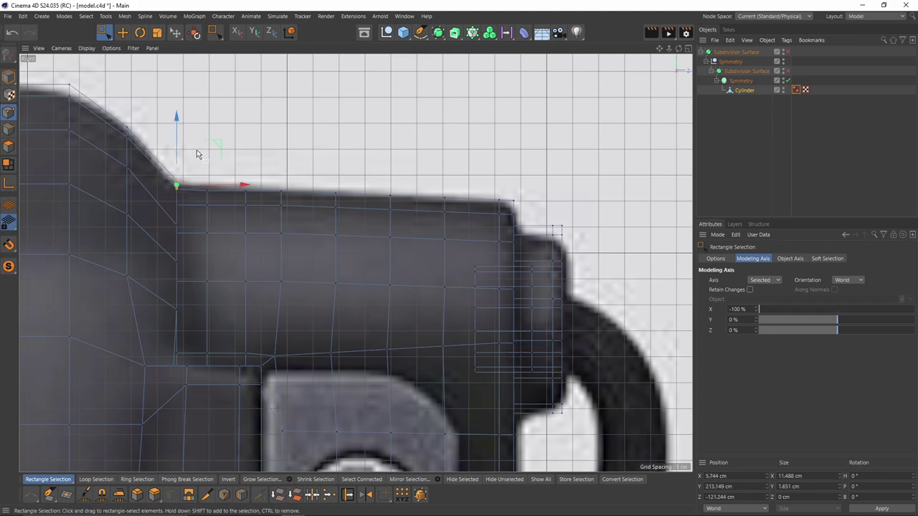
pyautogui.scroll(3, 198, 151)
pyautogui.moveTo(202, 192); pyautogui.dragTo(228, 237)
pyautogui.moveTo(218, 170); pyautogui.dragTo(218, 170)
# Step: Reposition the next point columns along the neck's upper side in the Right view to even out their spacing
pyautogui.scroll(-3, 400, 195)
pyautogui.moveTo(333, 193); pyautogui.dragTo(353, 254)
pyautogui.moveTo(372, 226); pyautogui.dragTo(377, 226)
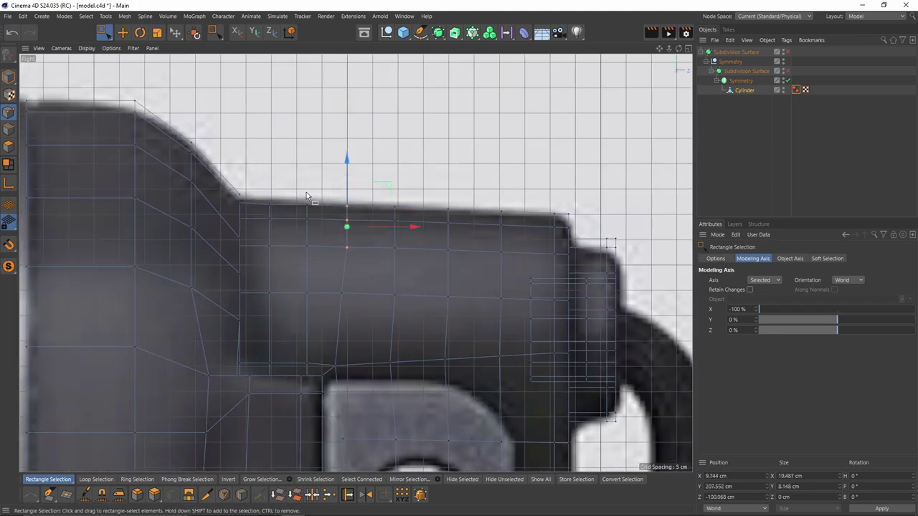
pyautogui.moveTo(297, 195); pyautogui.dragTo(317, 255)
pyautogui.moveTo(382, 196); pyautogui.dragTo(406, 256)
pyautogui.scroll(3, 402, 199)
pyautogui.moveTo(393, 192); pyautogui.dragTo(394, 195)
# Step: Extrude the housing's open front border forward in the Right view past the reference's metal ring, ending at about Z -205.8 cm
pyautogui.scroll(-8, 445, 172)
pyautogui.click(9, 130)
pyautogui.press('e')
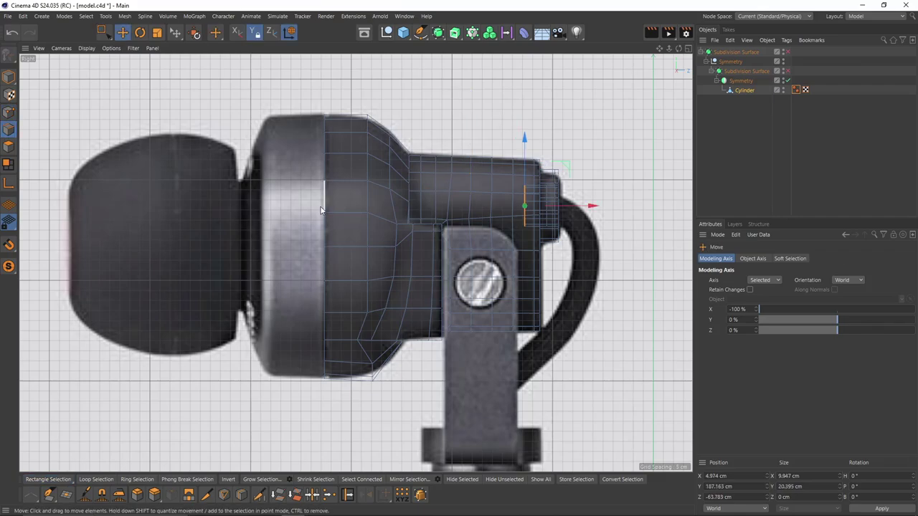
pyautogui.doubleClick(324, 210)
pyautogui.middleClick(166, 159)
pyautogui.middleClick(165, 159)
pyautogui.keyDown('alt'); pyautogui.moveTo(254, 258); pyautogui.dragTo(348, 279); pyautogui.keyUp('alt')
pyautogui.middleClick(351, 281)
pyautogui.middleClick(359, 284)
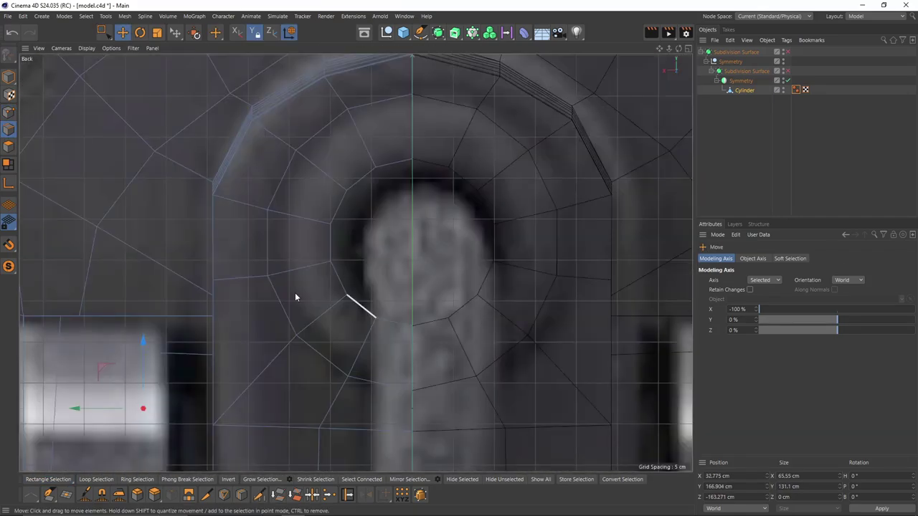
pyautogui.middleClick(265, 309)
pyautogui.middleClick(208, 350)
pyautogui.moveTo(391, 251); pyautogui.dragTo(306, 251)
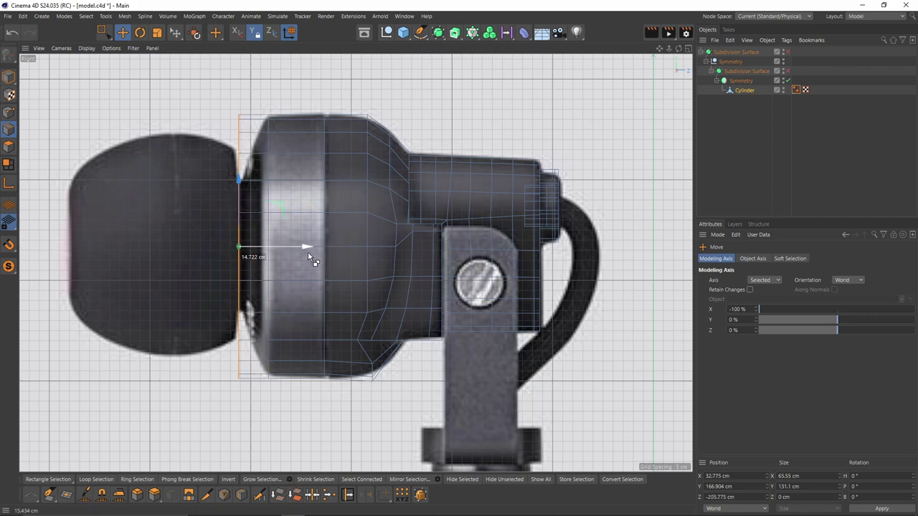
pyautogui.press('t')
pyautogui.moveTo(310, 285); pyautogui.dragTo(206, 359)
pyautogui.press('e')
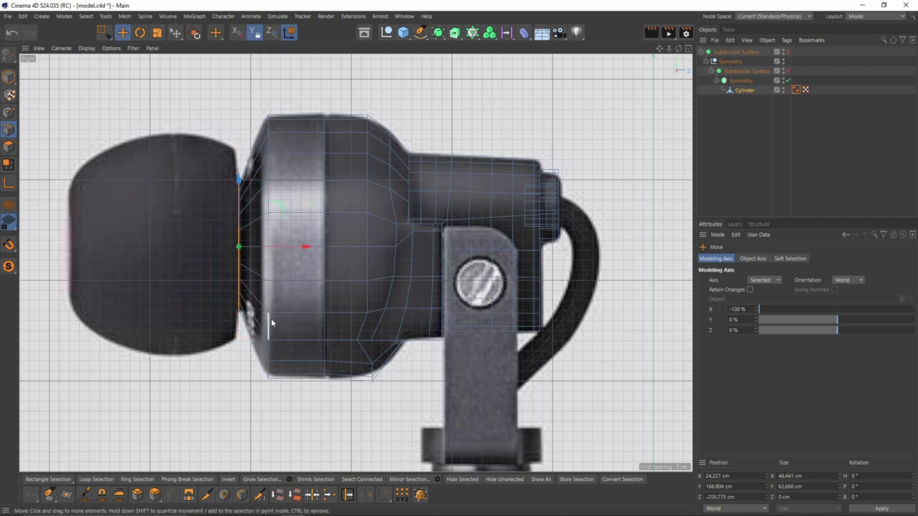
pyautogui.moveTo(304, 248); pyautogui.dragTo(219, 212)
pyautogui.middleClick(271, 243)
pyautogui.middleClick(256, 219)
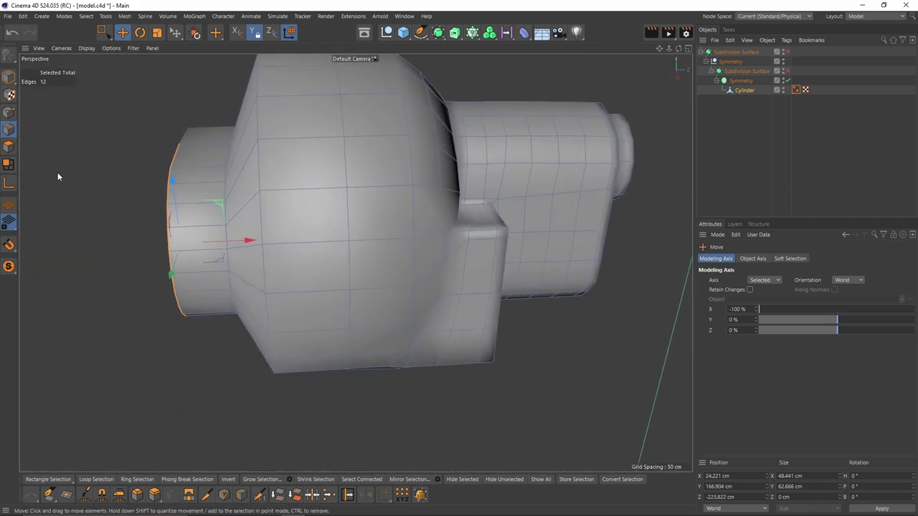
pyautogui.click(9, 146)
pyautogui.keyDown('alt'); pyautogui.moveTo(144, 190); pyautogui.dragTo(231, 189); pyautogui.keyUp('alt')
pyautogui.keyDown('alt'); pyautogui.moveTo(290, 228); pyautogui.dragTo(364, 271); pyautogui.keyUp('alt')
pyautogui.hotkey('ctrl', 'z')
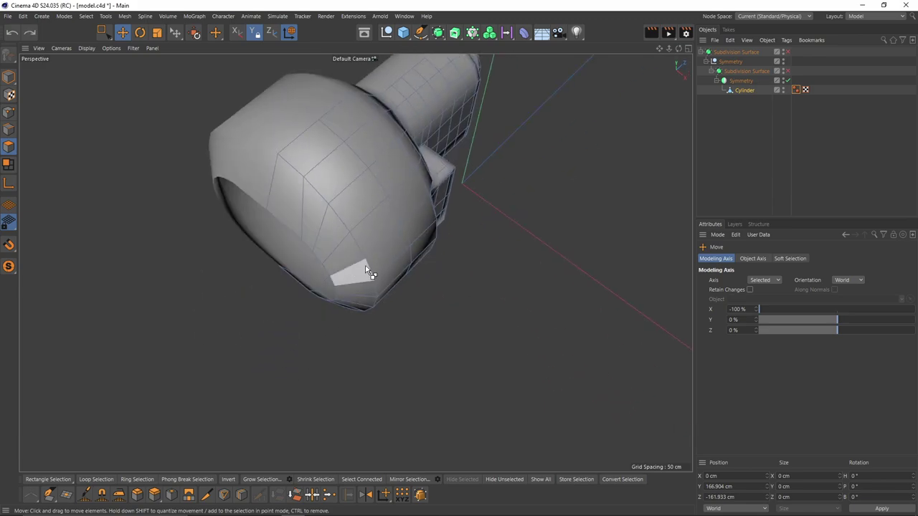
pyautogui.hotkey('ctrl', 'z')
pyautogui.keyDown('alt'); pyautogui.moveTo(392, 242); pyautogui.dragTo(89, 147); pyautogui.keyUp('alt')
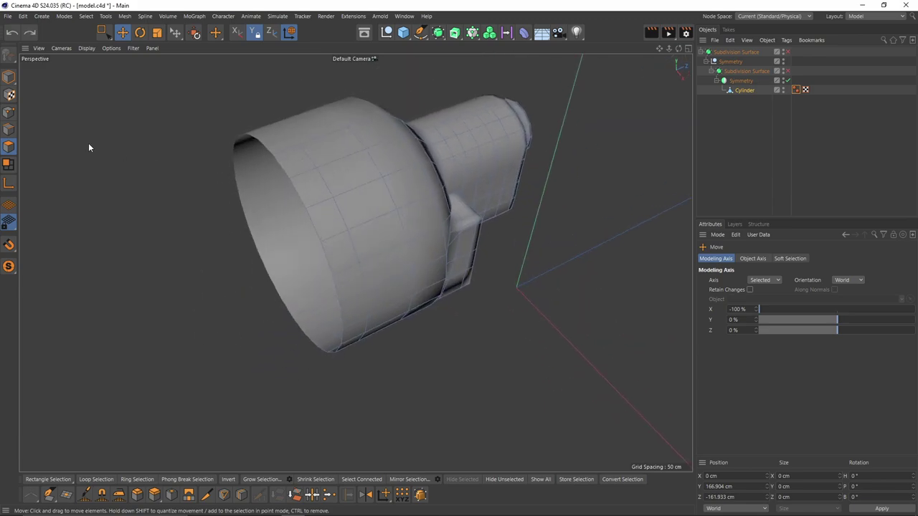
# Step: Scale down the housing's front border loop and extrude it forward into a nozzle about 70 cm in diameter, ending near Z -231 cm
pyautogui.click(10, 129)
pyautogui.doubleClick(324, 242)
pyautogui.keyDown('alt'); pyautogui.moveTo(325, 243); pyautogui.dragTo(366, 256); pyautogui.keyUp('alt')
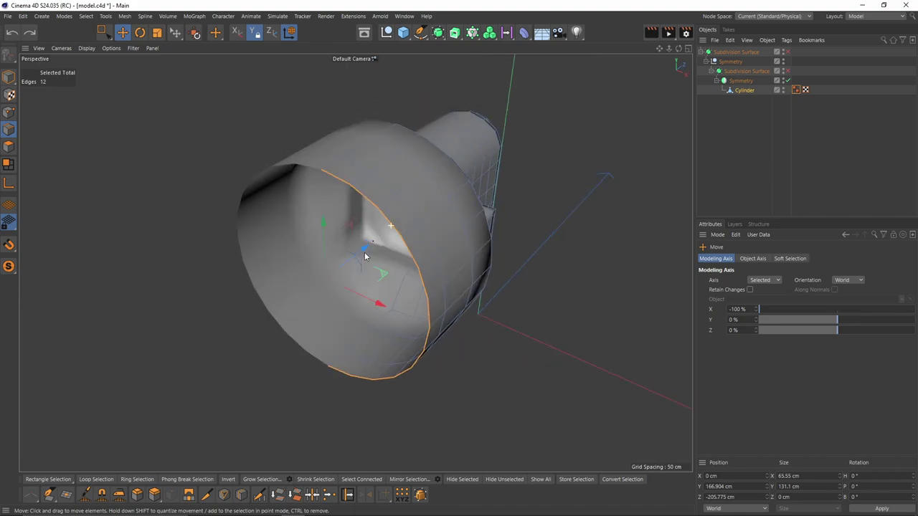
pyautogui.press('t')
pyautogui.keyDown('alt'); pyautogui.moveTo(510, 290); pyautogui.dragTo(441, 306); pyautogui.keyUp('alt')
pyautogui.middleClick(437, 307)
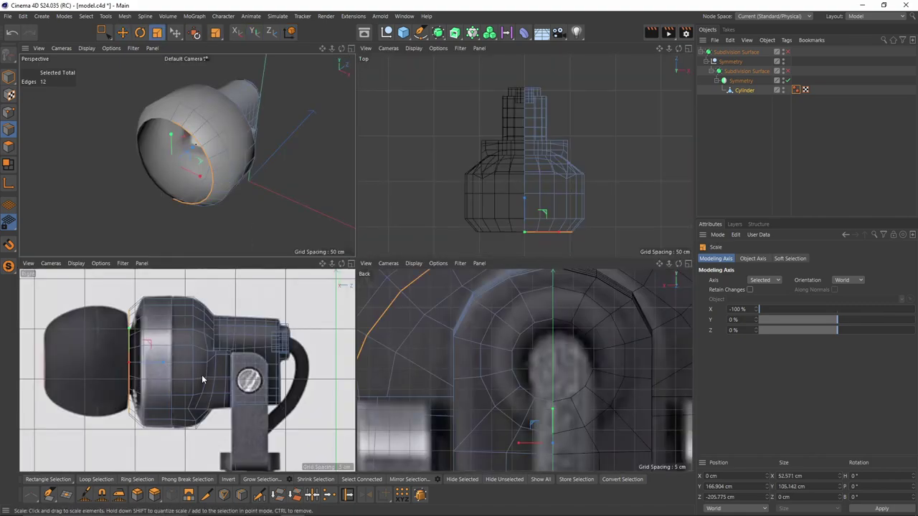
pyautogui.moveTo(222, 373); pyautogui.dragTo(133, 239)
pyautogui.hotkey('ctrl', 'z')
pyautogui.moveTo(214, 228); pyautogui.dragTo(1, 228)
pyautogui.press('e')
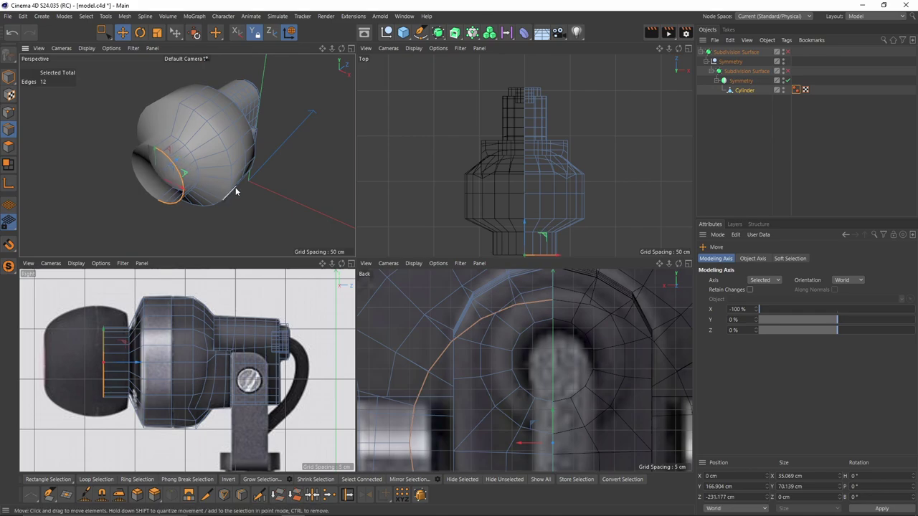
# Step: Split the ring, taper and nozzle polygon loops into a separate object and delete them from the original housing
pyautogui.middleClick(236, 189)
pyautogui.press('Return')
pyautogui.keyDown('alt'); pyautogui.moveTo(364, 221); pyautogui.dragTo(274, 205); pyautogui.keyUp('alt')
pyautogui.press('u')
pyautogui.press('l')
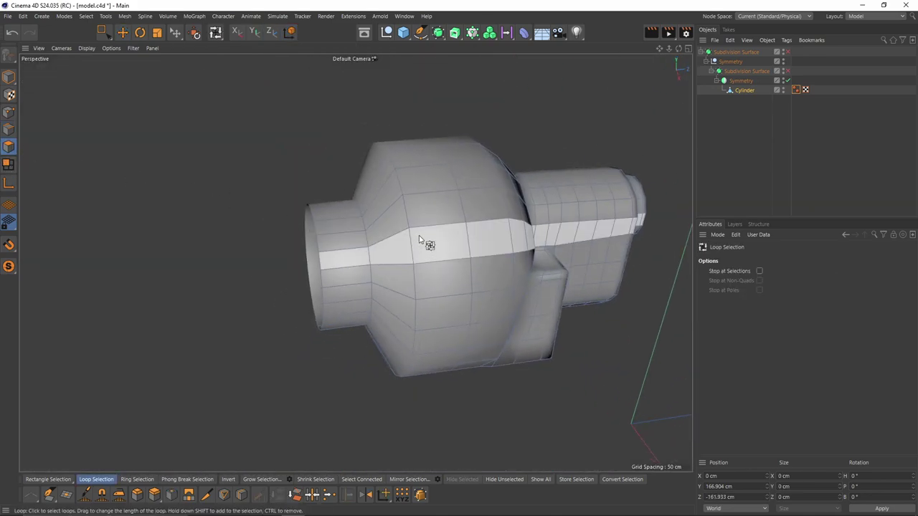
pyautogui.click(419, 236)
pyautogui.keyDown('shift'); pyautogui.click(384, 241); pyautogui.keyUp('shift')
pyautogui.keyDown('shift'); pyautogui.click(345, 253); pyautogui.keyUp('shift')
pyautogui.keyDown('alt'); pyautogui.moveTo(498, 230); pyautogui.dragTo(388, 215); pyautogui.keyUp('alt')
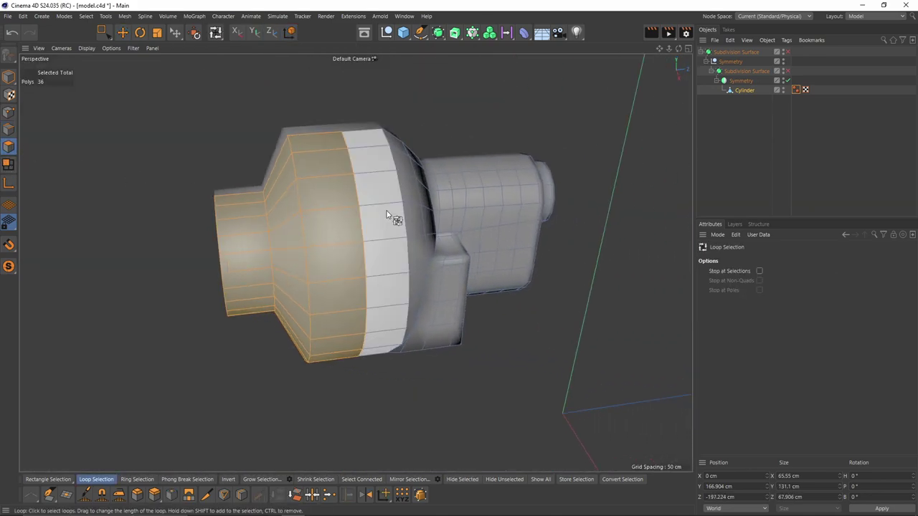
pyautogui.press('u')
pyautogui.press('p')
pyautogui.click(742, 90)
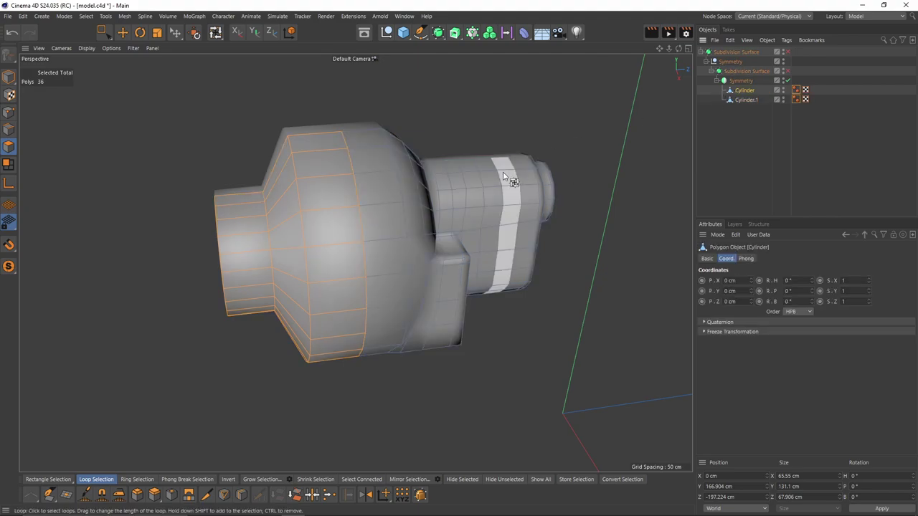
# Step: Group the housing and the split front part under a null, with the front part selected for editing
pyautogui.click(744, 100)
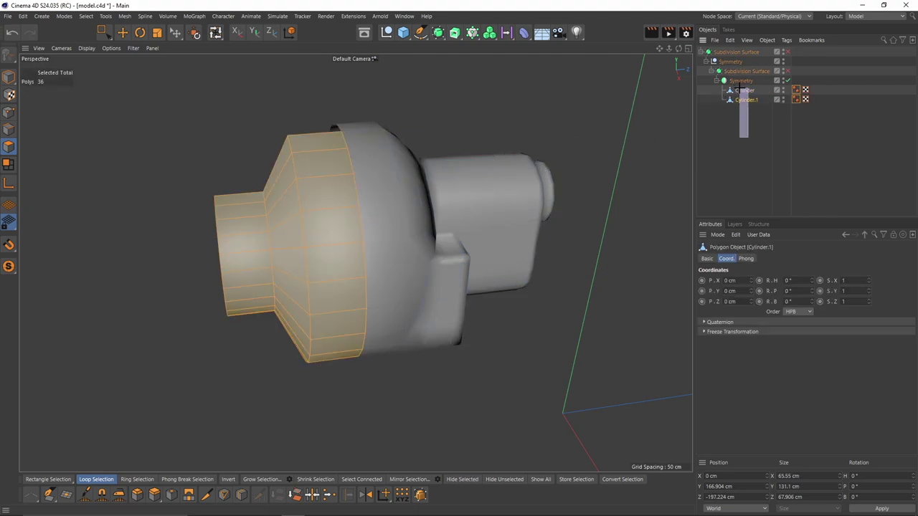
pyautogui.hotkey('alt', 'g')
pyautogui.click(748, 110)
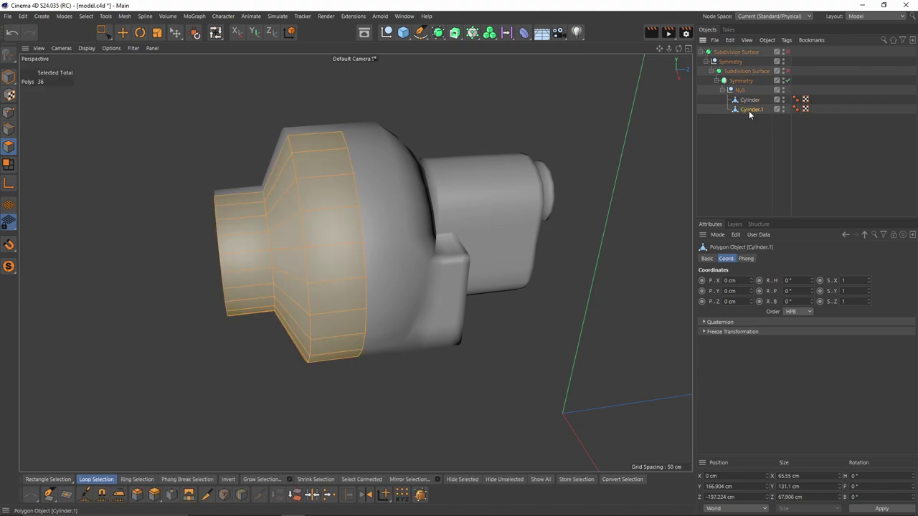
pyautogui.middleClick(292, 252)
pyautogui.middleClick(200, 312)
pyautogui.keyDown('alt'); pyautogui.moveTo(200, 312); pyautogui.dragTo(280, 307, button='middle'); pyautogui.keyUp('alt')
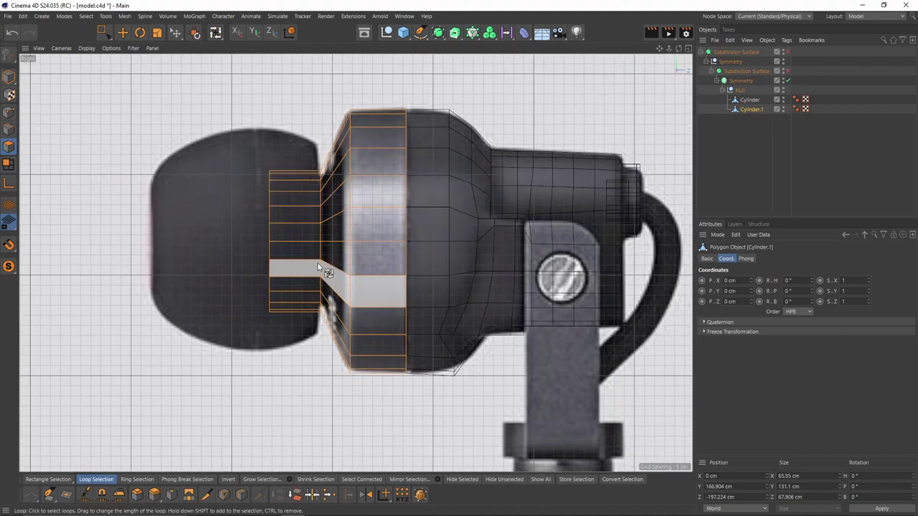
pyautogui.middleClick(323, 332)
pyautogui.middleClick(252, 166)
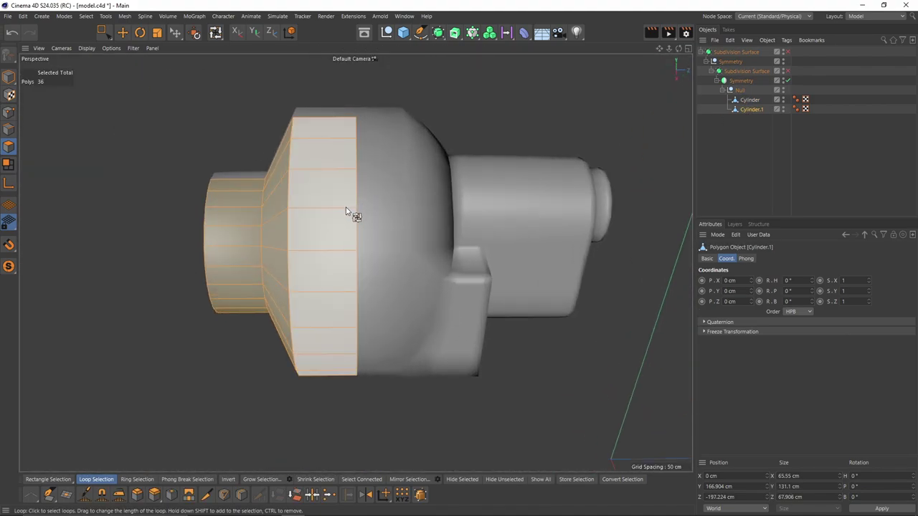
# Step: Add lengthwise-supporting edge loops by the ring's front edge and the nozzle's base, at about 17.9% and 89.4% offset, checking the smoothed shape
pyautogui.press('q')
pyautogui.press('k')
pyautogui.press('l')
pyautogui.middleClick(332, 252)
pyautogui.scroll(3, 199, 318)
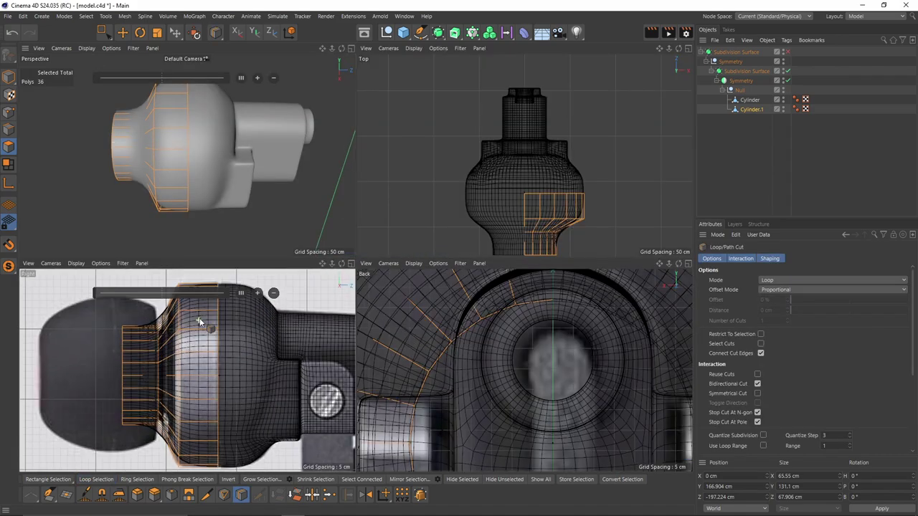
pyautogui.scroll(3, 174, 136)
pyautogui.click(159, 132)
pyautogui.keyDown('alt'); pyautogui.moveTo(134, 144); pyautogui.dragTo(227, 139, button='middle'); pyautogui.keyUp('alt')
pyautogui.keyDown('alt'); pyautogui.moveTo(227, 140); pyautogui.dragTo(213, 138); pyautogui.keyUp('alt')
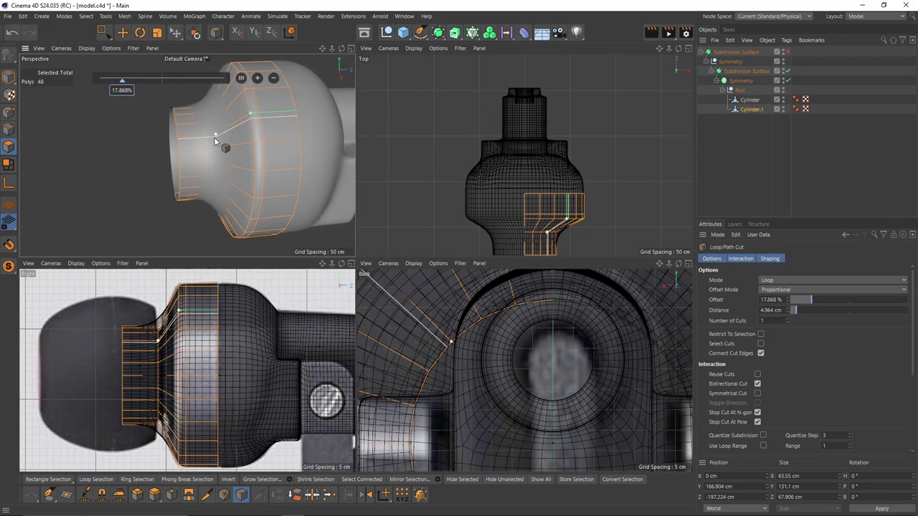
pyautogui.press('q')
pyautogui.click(212, 136)
pyautogui.press('q')
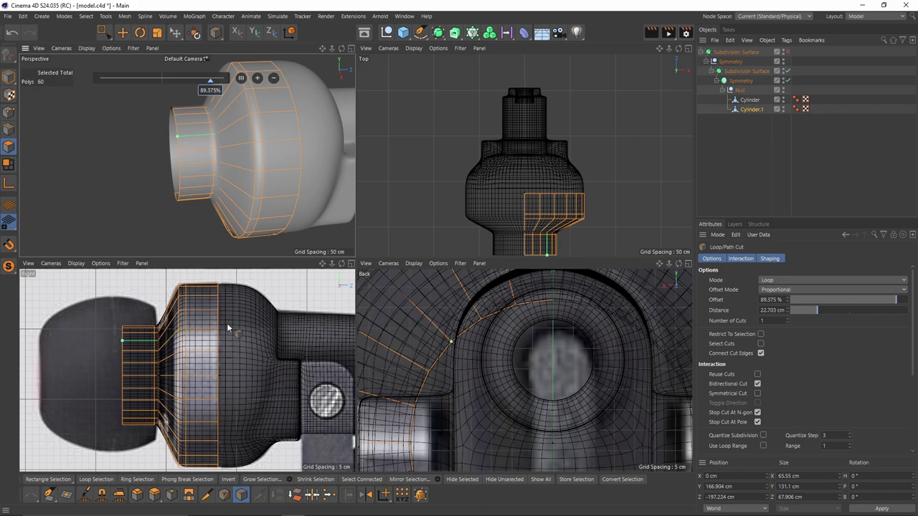
pyautogui.middleClick(227, 328)
pyautogui.click(798, 125)
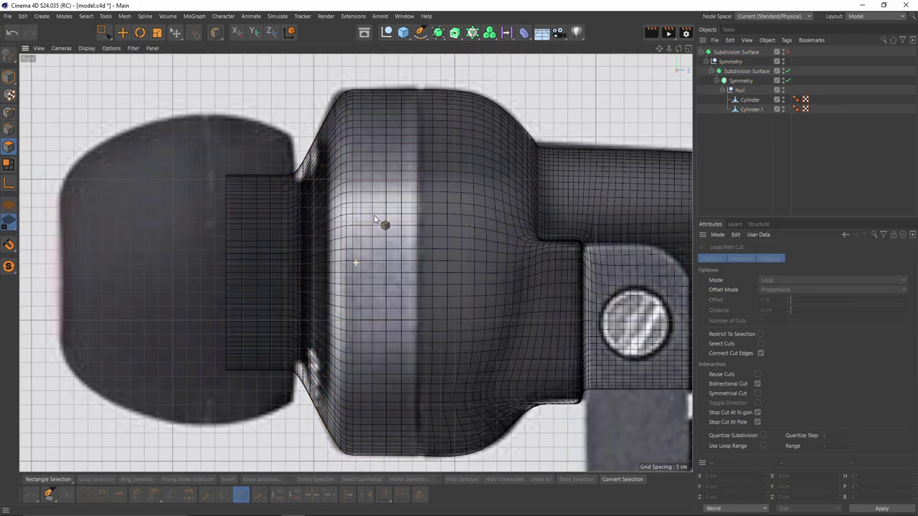
pyautogui.hotkey('ctrl', 'z')
pyautogui.press('q')
# Step: Scale the nozzle's two polygon loops down to about 64.6 cm in diameter
pyautogui.press('u')
pyautogui.press('l')
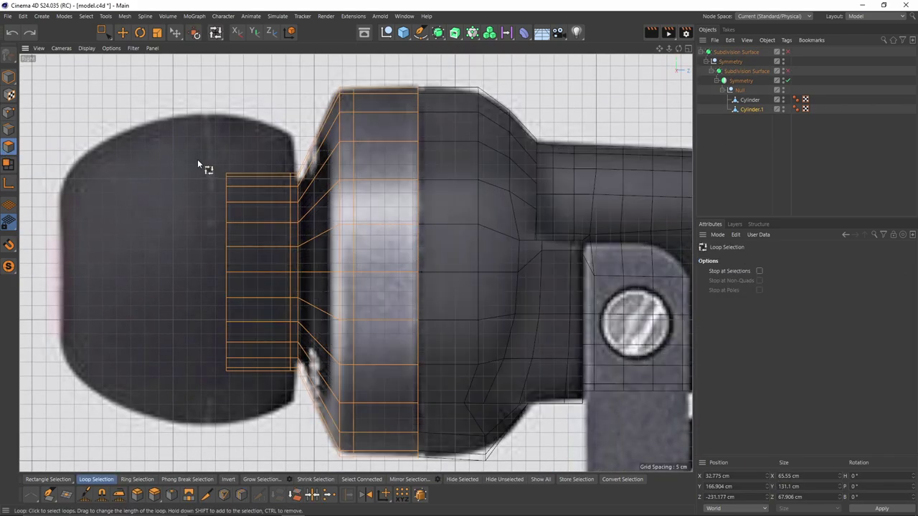
pyautogui.click(270, 340)
pyautogui.click(284, 227)
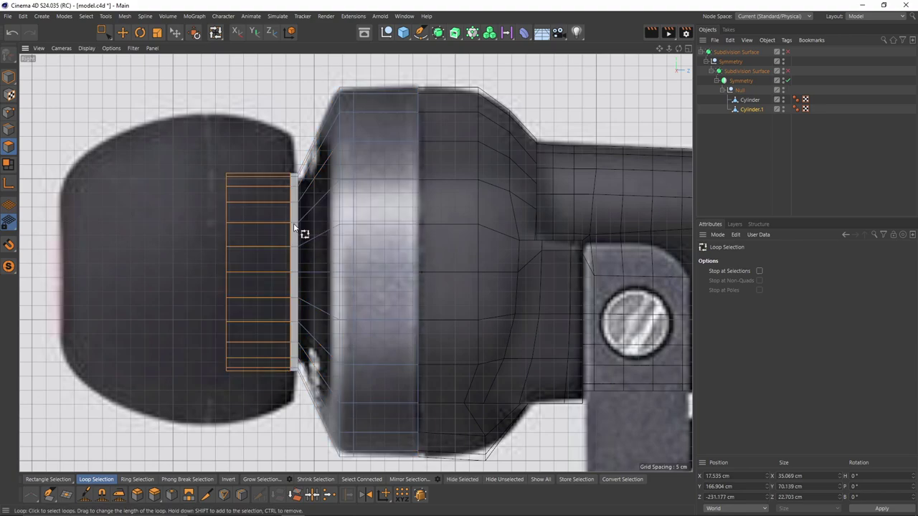
pyautogui.keyDown('shift'); pyautogui.click(295, 228); pyautogui.keyUp('shift')
pyautogui.press('t')
pyautogui.middleClick(263, 265)
pyautogui.middleClick(224, 215)
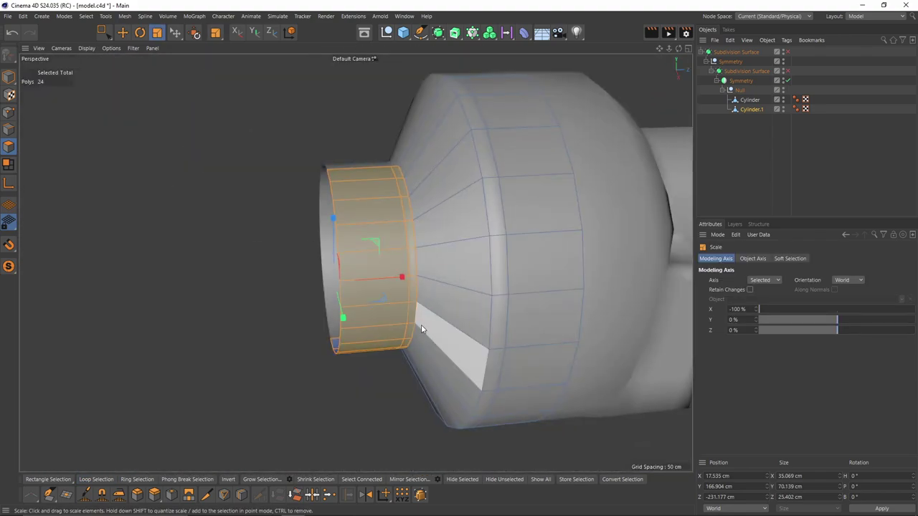
pyautogui.moveTo(419, 325); pyautogui.dragTo(383, 324)
# Step: Move the nozzle loops slightly back toward the housing in the Right view and check the smoothed result against the reference
pyautogui.middleClick(316, 337)
pyautogui.middleClick(192, 364)
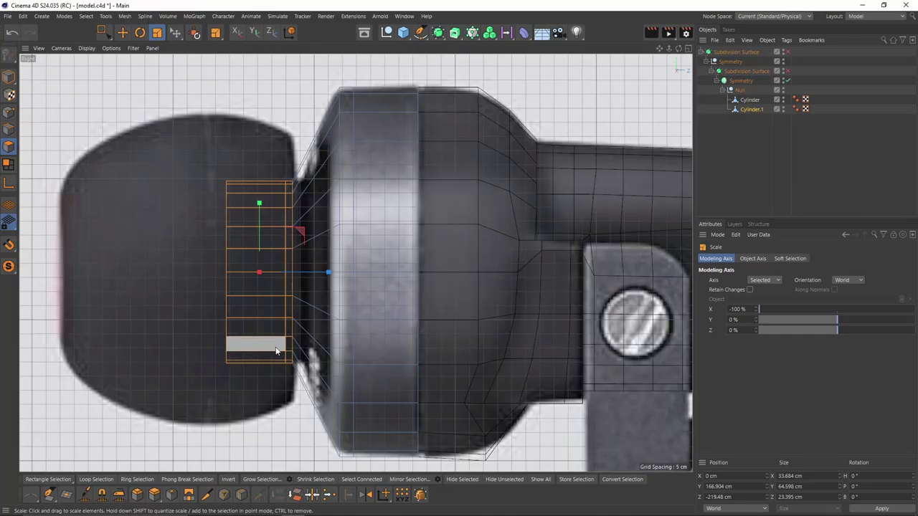
pyautogui.press('e')
pyautogui.moveTo(329, 271); pyautogui.dragTo(338, 269)
pyautogui.press('q')
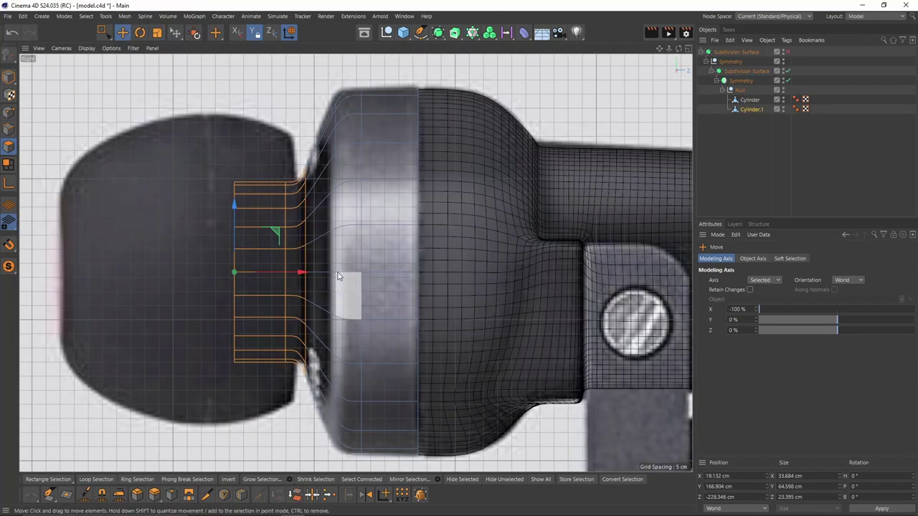
pyautogui.click(846, 134)
pyautogui.middleClick(295, 247)
pyautogui.middleClick(251, 191)
pyautogui.keyDown('alt'); pyautogui.moveTo(250, 192); pyautogui.dragTo(310, 241); pyautogui.keyUp('alt')
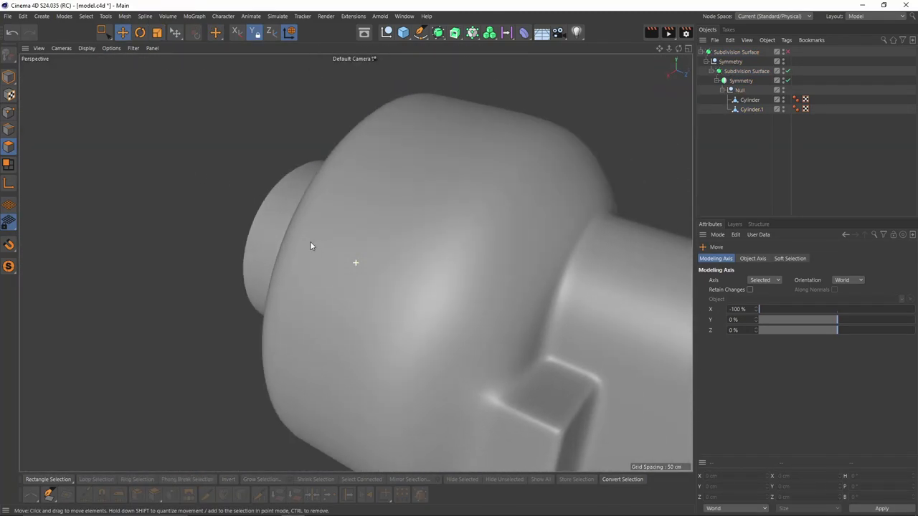
# Step: Extrude the front part's rear border loop inward to about 120.7 cm in diameter, forming a lip at the seam
pyautogui.press('q')
pyautogui.click(9, 130)
pyautogui.doubleClick(385, 216)
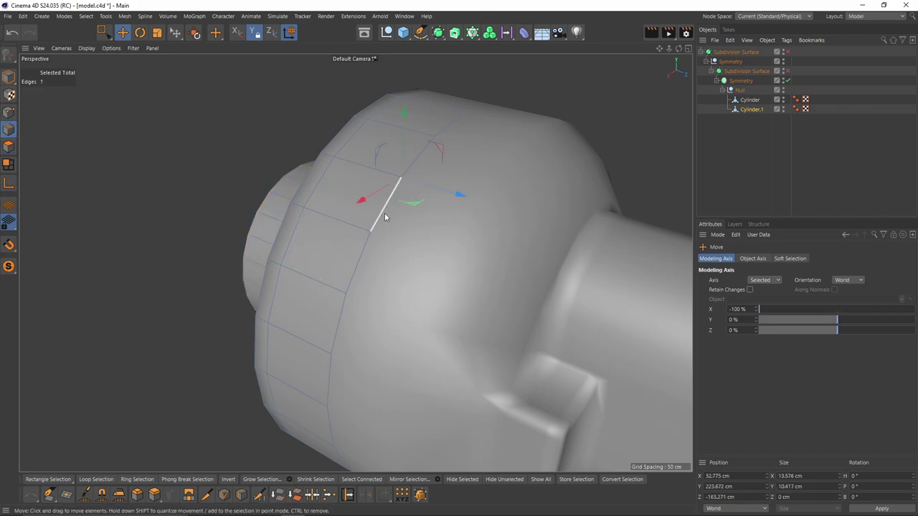
pyautogui.keyDown('alt'); pyautogui.moveTo(390, 262); pyautogui.dragTo(399, 215, button='middle'); pyautogui.keyUp('alt')
pyautogui.press('t')
pyautogui.moveTo(532, 333); pyautogui.dragTo(488, 326)
# Step: Add supporting edge loops on both sides of the front part's seam edge, at about 5.7% and 70.8% offset, and preview the smoothing
pyautogui.press('k')
pyautogui.press('l')
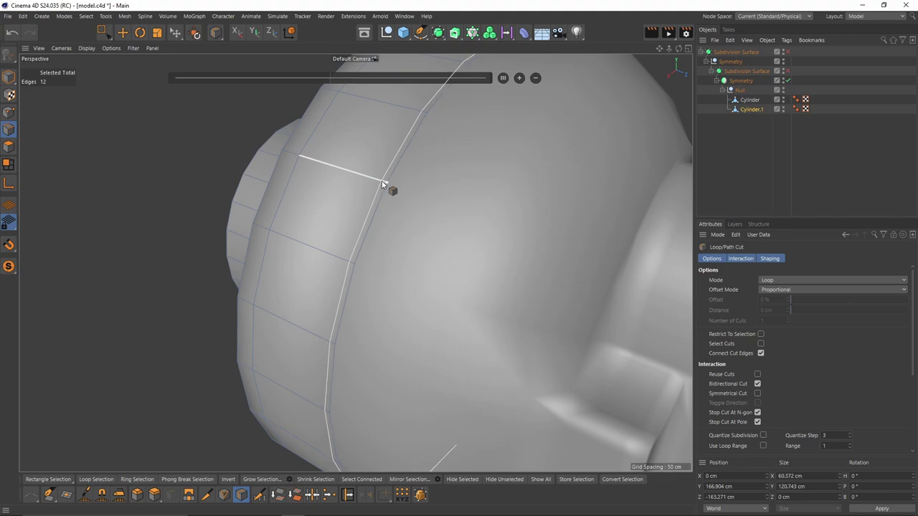
pyautogui.click(385, 184)
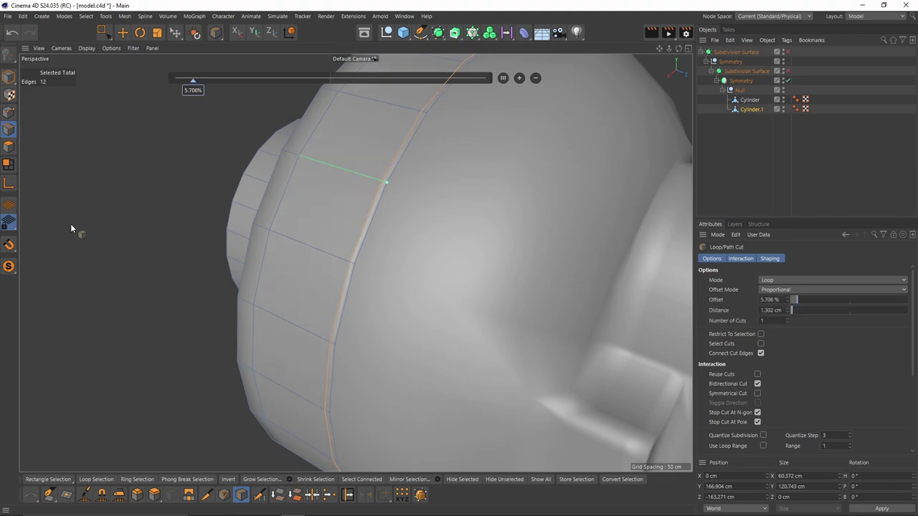
pyautogui.click(788, 81)
pyautogui.keyDown('alt'); pyautogui.moveTo(544, 163); pyautogui.dragTo(518, 147); pyautogui.keyUp('alt')
pyautogui.click(406, 193)
pyautogui.press('q')
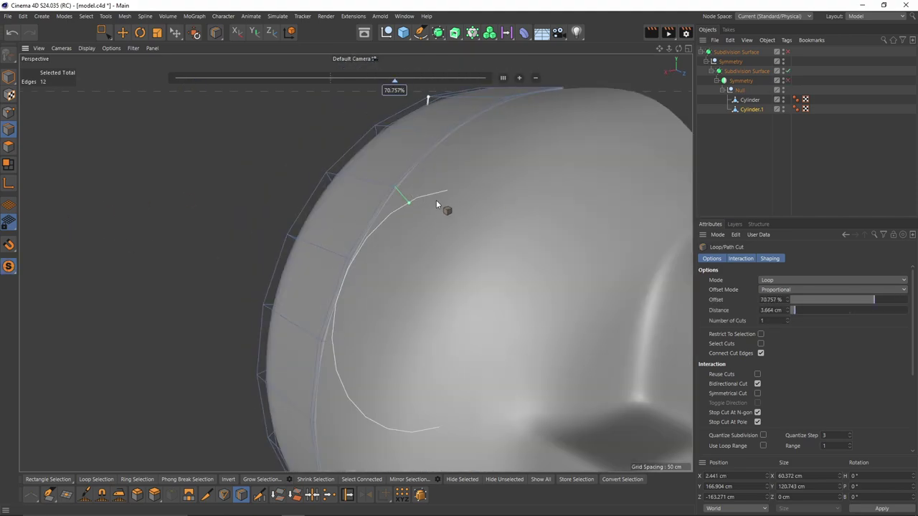
pyautogui.keyDown('alt'); pyautogui.moveTo(436, 201); pyautogui.dragTo(527, 188); pyautogui.keyUp('alt')
# Step: Isolate the rear housing object with its subdivision smoothing turned off
pyautogui.click(774, 101)
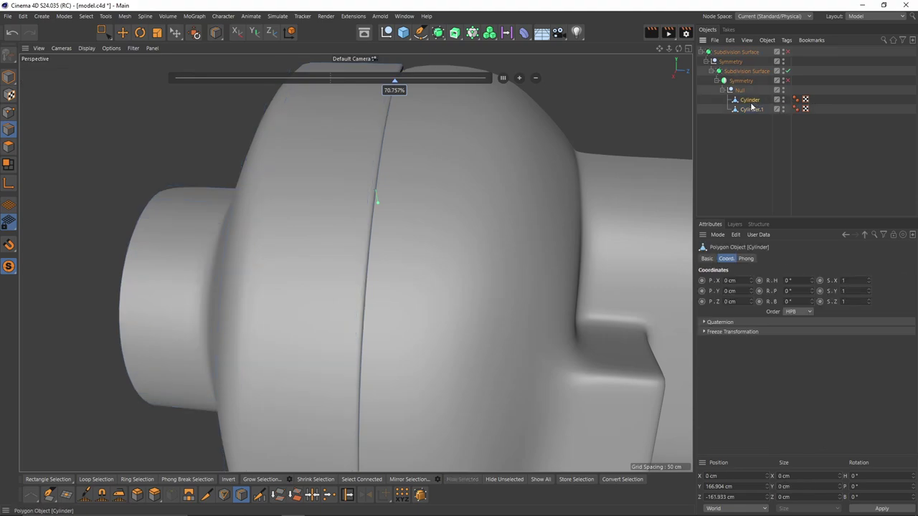
pyautogui.click(788, 73)
pyautogui.keyDown('alt'); pyautogui.moveTo(446, 206); pyautogui.dragTo(475, 207); pyautogui.keyUp('alt')
pyautogui.hotkey('alt', 's')
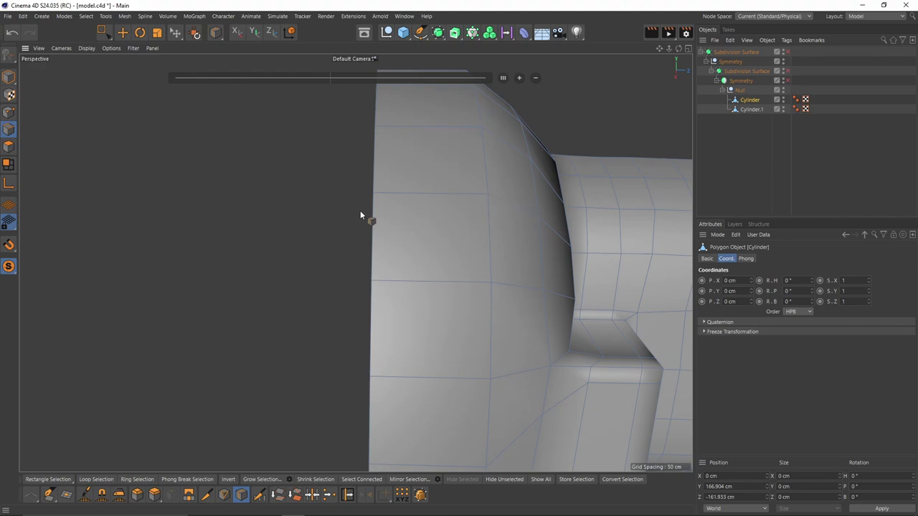
# Step: Extrude the rear housing's open front border loop inward to about 122.8 cm in diameter, forming a matching lip
pyautogui.scroll(-4, 360, 215)
pyautogui.keyDown('alt'); pyautogui.moveTo(360, 215); pyautogui.dragTo(466, 234); pyautogui.keyUp('alt')
pyautogui.press('e')
pyautogui.doubleClick(380, 225)
pyautogui.scroll(-2, 389, 234)
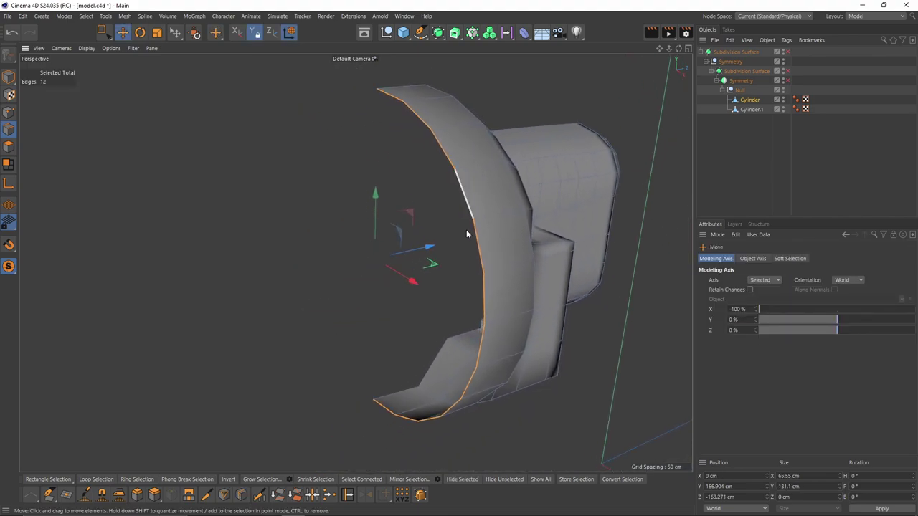
pyautogui.press('t')
pyautogui.keyDown('ctrl'); pyautogui.moveTo(533, 330); pyautogui.dragTo(500, 325); pyautogui.keyUp('ctrl')
# Step: Add a supporting edge loop beside the rear housing's front edge at 92.111% offset
pyautogui.press('k')
pyautogui.press('l')
pyautogui.scroll(2, 481, 224)
pyautogui.click(475, 212)
pyautogui.scroll(3, 470, 215)
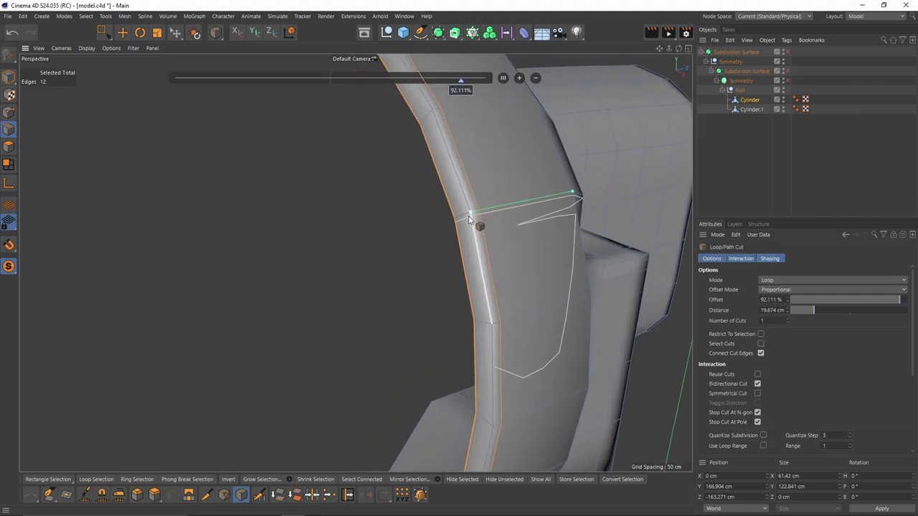
# Step: Add another supporting edge loop on the rear housing's lip and turn the inner symmetry back on to show the complete housing
pyautogui.click(464, 213)
pyautogui.press('q')
pyautogui.click(701, 165)
pyautogui.scroll(-6, 401, 233)
pyautogui.keyDown('alt'); pyautogui.moveTo(373, 240); pyautogui.dragTo(397, 250); pyautogui.keyUp('alt')
pyautogui.click(787, 81)
pyautogui.keyDown('alt'); pyautogui.moveTo(495, 240); pyautogui.dragTo(398, 248); pyautogui.keyUp('alt')
pyautogui.scroll(2, 460, 305)
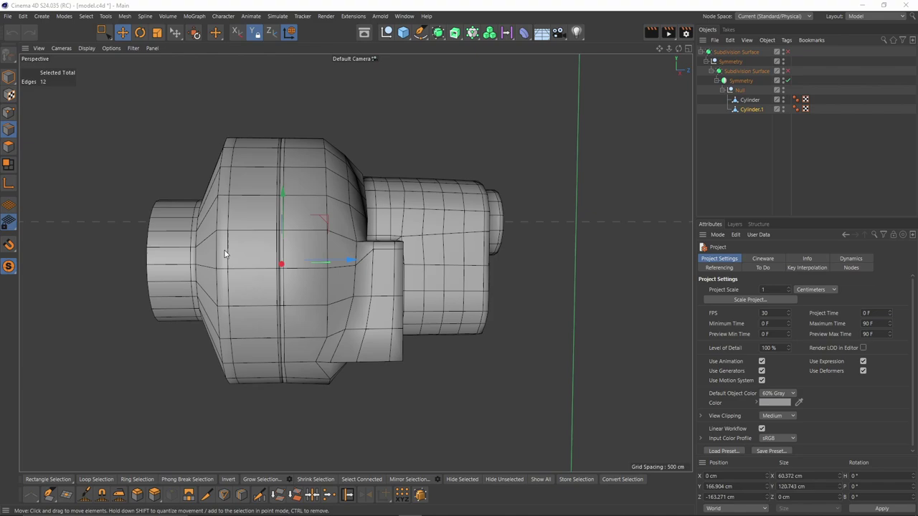
# Step: Add a Disc primitive and place it on the metal collar under the bracket arm in the side reference
pyautogui.scroll(2, 310, 285)
pyautogui.press('F3')
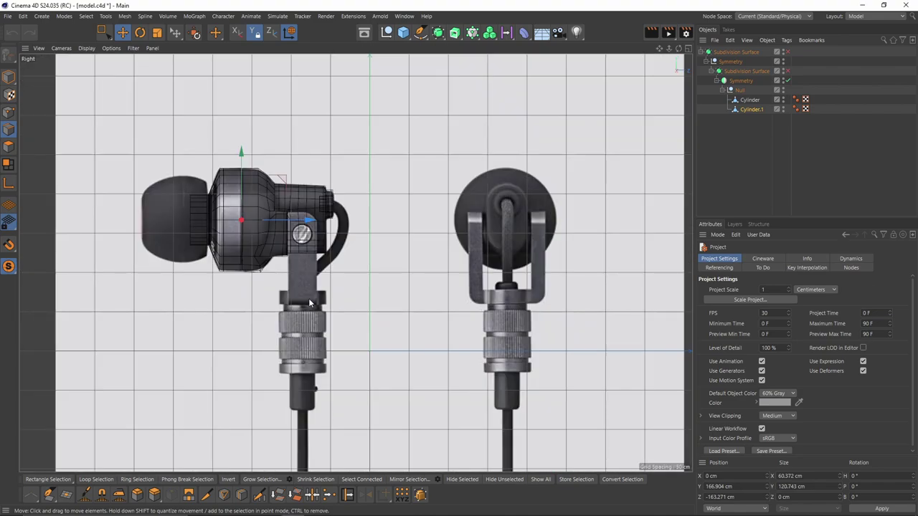
pyautogui.scroll(4, 289, 300)
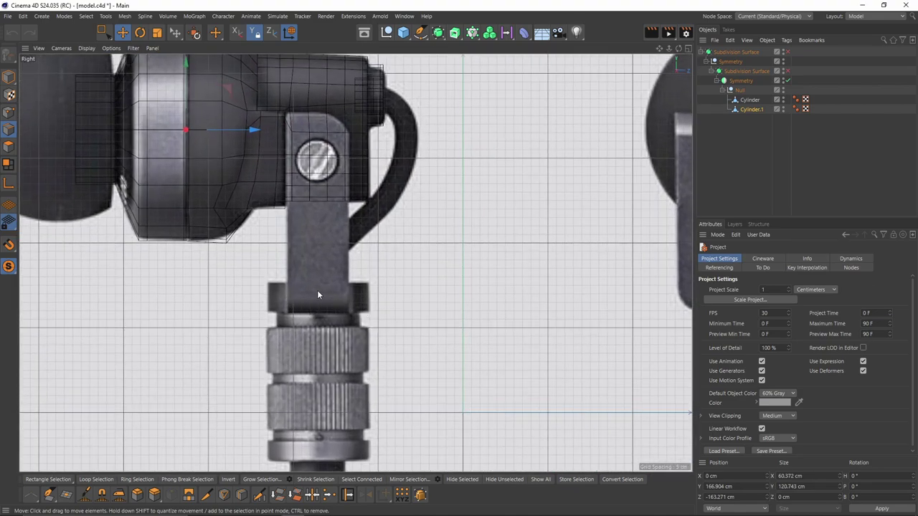
pyautogui.click(403, 32)
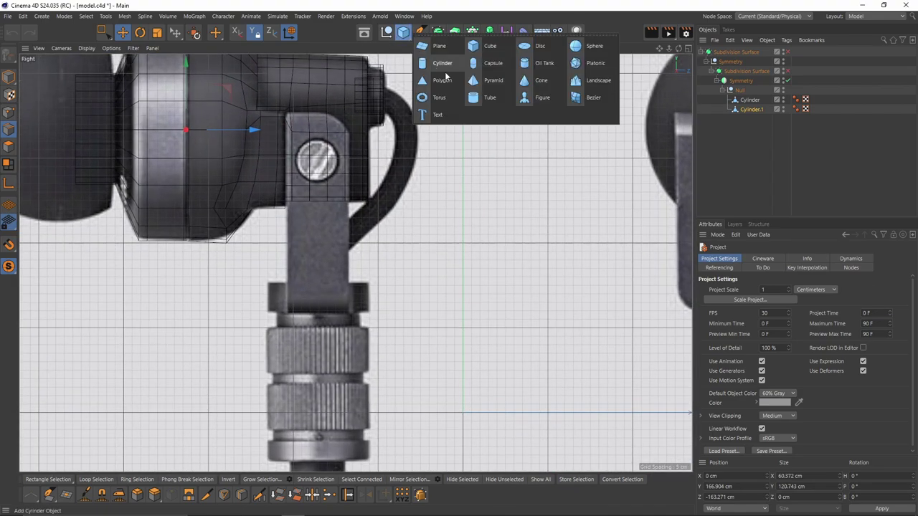
pyautogui.click(540, 50)
pyautogui.scroll(-2, 324, 265)
pyautogui.moveTo(483, 332); pyautogui.dragTo(367, 261)
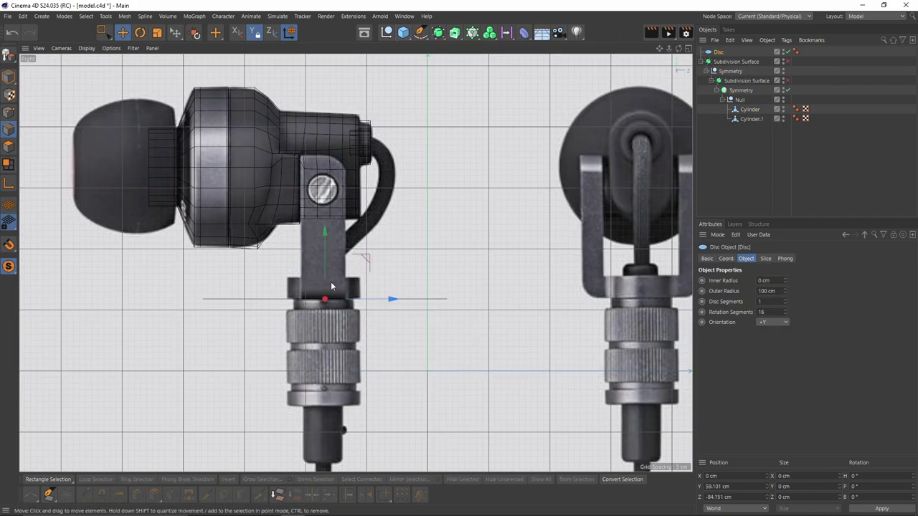
# Step: Scale the disc to the collar's width, about 30.2 cm outer radius, and align it with the collar's lower edge
pyautogui.scroll(2, 331, 273)
pyautogui.press('t')
pyautogui.moveTo(508, 348); pyautogui.dragTo(264, 395)
pyautogui.scroll(2, 275, 329)
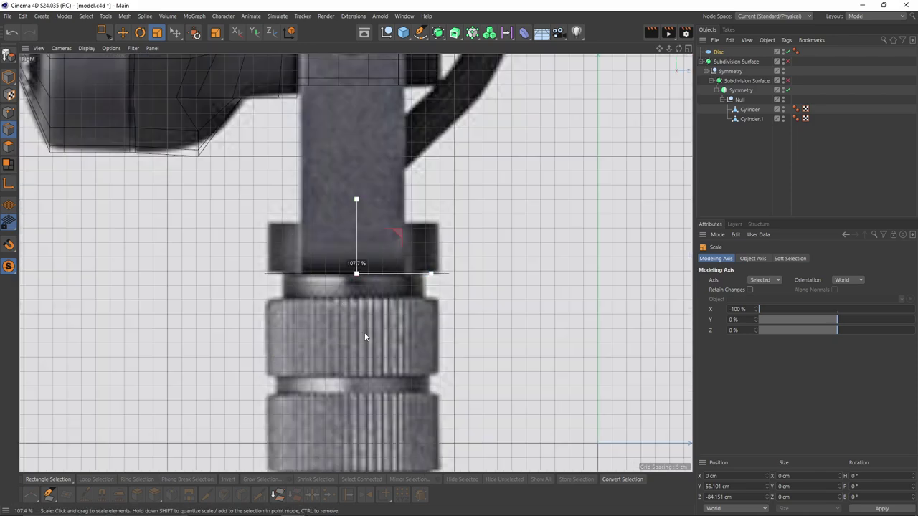
pyautogui.press('e')
pyautogui.moveTo(358, 237); pyautogui.dragTo(359, 231)
pyautogui.moveTo(418, 273); pyautogui.dragTo(414, 272)
pyautogui.press('t')
# Step: Set the disc to 24 rotation segments and make it editable
pyautogui.middleClick(445, 303)
pyautogui.middleClick(267, 245)
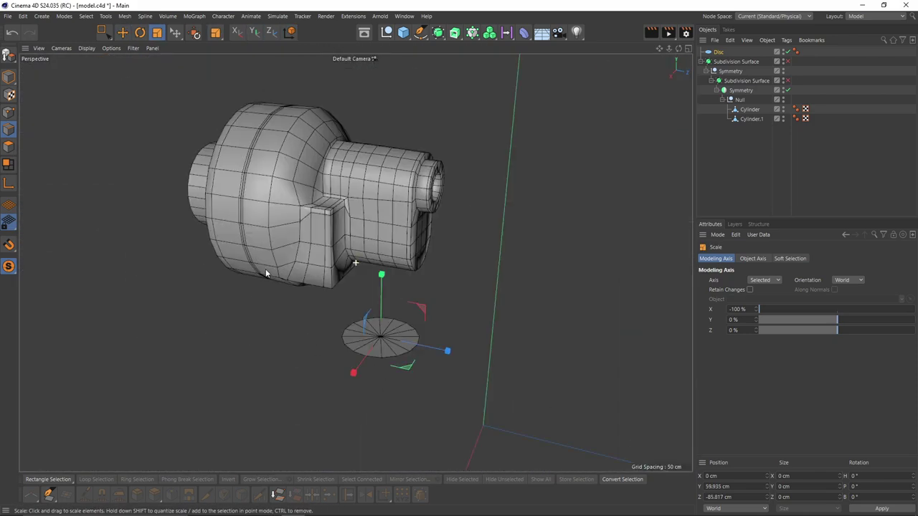
pyautogui.scroll(2, 502, 402)
pyautogui.click(721, 53)
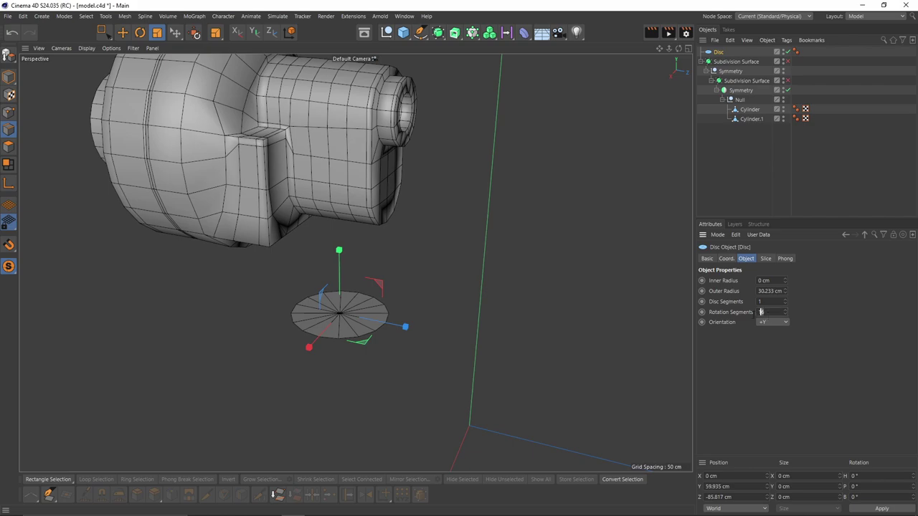
pyautogui.write('24')
pyautogui.press('Return')
pyautogui.press('F5')
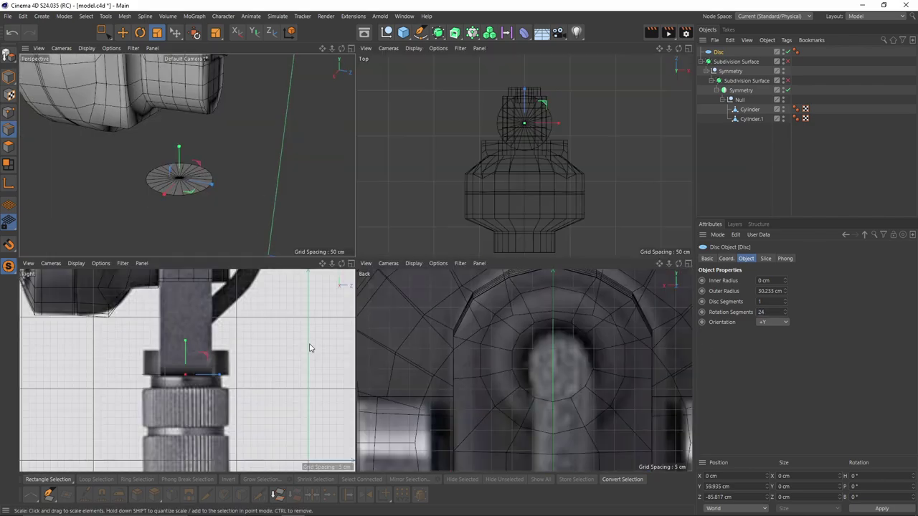
pyautogui.middleClick(283, 369)
pyautogui.press('c')
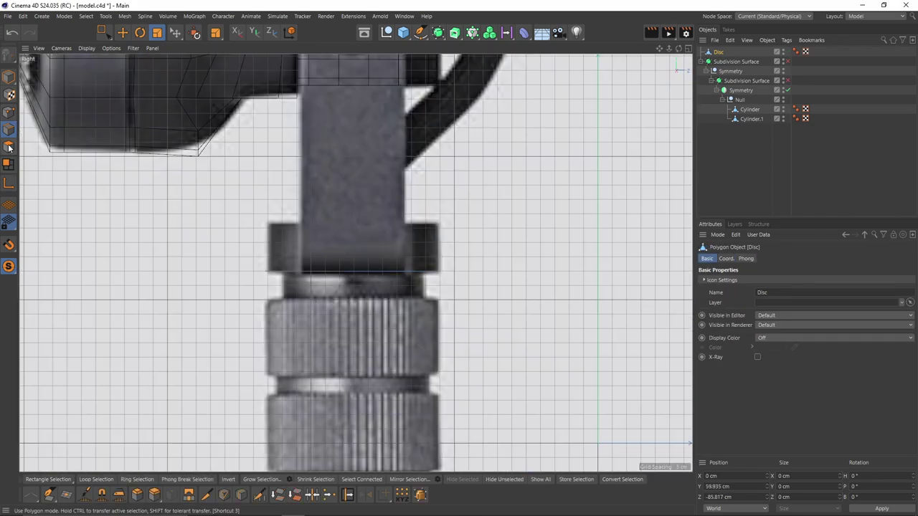
# Step: Extrude the disc's polygons upward 16.8 cm to match the collar's height in the reference
pyautogui.press('d')
pyautogui.moveTo(352, 298); pyautogui.dragTo(402, 298)
pyautogui.hotkey('ctrl', 'z')
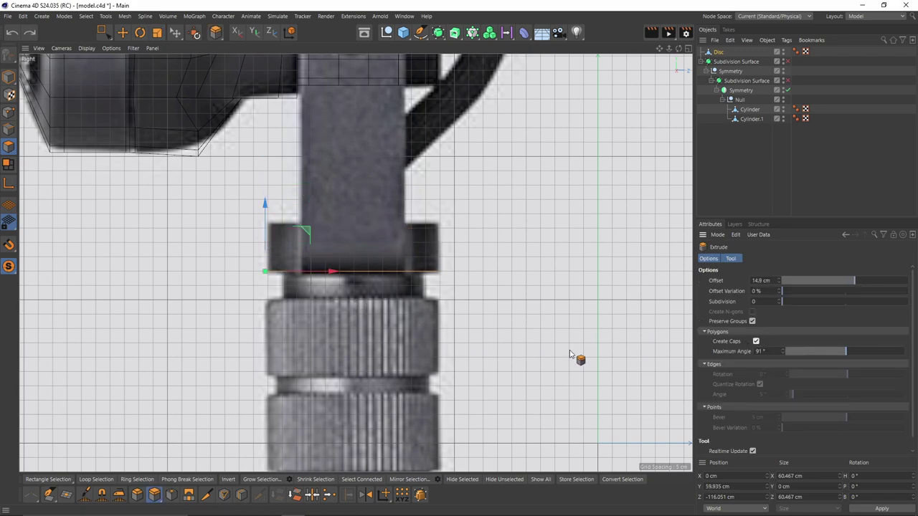
pyautogui.moveTo(570, 353); pyautogui.dragTo(563, 353)
pyautogui.press('F1')
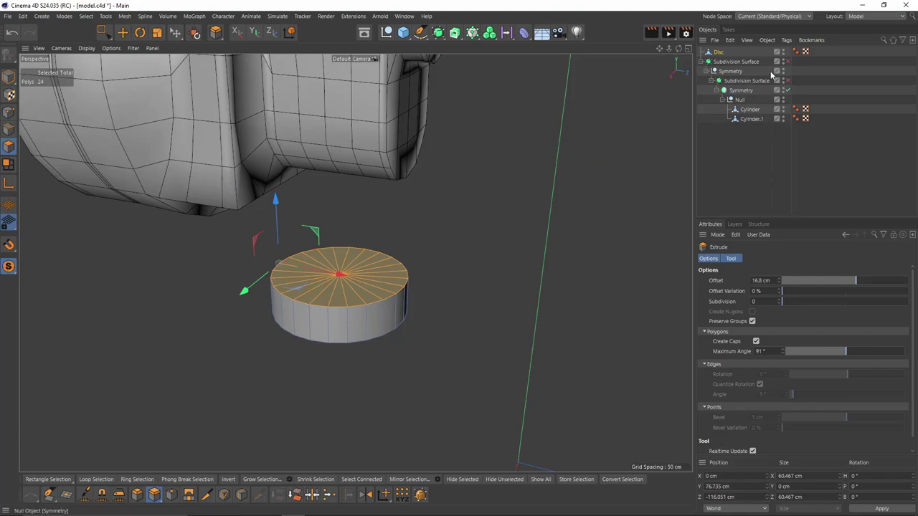
# Step: Delete the points of one half of the extruded disc on the negative X side
pyautogui.middleClick(434, 199)
pyautogui.middleClick(428, 199)
pyautogui.press('space')
pyautogui.click(9, 113)
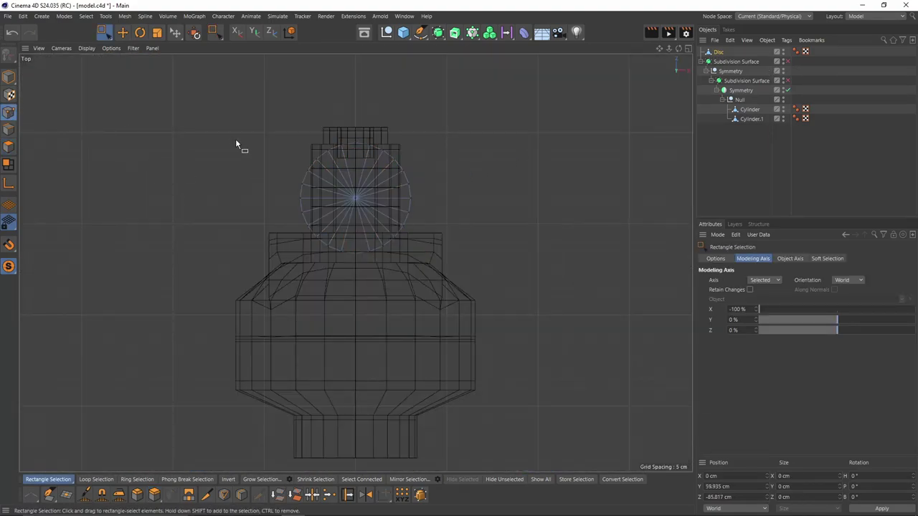
pyautogui.moveTo(259, 124); pyautogui.dragTo(344, 335)
pyautogui.scroll(3, 368, 164)
pyautogui.press('Delete')
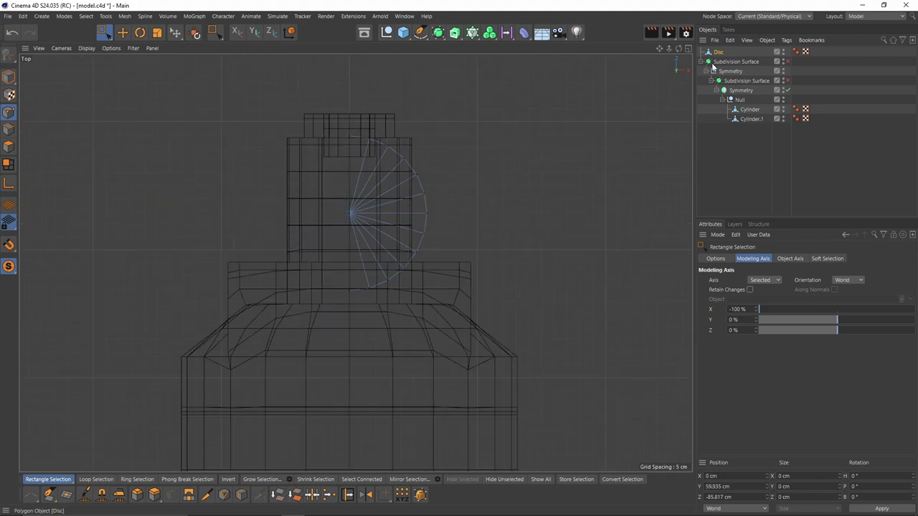
# Step: Nest the halved disc in the null with the cylinders so that it is mirrored by the symmetry
pyautogui.moveTo(746, 108); pyautogui.dragTo(744, 105)
pyautogui.press('F5')
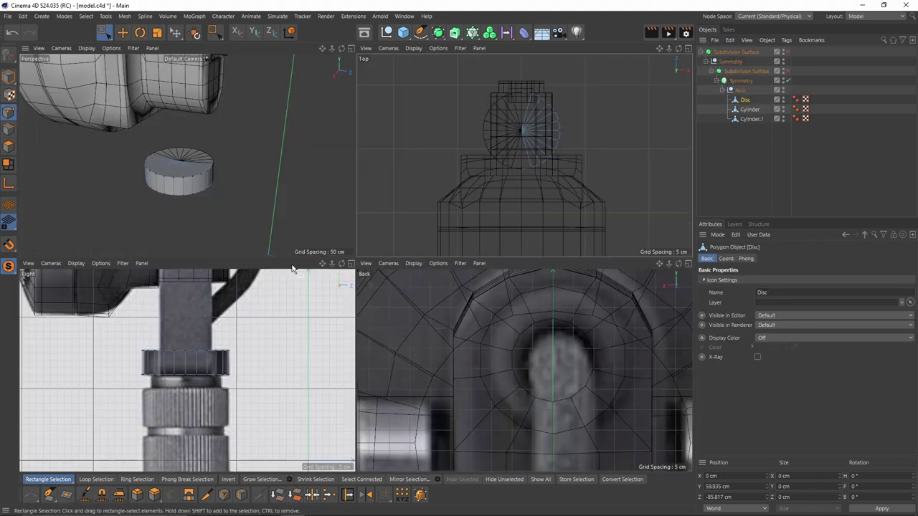
pyautogui.press('F1')
# Step: Select the six outer side polygons of the disc behind the bracket arm in the side reference
pyautogui.click(8, 163)
pyautogui.press('e')
pyautogui.press('F3')
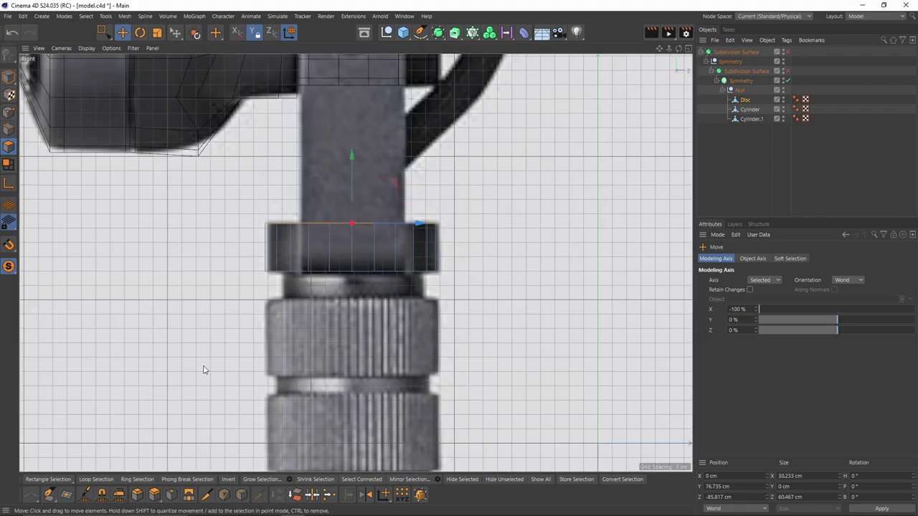
pyautogui.moveTo(309, 215)
pyautogui.mouseDown()
pyautogui.moveTo(361, 242)
pyautogui.moveTo(433, 237)
pyautogui.mouseUp()
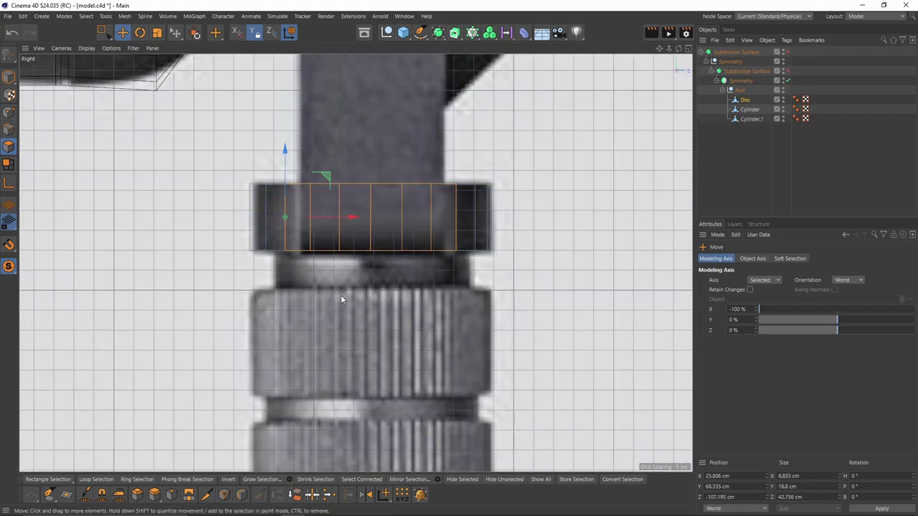
pyautogui.scroll(-5, 239, 186)
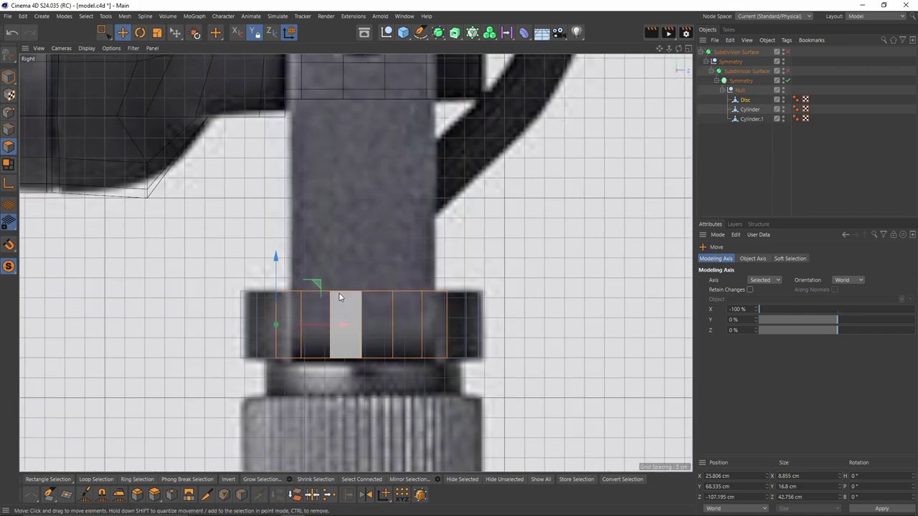
pyautogui.press('F5')
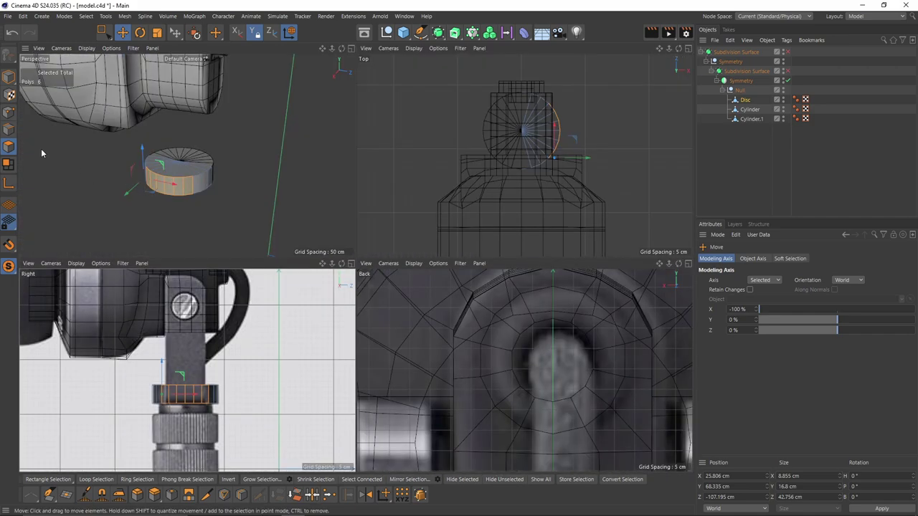
# Step: Slide the disc's vertical side edge about 1.54 cm to line up with the bracket arm's front border
pyautogui.click(8, 130)
pyautogui.scroll(3, 206, 418)
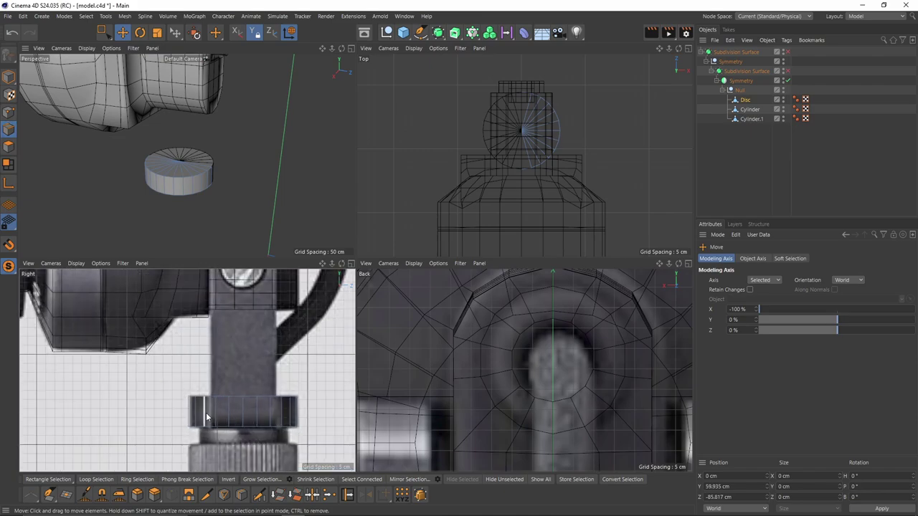
pyautogui.click(212, 418)
pyautogui.press('m')
pyautogui.press('o')
pyautogui.scroll(3, 213, 418)
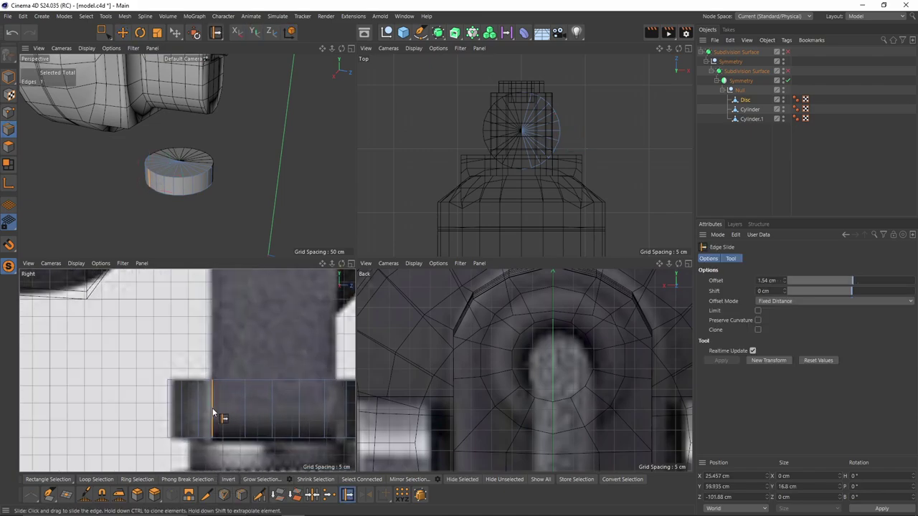
pyautogui.keyDown('alt'); pyautogui.moveTo(314, 404); pyautogui.dragTo(246, 399, button='middle'); pyautogui.keyUp('alt')
# Step: Slide the opposite vertical side edge about 3.516 cm to meet the bracket arm's rear border
pyautogui.press('e')
pyautogui.click(255, 416)
pyautogui.press('m')
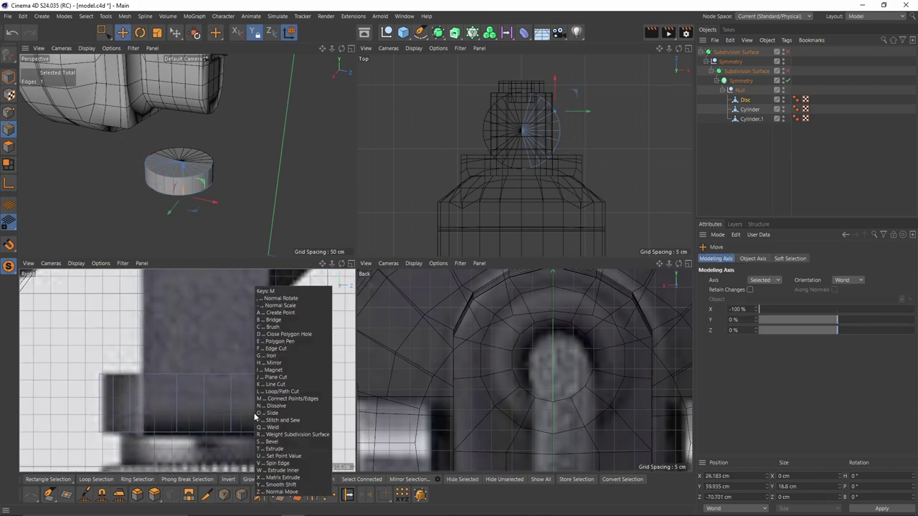
pyautogui.press('o')
pyautogui.moveTo(255, 417); pyautogui.dragTo(265, 416)
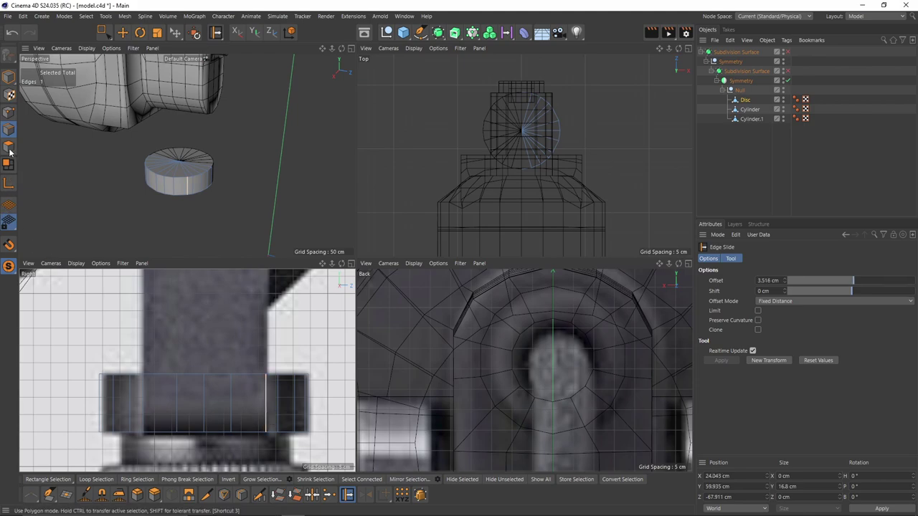
# Step: Extrude the four side polygons between the slid edges outward and flatten them at the arm's outer face, about X 46.575 cm
pyautogui.click(9, 146)
pyautogui.press('e')
pyautogui.keyDown('ctrl'); pyautogui.click(272, 415); pyautogui.keyUp('ctrl')
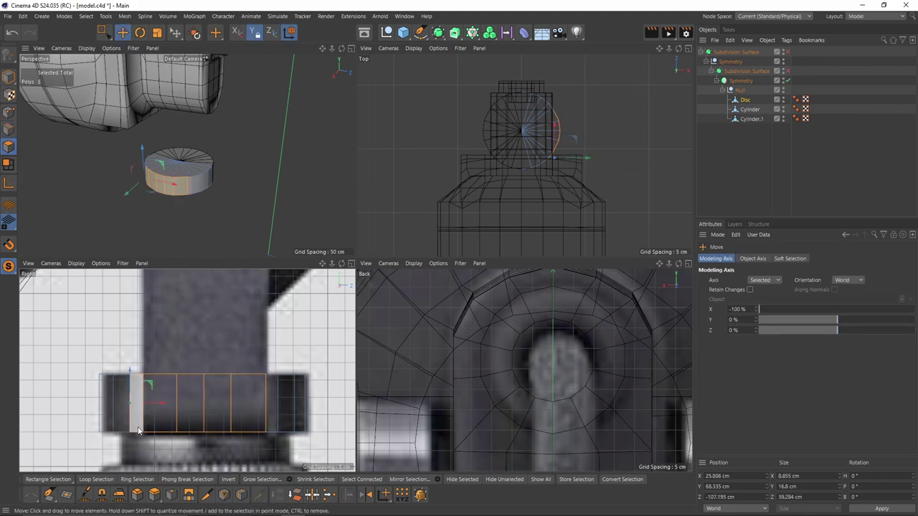
pyautogui.keyDown('ctrl'); pyautogui.click(137, 426); pyautogui.keyUp('ctrl')
pyautogui.scroll(-4, 497, 385)
pyautogui.middleClick(496, 388)
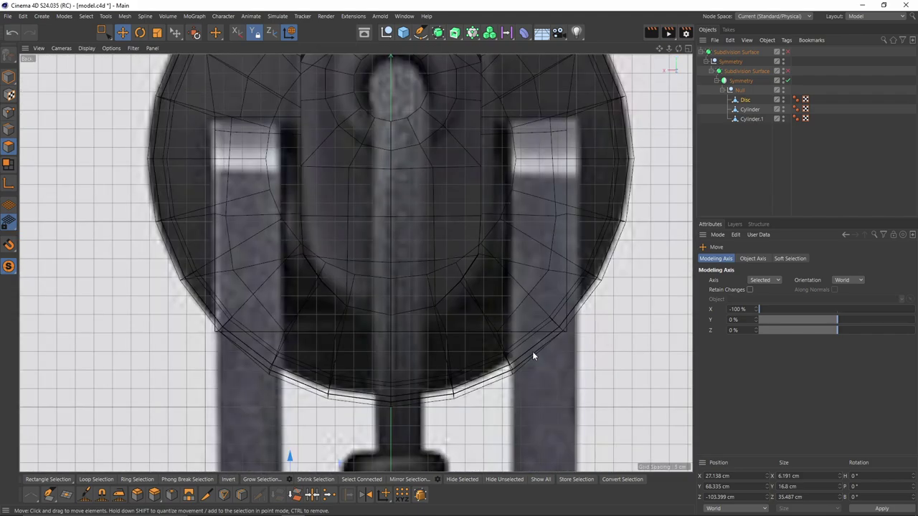
pyautogui.scroll(-5, 532, 352)
pyautogui.scroll(2, 368, 317)
pyautogui.moveTo(373, 313); pyautogui.dragTo(338, 315)
pyautogui.press('t')
pyautogui.press('e')
pyautogui.middleClick(338, 313)
pyautogui.middleClick(316, 249)
# Step: Cut an edge loop across the extruded arm stub, close to the round collar
pyautogui.keyDown('alt'); pyautogui.moveTo(317, 251); pyautogui.dragTo(324, 274); pyautogui.keyUp('alt')
pyautogui.rightClick(324, 274)
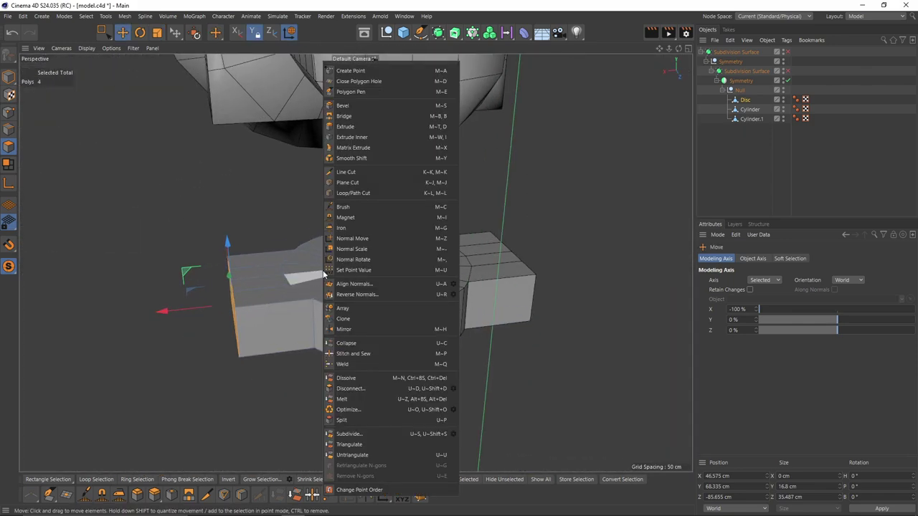
pyautogui.click(372, 191)
pyautogui.press('e')
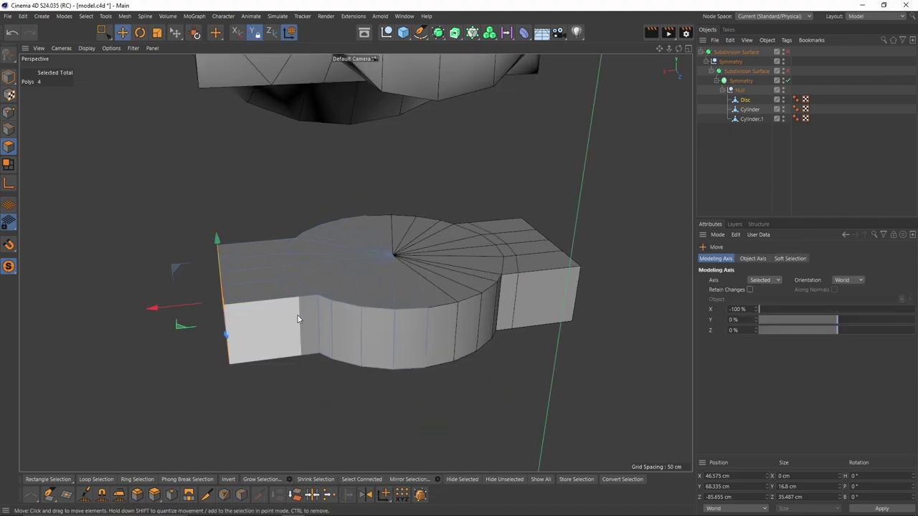
# Step: Flatten the new edge loop along X and move it slightly outward from the collar
pyautogui.press('Return')
pyautogui.press('t')
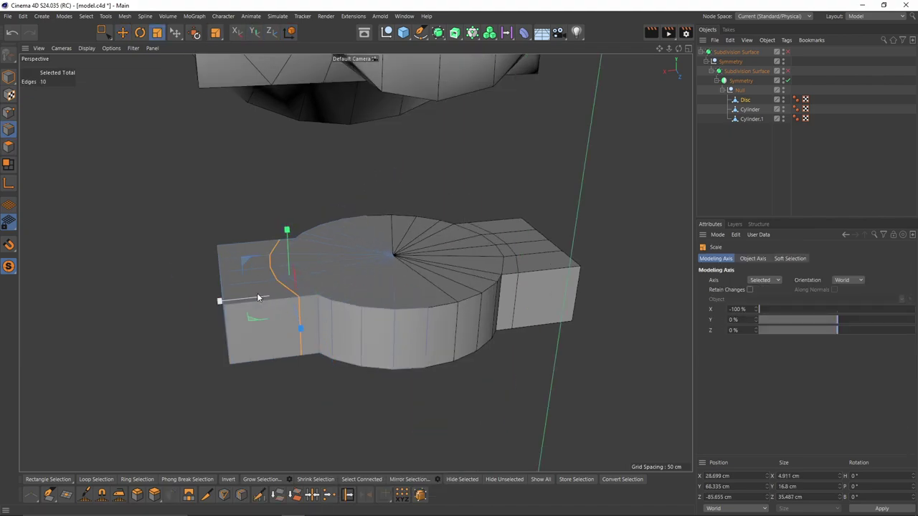
pyautogui.moveTo(279, 287); pyautogui.dragTo(294, 282)
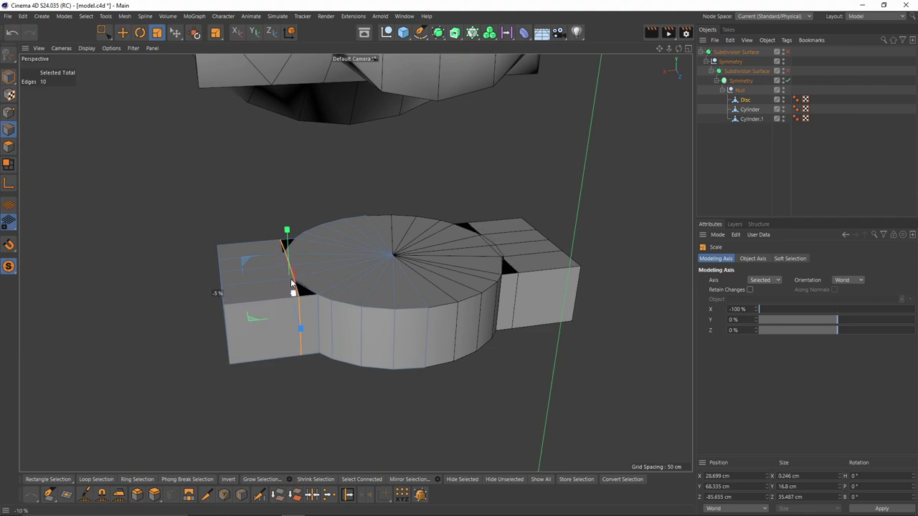
pyautogui.press('e')
pyautogui.moveTo(251, 301); pyautogui.dragTo(244, 300)
# Step: Extrude the four top polygons of the arm stub up to the bracket's top, about Y 176.883 cm
pyautogui.press('Return')
pyautogui.moveTo(246, 251); pyautogui.dragTo(249, 301)
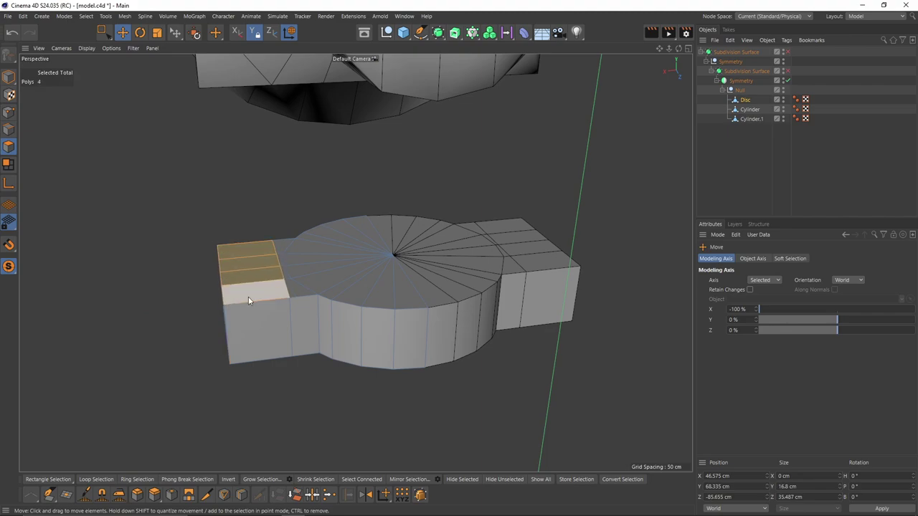
pyautogui.press('F5')
pyautogui.middleClick(428, 262)
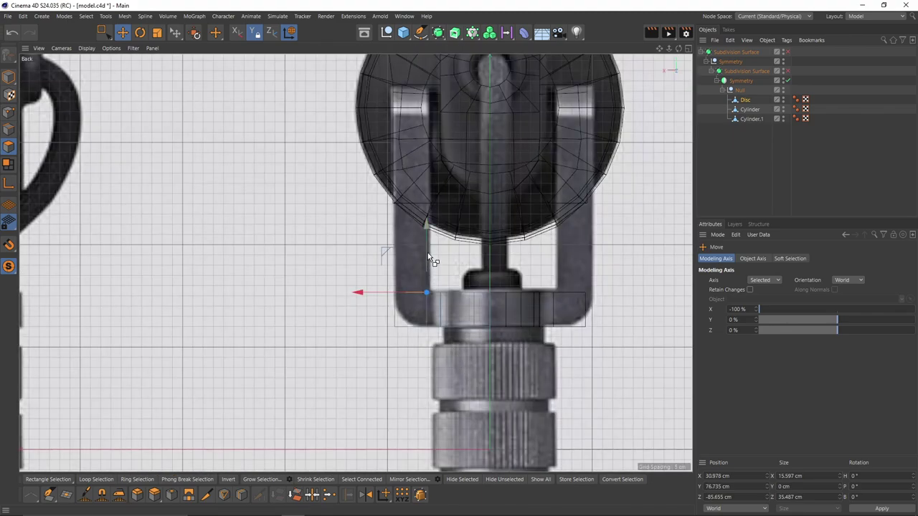
pyautogui.moveTo(429, 255); pyautogui.dragTo(445, 48)
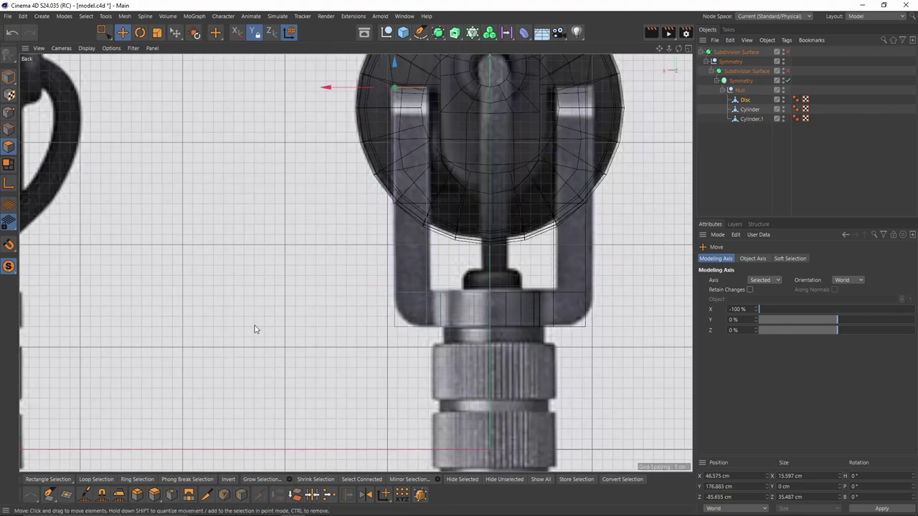
# Step: Shift the arm's inner points to about X 30.26 cm to match the reference's inner border
pyautogui.click(8, 112)
pyautogui.press('0')
pyautogui.moveTo(416, 79); pyautogui.dragTo(435, 345)
pyautogui.scroll(3, 430, 237)
pyautogui.moveTo(366, 172); pyautogui.dragTo(369, 171)
pyautogui.keyDown('alt'); pyautogui.moveTo(251, 301); pyautogui.dragTo(272, 237, button='middle'); pyautogui.keyUp('alt')
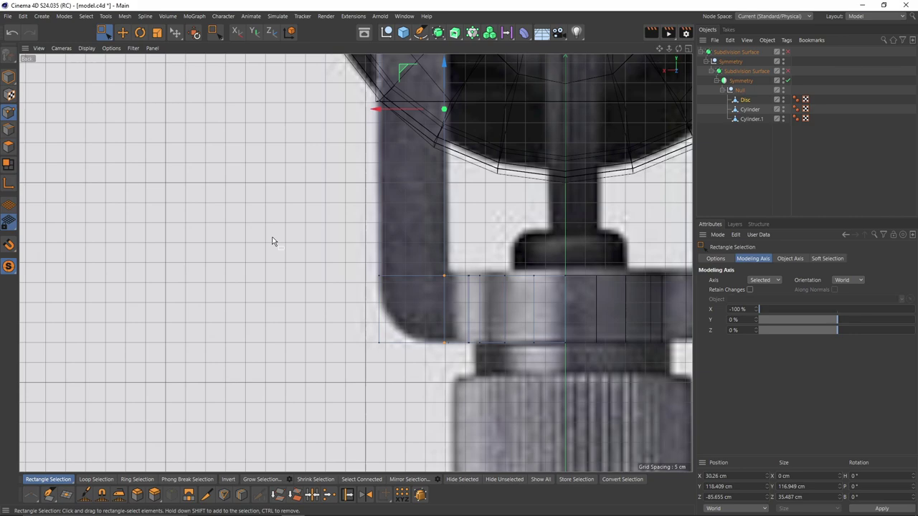
# Step: Bevel the lower outer corner edge of the bracket arm with a 10.2 cm offset and 1 subdivision
pyautogui.click(3, 131)
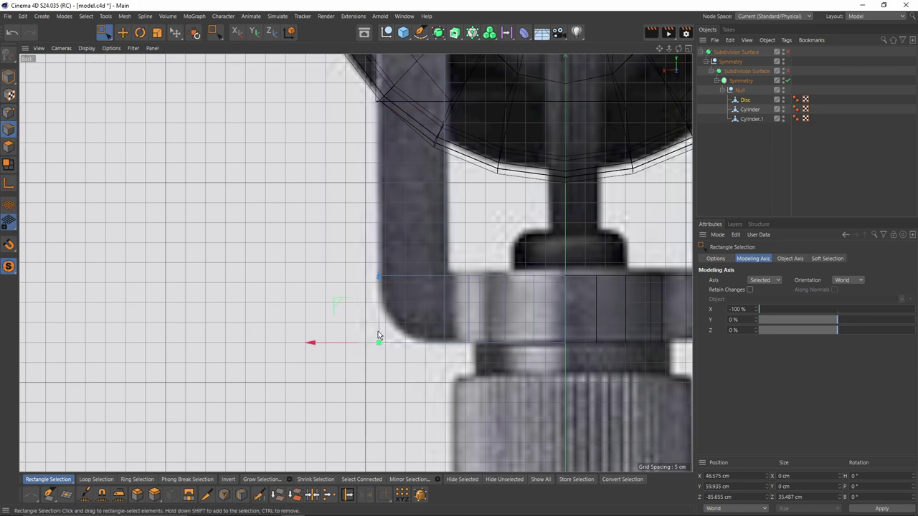
pyautogui.press('m')
pyautogui.press('s')
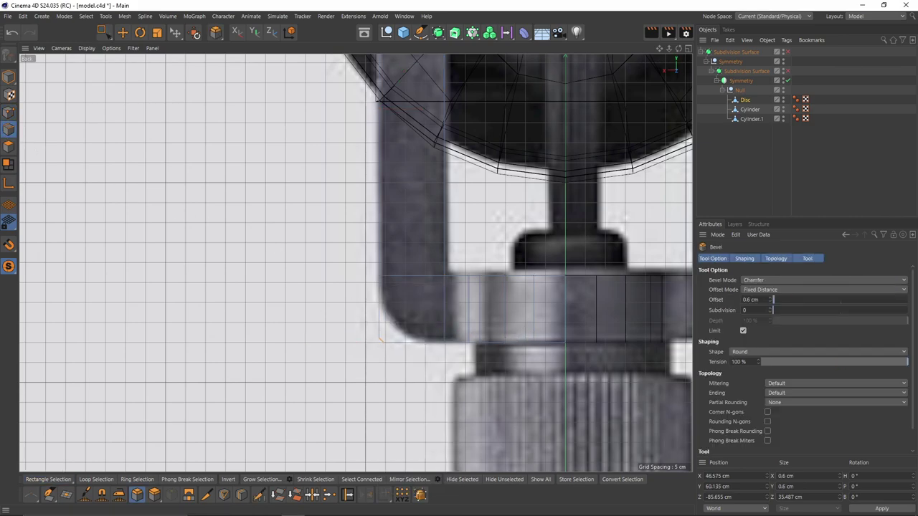
pyautogui.click(769, 307)
pyautogui.middleClick(381, 315)
pyautogui.middleClick(310, 240)
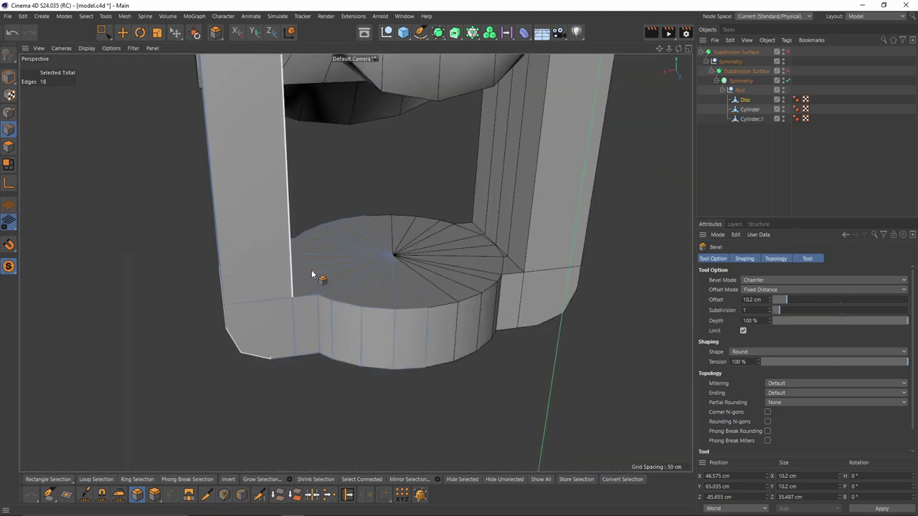
pyautogui.keyDown('alt'); pyautogui.moveTo(311, 269); pyautogui.dragTo(365, 253); pyautogui.keyUp('alt')
pyautogui.keyDown('alt'); pyautogui.moveTo(365, 254); pyautogui.dragTo(431, 301, button='middle'); pyautogui.keyUp('alt')
pyautogui.keyDown('alt'); pyautogui.moveTo(430, 300); pyautogui.dragTo(309, 305); pyautogui.keyUp('alt')
# Step: Lower the arm's rear top corner points to follow the reference's rounded corner, placing the adjacent points at about Y 176.02 cm
pyautogui.middleClick(287, 315)
pyautogui.middleClick(256, 327)
pyautogui.keyDown('alt'); pyautogui.moveTo(470, 168); pyautogui.dragTo(353, 415, button='middle'); pyautogui.keyUp('alt')
pyautogui.scroll(-5, 353, 416)
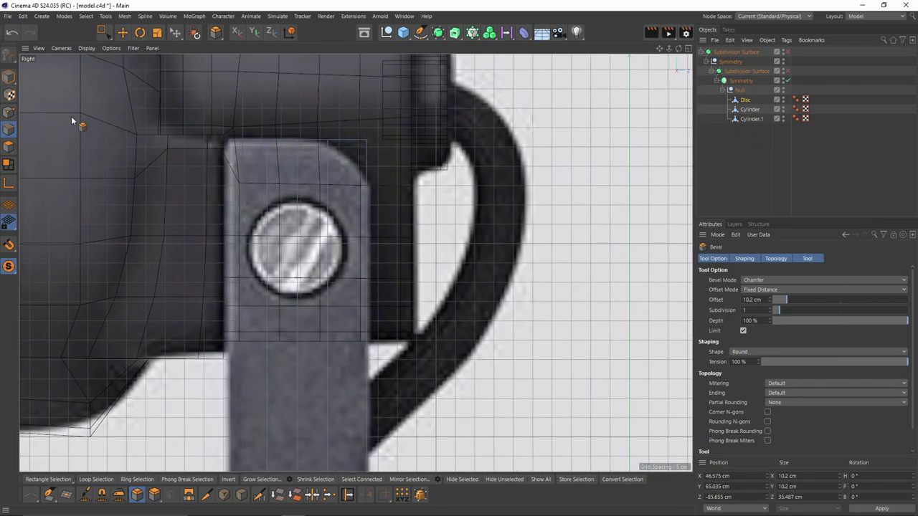
pyautogui.click(9, 112)
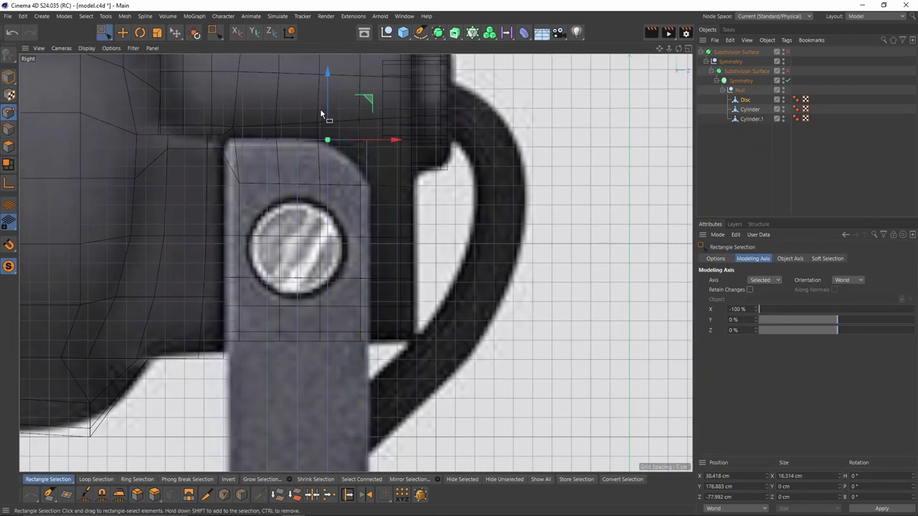
pyautogui.moveTo(327, 100); pyautogui.dragTo(382, 154)
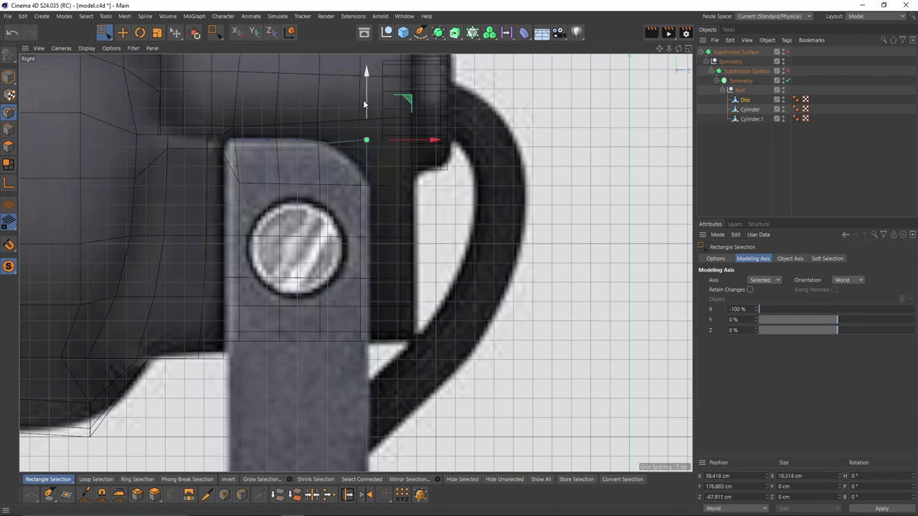
pyautogui.moveTo(319, 134); pyautogui.dragTo(345, 180)
# Step: Shift the arm's rear inner column of points, top and bottom together, to about Z -76.1 cm
pyautogui.keyDown('alt'); pyautogui.moveTo(298, 324); pyautogui.dragTo(319, 201, button='middle'); pyautogui.keyUp('alt')
pyautogui.scroll(-2, 319, 201)
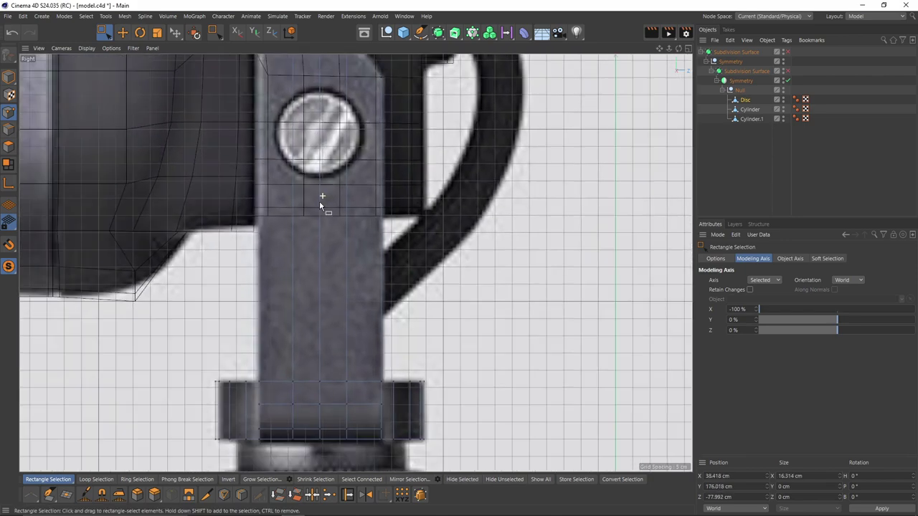
pyautogui.keyDown('shift'); pyautogui.moveTo(333, 352); pyautogui.dragTo(348, 433); pyautogui.keyUp('shift')
pyautogui.keyDown('alt'); pyautogui.moveTo(374, 323); pyautogui.dragTo(365, 409, button='middle'); pyautogui.keyUp('alt')
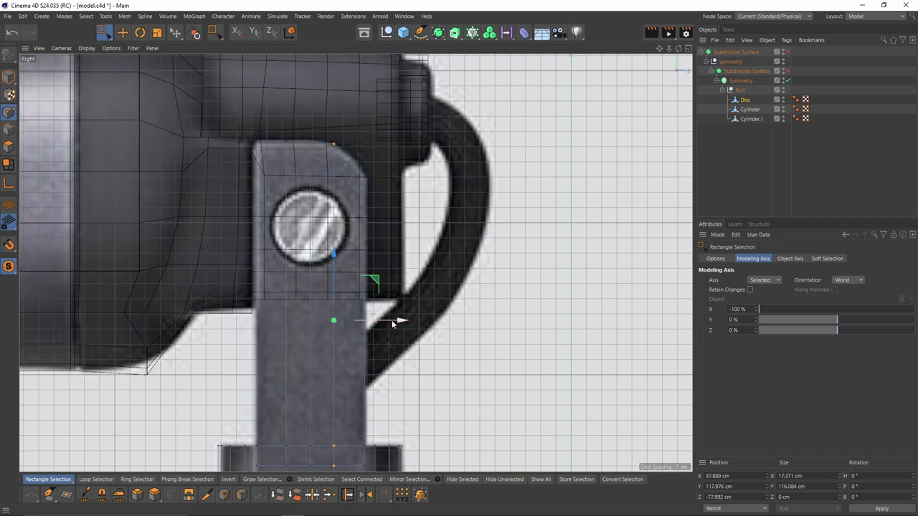
pyautogui.moveTo(393, 323); pyautogui.dragTo(398, 324)
# Step: Shift the arm's front inner column of points along its full height to about Z -95 cm
pyautogui.keyDown('alt'); pyautogui.moveTo(339, 264); pyautogui.dragTo(371, 213, button='middle'); pyautogui.keyUp('alt')
pyautogui.scroll(-2, 371, 213)
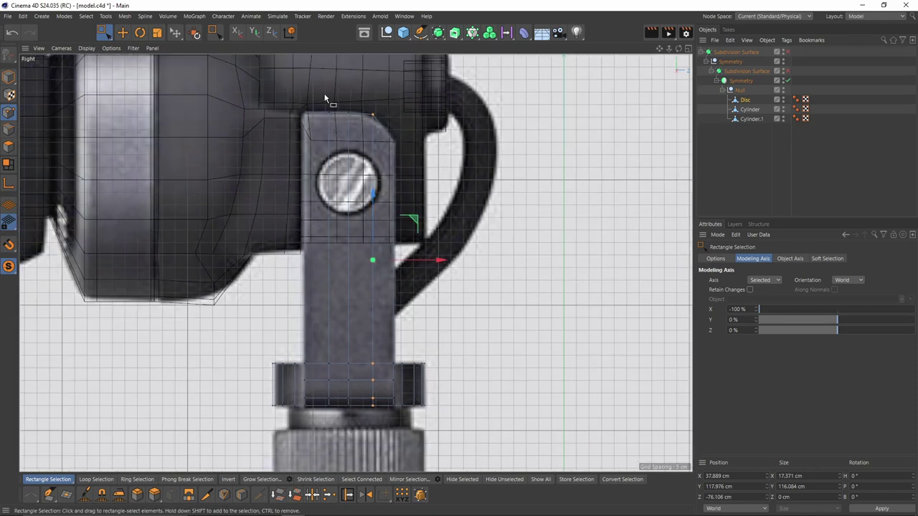
pyautogui.moveTo(323, 95); pyautogui.dragTo(332, 446)
pyautogui.moveTo(385, 258); pyautogui.dragTo(382, 256)
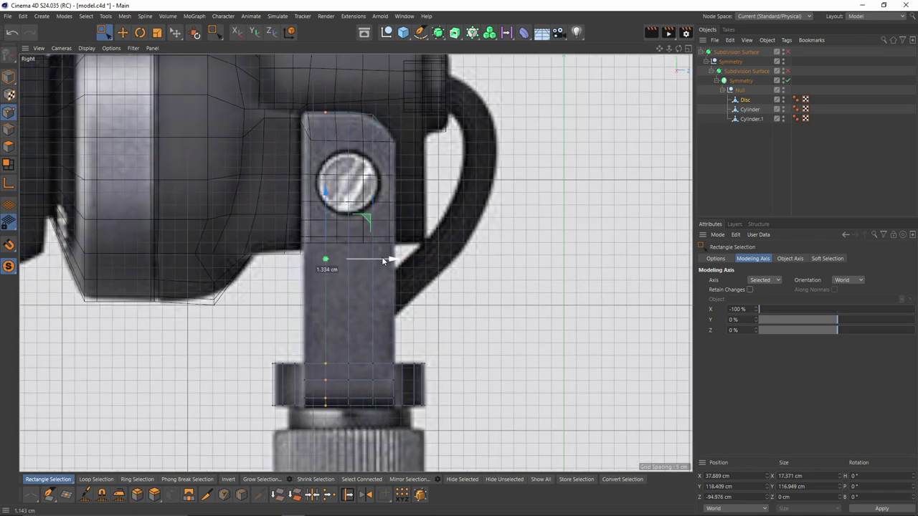
pyautogui.scroll(-3, 413, 191)
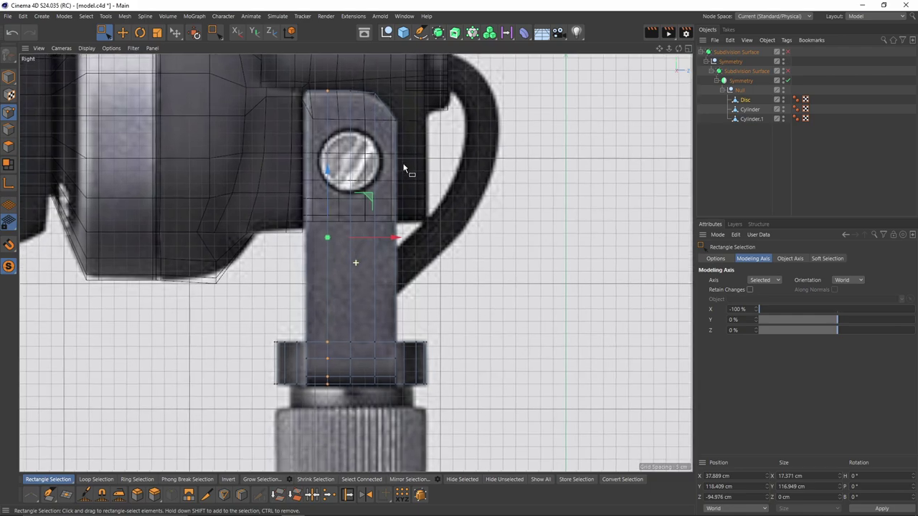
# Step: Check the shape of the bracket and housing in perspective with subdivision smoothing switched on and off
pyautogui.middleClick(410, 172)
pyautogui.middleClick(260, 189)
pyautogui.keyDown('alt'); pyautogui.moveTo(287, 245); pyautogui.dragTo(446, 226); pyautogui.keyUp('alt')
pyautogui.press('q')
pyautogui.press('q')
pyautogui.press('q')
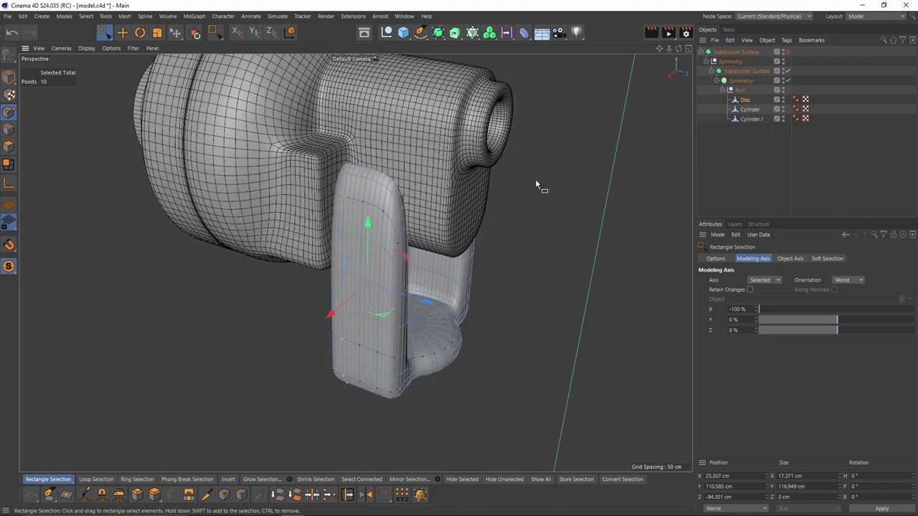
pyautogui.press('q')
pyautogui.press('q')
# Step: Move the inner Subdivision Surface out of its parents, delete the outer Subdivision Surface with its Symmetry, and select the Disc object
pyautogui.click(711, 71)
pyautogui.moveTo(732, 71); pyautogui.dragTo(722, 99)
pyautogui.click(727, 52)
pyautogui.press('Delete')
pyautogui.click(702, 53)
pyautogui.click(731, 82)
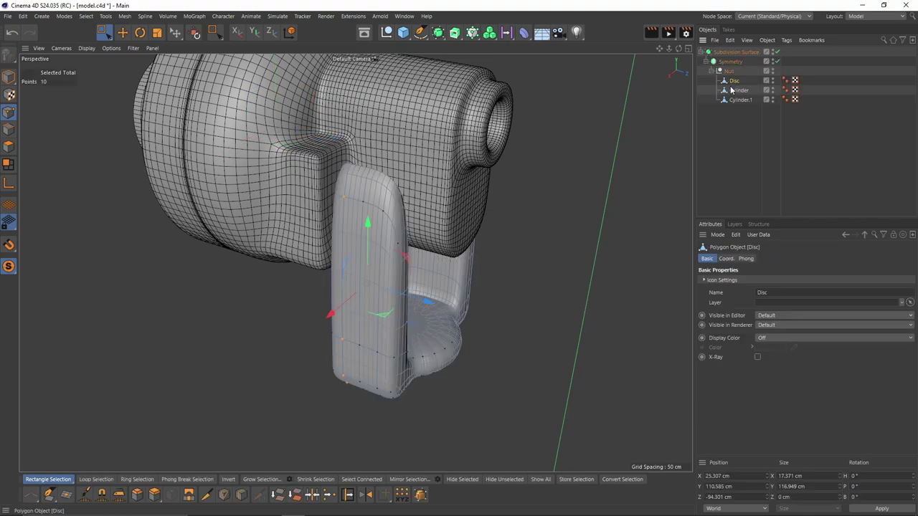
# Step: Hide the Cylinder and Cylinder.1 objects in the viewport to isolate the bracket
pyautogui.press('q')
pyautogui.keyDown('alt'); pyautogui.moveTo(363, 211); pyautogui.dragTo(237, 199); pyautogui.keyUp('alt')
pyautogui.keyDown('alt'); pyautogui.moveTo(355, 261); pyautogui.dragTo(460, 204); pyautogui.keyUp('alt')
pyautogui.press('q')
pyautogui.press('q')
pyautogui.keyDown('alt'); pyautogui.moveTo(461, 204); pyautogui.dragTo(517, 287, button='middle'); pyautogui.keyUp('alt')
pyautogui.click(773, 87)
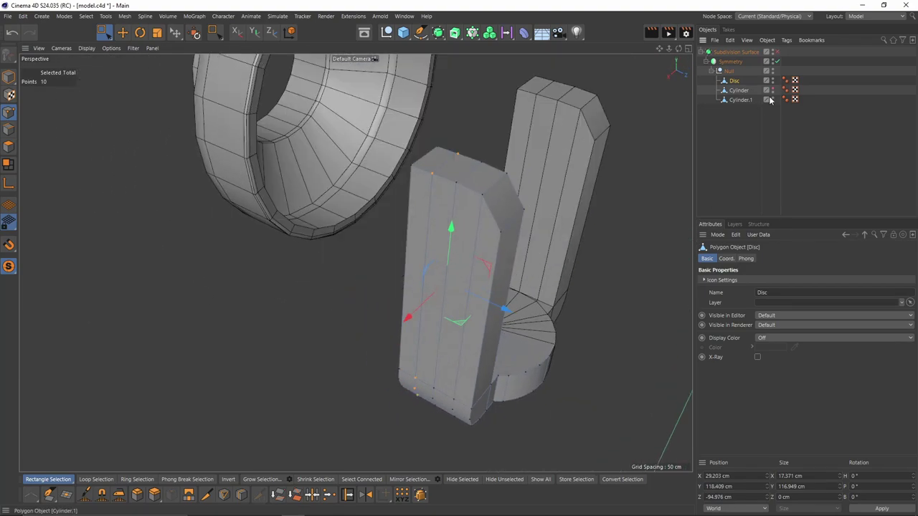
pyautogui.click(773, 100)
pyautogui.keyDown('alt'); pyautogui.moveTo(412, 236); pyautogui.dragTo(542, 268); pyautogui.keyUp('alt')
pyautogui.press('q')
pyautogui.keyDown('alt'); pyautogui.moveTo(559, 234); pyautogui.dragTo(258, 308); pyautogui.keyUp('alt')
pyautogui.press('q')
pyautogui.keyDown('alt'); pyautogui.moveTo(258, 308); pyautogui.dragTo(315, 305, button='right'); pyautogui.keyUp('alt')
pyautogui.keyDown('alt'); pyautogui.moveTo(466, 276); pyautogui.dragTo(480, 298, button='right'); pyautogui.keyUp('alt')
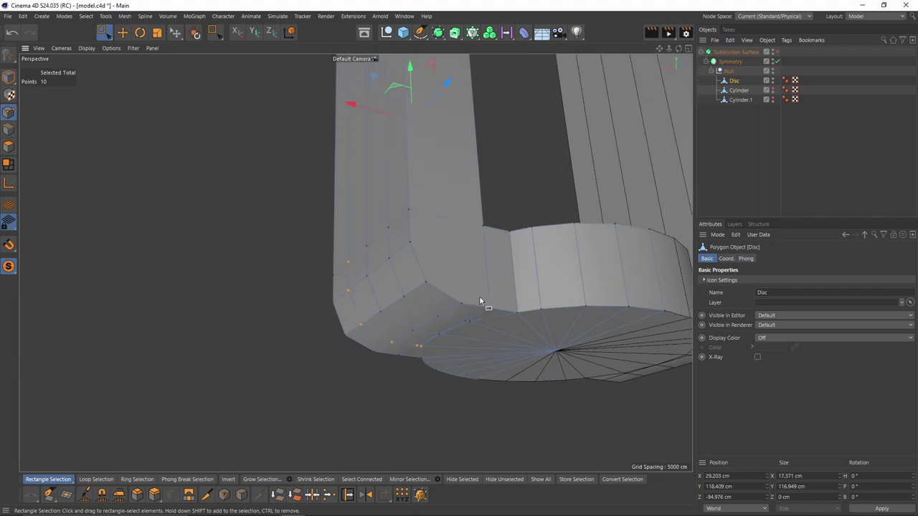
pyautogui.keyDown('alt'); pyautogui.moveTo(482, 287); pyautogui.dragTo(423, 270, button='middle'); pyautogui.keyUp('alt')
pyautogui.press('m')
pyautogui.press('k')
pyautogui.keyDown('alt'); pyautogui.moveTo(381, 297); pyautogui.dragTo(303, 350); pyautogui.keyUp('alt')
pyautogui.keyDown('alt'); pyautogui.moveTo(392, 358); pyautogui.dragTo(389, 366); pyautogui.keyUp('alt')
pyautogui.press('k')
pyautogui.press('l')
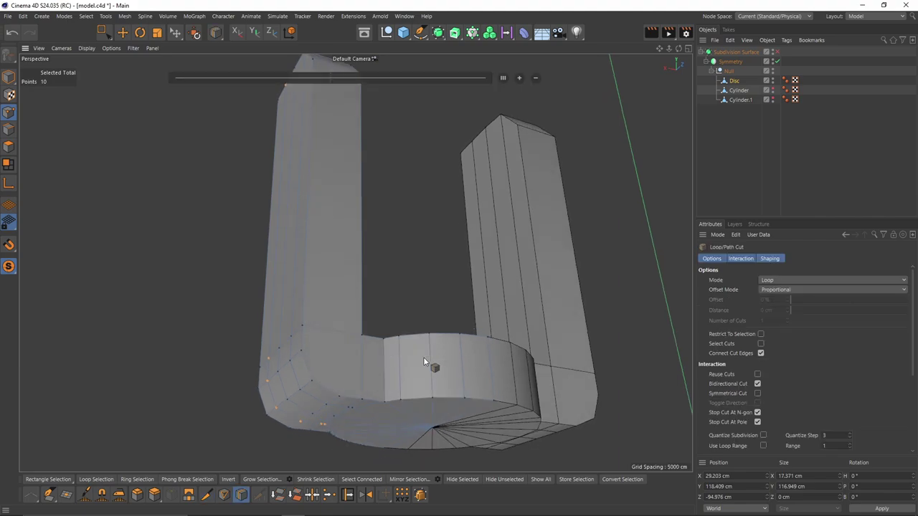
pyautogui.press('k')
pyautogui.press('k')
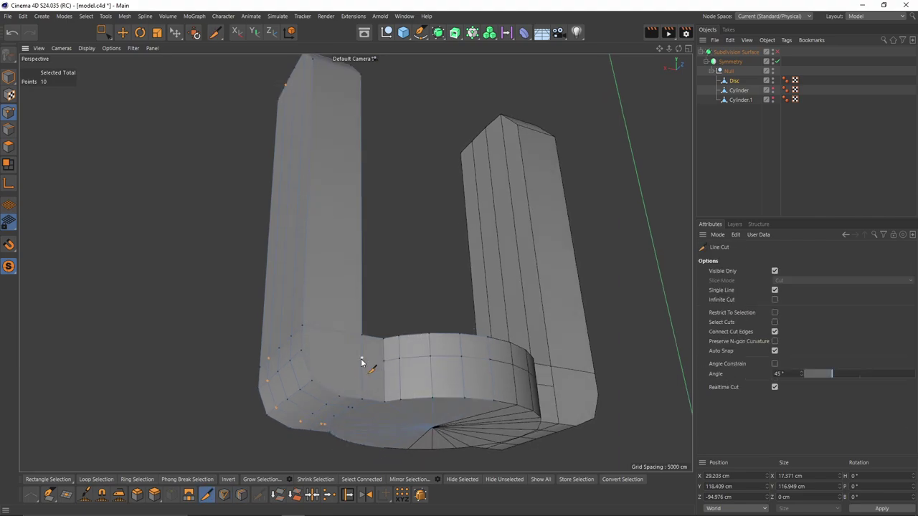
pyautogui.keyDown('alt'); pyautogui.moveTo(331, 353); pyautogui.dragTo(437, 348); pyautogui.keyUp('alt')
pyautogui.keyDown('alt'); pyautogui.moveTo(242, 337); pyautogui.dragTo(407, 321); pyautogui.keyUp('alt')
# Step: Cut an edge loop around the middle of the collar's side and extend it across the arm's lower end with a line cut
pyautogui.press('k')
pyautogui.press('l')
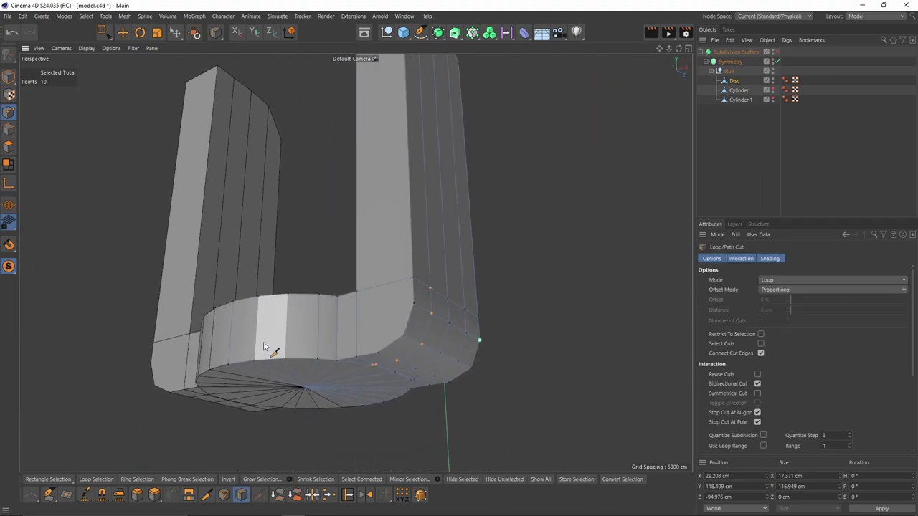
pyautogui.click(289, 322)
pyautogui.press('k')
pyautogui.press('k')
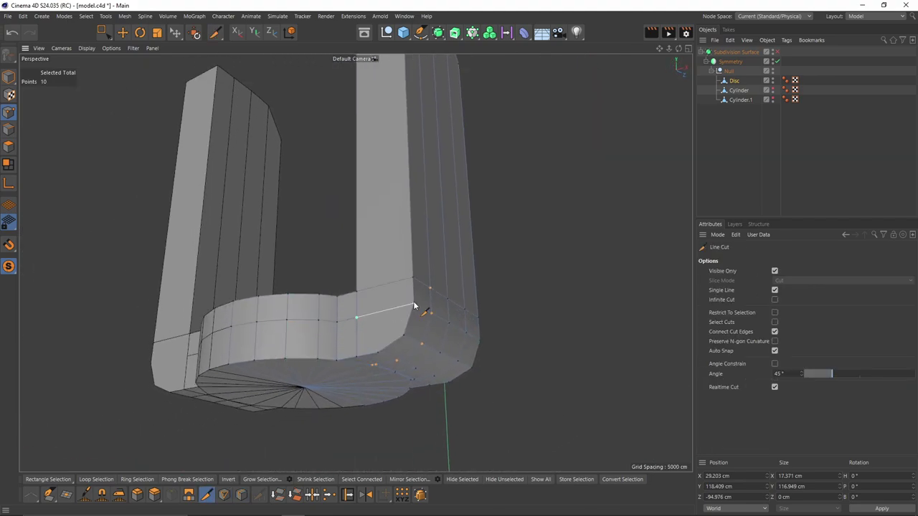
# Step: Cut a lengthwise edge loop up the middle of the arm's side and continue it to the arm's bottom edge with a line cut
pyautogui.press('k')
pyautogui.press('l')
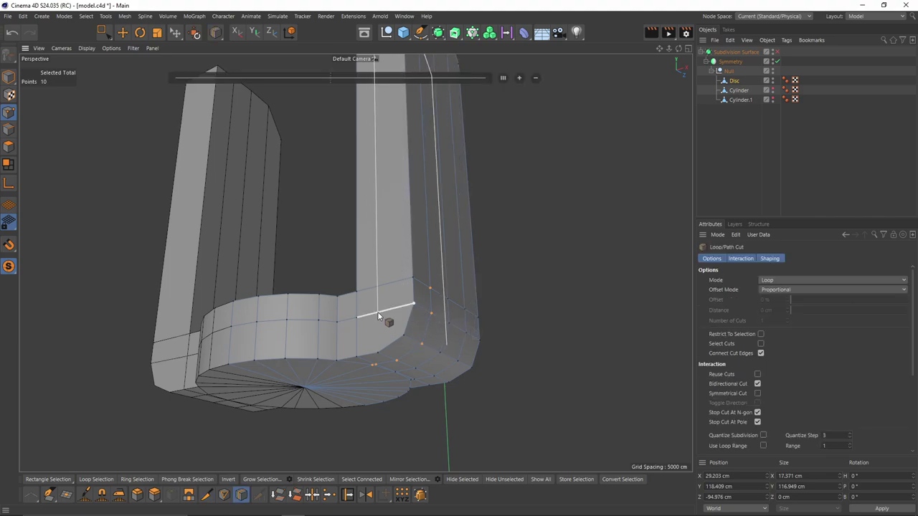
pyautogui.press('k')
pyautogui.press('k')
pyautogui.click(378, 313)
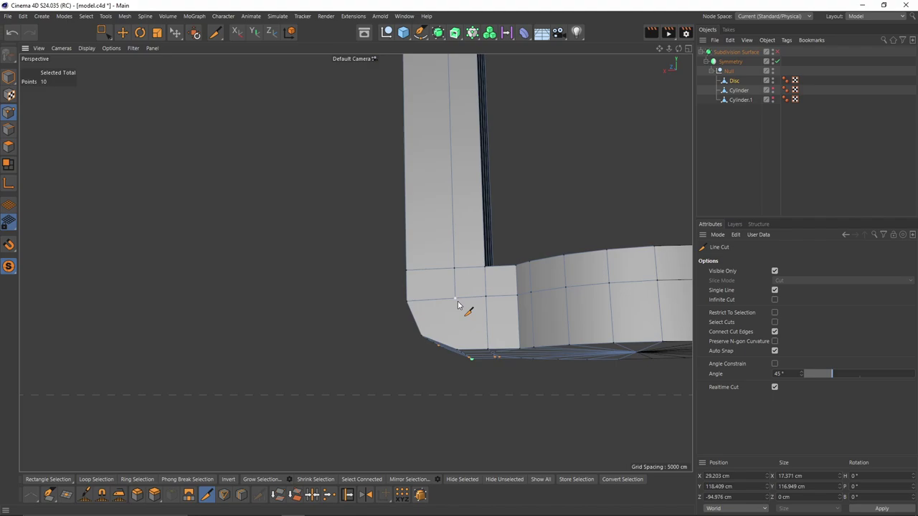
pyautogui.click(456, 299)
pyautogui.click(457, 350)
pyautogui.press('e')
# Step: Select the outer border edges on both sides of the arm together with the collar's upper and lower rim edges
pyautogui.keyDown('alt'); pyautogui.moveTo(403, 304); pyautogui.dragTo(481, 287); pyautogui.keyUp('alt')
pyautogui.scroll(-5, 481, 287)
pyautogui.keyDown('alt'); pyautogui.moveTo(377, 333); pyautogui.dragTo(488, 237); pyautogui.keyUp('alt')
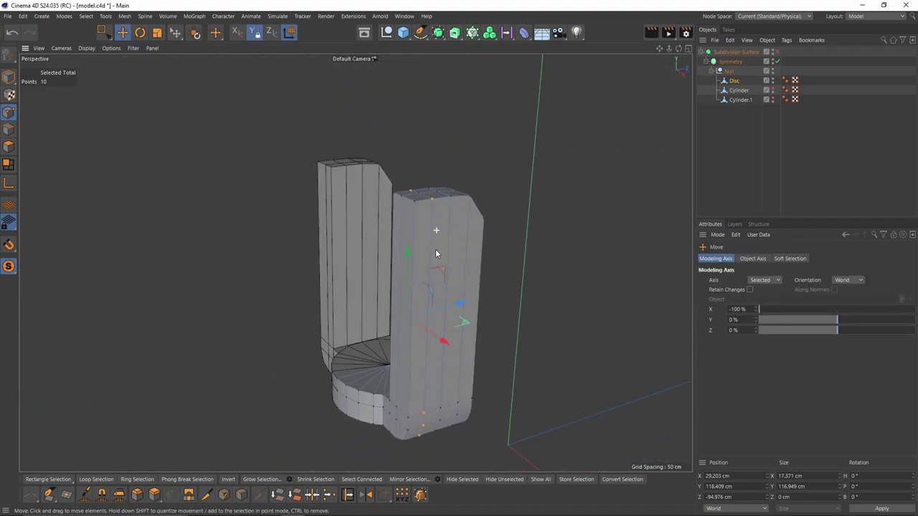
pyautogui.click(10, 129)
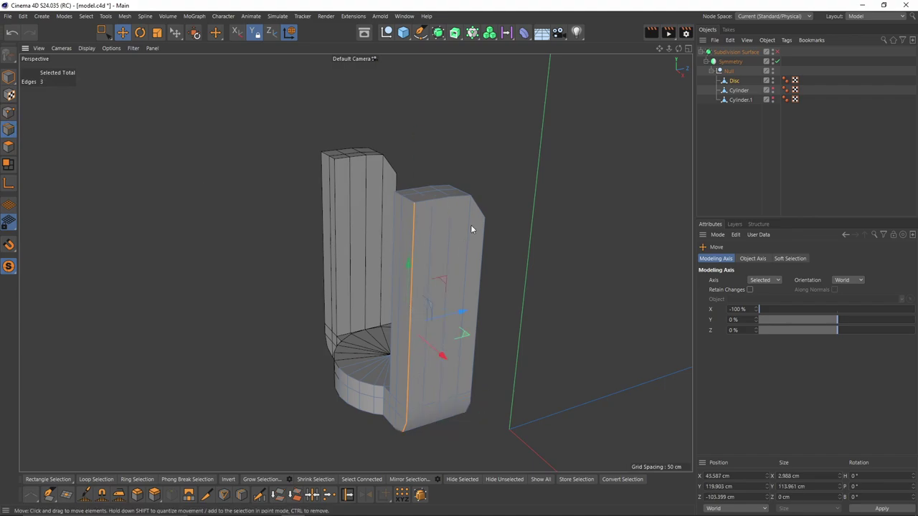
pyautogui.keyDown('shift'); pyautogui.doubleClick(434, 202); pyautogui.keyUp('shift')
pyautogui.keyDown('alt'); pyautogui.moveTo(435, 203); pyautogui.dragTo(480, 287); pyautogui.keyUp('alt')
pyautogui.keyDown('shift'); pyautogui.doubleClick(434, 250); pyautogui.keyUp('shift')
pyautogui.keyDown('shift'); pyautogui.doubleClick(470, 252); pyautogui.keyUp('shift')
pyautogui.keyDown('shift'); pyautogui.doubleClick(438, 124); pyautogui.keyUp('shift')
pyautogui.keyDown('alt'); pyautogui.moveTo(447, 236); pyautogui.dragTo(322, 310); pyautogui.keyUp('alt')
pyautogui.keyDown('shift'); pyautogui.doubleClick(390, 410); pyautogui.keyUp('shift')
pyautogui.scroll(3, 323, 311)
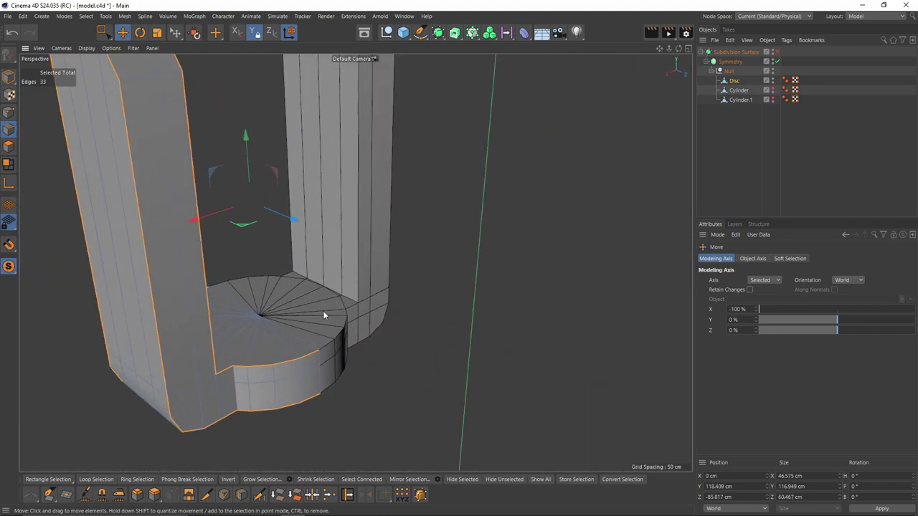
# Step: Try to slide a support loop off the selected border edges of the bracket
pyautogui.press('m')
pyautogui.press('s')
pyautogui.scroll(2, 323, 311)
pyautogui.keyDown('alt'); pyautogui.moveTo(285, 322); pyautogui.dragTo(338, 271, button='middle'); pyautogui.keyUp('alt')
pyautogui.keyDown('alt'); pyautogui.moveTo(337, 271); pyautogui.dragTo(351, 314); pyautogui.keyUp('alt')
pyautogui.press('m')
pyautogui.press('o')
pyautogui.scroll(-4, 313, 351)
pyautogui.keyDown('alt'); pyautogui.moveTo(352, 313); pyautogui.dragTo(424, 226, button='middle'); pyautogui.keyUp('alt')
pyautogui.hotkey('ctrl', 'z')
pyautogui.keyDown('alt'); pyautogui.moveTo(390, 270); pyautogui.dragTo(399, 261); pyautogui.keyUp('alt')
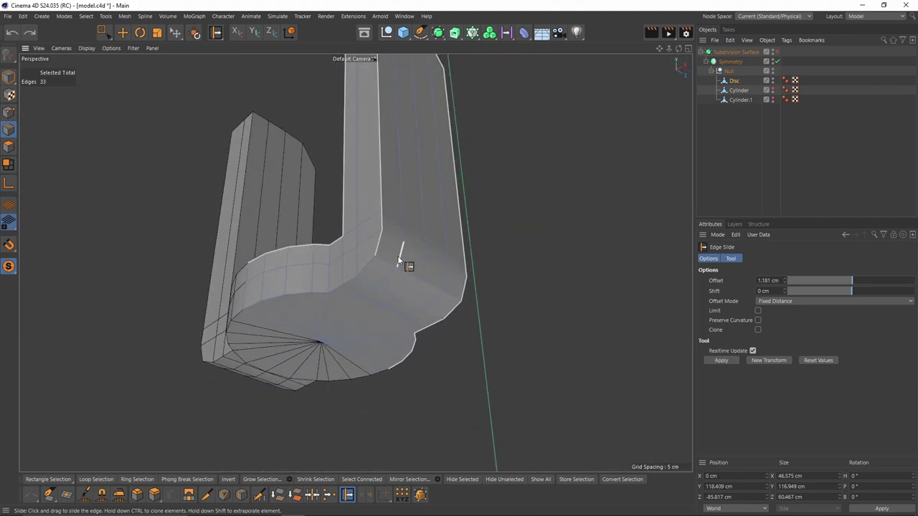
# Step: Adjust the border edge selection and slide a cloned support loop inward from it by about 1.7 cm
pyautogui.press('e')
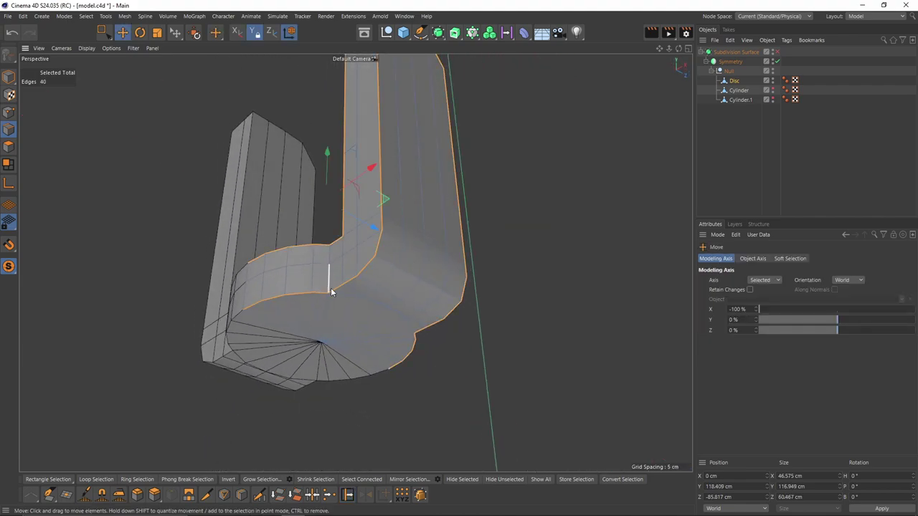
pyautogui.press('m')
pyautogui.press('o')
pyautogui.keyDown('alt'); pyautogui.moveTo(349, 297); pyautogui.dragTo(313, 294); pyautogui.keyUp('alt')
pyautogui.keyDown('alt'); pyautogui.moveTo(312, 294); pyautogui.dragTo(310, 331, button='right'); pyautogui.keyUp('alt')
pyautogui.press('q')
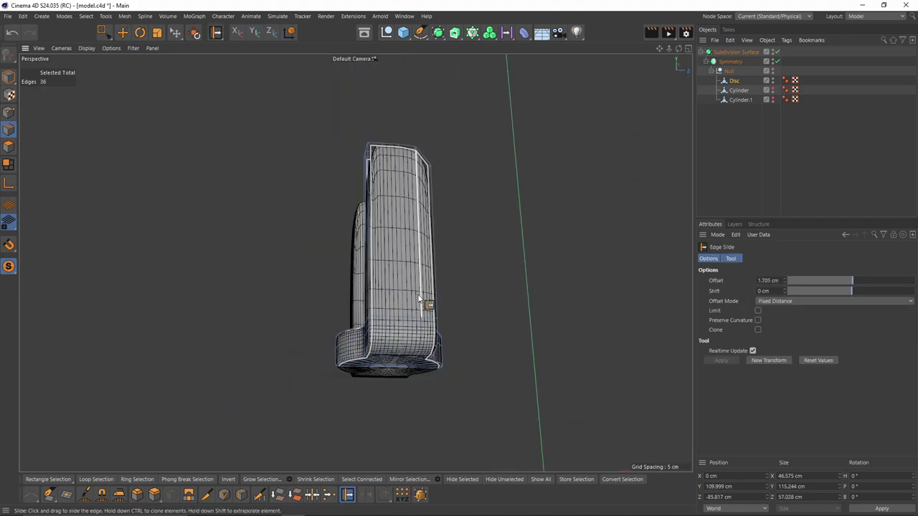
pyautogui.press('q')
# Step: Connect the support loop's corner at the arm's top front to the neighbouring outer edges with line cuts
pyautogui.keyDown('alt'); pyautogui.moveTo(354, 263); pyautogui.dragTo(430, 232); pyautogui.keyUp('alt')
pyautogui.keyDown('alt'); pyautogui.moveTo(361, 213); pyautogui.dragTo(386, 212, button='right'); pyautogui.keyUp('alt')
pyautogui.moveTo(381, 222)
pyautogui.keyDown('alt'); pyautogui.mouseDown()
pyautogui.moveTo(371, 249)
pyautogui.moveTo(391, 230)
pyautogui.mouseUp(); pyautogui.keyUp('alt')
pyautogui.press('q')
pyautogui.press('e')
pyautogui.press('q')
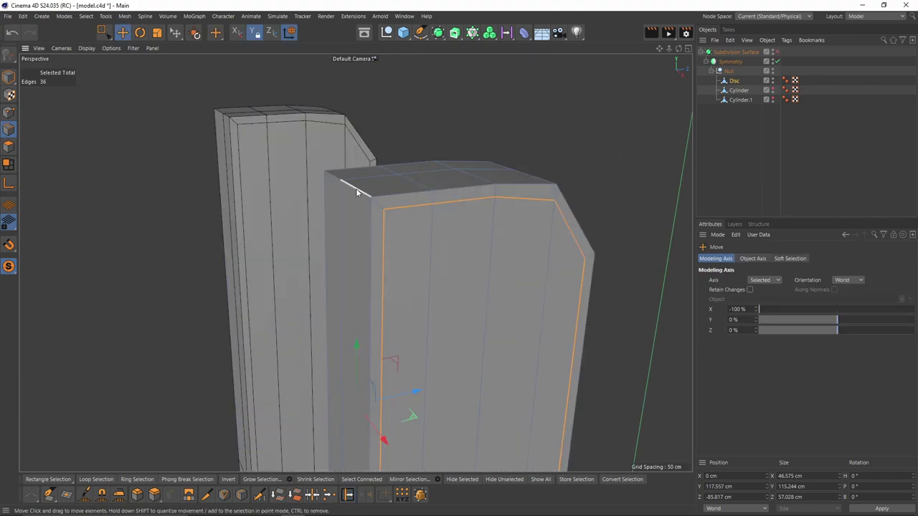
pyautogui.click(356, 191)
pyautogui.press('k')
pyautogui.press('k')
pyautogui.scroll(1, 387, 201)
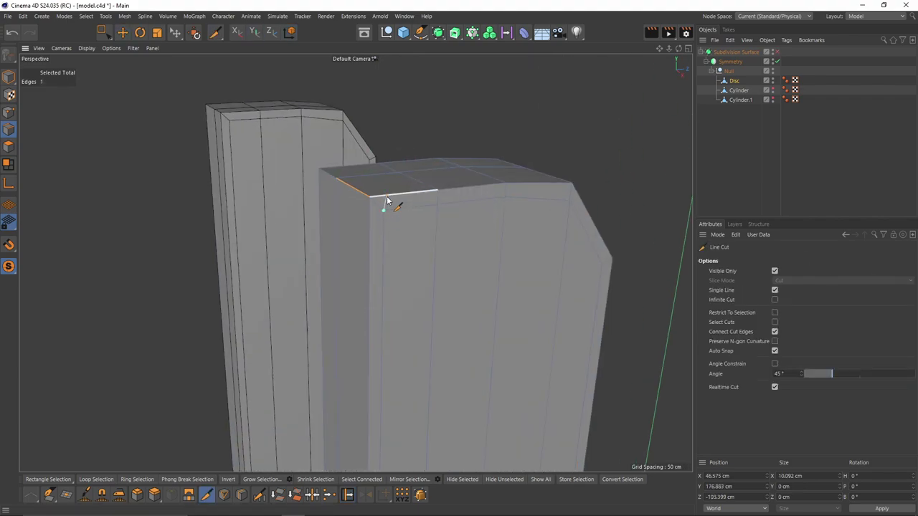
pyautogui.keyDown('alt'); pyautogui.moveTo(387, 200); pyautogui.dragTo(332, 238); pyautogui.keyUp('alt')
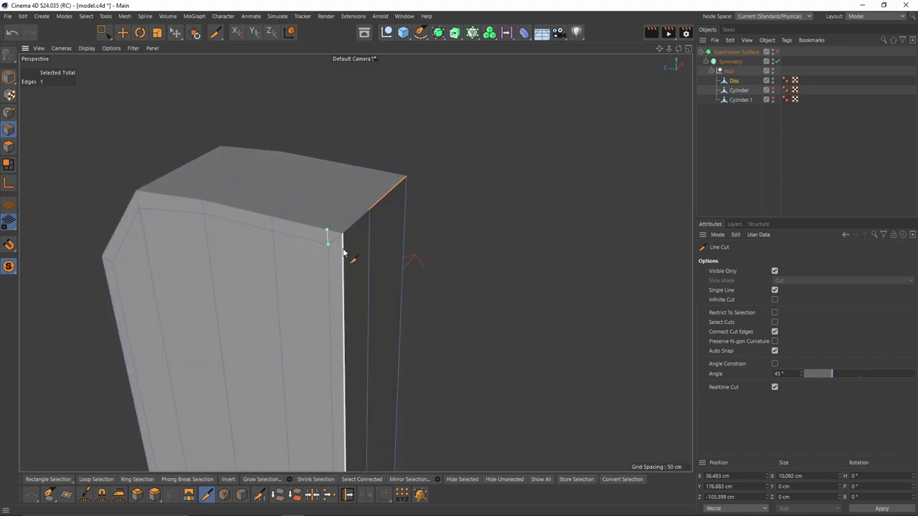
pyautogui.keyDown('alt'); pyautogui.moveTo(347, 251); pyautogui.dragTo(379, 234); pyautogui.keyUp('alt')
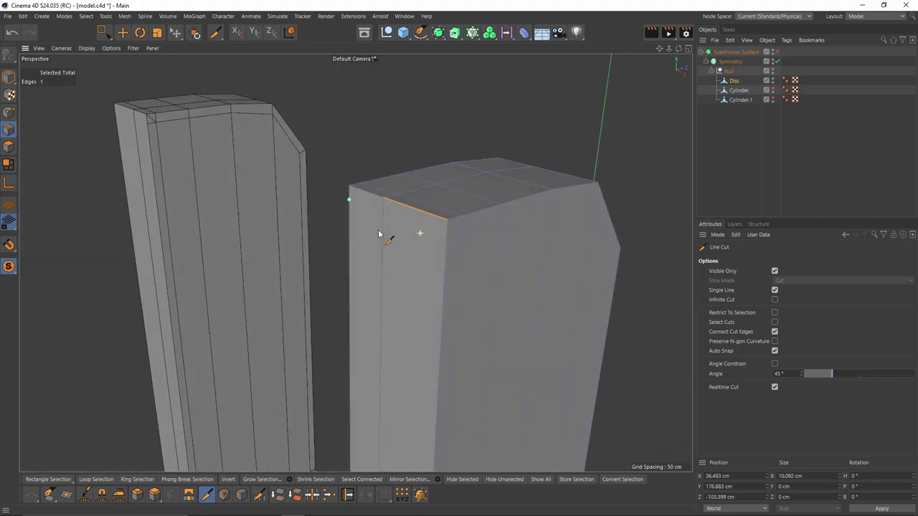
pyautogui.press('e')
# Step: Deselect the bracket and examine its smoothed surface in Gouraud shading without wireframe lines
pyautogui.keyDown('alt'); pyautogui.moveTo(454, 228); pyautogui.dragTo(333, 197); pyautogui.keyUp('alt')
pyautogui.rightClick(335, 195)
pyautogui.press('Escape')
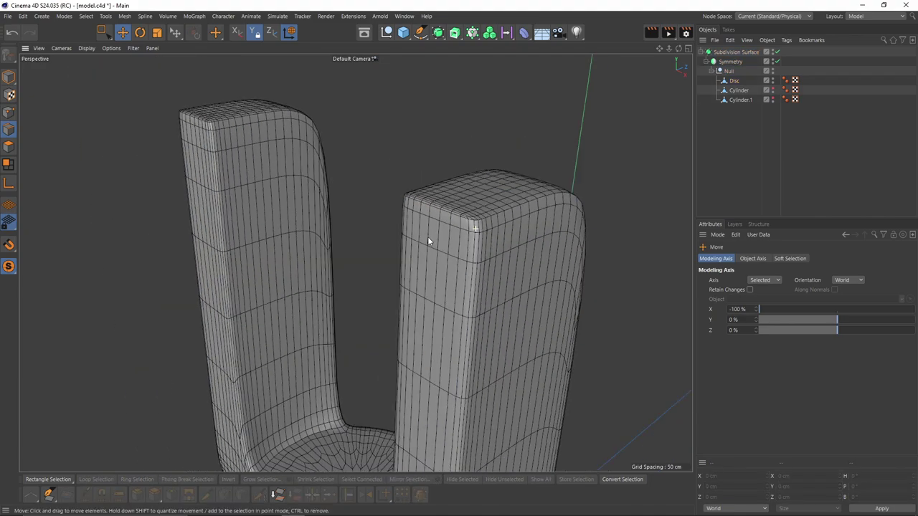
pyautogui.keyDown('alt'); pyautogui.moveTo(428, 237); pyautogui.dragTo(351, 253); pyautogui.keyUp('alt')
pyautogui.scroll(-3, 401, 254)
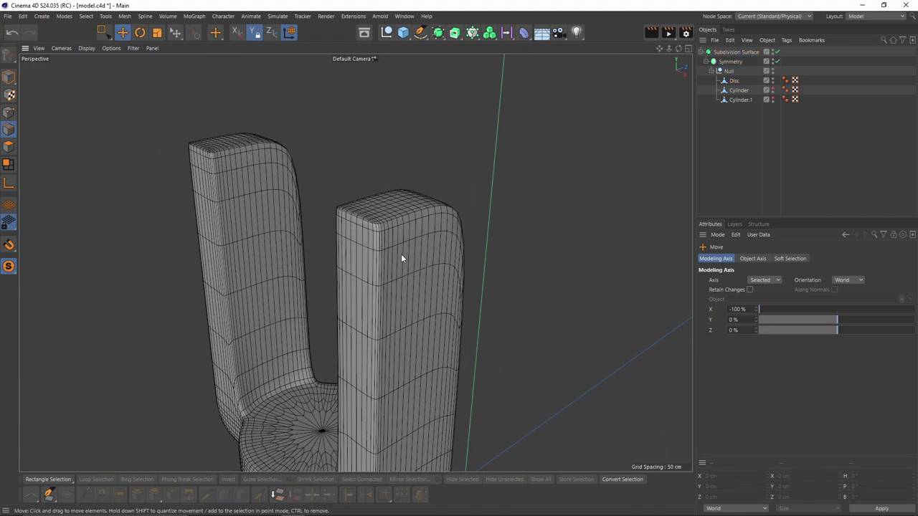
pyautogui.press('n')
pyautogui.press('a')
pyautogui.scroll(-4, 401, 256)
pyautogui.keyDown('alt'); pyautogui.moveTo(434, 288); pyautogui.dragTo(413, 205, button='middle'); pyautogui.keyUp('alt')
pyautogui.moveTo(413, 205)
pyautogui.keyDown('alt'); pyautogui.mouseDown()
pyautogui.moveTo(345, 175)
pyautogui.moveTo(280, 218)
pyautogui.moveTo(431, 267)
pyautogui.moveTo(388, 238)
pyautogui.moveTo(450, 252)
pyautogui.moveTo(454, 267)
pyautogui.mouseUp(); pyautogui.keyUp('alt')
# Step: Try to cut an edge loop across the Disc object's arm near its bottom at about 92.4 %, then undo it
pyautogui.click(431, 267)
pyautogui.press('q')
pyautogui.scroll(5, 404, 254)
pyautogui.press('k')
pyautogui.press('l')
pyautogui.click(392, 257)
pyautogui.press('q')
pyautogui.middleClick(402, 230)
pyautogui.middleClick(556, 383)
pyautogui.scroll(-3, 534, 364)
pyautogui.keyDown('alt'); pyautogui.moveTo(423, 144); pyautogui.dragTo(433, 327, button='middle'); pyautogui.keyUp('alt')
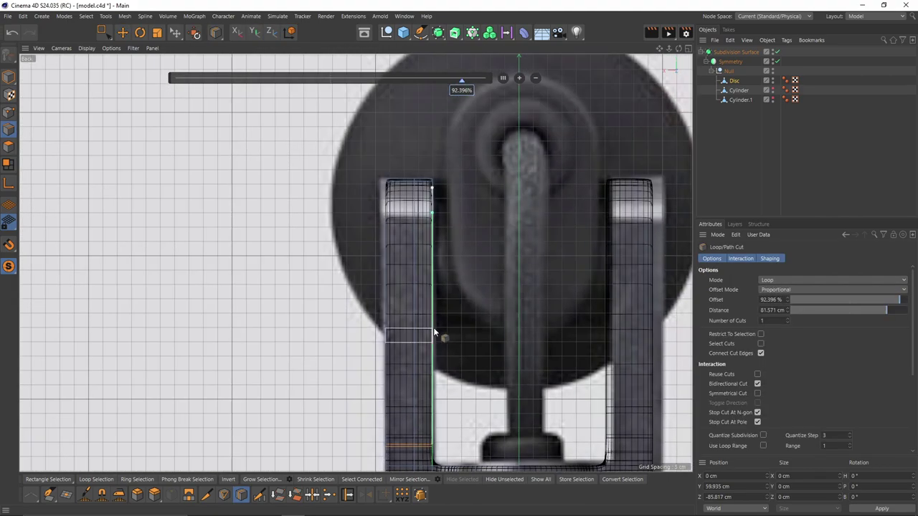
pyautogui.middleClick(433, 327)
pyautogui.middleClick(315, 215)
pyautogui.keyDown('alt'); pyautogui.moveTo(387, 251); pyautogui.dragTo(381, 336); pyautogui.keyUp('alt')
pyautogui.hotkey('ctrl', 'z')
pyautogui.press('q')
pyautogui.scroll(3, 381, 337)
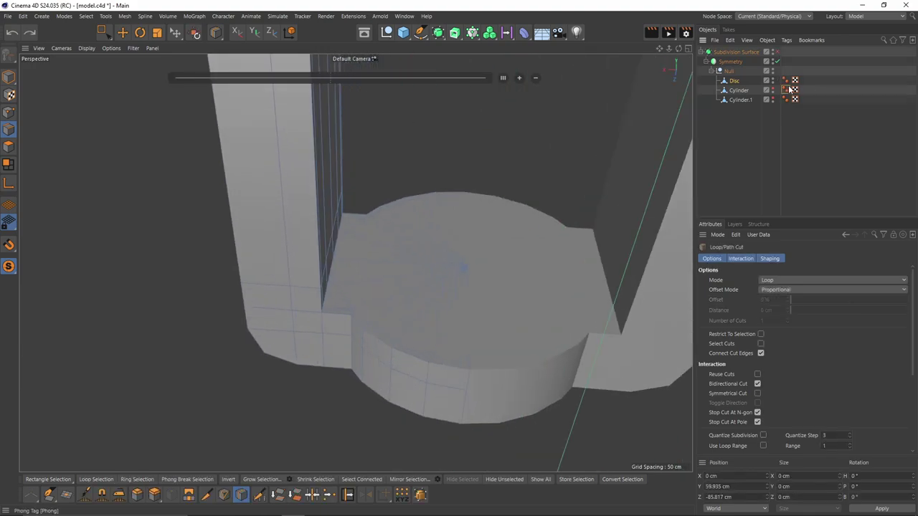
pyautogui.click(786, 90)
pyautogui.scroll(-3, 650, 218)
pyautogui.press('q')
pyautogui.click(839, 198)
pyautogui.scroll(-5, 488, 237)
# Step: Cut an edge loop across the upper part of the arm at about 86.35 %, just above the reference's screw
pyautogui.keyDown('alt'); pyautogui.moveTo(402, 251); pyautogui.dragTo(476, 267); pyautogui.keyUp('alt')
pyautogui.middleClick(477, 267)
pyautogui.middleClick(286, 338)
pyautogui.scroll(6, 402, 215)
pyautogui.hotkey('ctrl', 'z')
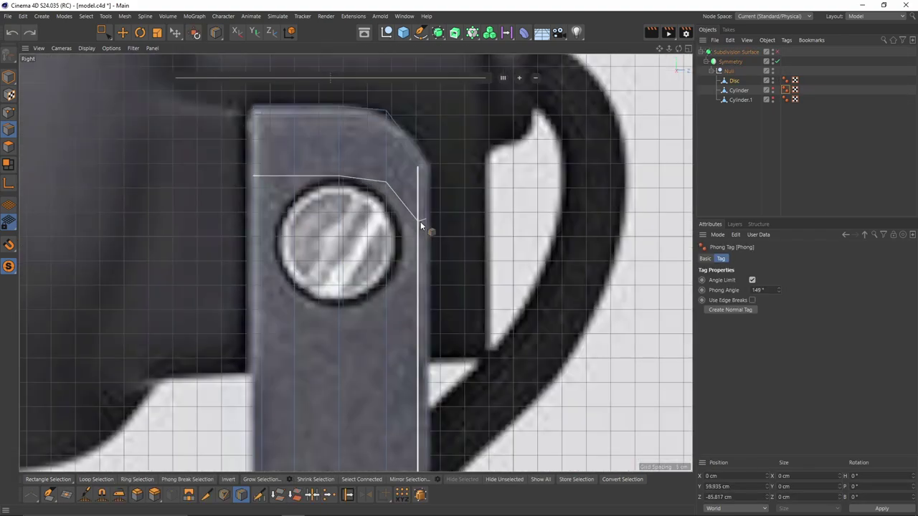
pyautogui.press('q')
pyautogui.click(418, 219)
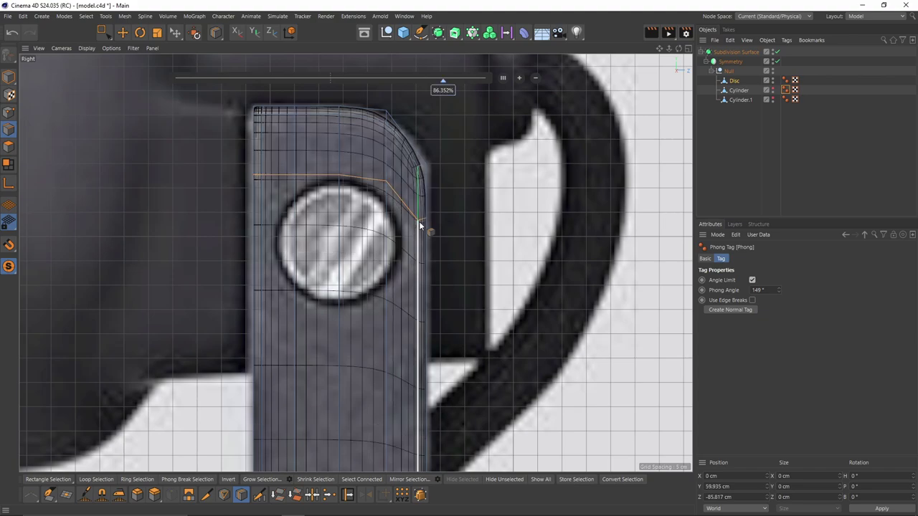
# Step: Examine the bracket's rounded top with subdivision smoothing on and off, in perspective and against the right-view reference
pyautogui.scroll(-2, 437, 270)
pyautogui.press('q')
pyautogui.press('F5')
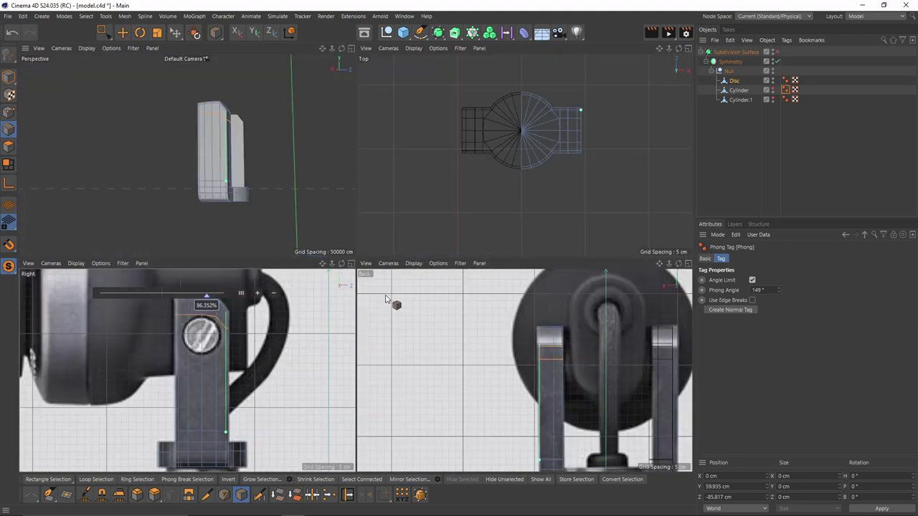
pyautogui.press('F1')
pyautogui.keyDown('alt'); pyautogui.moveTo(279, 263); pyautogui.dragTo(376, 277); pyautogui.keyUp('alt')
pyautogui.press('q')
pyautogui.click(844, 166)
pyautogui.middleClick(377, 279)
pyautogui.press('F3')
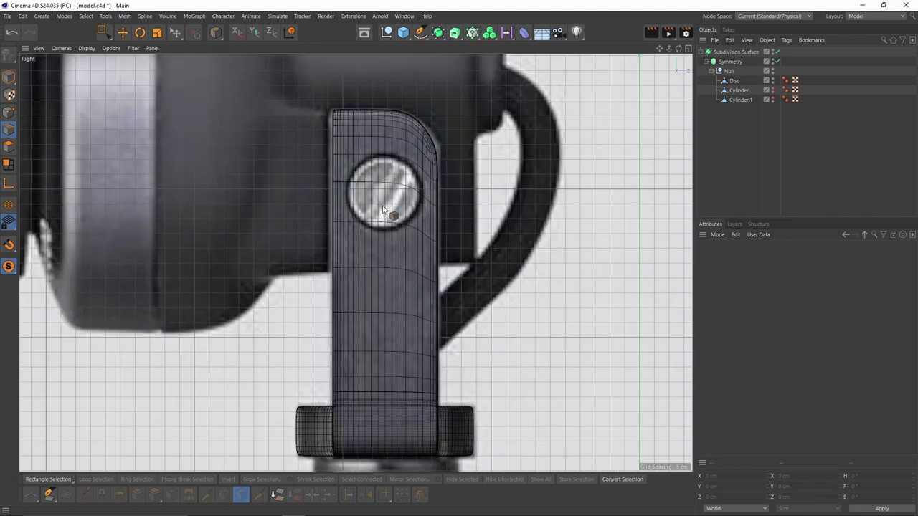
pyautogui.scroll(-2, 382, 212)
pyautogui.press('F1')
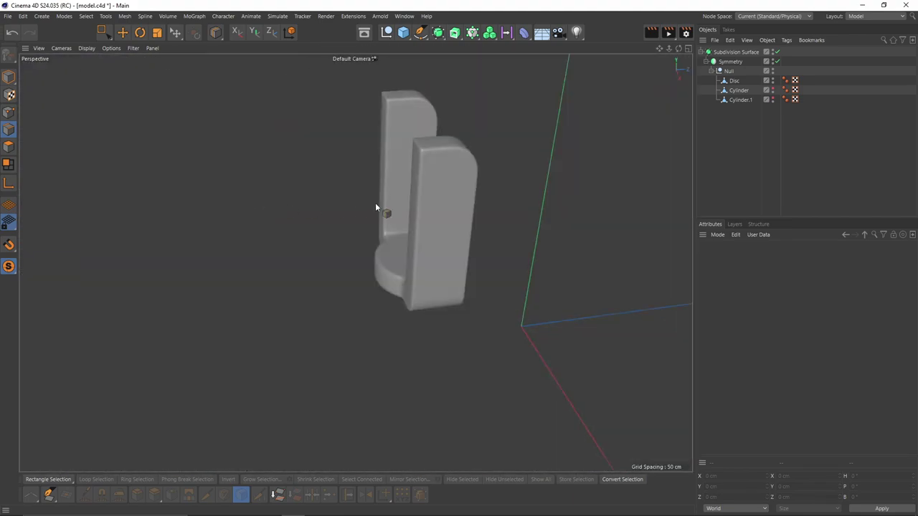
# Step: Undo the last changes and add a loop cut at 50% around the bracket's upright arm
pyautogui.hotkey('ctrl', 'z')
pyautogui.hotkey('ctrl', 'z')
pyautogui.keyDown('alt'); pyautogui.moveTo(534, 228); pyautogui.dragTo(472, 202); pyautogui.keyUp('alt')
pyautogui.click(471, 200)
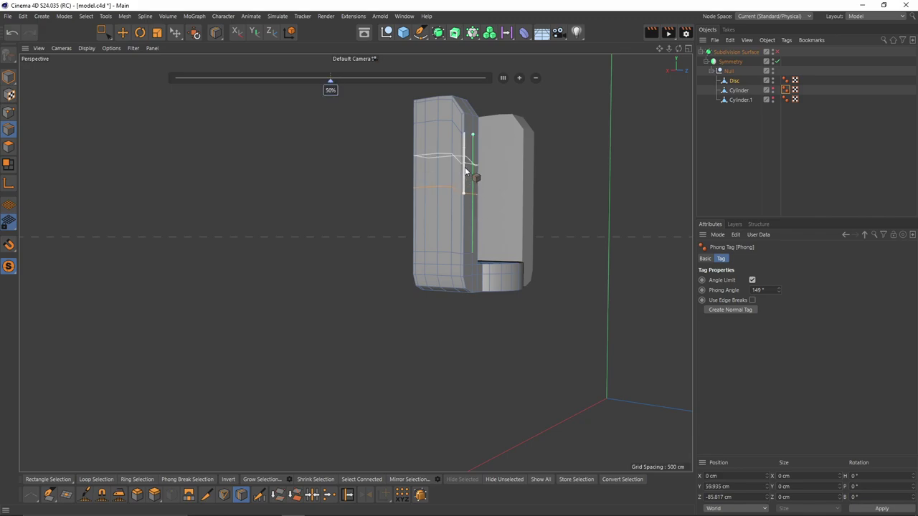
pyautogui.keyDown('alt'); pyautogui.moveTo(542, 242); pyautogui.dragTo(545, 201); pyautogui.keyUp('alt')
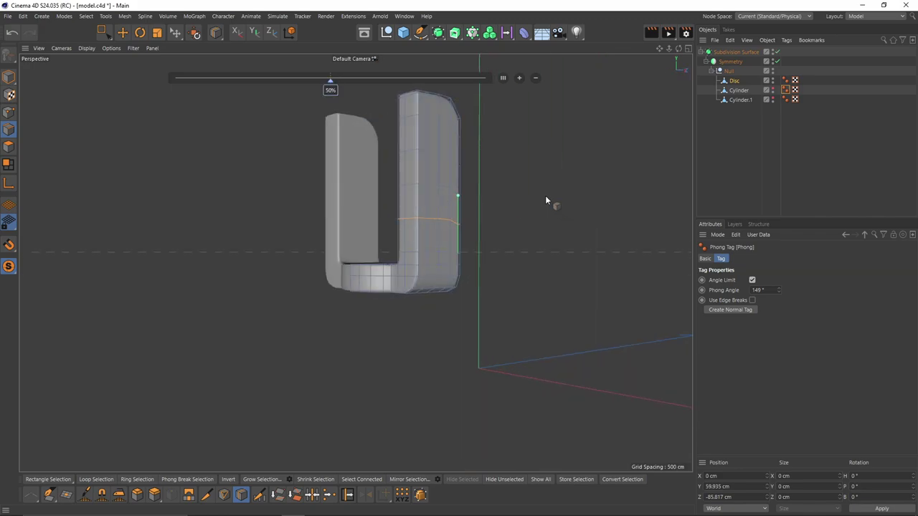
pyautogui.keyDown('alt'); pyautogui.moveTo(481, 172); pyautogui.dragTo(432, 194); pyautogui.keyUp('alt')
pyautogui.press('e')
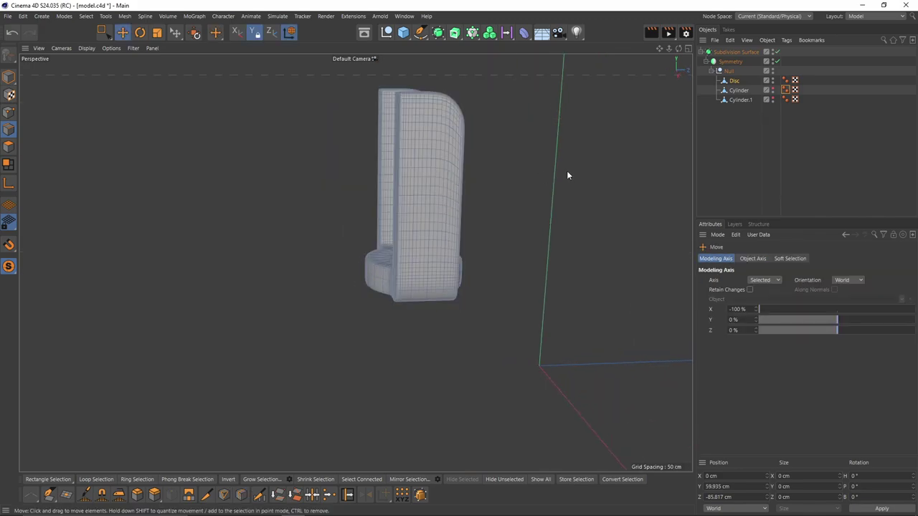
# Step: Compare the bracket with and without subdivision smoothing from several angles
pyautogui.press('q')
pyautogui.click(497, 234)
pyautogui.hotkey('ctrl', 'z')
pyautogui.keyDown('alt'); pyautogui.moveTo(496, 233); pyautogui.dragTo(416, 227); pyautogui.keyUp('alt')
pyautogui.press('q')
pyautogui.press('q')
pyautogui.press('q')
pyautogui.keyDown('alt'); pyautogui.moveTo(512, 228); pyautogui.dragTo(649, 228); pyautogui.keyUp('alt')
pyautogui.press('q')
# Step: Dissolve every second radial edge on the top face of the half disc at the bracket's base
pyautogui.scroll(6, 450, 270)
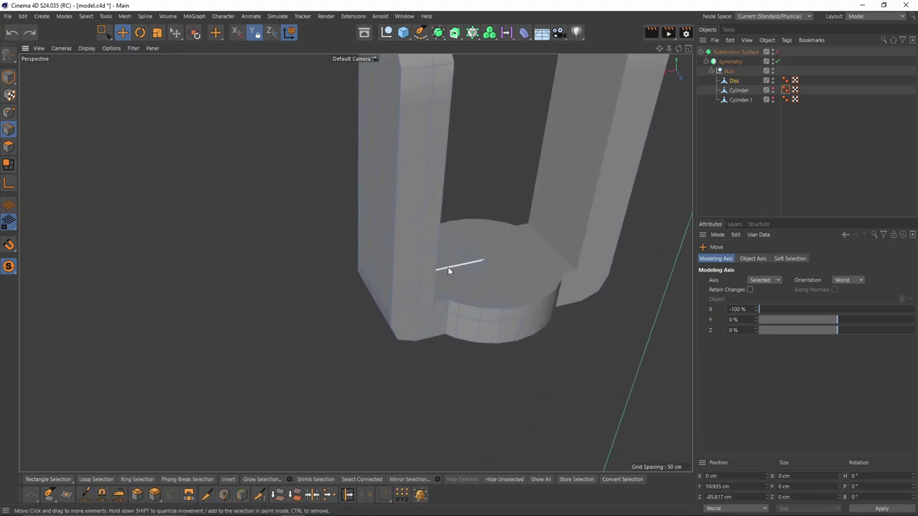
pyautogui.keyDown('alt'); pyautogui.moveTo(463, 270); pyautogui.dragTo(380, 303); pyautogui.keyUp('alt')
pyautogui.keyDown('shift'); pyautogui.click(441, 305); pyautogui.keyUp('shift')
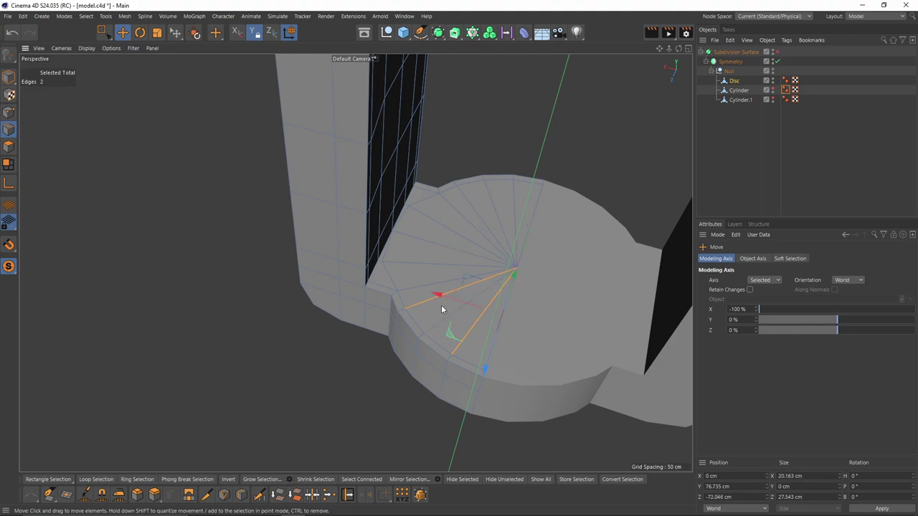
pyautogui.keyDown('shift'); pyautogui.click(418, 264); pyautogui.keyUp('shift')
pyautogui.keyDown('shift'); pyautogui.click(436, 225); pyautogui.keyUp('shift')
pyautogui.keyDown('shift'); pyautogui.click(474, 215); pyautogui.keyUp('shift')
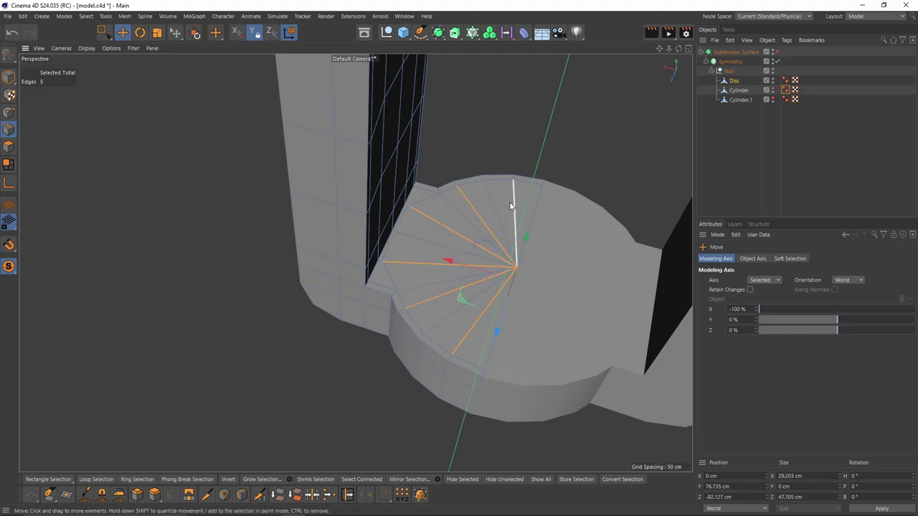
pyautogui.click(9, 146)
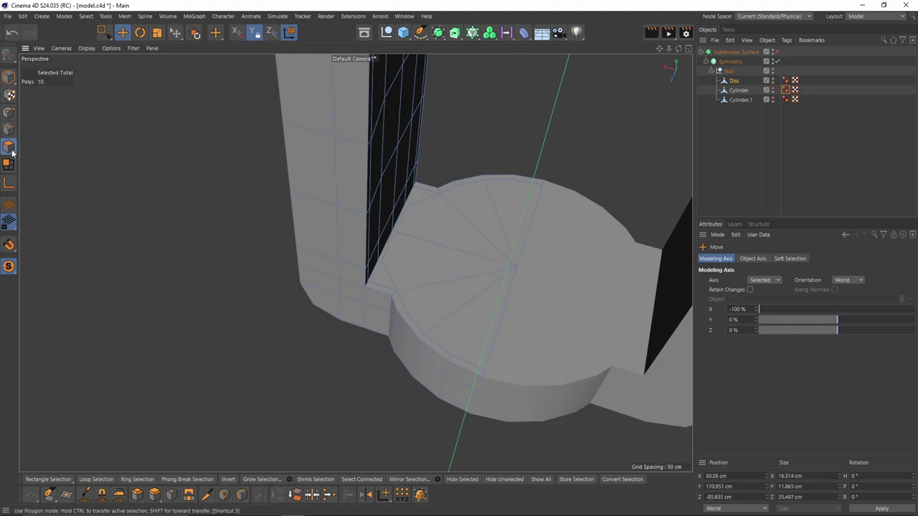
pyautogui.click(516, 210)
# Step: Dissolve every second radial edge on the underside of the half disc, six edges in all
pyautogui.keyDown('alt'); pyautogui.moveTo(432, 316); pyautogui.dragTo(433, 241); pyautogui.keyUp('alt')
pyautogui.click(9, 130)
pyautogui.keyDown('alt'); pyautogui.moveTo(444, 288); pyautogui.dragTo(434, 242); pyautogui.keyUp('alt')
pyautogui.click(435, 242)
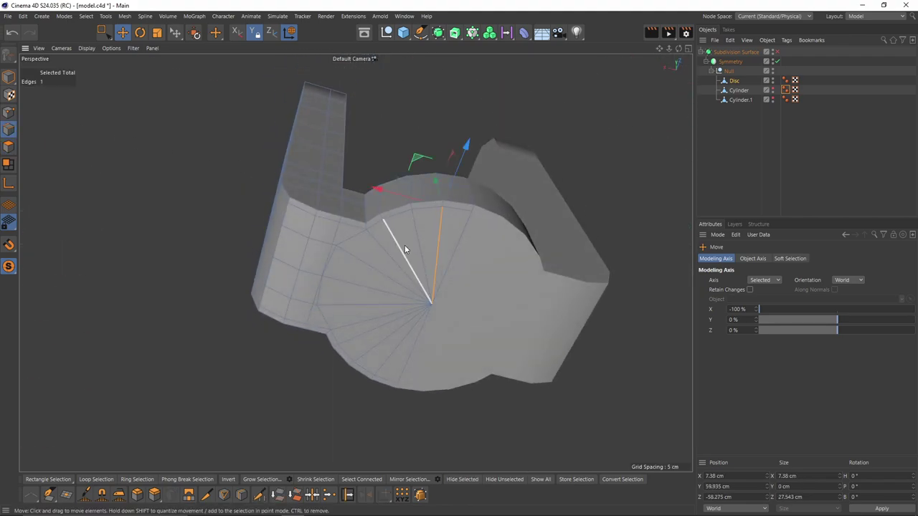
pyautogui.keyDown('shift'); pyautogui.click(404, 244); pyautogui.keyUp('shift')
pyautogui.keyDown('shift'); pyautogui.click(376, 271); pyautogui.keyUp('shift')
pyautogui.keyDown('shift'); pyautogui.click(357, 304); pyautogui.keyUp('shift')
pyautogui.keyDown('shift'); pyautogui.click(375, 331); pyautogui.keyUp('shift')
pyautogui.keyDown('shift'); pyautogui.click(393, 359); pyautogui.keyUp('shift')
pyautogui.hotkey('ctrl', 'Delete')
pyautogui.keyDown('alt'); pyautogui.moveTo(393, 360); pyautogui.dragTo(399, 330); pyautogui.keyUp('alt')
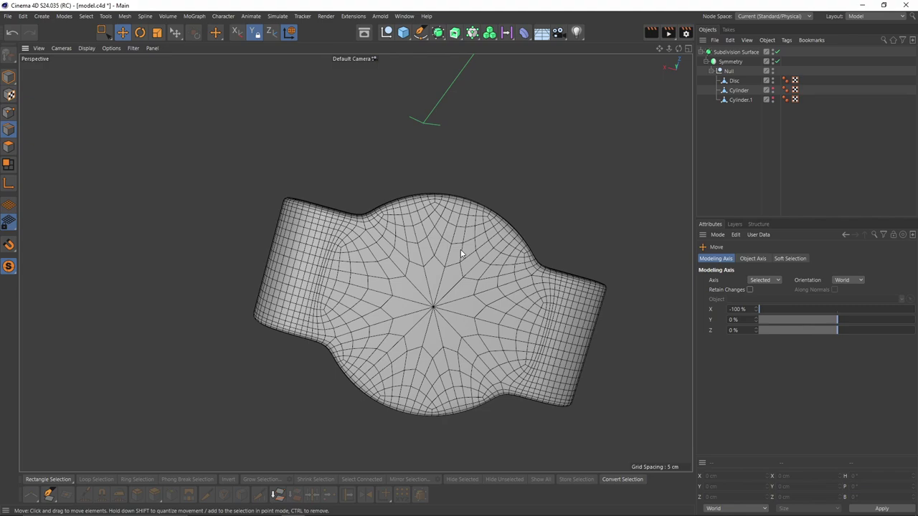
# Step: Select the Disc mesh in the right view and switch off its subdivision smoothing
pyautogui.scroll(-3, 461, 253)
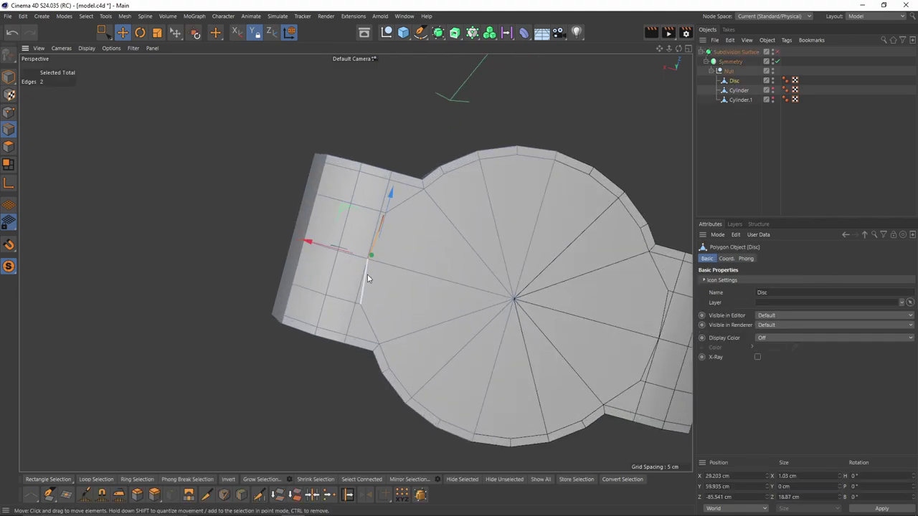
pyautogui.keyDown('alt'); pyautogui.moveTo(352, 269); pyautogui.dragTo(218, 234); pyautogui.keyUp('alt')
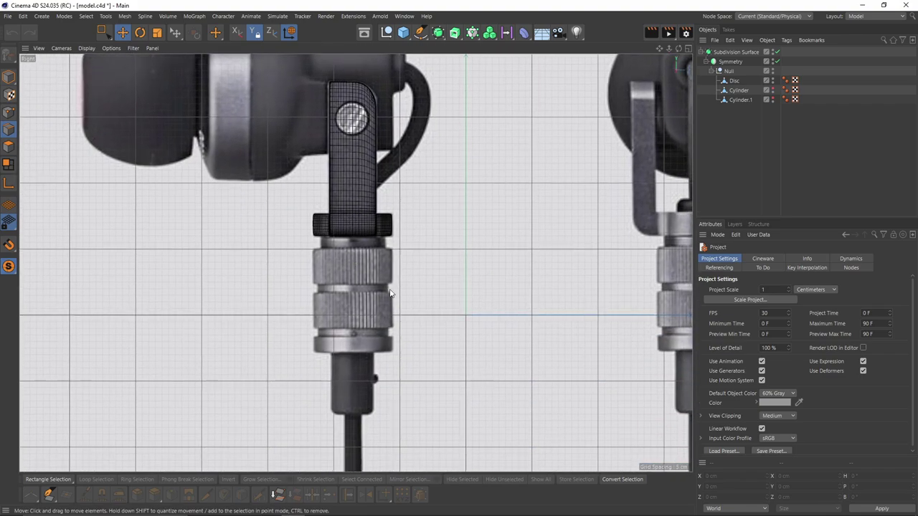
pyautogui.scroll(3, 411, 290)
pyautogui.keyDown('alt'); pyautogui.moveTo(412, 290); pyautogui.dragTo(426, 230, button='middle'); pyautogui.keyUp('alt')
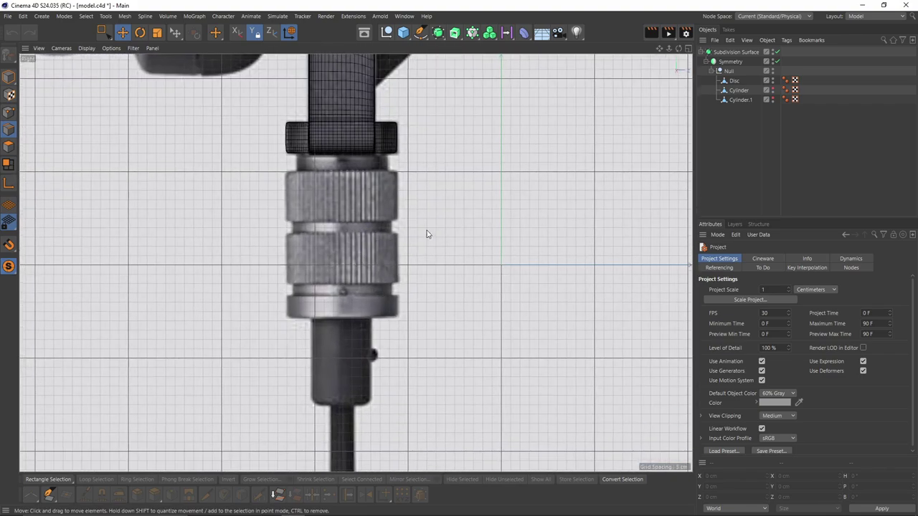
pyautogui.click(733, 81)
pyautogui.press('q')
pyautogui.keyDown('alt'); pyautogui.moveTo(333, 158); pyautogui.dragTo(322, 189, button='middle'); pyautogui.keyUp('alt')
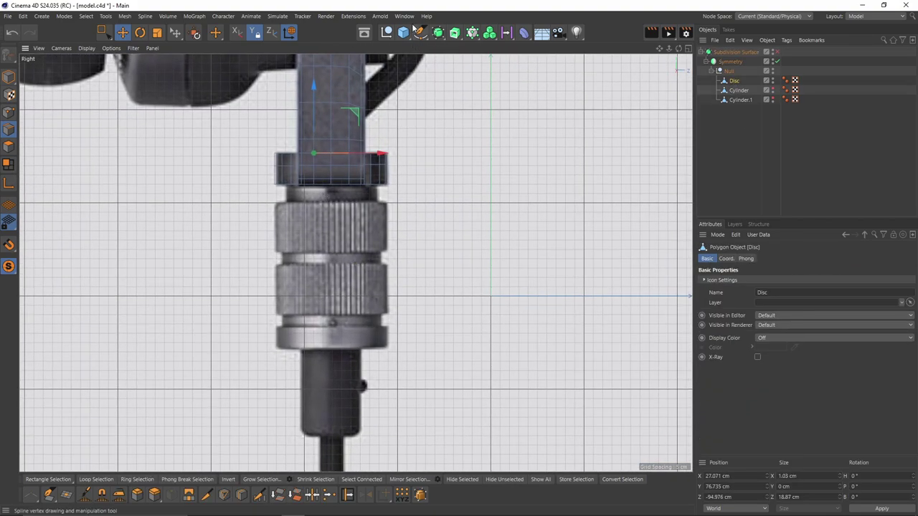
pyautogui.moveTo(403, 33); pyautogui.dragTo(441, 63)
pyautogui.scroll(-4, 377, 206)
pyautogui.keyDown('alt'); pyautogui.moveTo(377, 205); pyautogui.dragTo(366, 232, button='middle'); pyautogui.keyUp('alt')
pyautogui.hotkey('ctrl', 'z')
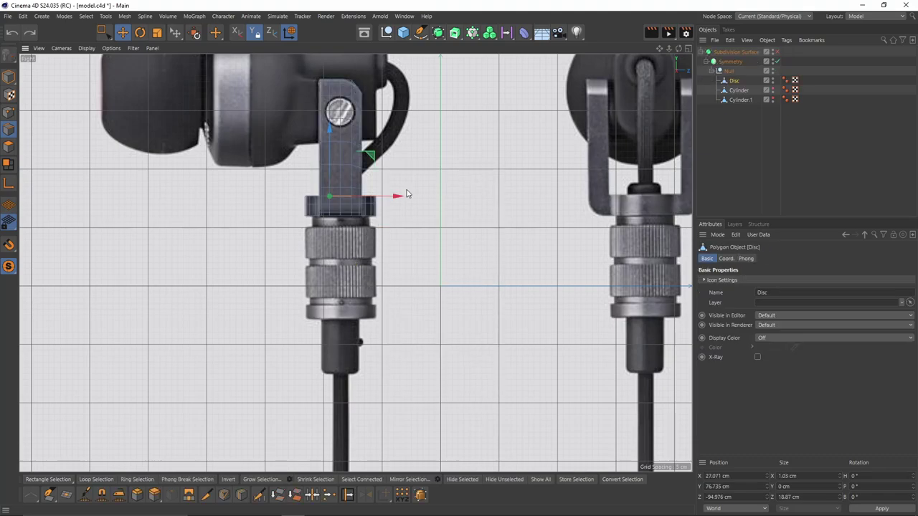
# Step: Add a cylinder primitive as a child of the Disc object, centred on the bracket's base
pyautogui.keyDown('alt'); pyautogui.moveTo(408, 194); pyautogui.dragTo(394, 227, button='middle'); pyautogui.keyUp('alt')
pyautogui.click(10, 78)
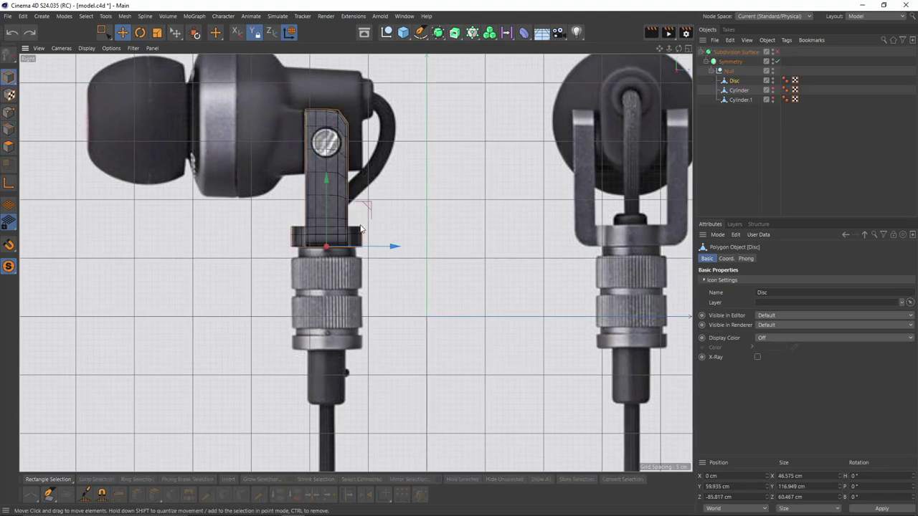
pyautogui.scroll(3, 360, 226)
pyautogui.keyDown('alt'); pyautogui.moveTo(351, 204); pyautogui.dragTo(346, 251, button='middle'); pyautogui.keyUp('alt')
pyautogui.scroll(-4, 360, 251)
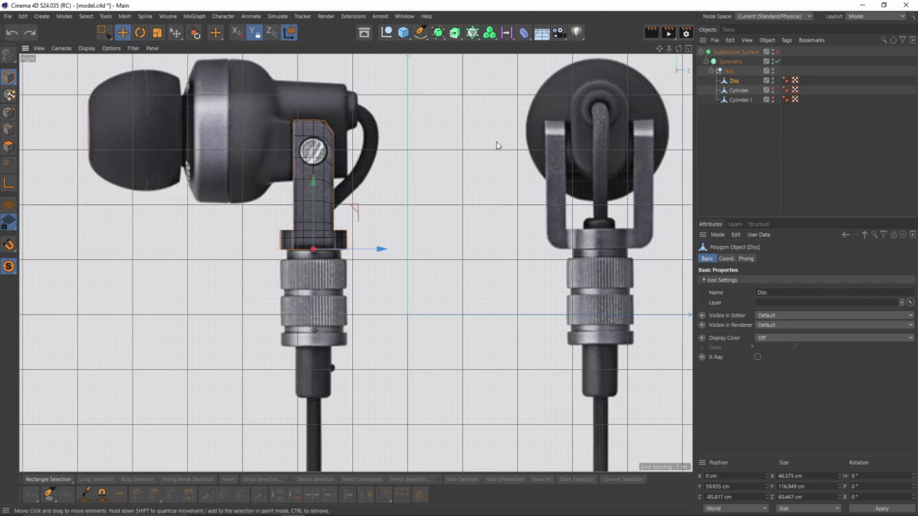
pyautogui.click(404, 32)
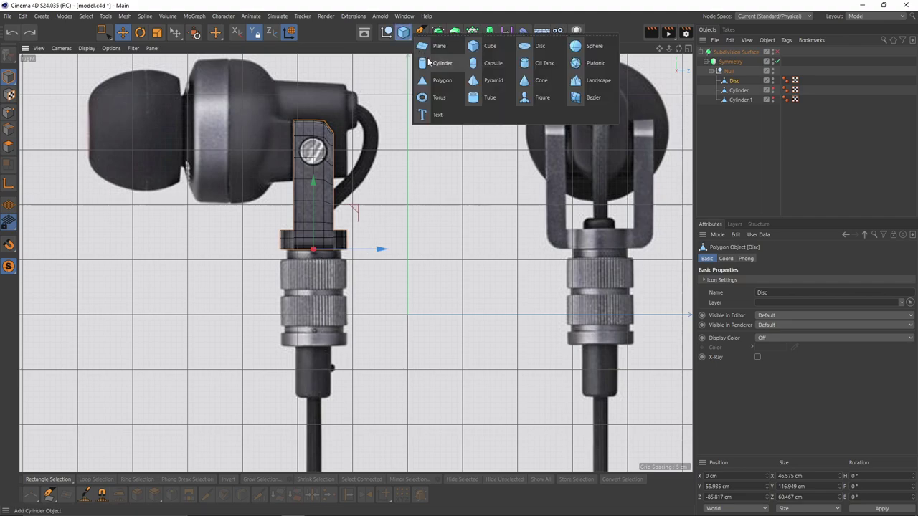
pyautogui.click(438, 65)
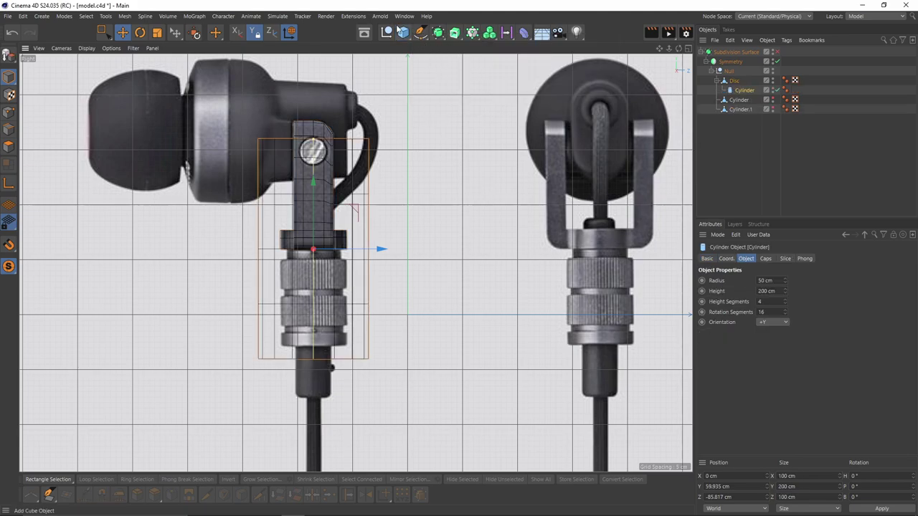
pyautogui.scroll(-3, 324, 310)
pyautogui.scroll(2, 365, 312)
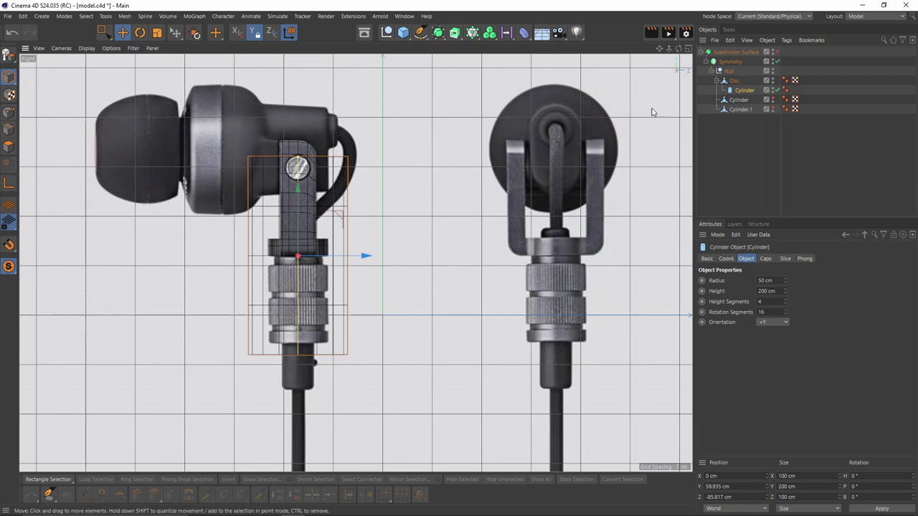
pyautogui.click(407, 33)
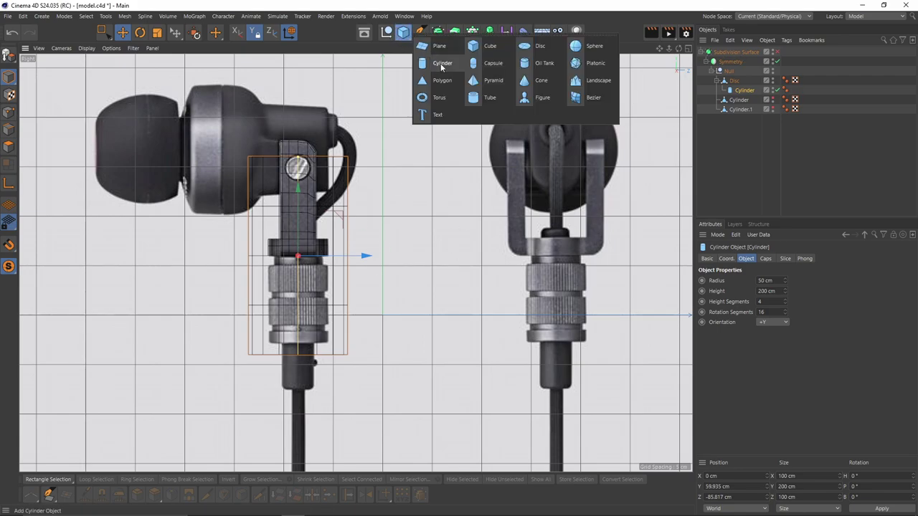
pyautogui.click(442, 63)
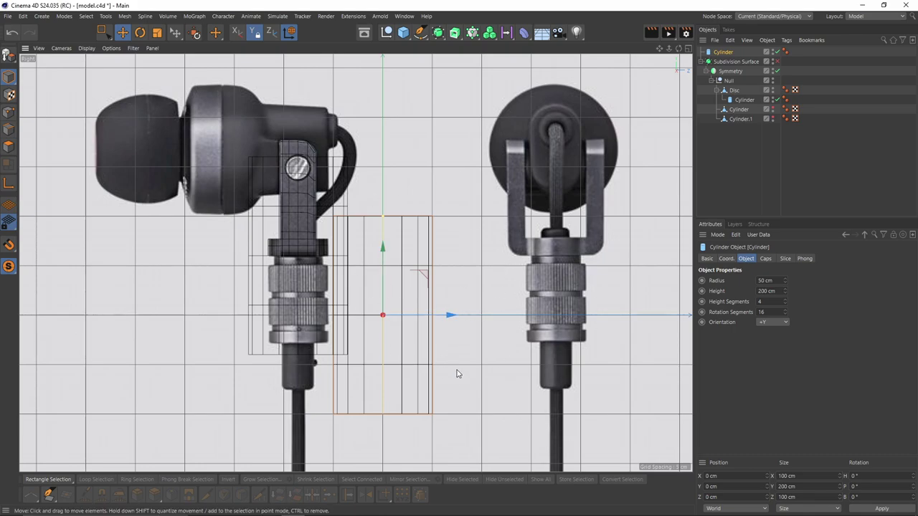
pyautogui.hotkey('ctrl', 'z')
# Step: Scale the cylinder to a radius of about 24.75 cm and move it down so its top meets the bracket's base
pyautogui.scroll(4, 418, 200)
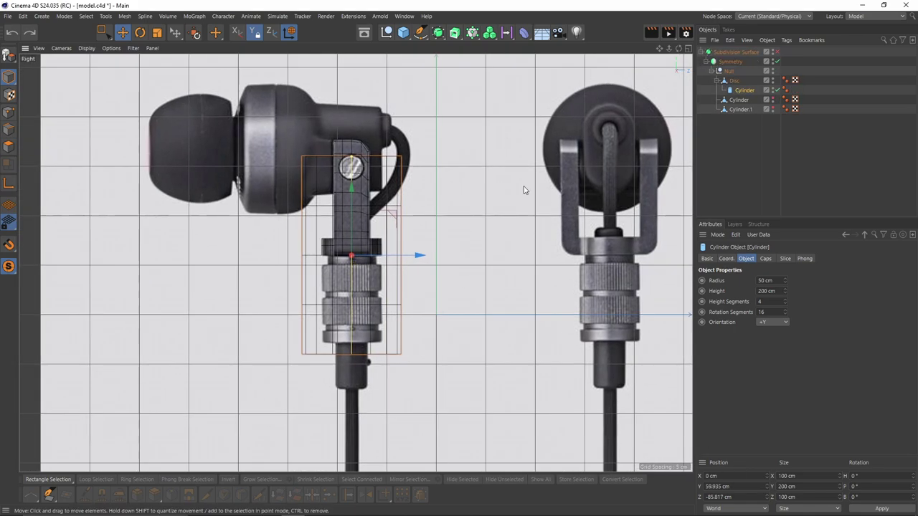
pyautogui.press('t')
pyautogui.moveTo(439, 301); pyautogui.dragTo(294, 342)
pyautogui.scroll(3, 333, 308)
pyautogui.press('e')
pyautogui.moveTo(294, 232); pyautogui.dragTo(288, 341)
pyautogui.keyDown('alt'); pyautogui.moveTo(287, 337); pyautogui.dragTo(290, 241, button='middle'); pyautogui.keyUp('alt')
pyautogui.moveTo(296, 263); pyautogui.dragTo(297, 269)
pyautogui.keyDown('alt'); pyautogui.moveTo(297, 268); pyautogui.dragTo(298, 247, button='middle'); pyautogui.keyUp('alt')
# Step: Make the cylinder editable with 12 rotation segments and a single height segment, and raise its bottom points to about Y -17.1 cm
pyautogui.click(745, 91)
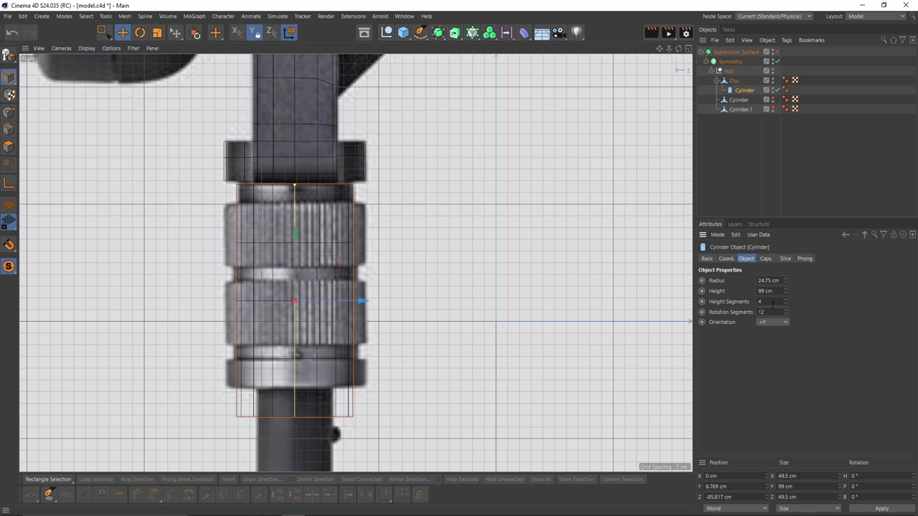
pyautogui.press('c')
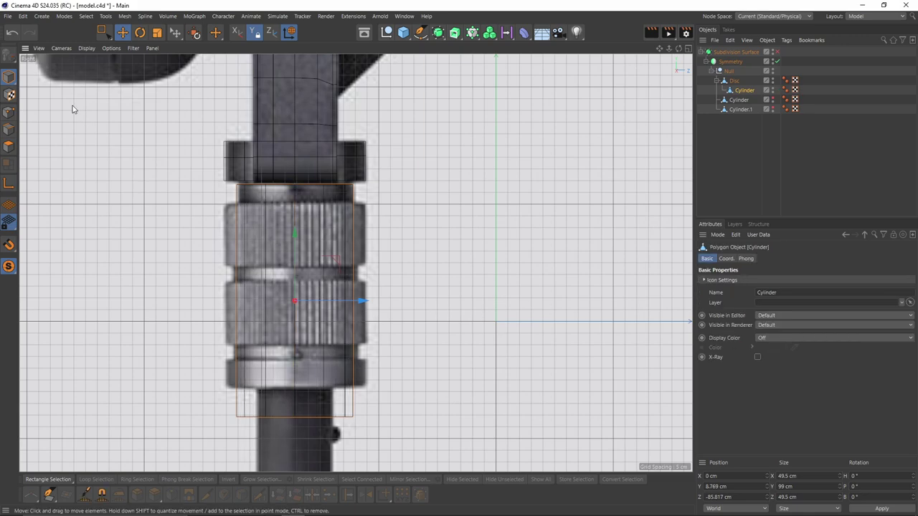
pyautogui.click(8, 112)
pyautogui.press('space')
pyautogui.moveTo(224, 376); pyautogui.dragTo(417, 424)
pyautogui.scroll(3, 311, 380)
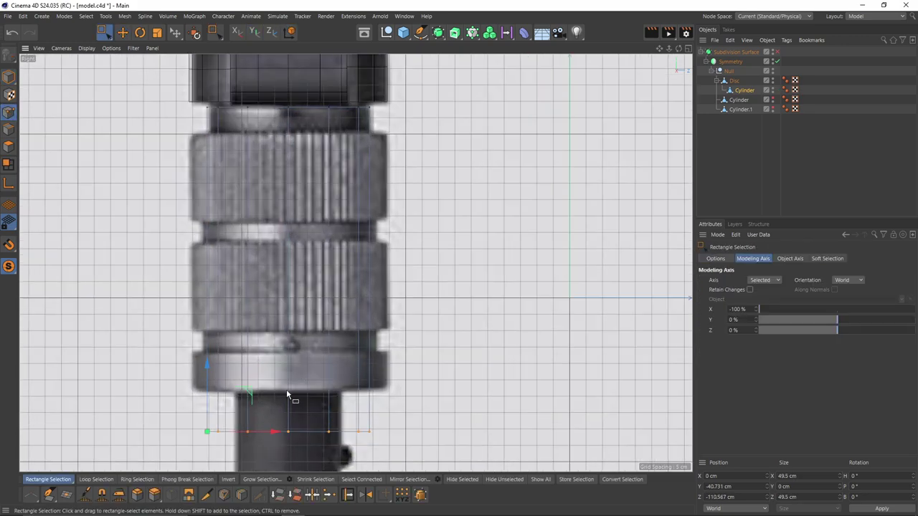
pyautogui.moveTo(212, 363); pyautogui.dragTo(204, 285)
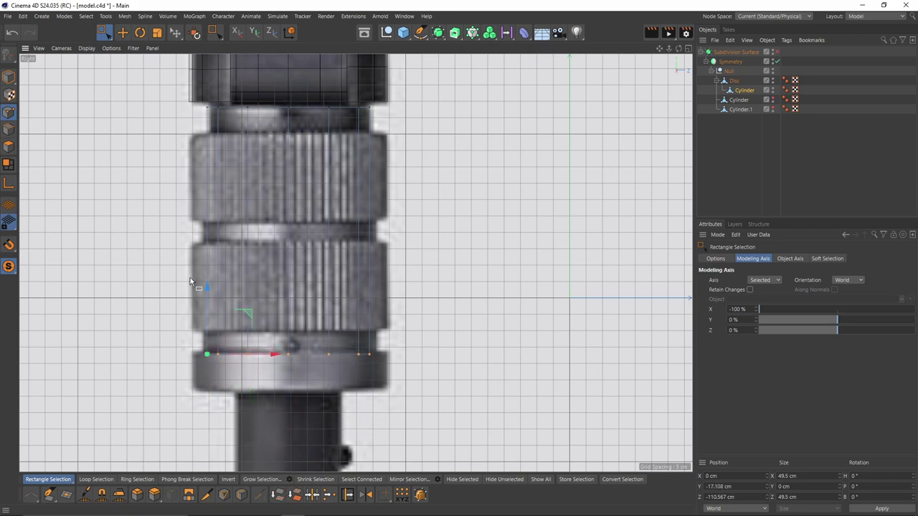
# Step: Centre the modeling axis at X 0 % and extrude the cylinder's bottom cap down to about Y -28.8 cm
pyautogui.click(14, 151)
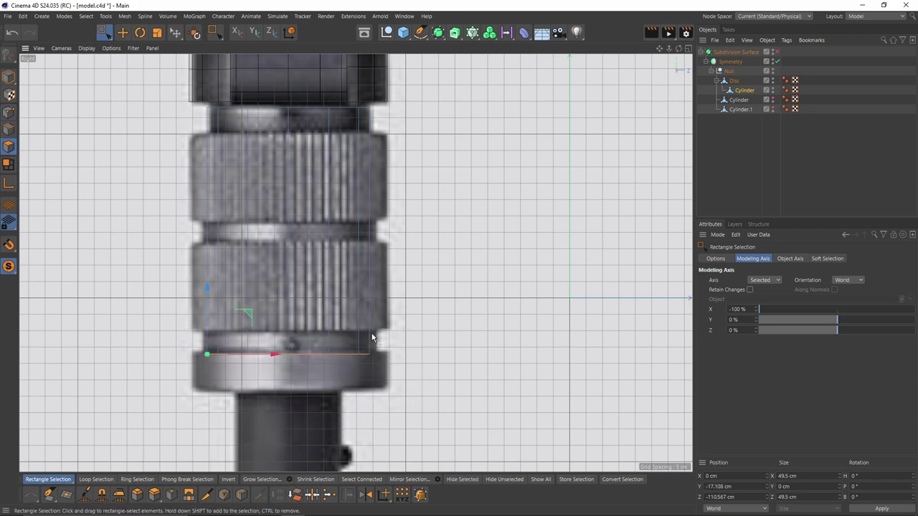
pyautogui.press('Return')
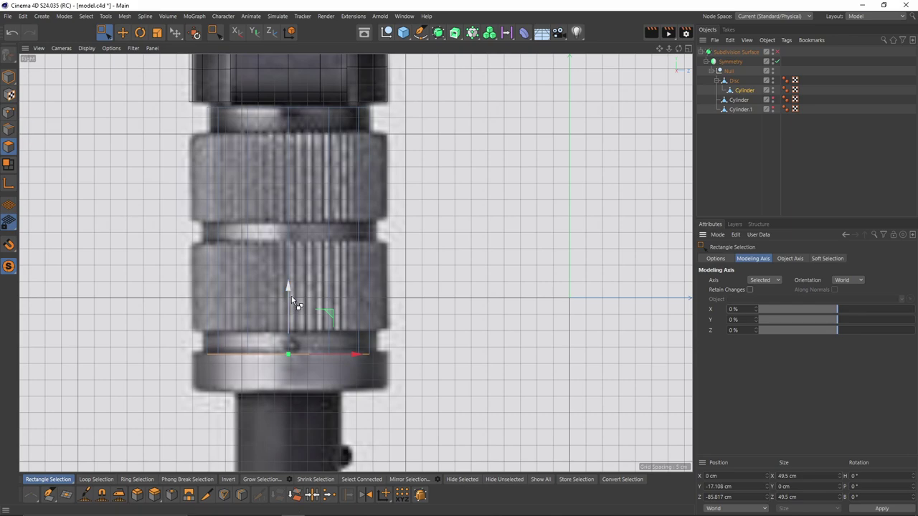
pyautogui.moveTo(295, 303); pyautogui.dragTo(284, 334)
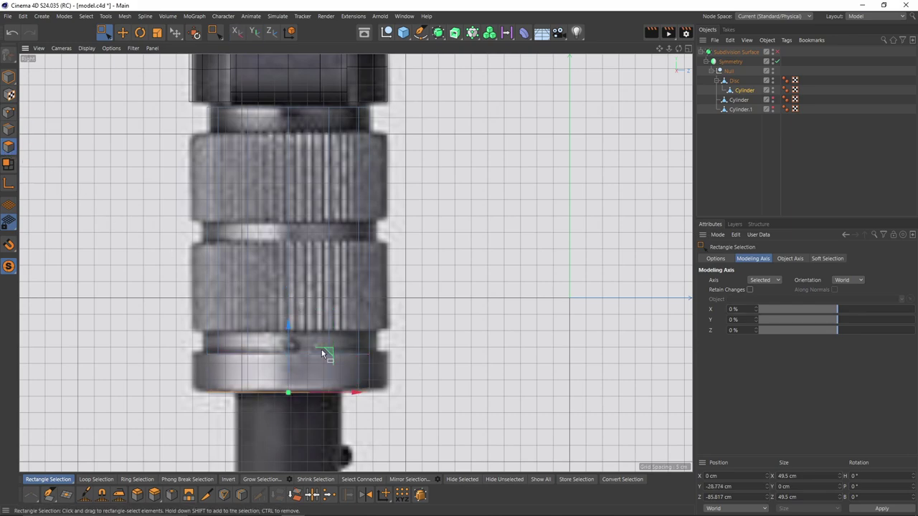
# Step: Loop-select the 12 side polygons of the short band at the cylinder's lower end
pyautogui.press('u')
pyautogui.press('l')
pyautogui.click(277, 377)
pyautogui.middleClick(300, 298)
pyautogui.middleClick(316, 247)
pyautogui.keyDown('alt'); pyautogui.moveTo(419, 317); pyautogui.dragTo(269, 249, button='middle'); pyautogui.keyUp('alt')
pyautogui.keyDown('alt'); pyautogui.moveTo(269, 249); pyautogui.dragTo(362, 287, button='right'); pyautogui.keyUp('alt')
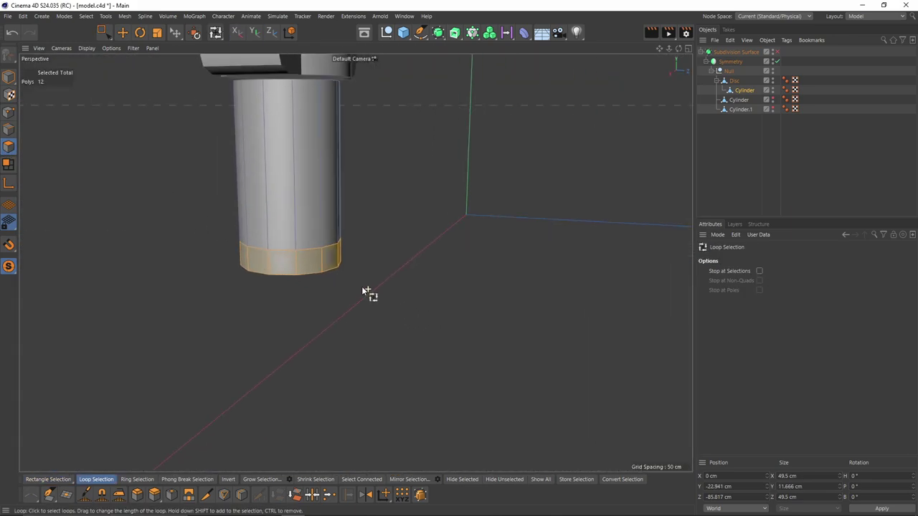
pyautogui.keyDown('alt'); pyautogui.moveTo(364, 289); pyautogui.dragTo(323, 267); pyautogui.keyUp('alt')
pyautogui.press('t')
pyautogui.moveTo(317, 312); pyautogui.dragTo(398, 321)
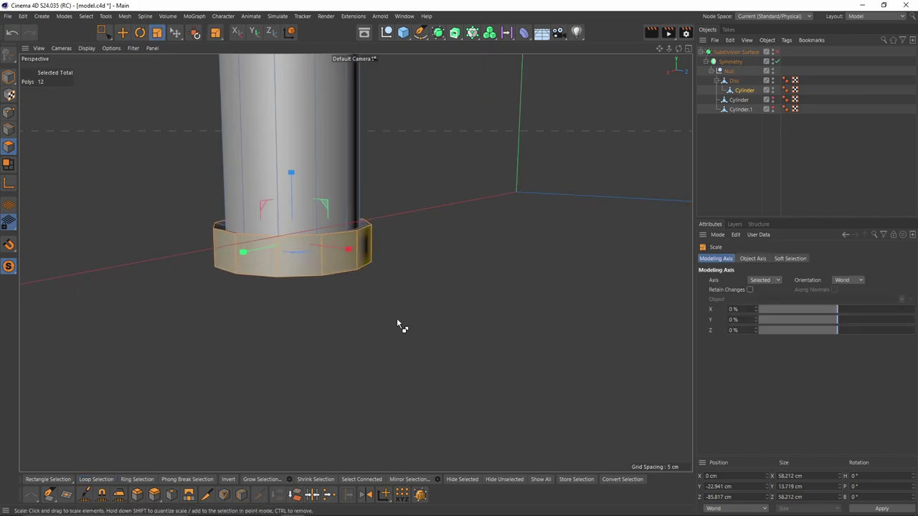
pyautogui.hotkey('ctrl', 'z')
# Step: Try to extrude the cylinder's lower polygon band outward by about 5.8 cm with Create Caps disabled
pyautogui.press('d')
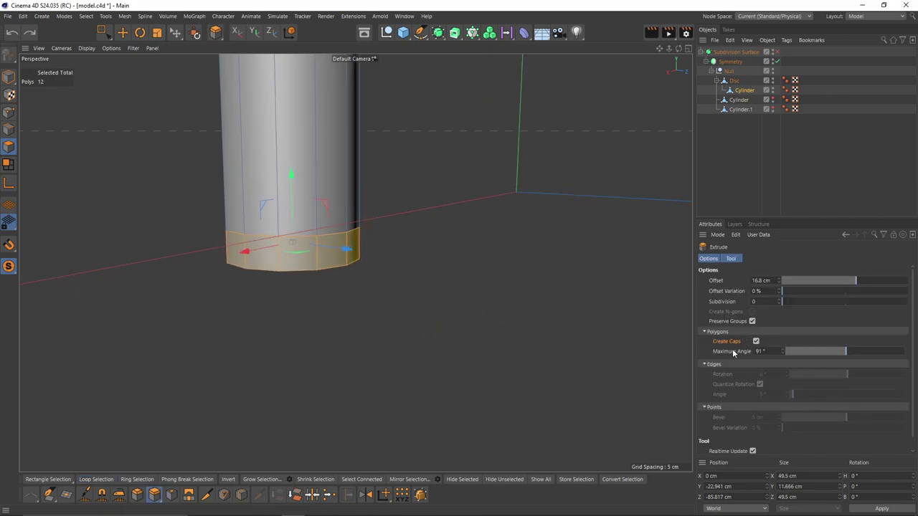
pyautogui.click(756, 342)
pyautogui.keyDown('alt'); pyautogui.moveTo(399, 350); pyautogui.dragTo(379, 323); pyautogui.keyUp('alt')
pyautogui.middleClick(377, 325)
pyautogui.middleClick(309, 383)
pyautogui.moveTo(303, 397); pyautogui.dragTo(347, 396)
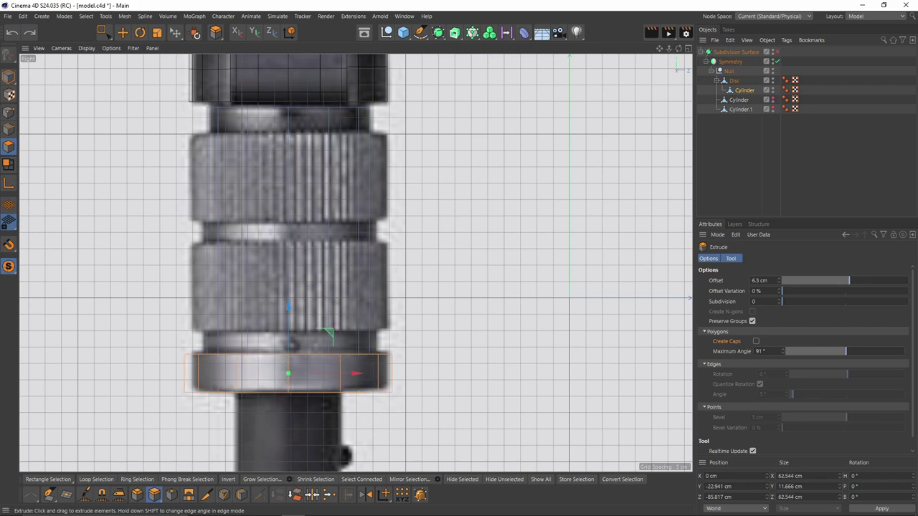
pyautogui.middleClick(365, 393)
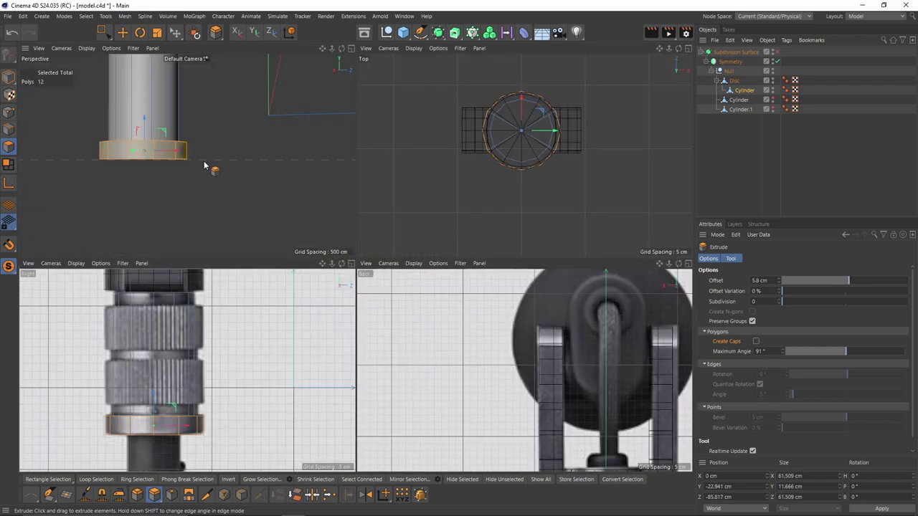
pyautogui.middleClick(205, 164)
pyautogui.keyDown('alt'); pyautogui.moveTo(327, 192); pyautogui.dragTo(351, 218); pyautogui.keyUp('alt')
pyautogui.scroll(5, 353, 256)
pyautogui.keyDown('alt'); pyautogui.moveTo(440, 292); pyautogui.dragTo(457, 310); pyautogui.keyUp('alt')
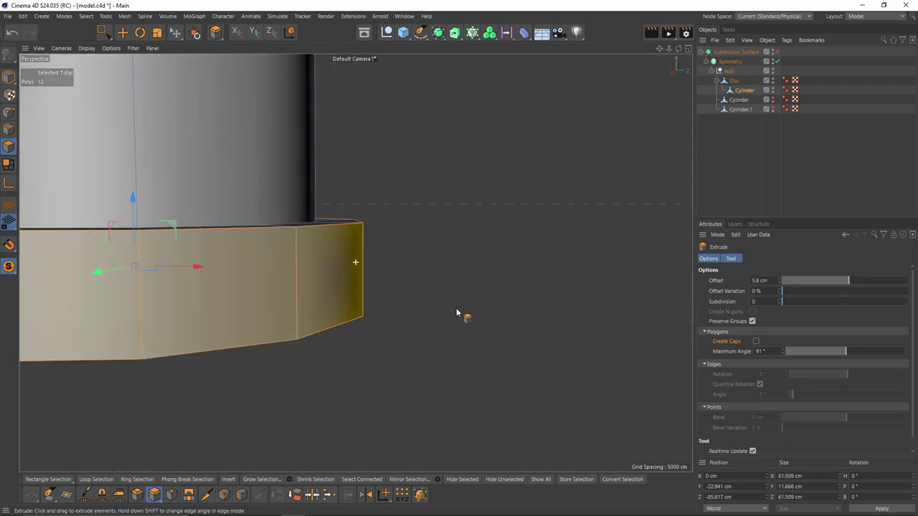
pyautogui.scroll(5, 369, 273)
pyautogui.keyDown('alt'); pyautogui.moveTo(367, 272); pyautogui.dragTo(448, 262); pyautogui.keyUp('alt')
pyautogui.scroll(-5, 350, 256)
pyautogui.keyDown('alt'); pyautogui.moveTo(351, 256); pyautogui.dragTo(308, 276); pyautogui.keyUp('alt')
pyautogui.hotkey('ctrl', 'z')
# Step: Try to move a single polygon of the cylinder's lower band
pyautogui.press('e')
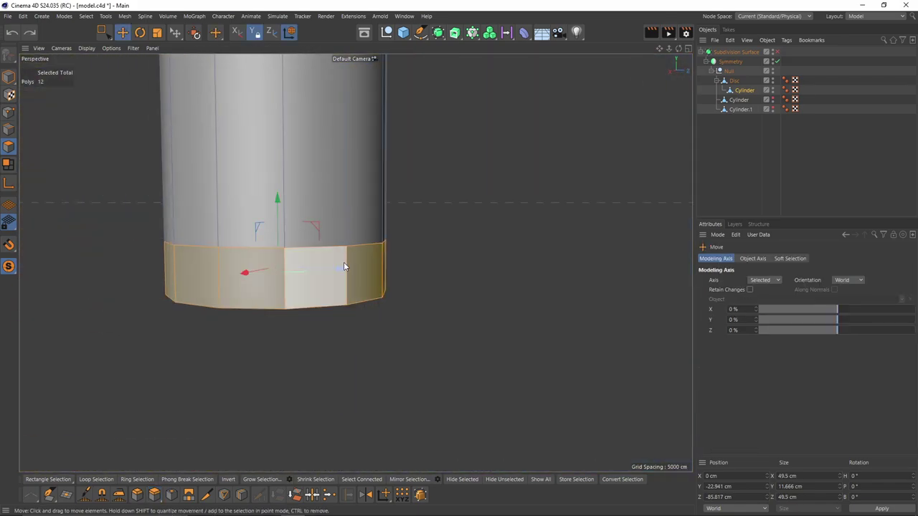
pyautogui.click(343, 263)
pyautogui.moveTo(331, 317); pyautogui.dragTo(324, 292)
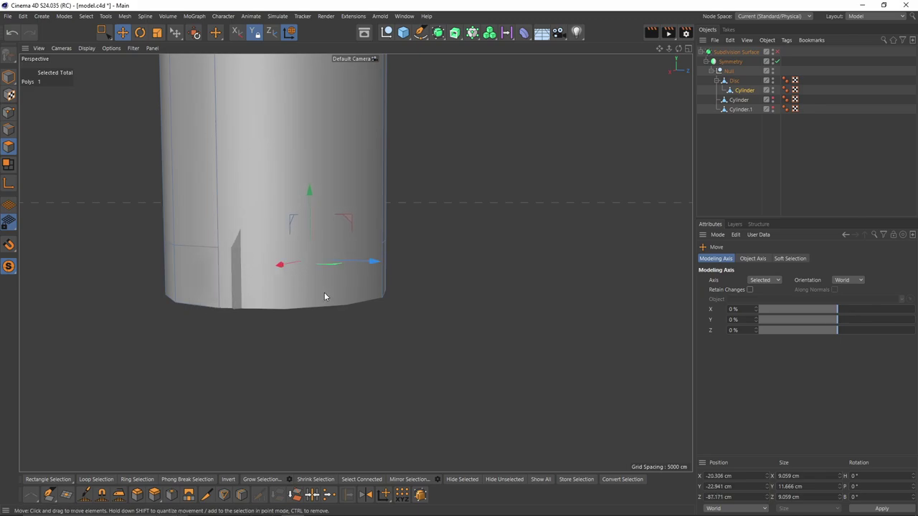
pyautogui.hotkey('ctrl', 'z')
# Step: Move the cylinder out of the Disc to the top of the object hierarchy and loop-select its lower polygon band
pyautogui.keyDown('alt'); pyautogui.moveTo(356, 256); pyautogui.dragTo(390, 250); pyautogui.keyUp('alt')
pyautogui.keyDown('alt'); pyautogui.moveTo(390, 251); pyautogui.dragTo(375, 321, button='middle'); pyautogui.keyUp('alt')
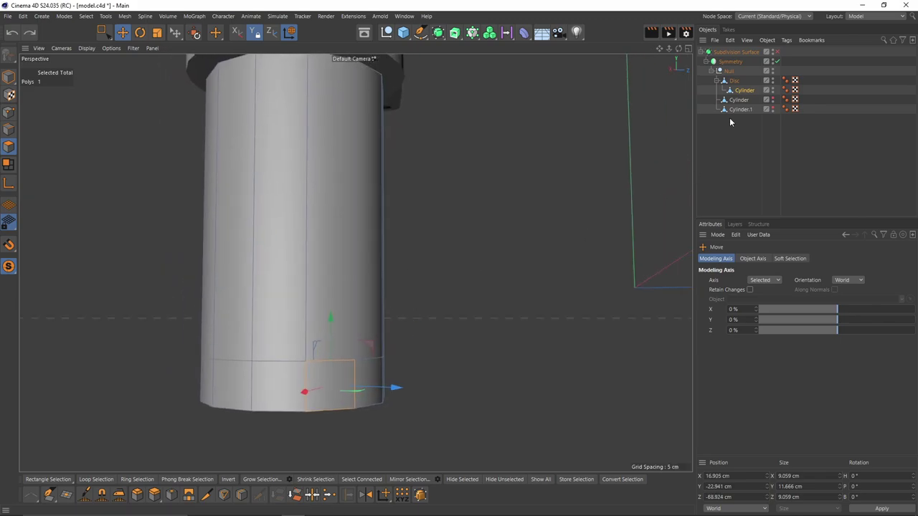
pyautogui.moveTo(742, 96); pyautogui.dragTo(743, 51)
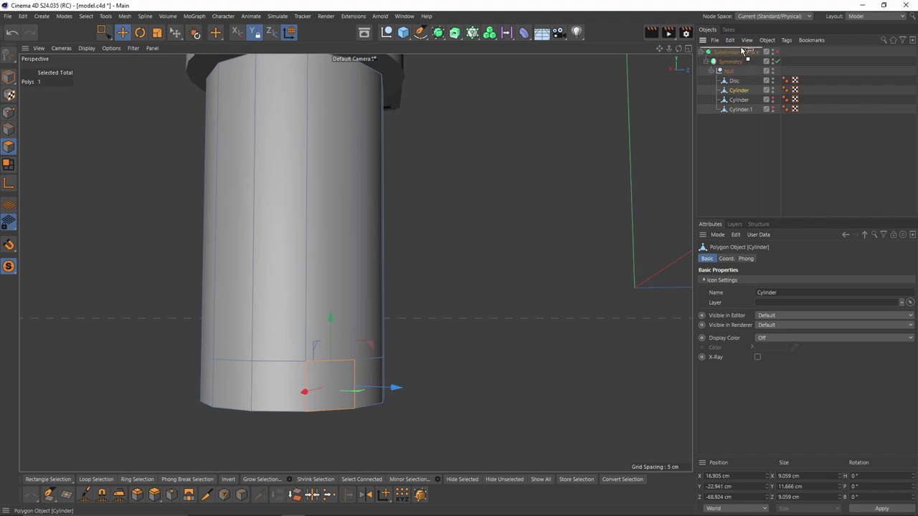
pyautogui.keyDown('alt'); pyautogui.moveTo(354, 262); pyautogui.dragTo(424, 230, button='middle'); pyautogui.keyUp('alt')
pyautogui.press('u')
pyautogui.press('l')
pyautogui.click(404, 343)
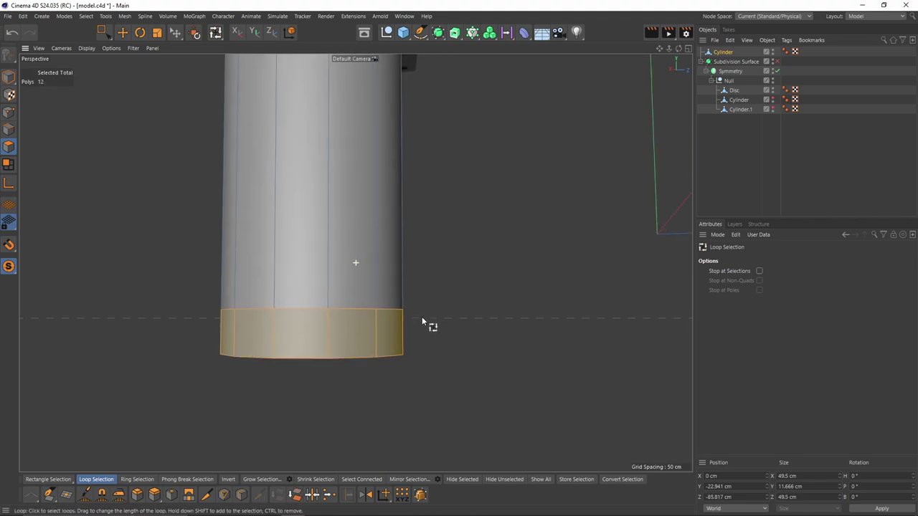
# Step: Extrude the lower band outward without caps to about 61.5 cm across, matching the bottom collar in the reference
pyautogui.keyDown('alt'); pyautogui.moveTo(421, 316); pyautogui.dragTo(511, 328); pyautogui.keyUp('alt')
pyautogui.press('d')
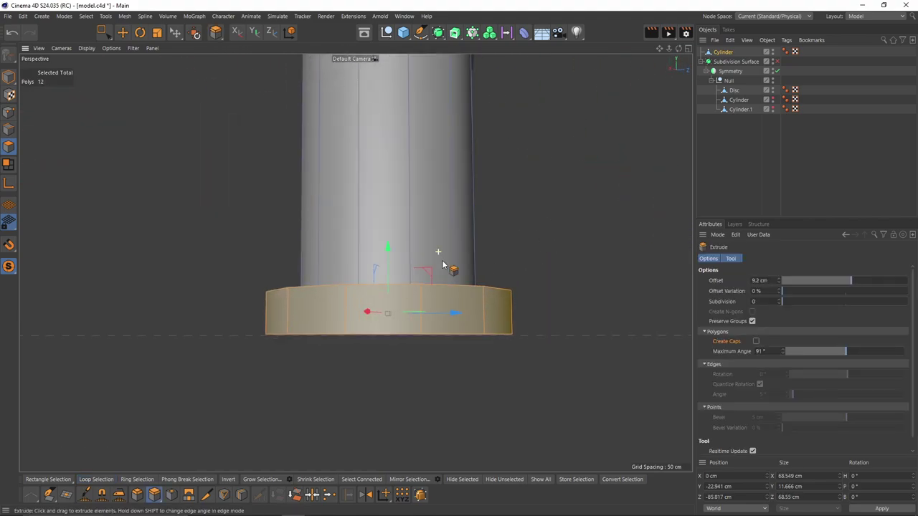
pyautogui.keyDown('alt'); pyautogui.moveTo(443, 266); pyautogui.dragTo(438, 319); pyautogui.keyUp('alt')
pyautogui.keyDown('alt'); pyautogui.moveTo(412, 385); pyautogui.dragTo(395, 352); pyautogui.keyUp('alt')
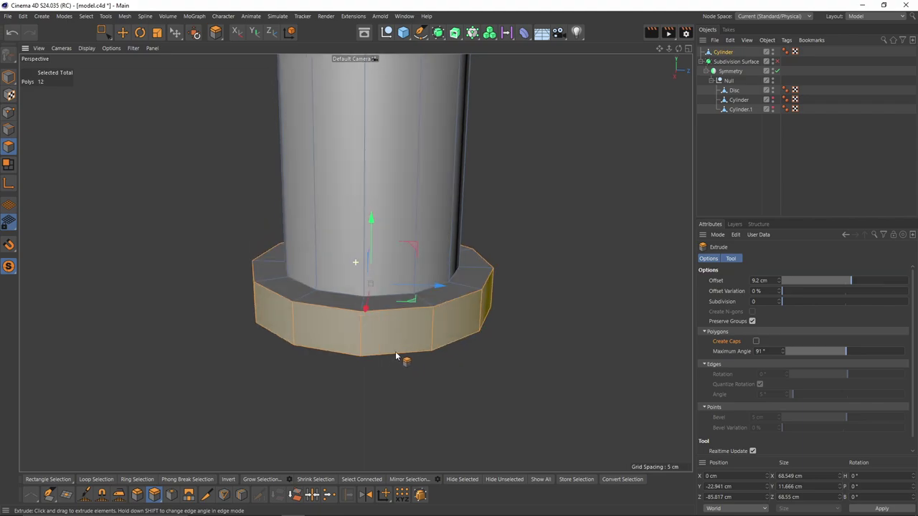
pyautogui.middleClick(395, 351)
pyautogui.middleClick(264, 414)
pyautogui.hotkey('ctrl', 'z')
pyautogui.moveTo(264, 414); pyautogui.dragTo(279, 418)
pyautogui.middleClick(279, 418)
pyautogui.middleClick(327, 240)
pyautogui.keyDown('alt'); pyautogui.moveTo(328, 373); pyautogui.dragTo(287, 351); pyautogui.keyUp('alt')
pyautogui.middleClick(244, 359)
pyautogui.middleClick(228, 369)
# Step: Add a loop cut at 50 % around the middle of the cylinder's shaft
pyautogui.press('k')
pyautogui.press('l')
pyautogui.scroll(-2, 268, 230)
pyautogui.keyDown('alt'); pyautogui.moveTo(290, 177); pyautogui.dragTo(275, 233, button='middle'); pyautogui.keyUp('alt')
pyautogui.scroll(2, 298, 246)
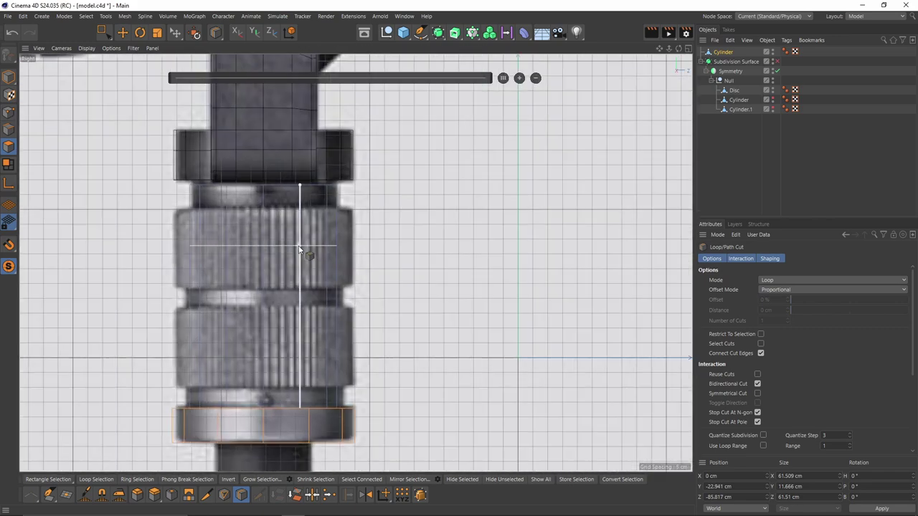
pyautogui.click(300, 200)
pyautogui.click(298, 297)
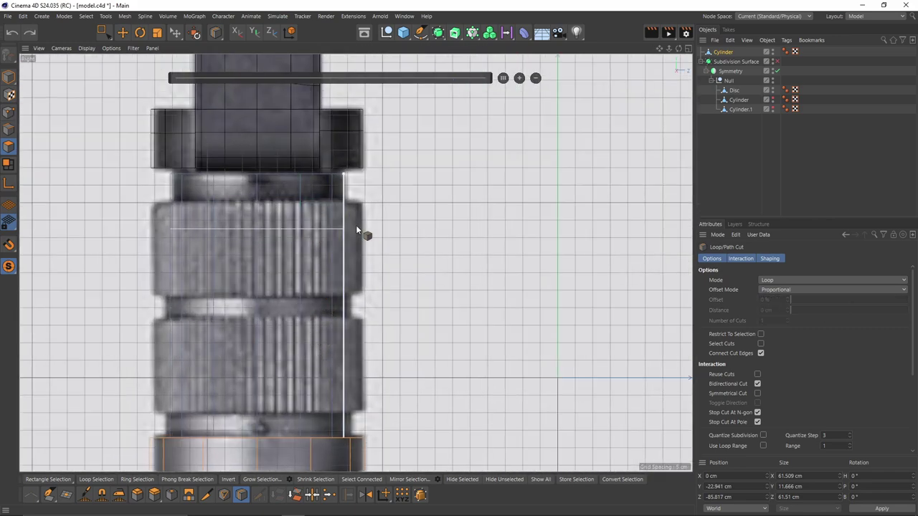
pyautogui.scroll(-2, 345, 227)
pyautogui.click(335, 285)
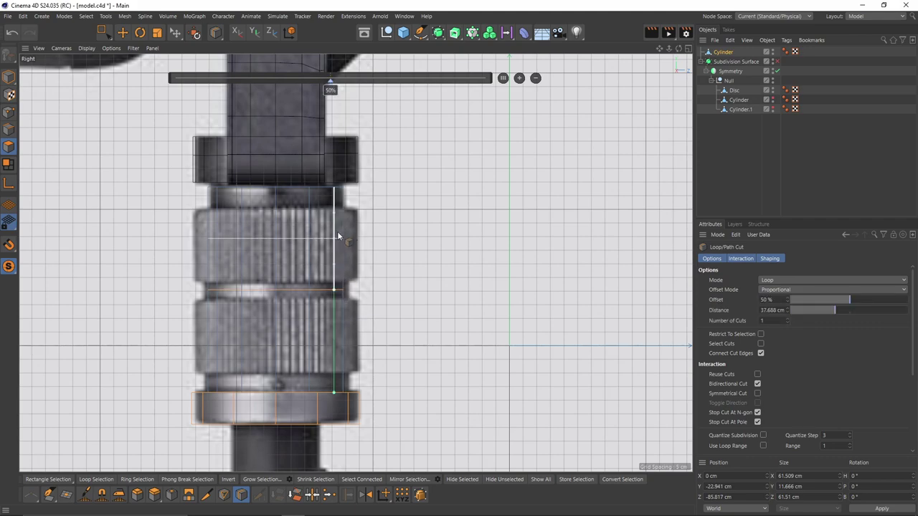
# Step: Add loop cuts at 50 % through the upper and lower halves of the shaft
pyautogui.middleClick(287, 309)
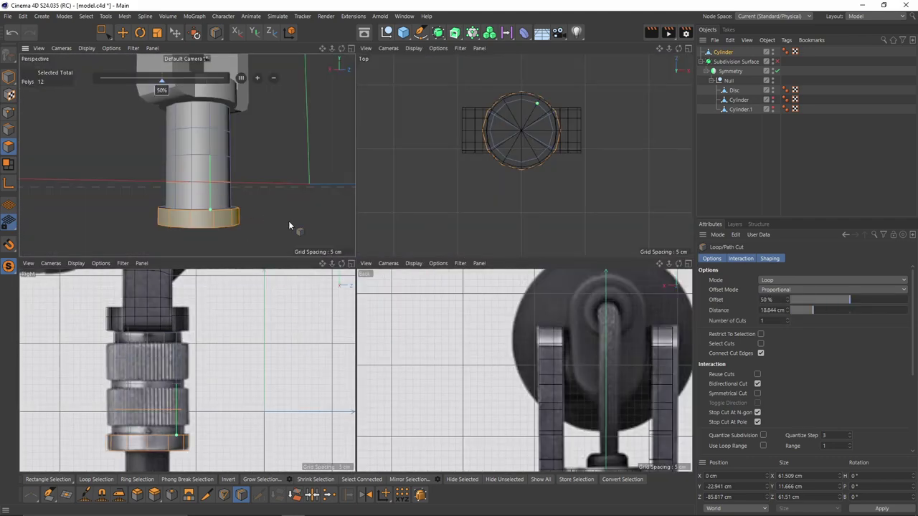
pyautogui.middleClick(223, 193)
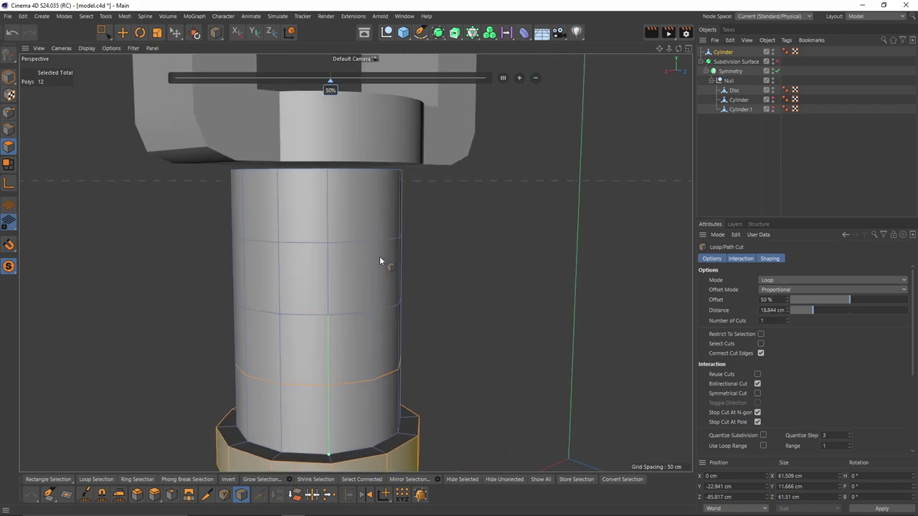
pyautogui.click(329, 322)
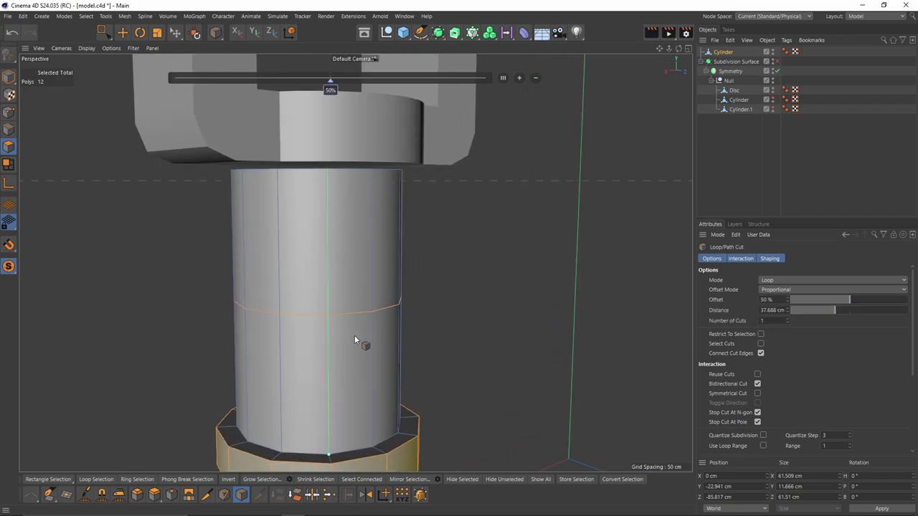
pyautogui.click(323, 253)
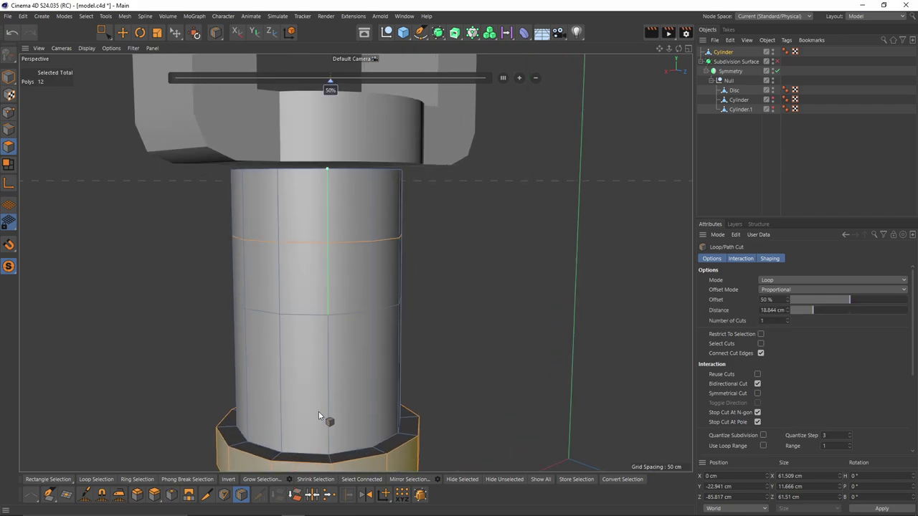
pyautogui.click(328, 391)
# Step: Loop-select the shaft's second polygon band from the top and split it into a separate object
pyautogui.press('u')
pyautogui.press('l')
pyautogui.middleClick(295, 261)
pyautogui.click(161, 367)
pyautogui.middleClick(297, 225)
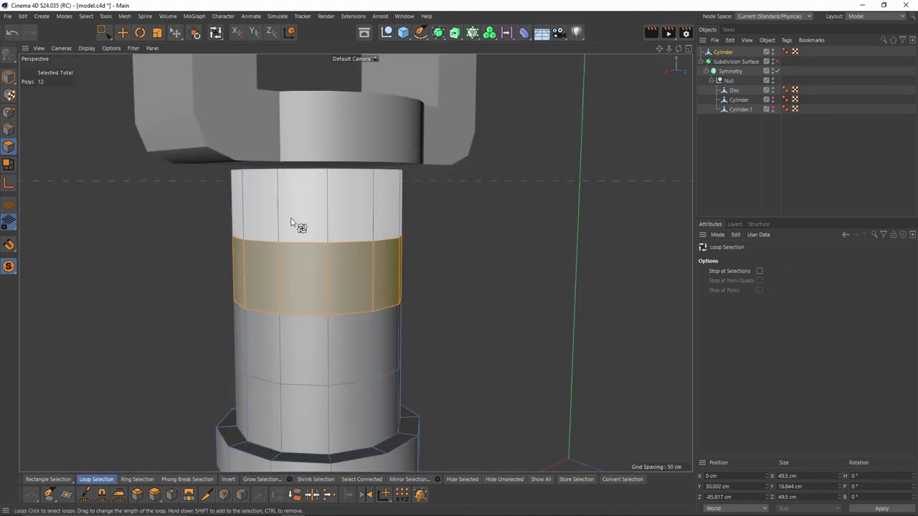
pyautogui.press('u')
pyautogui.press('p')
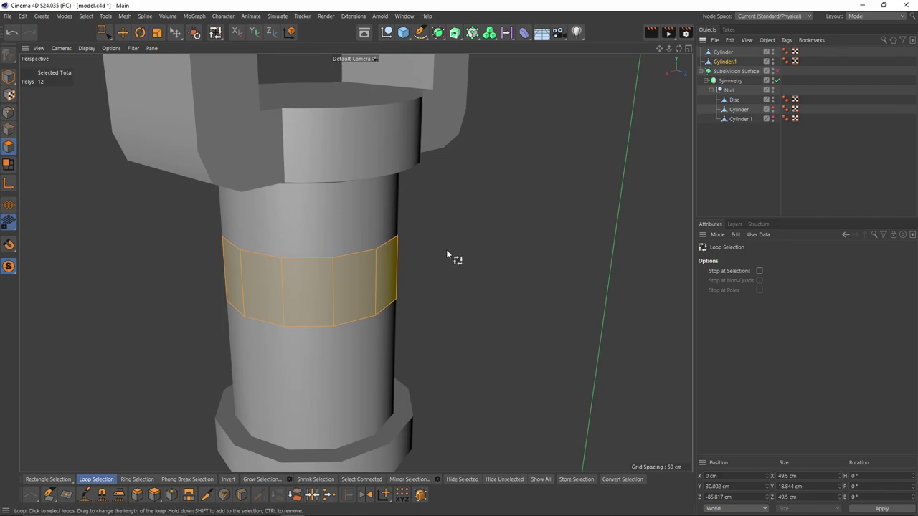
# Step: Fit the split band to the upper knurled ring, about 26.8 cm high at Y 36.7 cm and 60.1 cm across in X and Z
pyautogui.middleClick(446, 250)
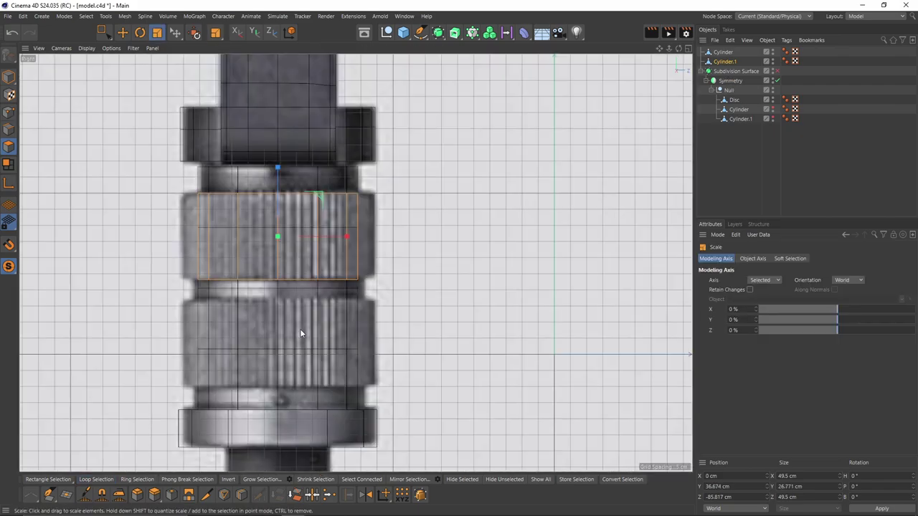
pyautogui.moveTo(300, 328); pyautogui.dragTo(303, 74)
pyautogui.click(270, 33)
pyautogui.scroll(3, 322, 229)
pyautogui.moveTo(279, 208); pyautogui.dragTo(283, 208)
pyautogui.middleClick(283, 208)
pyautogui.middleClick(283, 208)
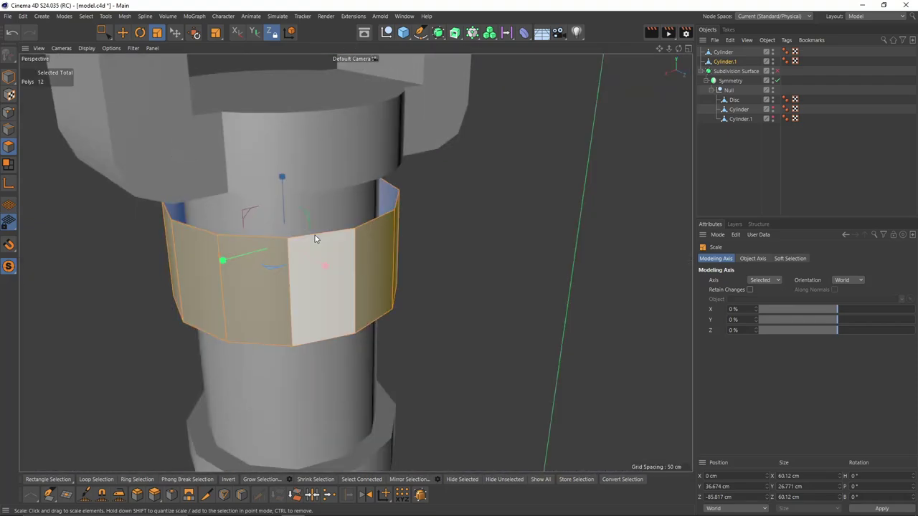
# Step: Try to subdivide the ring's polygons with the default subdivision settings
pyautogui.rightClick(542, 246)
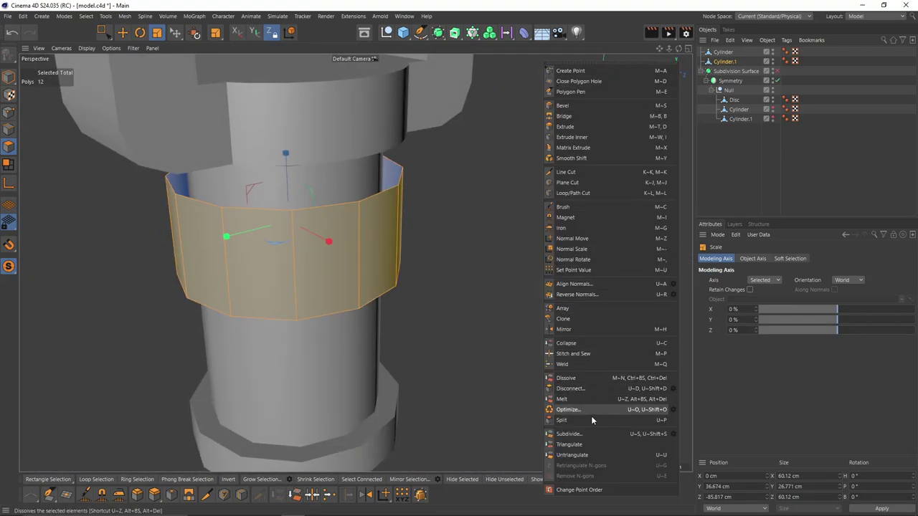
pyautogui.click(594, 434)
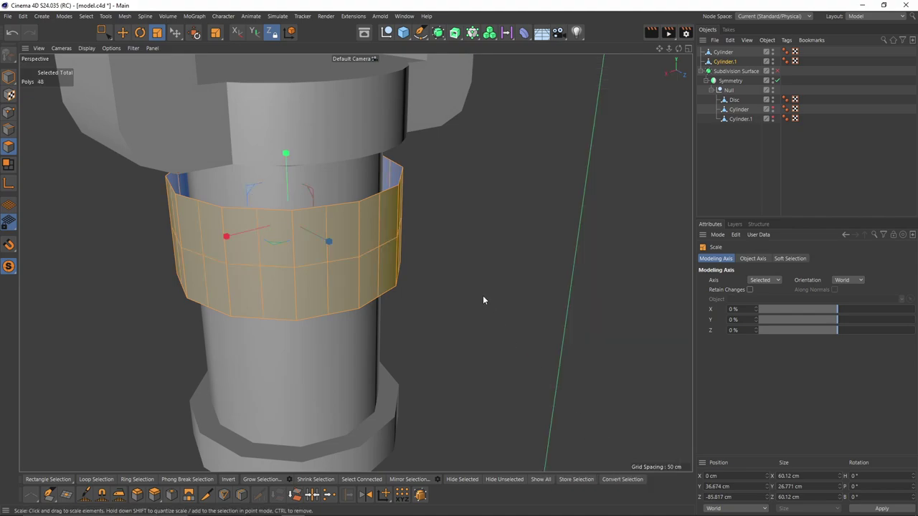
pyautogui.hotkey('ctrl', 'z')
# Step: Subdivide the ring three times using the Catmull-Clark pattern with Smooth Subdivision enabled and Subdivisions at 1
pyautogui.rightClick(483, 295)
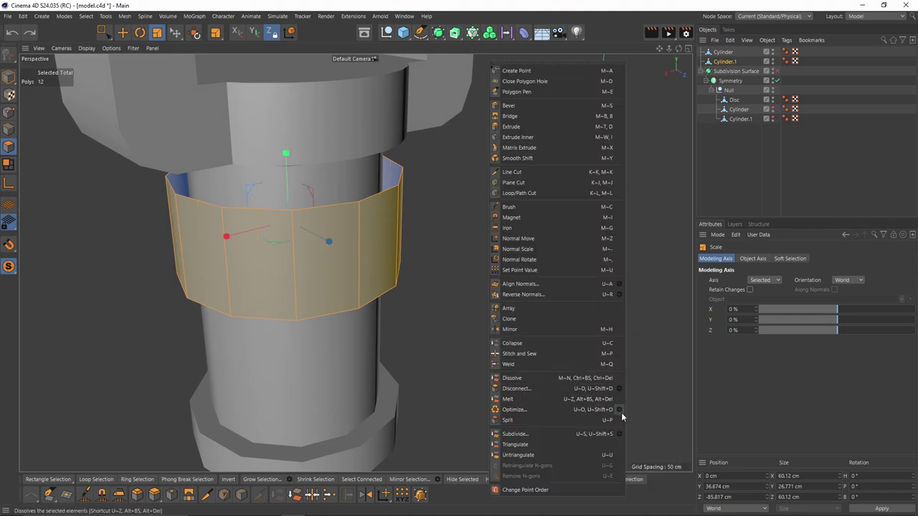
pyautogui.click(620, 434)
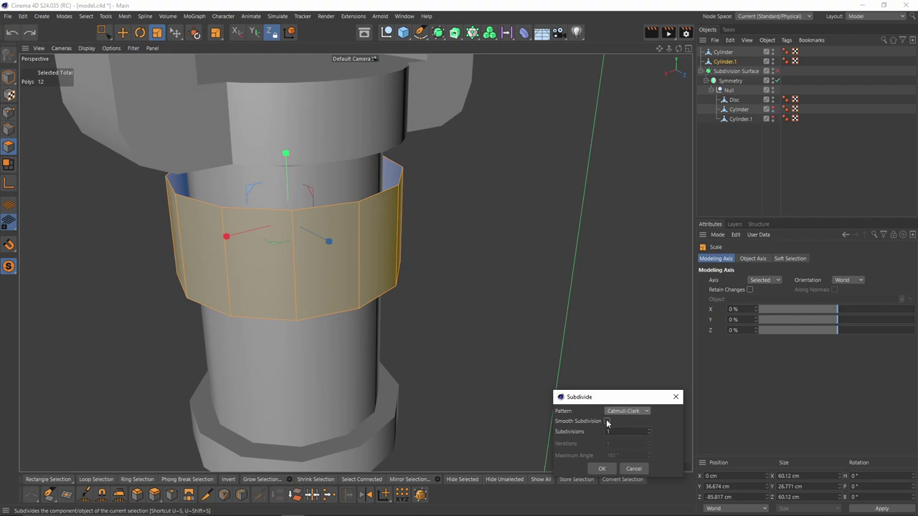
pyautogui.click(606, 422)
pyautogui.click(602, 469)
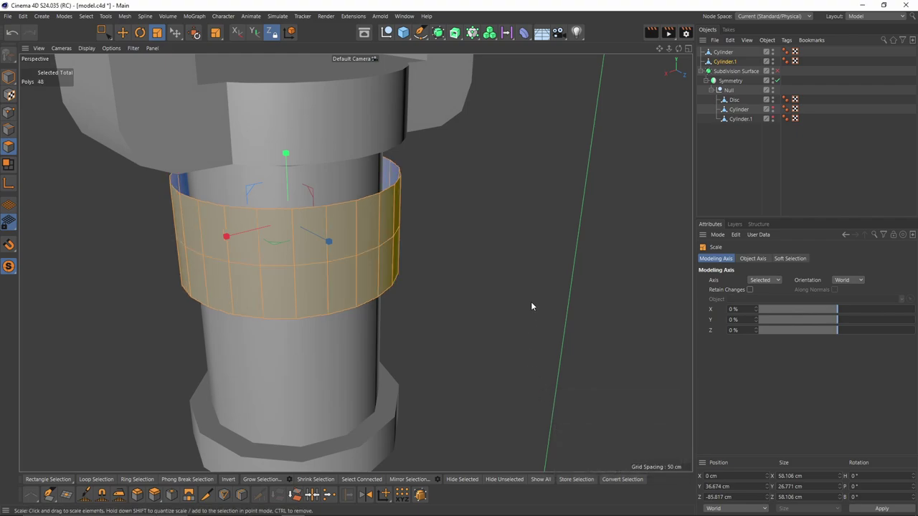
pyautogui.press('u')
pyautogui.press('s')
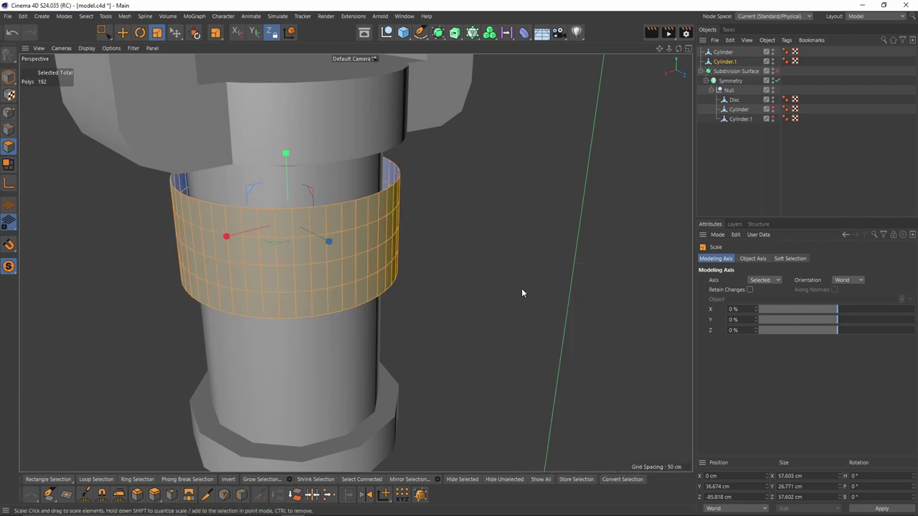
pyautogui.press('u')
pyautogui.press('s')
# Step: Loop-select the ring's inner horizontal edge loops and dissolve them, keeping only the vertical edges
pyautogui.click(8, 129)
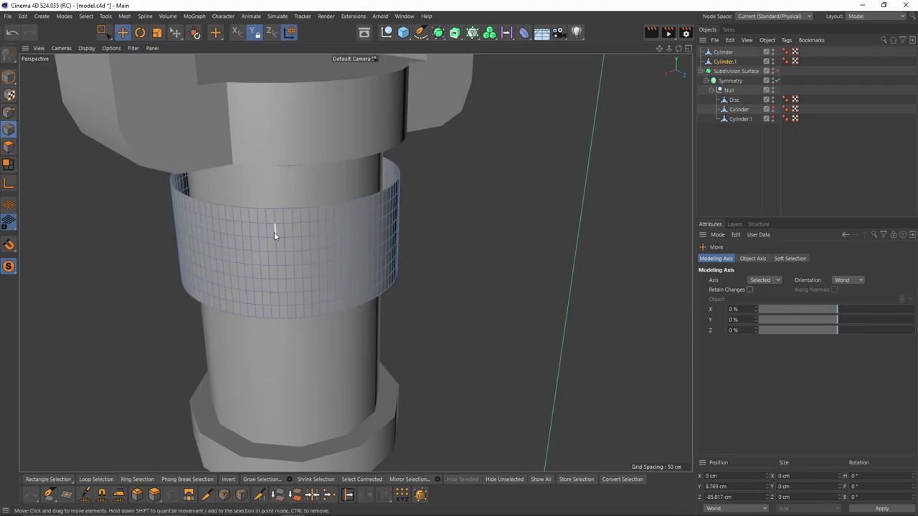
pyautogui.scroll(3, 259, 225)
pyautogui.press('u')
pyautogui.press('l')
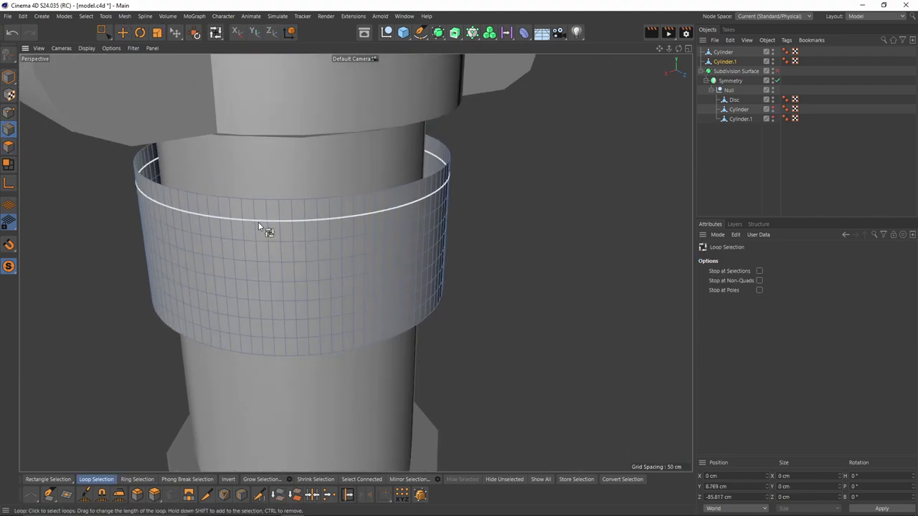
pyautogui.click(258, 222)
pyautogui.keyDown('shift'); pyautogui.click(259, 240); pyautogui.keyUp('shift')
pyautogui.keyDown('shift'); pyautogui.click(266, 264); pyautogui.keyUp('shift')
pyautogui.keyDown('shift'); pyautogui.click(265, 282); pyautogui.keyUp('shift')
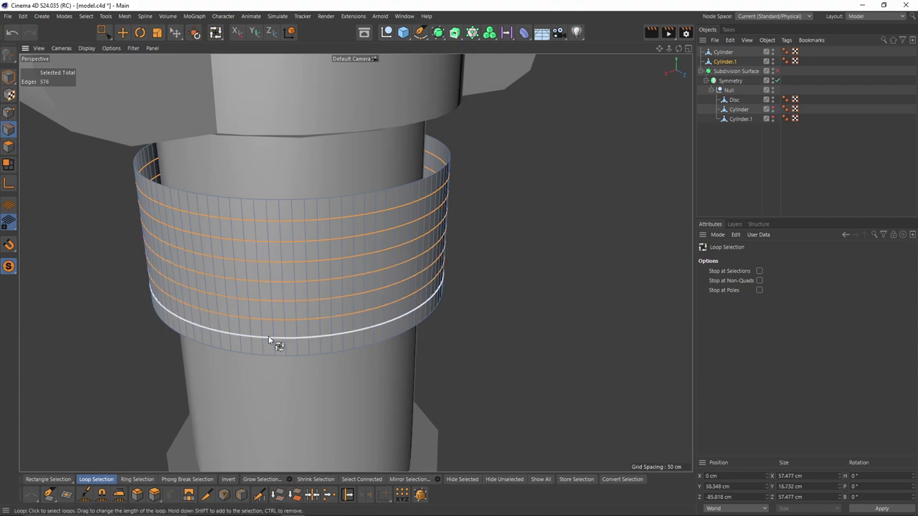
pyautogui.hotkey('ctrl', 'shift', 'a')
# Step: Select every other vertical edge one by one across the front of the ring
pyautogui.keyDown('alt'); pyautogui.moveTo(311, 317); pyautogui.dragTo(371, 267, button='middle'); pyautogui.keyUp('alt')
pyautogui.press('e')
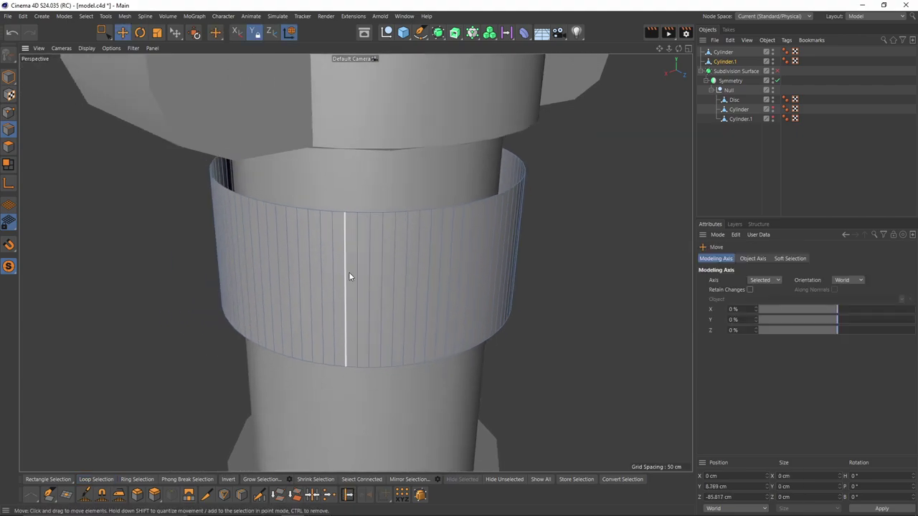
pyautogui.click(348, 271)
pyautogui.keyDown('shift'); pyautogui.click(370, 266); pyautogui.keyUp('shift')
pyautogui.keyDown('shift'); pyautogui.click(395, 249); pyautogui.keyUp('shift')
pyautogui.keyDown('shift'); pyautogui.click(420, 242); pyautogui.keyUp('shift')
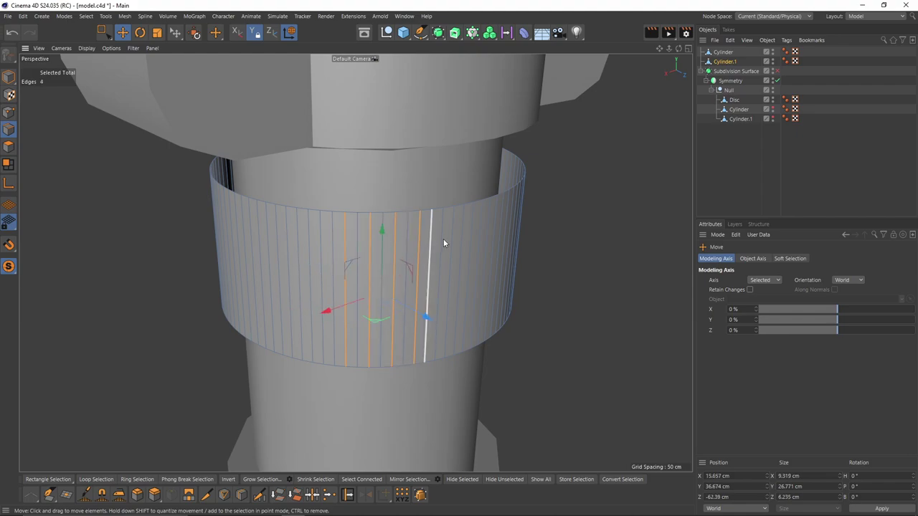
pyautogui.keyDown('alt'); pyautogui.moveTo(443, 241); pyautogui.dragTo(336, 251); pyautogui.keyUp('alt')
pyautogui.keyDown('shift'); pyautogui.click(375, 247); pyautogui.keyUp('shift')
pyautogui.keyDown('shift'); pyautogui.click(399, 254); pyautogui.keyUp('shift')
pyautogui.keyDown('alt'); pyautogui.moveTo(441, 253); pyautogui.dragTo(372, 267, button='middle'); pyautogui.keyUp('alt')
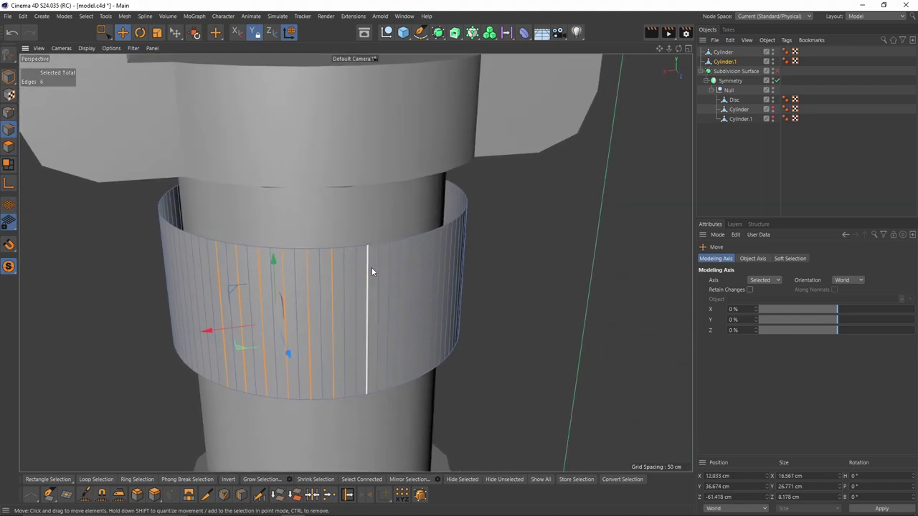
pyautogui.keyDown('alt'); pyautogui.moveTo(371, 267); pyautogui.dragTo(352, 254); pyautogui.keyUp('alt')
pyautogui.keyDown('alt'); pyautogui.moveTo(353, 254); pyautogui.dragTo(252, 226, button='right'); pyautogui.keyUp('alt')
pyautogui.keyDown('shift'); pyautogui.click(344, 276); pyautogui.keyUp('shift')
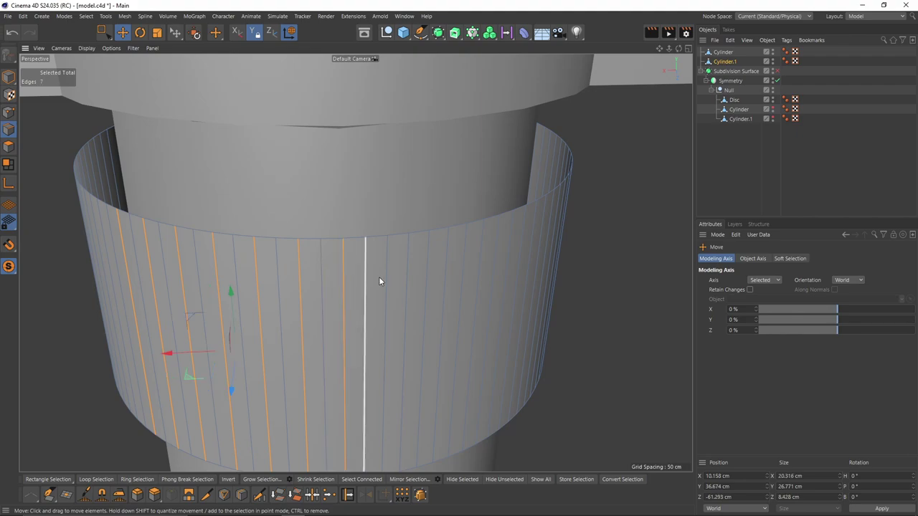
pyautogui.keyDown('shift'); pyautogui.click(387, 276); pyautogui.keyUp('shift')
pyautogui.keyDown('shift'); pyautogui.click(428, 276); pyautogui.keyUp('shift')
pyautogui.keyDown('alt'); pyautogui.moveTo(448, 275); pyautogui.dragTo(389, 275); pyautogui.keyUp('alt')
pyautogui.keyDown('shift'); pyautogui.click(400, 274); pyautogui.keyUp('shift')
pyautogui.keyDown('shift'); pyautogui.click(435, 271); pyautogui.keyUp('shift')
# Step: Carry on the alternate selection as points around the whole ring in the Top view, and convert the selection to edges
pyautogui.press('F2')
pyautogui.hotkey('alt', 's')
pyautogui.hotkey('alt', 's')
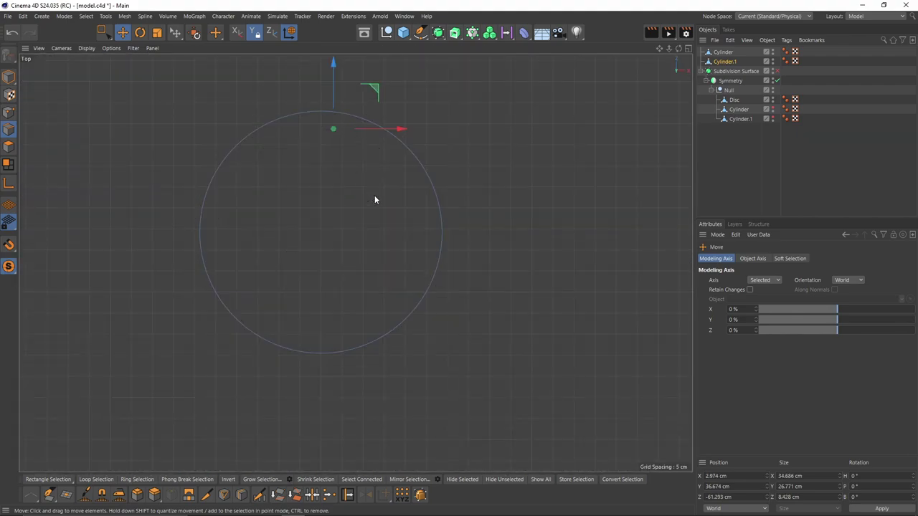
pyautogui.press('u')
pyautogui.press('l')
pyautogui.keyDown('alt'); pyautogui.moveTo(409, 163); pyautogui.dragTo(426, 120, button='right'); pyautogui.keyUp('alt')
pyautogui.press('0')
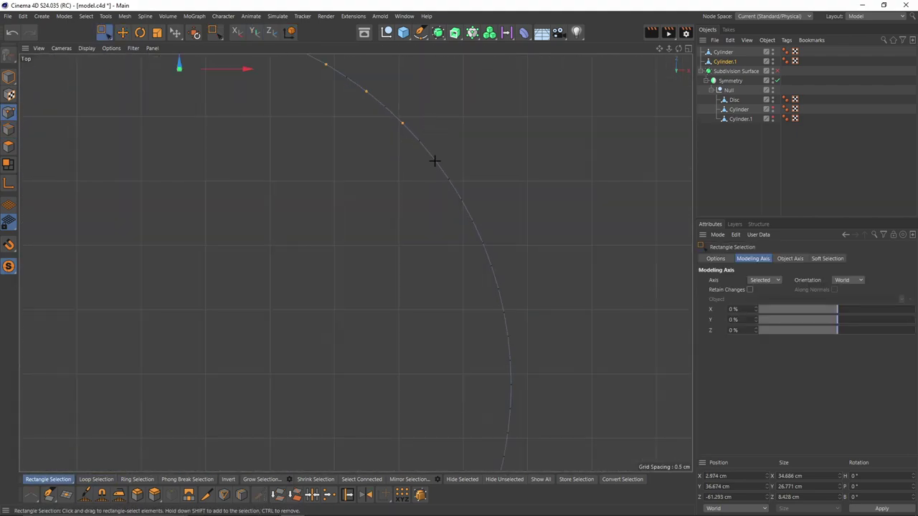
pyautogui.scroll(-8, 458, 203)
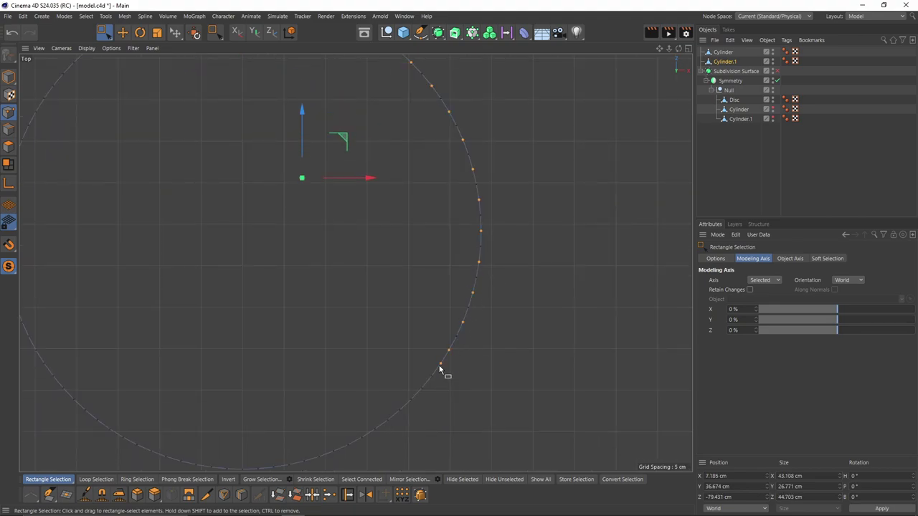
pyautogui.keyDown('shift'); pyautogui.click(431, 376); pyautogui.keyUp('shift')
pyautogui.keyDown('shift'); pyautogui.click(411, 399); pyautogui.keyUp('shift')
pyautogui.keyDown('alt'); pyautogui.moveTo(355, 456); pyautogui.dragTo(402, 398, button='middle'); pyautogui.keyUp('alt')
pyautogui.keyDown('shift'); pyautogui.click(409, 380); pyautogui.keyUp('shift')
pyautogui.keyDown('shift'); pyautogui.click(351, 405); pyautogui.keyUp('shift')
pyautogui.keyDown('shift'); pyautogui.click(290, 412); pyautogui.keyUp('shift')
pyautogui.keyDown('alt'); pyautogui.moveTo(272, 409); pyautogui.dragTo(326, 418, button='middle'); pyautogui.keyUp('alt')
pyautogui.keyDown('shift'); pyautogui.click(316, 411); pyautogui.keyUp('shift')
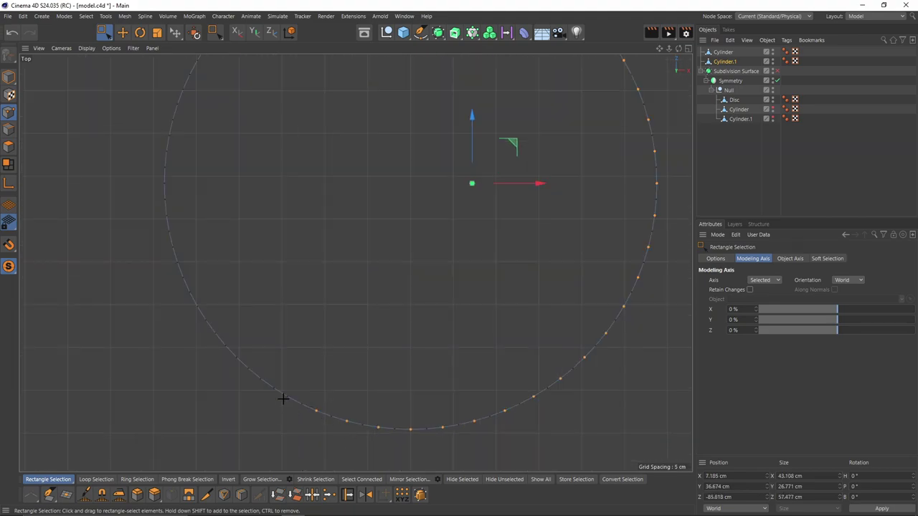
pyautogui.keyDown('shift'); pyautogui.click(261, 379); pyautogui.keyUp('shift')
pyautogui.keyDown('shift'); pyautogui.click(236, 357); pyautogui.keyUp('shift')
pyautogui.keyDown('shift'); pyautogui.click(216, 333); pyautogui.keyUp('shift')
pyautogui.keyDown('shift'); pyautogui.click(197, 306); pyautogui.keyUp('shift')
pyautogui.keyDown('alt'); pyautogui.moveTo(209, 287); pyautogui.dragTo(231, 383, button='middle'); pyautogui.keyUp('alt')
pyautogui.keyDown('shift'); pyautogui.click(186, 280); pyautogui.keyUp('shift')
pyautogui.keyDown('alt'); pyautogui.moveTo(242, 149); pyautogui.dragTo(232, 196, button='middle'); pyautogui.keyUp('alt')
pyautogui.press('F1')
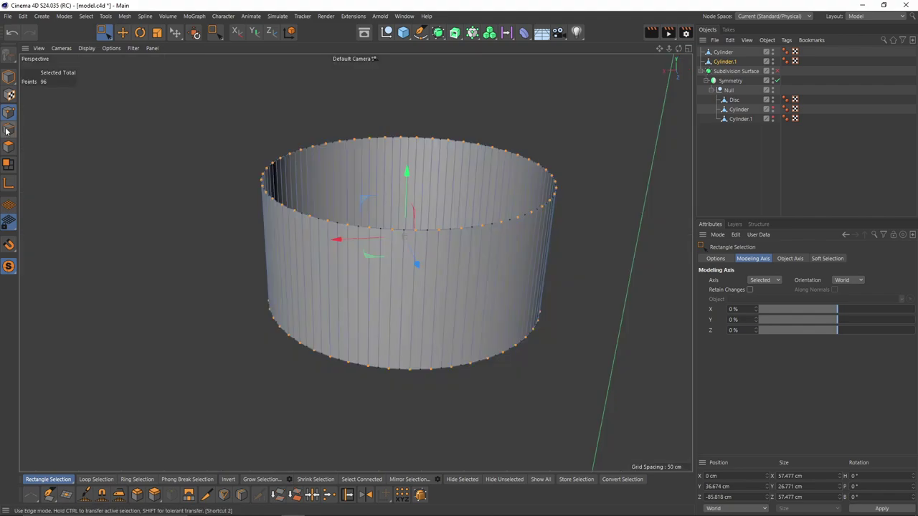
pyautogui.keyDown('ctrl'); pyautogui.click(7, 130); pyautogui.keyUp('ctrl')
pyautogui.scroll(2, 478, 286)
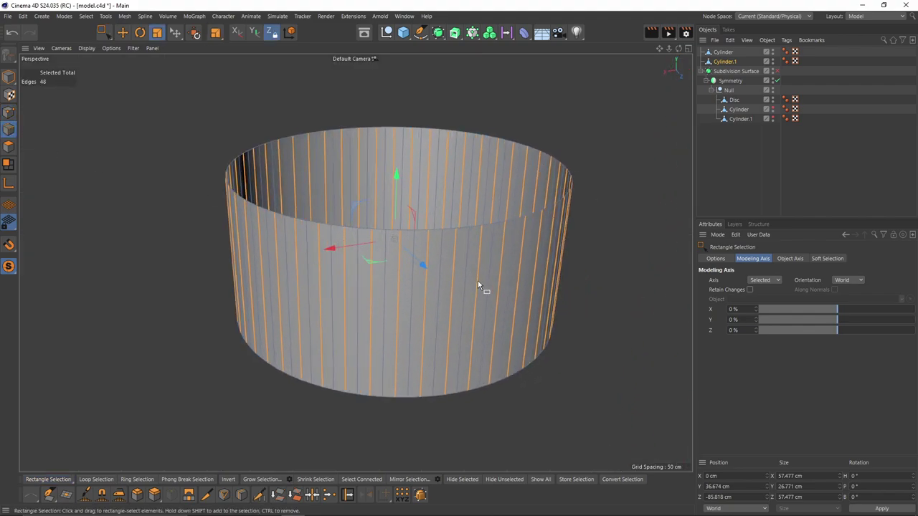
# Step: Try to scale the alternate vertical edges inward with the Z axis locked
pyautogui.press('t')
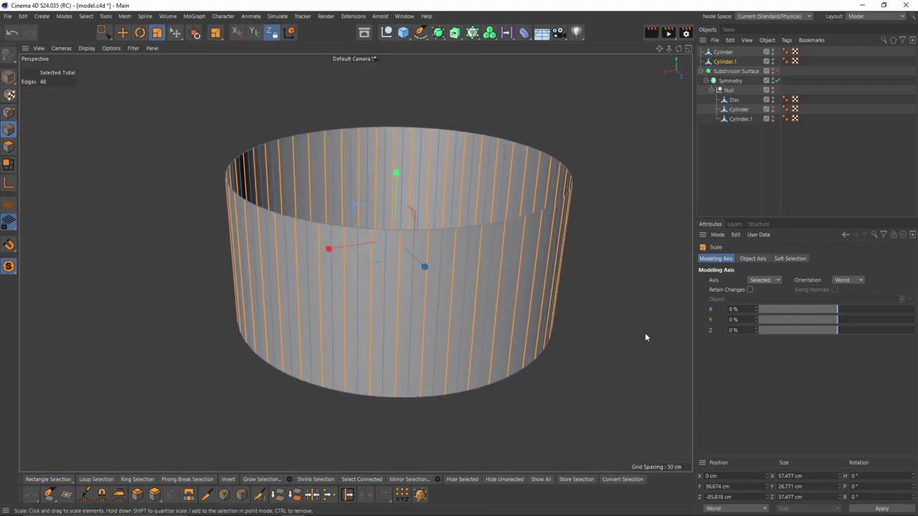
pyautogui.moveTo(558, 393); pyautogui.dragTo(543, 386)
pyautogui.keyDown('alt'); pyautogui.moveTo(484, 279); pyautogui.dragTo(465, 231); pyautogui.keyUp('alt')
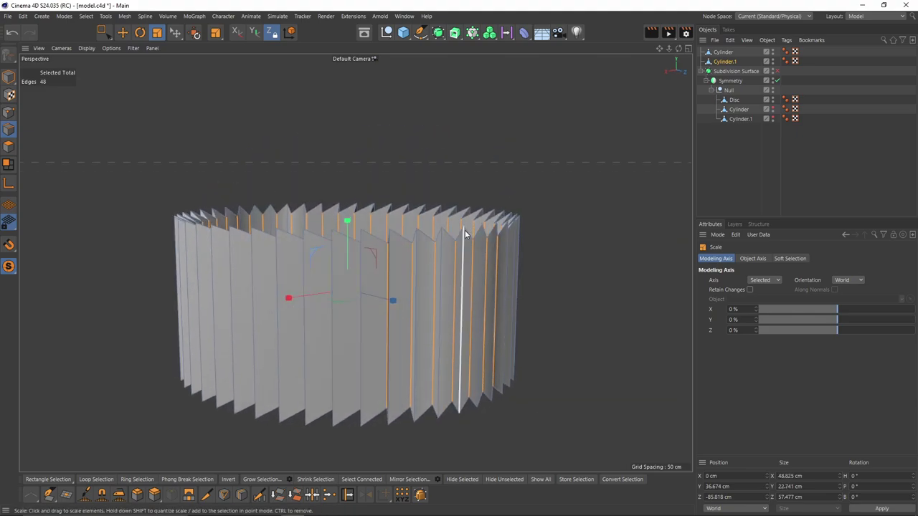
pyautogui.hotkey('ctrl', 'z')
pyautogui.hotkey('ctrl', 'shift', 'z')
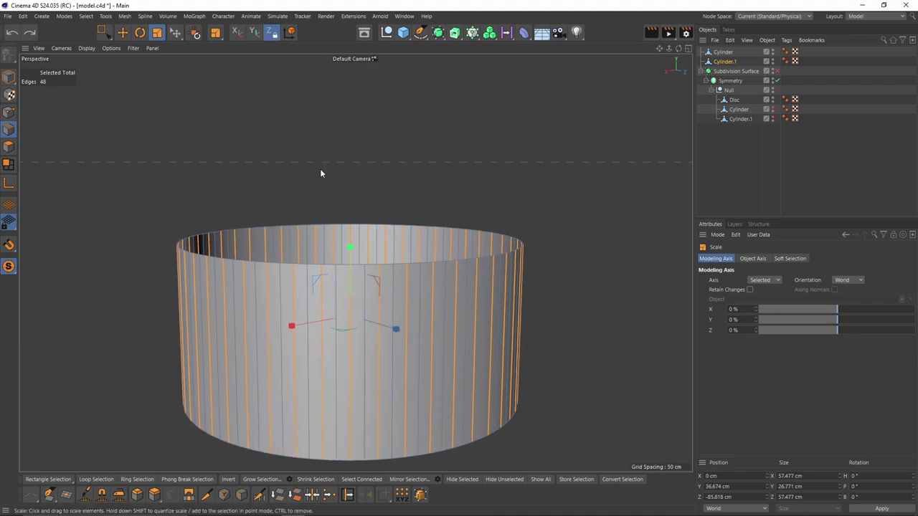
pyautogui.hotkey('ctrl', 'shift', 'z')
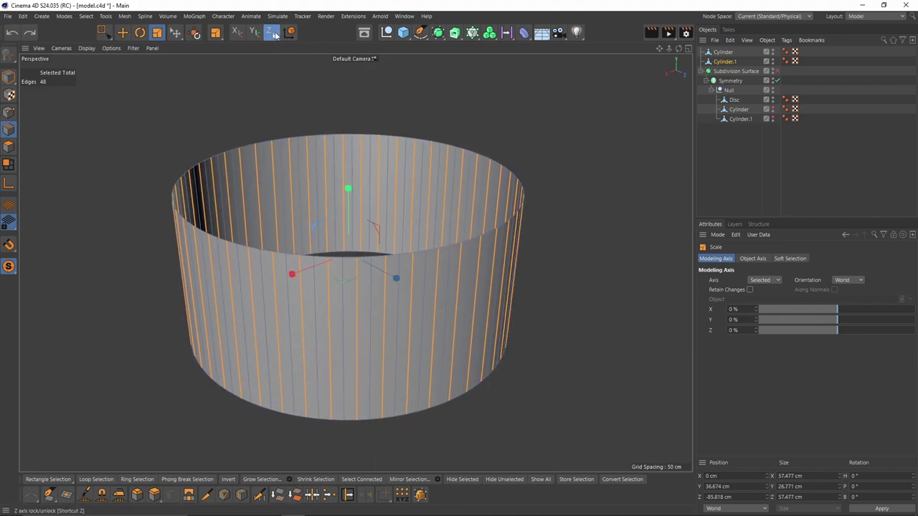
# Step: Scale the alternate vertical edges inward with only Y locked, to about 53.1 cm in X and Z, forming a zigzag
pyautogui.click(274, 35)
pyautogui.moveTo(555, 327); pyautogui.dragTo(451, 308)
pyautogui.hotkey('ctrl', 'z')
pyautogui.click(258, 35)
pyautogui.hotkey('ctrl', 'shift', 'z')
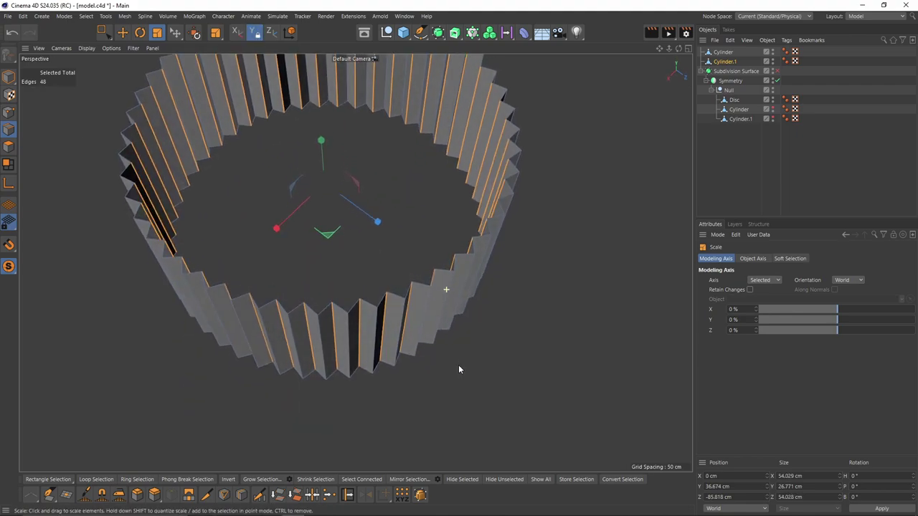
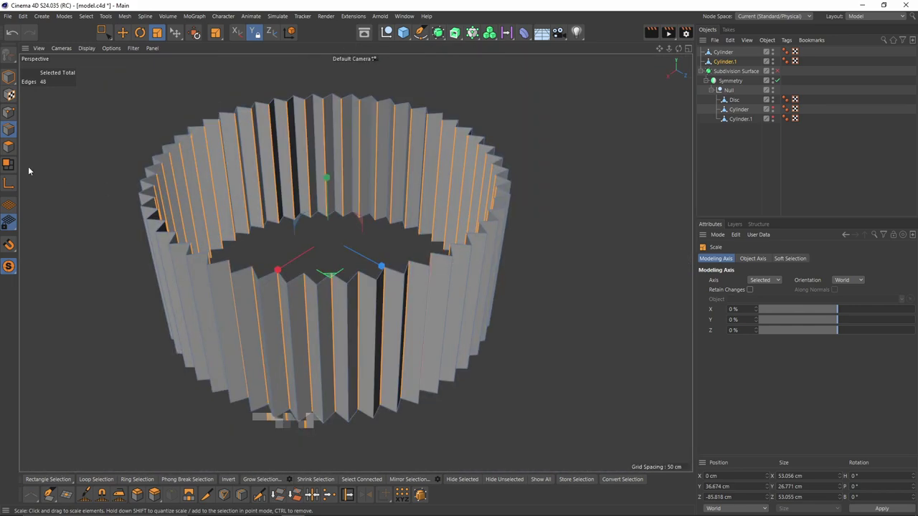
# Step: Extrude all polygons of the zigzag ring by 0.64 cm without caps, with a maximum angle of 152°
pyautogui.click(8, 148)
pyautogui.scroll(4, 468, 248)
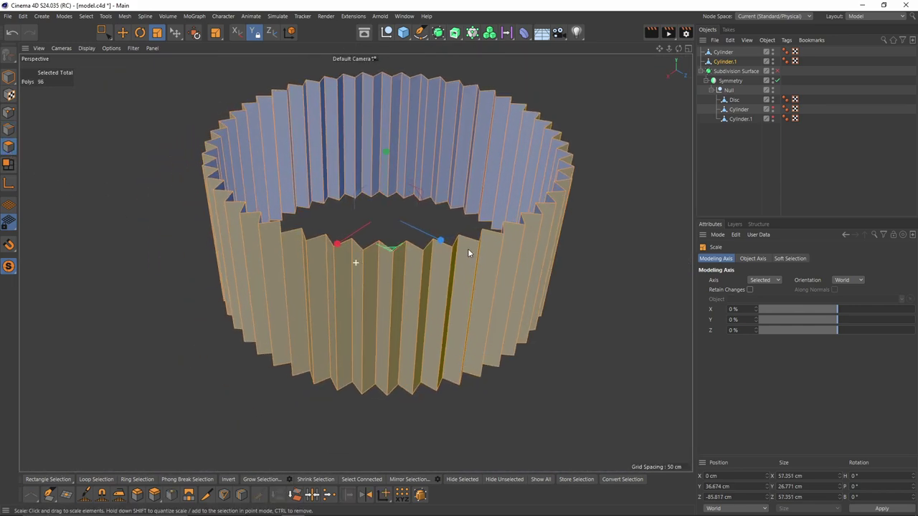
pyautogui.rightClick(574, 236)
pyautogui.click(609, 211)
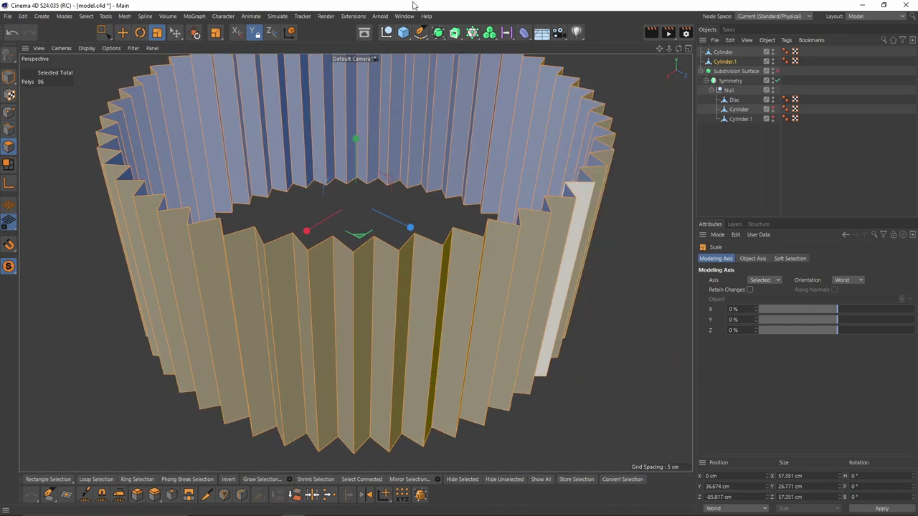
pyautogui.moveTo(505, 348); pyautogui.dragTo(508, 347)
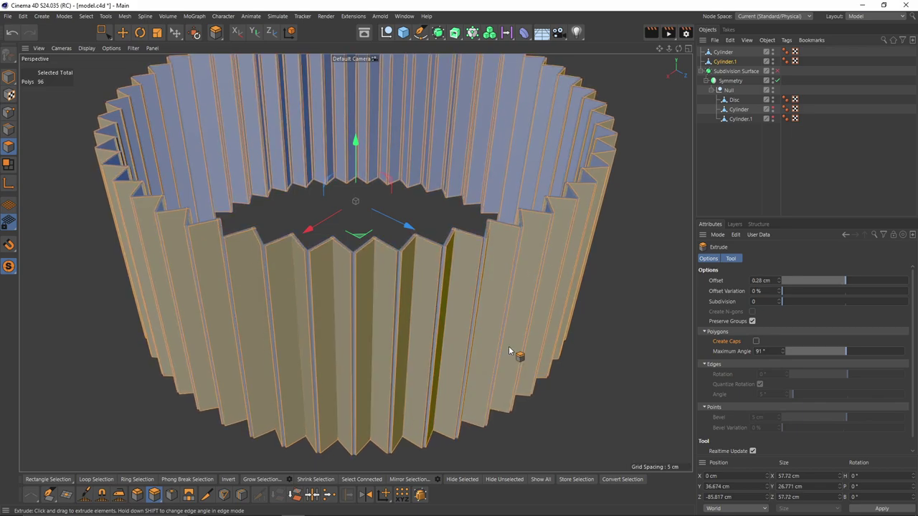
pyautogui.moveTo(563, 369); pyautogui.dragTo(579, 367)
pyautogui.middleClick(562, 367)
pyautogui.middleClick(221, 175)
pyautogui.keyDown('alt'); pyautogui.moveTo(373, 316); pyautogui.dragTo(304, 373); pyautogui.keyUp('alt')
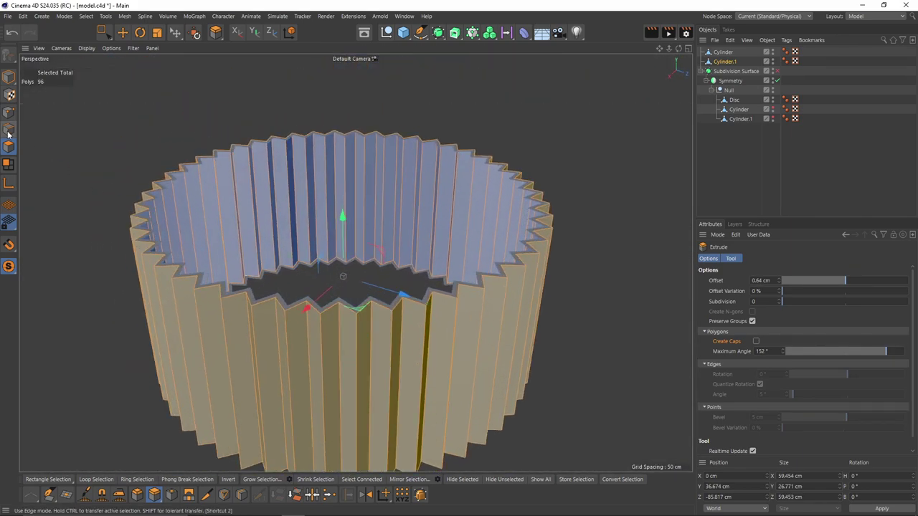
# Step: Select the ring's upper inner edge loop and extrude it inward to about 51.3 cm in X and Z
pyautogui.click(8, 132)
pyautogui.doubleClick(191, 276)
pyautogui.keyDown('alt'); pyautogui.moveTo(355, 286); pyautogui.dragTo(356, 301); pyautogui.keyUp('alt')
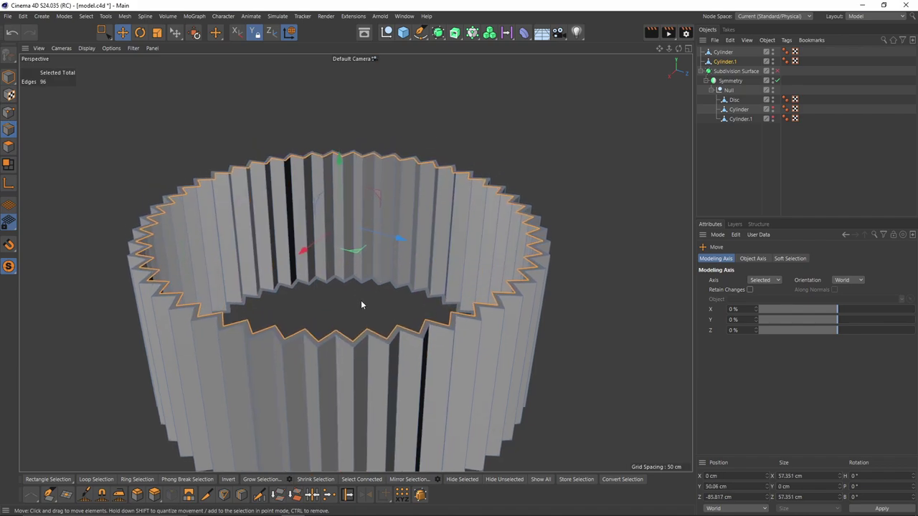
pyautogui.press('t')
pyautogui.moveTo(538, 349); pyautogui.dragTo(429, 316)
# Step: Convert the upper loop to points and smooth it towards a circle using the Brush in Smooth mode with Bell falloff
pyautogui.keyDown('ctrl'); pyautogui.click(9, 113); pyautogui.keyUp('ctrl')
pyautogui.rightClick(514, 201)
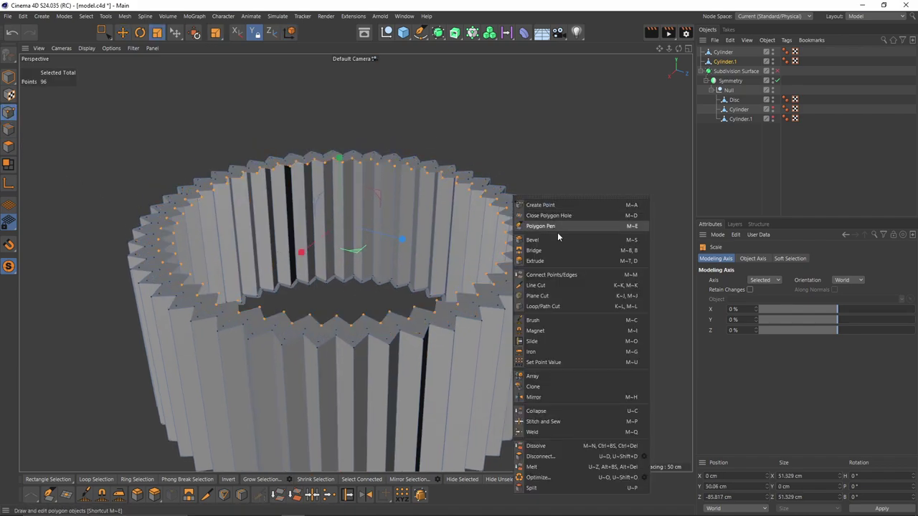
pyautogui.click(533, 320)
pyautogui.scroll(-3, 465, 272)
pyautogui.click(819, 300)
pyautogui.click(775, 398)
pyautogui.keyDown('alt'); pyautogui.moveTo(420, 256); pyautogui.dragTo(407, 288); pyautogui.keyUp('alt')
pyautogui.moveTo(407, 287)
pyautogui.mouseDown(button='middle')
pyautogui.moveTo(423, 301)
pyautogui.moveTo(384, 327)
pyautogui.moveTo(376, 320)
pyautogui.mouseUp(button='middle')
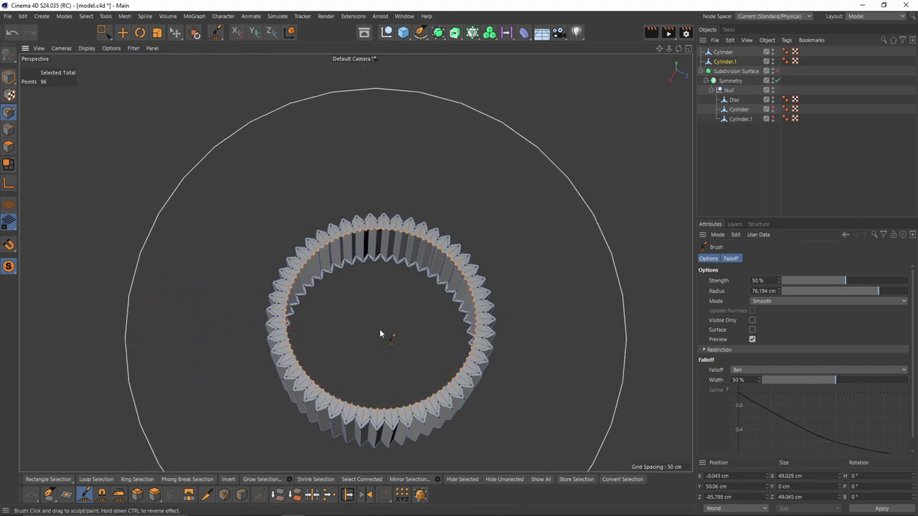
# Step: Select the ring's lower inner edge loop and extrude it inward to about 52.6 cm in X and Z
pyautogui.keyDown('alt'); pyautogui.moveTo(363, 349); pyautogui.dragTo(350, 147); pyautogui.keyUp('alt')
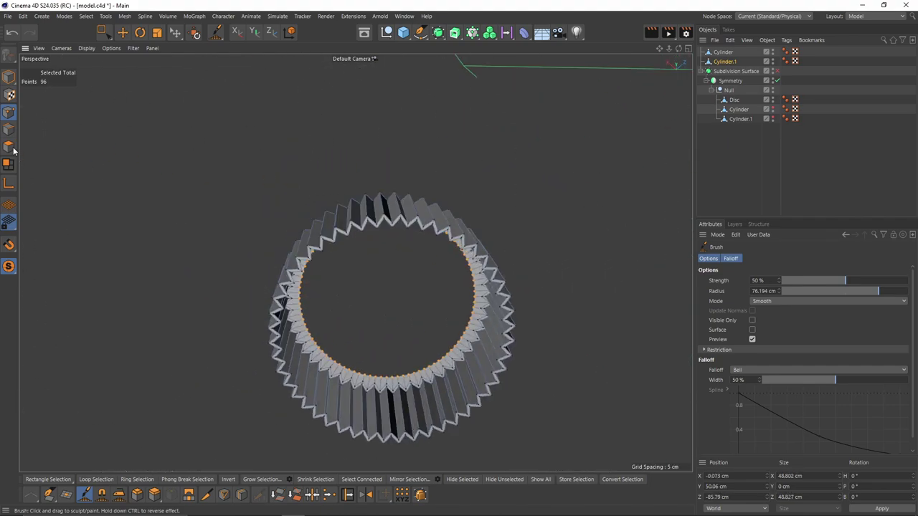
pyautogui.press('e')
pyautogui.scroll(6, 377, 209)
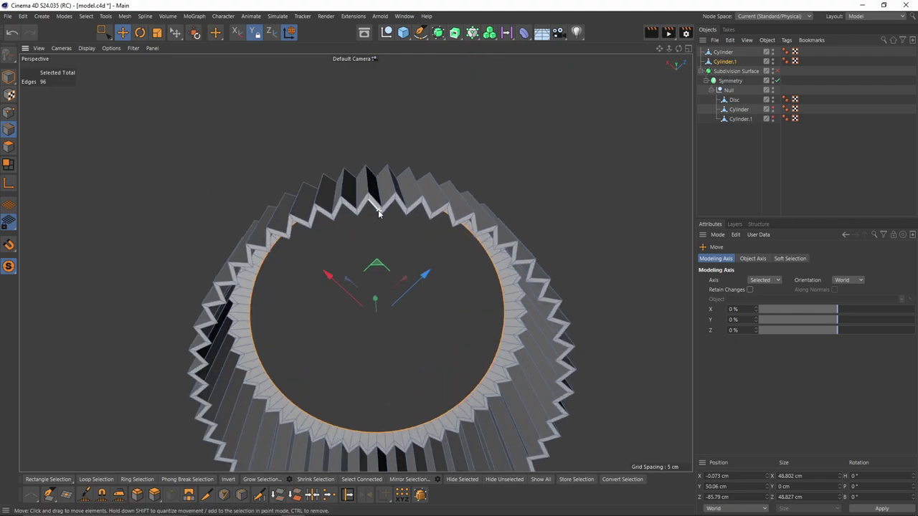
pyautogui.doubleClick(375, 208)
pyautogui.scroll(-2, 409, 253)
pyautogui.press('t')
pyautogui.keyDown('ctrl'); pyautogui.moveTo(520, 337); pyautogui.dragTo(473, 337); pyautogui.keyUp('ctrl')
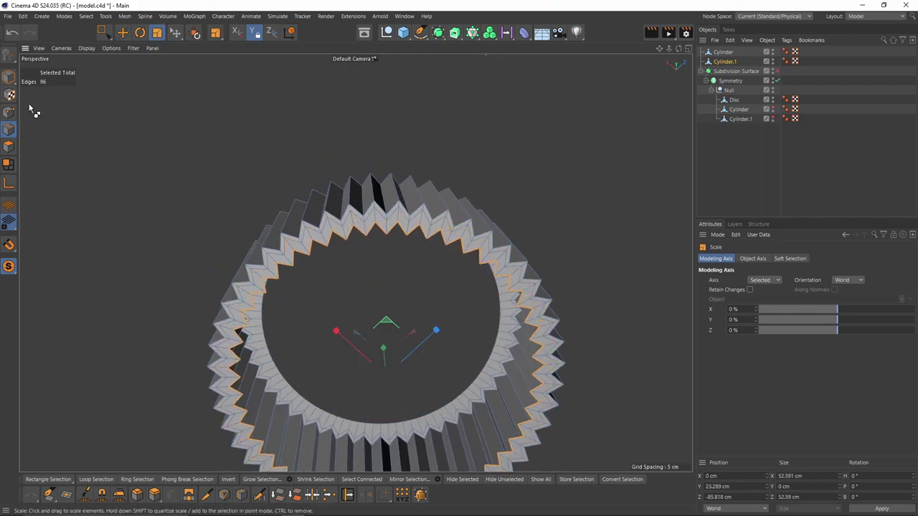
# Step: Smooth the lower inner loop's points towards a circle with the Brush at a radius of about 78.8 cm
pyautogui.click(8, 112)
pyautogui.scroll(-4, 350, 100)
pyautogui.rightClick(492, 195)
pyautogui.click(527, 317)
pyautogui.moveTo(369, 247)
pyautogui.mouseDown()
pyautogui.moveTo(345, 247)
pyautogui.moveTo(362, 208)
pyautogui.mouseUp()
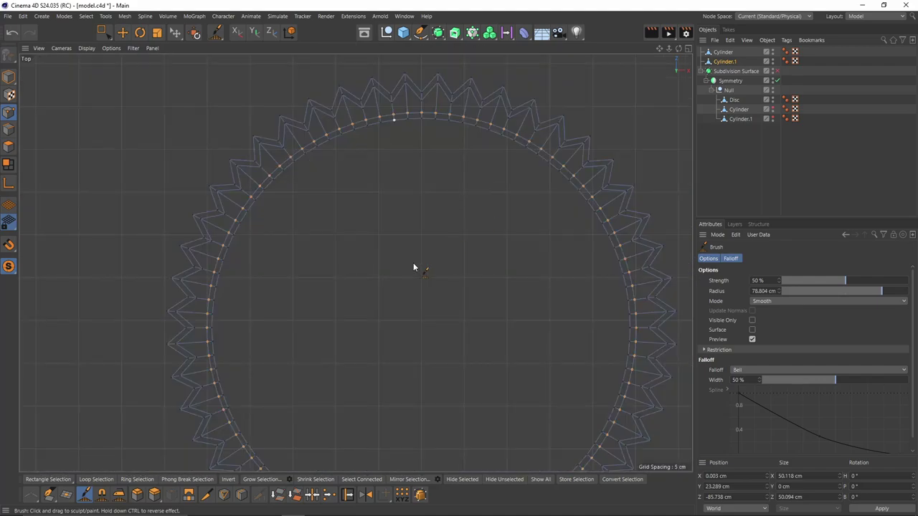
pyautogui.press('t')
pyautogui.press('F4')
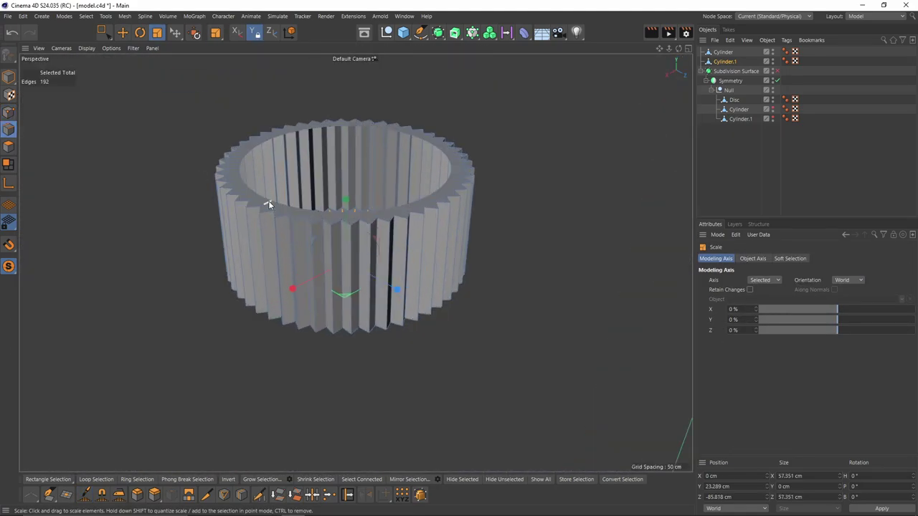
pyautogui.keyDown('alt'); pyautogui.moveTo(251, 194); pyautogui.dragTo(430, 213); pyautogui.keyUp('alt')
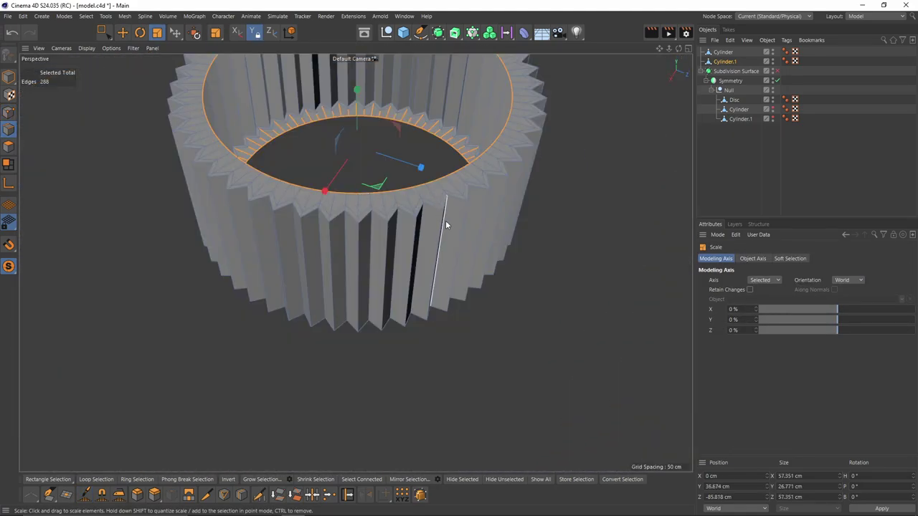
# Step: Undo the inner rim smoothing, rim extrusions and thickness extrusion, back to the plain zigzag band
pyautogui.hotkey('ctrl', 'z')
pyautogui.hotkey('ctrl', 'z')
pyautogui.hotkey('ctrl', 'z')
pyautogui.hotkey('ctrl', 'z')
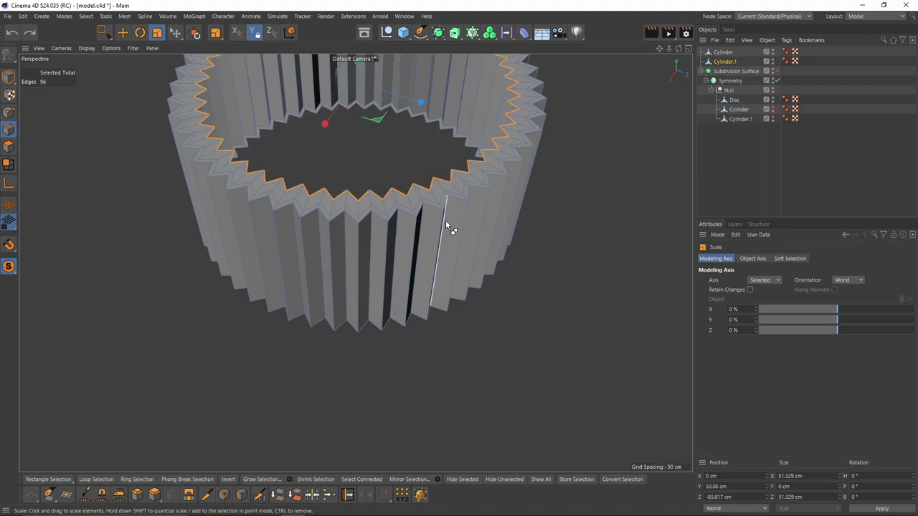
pyautogui.hotkey('ctrl', 'z')
pyautogui.hotkey('ctrl', 'z')
pyautogui.hotkey('ctrl', 'z')
pyautogui.hotkey('ctrl', 'z')
pyautogui.hotkey('ctrl', 'y')
pyautogui.hotkey('ctrl', 'y')
pyautogui.hotkey('ctrl', 'y')
pyautogui.hotkey('ctrl', 'y')
# Step: Remove the upper and lower rim loops from the band's edge selection, keeping only the vertical edges
pyautogui.press('u')
pyautogui.press('l')
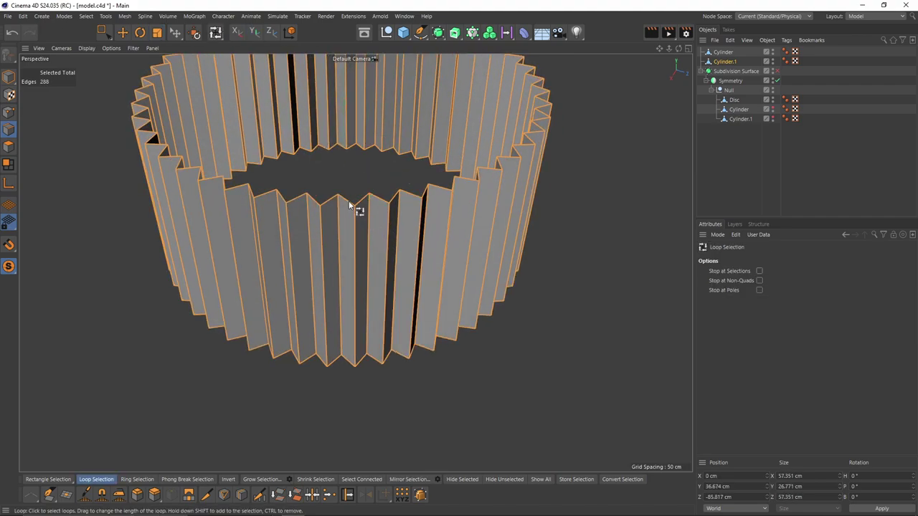
pyautogui.keyDown('ctrl'); pyautogui.click(347, 203); pyautogui.keyUp('ctrl')
pyautogui.keyDown('alt'); pyautogui.moveTo(377, 303); pyautogui.dragTo(391, 108); pyautogui.keyUp('alt')
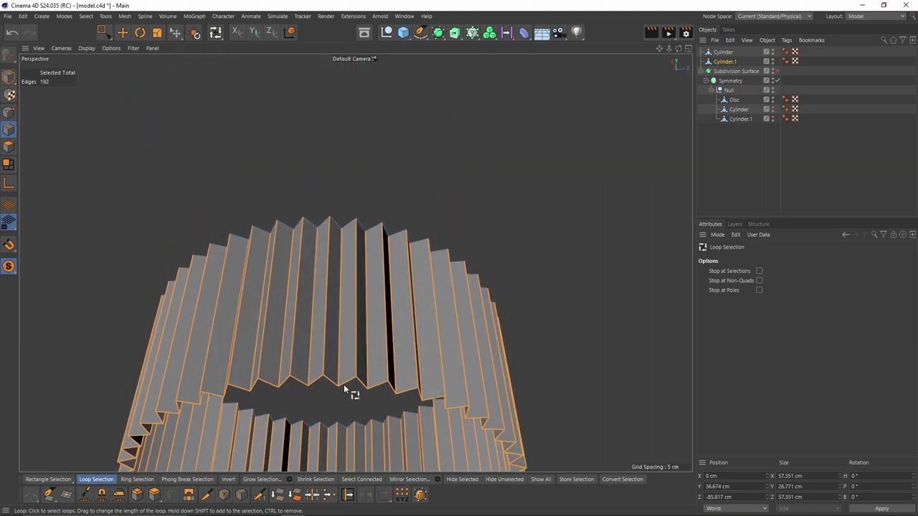
pyautogui.hotkey('ctrl', 'z')
# Step: Bevel the zigzag's vertical edges in Chamfer mode with Subdivision 0 and a fixed-distance offset of about 0.45 cm
pyautogui.press('m')
pyautogui.press('s')
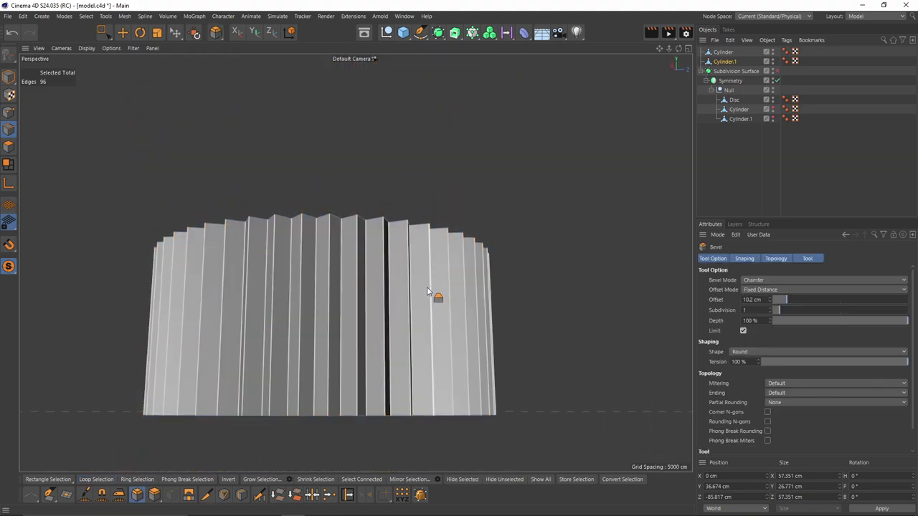
pyautogui.keyDown('alt'); pyautogui.moveTo(406, 238); pyautogui.dragTo(416, 307); pyautogui.keyUp('alt')
pyautogui.scroll(5, 402, 265)
pyautogui.keyDown('alt'); pyautogui.moveTo(508, 293); pyautogui.dragTo(484, 311); pyautogui.keyUp('alt')
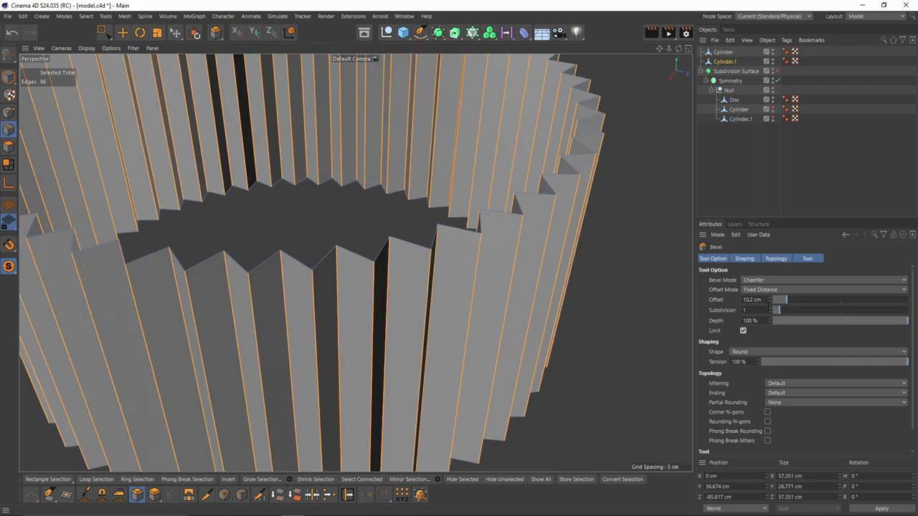
pyautogui.click(770, 312)
pyautogui.scroll(4, 404, 313)
pyautogui.hotkey('ctrl', 'z')
pyautogui.moveTo(404, 313); pyautogui.dragTo(431, 295)
pyautogui.scroll(-4, 399, 294)
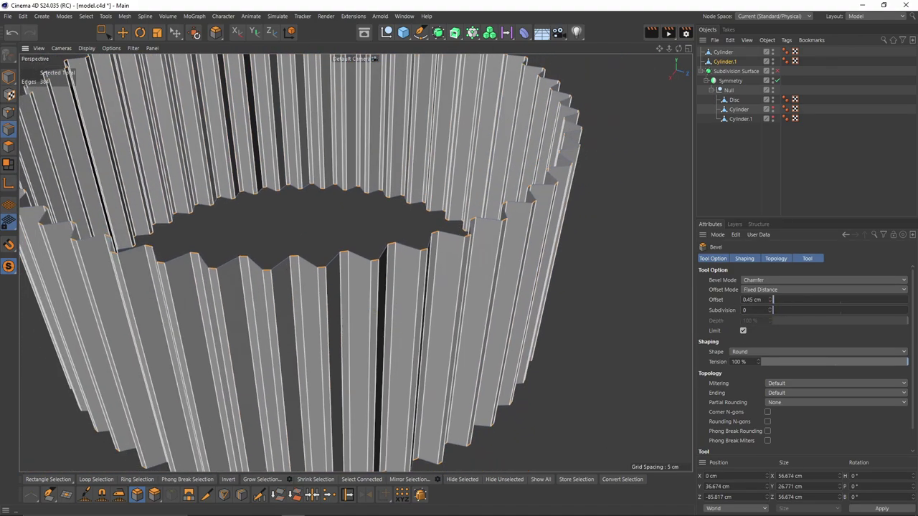
# Step: Extrude all faces of the bevelled zigzag band by 0.37 cm to give it thickness
pyautogui.click(8, 150)
pyautogui.hotkey('ctrl', 'a')
pyautogui.press('d')
pyautogui.scroll(-3, 389, 249)
pyautogui.keyDown('alt'); pyautogui.moveTo(389, 249); pyautogui.dragTo(396, 226); pyautogui.keyUp('alt')
pyautogui.moveTo(424, 296); pyautogui.dragTo(435, 295)
pyautogui.click(9, 130)
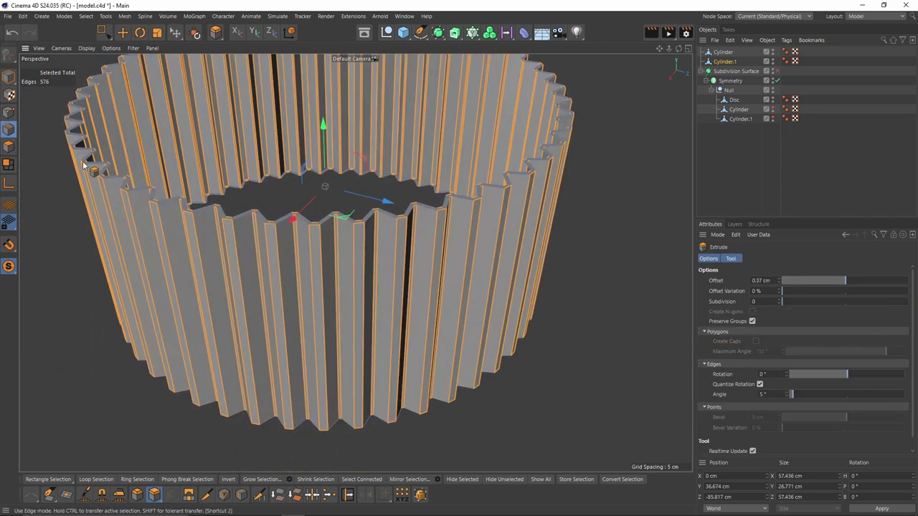
# Step: Select the band's upper inner rim loop and extend it inward by scaling to form a top lip
pyautogui.press('e')
pyautogui.doubleClick(156, 198)
pyautogui.keyDown('alt'); pyautogui.moveTo(365, 169); pyautogui.dragTo(349, 288, button='middle'); pyautogui.keyUp('alt')
pyautogui.press('t')
pyautogui.moveTo(477, 297); pyautogui.dragTo(446, 295)
# Step: Smooth the upper inner loop's points into a circle with the Brush in Smooth mode at a radius of about 78.8 cm
pyautogui.keyDown('ctrl'); pyautogui.click(10, 113); pyautogui.keyUp('ctrl')
pyautogui.rightClick(448, 253)
pyautogui.click(462, 323)
pyautogui.scroll(-5, 416, 256)
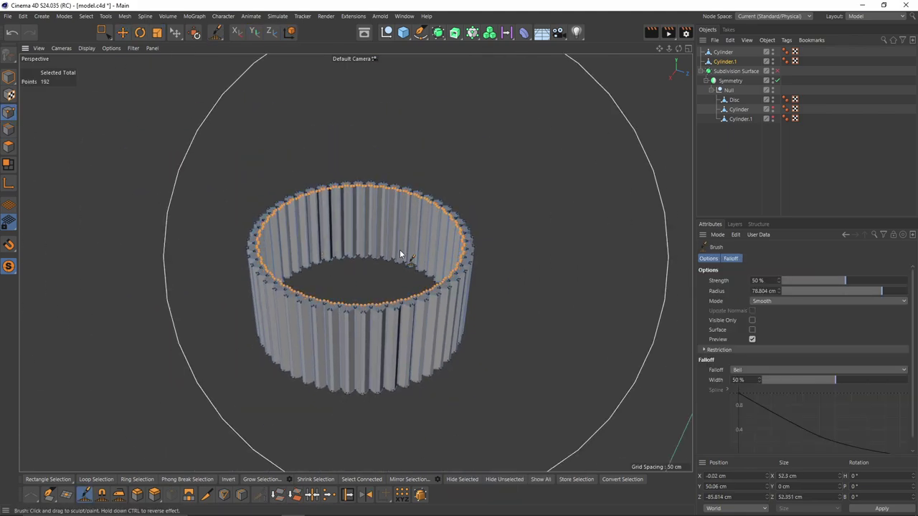
# Step: Extend the band's lower inner rim loop inward by scaling and smooth its points into a circle with the Brush
pyautogui.keyDown('alt'); pyautogui.moveTo(402, 254); pyautogui.dragTo(404, 122); pyautogui.keyUp('alt')
pyautogui.click(8, 130)
pyautogui.doubleClick(473, 220)
pyautogui.press('t')
pyautogui.moveTo(473, 221); pyautogui.dragTo(452, 221)
pyautogui.keyDown('ctrl'); pyautogui.click(9, 113); pyautogui.keyUp('ctrl')
pyautogui.click(248, 62)
pyautogui.moveTo(344, 253); pyautogui.dragTo(331, 258)
# Step: Cut support edge loops close to the knurled ring's upper and lower rims, placing the lower one at about 96.8 %
pyautogui.click(9, 130)
pyautogui.press('t')
pyautogui.moveTo(369, 172)
pyautogui.keyDown('alt'); pyautogui.mouseDown()
pyautogui.moveTo(377, 273)
pyautogui.moveTo(380, 215)
pyautogui.mouseUp(); pyautogui.keyUp('alt')
pyautogui.scroll(8, 387, 287)
pyautogui.press('k')
pyautogui.press('l')
pyautogui.scroll(-5, 430, 319)
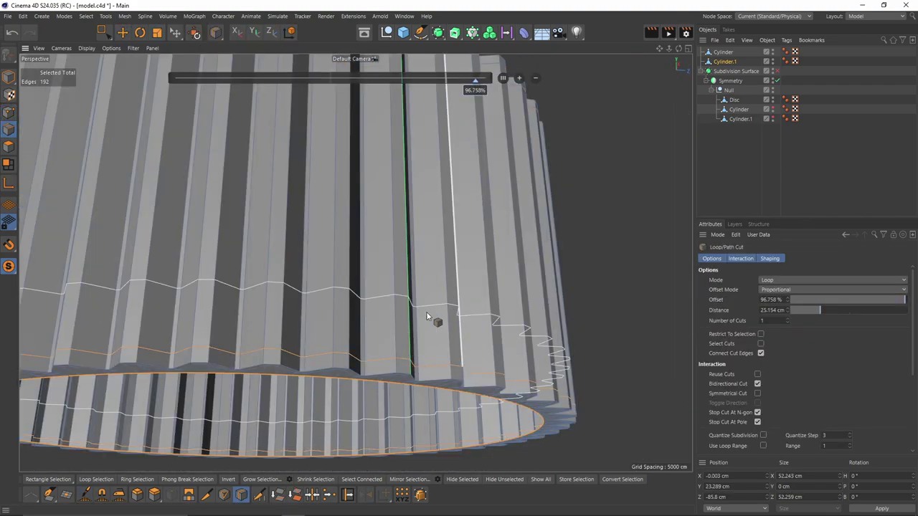
pyautogui.scroll(5, 423, 322)
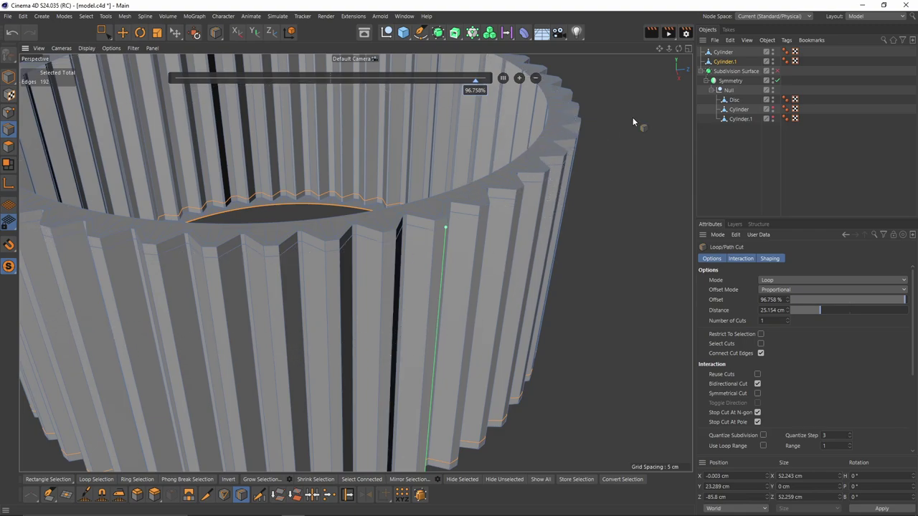
# Step: Place the knurled ring under a new Subdivision Surface and check the smoothed mesh with and without display lines
pyautogui.keyDown('alt'); pyautogui.click(438, 33); pyautogui.keyUp('alt')
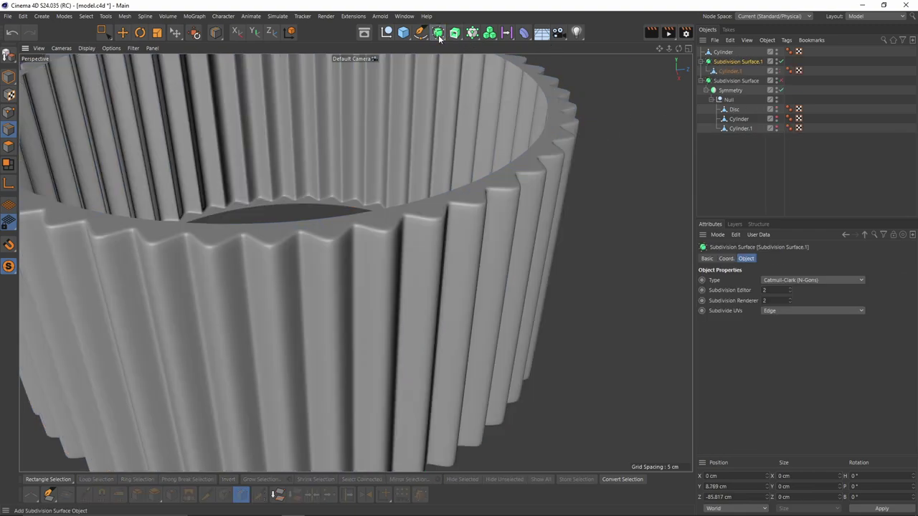
pyautogui.scroll(-5, 461, 199)
pyautogui.keyDown('alt'); pyautogui.moveTo(461, 198); pyautogui.dragTo(418, 235); pyautogui.keyUp('alt')
pyautogui.press('n')
pyautogui.press('b')
pyautogui.press('n')
pyautogui.press('a')
pyautogui.scroll(-3, 436, 192)
# Step: Turn off the ring's smoothing and cut three evenly spaced horizontal edge loops around its mesh
pyautogui.click(731, 71)
pyautogui.press('q')
pyautogui.press('k')
pyautogui.press('l')
pyautogui.scroll(2, 418, 236)
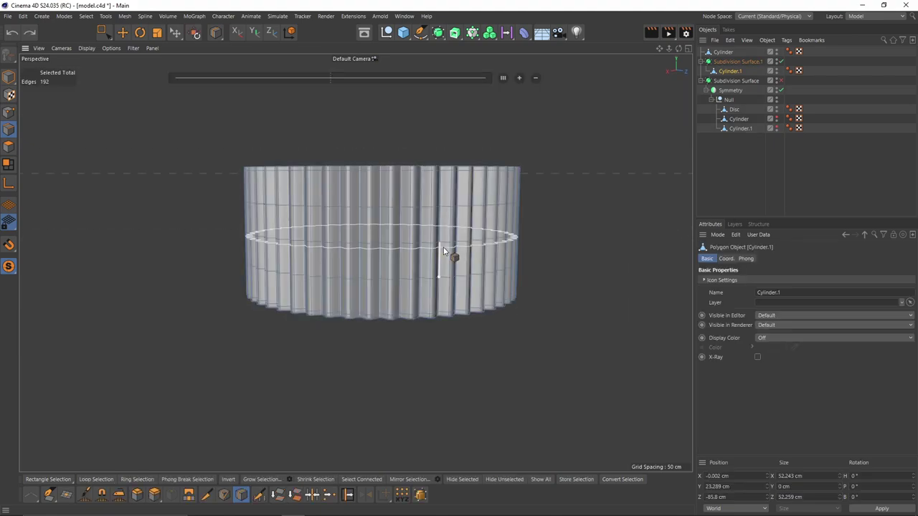
pyautogui.keyDown('alt'); pyautogui.moveTo(456, 232); pyautogui.dragTo(79, 117); pyautogui.keyUp('alt')
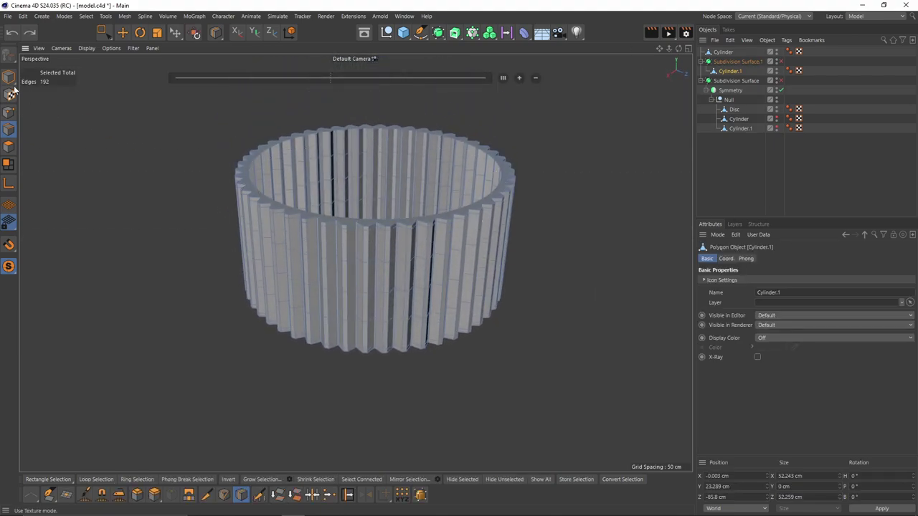
# Step: Center the knurled ring's axis on its geometry, working in the right view against the reference
pyautogui.click(10, 78)
pyautogui.press('e')
pyautogui.middleClick(305, 261)
pyautogui.middleClick(304, 265)
pyautogui.scroll(-2, 304, 264)
pyautogui.keyDown('alt'); pyautogui.moveTo(287, 276); pyautogui.dragTo(308, 256, button='middle'); pyautogui.keyUp('alt')
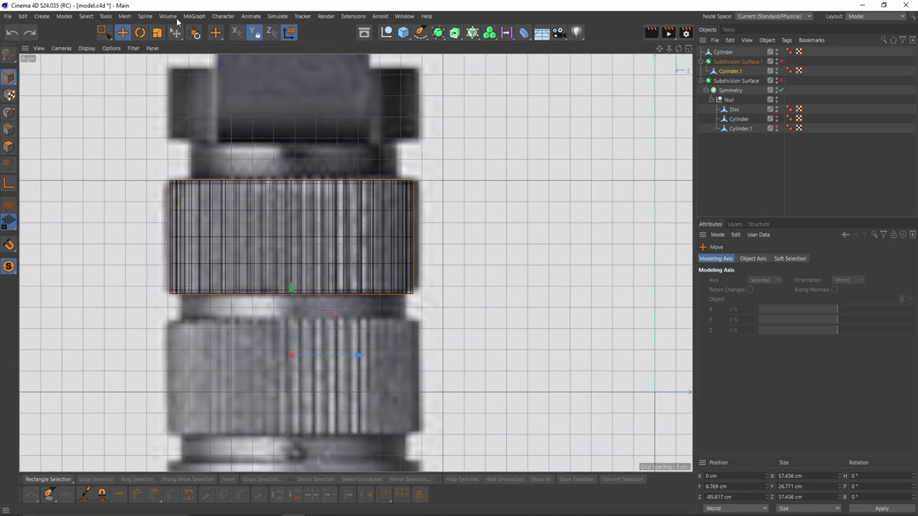
pyautogui.click(124, 16)
pyautogui.moveTo(180, 225)
pyautogui.click(251, 226)
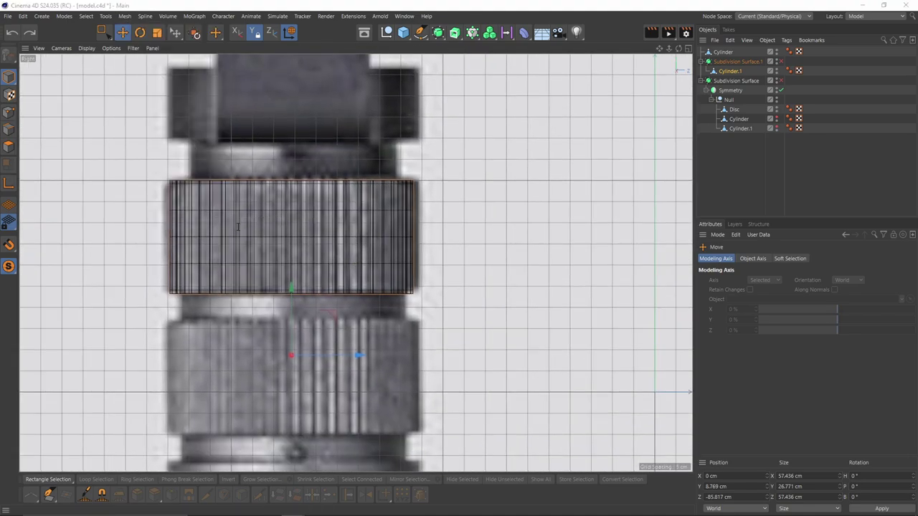
pyautogui.click(299, 157)
# Step: Duplicate the knurled ring straight down over the reference's lower knurled band, to about Y 3.6 cm
pyautogui.keyDown('alt'); pyautogui.moveTo(317, 237); pyautogui.dragTo(352, 208, button='middle'); pyautogui.keyUp('alt')
pyautogui.keyDown('ctrl'); pyautogui.moveTo(330, 143); pyautogui.dragTo(332, 281); pyautogui.keyUp('ctrl')
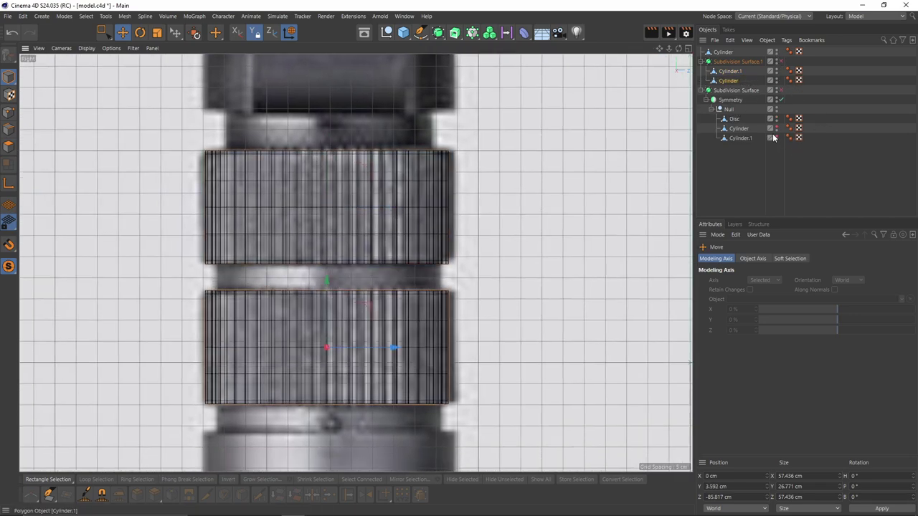
pyautogui.press('F1')
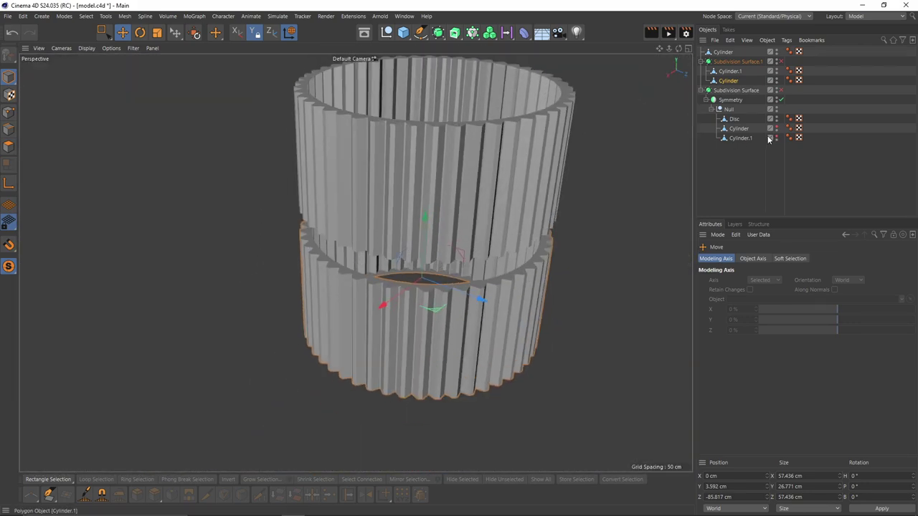
# Step: Disable snapping and scale the duplicate ring's lower inner rim loop to fit the central cylinder
pyautogui.click(9, 266)
pyautogui.click(56, 282)
pyautogui.keyDown('alt'); pyautogui.moveTo(450, 254); pyautogui.dragTo(368, 295); pyautogui.keyUp('alt')
pyautogui.click(8, 147)
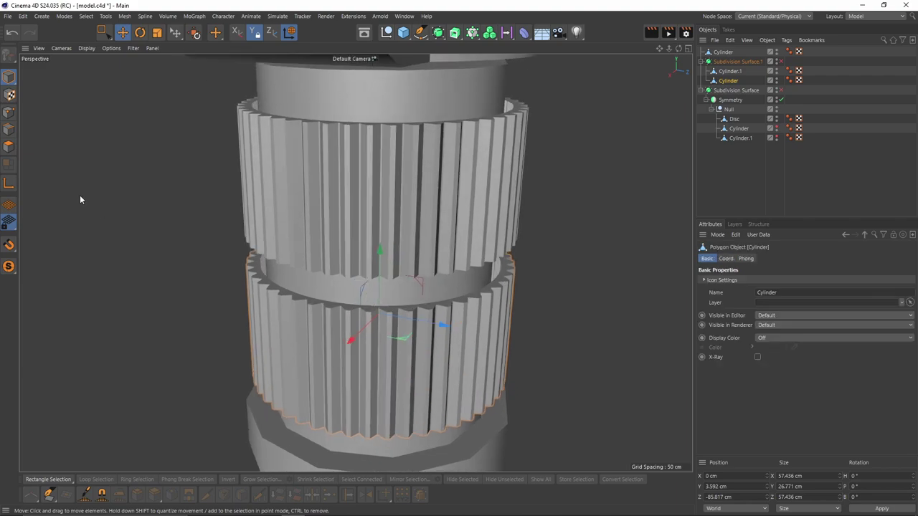
pyautogui.click(9, 130)
pyautogui.scroll(5, 285, 292)
pyautogui.keyDown('alt'); pyautogui.moveTo(287, 291); pyautogui.dragTo(328, 304); pyautogui.keyUp('alt')
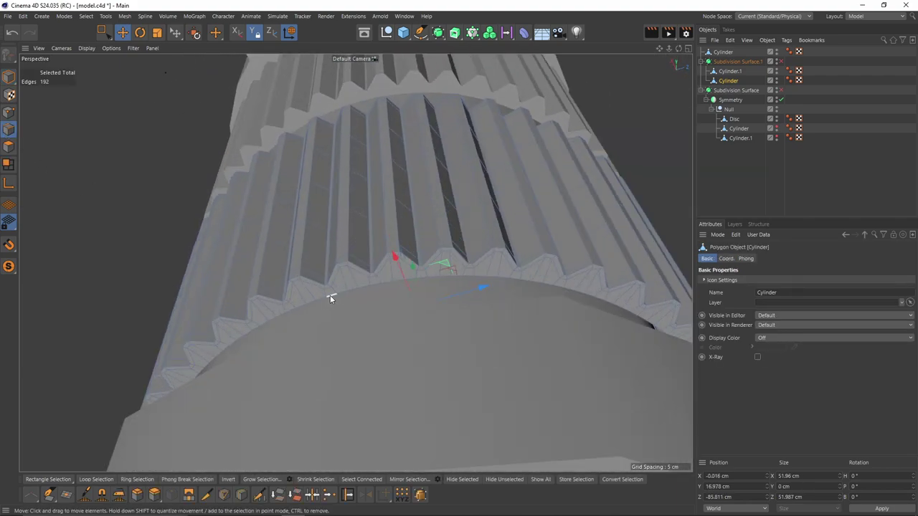
pyautogui.doubleClick(330, 298)
pyautogui.press('t')
pyautogui.keyDown('alt'); pyautogui.moveTo(381, 322); pyautogui.dragTo(432, 323); pyautogui.keyUp('alt')
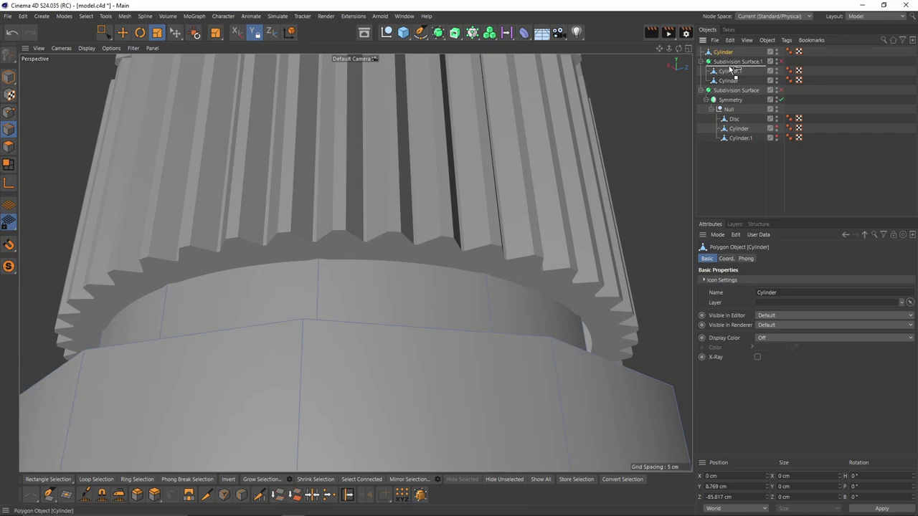
# Step: Group the core cylinder with both rings in a null under the Subdivision Surface and adjust the core's top points vertically
pyautogui.click(712, 62)
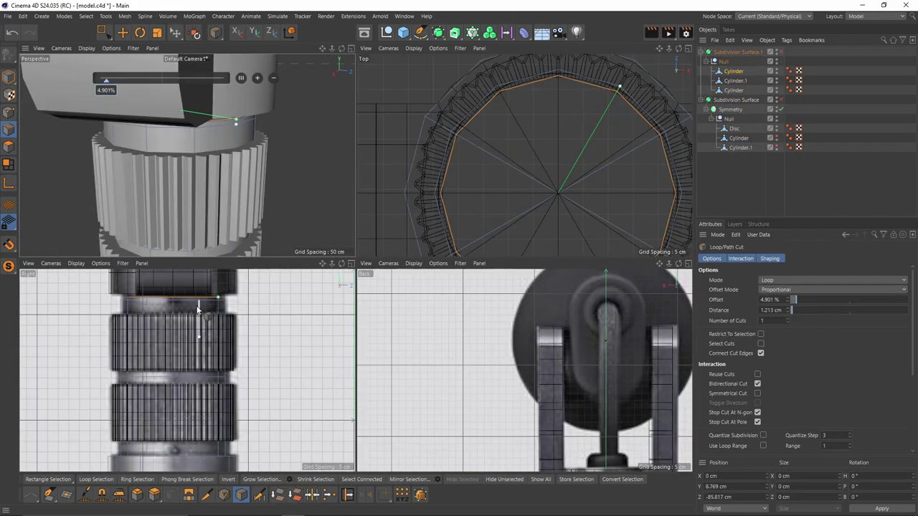
pyautogui.middleClick(197, 307)
pyautogui.press('u')
pyautogui.press('l')
pyautogui.press('0')
pyautogui.moveTo(195, 62); pyautogui.dragTo(498, 134)
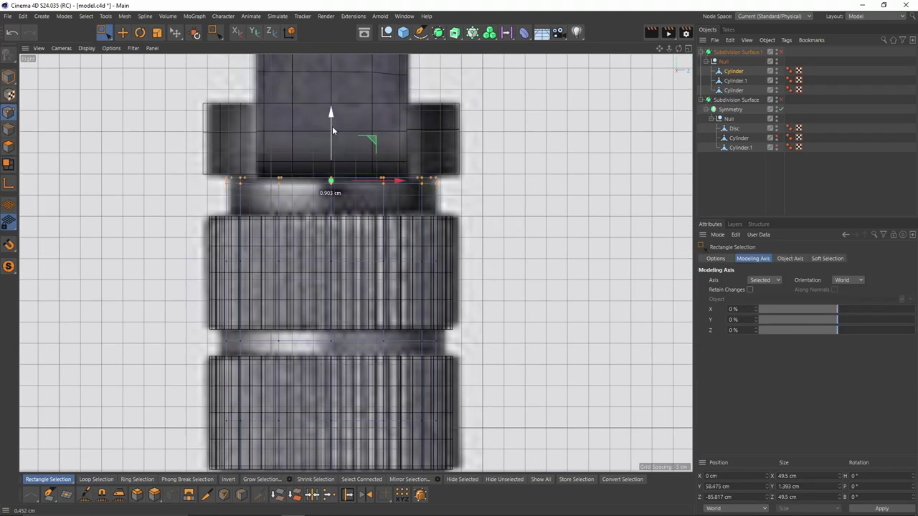
pyautogui.press('q')
pyautogui.moveTo(332, 127); pyautogui.dragTo(332, 124)
# Step: Cut support edge loops around the core cylinder's lower neck and collar
pyautogui.keyDown('alt'); pyautogui.moveTo(362, 259); pyautogui.dragTo(411, 64, button='middle'); pyautogui.keyUp('alt')
pyautogui.middleClick(357, 277)
pyautogui.middleClick(345, 247)
pyautogui.scroll(2, 359, 275)
pyautogui.scroll(-2, 363, 284)
pyautogui.press('k')
pyautogui.press('l')
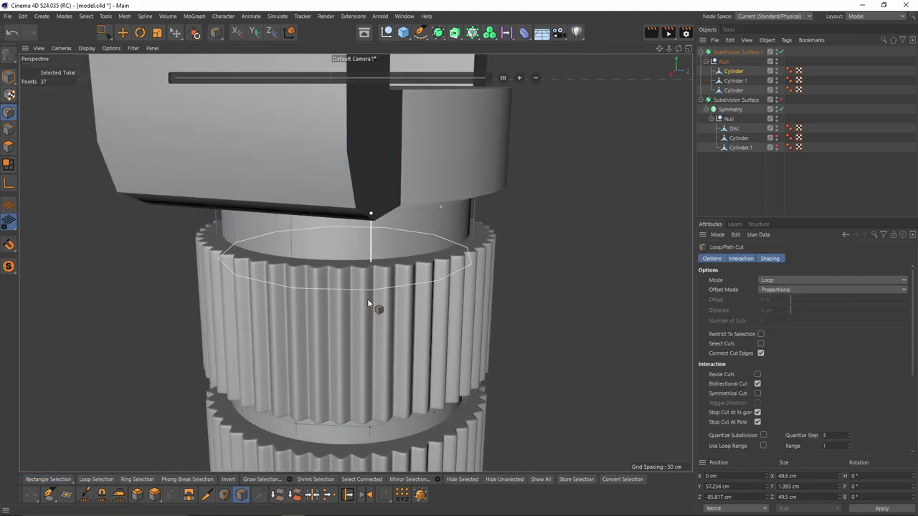
pyautogui.scroll(-3, 367, 299)
pyautogui.keyDown('alt'); pyautogui.moveTo(368, 299); pyautogui.dragTo(420, 201, button='middle'); pyautogui.keyUp('alt')
pyautogui.scroll(5, 390, 301)
pyautogui.click(345, 320)
pyautogui.click(348, 370)
pyautogui.keyDown('alt'); pyautogui.moveTo(349, 369); pyautogui.dragTo(420, 215); pyautogui.keyUp('alt')
pyautogui.click(401, 291)
# Step: Select the 12 inner faces of the collar's bottom cap and split them into a separate object
pyautogui.keyDown('alt'); pyautogui.moveTo(399, 348); pyautogui.dragTo(449, 272); pyautogui.keyUp('alt')
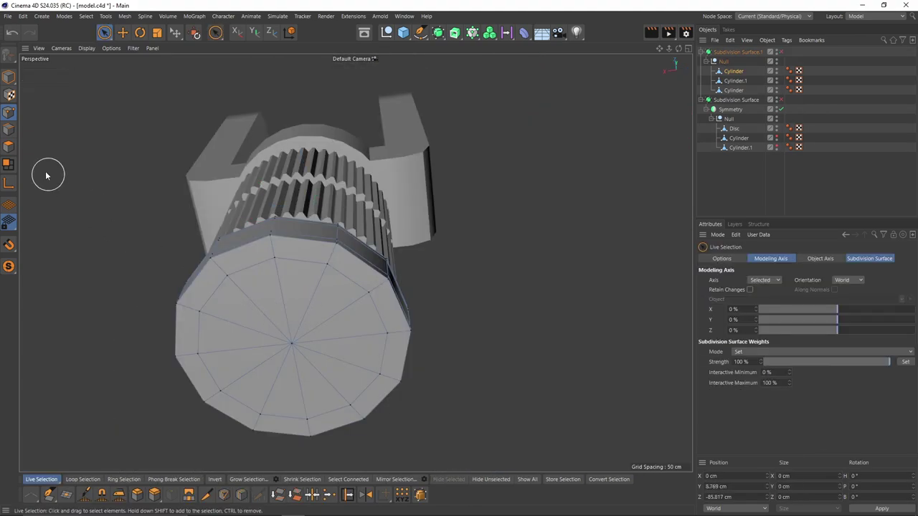
pyautogui.moveTo(323, 304)
pyautogui.mouseDown()
pyautogui.moveTo(275, 358)
pyautogui.moveTo(346, 337)
pyautogui.mouseUp()
pyautogui.moveTo(354, 263)
pyautogui.keyDown('alt'); pyautogui.mouseDown()
pyautogui.moveTo(354, 302)
pyautogui.moveTo(332, 302)
pyautogui.moveTo(350, 313)
pyautogui.mouseUp(); pyautogui.keyUp('alt')
pyautogui.rightClick(352, 316)
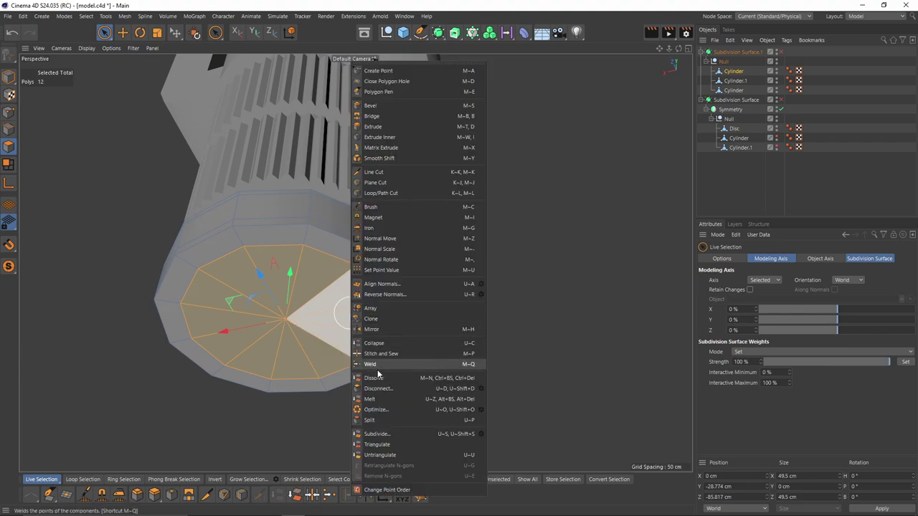
pyautogui.click(387, 420)
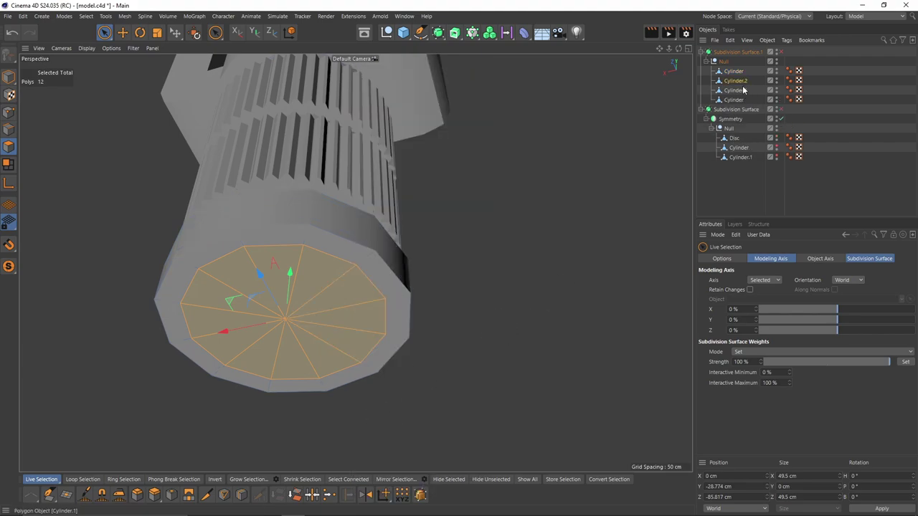
# Step: Extrude the split disc down about 45.4 cm with Create Caps enabled to form the connector's sleeve
pyautogui.middleClick(266, 349)
pyautogui.middleClick(266, 349)
pyautogui.scroll(3, 361, 242)
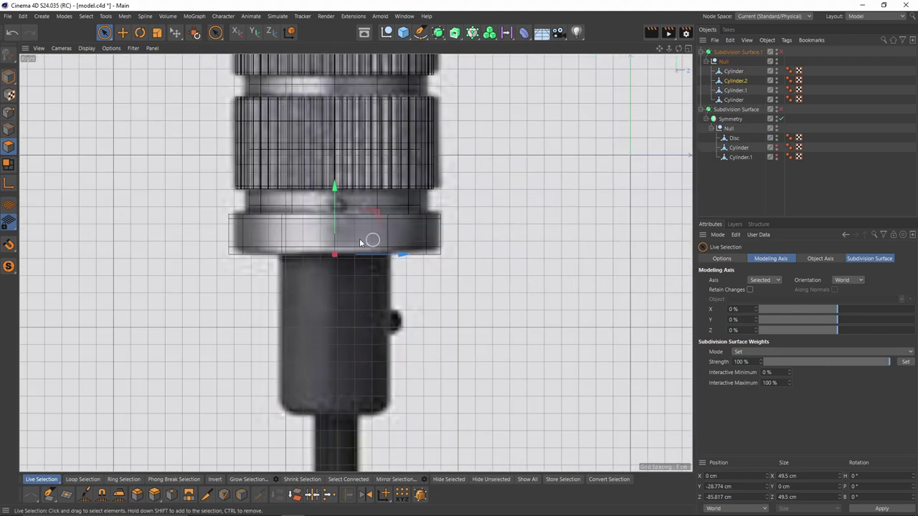
pyautogui.keyDown('alt'); pyautogui.moveTo(360, 242); pyautogui.dragTo(357, 201, button='middle'); pyautogui.keyUp('alt')
pyautogui.press('d')
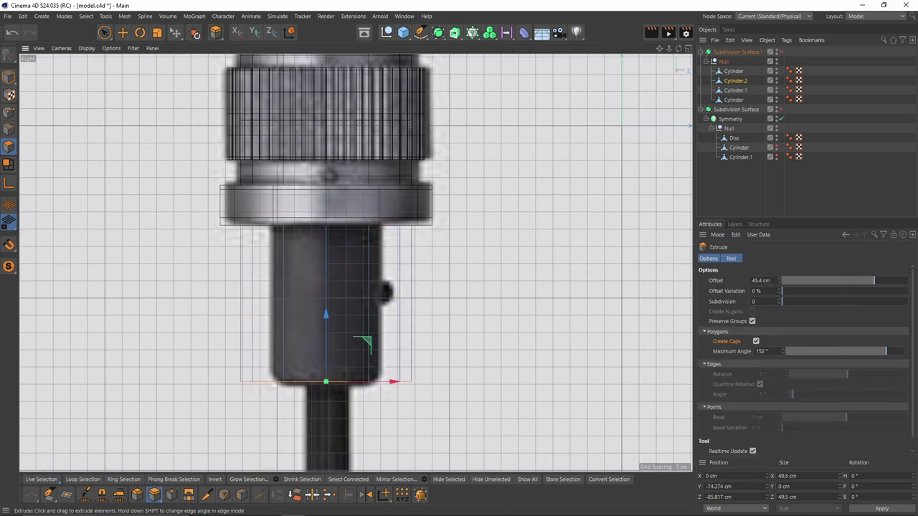
# Step: Try to scale the sleeve to the reference's width of about 33.8 cm and stretch its height up to the collar
pyautogui.press('t')
pyautogui.moveTo(537, 381); pyautogui.dragTo(391, 387)
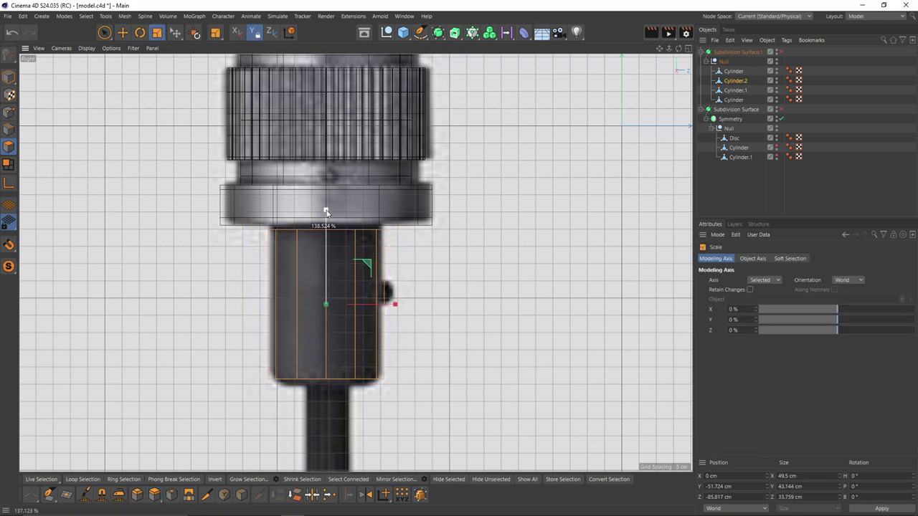
pyautogui.moveTo(326, 212); pyautogui.dragTo(326, 211)
# Step: Try to cut a loop near the sleeve's lower end and scale the bottom points in to taper it
pyautogui.scroll(3, 358, 296)
pyautogui.press('k')
pyautogui.press('l')
pyautogui.click(373, 317)
pyautogui.press('0')
pyautogui.moveTo(229, 327); pyautogui.dragTo(467, 388)
pyautogui.press('t')
pyautogui.moveTo(468, 388); pyautogui.dragTo(421, 383)
pyautogui.press('F1')
pyautogui.keyDown('alt'); pyautogui.moveTo(350, 330); pyautogui.dragTo(358, 291); pyautogui.keyUp('alt')
# Step: Undo the sleeve's end taper, loop cut and scaling
pyautogui.hotkey('ctrl', 'z')
pyautogui.hotkey('ctrl', 'z')
pyautogui.hotkey('ctrl', 'z')
pyautogui.hotkey('ctrl', 'z')
pyautogui.hotkey('ctrl', 'z')
# Step: Scale the sleeve to about 32.8 cm wide and adjust its height to about 40.2 cm below the collar
pyautogui.keyDown('alt'); pyautogui.moveTo(372, 208); pyautogui.dragTo(265, 215); pyautogui.keyUp('alt')
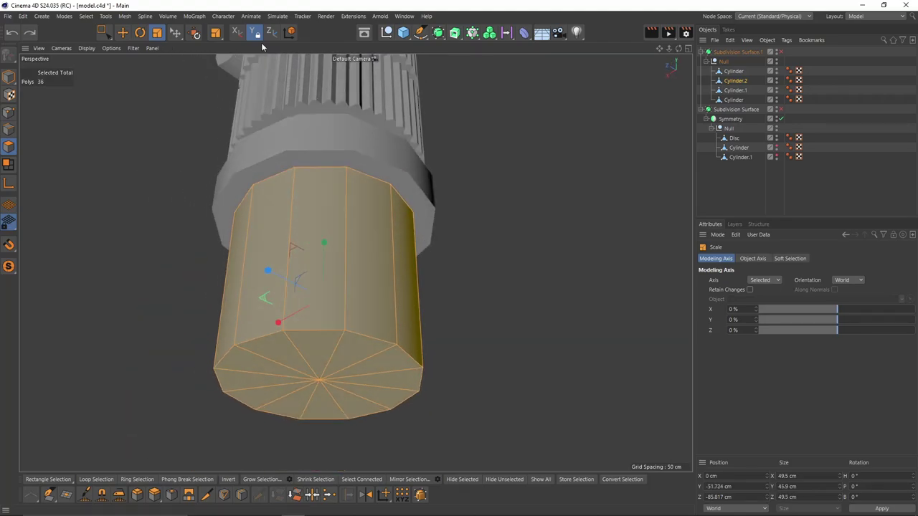
pyautogui.keyDown('alt'); pyautogui.moveTo(373, 240); pyautogui.dragTo(240, 262); pyautogui.keyUp('alt')
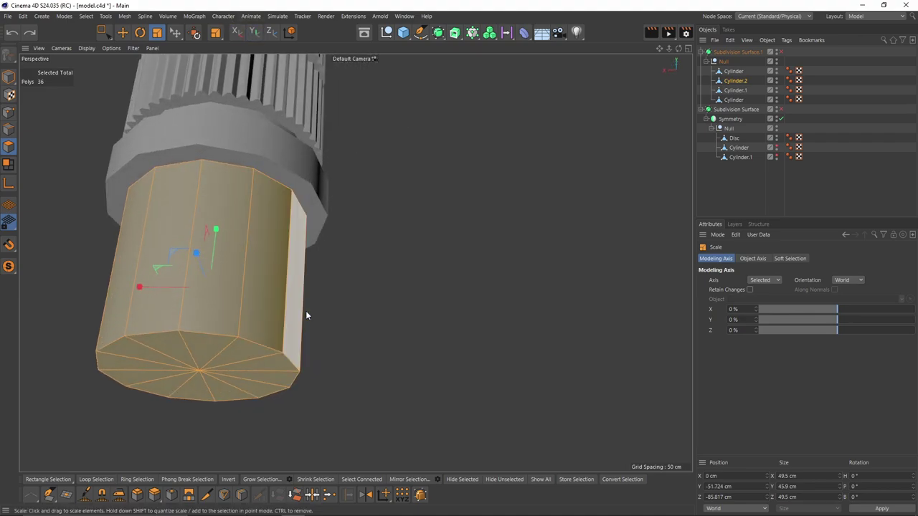
pyautogui.keyDown('alt'); pyautogui.moveTo(307, 313); pyautogui.dragTo(263, 313); pyautogui.keyUp('alt')
pyautogui.press('F3')
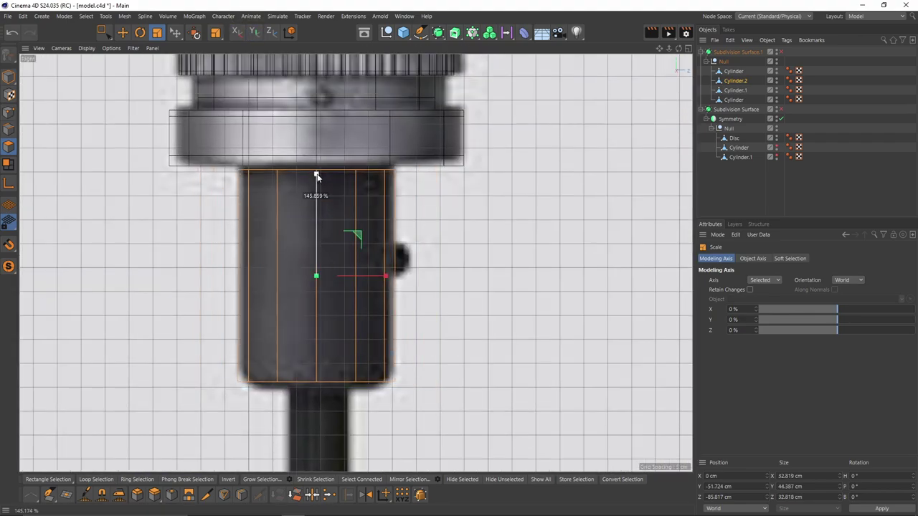
pyautogui.moveTo(316, 183); pyautogui.dragTo(318, 199)
# Step: Extrude the sleeve's bottom face down to about Y -73.8 cm and scale it in to about 29.3 cm
pyautogui.press('0')
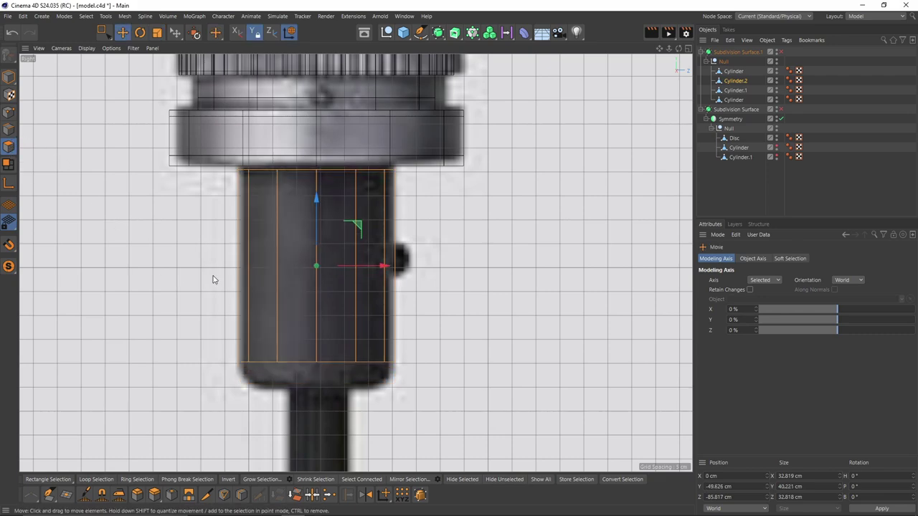
pyautogui.moveTo(222, 340); pyautogui.dragTo(405, 375)
pyautogui.keyDown('alt'); pyautogui.moveTo(374, 395); pyautogui.dragTo(400, 321, button='middle'); pyautogui.keyUp('alt')
pyautogui.moveTo(339, 224)
pyautogui.mouseDown()
pyautogui.moveTo(338, 241)
pyautogui.moveTo(338, 233)
pyautogui.mouseUp()
pyautogui.hotkey('ctrl', 'z')
pyautogui.press('t')
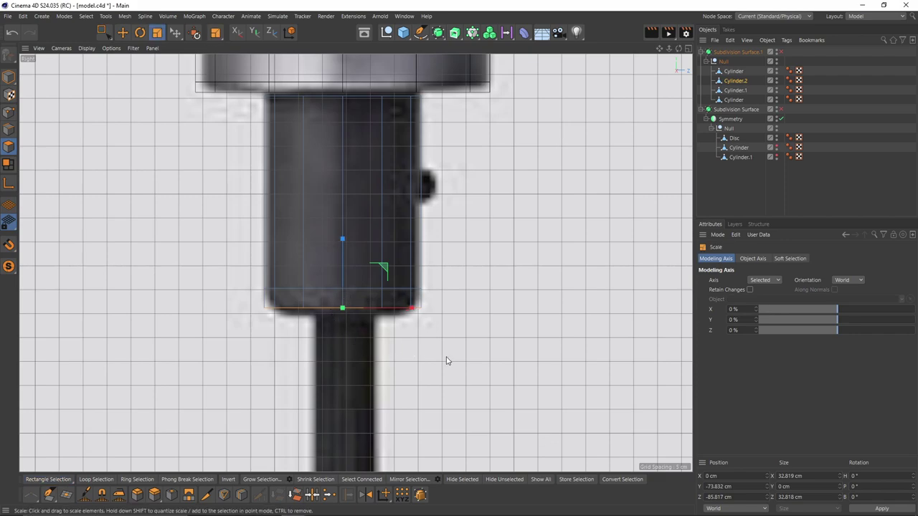
# Step: Inset the sleeve's bottom face to about 21.6 cm across with Extrude Inner
pyautogui.middleClick(349, 285)
pyautogui.middleClick(140, 169)
pyautogui.keyDown('alt'); pyautogui.moveTo(244, 277); pyautogui.dragTo(232, 300); pyautogui.keyUp('alt')
pyautogui.scroll(5, 269, 282)
pyautogui.press('i')
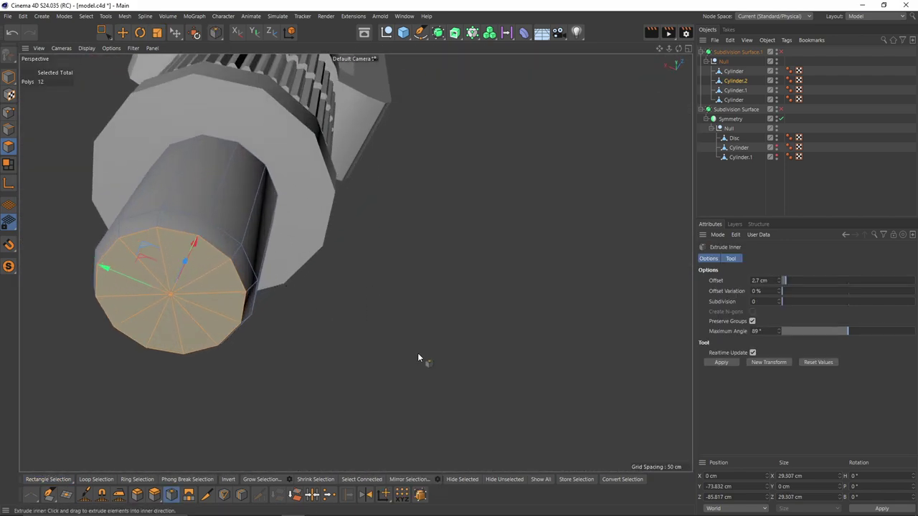
pyautogui.keyDown('alt'); pyautogui.moveTo(356, 262); pyautogui.dragTo(307, 332); pyautogui.keyUp('alt')
# Step: Cut support edge loops around the sleeve, one close to its upper end and one further down
pyautogui.scroll(5, 247, 327)
pyautogui.press('k')
pyautogui.press('l')
pyautogui.scroll(2, 252, 315)
pyautogui.scroll(-3, 265, 220)
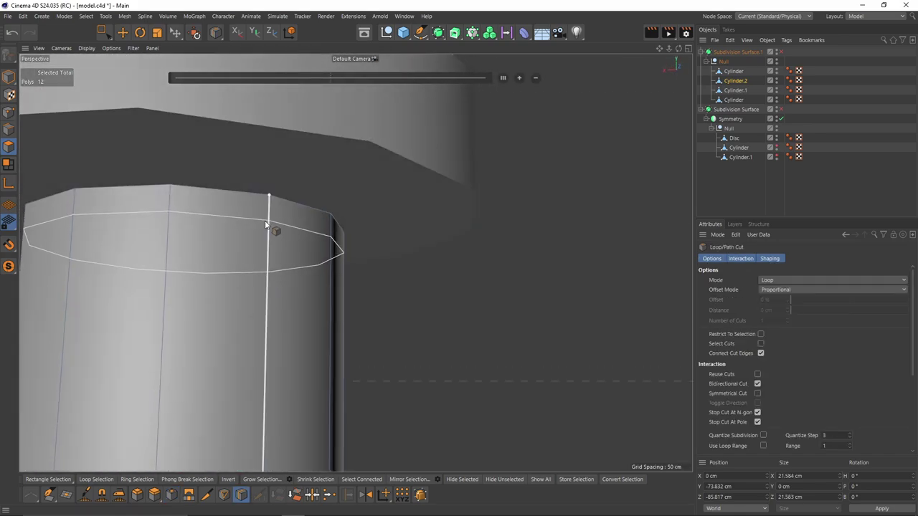
pyautogui.click(273, 210)
pyautogui.scroll(-5, 316, 203)
pyautogui.keyDown('alt'); pyautogui.moveTo(394, 222); pyautogui.dragTo(340, 332); pyautogui.keyUp('alt')
pyautogui.click(340, 332)
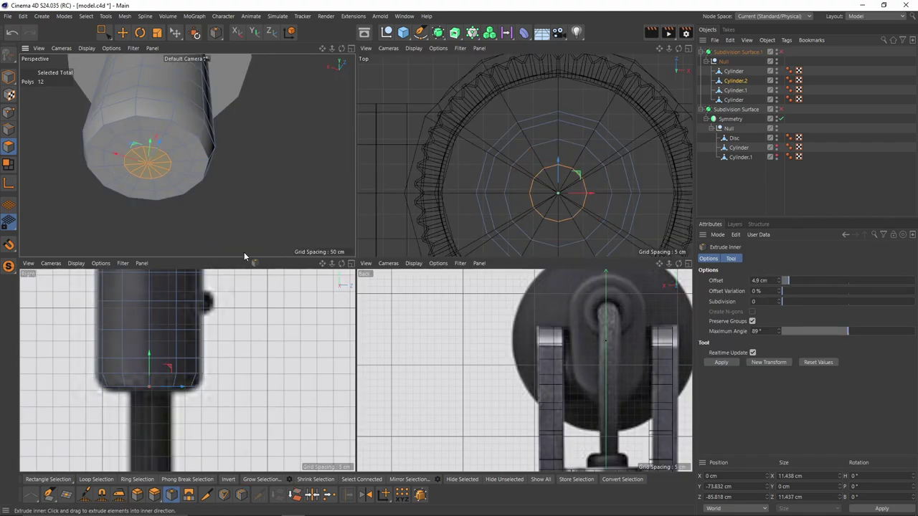
# Step: Inset the sleeve's inner bottom faces by 4.9 cm and extrude them up inside to about Y -58.2 cm, forming a cable hole
pyautogui.moveTo(150, 357); pyautogui.dragTo(150, 363)
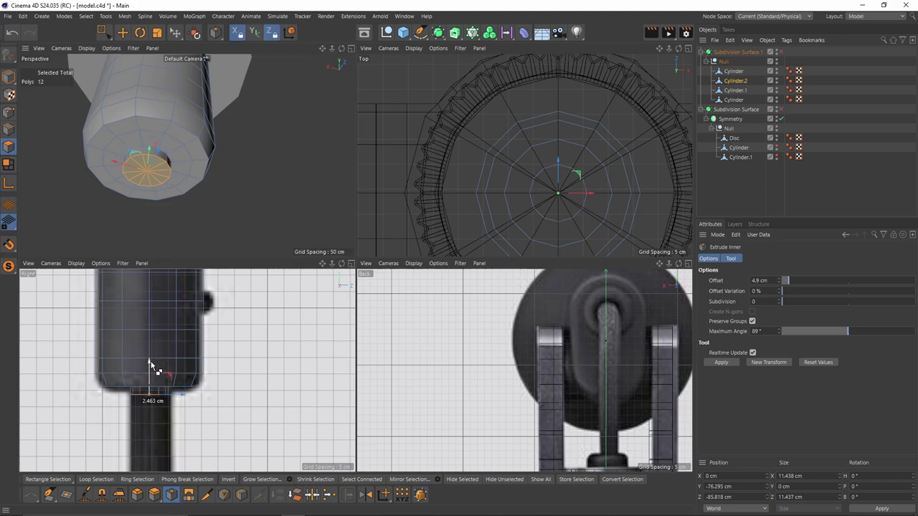
pyautogui.hotkey('ctrl', 'z')
pyautogui.keyDown('alt'); pyautogui.moveTo(187, 157); pyautogui.dragTo(204, 188); pyautogui.keyUp('alt')
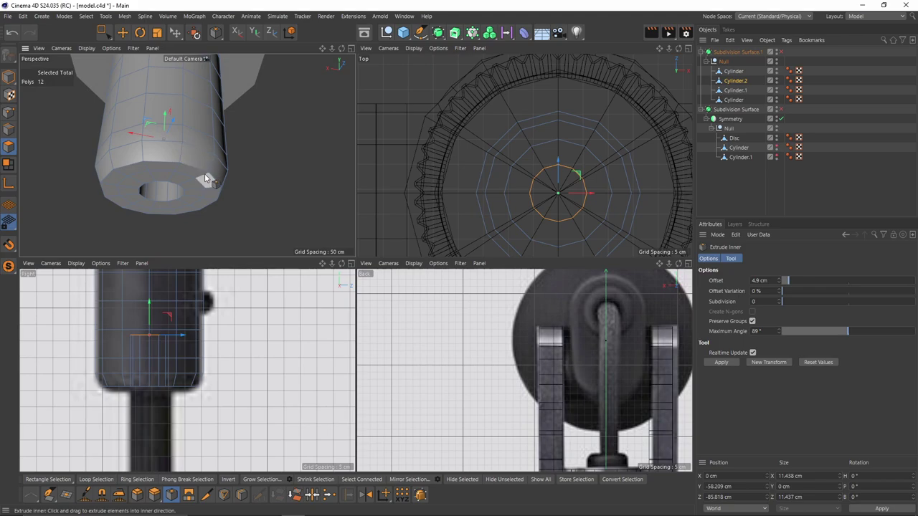
# Step: Split the faces at the end of the cable hole into a separate object and select that object
pyautogui.press('u')
pyautogui.press('p')
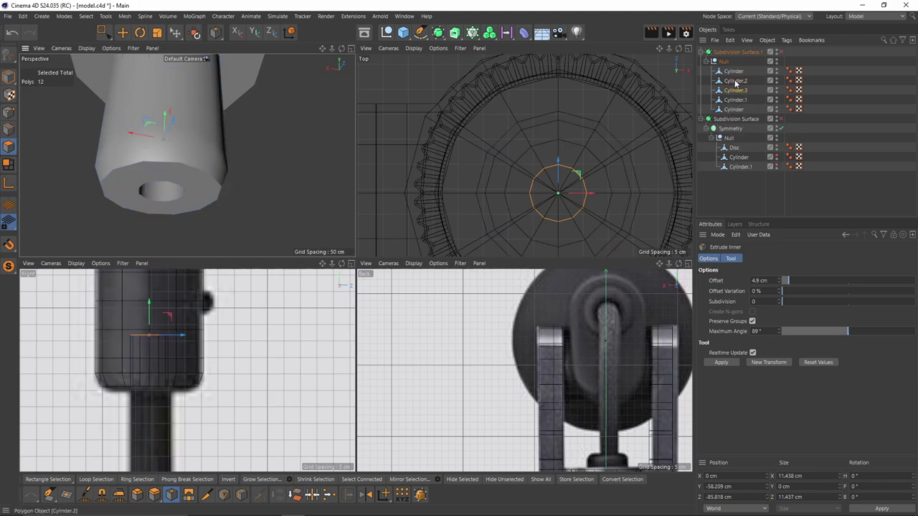
pyautogui.click(735, 81)
pyautogui.click(735, 91)
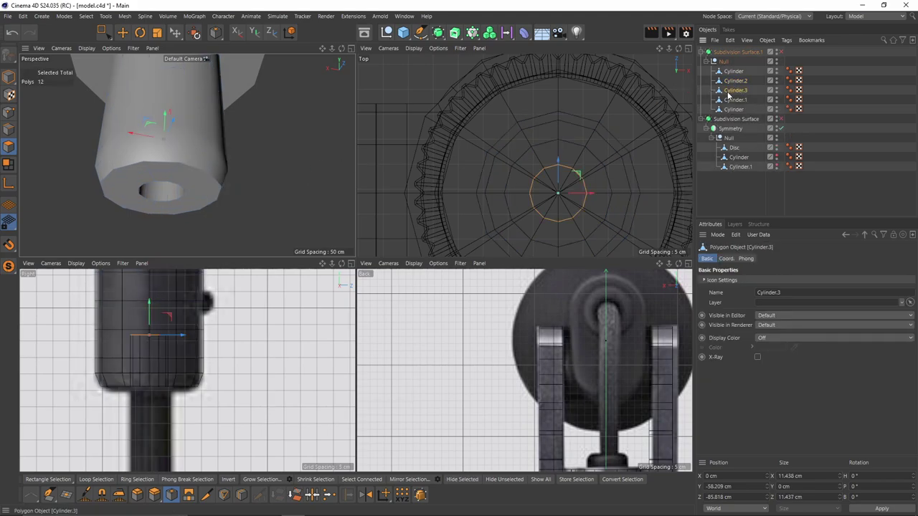
# Step: Extrude the cable's end faces straight down from the sleeve along the reference to about Y -411.8 cm
pyautogui.keyDown('ctrl'); pyautogui.moveTo(163, 165); pyautogui.dragTo(166, 228); pyautogui.keyUp('ctrl')
pyautogui.middleClick(167, 358)
pyautogui.scroll(-9, 167, 371)
pyautogui.keyDown('alt'); pyautogui.moveTo(170, 371); pyautogui.dragTo(301, 216, button='middle'); pyautogui.keyUp('alt')
pyautogui.moveTo(318, 177); pyautogui.dragTo(318, 376)
pyautogui.keyDown('alt'); pyautogui.moveTo(323, 368); pyautogui.dragTo(333, 172, button='middle'); pyautogui.keyUp('alt')
pyautogui.press('i')
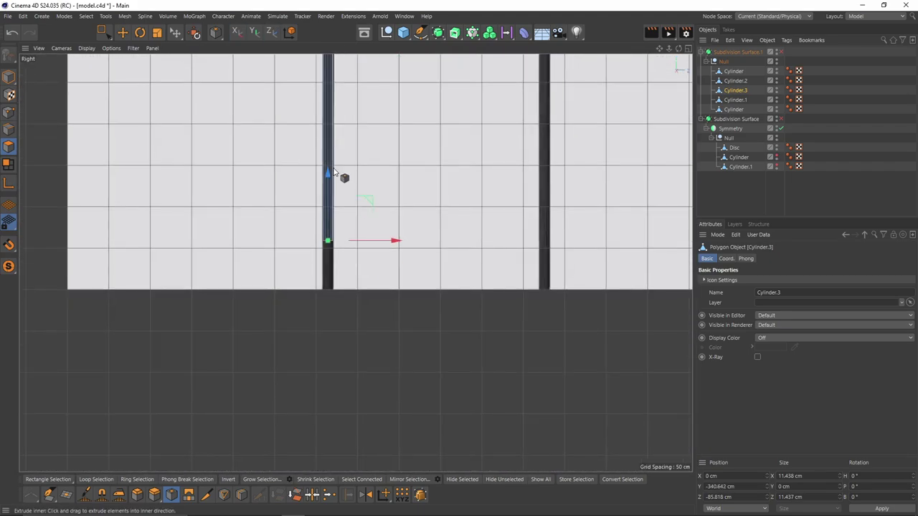
pyautogui.moveTo(333, 172); pyautogui.dragTo(333, 231)
pyautogui.middleClick(331, 234)
pyautogui.middleClick(331, 235)
pyautogui.scroll(-6, 303, 296)
pyautogui.keyDown('alt'); pyautogui.moveTo(276, 362); pyautogui.dragTo(287, 259, button='middle'); pyautogui.keyUp('alt')
pyautogui.scroll(-6, 299, 316)
pyautogui.keyDown('alt'); pyautogui.moveTo(330, 348); pyautogui.dragTo(345, 244, button='middle'); pyautogui.keyUp('alt')
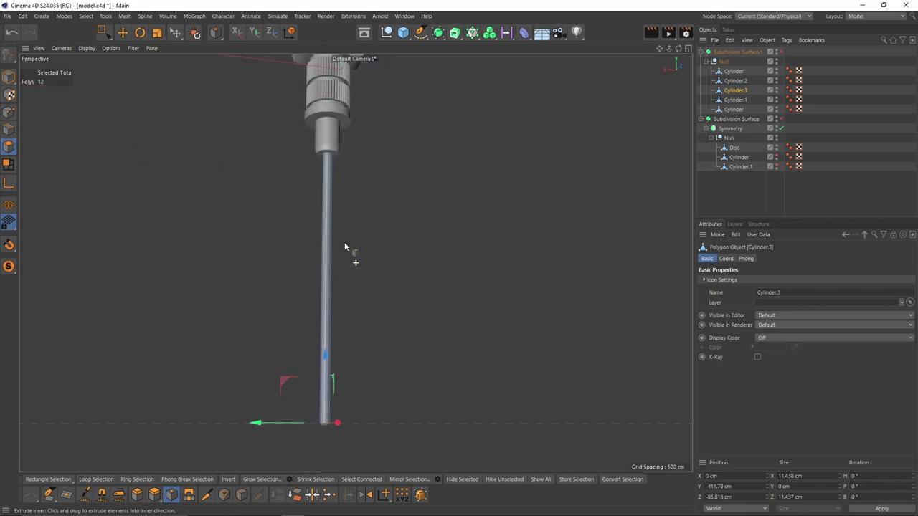
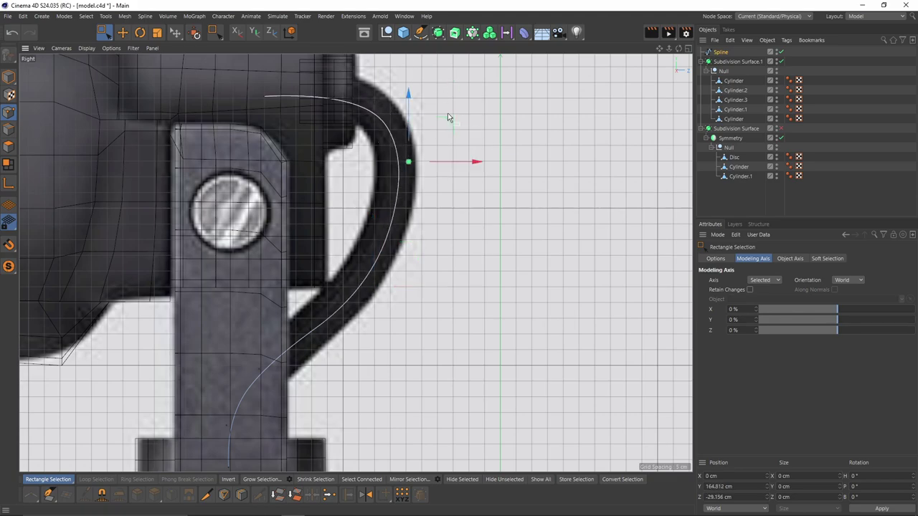
# Step: Adjust the upper cable spline's control points to the reference curve, placing the lower bend point at about Y 126.5 cm, Z -40.9 cm
pyautogui.keyDown('alt'); pyautogui.moveTo(402, 118); pyautogui.dragTo(405, 210, button='middle'); pyautogui.keyUp('alt')
pyautogui.click(267, 188)
pyautogui.moveTo(302, 147); pyautogui.dragTo(302, 148)
pyautogui.click(365, 380)
pyautogui.moveTo(405, 342); pyautogui.dragTo(417, 337)
pyautogui.middleClick(424, 335)
pyautogui.middleClick(465, 308)
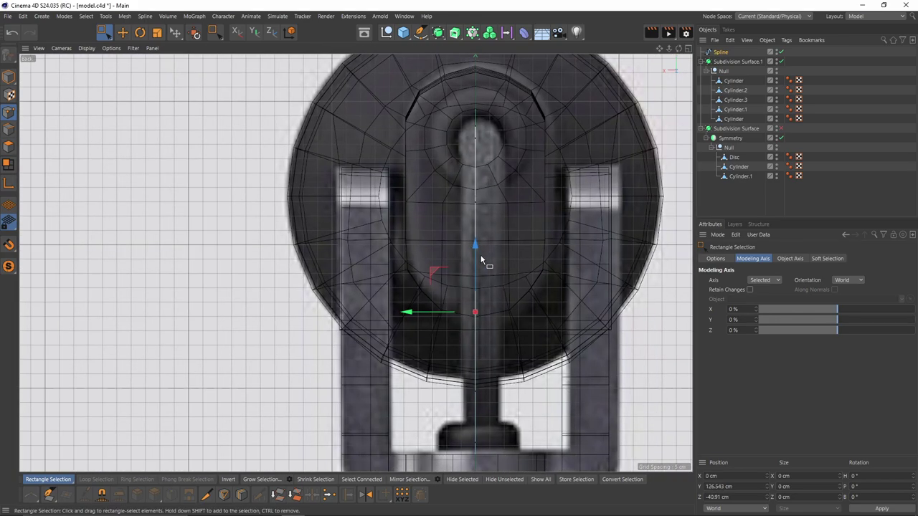
pyautogui.middleClick(480, 257)
pyautogui.middleClick(323, 208)
pyautogui.keyDown('alt'); pyautogui.moveTo(416, 240); pyautogui.dragTo(448, 237); pyautogui.keyUp('alt')
# Step: Add a Circle spline and scale it down to roughly the cable's thickness
pyautogui.click(421, 33)
pyautogui.click(516, 63)
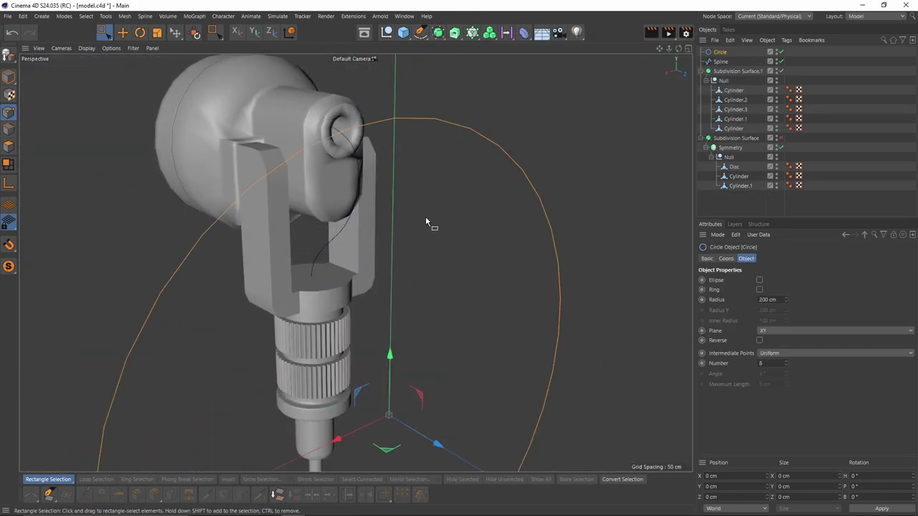
pyautogui.press('t')
pyautogui.moveTo(501, 252); pyautogui.dragTo(170, 308)
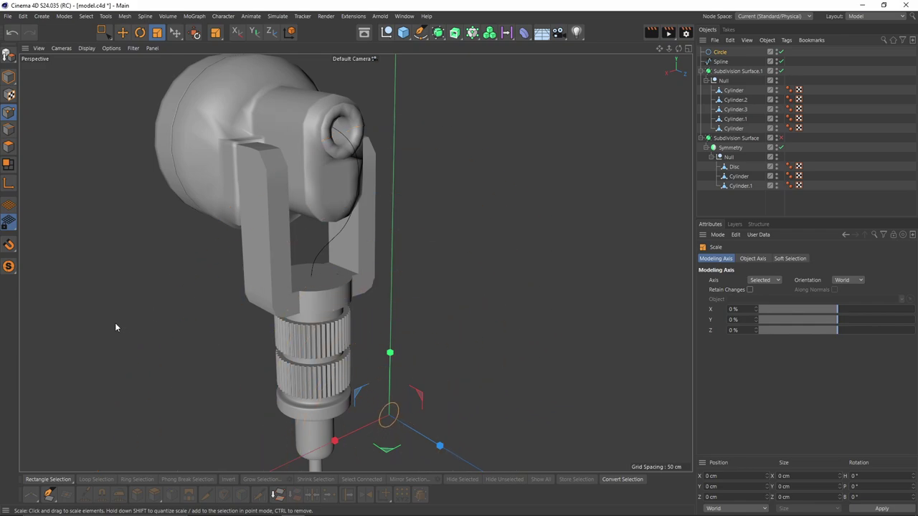
# Step: Add a Sweep holding the circle as profile and the cable spline as path
pyautogui.click(439, 33)
pyautogui.click(455, 33)
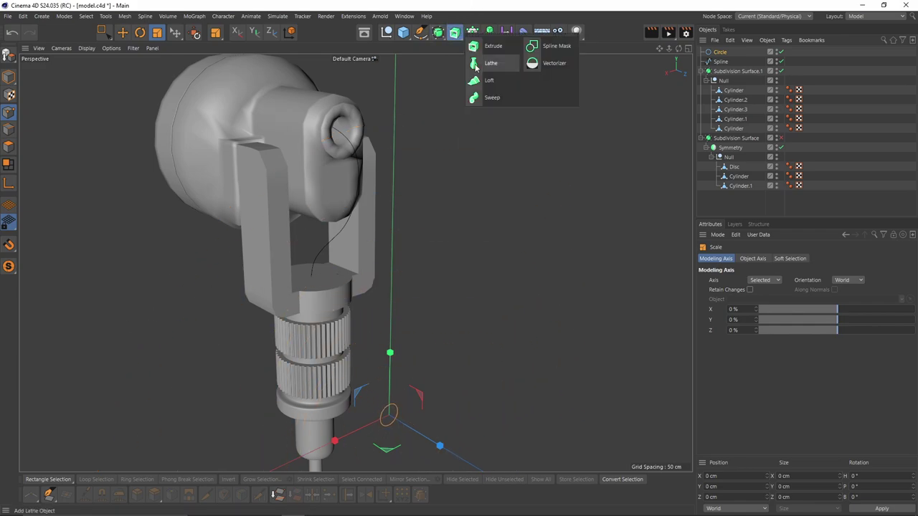
pyautogui.keyDown('alt'); pyautogui.click(500, 99); pyautogui.keyUp('alt')
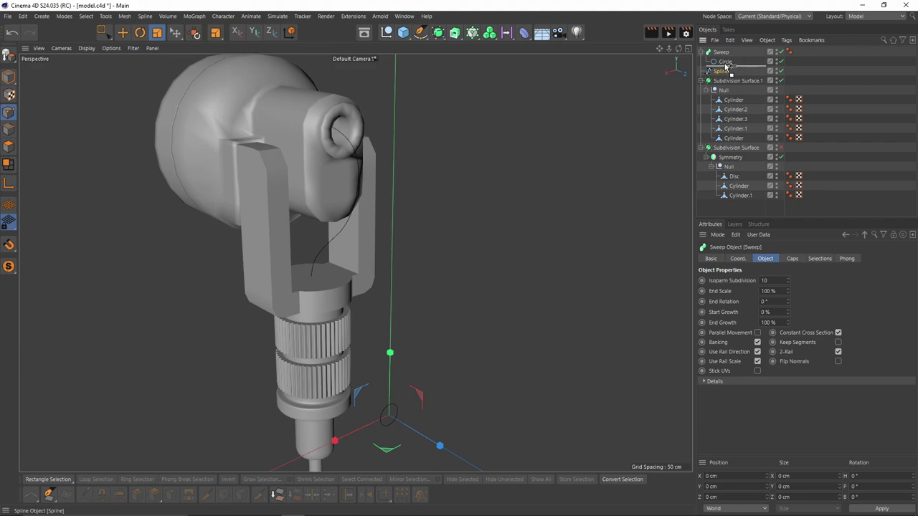
pyautogui.moveTo(725, 65); pyautogui.dragTo(725, 65)
pyautogui.keyDown('alt'); pyautogui.moveTo(473, 195); pyautogui.dragTo(376, 196); pyautogui.keyUp('alt')
# Step: Scale the sweep's circle to a radius of about 6.7 cm to match the reference cable's thickness
pyautogui.middleClick(358, 230)
pyautogui.middleClick(258, 347)
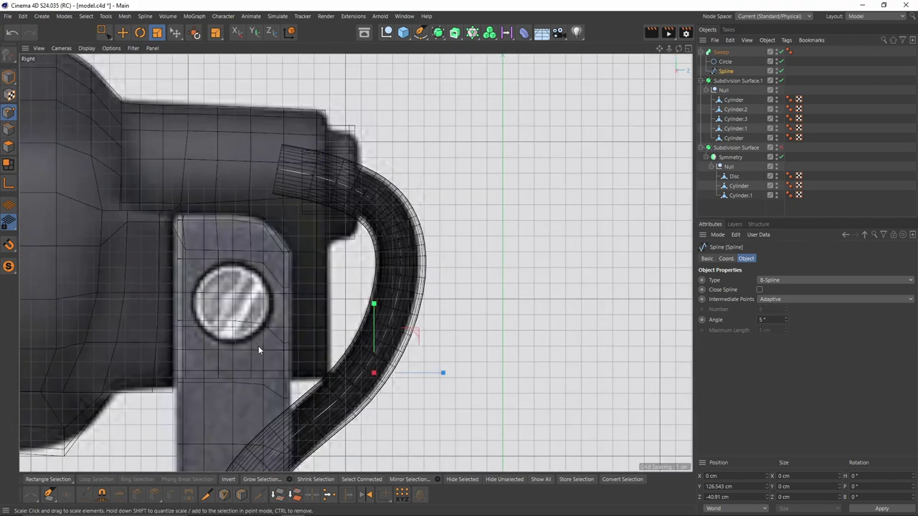
pyautogui.click(720, 66)
pyautogui.press('t')
pyautogui.moveTo(563, 270); pyautogui.dragTo(511, 269)
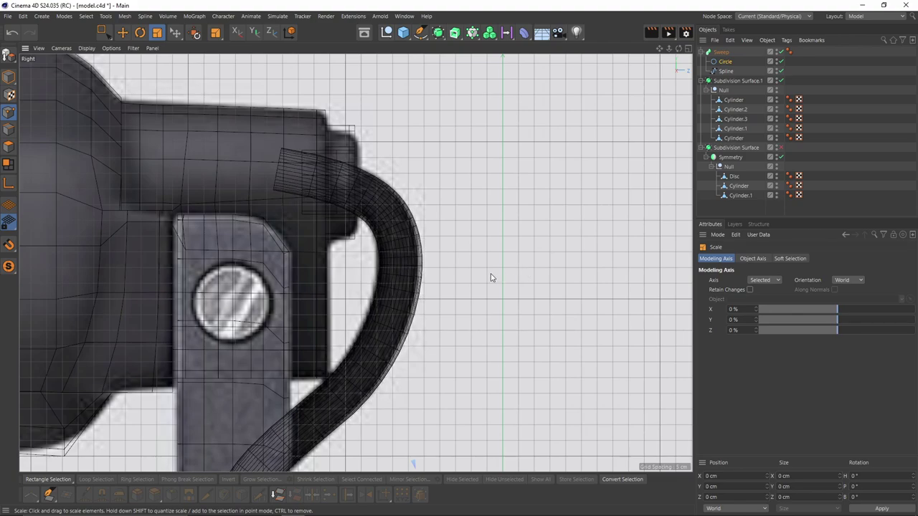
# Step: Display the shaded model with wire lines and lower the number of intermediate points on the sweep's circle
pyautogui.press('F5')
pyautogui.press('F1')
pyautogui.scroll(8, 370, 194)
pyautogui.press('n')
pyautogui.press('b')
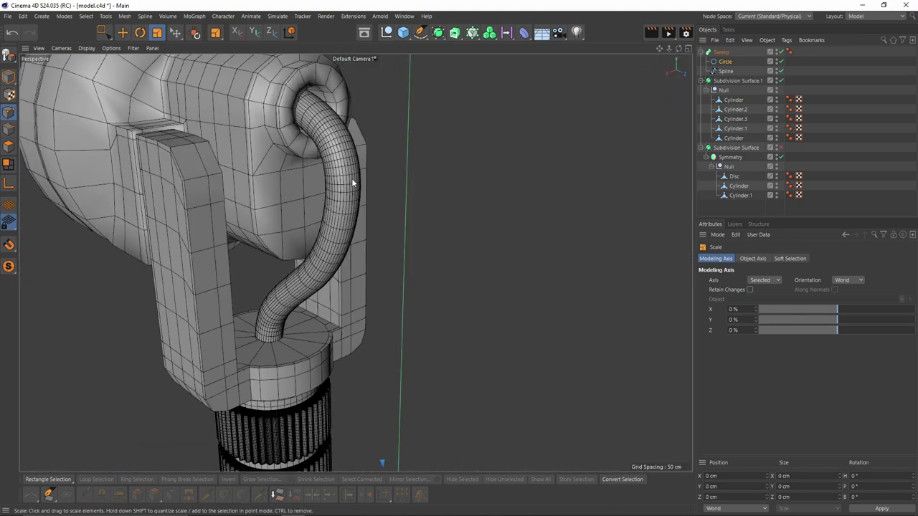
pyautogui.keyDown('alt'); pyautogui.moveTo(445, 181); pyautogui.dragTo(450, 175, button='middle'); pyautogui.keyUp('alt')
pyautogui.click(726, 63)
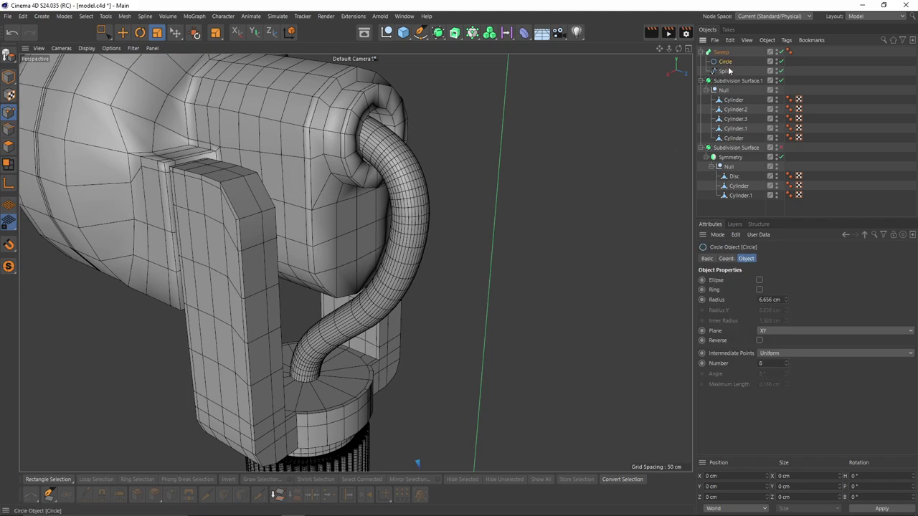
pyautogui.moveTo(786, 361); pyautogui.dragTo(785, 365)
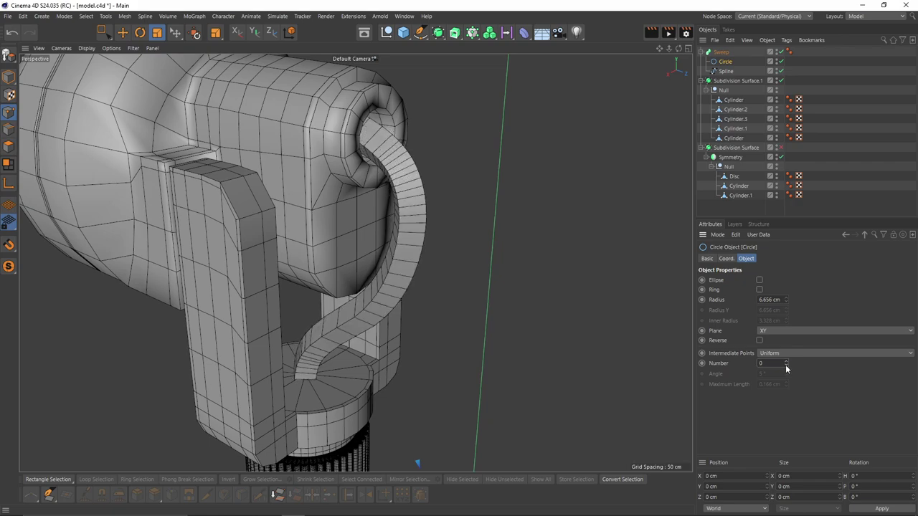
# Step: Set the cable spline's adaptive intermediate point angle to 28° for a coarser sweep
pyautogui.click(725, 71)
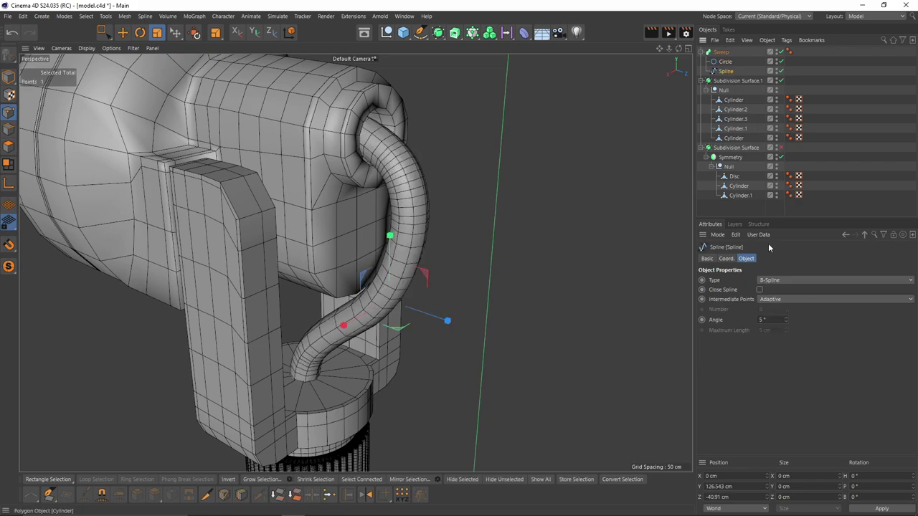
pyautogui.moveTo(785, 323); pyautogui.dragTo(783, 341)
pyautogui.click(725, 62)
pyautogui.click(726, 71)
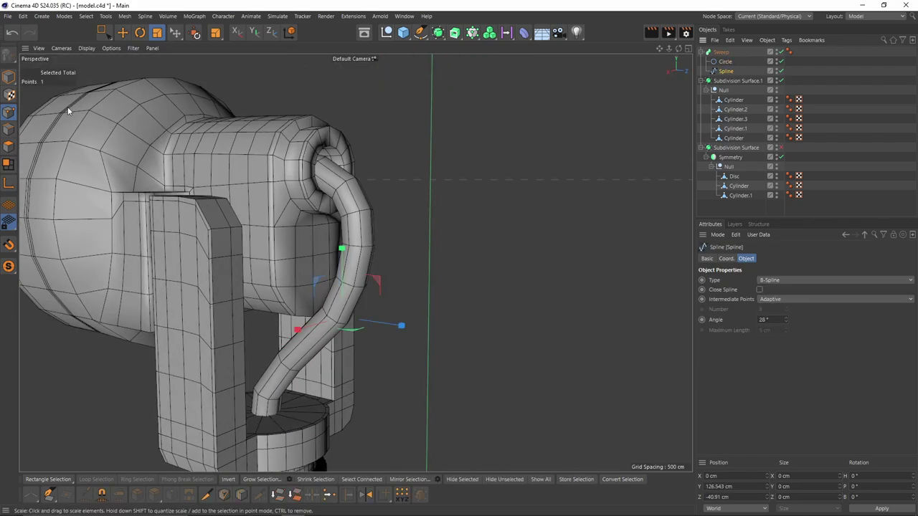
# Step: Turn off the start and end caps of the cable Sweep
pyautogui.click(104, 32)
pyautogui.click(337, 163)
pyautogui.middleClick(337, 165)
pyautogui.middleClick(215, 188)
pyautogui.click(721, 52)
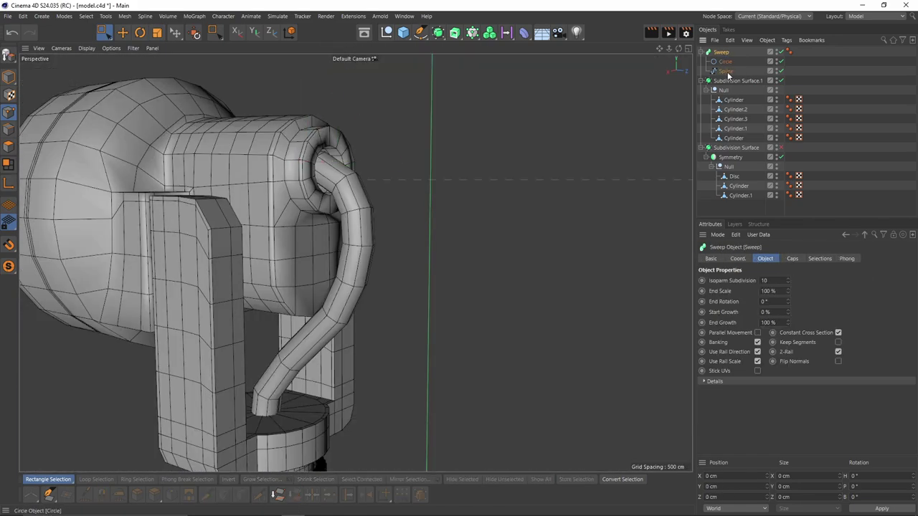
pyautogui.click(792, 259)
pyautogui.click(769, 290)
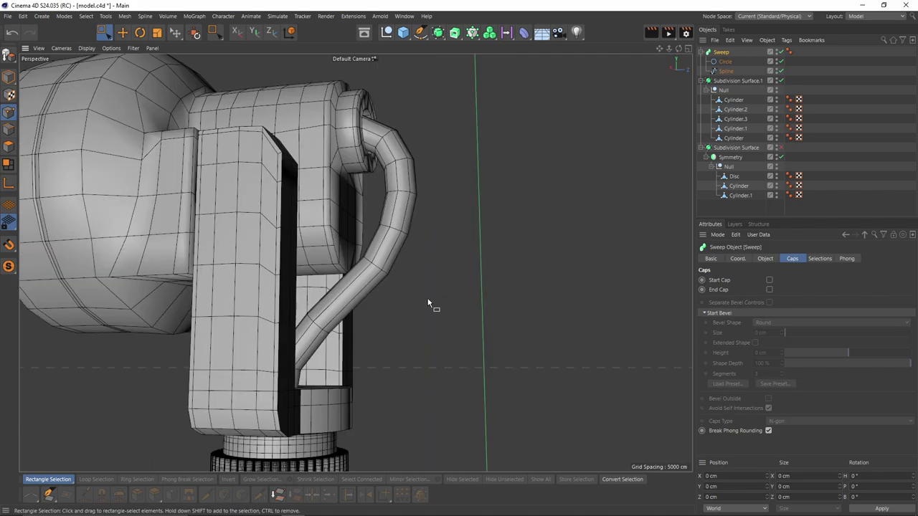
# Step: Select the Disc object and set up Live Selection in polygon mode for its top faces around the cable
pyautogui.keyDown('alt'); pyautogui.moveTo(428, 305); pyautogui.dragTo(332, 324); pyautogui.keyUp('alt')
pyautogui.scroll(4, 332, 328)
pyautogui.click(740, 176)
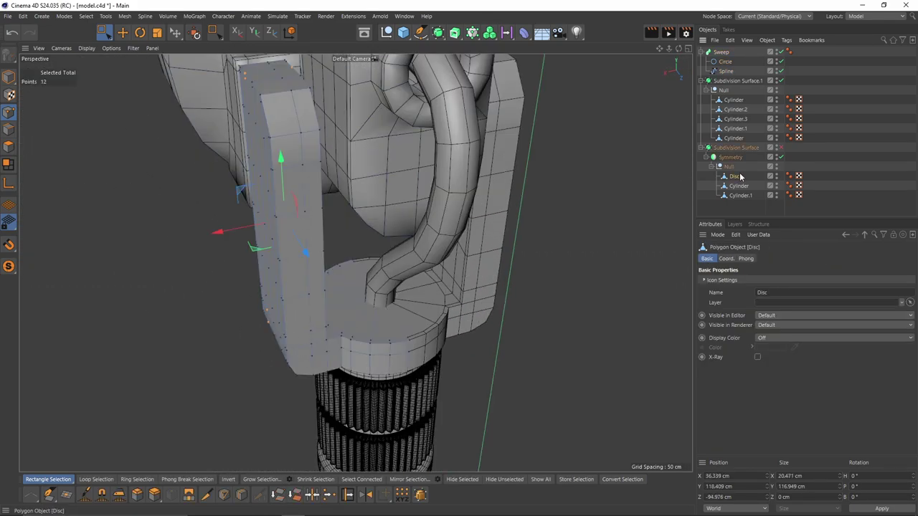
pyautogui.scroll(5, 382, 301)
pyautogui.press('k')
pyautogui.press('l')
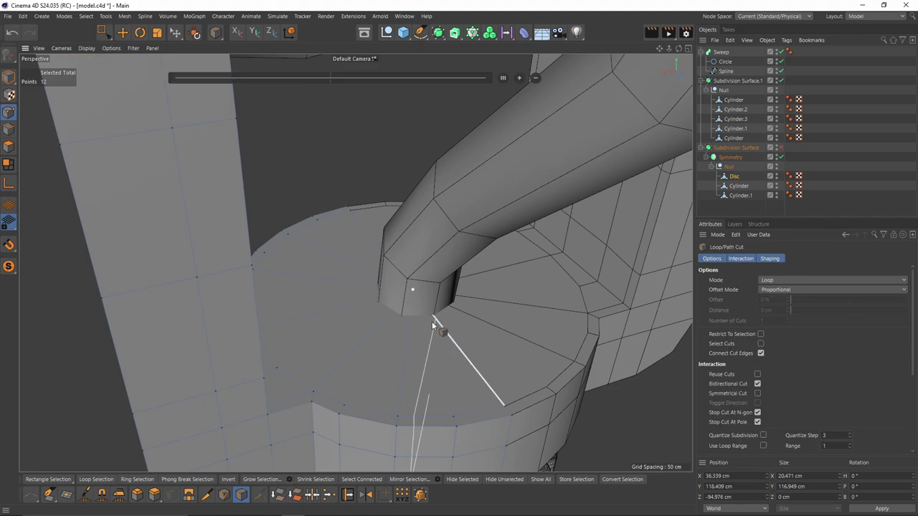
pyautogui.click(8, 150)
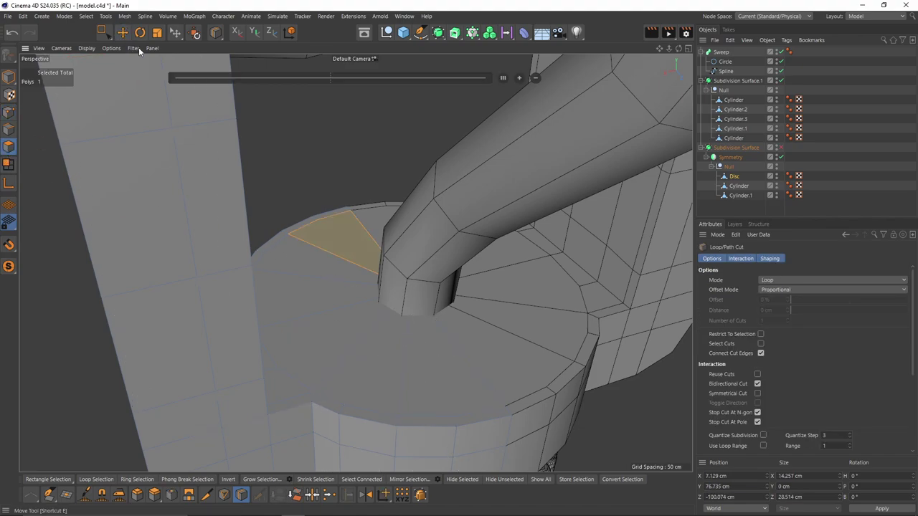
pyautogui.click(108, 34)
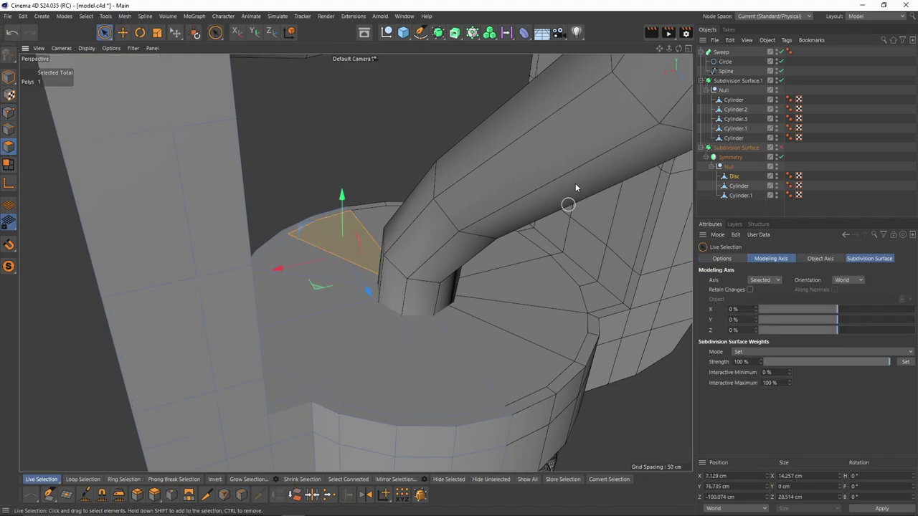
pyautogui.press('e')
pyautogui.moveTo(513, 342); pyautogui.dragTo(566, 358)
pyautogui.hotkey('ctrl', 'z')
pyautogui.press('i')
pyautogui.keyDown('alt'); pyautogui.moveTo(461, 309); pyautogui.dragTo(409, 346); pyautogui.keyUp('alt')
pyautogui.hotkey('ctrl', 'z')
# Step: Scale the disc's top faces in around the cable, extrude them down to about Y 59.9 cm and delete them, leaving a hole
pyautogui.keyDown('alt'); pyautogui.moveTo(477, 330); pyautogui.dragTo(460, 311); pyautogui.keyUp('alt')
pyautogui.press('t')
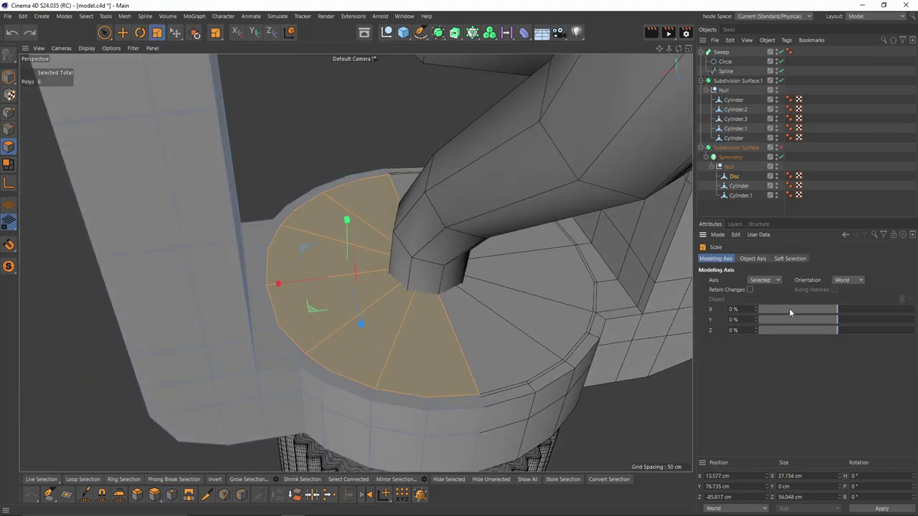
pyautogui.moveTo(577, 354); pyautogui.dragTo(409, 254)
pyautogui.press('e')
pyautogui.press('Delete')
# Step: Cut a support loop close to the disc's cable hole edge and enable the disc's Subdivision Surface
pyautogui.scroll(3, 369, 279)
pyautogui.scroll(1, 369, 278)
pyautogui.press('k')
pyautogui.press('l')
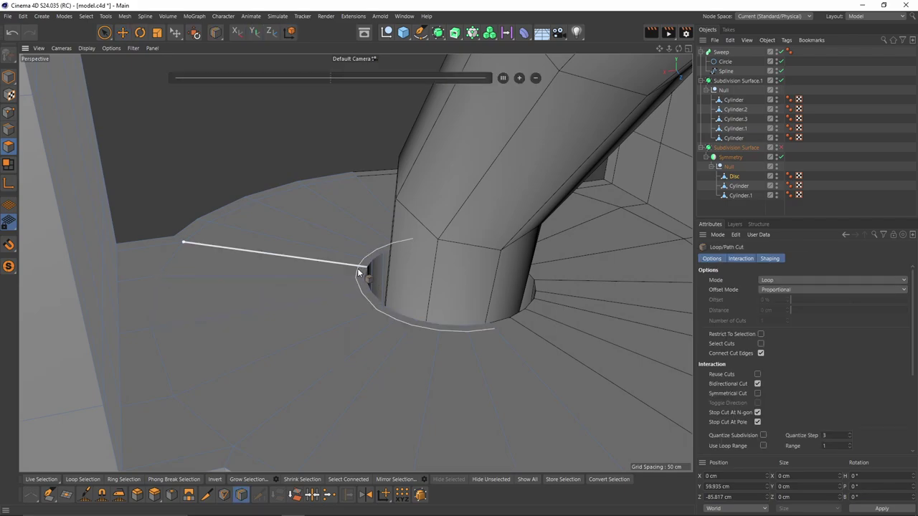
pyautogui.click(362, 268)
pyautogui.press('q')
pyautogui.scroll(-5, 410, 287)
pyautogui.click(785, 179)
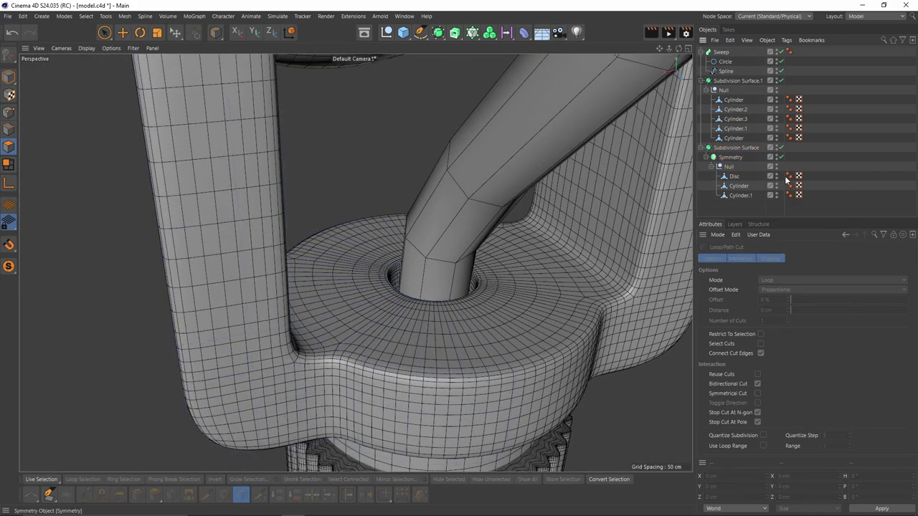
# Step: Display the model shaded without wire lines and move the Sweep into the Null under Subdivision Surface.1
pyautogui.press('n')
pyautogui.press('a')
pyautogui.scroll(-4, 440, 236)
pyautogui.keyDown('alt'); pyautogui.moveTo(356, 263); pyautogui.dragTo(476, 206); pyautogui.keyUp('alt')
pyautogui.keyDown('alt'); pyautogui.moveTo(476, 206); pyautogui.dragTo(455, 246, button='middle'); pyautogui.keyUp('alt')
pyautogui.hotkey('ctrl', 'z')
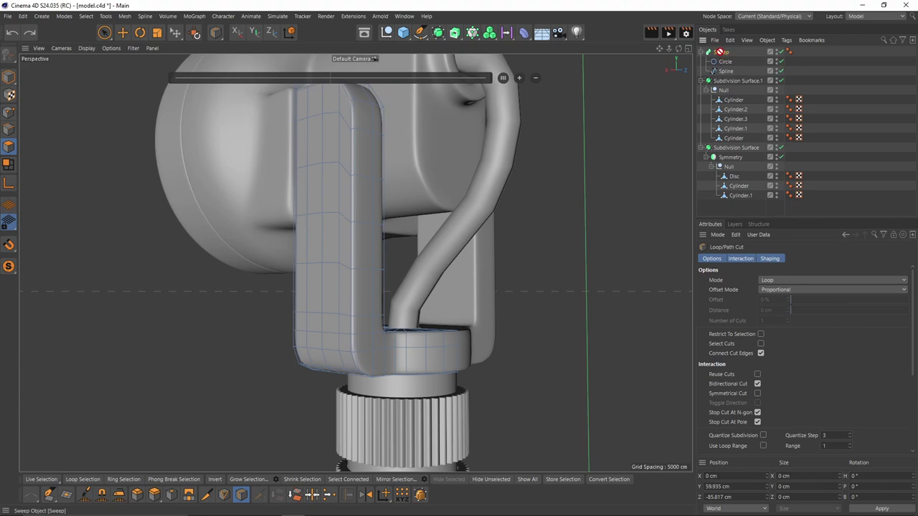
pyautogui.moveTo(732, 96); pyautogui.dragTo(732, 96)
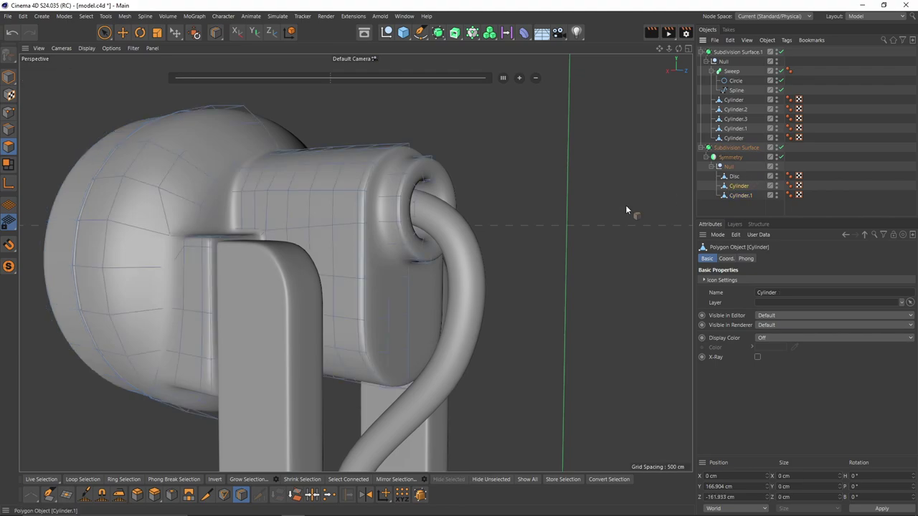
# Step: Try to cut a support loop around the rim of the cable opening at the back of the earphone body
pyautogui.keyDown('alt'); pyautogui.moveTo(627, 208); pyautogui.dragTo(370, 236); pyautogui.keyUp('alt')
pyautogui.scroll(5, 427, 223)
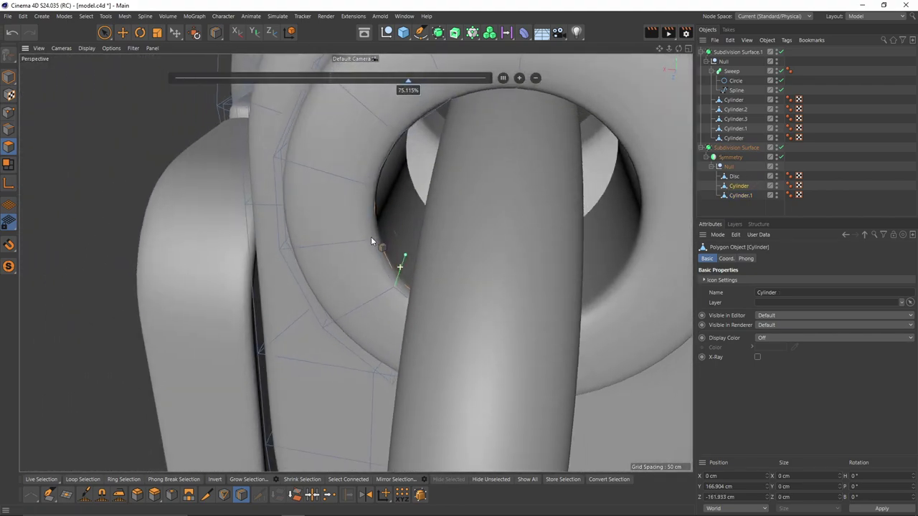
pyautogui.middleClick(445, 264)
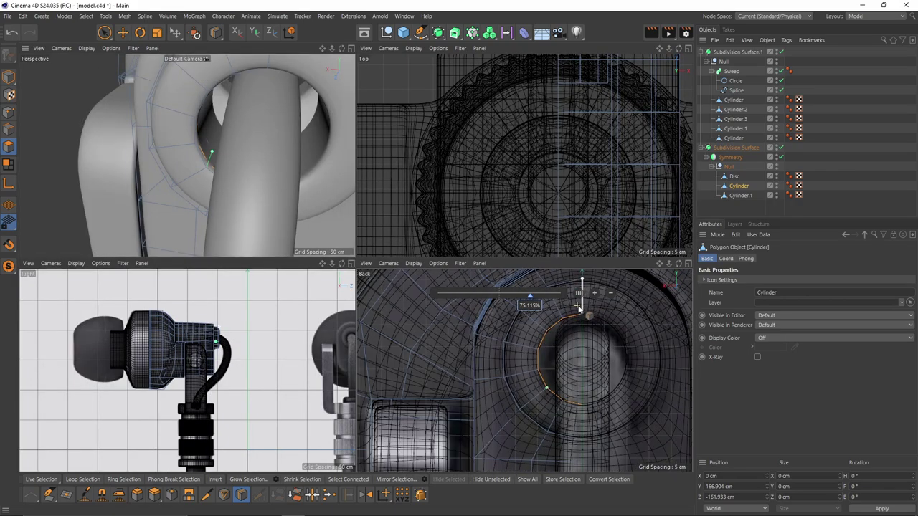
pyautogui.scroll(3, 208, 171)
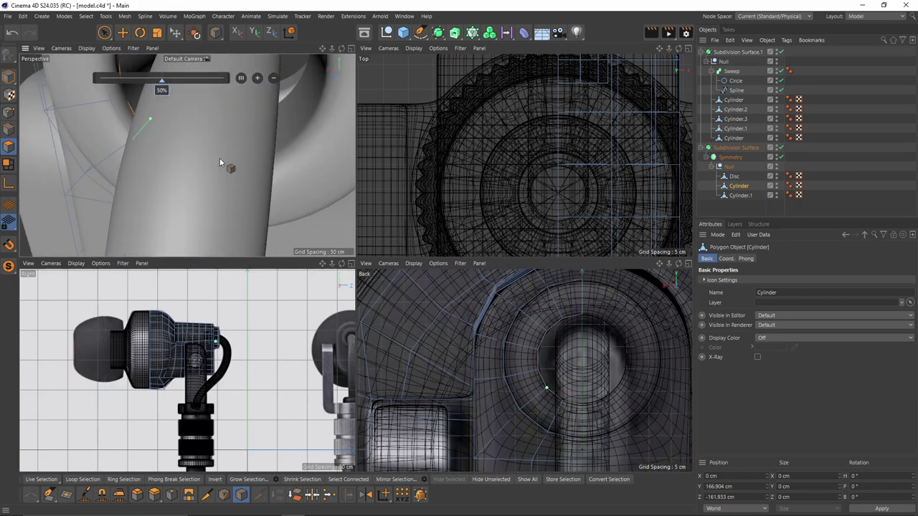
pyautogui.middleClick(220, 157)
pyautogui.press('q')
pyautogui.hotkey('ctrl', 'z')
pyautogui.hotkey('ctrl', 'z')
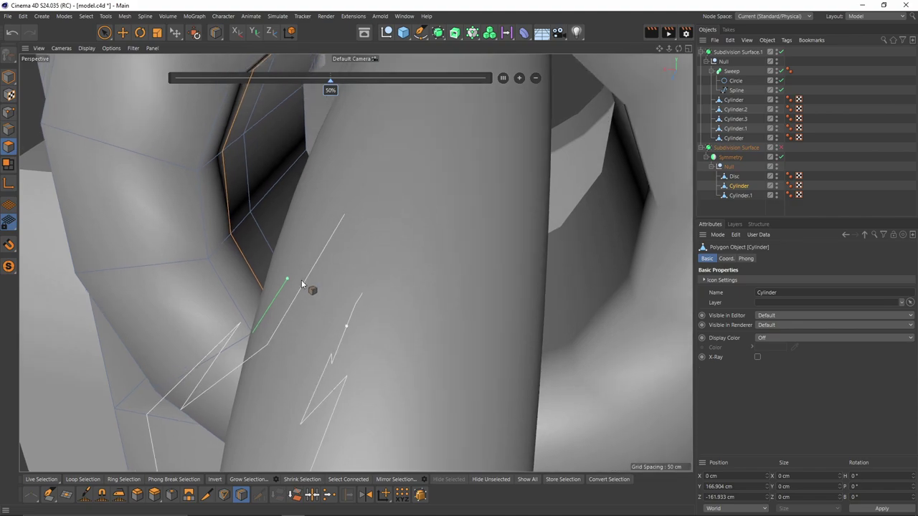
# Step: Loop-select the inner faces of the body's cable opening and scale them to about 15.2 cm high with the modeling axis X at -100 %
pyautogui.press('u')
pyautogui.press('l')
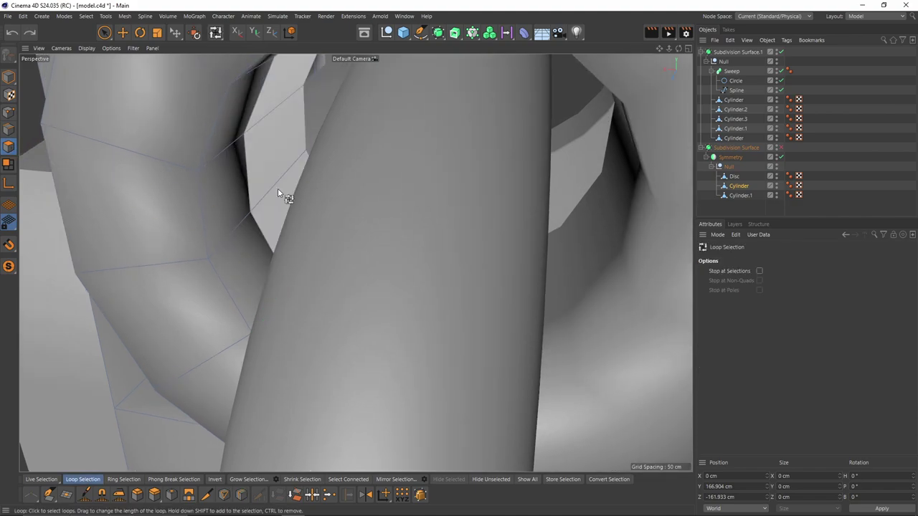
pyautogui.click(277, 188)
pyautogui.scroll(-4, 280, 190)
pyautogui.press('t')
pyautogui.keyDown('alt'); pyautogui.moveTo(365, 240); pyautogui.dragTo(496, 318); pyautogui.keyUp('alt')
pyautogui.middleClick(496, 317)
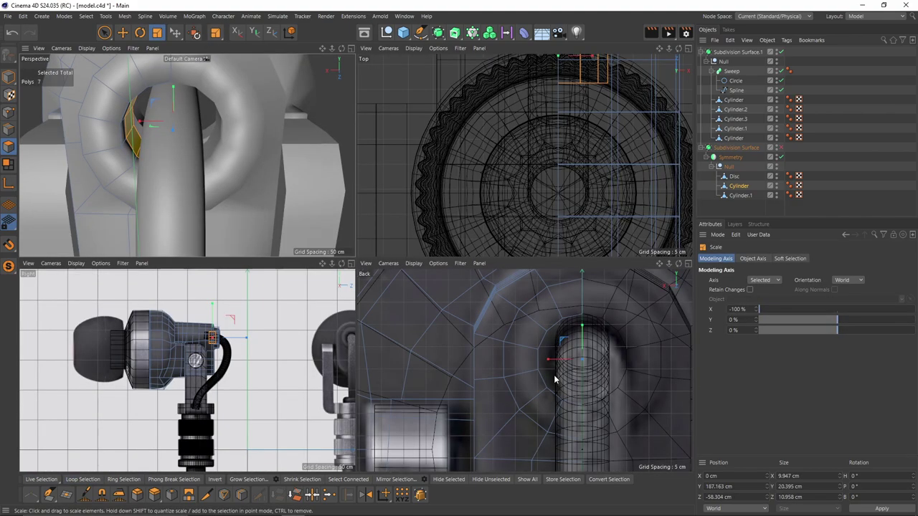
pyautogui.moveTo(557, 380); pyautogui.dragTo(450, 364)
pyautogui.middleClick(350, 246)
# Step: Turn the body's subdivision back on and scale the opening's inner faces down further to about 13.4 cm high
pyautogui.press('q')
pyautogui.keyDown('alt'); pyautogui.moveTo(351, 245); pyautogui.dragTo(355, 215); pyautogui.keyUp('alt')
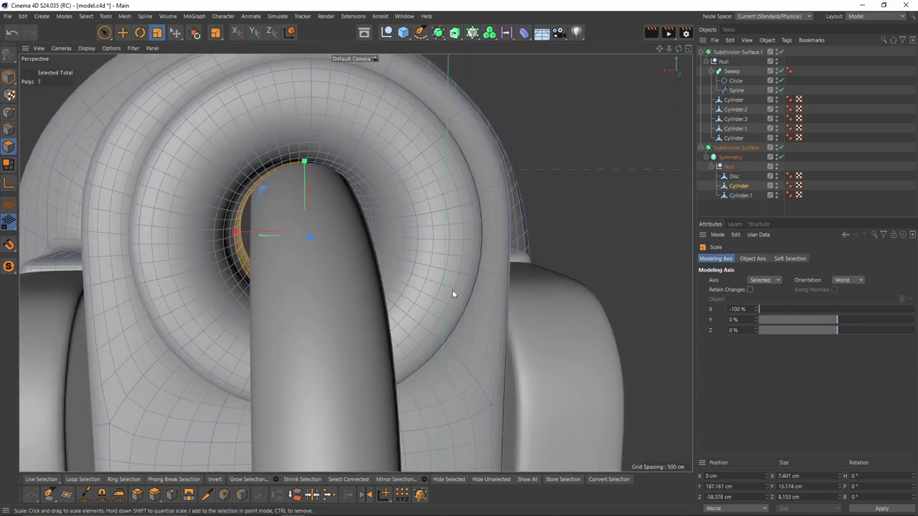
pyautogui.moveTo(453, 293); pyautogui.dragTo(431, 312)
pyautogui.keyDown('alt'); pyautogui.moveTo(282, 213); pyautogui.dragTo(337, 220); pyautogui.keyUp('alt')
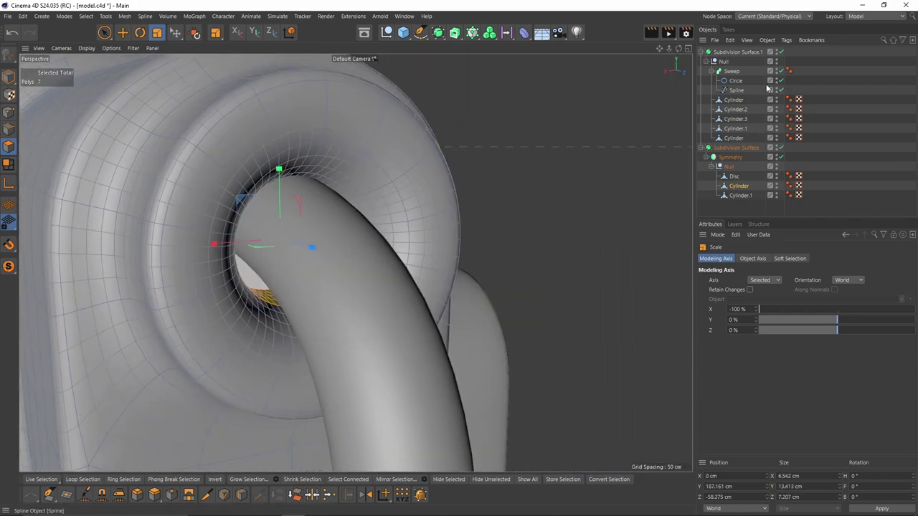
# Step: Examine the cable spline's end point inside the body opening in wireframe and in shading with lines
pyautogui.click(735, 90)
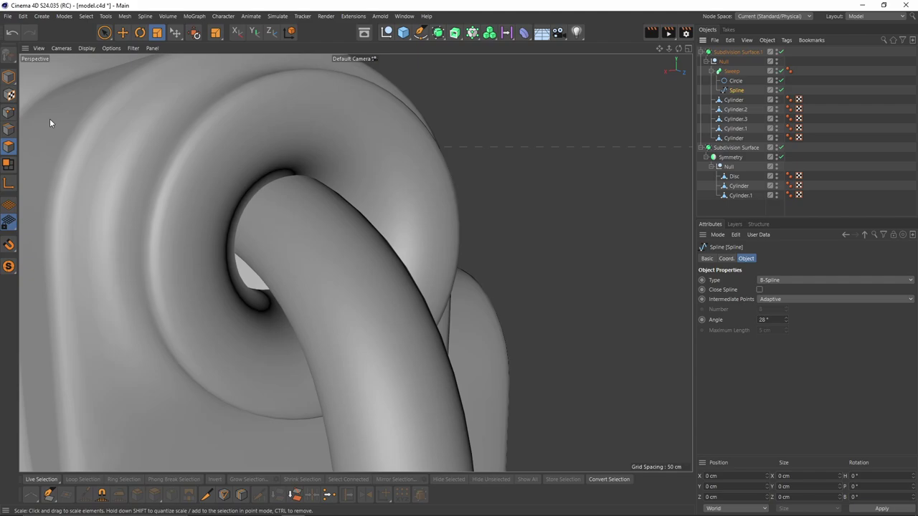
pyautogui.click(10, 115)
pyautogui.press('n')
pyautogui.press('g')
pyautogui.moveTo(240, 229)
pyautogui.keyDown('alt'); pyautogui.mouseDown()
pyautogui.moveTo(295, 236)
pyautogui.moveTo(316, 222)
pyautogui.moveTo(322, 231)
pyautogui.moveTo(323, 183)
pyautogui.moveTo(315, 201)
pyautogui.mouseUp(); pyautogui.keyUp('alt')
pyautogui.scroll(-4, 298, 234)
pyautogui.press('u')
pyautogui.press('l')
pyautogui.scroll(3, 312, 210)
pyautogui.press('0')
pyautogui.scroll(6, 322, 231)
pyautogui.press('n')
pyautogui.press('b')
pyautogui.scroll(-5, 333, 259)
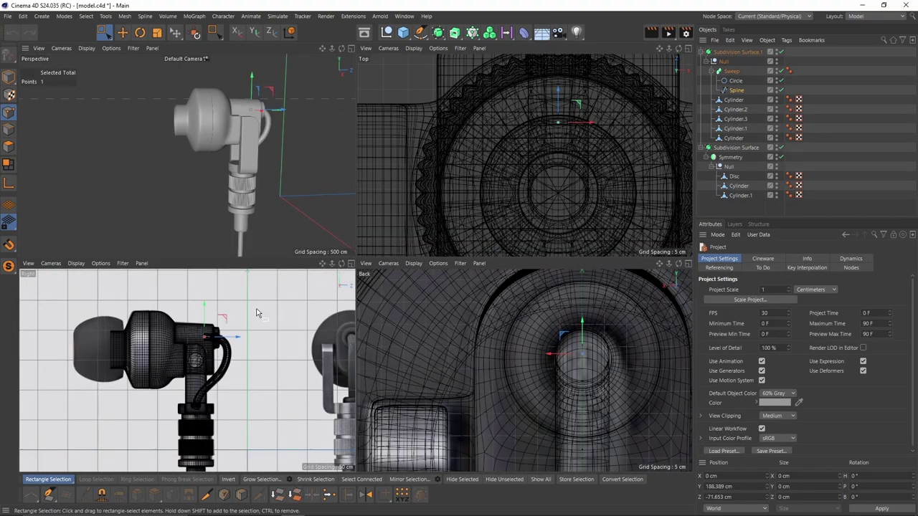
pyautogui.press('F3')
pyautogui.scroll(4, 356, 263)
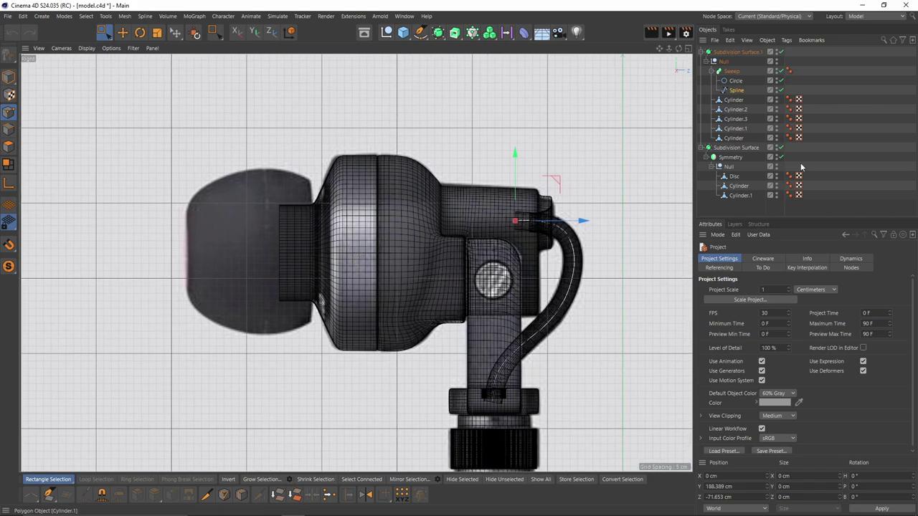
pyautogui.click(789, 207)
# Step: Add a Cylinder oriented along +Z with 1 height segment and place it over the reference ear tip in the Right view
pyautogui.middleClick(315, 146)
pyautogui.middleClick(276, 361)
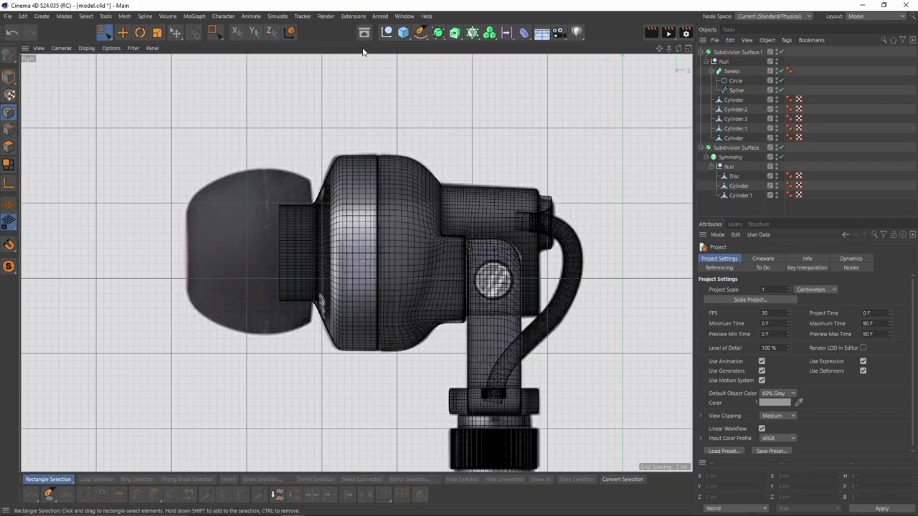
pyautogui.moveTo(409, 35); pyautogui.dragTo(442, 62)
pyautogui.scroll(-3, 344, 185)
pyautogui.keyDown('alt'); pyautogui.moveTo(350, 187); pyautogui.dragTo(325, 218, button='middle'); pyautogui.keyUp('alt')
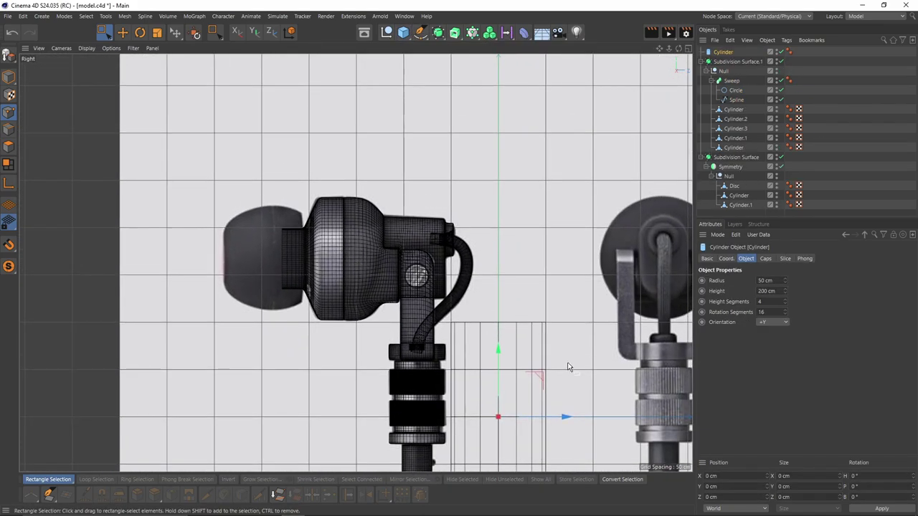
pyautogui.moveTo(542, 375); pyautogui.dragTo(301, 219)
pyautogui.scroll(-2, 780, 321)
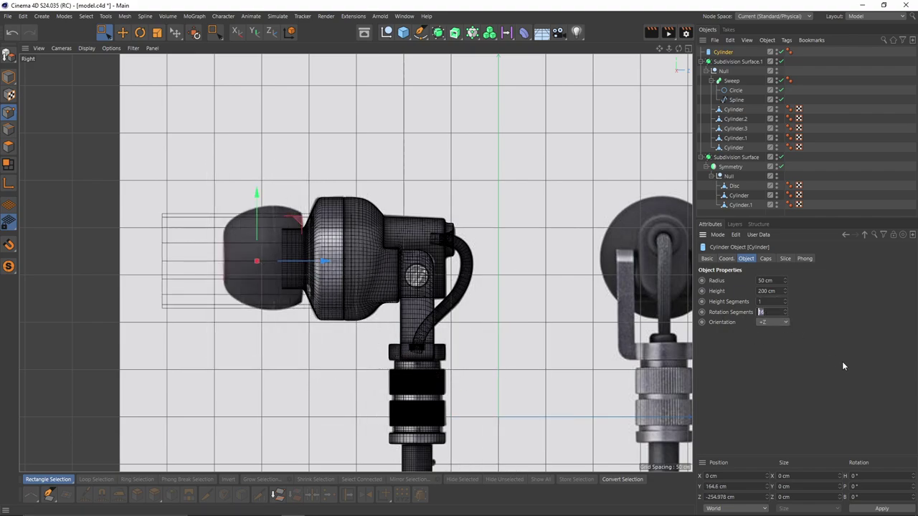
# Step: Scale the cylinder to about 114.1 cm in diameter and raise it to about Y 166.7 cm to match the ear tip
pyautogui.scroll(3, 341, 279)
pyautogui.press('r')
pyautogui.press('t')
pyautogui.moveTo(274, 301); pyautogui.dragTo(314, 309)
pyautogui.press('e')
pyautogui.moveTo(194, 190); pyautogui.dragTo(201, 188)
pyautogui.scroll(-1, 201, 190)
pyautogui.keyDown('alt'); pyautogui.moveTo(231, 205); pyautogui.dragTo(292, 213, button='middle'); pyautogui.keyUp('alt')
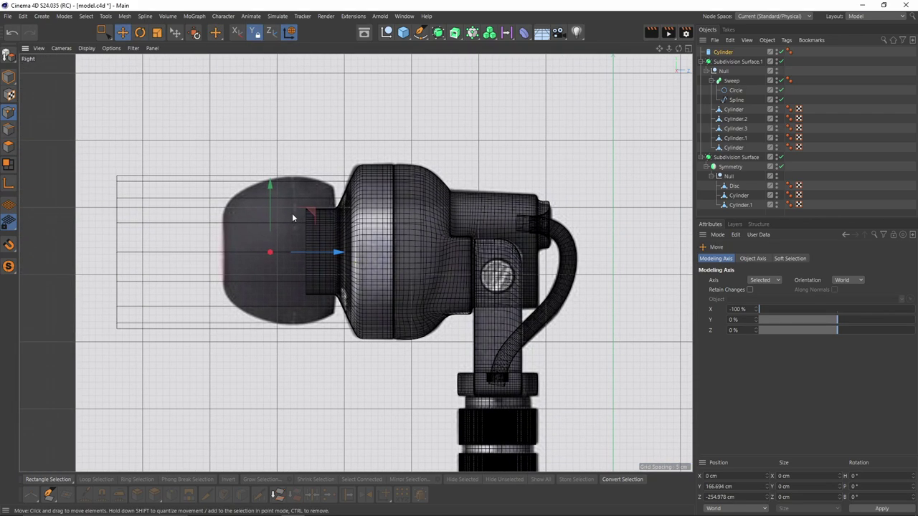
# Step: Make the cylinder editable and move its front cap to about Z -250.3 cm and its rear cap to about Z -236.9 cm
pyautogui.press('c')
pyautogui.click(9, 148)
pyautogui.press('0')
pyautogui.moveTo(84, 153); pyautogui.dragTo(164, 377)
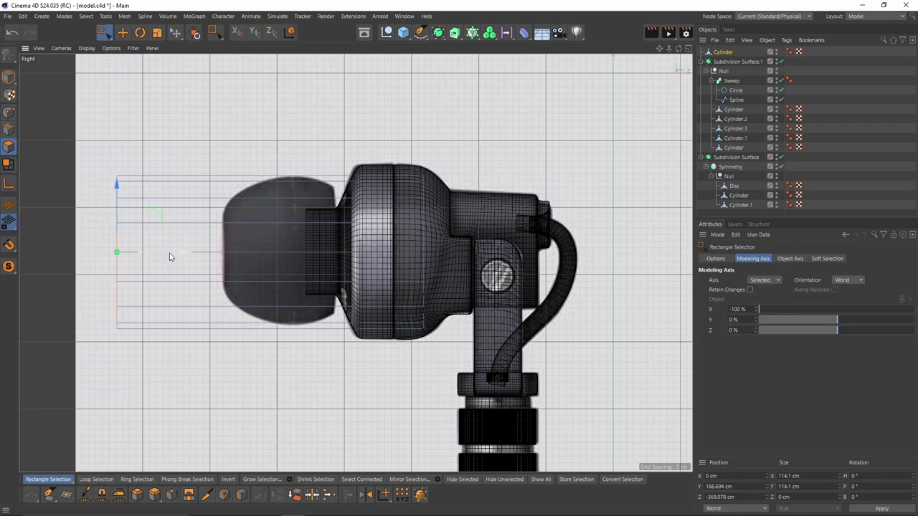
pyautogui.moveTo(170, 257); pyautogui.dragTo(330, 250)
pyautogui.moveTo(348, 139); pyautogui.dragTo(351, 252)
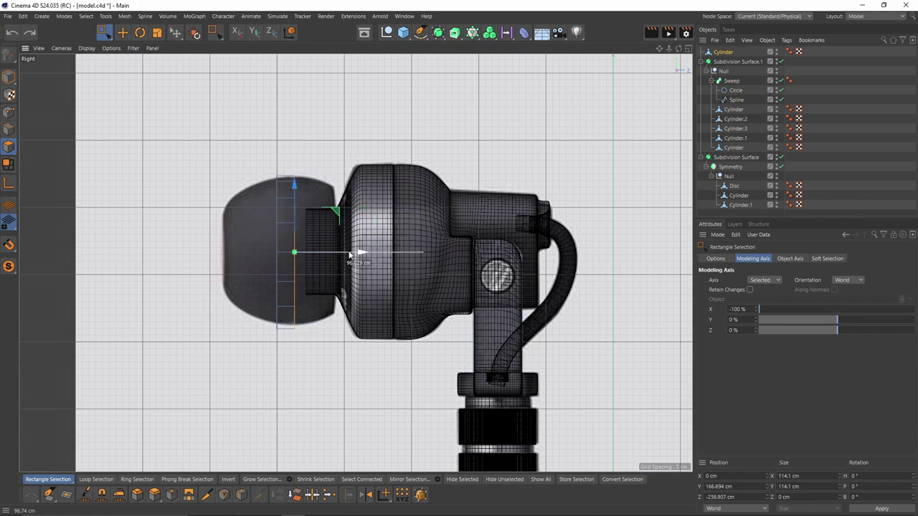
# Step: Extrude the front cap forward in two sections to about Z -290.4 cm, tapering its end to about 62.2 cm
pyautogui.moveTo(217, 142); pyautogui.dragTo(300, 349)
pyautogui.scroll(3, 293, 287)
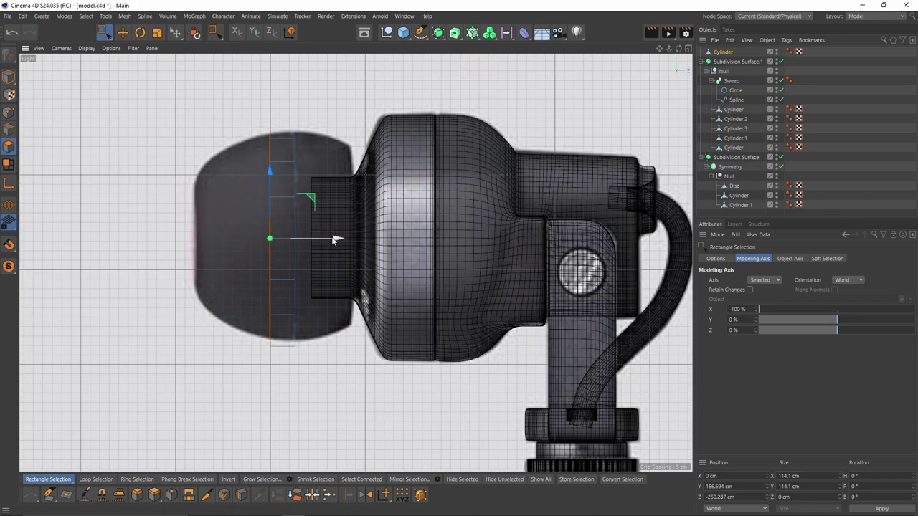
pyautogui.moveTo(335, 240); pyautogui.dragTo(323, 292)
pyautogui.press('e')
pyautogui.press('t')
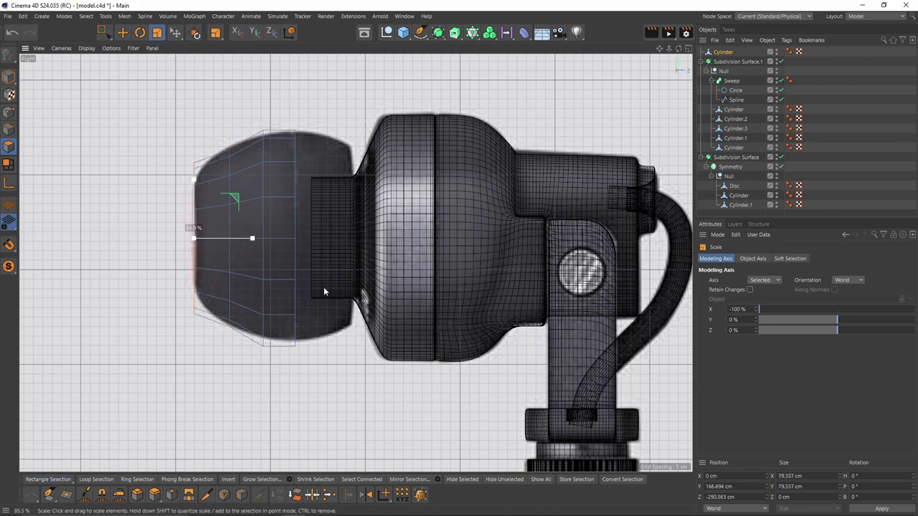
pyautogui.moveTo(278, 310); pyautogui.dragTo(268, 314)
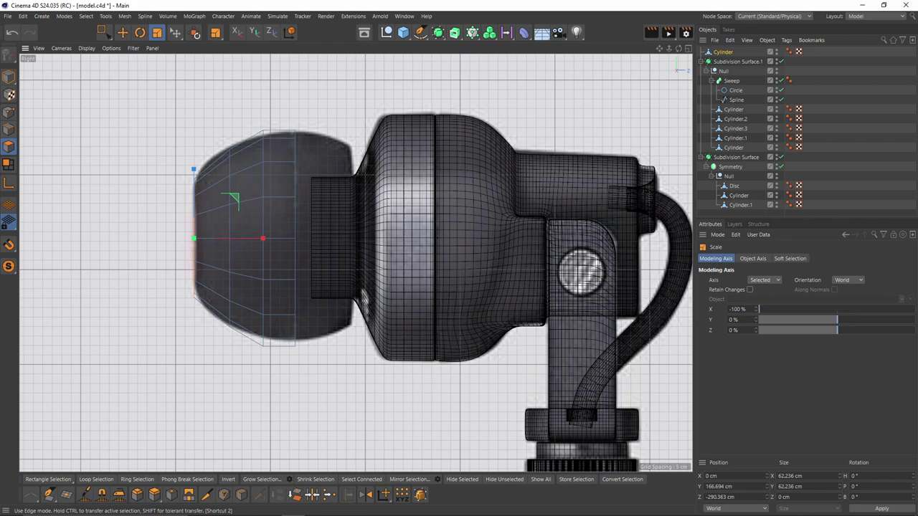
# Step: Adjust the edge loop behind the ear tip's front face to about 103.5 cm in diameter at about Z -273.4 cm
pyautogui.click(7, 131)
pyautogui.scroll(3, 261, 248)
pyautogui.moveTo(266, 261); pyautogui.dragTo(299, 296)
pyautogui.press('e')
pyautogui.moveTo(290, 239); pyautogui.dragTo(282, 240)
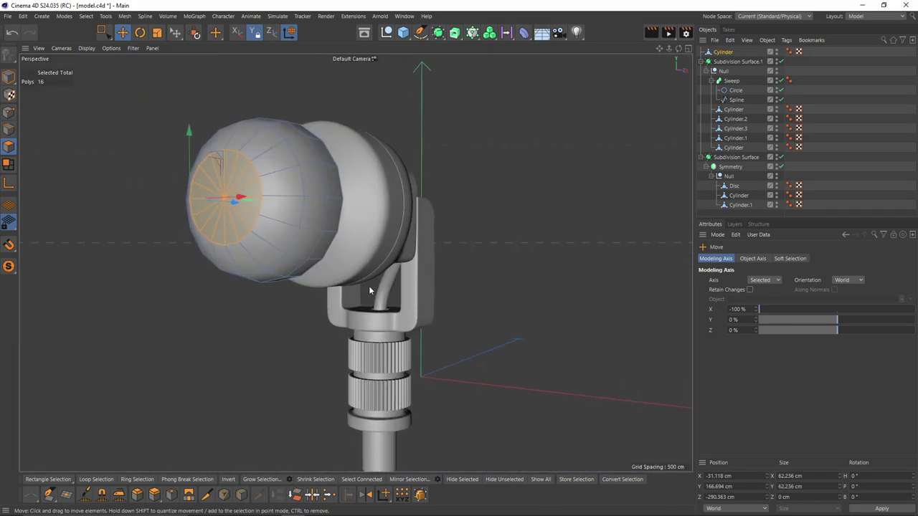
# Step: Inset the ear tip's front cap by 12 cm, extrude it inward as a channel, and delete the end faces
pyautogui.press('i')
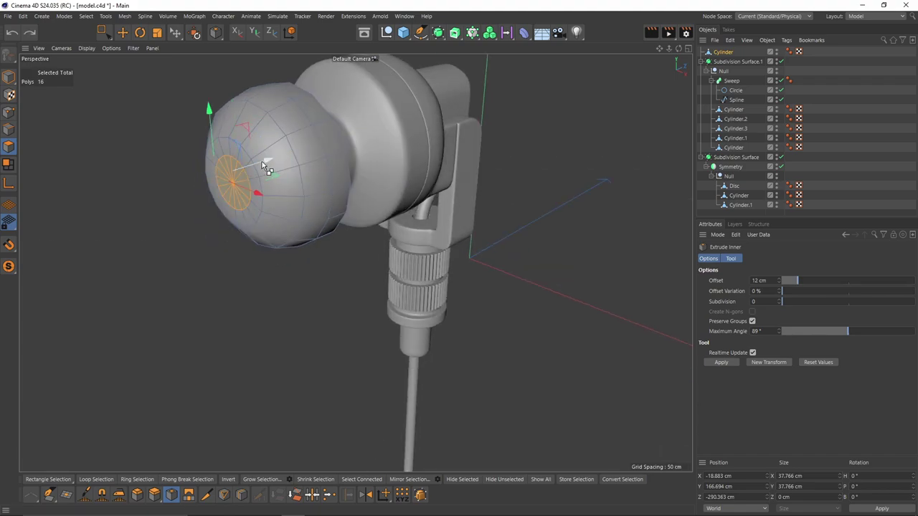
pyautogui.moveTo(262, 162); pyautogui.dragTo(185, 156)
pyautogui.press('Delete')
pyautogui.scroll(3, 281, 152)
pyautogui.middleClick(239, 248)
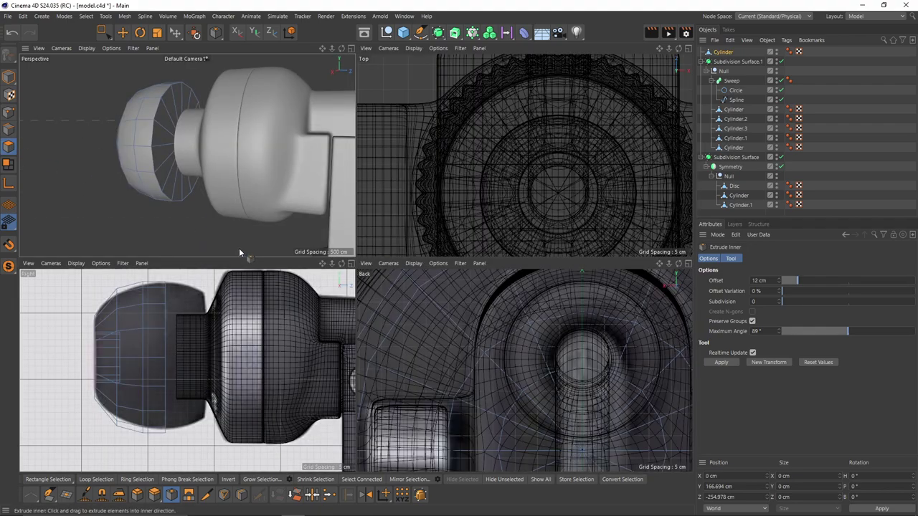
# Step: Select the ear tip's rear cap and extrude it toward the body in two sections to about Z -206.9 cm
pyautogui.press('0')
pyautogui.moveTo(162, 277); pyautogui.dragTo(200, 473)
pyautogui.keyDown('alt'); pyautogui.moveTo(221, 376); pyautogui.dragTo(190, 369, button='middle'); pyautogui.keyUp('alt')
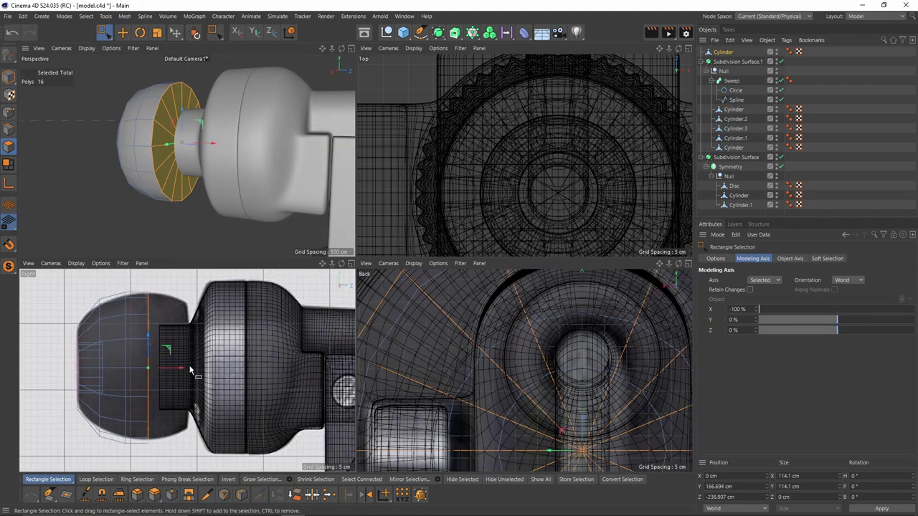
pyautogui.middleClick(198, 362)
pyautogui.keyDown('alt'); pyautogui.moveTo(348, 297); pyautogui.dragTo(238, 264, button='middle'); pyautogui.keyUp('alt')
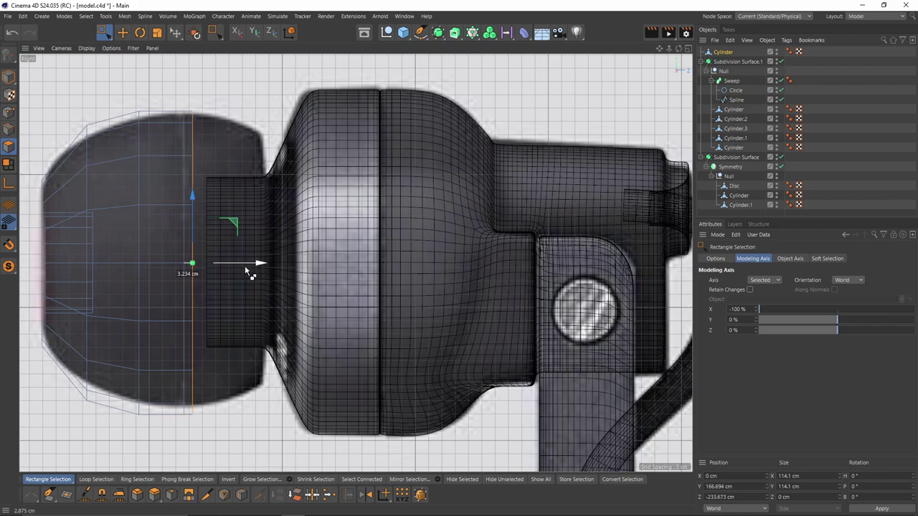
pyautogui.moveTo(245, 270); pyautogui.dragTo(324, 281)
# Step: Scale the ear tip's two rear edge loops to the reference outline, bringing the rear rim to about 93.8 cm
pyautogui.click(6, 130)
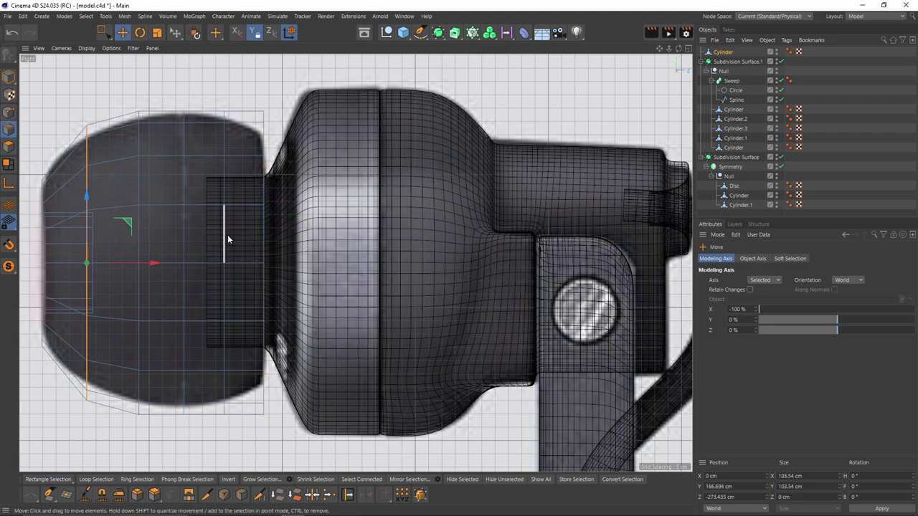
pyautogui.click(227, 235)
pyautogui.press('t')
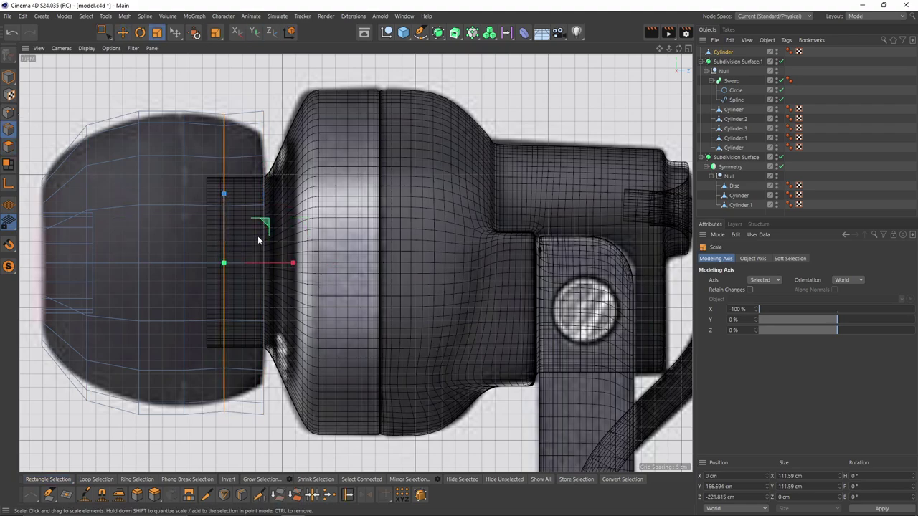
pyautogui.moveTo(258, 239); pyautogui.dragTo(319, 377)
pyautogui.press('F1')
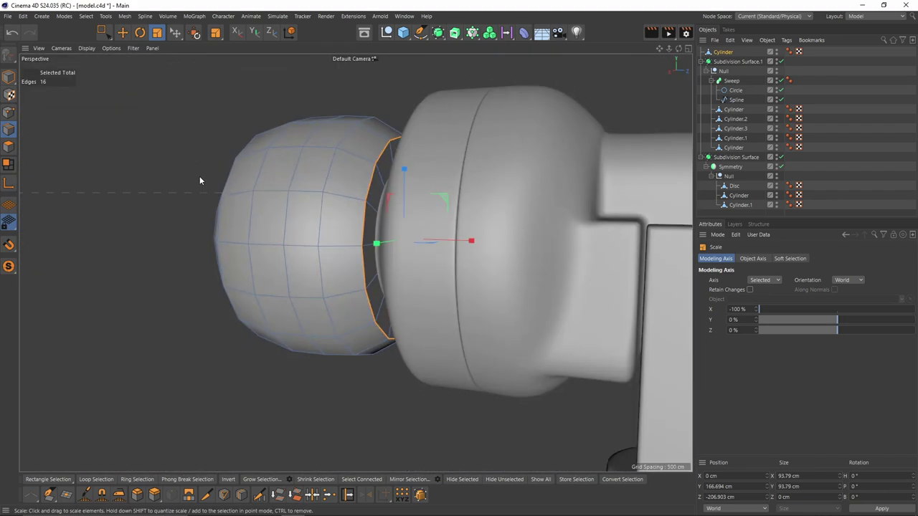
# Step: Isolate the ear tip, inset its rear cap faces by 10.5 cm and delete the inner faces to open the back
pyautogui.keyDown('alt'); pyautogui.moveTo(200, 175); pyautogui.dragTo(172, 185); pyautogui.keyUp('alt')
pyautogui.click(9, 266)
pyautogui.keyDown('alt'); pyautogui.moveTo(365, 276); pyautogui.dragTo(298, 292); pyautogui.keyUp('alt')
pyautogui.press('9')
pyautogui.click(8, 146)
pyautogui.moveTo(373, 244)
pyautogui.mouseDown()
pyautogui.moveTo(334, 269)
pyautogui.moveTo(386, 251)
pyautogui.mouseUp()
pyautogui.press('i')
pyautogui.moveTo(495, 367); pyautogui.dragTo(543, 370)
pyautogui.press('Delete')
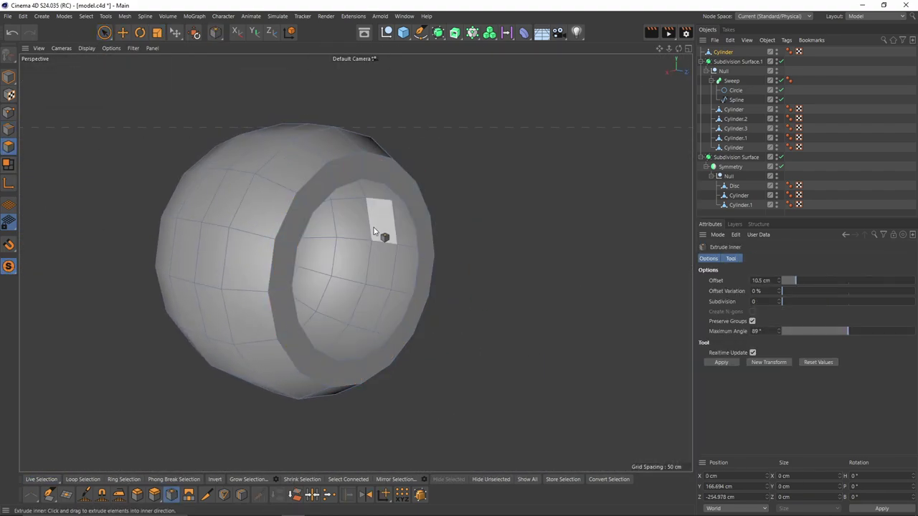
# Step: Loop-select the inner edge of the ear tip's rear opening and extrude it inward to about Z -210.9 cm
pyautogui.keyDown('alt'); pyautogui.moveTo(374, 227); pyautogui.dragTo(504, 227); pyautogui.keyUp('alt')
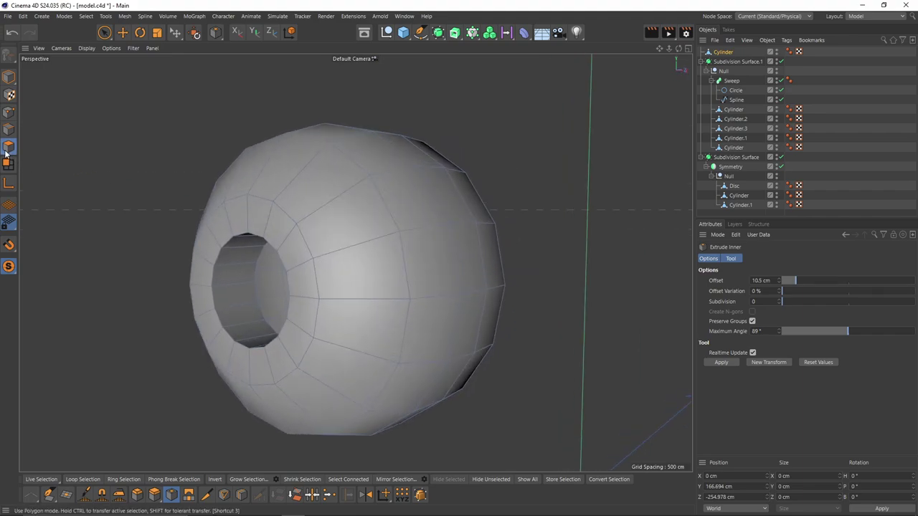
pyautogui.hotkey('ctrl', 'a')
pyautogui.keyDown('alt'); pyautogui.moveTo(458, 250); pyautogui.dragTo(242, 288); pyautogui.keyUp('alt')
pyautogui.click(9, 130)
pyautogui.press('e')
pyautogui.click(325, 206)
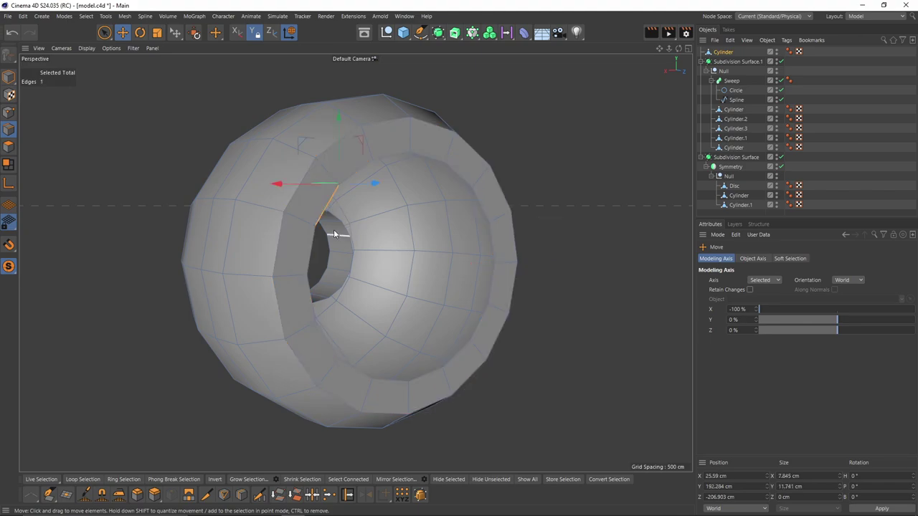
pyautogui.keyDown('alt'); pyautogui.moveTo(334, 233); pyautogui.dragTo(430, 246); pyautogui.keyUp('alt')
pyautogui.doubleClick(407, 215)
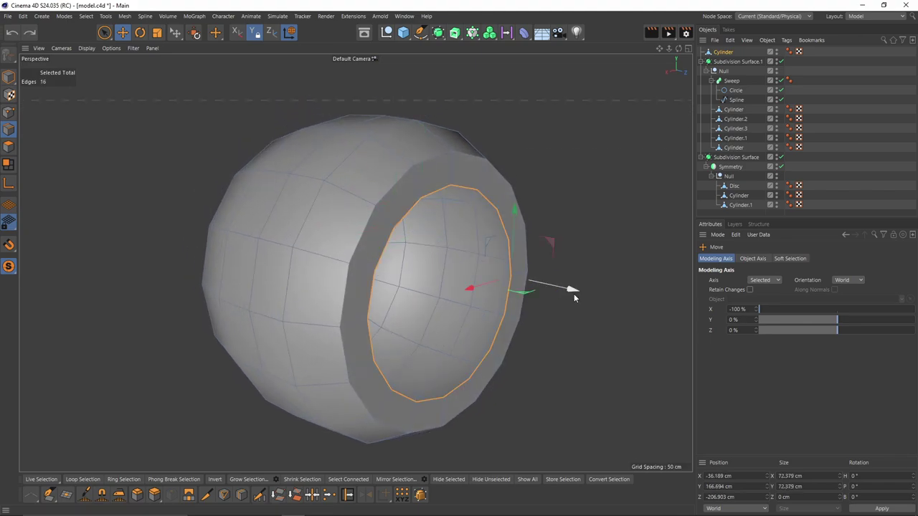
pyautogui.keyDown('ctrl'); pyautogui.moveTo(573, 294); pyautogui.dragTo(564, 290); pyautogui.keyUp('ctrl')
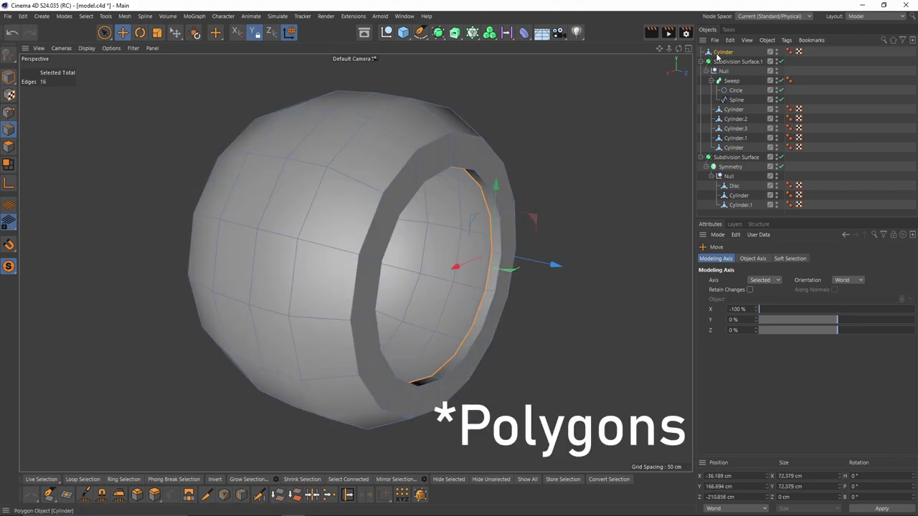
# Step: Move the ear tip's Cylinder into the Null under Subdivision Surface.1 and show the whole earphone with subdivision on
pyautogui.moveTo(736, 99); pyautogui.dragTo(733, 76)
pyautogui.press('q')
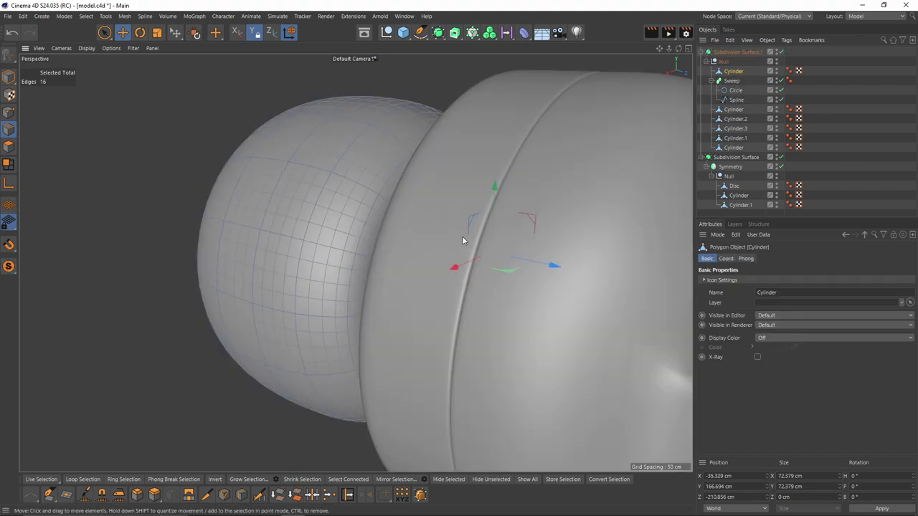
pyautogui.scroll(-5, 462, 236)
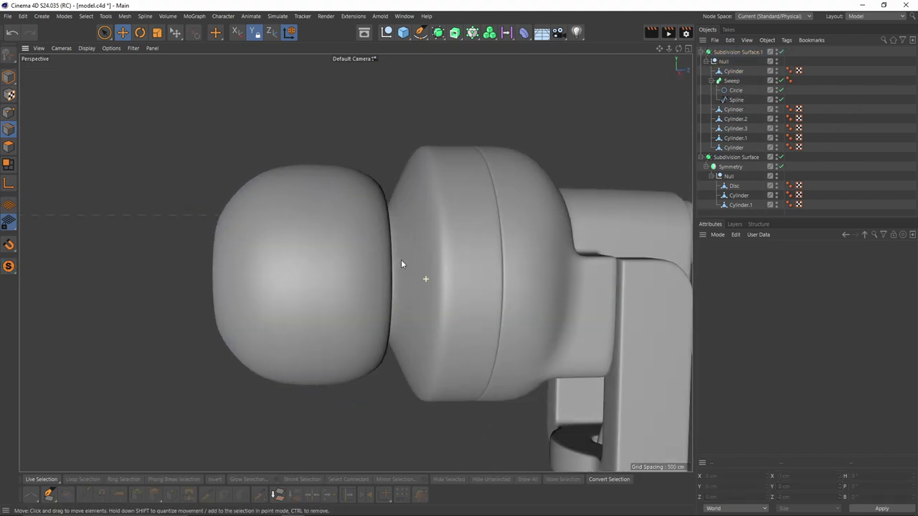
# Step: Select all the ear tip's polygons in the Right view and move them up to about Y 168.1 cm
pyautogui.middleClick(401, 260)
pyautogui.middleClick(323, 330)
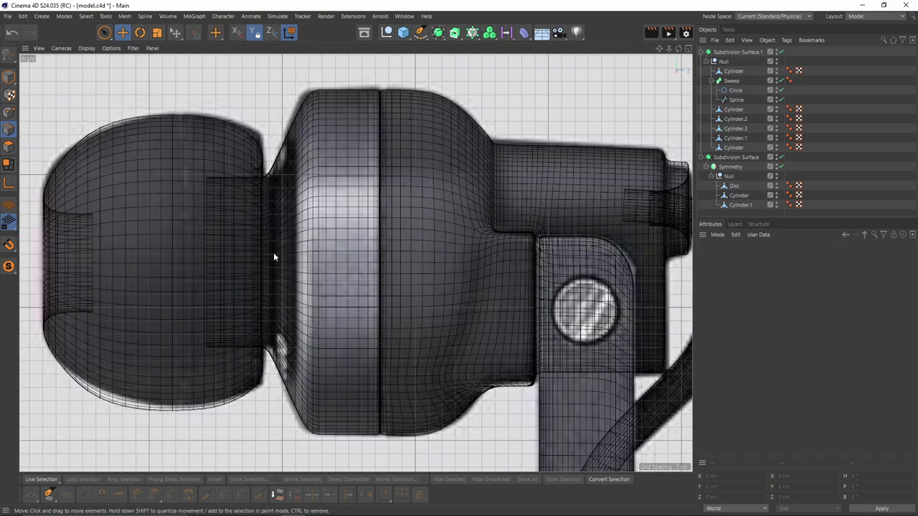
pyautogui.keyDown('alt'); pyautogui.moveTo(274, 252); pyautogui.dragTo(353, 220, button='middle'); pyautogui.keyUp('alt')
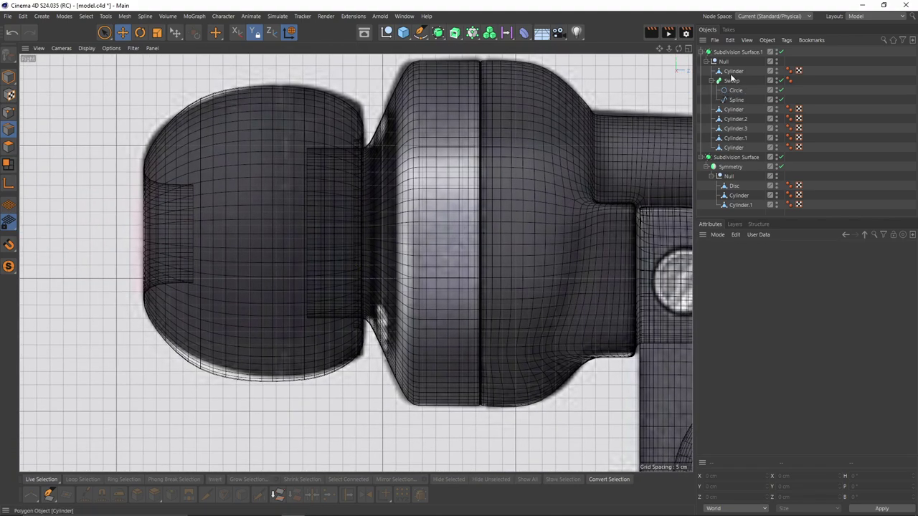
pyautogui.click(280, 171)
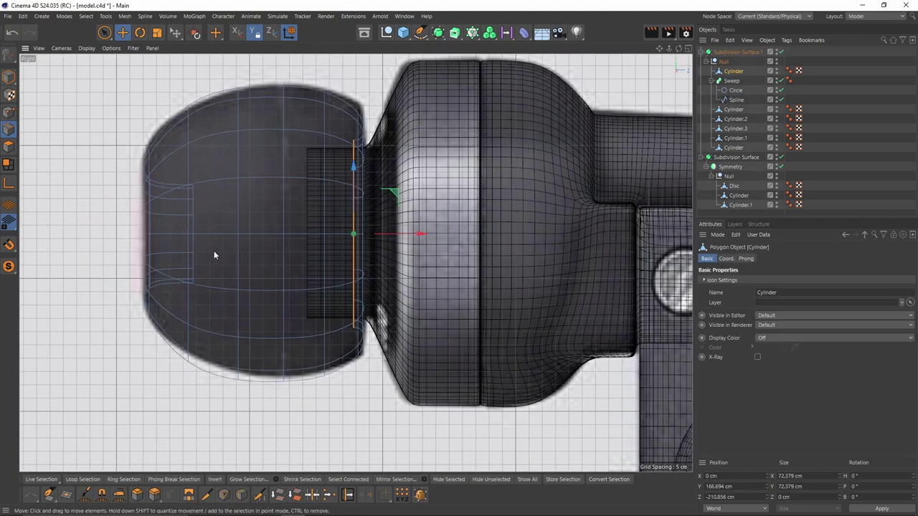
pyautogui.click(7, 148)
pyautogui.press('e')
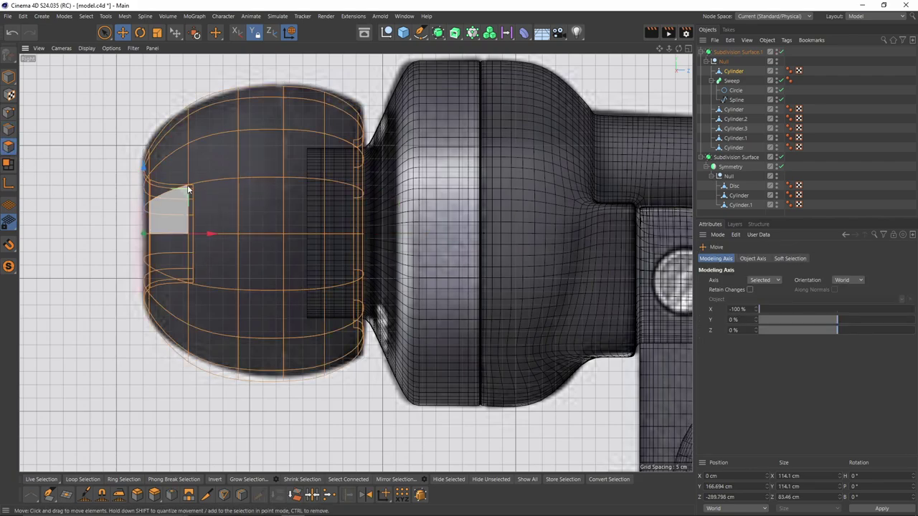
pyautogui.moveTo(144, 168); pyautogui.dragTo(144, 165)
# Step: Scale the ear tip's front edge loop down slightly to fit the reference outline and loop-select its widest edges
pyautogui.click(9, 130)
pyautogui.doubleClick(188, 195)
pyautogui.scroll(2, 220, 206)
pyautogui.press('t')
pyautogui.moveTo(221, 206); pyautogui.dragTo(208, 208)
pyautogui.doubleClick(241, 199)
pyautogui.doubleClick(295, 210)
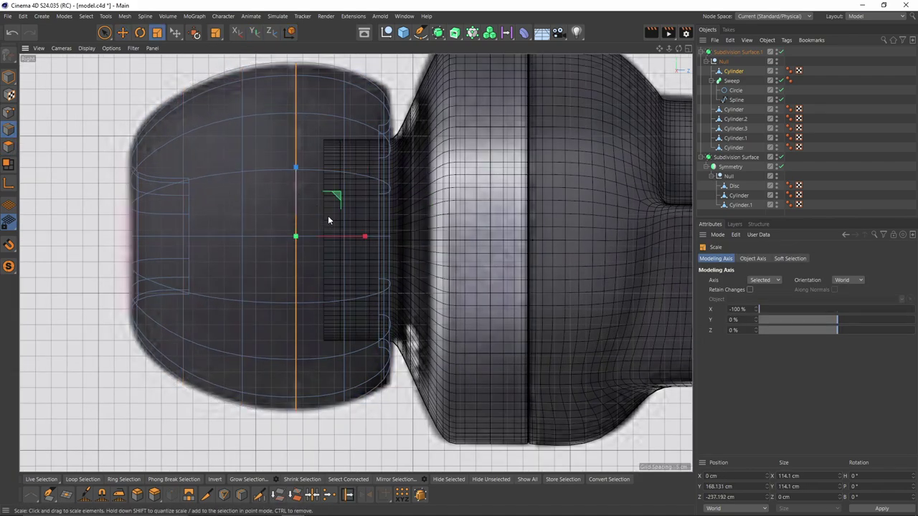
# Step: Turn subdivision off, cut a support loop at 84.982 % near the ear tip's rear rim, and turn subdivision back on
pyautogui.middleClick(328, 215)
pyautogui.middleClick(328, 216)
pyautogui.press('q')
pyautogui.keyDown('alt'); pyautogui.moveTo(404, 241); pyautogui.dragTo(366, 208); pyautogui.keyUp('alt')
pyautogui.scroll(3, 366, 211)
pyautogui.press('k')
pyautogui.press('l')
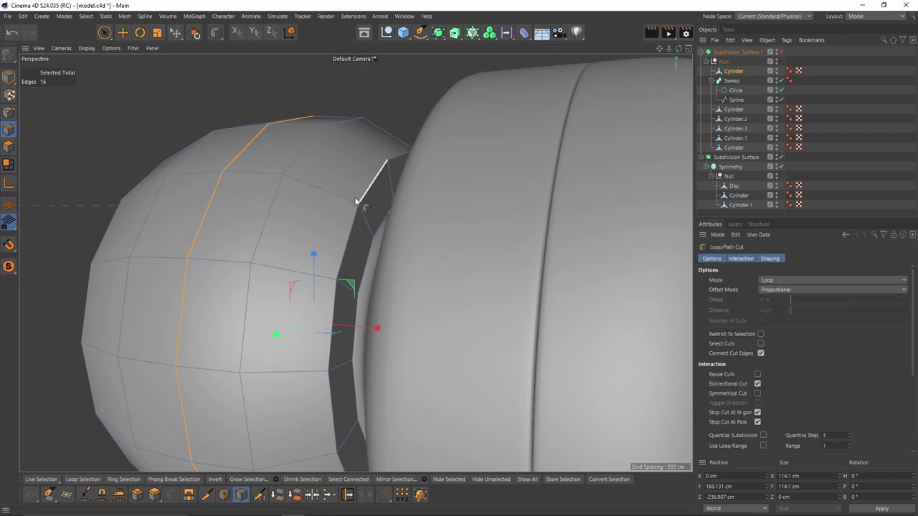
pyautogui.click(349, 208)
pyautogui.press('q')
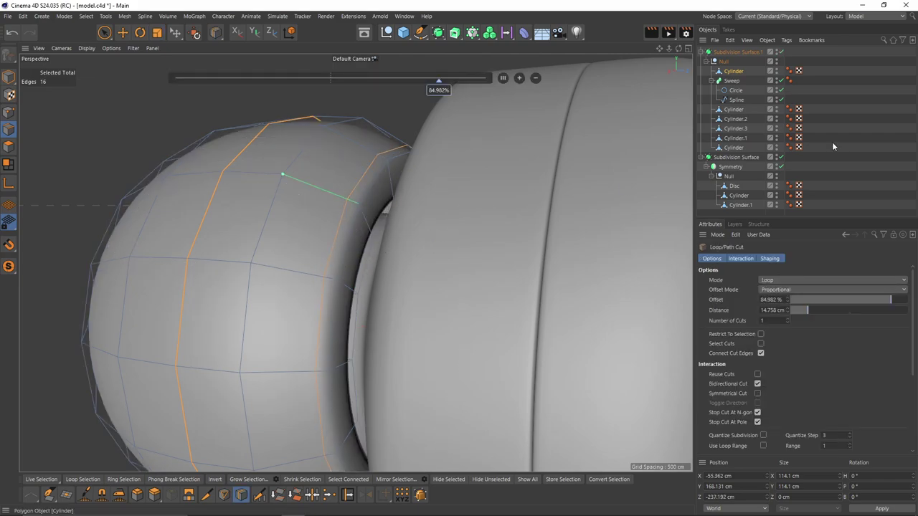
pyautogui.click(833, 146)
pyautogui.keyDown('alt'); pyautogui.moveTo(366, 246); pyautogui.dragTo(312, 274); pyautogui.keyUp('alt')
pyautogui.middleClick(306, 277)
pyautogui.middleClick(305, 277)
pyautogui.keyDown('alt'); pyautogui.moveTo(314, 231); pyautogui.dragTo(327, 275, button='middle'); pyautogui.keyUp('alt')
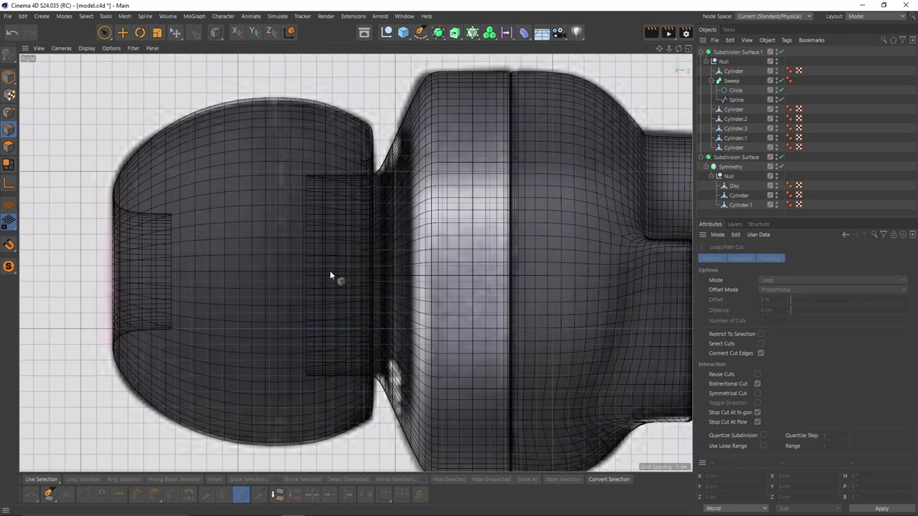
# Step: Cut a support edge loop on each side of the ear tip's selected widest edge loop, placing one at about 90 %
pyautogui.click(325, 316)
pyautogui.middleClick(296, 189)
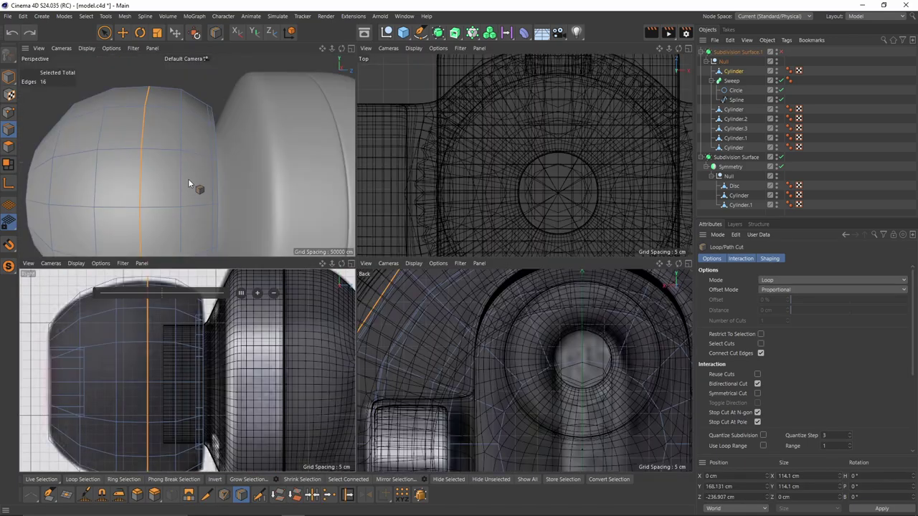
pyautogui.middleClick(188, 178)
pyautogui.middleClick(301, 231)
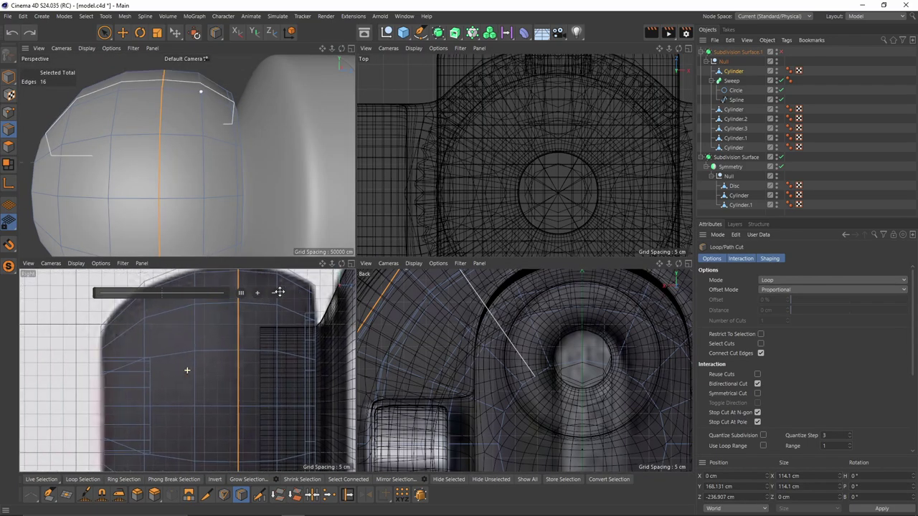
pyautogui.middleClick(272, 294)
pyautogui.keyDown('alt'); pyautogui.moveTo(495, 140); pyautogui.dragTo(406, 201, button='middle'); pyautogui.keyUp('alt')
pyautogui.scroll(5, 188, 153)
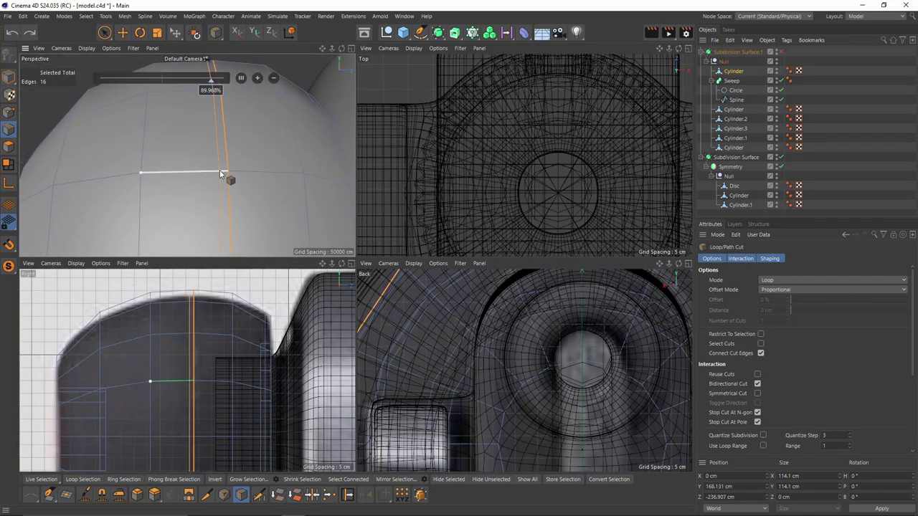
pyautogui.press('e')
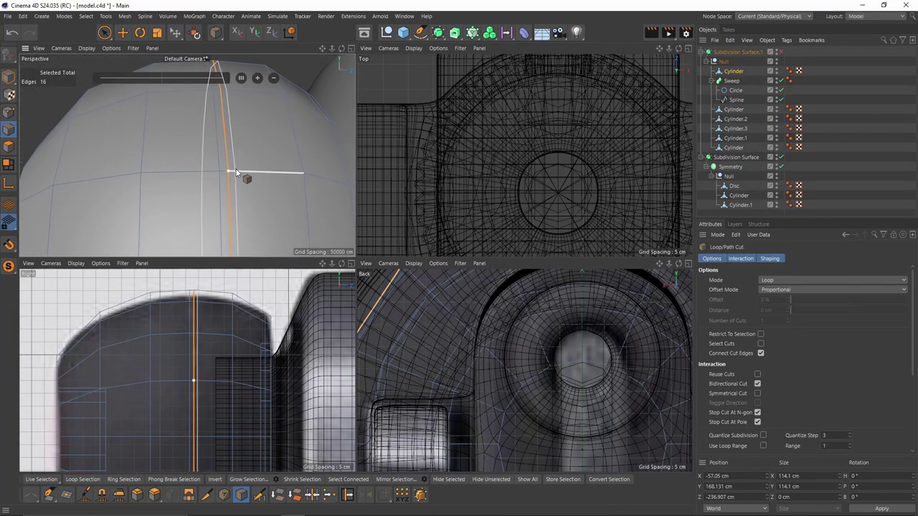
pyautogui.click(229, 155)
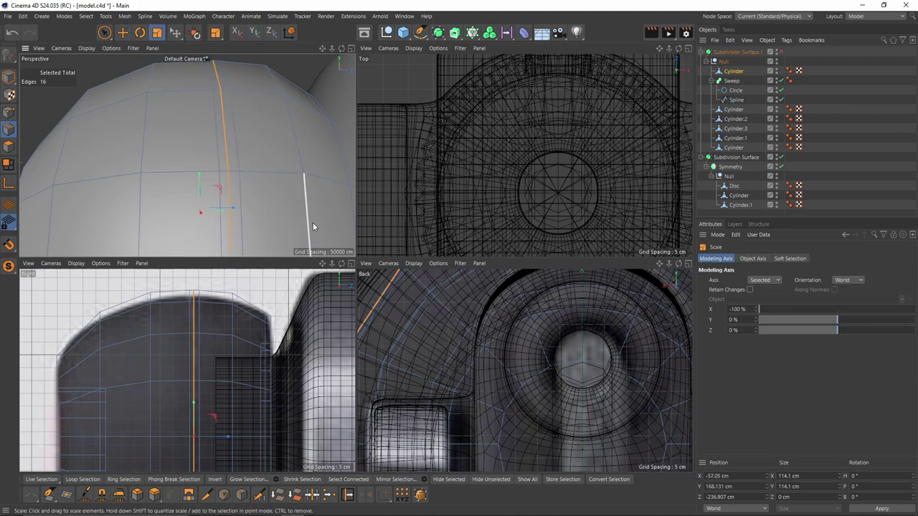
# Step: Scale the ear tip's widest edge loop up slightly, turn subdivision back on, deselect it and check the whole earphone in the Right view
pyautogui.press('s')
pyautogui.middleClick(236, 137)
pyautogui.press('t')
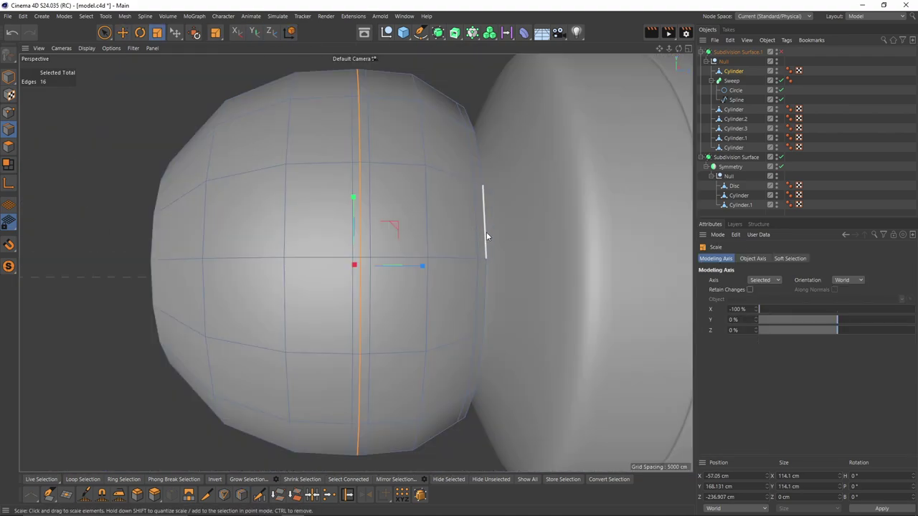
pyautogui.moveTo(487, 235); pyautogui.dragTo(495, 233)
pyautogui.press('q')
pyautogui.click(889, 156)
pyautogui.scroll(-5, 345, 187)
pyautogui.keyDown('alt'); pyautogui.moveTo(323, 184); pyautogui.dragTo(313, 256); pyautogui.keyUp('alt')
pyautogui.middleClick(313, 256)
pyautogui.middleClick(316, 312)
pyautogui.scroll(-1, 395, 290)
pyautogui.keyDown('alt'); pyautogui.moveTo(395, 290); pyautogui.dragTo(350, 243, button='middle'); pyautogui.keyUp('alt')
pyautogui.scroll(-3, 350, 243)
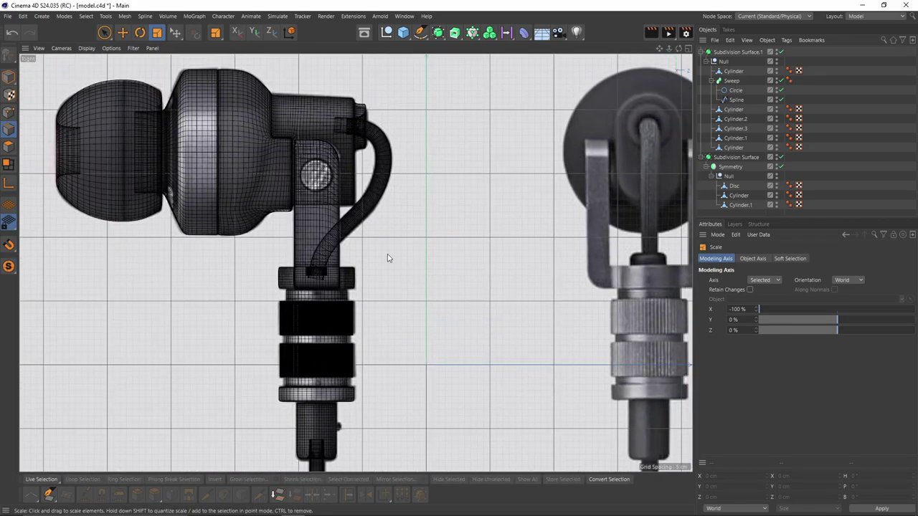
# Step: Select the upper rear corner edges of the bracket Disc and move them to about Y 165.5 cm to match the reference outline
pyautogui.scroll(4, 377, 153)
pyautogui.click(364, 185)
pyautogui.scroll(2, 356, 169)
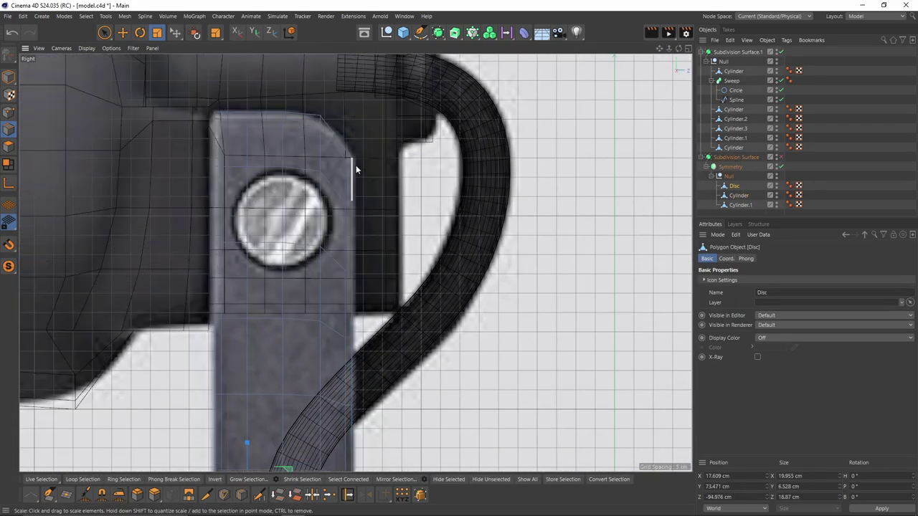
pyautogui.press('space')
pyautogui.press('0')
pyautogui.moveTo(342, 147); pyautogui.dragTo(365, 171)
pyautogui.scroll(3, 366, 171)
pyautogui.press('q')
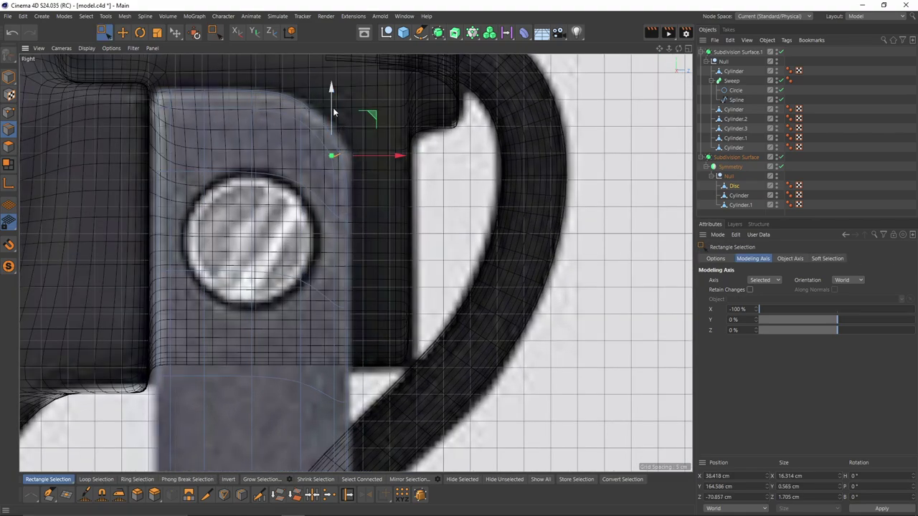
pyautogui.moveTo(332, 108); pyautogui.dragTo(333, 105)
pyautogui.moveTo(391, 157); pyautogui.dragTo(378, 170)
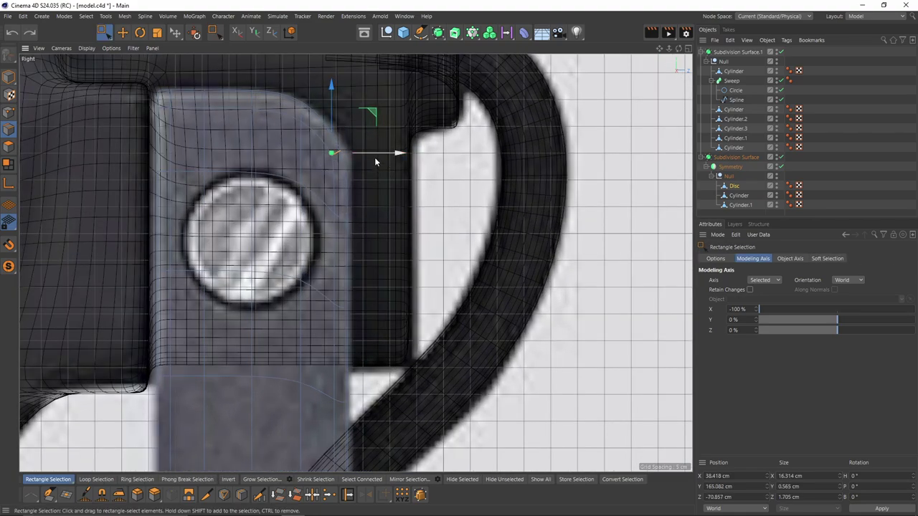
pyautogui.scroll(-2, 391, 125)
pyautogui.moveTo(406, 184); pyautogui.dragTo(389, 127, button='middle')
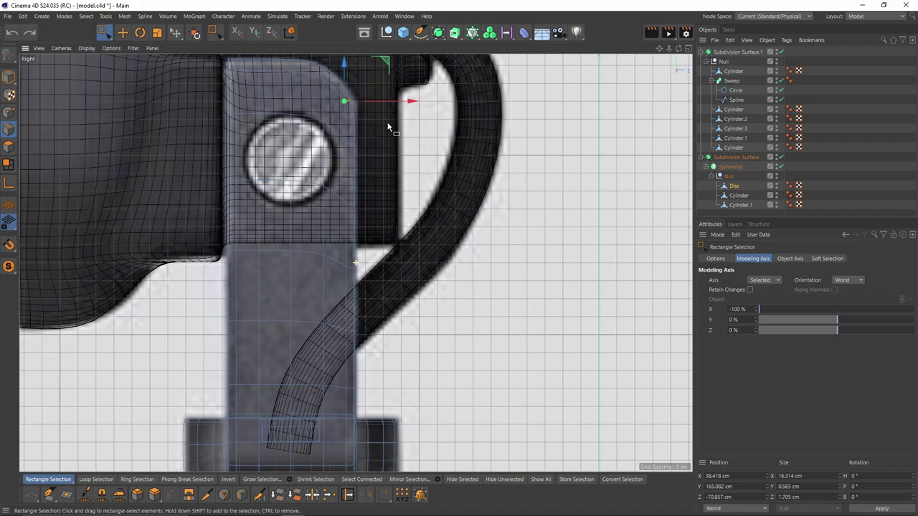
# Step: Turn the bracket's subdivision off and select the eight polygons on its upper outer face around the screw
pyautogui.middleClick(319, 162)
pyautogui.middleClick(193, 150)
pyautogui.press('q')
pyautogui.scroll(4, 437, 180)
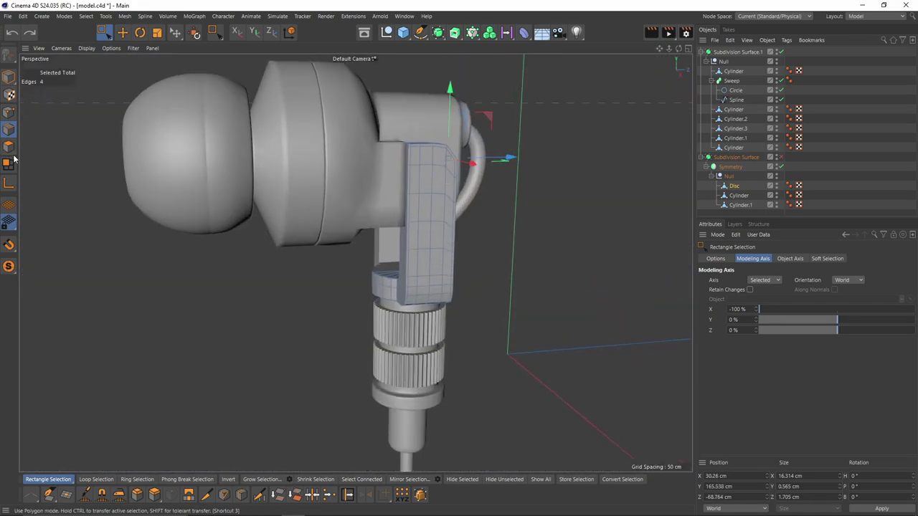
pyautogui.click(9, 147)
pyautogui.moveTo(106, 33); pyautogui.dragTo(126, 45)
pyautogui.scroll(3, 442, 139)
pyautogui.moveTo(434, 185)
pyautogui.mouseDown()
pyautogui.moveTo(417, 184)
pyautogui.moveTo(450, 192)
pyautogui.mouseUp()
# Step: Move the bracket points beneath the screw circle down in the Right view to round the patch outline, the rear one by about 9 cm
pyautogui.middleClick(244, 358)
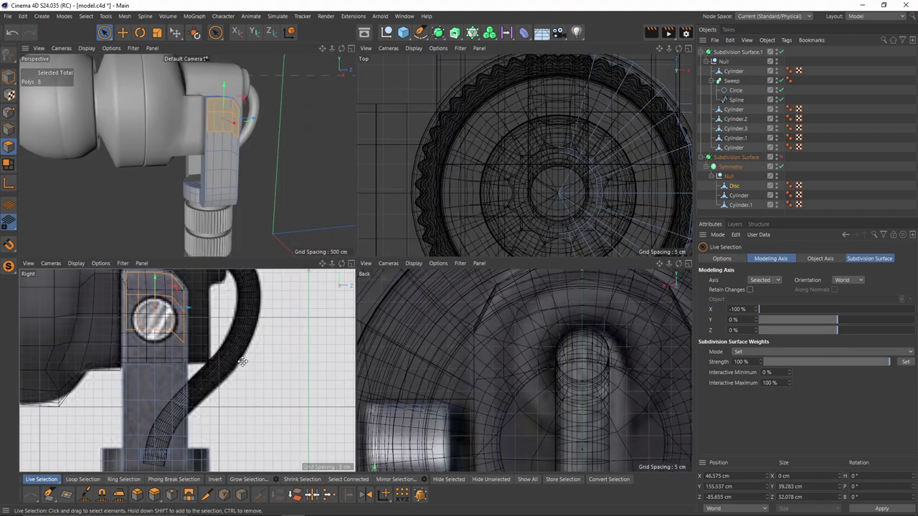
pyautogui.middleClick(243, 362)
pyautogui.scroll(3, 315, 244)
pyautogui.moveTo(301, 181)
pyautogui.keyDown('alt'); pyautogui.mouseDown(button='middle')
pyautogui.moveTo(308, 241)
pyautogui.moveTo(288, 266)
pyautogui.mouseUp(button='middle'); pyautogui.keyUp('alt')
pyautogui.click(7, 130)
pyautogui.press('e')
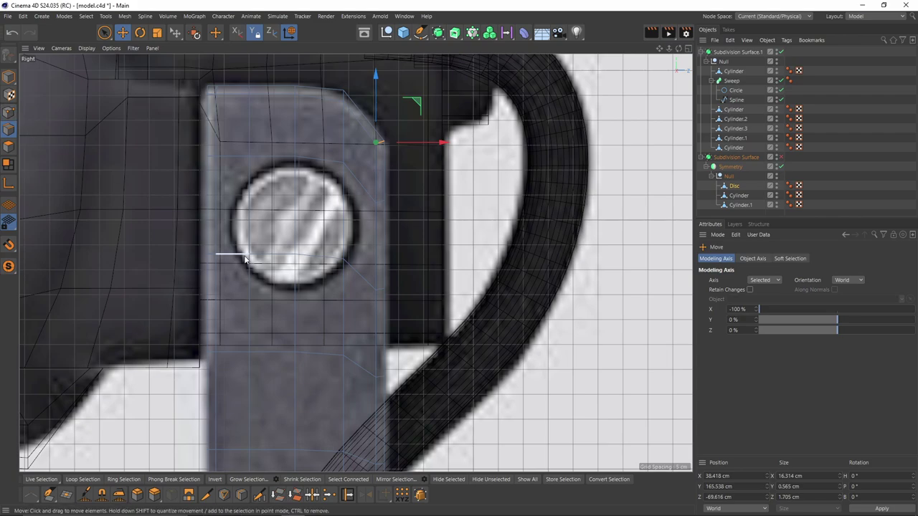
pyautogui.click(8, 115)
pyautogui.press('r')
pyautogui.click(249, 255)
pyautogui.press('e')
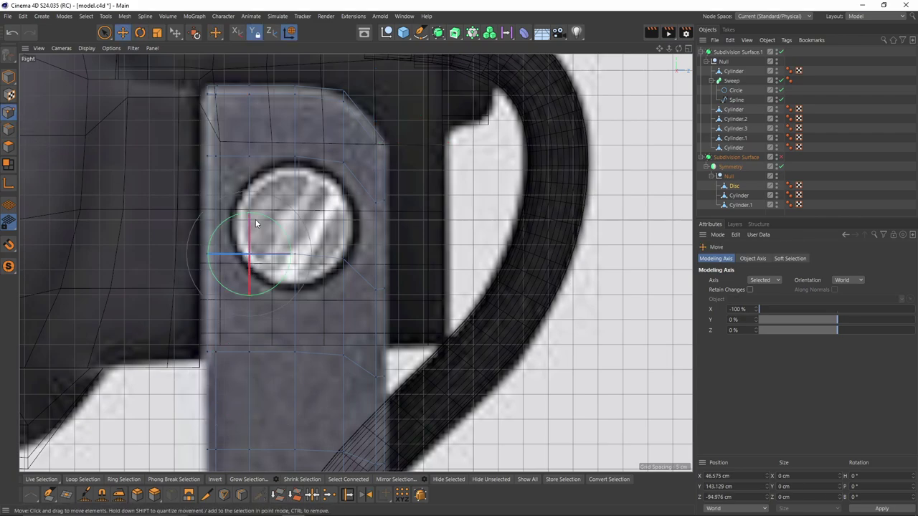
pyautogui.moveTo(250, 207); pyautogui.dragTo(327, 278)
pyautogui.click(294, 255)
pyautogui.moveTo(348, 206); pyautogui.dragTo(347, 252)
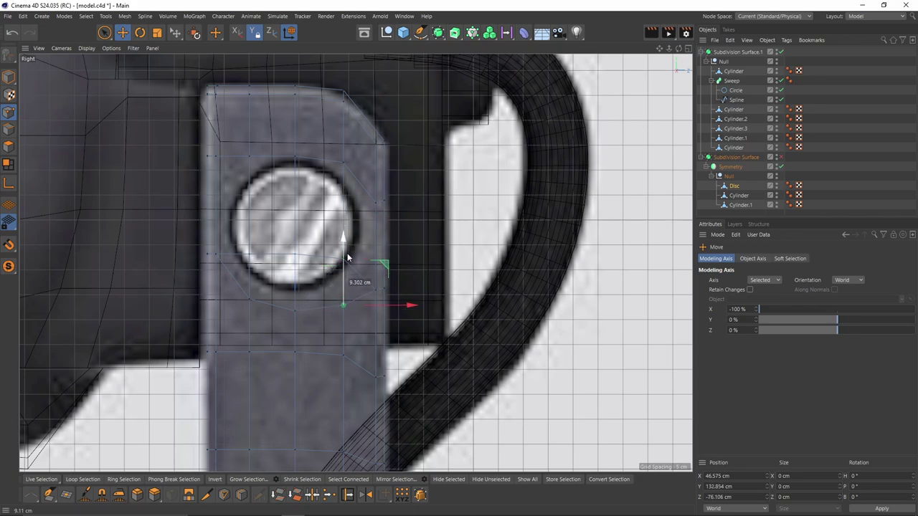
# Step: Check the bracket's polygon patch in the Perspective view, convert it to points and deselect the inner one to count the outline points
pyautogui.middleClick(342, 247)
pyautogui.middleClick(178, 156)
pyautogui.click(12, 148)
pyautogui.press('space')
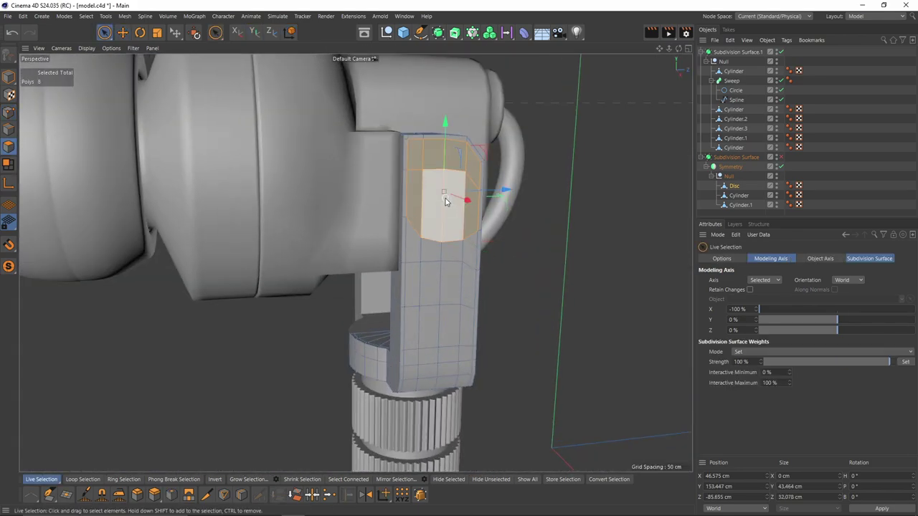
pyautogui.scroll(2, 444, 197)
pyautogui.keyDown('alt'); pyautogui.moveTo(435, 192); pyautogui.dragTo(328, 203); pyautogui.keyUp('alt')
pyautogui.scroll(3, 369, 195)
pyautogui.keyDown('alt'); pyautogui.moveTo(404, 196); pyautogui.dragTo(61, 124); pyautogui.keyUp('alt')
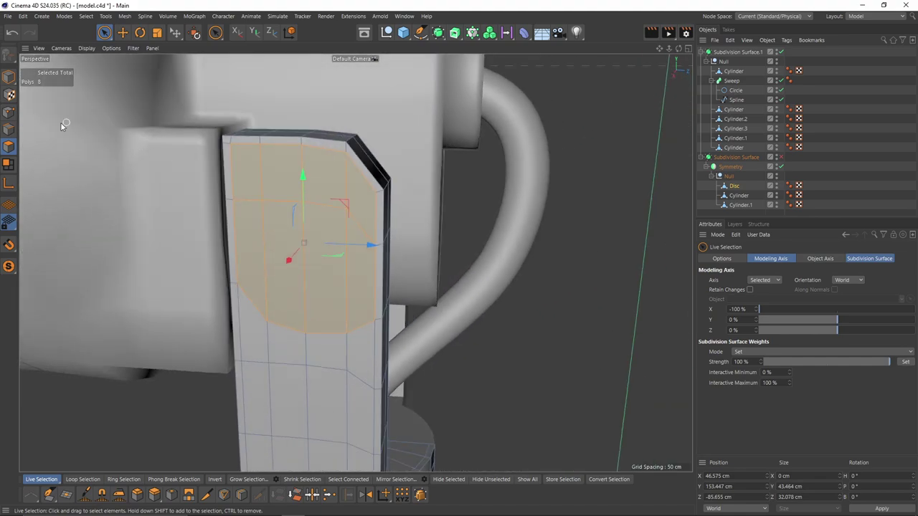
pyautogui.keyDown('ctrl'); pyautogui.click(10, 113); pyautogui.keyUp('ctrl')
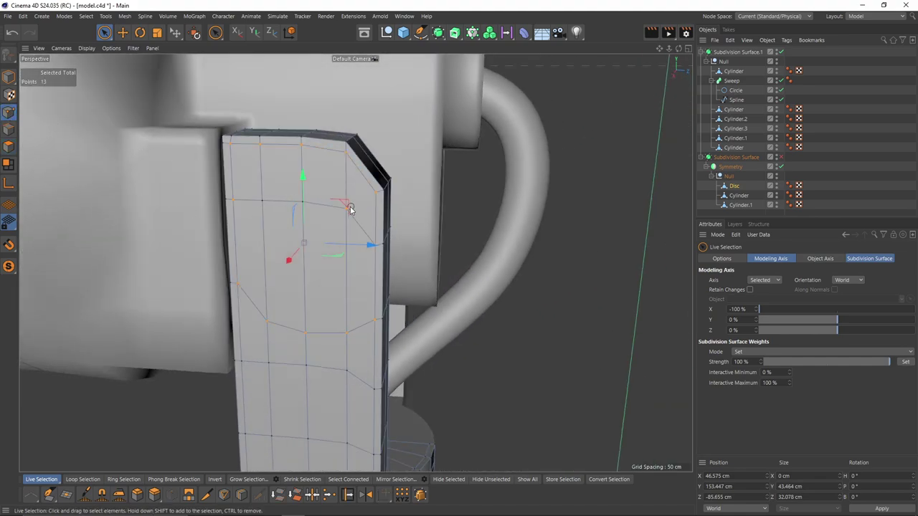
pyautogui.moveTo(353, 282)
pyautogui.keyDown('alt'); pyautogui.mouseDown()
pyautogui.moveTo(365, 277)
pyautogui.moveTo(344, 280)
pyautogui.mouseUp(); pyautogui.keyUp('alt')
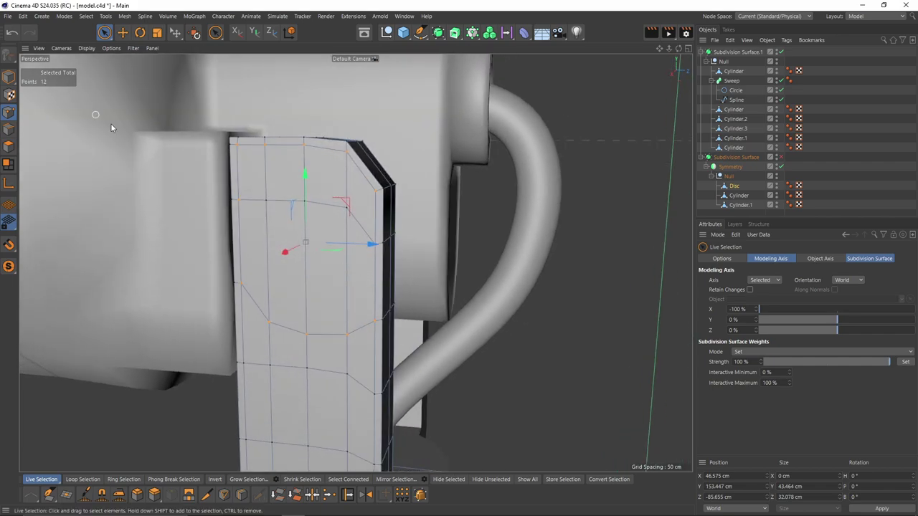
# Step: Add a Disc primitive with 12 rotation segments
pyautogui.click(403, 32)
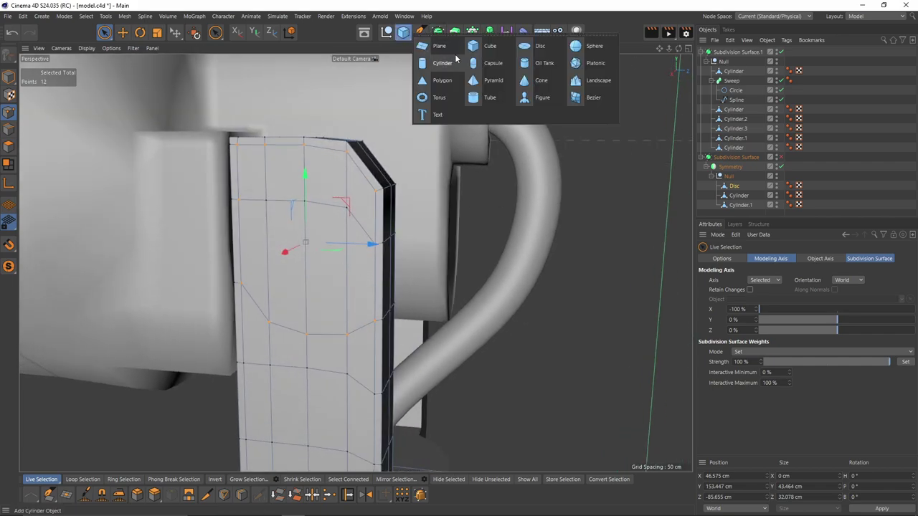
pyautogui.click(538, 46)
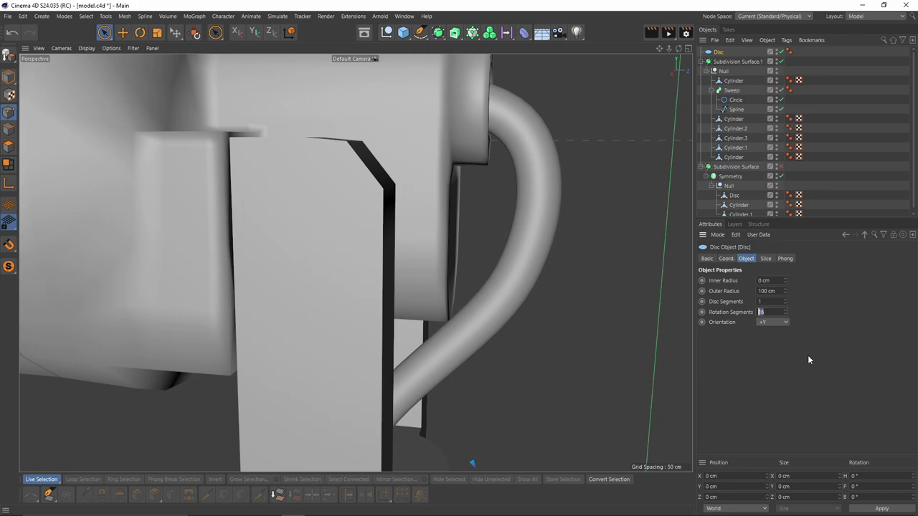
pyautogui.write('12')
pyautogui.press('Return')
# Step: Orient the new Disc to face sideways along X and move it onto the screw circle at about Y 147.3 cm, Z -86.6 cm
pyautogui.scroll(-5, 464, 304)
pyautogui.keyDown('alt'); pyautogui.moveTo(463, 304); pyautogui.dragTo(418, 189, button='middle'); pyautogui.keyUp('alt')
pyautogui.middleClick(240, 381)
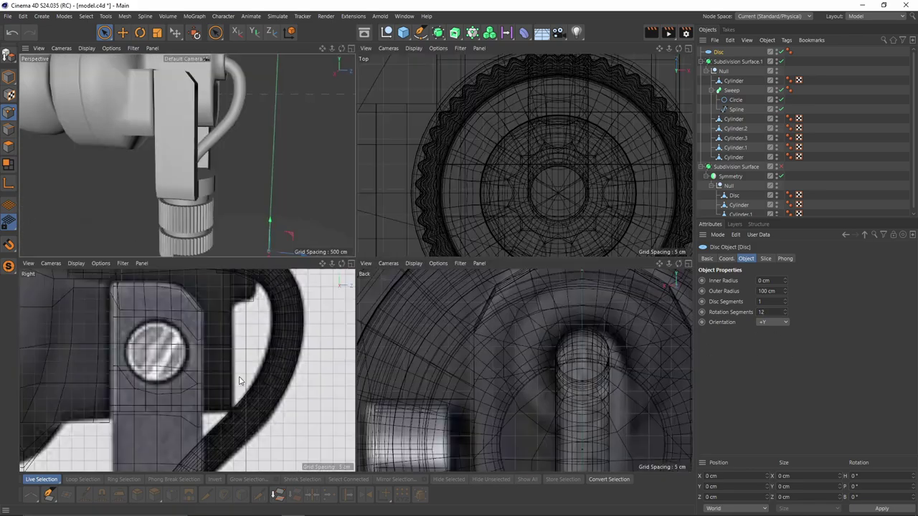
pyautogui.middleClick(239, 381)
pyautogui.scroll(-8, 297, 172)
pyautogui.click(771, 323)
pyautogui.click(771, 330)
pyautogui.press('e')
pyautogui.moveTo(435, 312); pyautogui.dragTo(335, 141)
pyautogui.scroll(5, 315, 148)
# Step: Scale the new Disc down to the screw circle and place it outside the bracket at about X 69.4 cm, Y 148.8 cm, Z -86 cm
pyautogui.press('t')
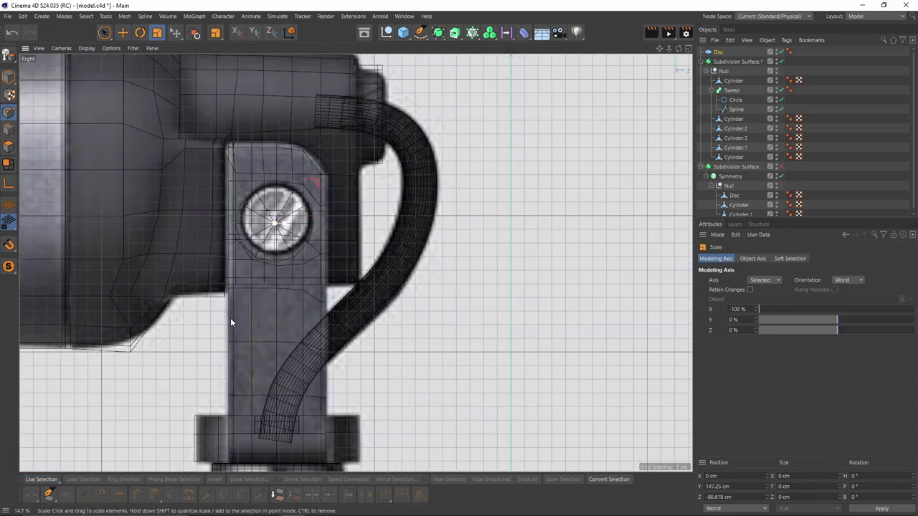
pyautogui.scroll(3, 307, 264)
pyautogui.press('e')
pyautogui.moveTo(298, 180); pyautogui.dragTo(357, 148)
pyautogui.middleClick(267, 208)
pyautogui.middleClick(261, 210)
pyautogui.moveTo(280, 181); pyautogui.dragTo(267, 185)
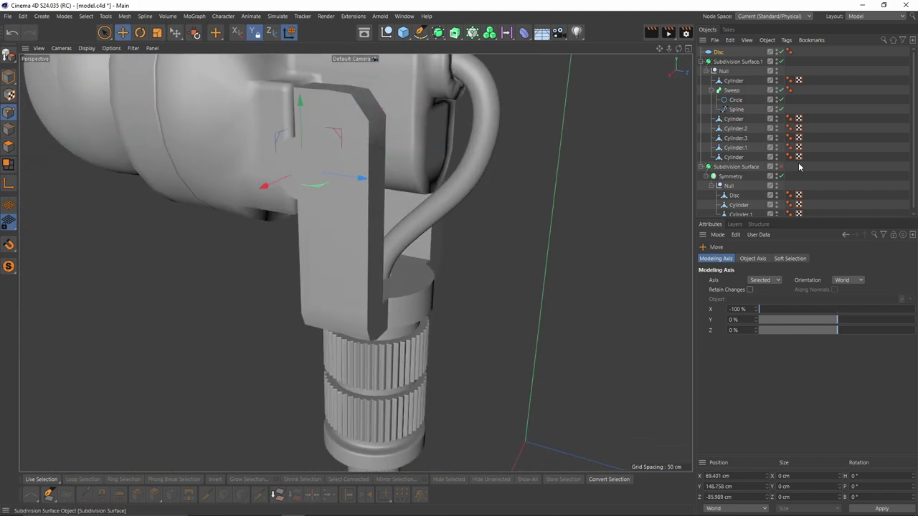
# Step: Select the bracket Disc under Symmetry and hide all its polygons except the eight selected around the screw
pyautogui.click(739, 205)
pyautogui.click(734, 195)
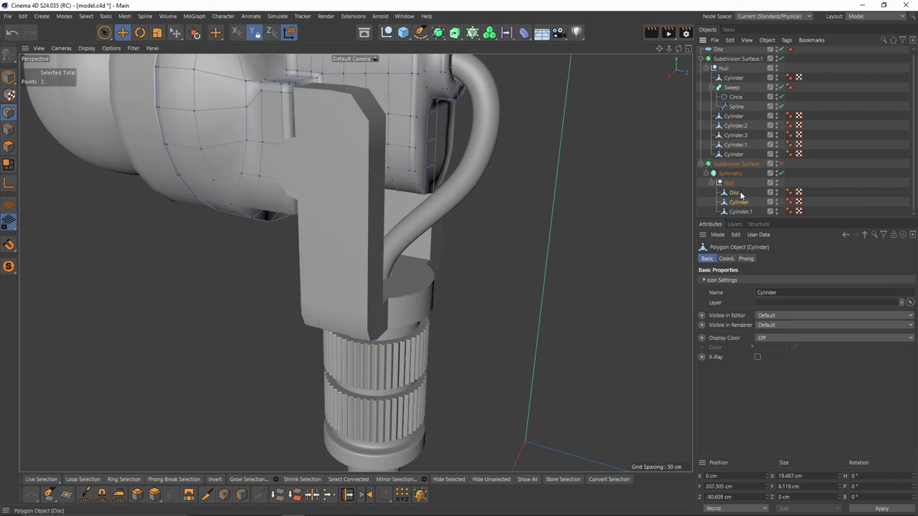
pyautogui.click(8, 148)
pyautogui.press('space')
pyautogui.keyDown('alt'); pyautogui.moveTo(360, 165); pyautogui.dragTo(371, 190, button='middle'); pyautogui.keyUp('alt')
pyautogui.keyDown('alt'); pyautogui.moveTo(370, 189); pyautogui.dragTo(358, 65, button='right'); pyautogui.keyUp('alt')
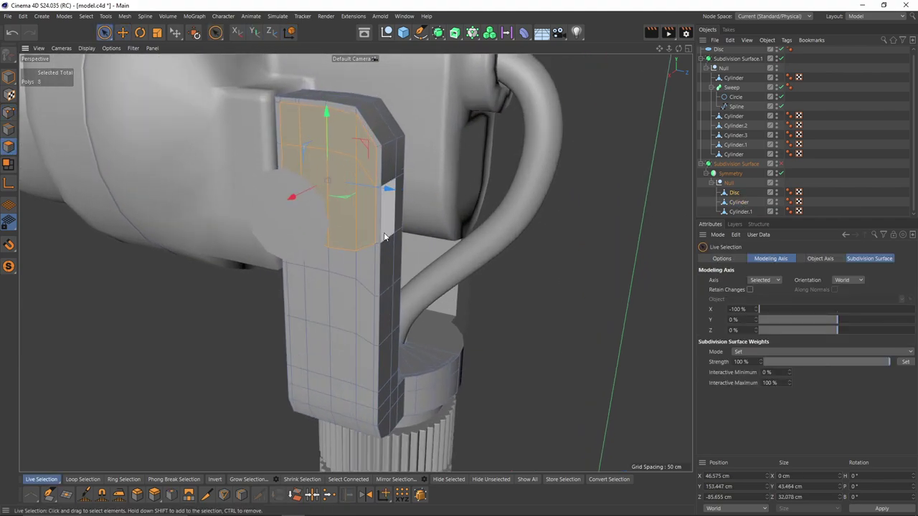
pyautogui.keyDown('alt'); pyautogui.moveTo(358, 66); pyautogui.dragTo(372, 120, button='middle'); pyautogui.keyUp('alt')
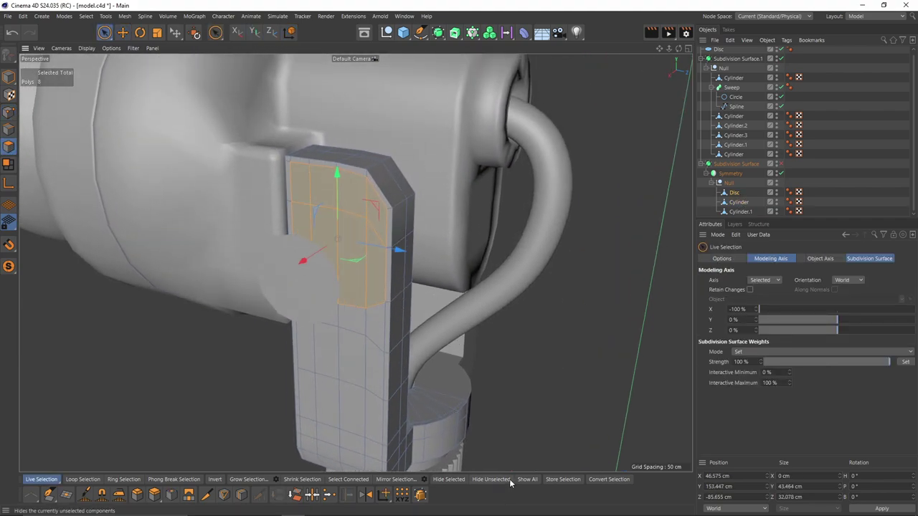
pyautogui.click(485, 479)
pyautogui.scroll(-4, 350, 318)
pyautogui.middleClick(335, 328)
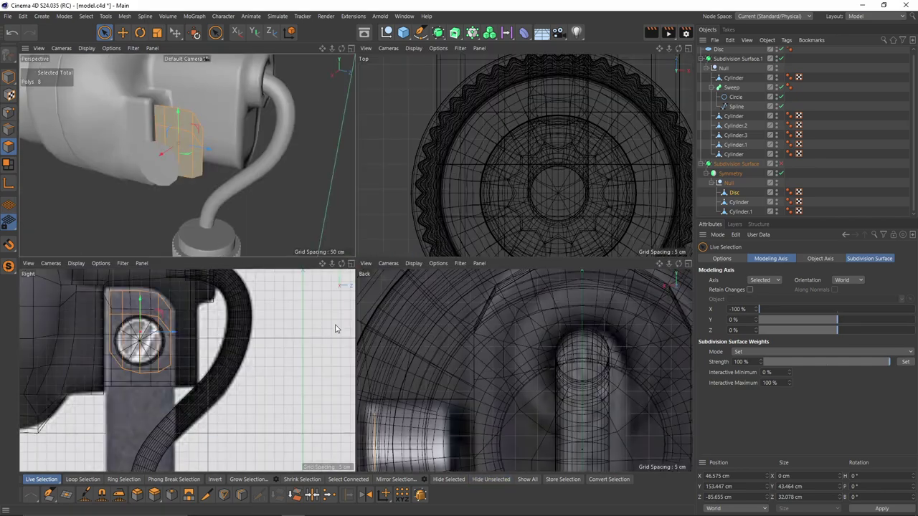
pyautogui.middleClick(234, 187)
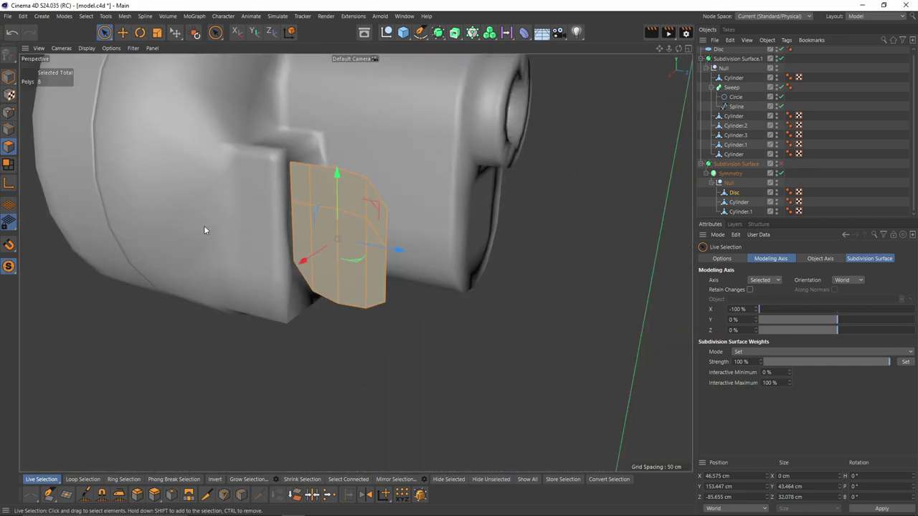
# Step: Turn Symmetry off, add the new Disc to the selection and isolate it together with the bracket Disc in solo view
pyautogui.click(781, 173)
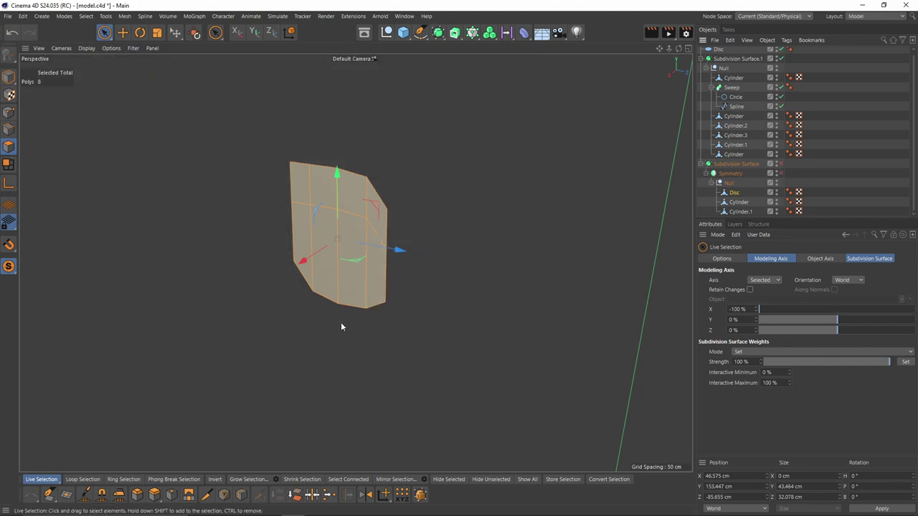
pyautogui.middleClick(330, 340)
pyautogui.middleClick(276, 189)
pyautogui.scroll(1, 718, 57)
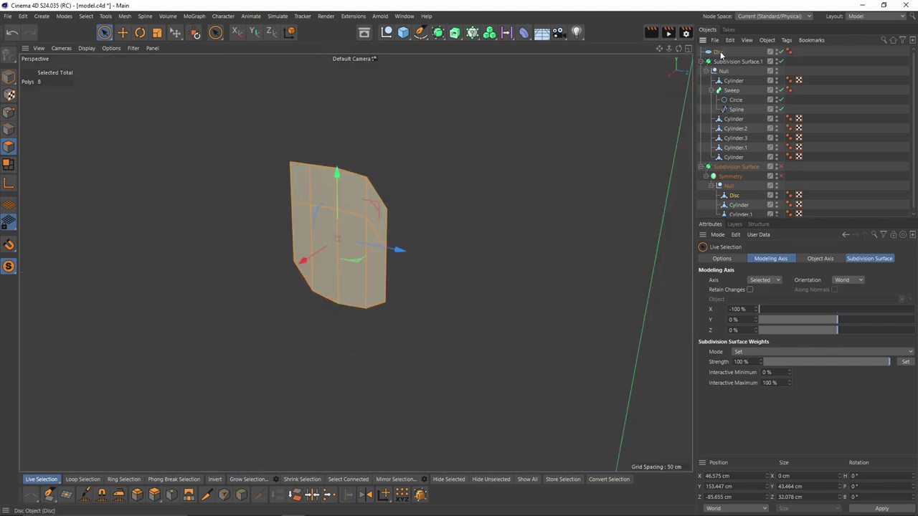
pyautogui.keyDown('ctrl'); pyautogui.click(719, 53); pyautogui.keyUp('ctrl')
pyautogui.hotkey('alt', 's')
pyautogui.hotkey('alt', 's')
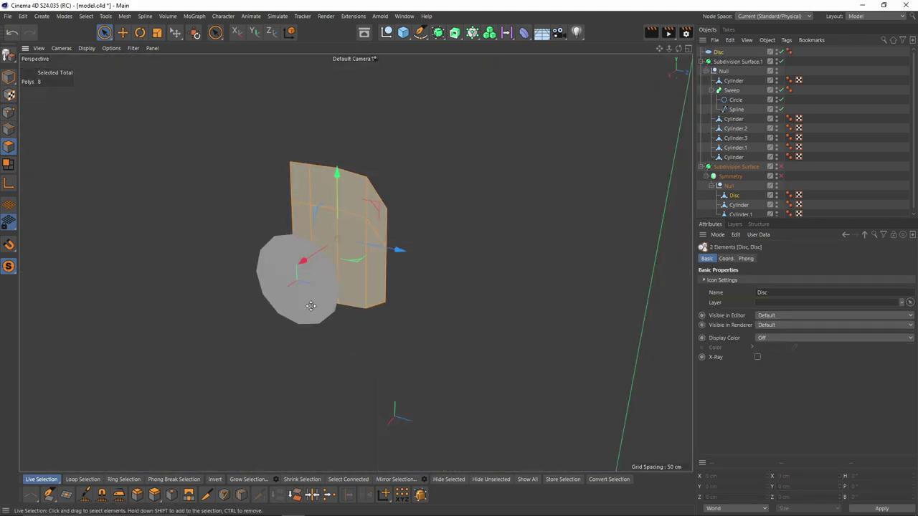
pyautogui.press('space')
pyautogui.press('space')
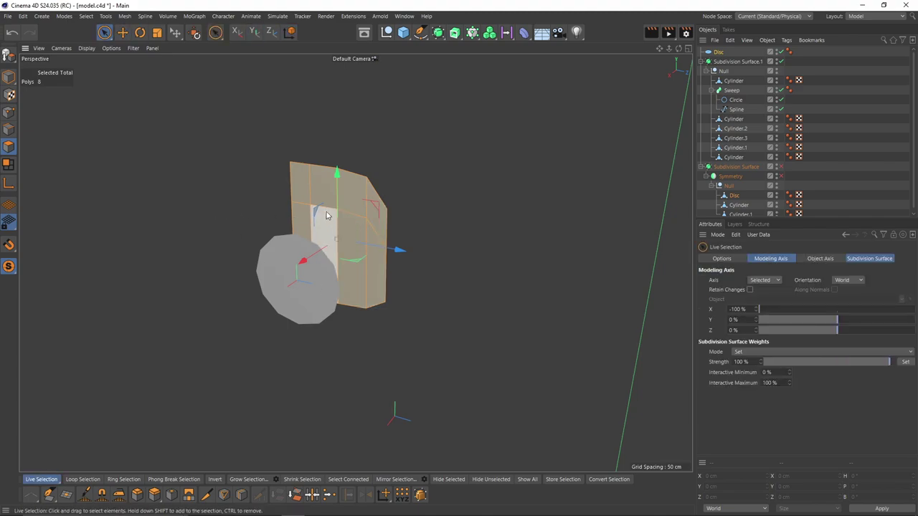
pyautogui.moveTo(325, 194); pyautogui.dragTo(316, 242)
pyautogui.press('i')
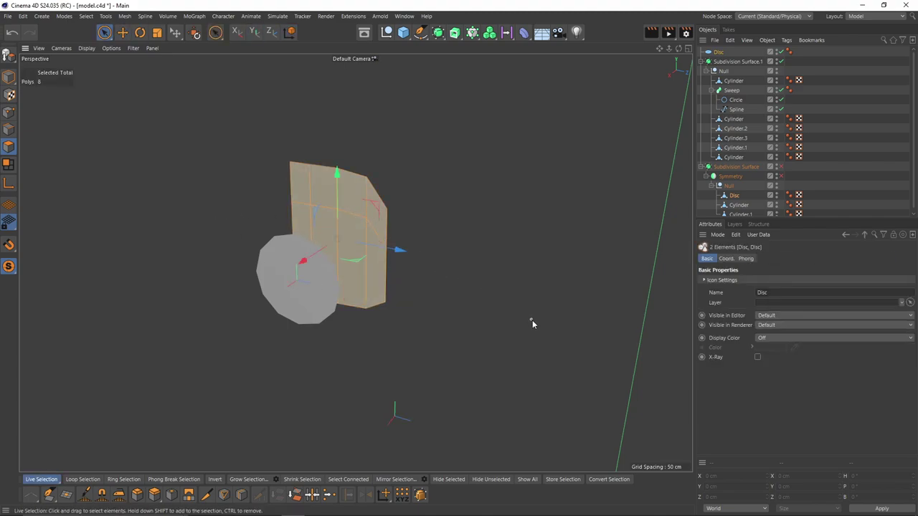
# Step: In the right view, delete the bracket Disc's polygons that lie behind the screw circle
pyautogui.click(9, 114)
pyautogui.press('e')
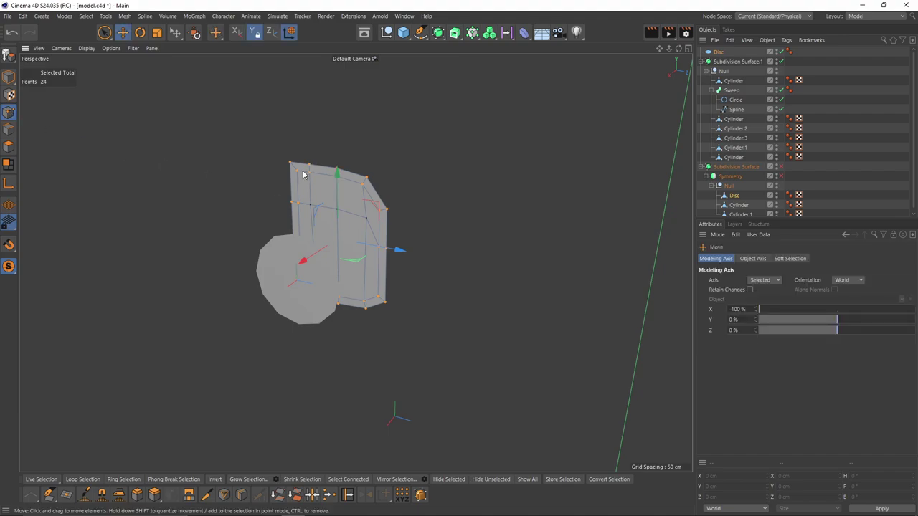
pyautogui.click(298, 170)
pyautogui.middleClick(308, 188)
pyautogui.middleClick(423, 351)
pyautogui.middleClick(426, 359)
pyautogui.middleClick(175, 350)
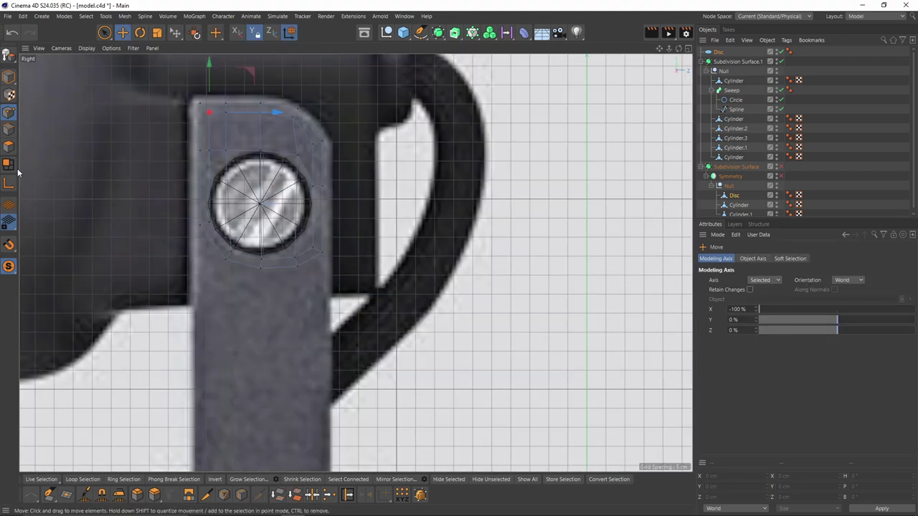
pyautogui.scroll(4, 220, 120)
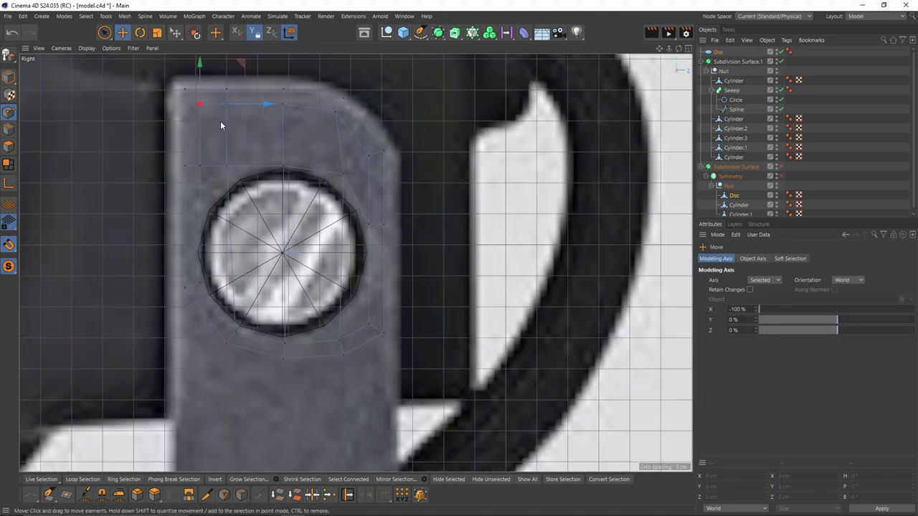
pyautogui.click(9, 145)
pyautogui.click(243, 188)
pyautogui.press('Delete')
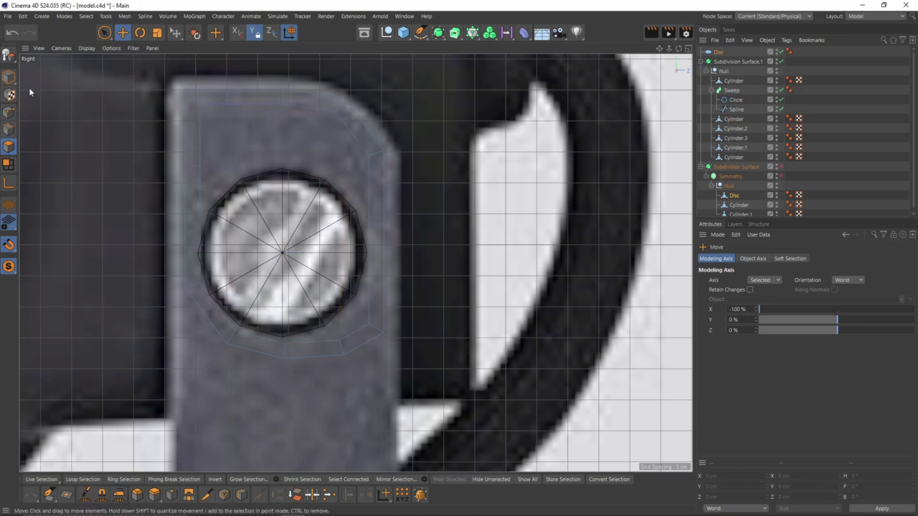
# Step: Snap the bracket points along the upper-left and left side of the opening onto the vertices of the new Disc
pyautogui.click(8, 113)
pyautogui.keyDown('alt'); pyautogui.moveTo(194, 147); pyautogui.dragTo(184, 210, button='middle'); pyautogui.keyUp('alt')
pyautogui.scroll(2, 184, 210)
pyautogui.moveTo(188, 157); pyautogui.dragTo(237, 246)
pyautogui.moveTo(189, 229); pyautogui.dragTo(201, 283)
pyautogui.moveTo(190, 368); pyautogui.dragTo(189, 333)
pyautogui.keyDown('alt'); pyautogui.moveTo(237, 421); pyautogui.dragTo(236, 373, button='middle'); pyautogui.keyUp('alt')
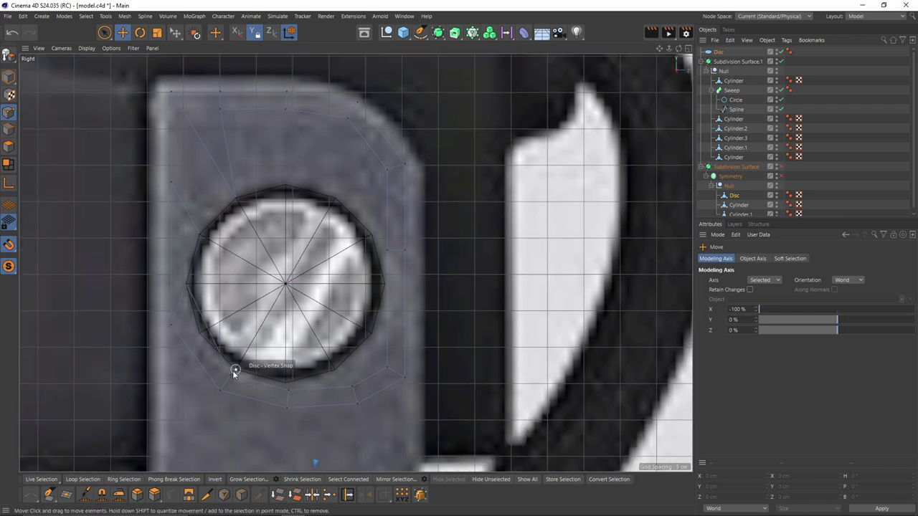
# Step: Snap the remaining bracket points around the opening onto the new Disc's vertices to complete a twelve-sided hole
pyautogui.moveTo(232, 376); pyautogui.dragTo(200, 334)
pyautogui.click(221, 109)
pyautogui.moveTo(256, 71); pyautogui.dragTo(285, 185)
pyautogui.moveTo(287, 109); pyautogui.dragTo(336, 197)
pyautogui.moveTo(387, 82); pyautogui.dragTo(371, 234)
pyautogui.moveTo(329, 350); pyautogui.dragTo(391, 291)
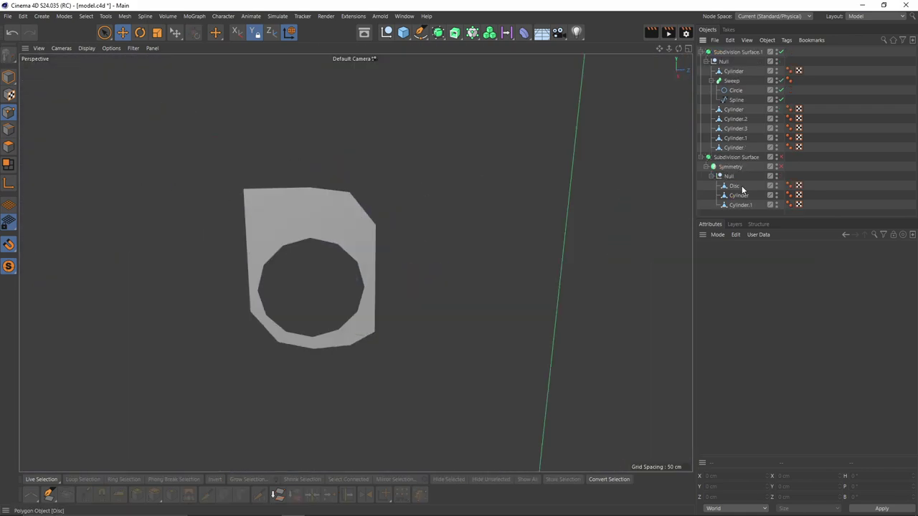
# Step: Select the hole's edge loop on the bracket Disc and rotate it slightly around the X axis
pyautogui.click(734, 186)
pyautogui.click(741, 205)
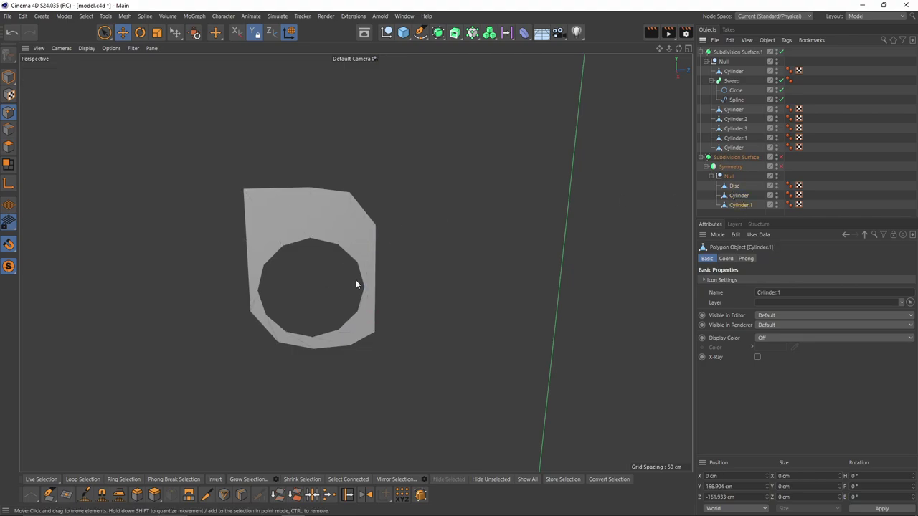
pyautogui.click(734, 187)
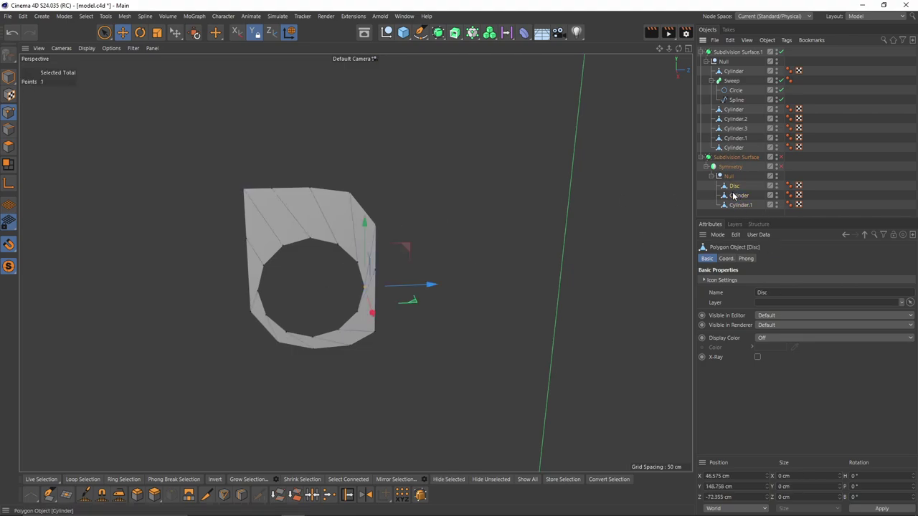
pyautogui.click(5, 134)
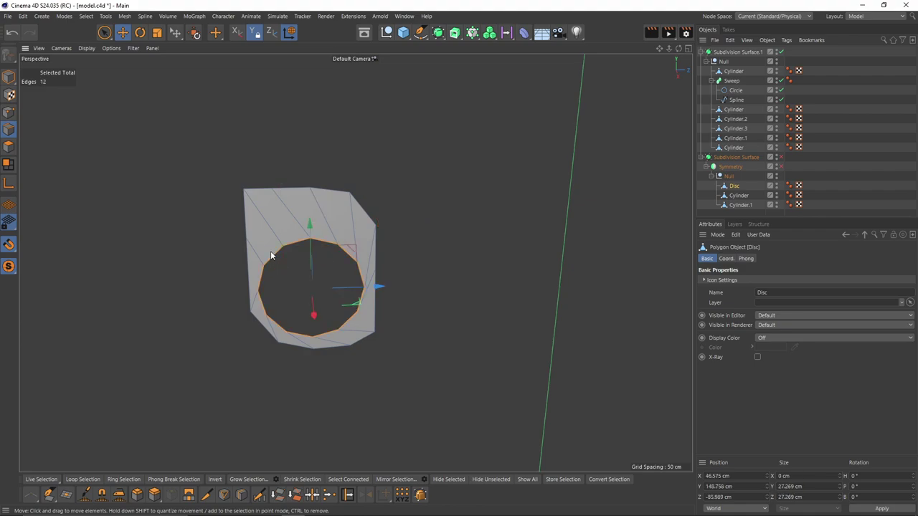
pyautogui.doubleClick(270, 251)
pyautogui.press('r')
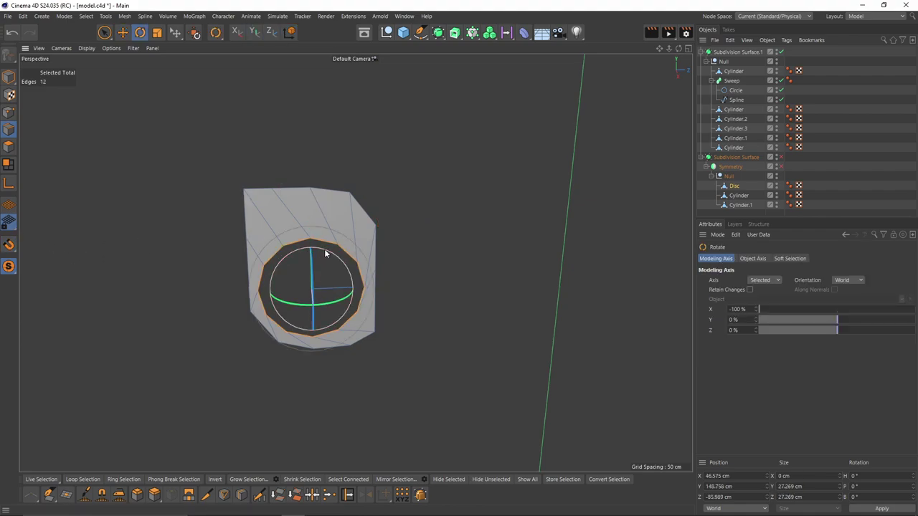
pyautogui.moveTo(324, 251); pyautogui.dragTo(285, 236)
pyautogui.press('e')
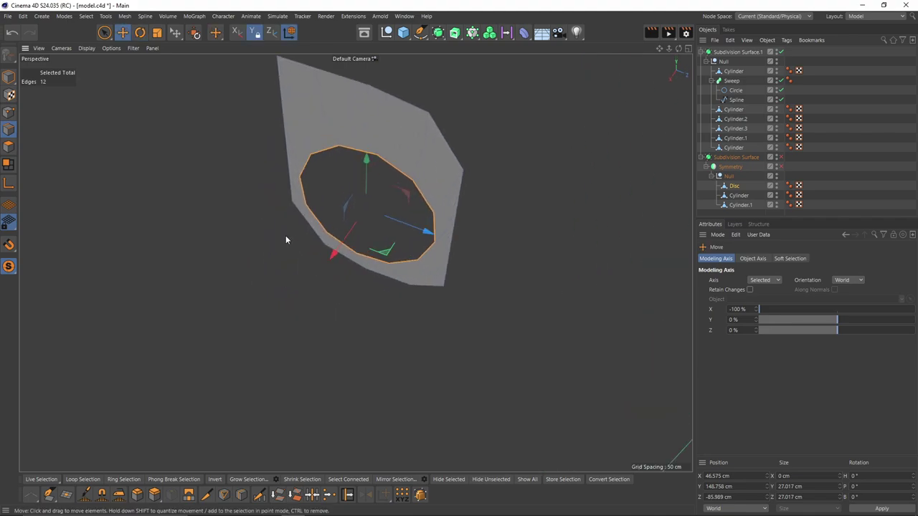
# Step: Show all hidden polygons of the bracket Disc and return to editing its edges
pyautogui.click(8, 148)
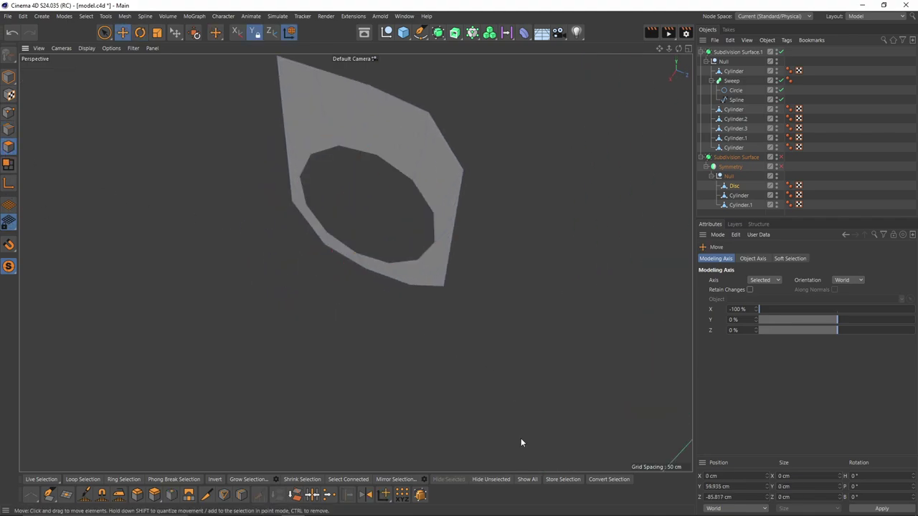
pyautogui.click(526, 479)
pyautogui.click(8, 129)
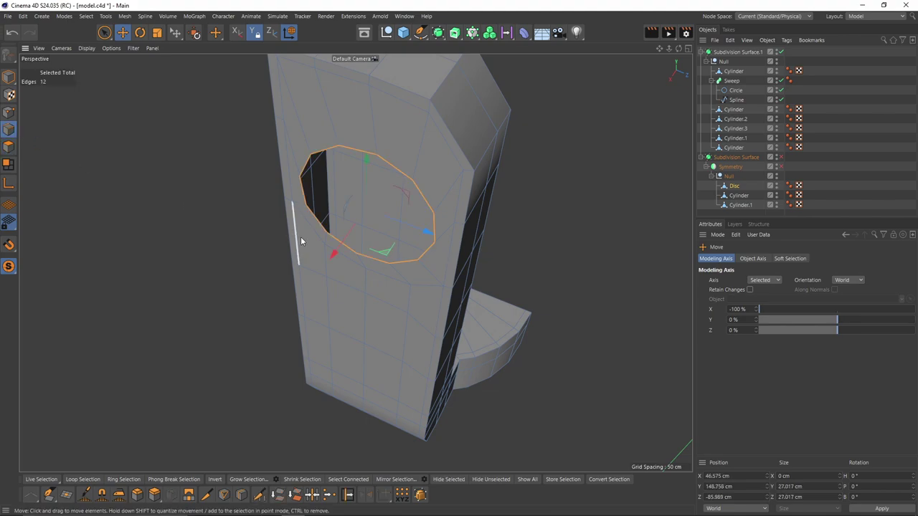
# Step: Extrude the hole's edge loop inward to about X 41.3 cm and close the recess by collapsing the edges to the centre
pyautogui.moveTo(337, 261); pyautogui.dragTo(239, 256)
pyautogui.press('t')
pyautogui.press('u')
pyautogui.press('c')
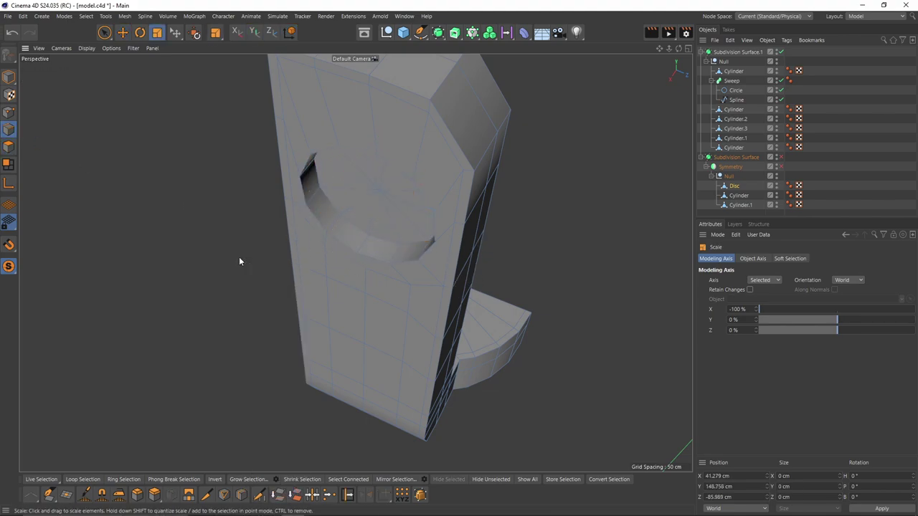
# Step: Add loop cuts around the recess floor and the recess wall as supporting edges
pyautogui.scroll(5, 350, 190)
pyautogui.press('k')
pyautogui.press('l')
pyautogui.click(322, 188)
pyautogui.click(325, 265)
# Step: Try to slide the edge loop surrounding the recess toward its rim with Edge Slide
pyautogui.keyDown('alt'); pyautogui.moveTo(325, 265); pyautogui.dragTo(287, 179); pyautogui.keyUp('alt')
pyautogui.doubleClick(278, 134)
pyautogui.press('m')
pyautogui.press('o')
pyautogui.moveTo(278, 134); pyautogui.dragTo(275, 134)
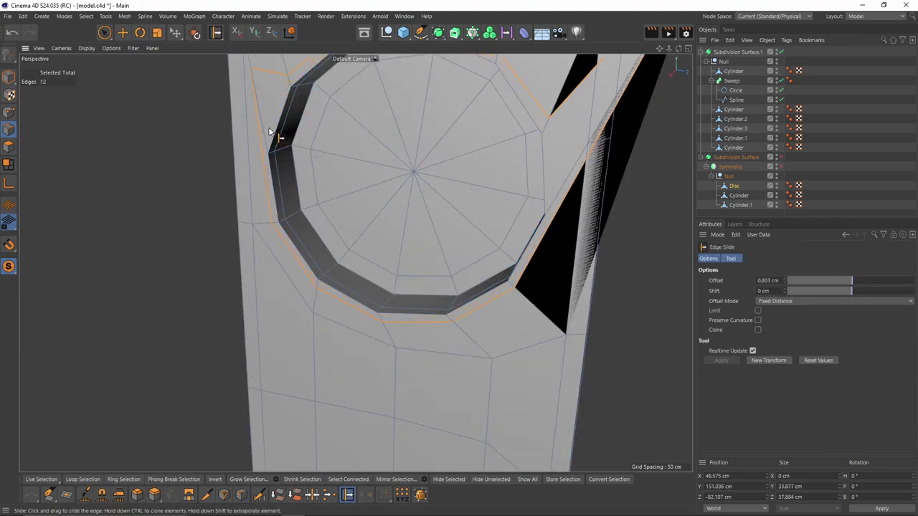
pyautogui.hotkey('ctrl', 'z')
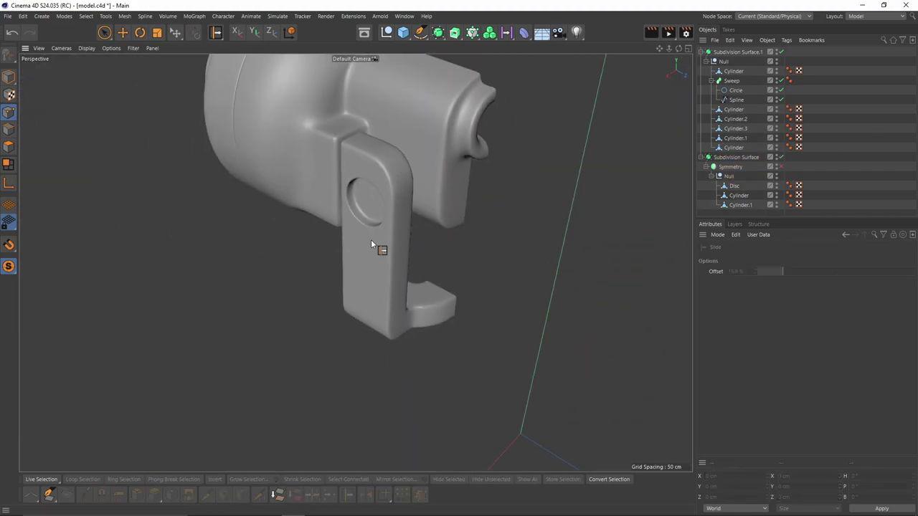
# Step: Select the twelve triangular polygons of the recess floor on the bracket Disc with Subdivision Surface turned off
pyautogui.keyDown('alt'); pyautogui.moveTo(376, 246); pyautogui.dragTo(239, 280); pyautogui.keyUp('alt')
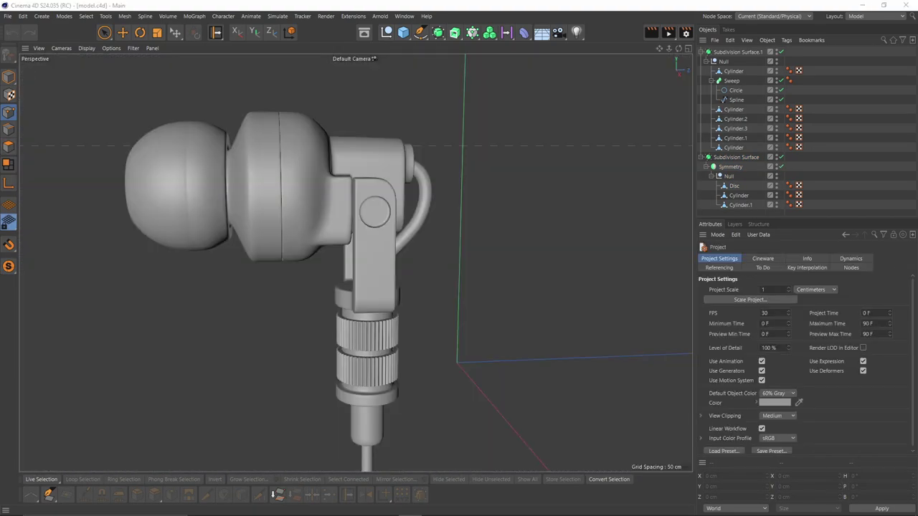
pyautogui.scroll(5, 337, 261)
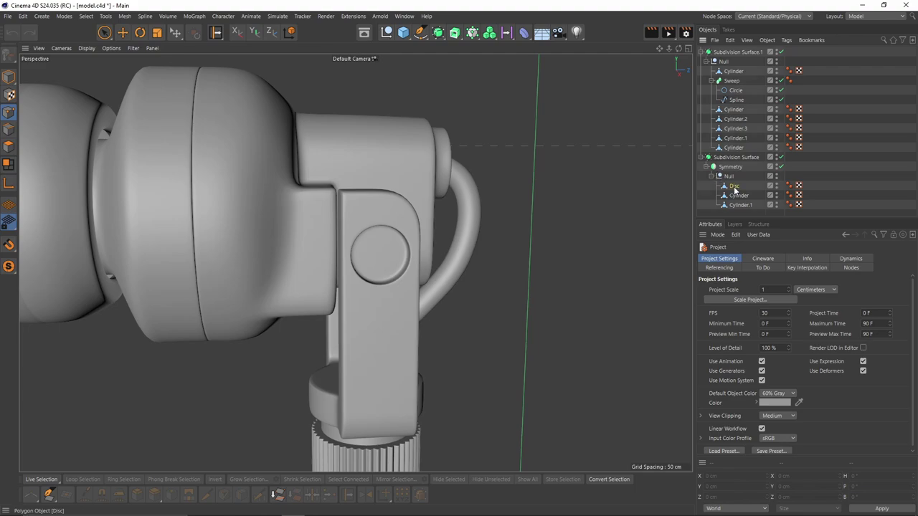
pyautogui.click(735, 188)
pyautogui.scroll(6, 376, 266)
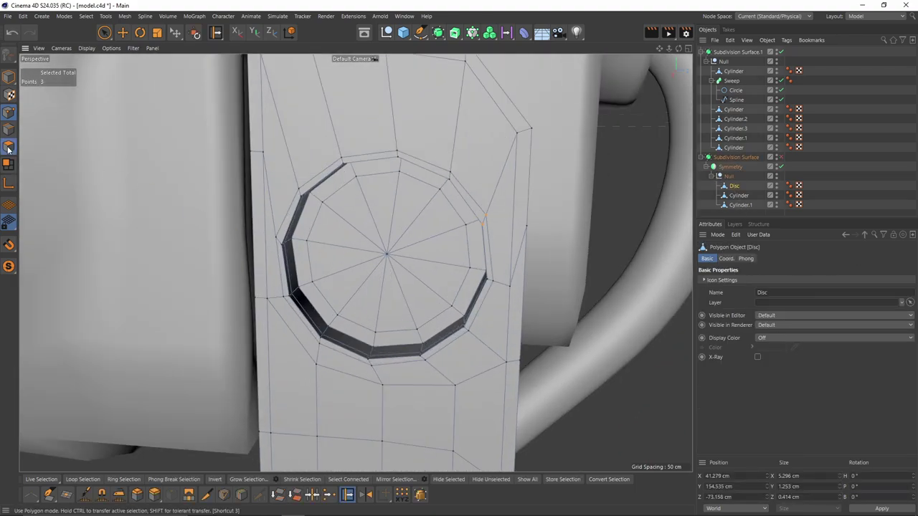
pyautogui.click(9, 148)
pyautogui.press('q')
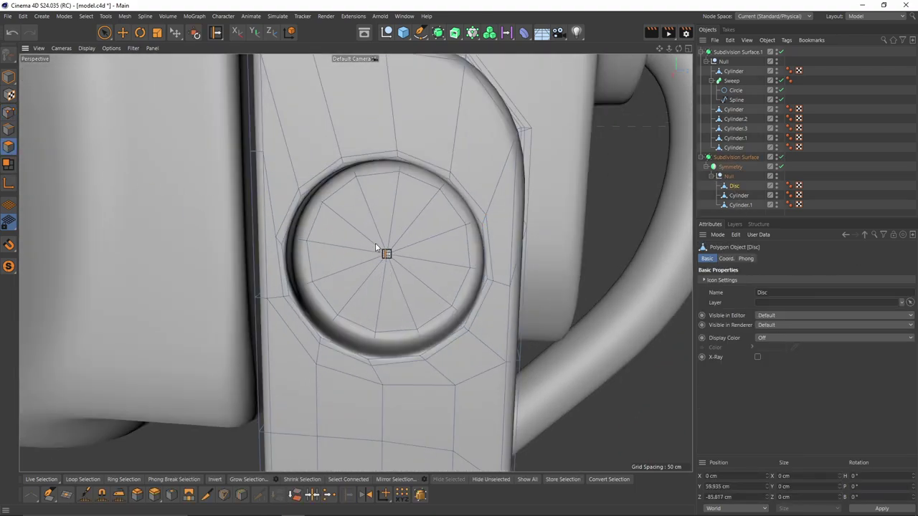
pyautogui.press('q')
pyautogui.press('9')
pyautogui.moveTo(392, 231)
pyautogui.mouseDown()
pyautogui.moveTo(372, 249)
pyautogui.moveTo(377, 225)
pyautogui.mouseUp()
pyautogui.keyDown('alt'); pyautogui.moveTo(418, 259); pyautogui.dragTo(387, 294, button='middle'); pyautogui.keyUp('alt')
pyautogui.keyDown('alt'); pyautogui.moveTo(387, 295); pyautogui.dragTo(385, 294); pyautogui.keyUp('alt')
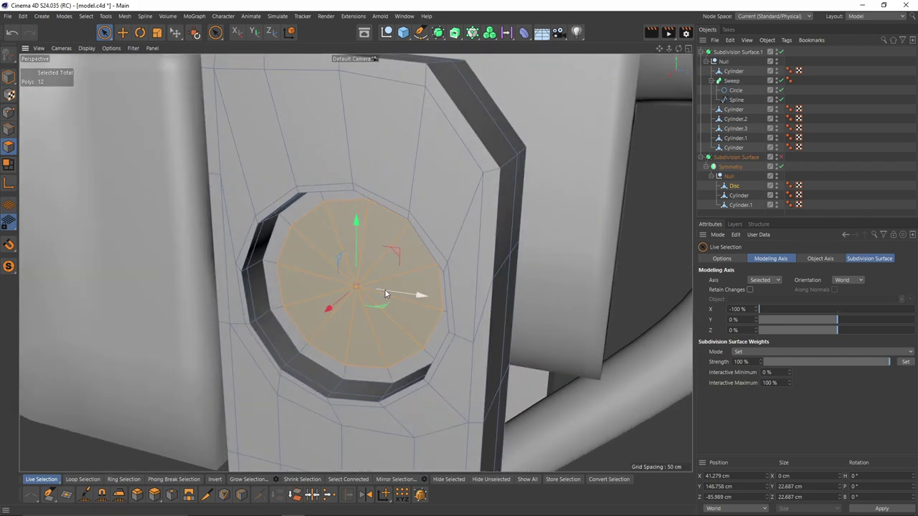
# Step: Split the selected floor polygons into a separate object and scale it up to about 116 %
pyautogui.press('u')
pyautogui.press('p')
pyautogui.keyDown('alt'); pyautogui.moveTo(330, 285); pyautogui.dragTo(358, 255, button='middle'); pyautogui.keyUp('alt')
pyautogui.press('t')
pyautogui.moveTo(423, 312); pyautogui.dragTo(436, 311)
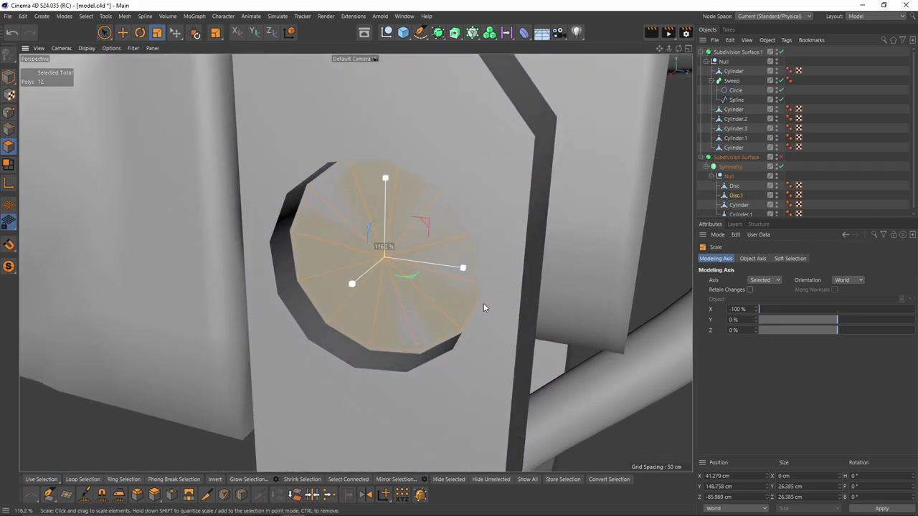
pyautogui.keyDown('alt'); pyautogui.moveTo(403, 266); pyautogui.dragTo(455, 264); pyautogui.keyUp('alt')
# Step: Subdivide the polygons of the split-off disc
pyautogui.rightClick(519, 273)
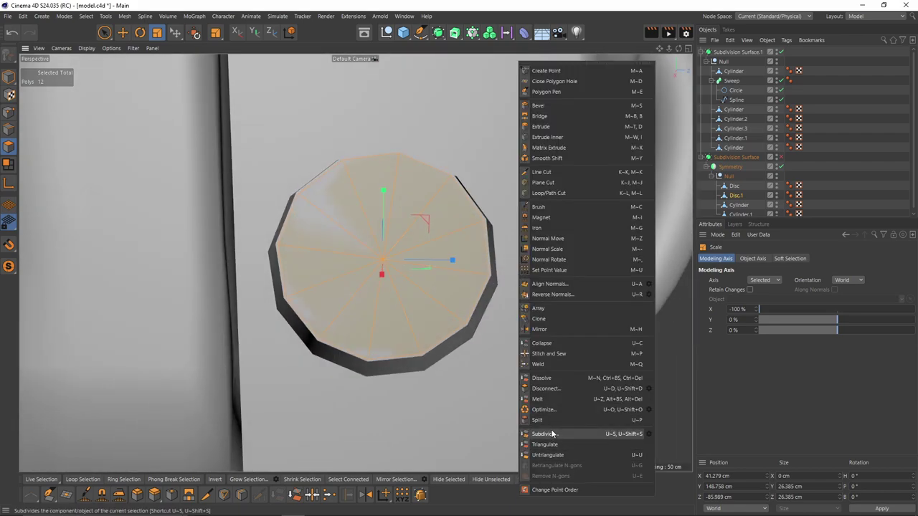
pyautogui.click(542, 434)
pyautogui.scroll(5, 423, 220)
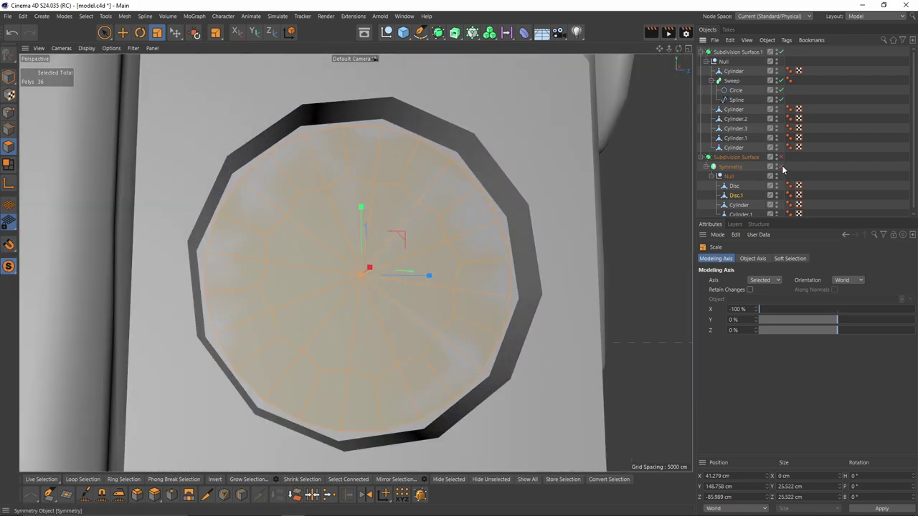
# Step: Turn Symmetry off and isolate Disc.1 in the view
pyautogui.click(782, 169)
pyautogui.keyDown('alt'); pyautogui.moveTo(406, 173); pyautogui.dragTo(389, 192); pyautogui.keyUp('alt')
pyautogui.press('space')
pyautogui.rightClick(387, 193)
pyautogui.click(400, 216)
pyautogui.moveTo(348, 234); pyautogui.dragTo(342, 252, button='middle')
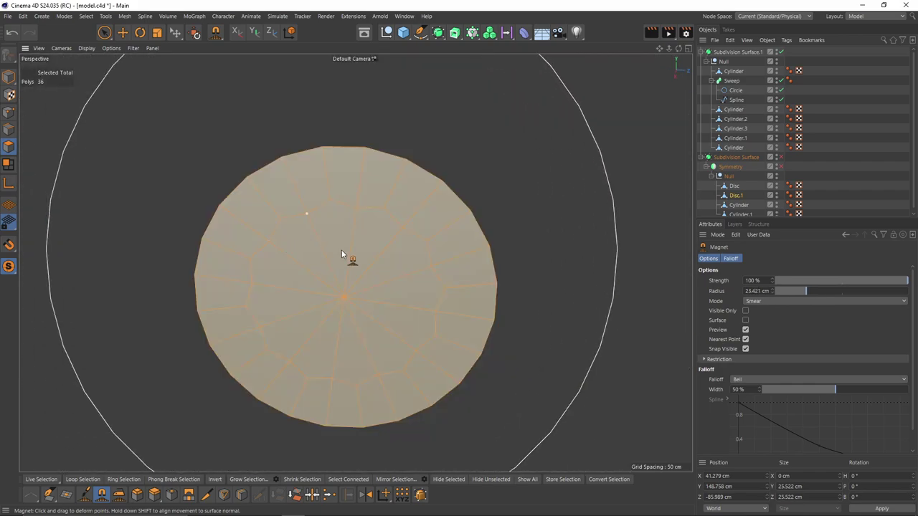
# Step: Melt the polygons of each half of Disc.1 into a single n-gon
pyautogui.press('9')
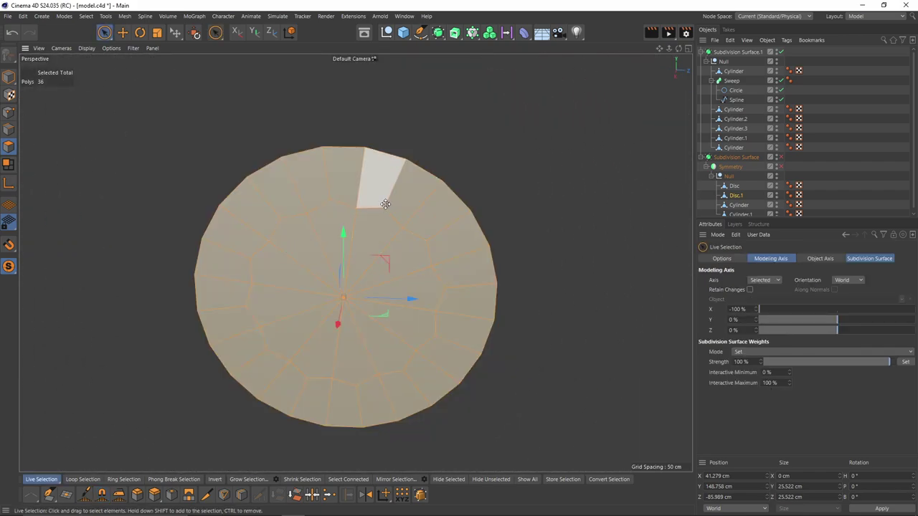
pyautogui.moveTo(385, 204); pyautogui.dragTo(366, 355)
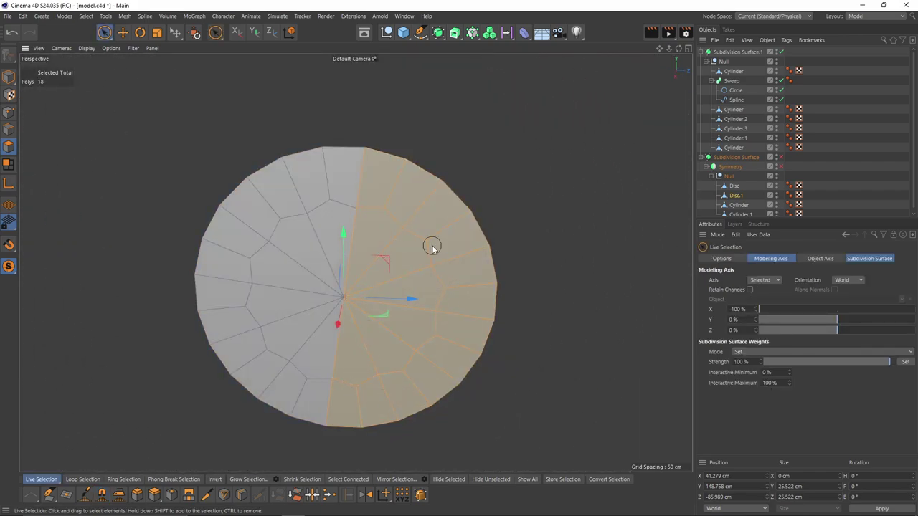
pyautogui.moveTo(318, 192)
pyautogui.mouseDown()
pyautogui.moveTo(342, 183)
pyautogui.moveTo(263, 352)
pyautogui.mouseUp()
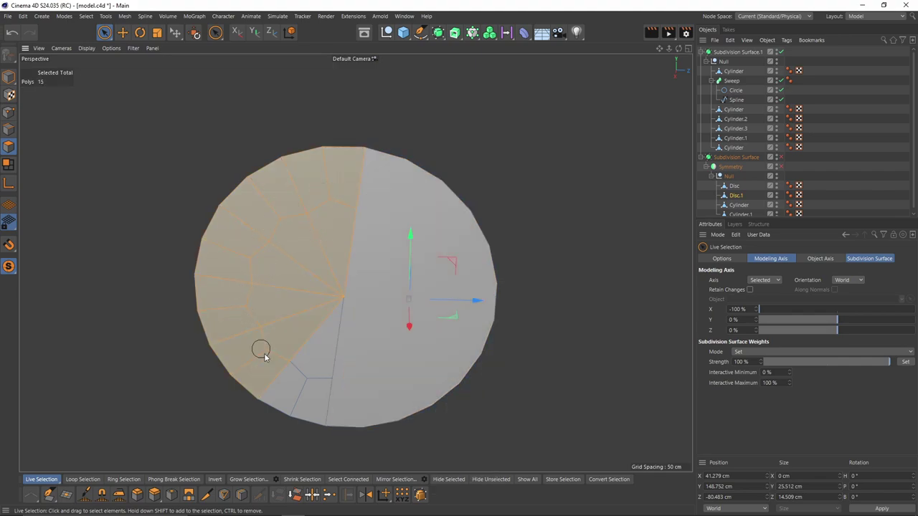
pyautogui.moveTo(302, 374); pyautogui.dragTo(305, 388)
pyautogui.press('u')
pyautogui.press('z')
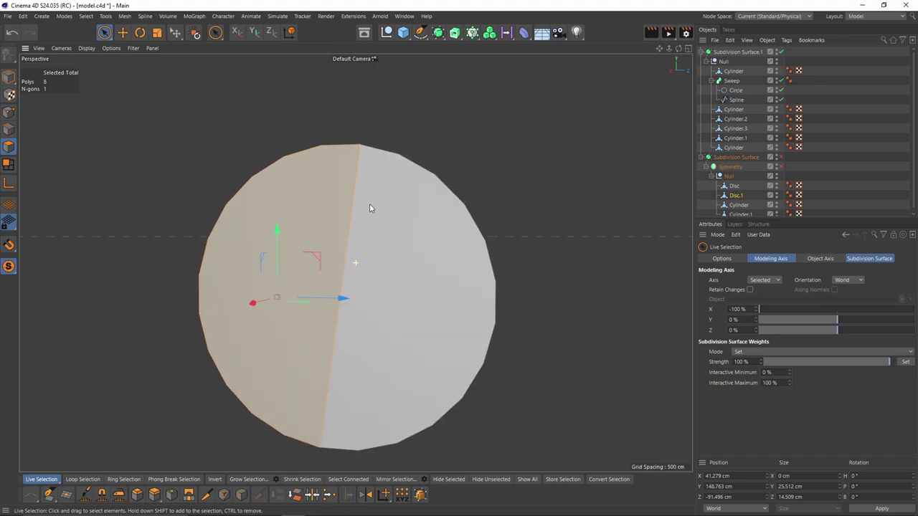
# Step: Cut parallel lines between opposite rim points of Disc.1, plus one crosswise line through its centre
pyautogui.press('k')
pyautogui.press('k')
pyautogui.moveTo(398, 158); pyautogui.dragTo(371, 380)
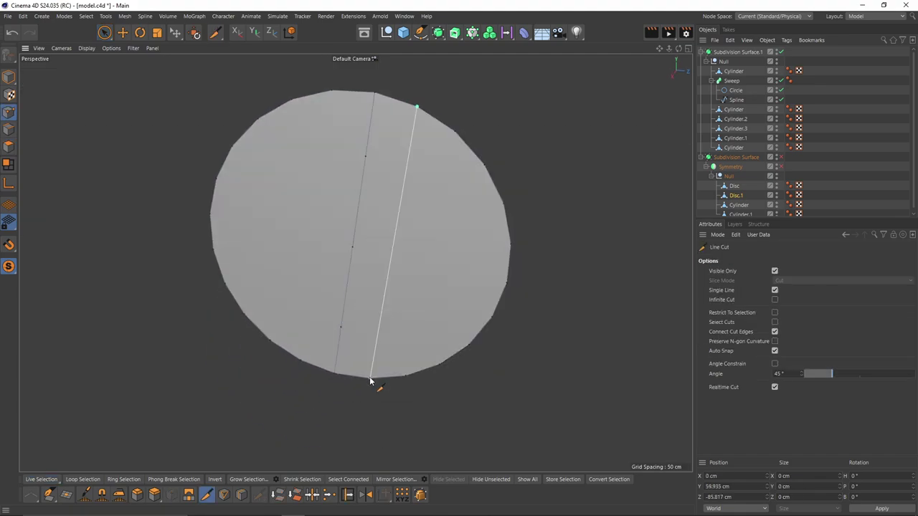
pyautogui.click(407, 377)
pyautogui.click(455, 134)
pyautogui.click(485, 168)
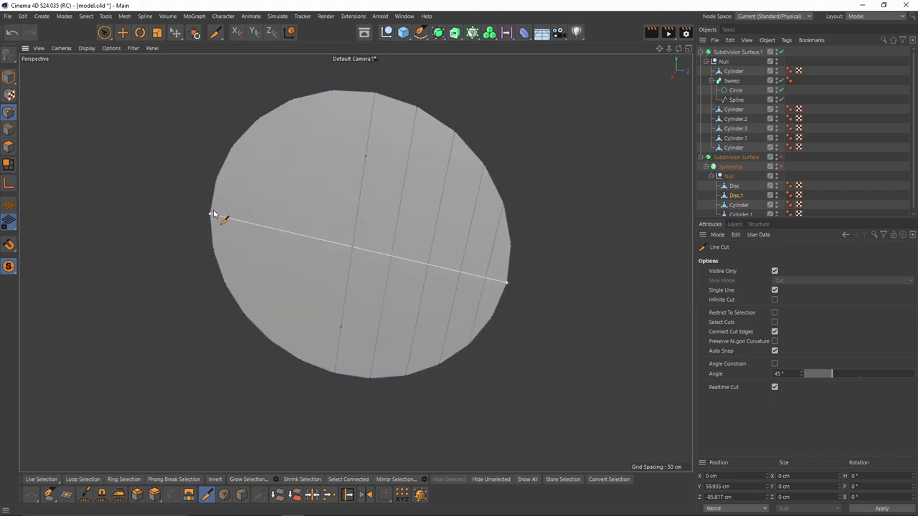
pyautogui.click(226, 285)
pyautogui.click(245, 314)
pyautogui.click(258, 120)
pyautogui.press('space')
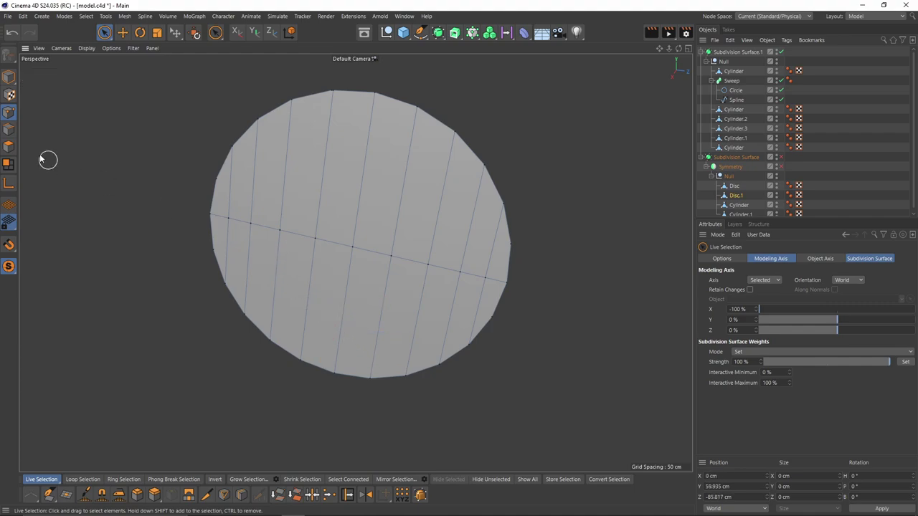
# Step: Extrude all of Disc.1's polygons to give it thickness, and sink the two middle strips to form the screw slot
pyautogui.click(16, 148)
pyautogui.hotkey('ctrl', 'a')
pyautogui.press('d')
pyautogui.keyDown('alt'); pyautogui.moveTo(352, 273); pyautogui.dragTo(426, 287); pyautogui.keyUp('alt')
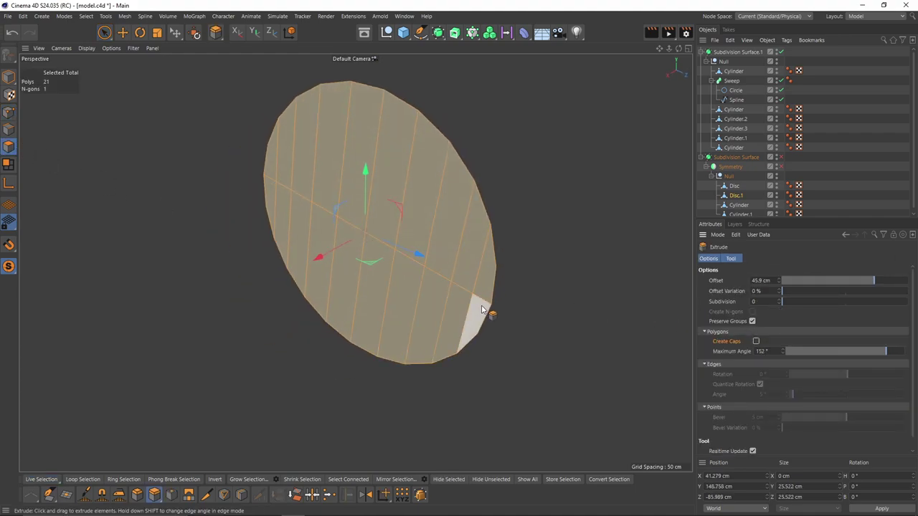
pyautogui.moveTo(484, 312); pyautogui.dragTo(496, 312)
pyautogui.press('e')
pyautogui.press('9')
pyautogui.keyDown('alt'); pyautogui.moveTo(405, 208); pyautogui.dragTo(410, 172); pyautogui.keyUp('alt')
pyautogui.keyDown('alt'); pyautogui.moveTo(351, 263); pyautogui.dragTo(278, 309); pyautogui.keyUp('alt')
pyautogui.keyDown('alt'); pyautogui.moveTo(278, 308); pyautogui.dragTo(313, 263); pyautogui.keyUp('alt')
# Step: Select a front rim edge beside the slot of Disc.1 and examine the slot's end up close
pyautogui.click(9, 128)
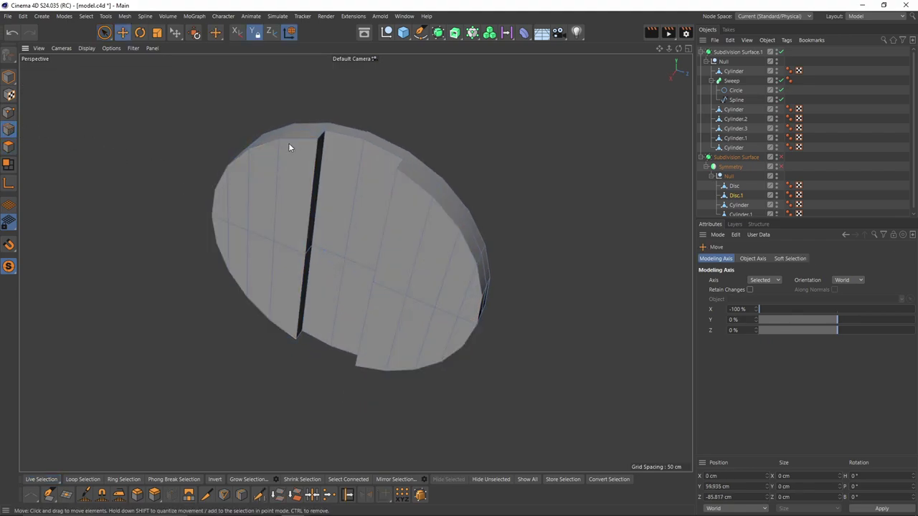
pyautogui.click(288, 143)
pyautogui.press('e')
pyautogui.scroll(6, 325, 135)
pyautogui.moveTo(300, 141)
pyautogui.keyDown('alt'); pyautogui.mouseDown()
pyautogui.moveTo(291, 180)
pyautogui.moveTo(301, 140)
pyautogui.mouseUp(); pyautogui.keyUp('alt')
pyautogui.keyDown('alt'); pyautogui.moveTo(423, 176); pyautogui.dragTo(349, 200, button='middle'); pyautogui.keyUp('alt')
pyautogui.moveTo(349, 201)
pyautogui.keyDown('alt'); pyautogui.mouseDown()
pyautogui.moveTo(378, 211)
pyautogui.moveTo(365, 207)
pyautogui.mouseUp(); pyautogui.keyUp('alt')
# Step: Undo the most recent selections and edits on Disc.1
pyautogui.hotkey('ctrl', 'z')
pyautogui.hotkey('ctrl', 'z')
pyautogui.hotkey('ctrl', 'z')
pyautogui.hotkey('ctrl', 'z')
pyautogui.hotkey('ctrl', 'z')
pyautogui.hotkey('ctrl', 'z')
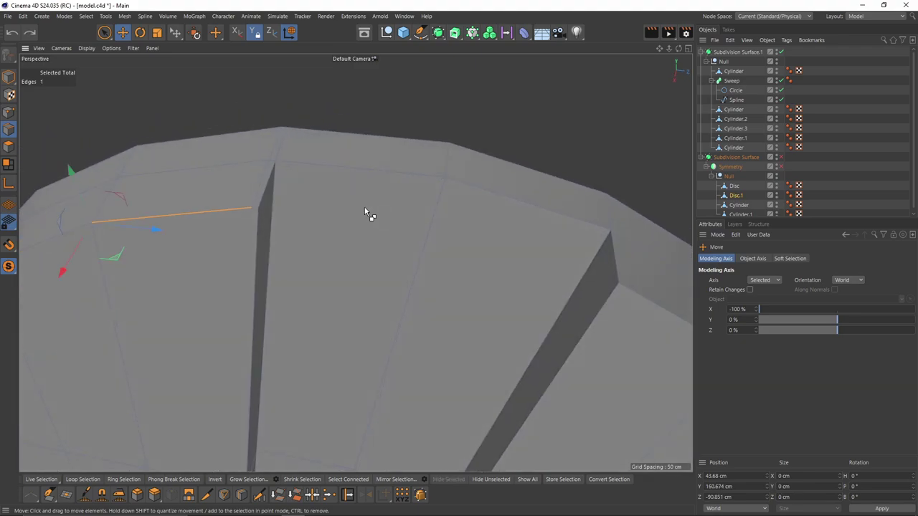
# Step: Undo Disc.1's extrusion and weld the doubled points where a cut line meets its upper rim
pyautogui.press('space')
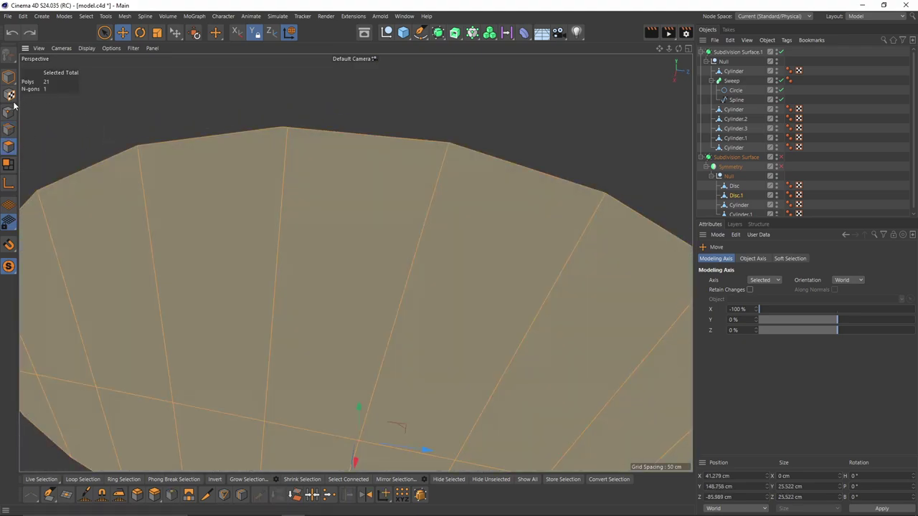
pyautogui.click(9, 112)
pyautogui.click(288, 131)
pyautogui.press('m')
pyautogui.press('q')
pyautogui.click(281, 131)
pyautogui.scroll(-4, 284, 137)
pyautogui.keyDown('alt'); pyautogui.moveTo(288, 151); pyautogui.dragTo(245, 172); pyautogui.keyUp('alt')
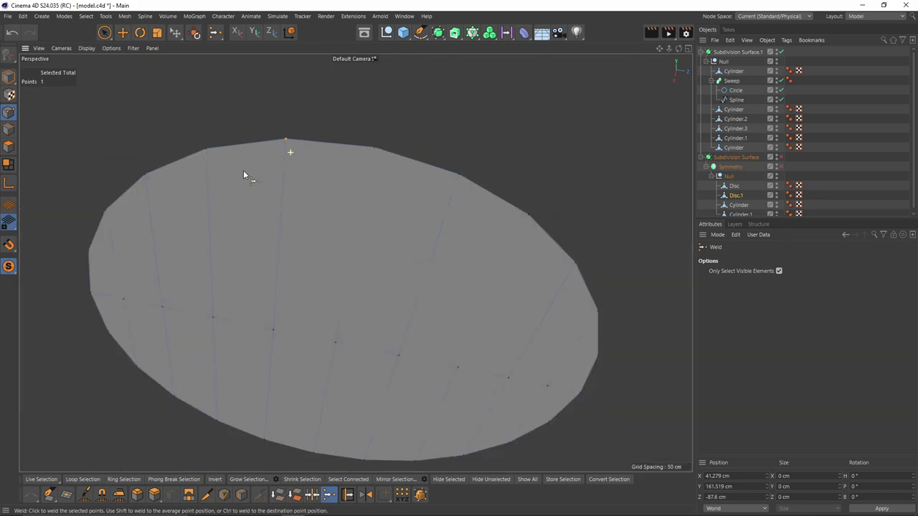
pyautogui.scroll(-3, 290, 224)
pyautogui.keyDown('alt'); pyautogui.moveTo(291, 226); pyautogui.dragTo(329, 136); pyautogui.keyUp('alt')
pyautogui.scroll(5, 277, 209)
pyautogui.scroll(-5, 276, 211)
# Step: Extrude all of Disc.1's polygons again for thickness and sink the two middle strips to form the screw slot
pyautogui.click(9, 146)
pyautogui.hotkey('ctrl', 'a')
pyautogui.press('d')
pyautogui.keyDown('alt'); pyautogui.moveTo(208, 244); pyautogui.dragTo(269, 308); pyautogui.keyUp('alt')
pyautogui.press('space')
pyautogui.keyDown('ctrl'); pyautogui.moveTo(256, 247); pyautogui.dragTo(267, 290); pyautogui.keyUp('ctrl')
pyautogui.keyDown('ctrl'); pyautogui.moveTo(228, 345); pyautogui.dragTo(217, 356); pyautogui.keyUp('ctrl')
pyautogui.press('space')
pyautogui.press('Return')
# Step: Select the front rim edges of Disc.1, including the slot's ends, together with the slot's long upper edges
pyautogui.doubleClick(303, 199)
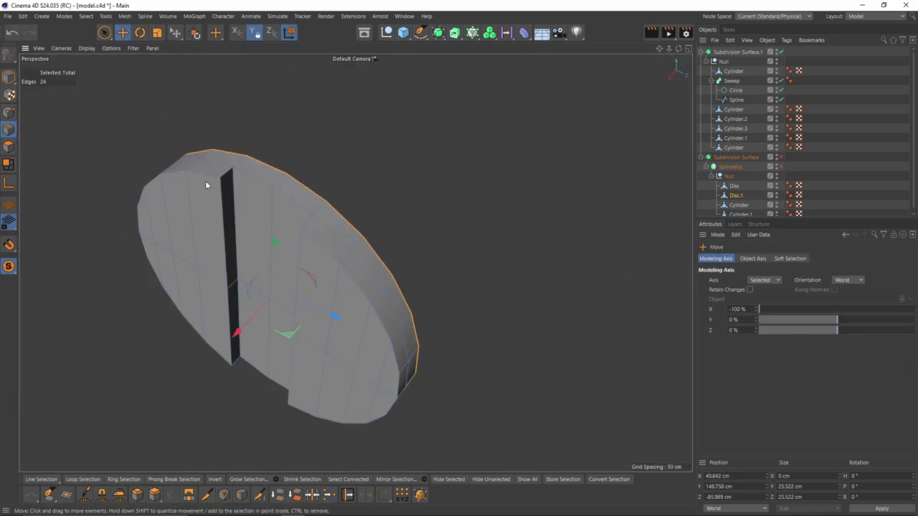
pyautogui.doubleClick(204, 177)
pyautogui.keyDown('shift'); pyautogui.click(240, 176); pyautogui.keyUp('shift')
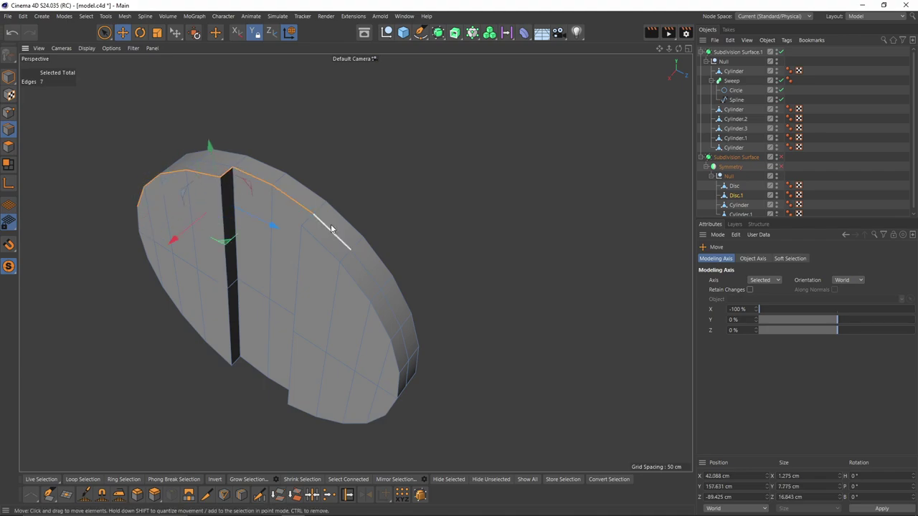
pyautogui.keyDown('shift'); pyautogui.click(215, 223); pyautogui.keyUp('shift')
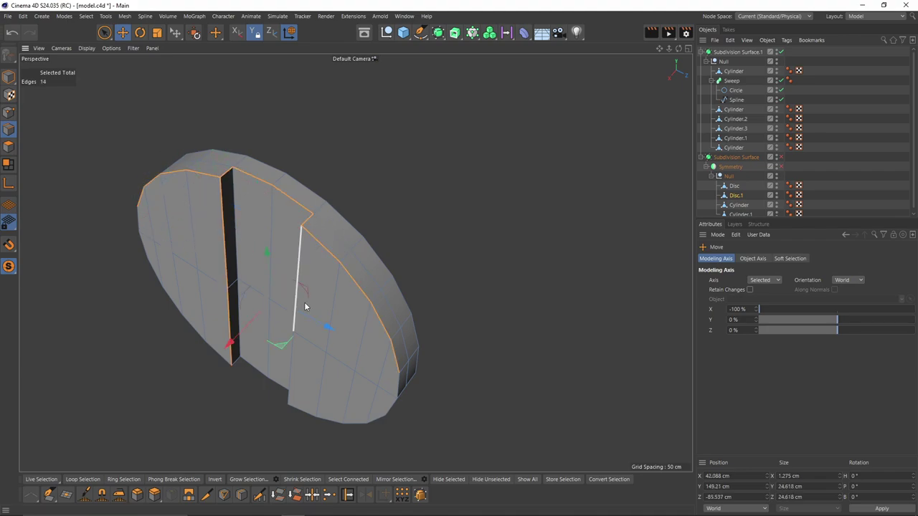
pyautogui.keyDown('shift'); pyautogui.doubleClick(357, 422); pyautogui.keyUp('shift')
pyautogui.keyDown('alt'); pyautogui.moveTo(359, 420); pyautogui.dragTo(416, 322); pyautogui.keyUp('alt')
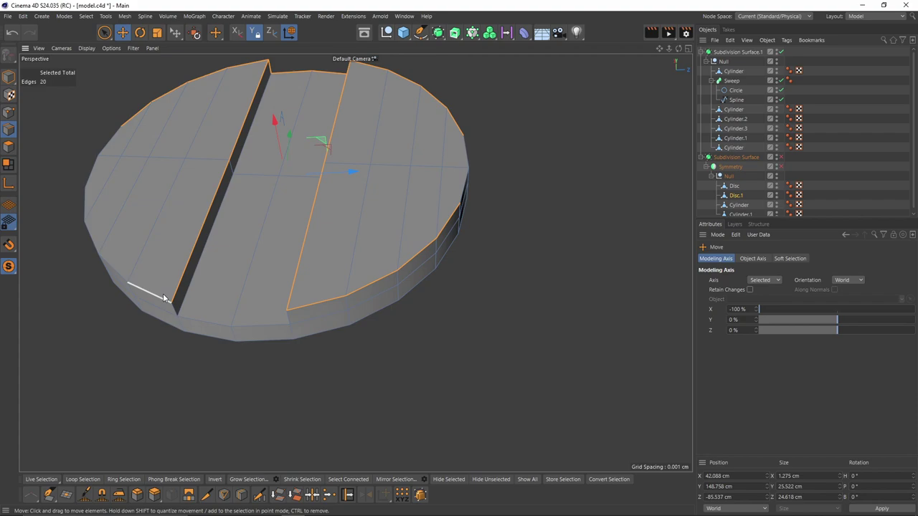
pyautogui.keyDown('shift'); pyautogui.click(289, 318); pyautogui.keyUp('shift')
pyautogui.keyDown('shift'); pyautogui.doubleClick(242, 203); pyautogui.keyUp('shift')
pyautogui.keyDown('alt'); pyautogui.moveTo(302, 324); pyautogui.dragTo(412, 196); pyautogui.keyUp('alt')
pyautogui.keyDown('shift'); pyautogui.doubleClick(411, 226); pyautogui.keyUp('shift')
# Step: Bevel the selected rim and slot edges with a 0.28 cm offset in Chamfer mode, using Uniform mitering
pyautogui.rightClick(421, 173)
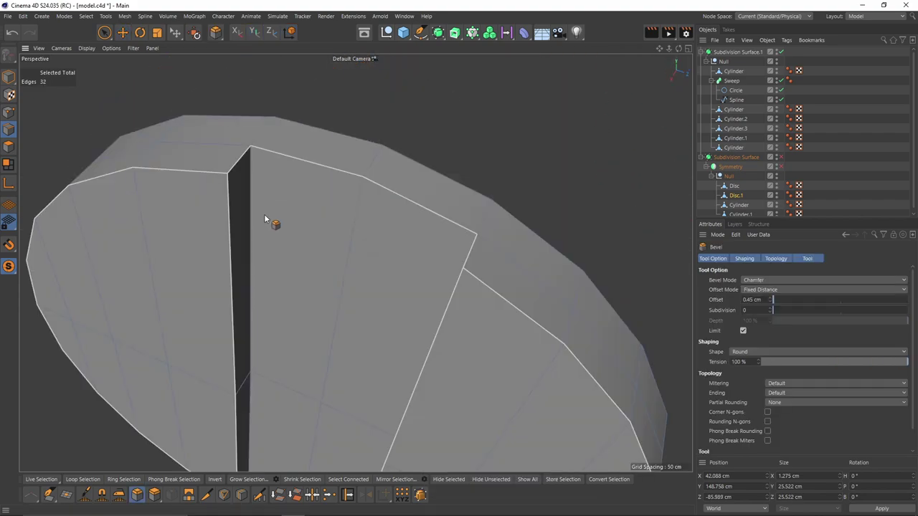
pyautogui.moveTo(271, 223); pyautogui.dragTo(300, 231)
pyautogui.click(788, 384)
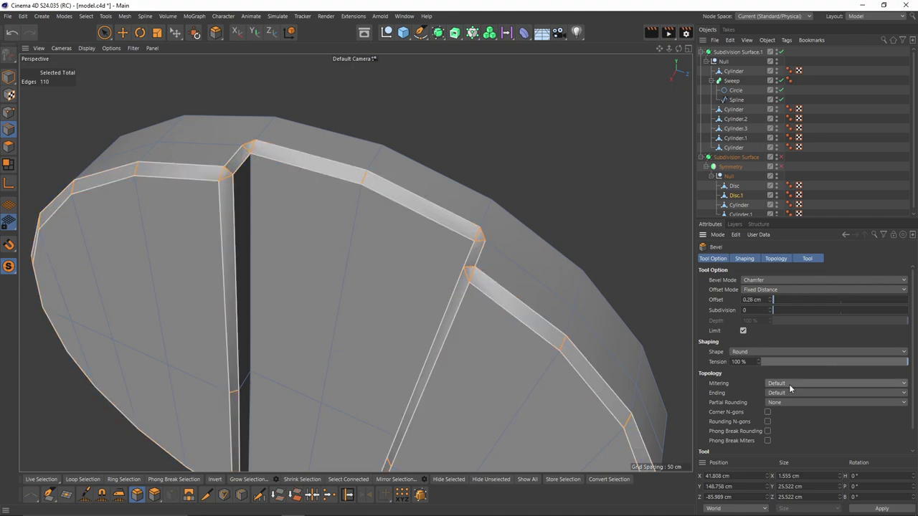
pyautogui.keyDown('alt'); pyautogui.moveTo(374, 258); pyautogui.dragTo(329, 306); pyautogui.keyUp('alt')
pyautogui.scroll(5, 486, 262)
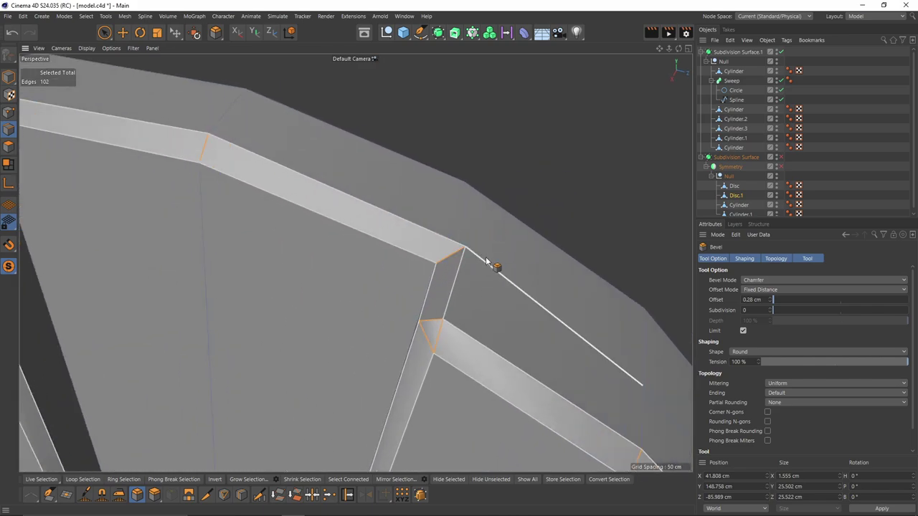
pyautogui.click(797, 383)
pyautogui.click(786, 381)
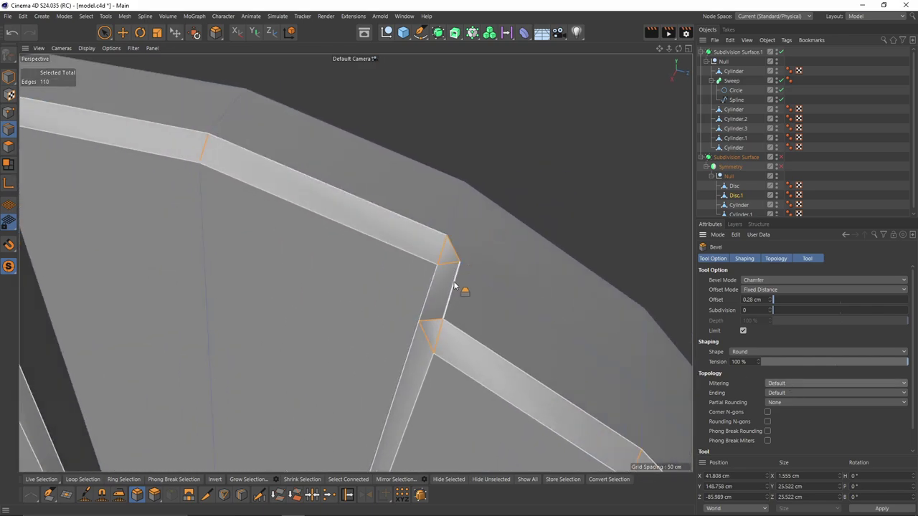
pyautogui.scroll(-1, 783, 383)
pyautogui.keyDown('alt'); pyautogui.moveTo(453, 245); pyautogui.dragTo(416, 246, button='right'); pyautogui.keyUp('alt')
pyautogui.keyDown('alt'); pyautogui.moveTo(415, 246); pyautogui.dragTo(506, 256, button='middle'); pyautogui.keyUp('alt')
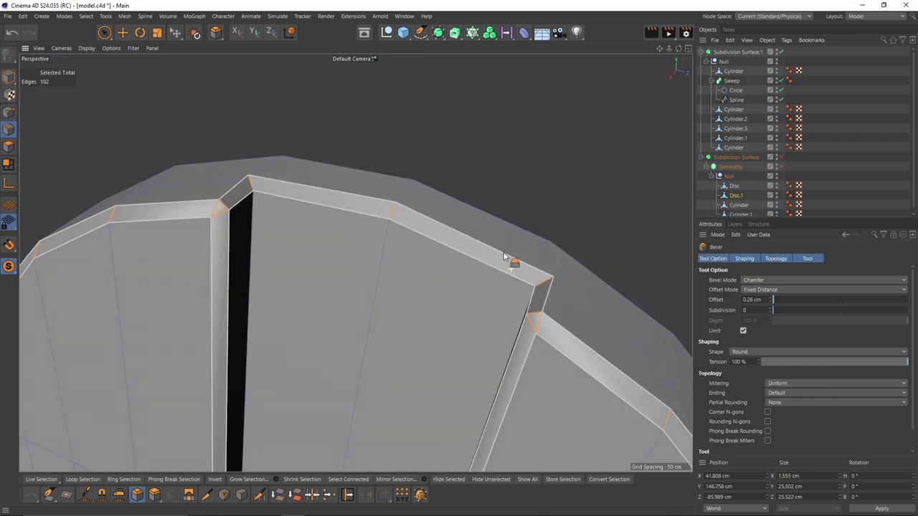
pyautogui.keyDown('alt'); pyautogui.moveTo(506, 256); pyautogui.dragTo(474, 257); pyautogui.keyUp('alt')
pyautogui.scroll(5, 235, 181)
# Step: Cut a line across the slot's upper end, linking the bevel corners on both sides over the slot floor
pyautogui.press('e')
pyautogui.click(230, 195)
pyautogui.keyDown('alt'); pyautogui.moveTo(277, 201); pyautogui.dragTo(239, 207, button='right'); pyautogui.keyUp('alt')
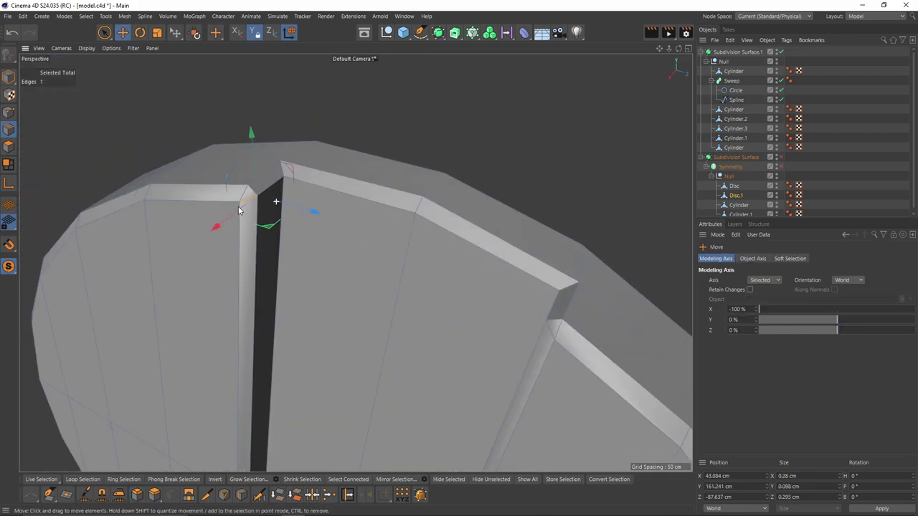
pyautogui.keyDown('alt'); pyautogui.moveTo(433, 221); pyautogui.dragTo(530, 230); pyautogui.keyUp('alt')
pyautogui.keyDown('alt'); pyautogui.moveTo(573, 240); pyautogui.dragTo(662, 244, button='right'); pyautogui.keyUp('alt')
pyautogui.keyDown('alt'); pyautogui.moveTo(662, 244); pyautogui.dragTo(558, 233, button='middle'); pyautogui.keyUp('alt')
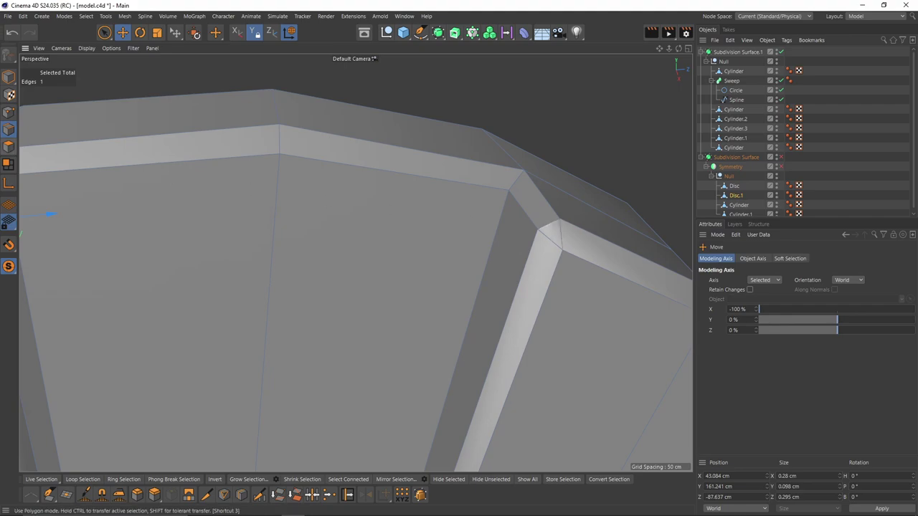
pyautogui.click(10, 150)
pyautogui.keyDown('alt'); pyautogui.moveTo(553, 232); pyautogui.dragTo(580, 264); pyautogui.keyUp('alt')
pyautogui.press('k')
pyautogui.press('k')
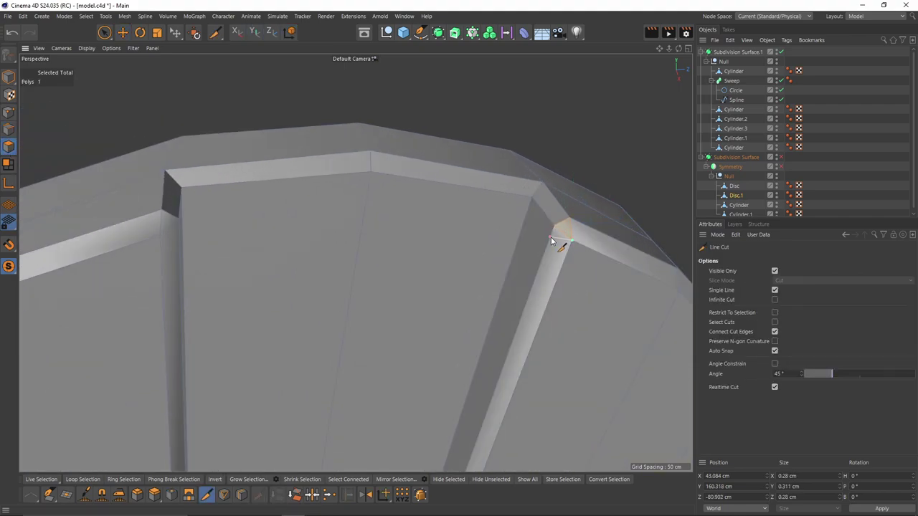
pyautogui.keyDown('alt'); pyautogui.moveTo(531, 224); pyautogui.dragTo(373, 194); pyautogui.keyUp('alt')
pyautogui.click(368, 189)
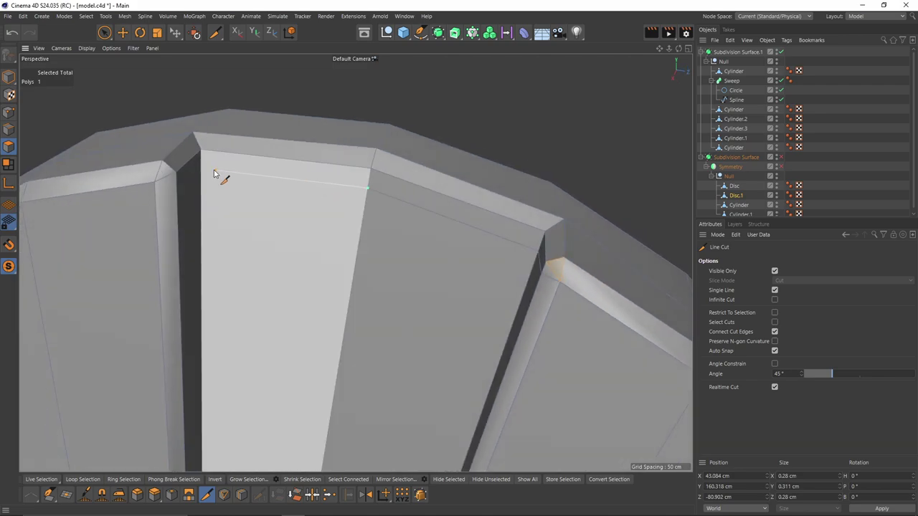
pyautogui.click(198, 172)
pyautogui.click(177, 187)
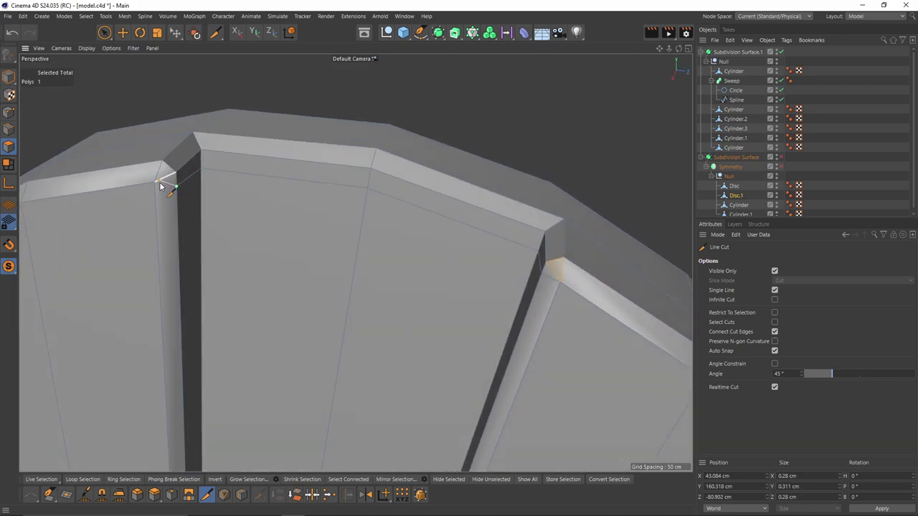
pyautogui.click(159, 186)
# Step: Dissolve the short leftover edges in the two bevel corners at the slot's upper end
pyautogui.press('e')
pyautogui.click(166, 174)
pyautogui.click(9, 130)
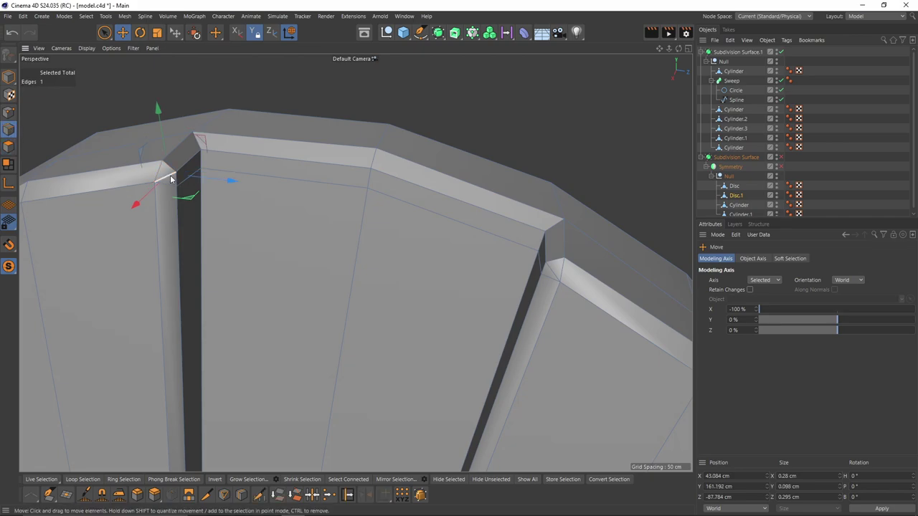
pyautogui.click(161, 172)
pyautogui.click(561, 277)
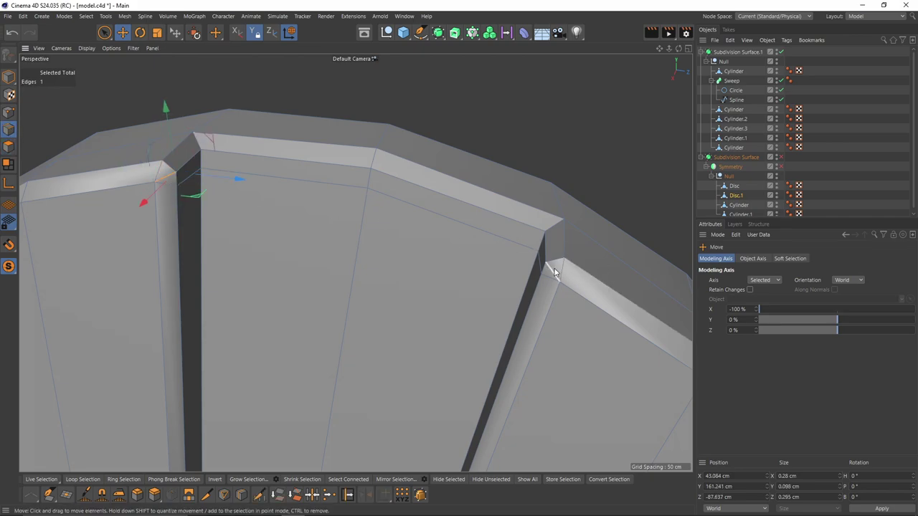
pyautogui.keyDown('shift'); pyautogui.click(553, 272); pyautogui.keyUp('shift')
pyautogui.hotkey('ctrl', 'BackSpace')
# Step: Cut a matching line across the slot's lower end, from one bevel corner over the slot floor to the other
pyautogui.keyDown('alt'); pyautogui.moveTo(317, 242); pyautogui.dragTo(349, 216); pyautogui.keyUp('alt')
pyautogui.keyDown('alt'); pyautogui.moveTo(348, 217); pyautogui.dragTo(278, 193, button='right'); pyautogui.keyUp('alt')
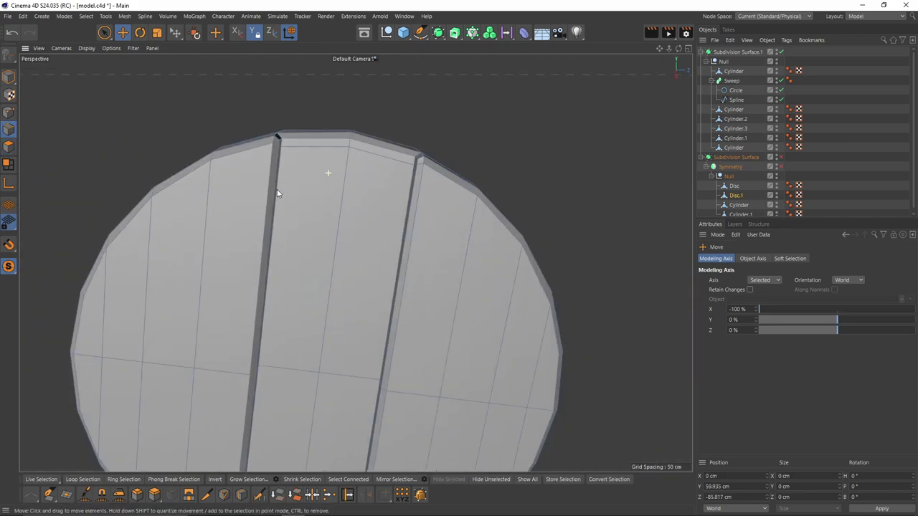
pyautogui.scroll(-3, 277, 193)
pyautogui.keyDown('alt'); pyautogui.moveTo(278, 193); pyautogui.dragTo(319, 139); pyautogui.keyUp('alt')
pyautogui.scroll(7, 254, 307)
pyautogui.keyDown('alt'); pyautogui.moveTo(225, 287); pyautogui.dragTo(179, 296); pyautogui.keyUp('alt')
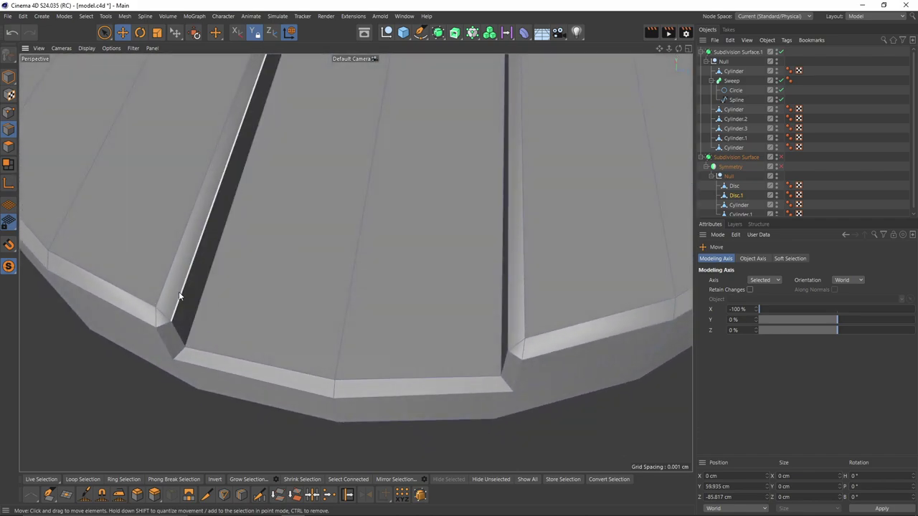
pyautogui.press('k')
pyautogui.press('k')
pyautogui.click(158, 308)
pyautogui.click(174, 310)
pyautogui.click(190, 328)
pyautogui.click(337, 364)
pyautogui.keyDown('alt'); pyautogui.moveTo(340, 365); pyautogui.dragTo(294, 376); pyautogui.keyUp('alt')
pyautogui.click(469, 378)
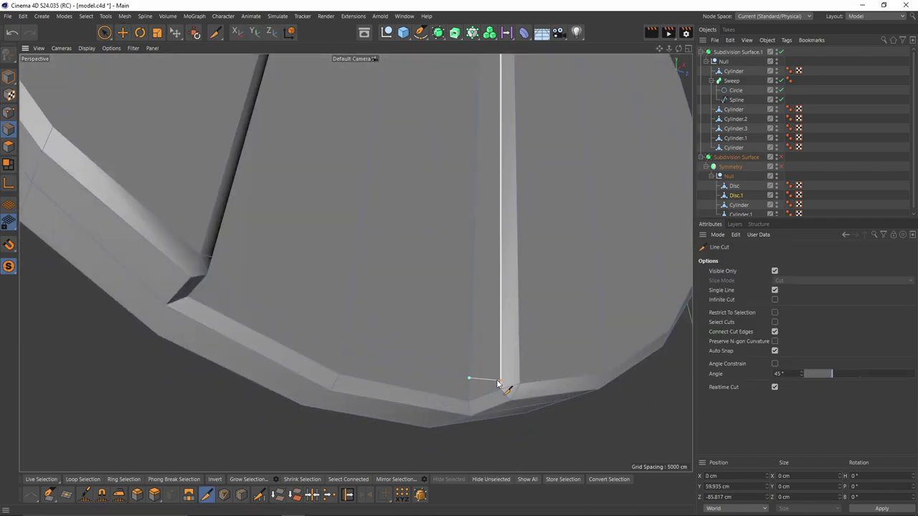
pyautogui.click(500, 381)
# Step: Dissolve the short leftover edges in the two bevel corners at the slot's lower end
pyautogui.press('e')
pyautogui.click(505, 391)
pyautogui.keyDown('shift'); pyautogui.click(204, 271); pyautogui.keyUp('shift')
pyautogui.hotkey('ctrl', 'BackSpace')
pyautogui.scroll(-4, 204, 274)
pyautogui.keyDown('alt'); pyautogui.moveTo(250, 281); pyautogui.dragTo(305, 291); pyautogui.keyUp('alt')
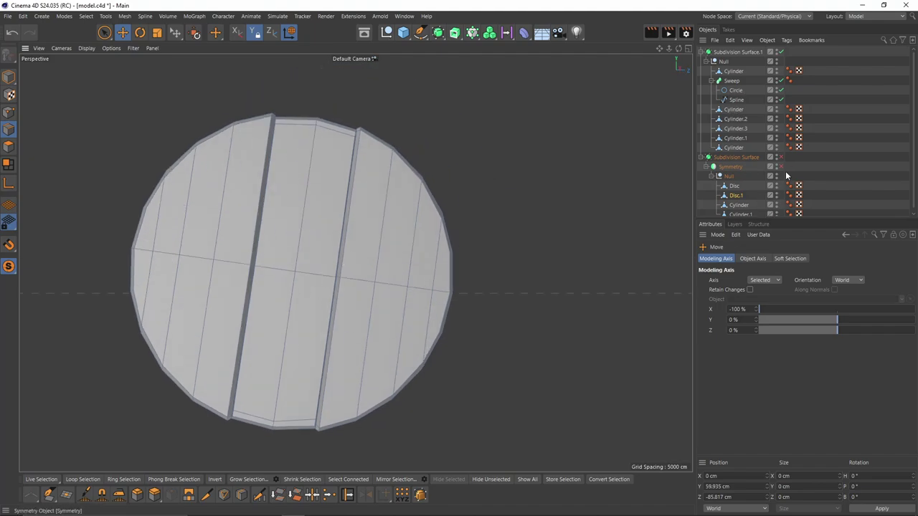
# Step: Turn on the Subdivision Surface that smooths the bracket and the screw head
pyautogui.click(781, 157)
pyautogui.scroll(-3, 344, 244)
pyautogui.click(902, 135)
pyautogui.scroll(-4, 359, 237)
pyautogui.doubleClick(345, 234)
pyautogui.click(9, 77)
pyautogui.click(8, 130)
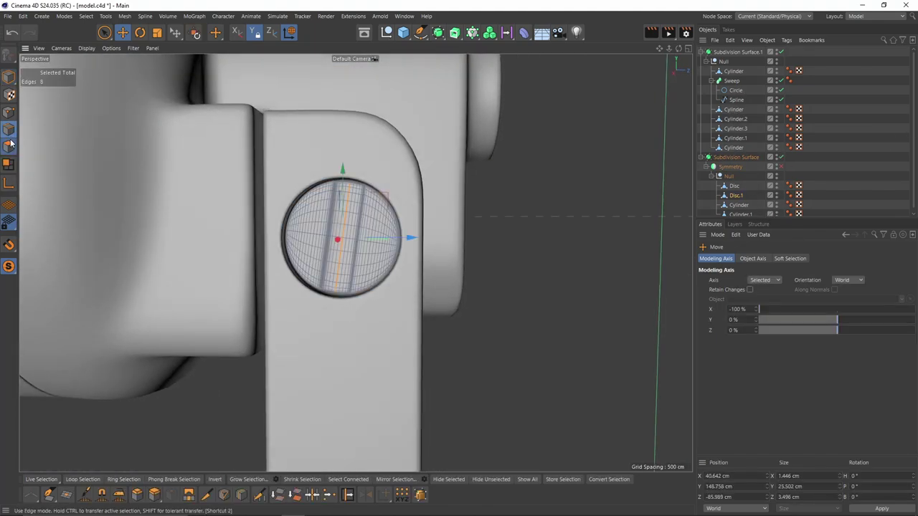
# Step: Scale all of Disc.1's polygons slightly and shift them to fit the screw head into the bracket's recess
pyautogui.click(9, 146)
pyautogui.hotkey('ctrl', 'a')
pyautogui.press('t')
pyautogui.moveTo(361, 300); pyautogui.dragTo(323, 301)
pyautogui.press('e')
pyautogui.moveTo(320, 250); pyautogui.dragTo(325, 247)
pyautogui.scroll(-5, 290, 248)
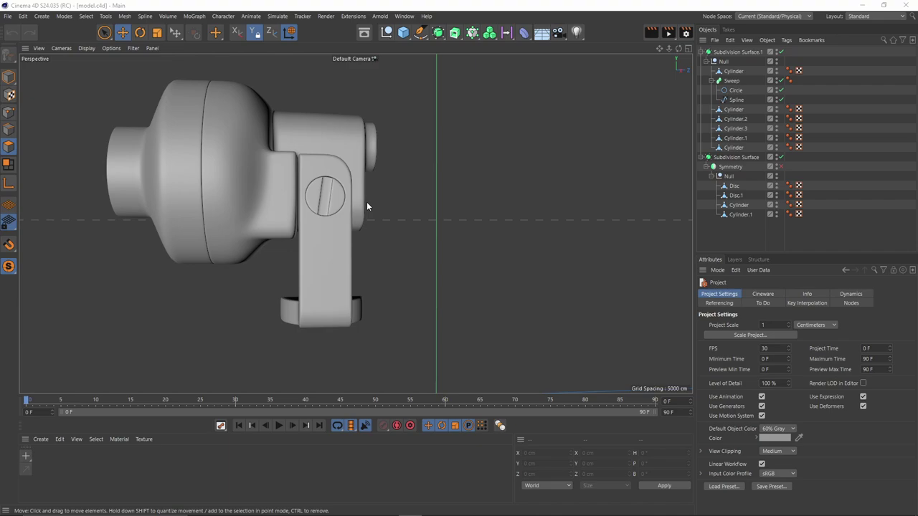
# Step: Activate the bracket's Symmetry and make it editable, with the hidden ear tip and cable parts shown again
pyautogui.keyDown('alt'); pyautogui.moveTo(367, 201); pyautogui.dragTo(450, 215); pyautogui.keyUp('alt')
pyautogui.keyDown('alt'); pyautogui.moveTo(557, 252); pyautogui.dragTo(469, 231); pyautogui.keyUp('alt')
pyautogui.click(710, 61)
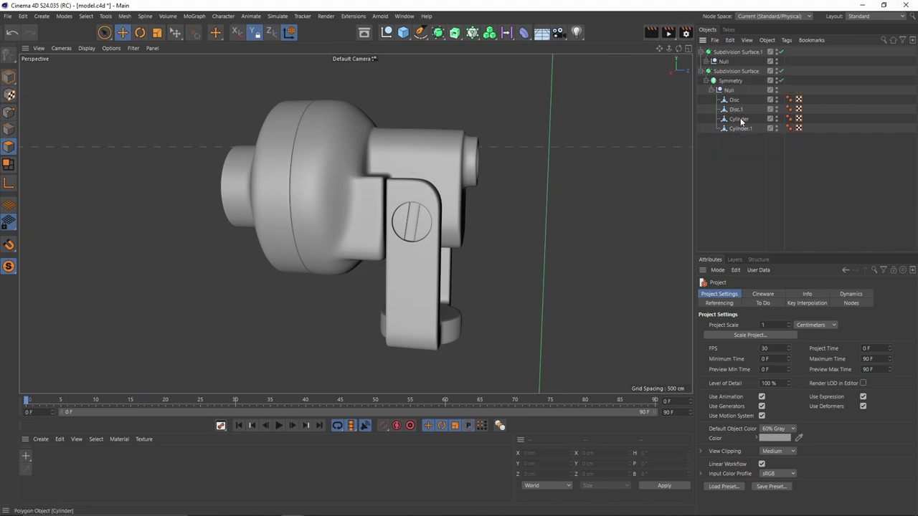
pyautogui.click(730, 80)
pyautogui.keyDown('alt'); pyautogui.moveTo(545, 162); pyautogui.dragTo(474, 178); pyautogui.keyUp('alt')
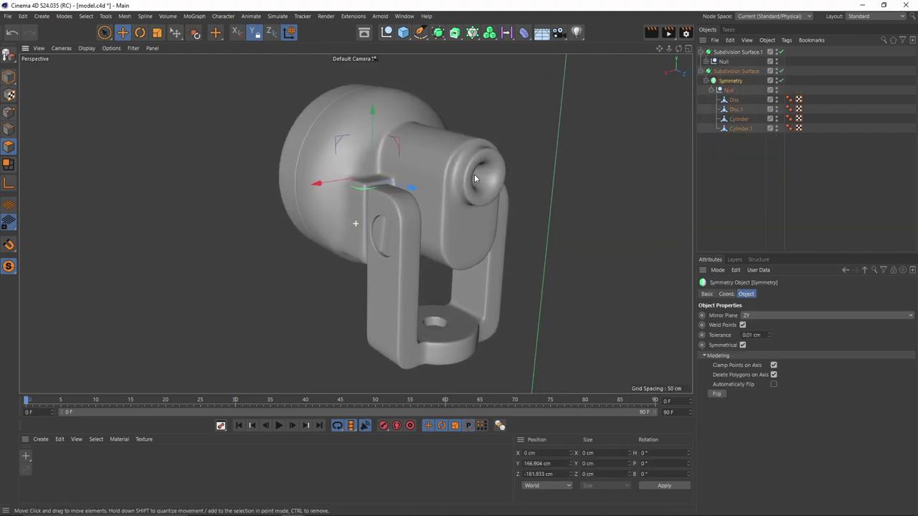
pyautogui.press('c')
pyautogui.moveTo(10, 269); pyautogui.dragTo(55, 281)
pyautogui.keyDown('alt'); pyautogui.moveTo(349, 228); pyautogui.dragTo(427, 204); pyautogui.keyUp('alt')
pyautogui.scroll(-5, 426, 204)
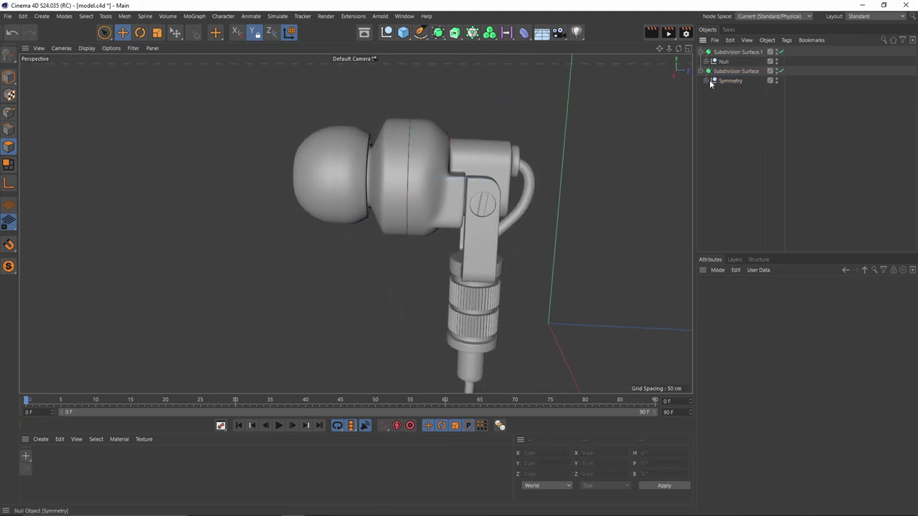
# Step: Move Disc, Disc.1, Cylinder and Cylinder.1 from the Symmetry group into the Null under Subdivision Surface.1
pyautogui.click(706, 81)
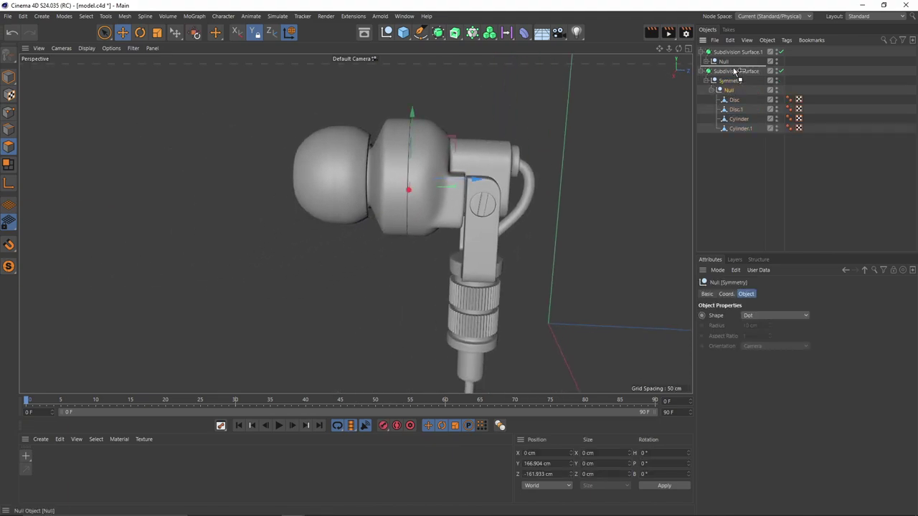
pyautogui.click(736, 109)
pyautogui.moveTo(746, 148); pyautogui.dragTo(729, 96)
pyautogui.click(705, 65)
pyautogui.click(706, 61)
pyautogui.moveTo(746, 221); pyautogui.dragTo(729, 165)
pyautogui.moveTo(733, 166); pyautogui.dragTo(729, 76)
# Step: Convert the Sweep into an editable mesh and delete the emptied Subdivision Surface with its nulls
pyautogui.click(732, 119)
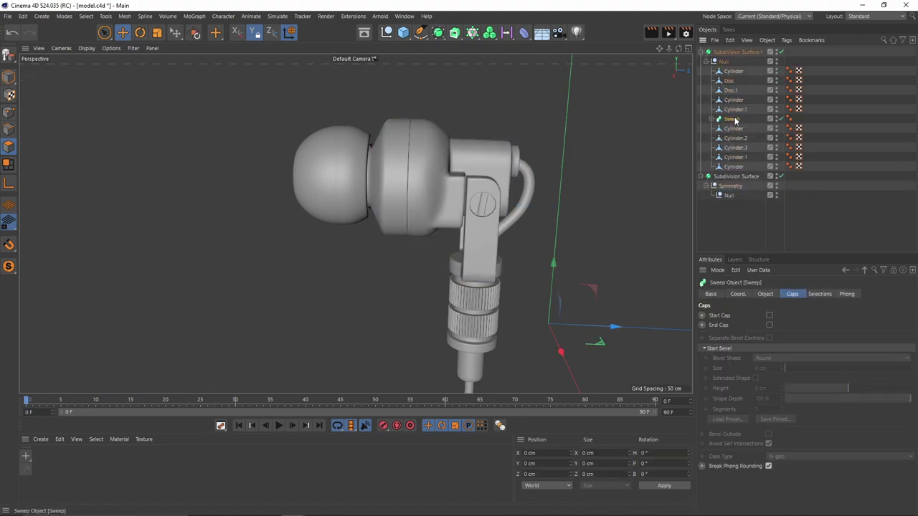
pyautogui.press('c')
pyautogui.click(729, 179)
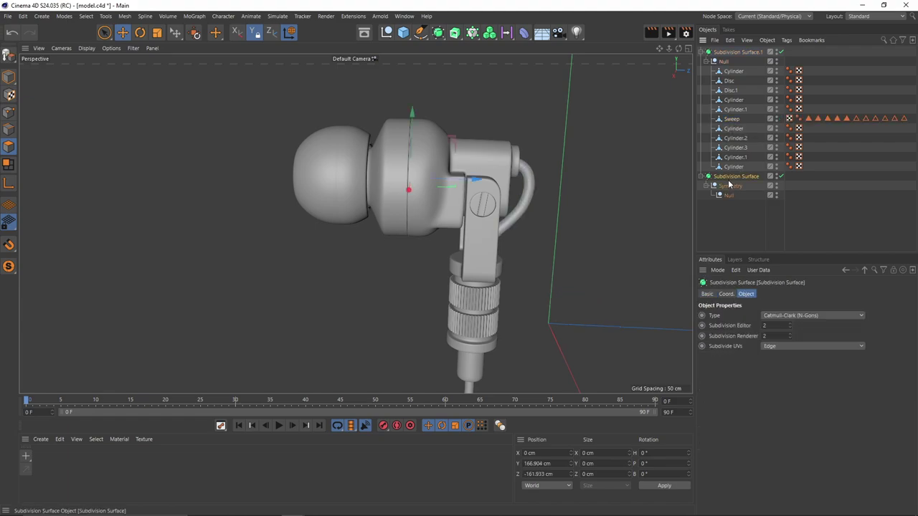
pyautogui.press('Delete')
pyautogui.scroll(-5, 552, 152)
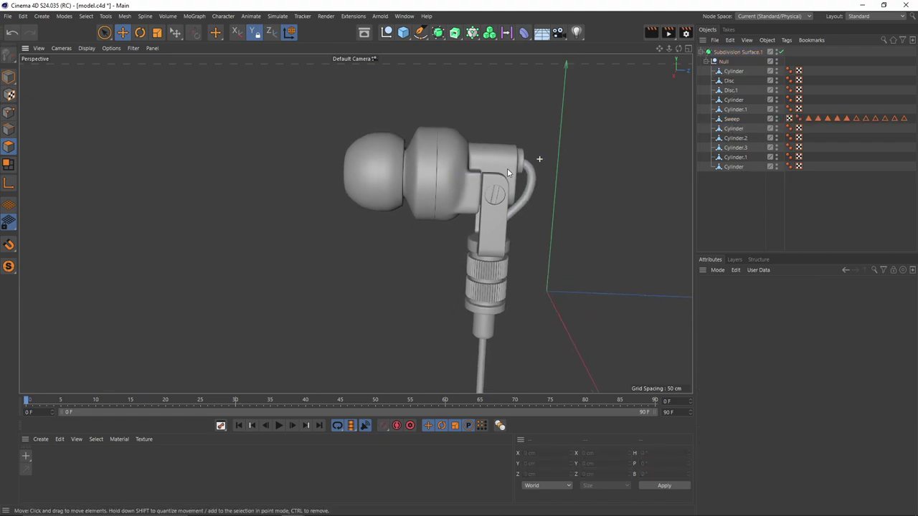
# Step: Add a cube at the world origin and set its X, Y and Z sizes to 3 cm
pyautogui.click(403, 32)
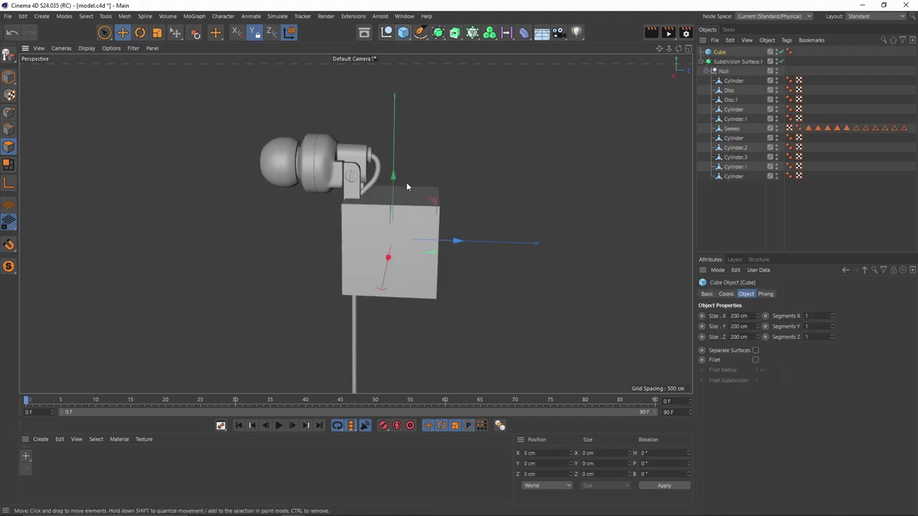
pyautogui.click(738, 315)
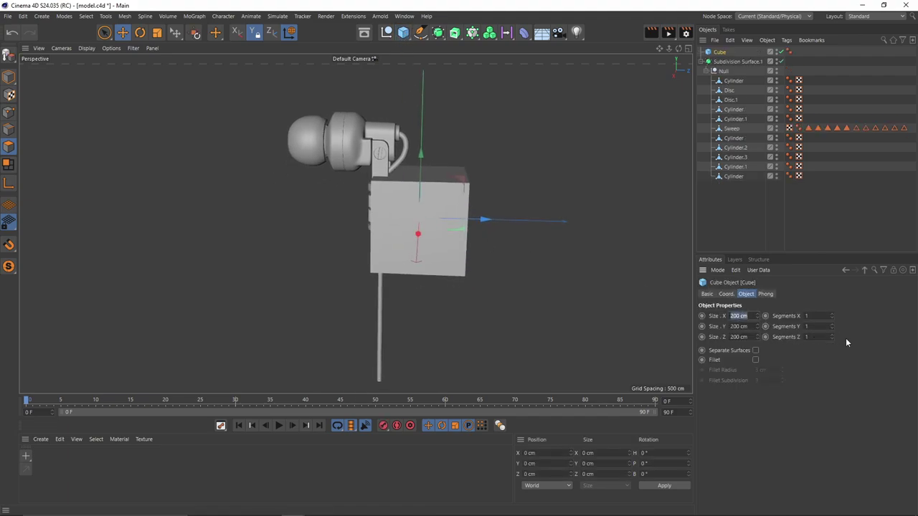
pyautogui.write('1')
pyautogui.press('Tab')
pyautogui.write('3')
pyautogui.press('Tab')
pyautogui.write('3')
pyautogui.scroll(6, 426, 229)
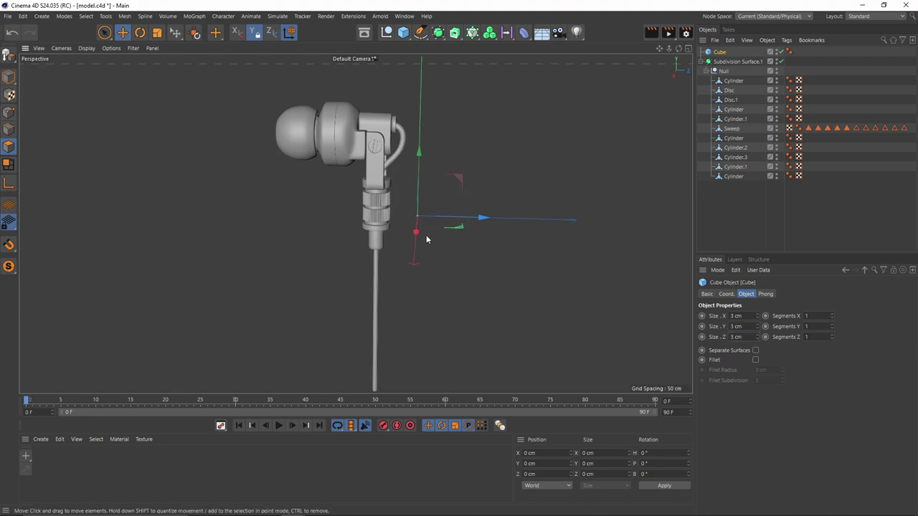
# Step: Scale the earphone's Null uniformly down to roughly the size of the 3 cm cube and move it to about Y -1.6 cm
pyautogui.click(723, 71)
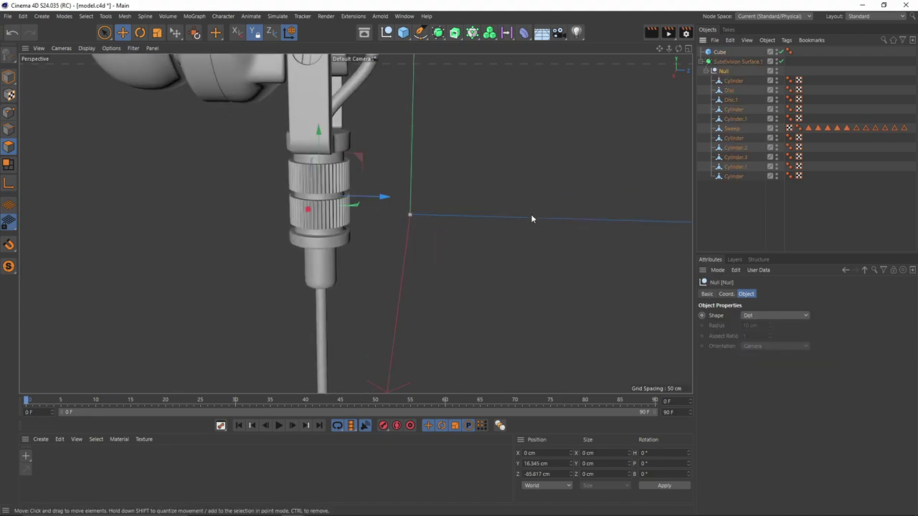
pyautogui.press('t')
pyautogui.moveTo(532, 232); pyautogui.dragTo(215, 233)
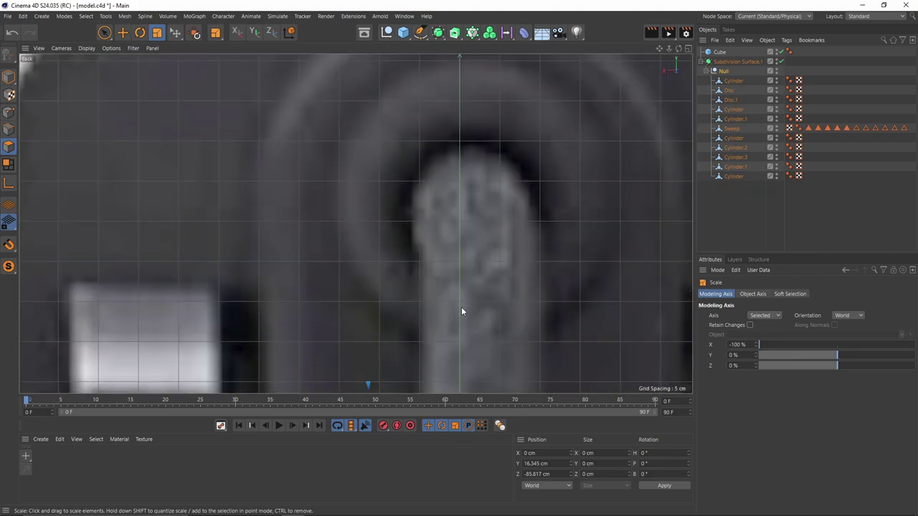
pyautogui.scroll(-8, 461, 307)
pyautogui.hotkey('ctrl', 'z')
pyautogui.scroll(10, 445, 243)
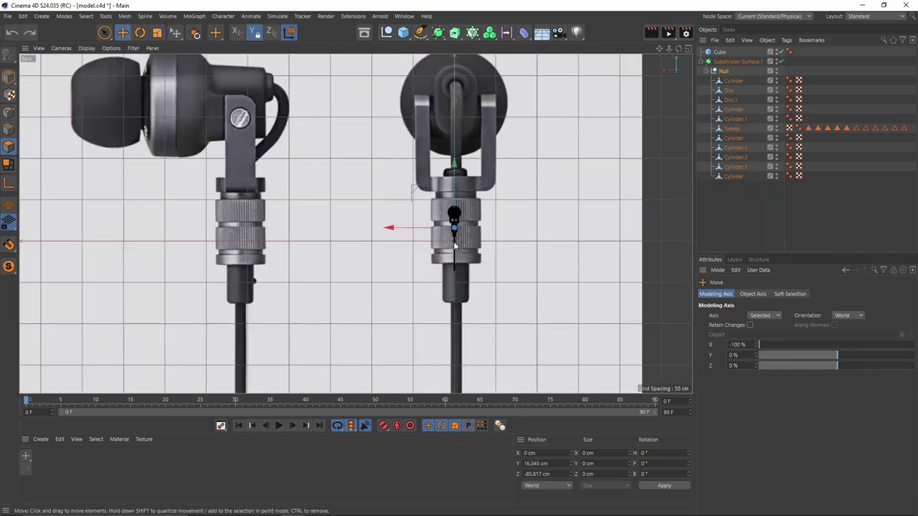
pyautogui.press('t')
pyautogui.moveTo(548, 252); pyautogui.dragTo(387, 240)
pyautogui.press('e')
pyautogui.moveTo(427, 81); pyautogui.dragTo(430, 195)
pyautogui.scroll(4, 428, 226)
pyautogui.press('t')
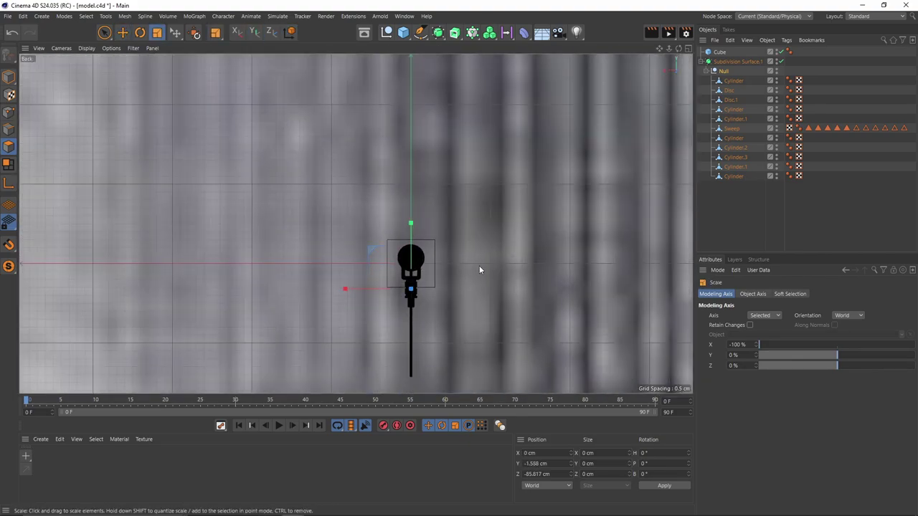
# Step: Examine the scaled-down earphone from several angles in the perspective view
pyautogui.middleClick(463, 238)
pyautogui.middleClick(309, 196)
pyautogui.scroll(-5, 351, 193)
pyautogui.scroll(-2, 351, 191)
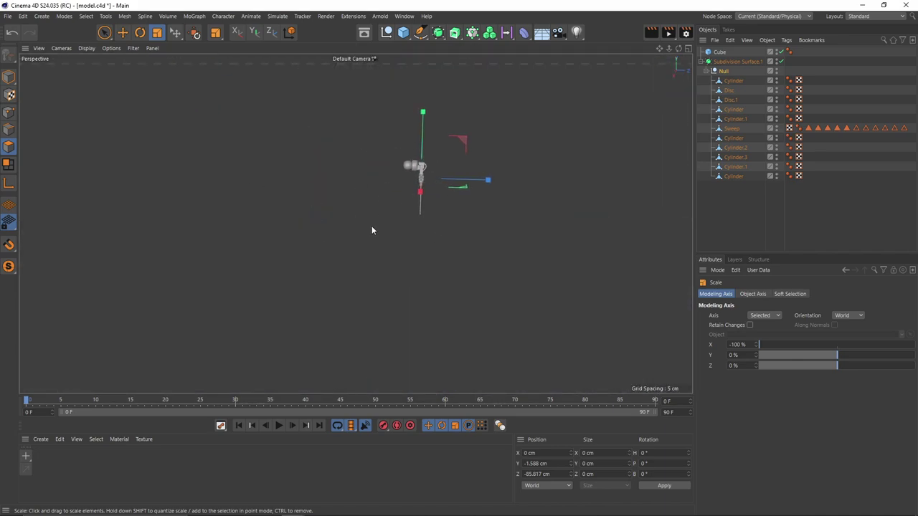
pyautogui.press('e')
pyautogui.keyDown('alt'); pyautogui.moveTo(354, 222); pyautogui.dragTo(502, 129); pyautogui.keyUp('alt')
pyautogui.press('s')
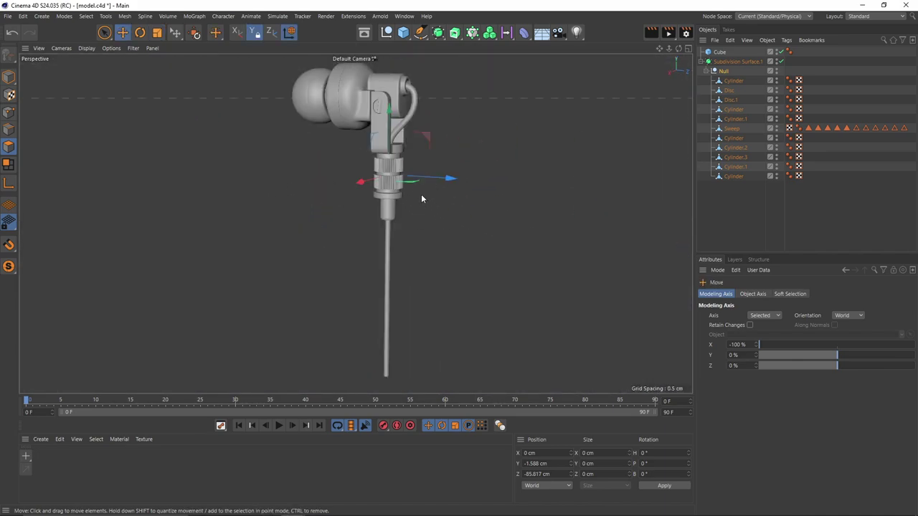
pyautogui.keyDown('alt'); pyautogui.moveTo(421, 194); pyautogui.dragTo(449, 164); pyautogui.keyUp('alt')
pyautogui.scroll(-3, 450, 163)
pyautogui.keyDown('alt'); pyautogui.moveTo(419, 174); pyautogui.dragTo(368, 236, button='middle'); pyautogui.keyUp('alt')
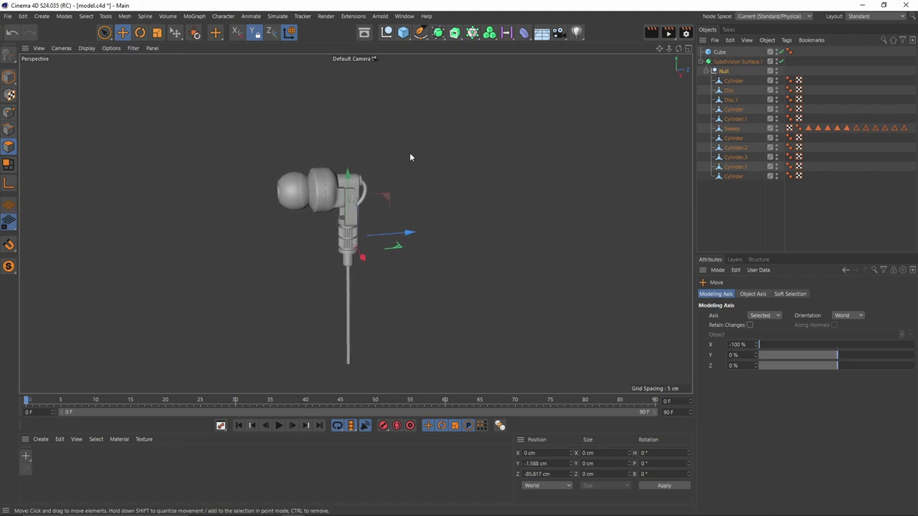
pyautogui.keyDown('alt'); pyautogui.moveTo(410, 156); pyautogui.dragTo(397, 251); pyautogui.keyUp('alt')
pyautogui.keyDown('alt'); pyautogui.moveTo(397, 251); pyautogui.dragTo(420, 225, button='middle'); pyautogui.keyUp('alt')
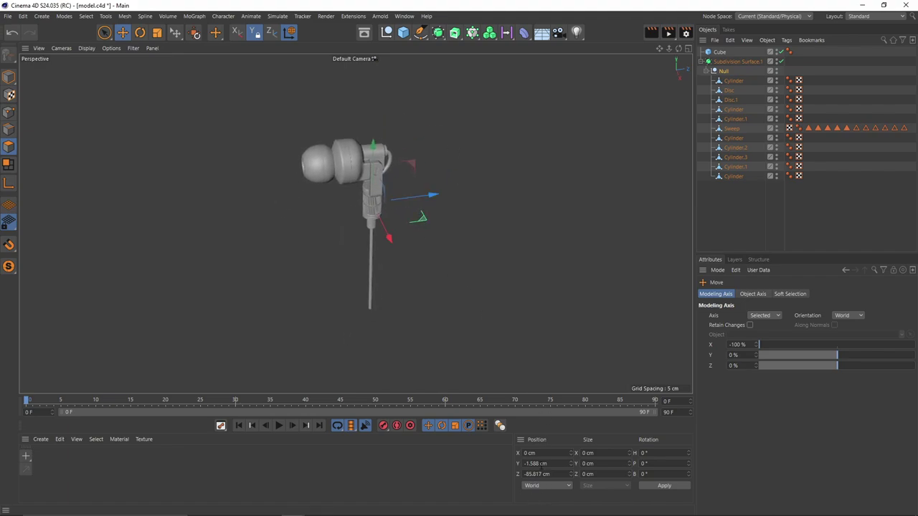
# Step: Move the whole Null to the world origin in Model mode by setting its Y and Z positions to 0 cm
pyautogui.write('0')
pyautogui.click(546, 474)
pyautogui.click(543, 474)
pyautogui.click(10, 77)
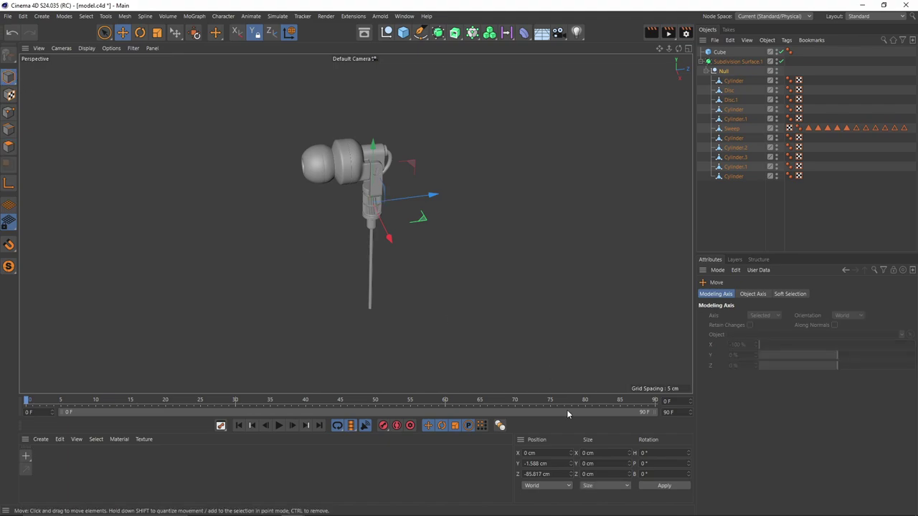
pyautogui.doubleClick(545, 464)
pyautogui.write('0')
pyautogui.click(542, 474)
pyautogui.click(657, 488)
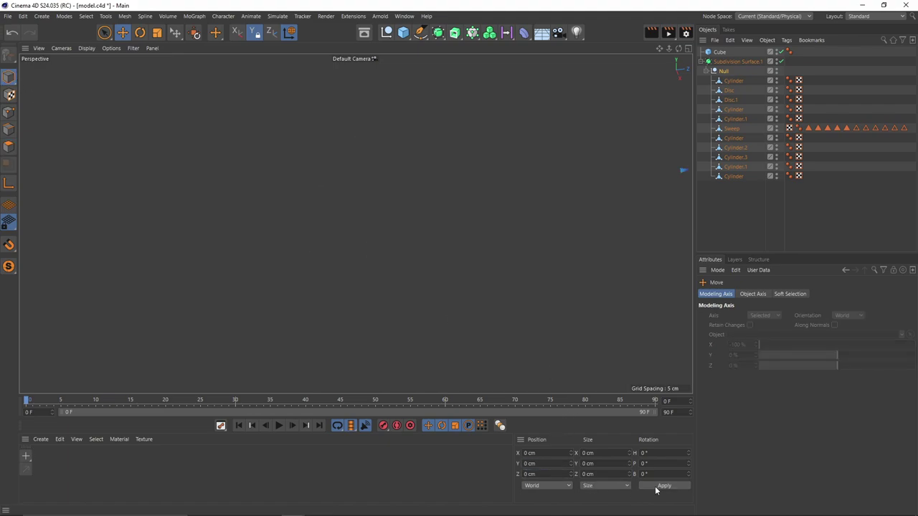
# Step: Compare the centred earphone with the 3 cm reference cube and delete the cube
pyautogui.scroll(2, 576, 259)
pyautogui.keyDown('alt'); pyautogui.moveTo(515, 208); pyautogui.dragTo(490, 242, button='middle'); pyautogui.keyUp('alt')
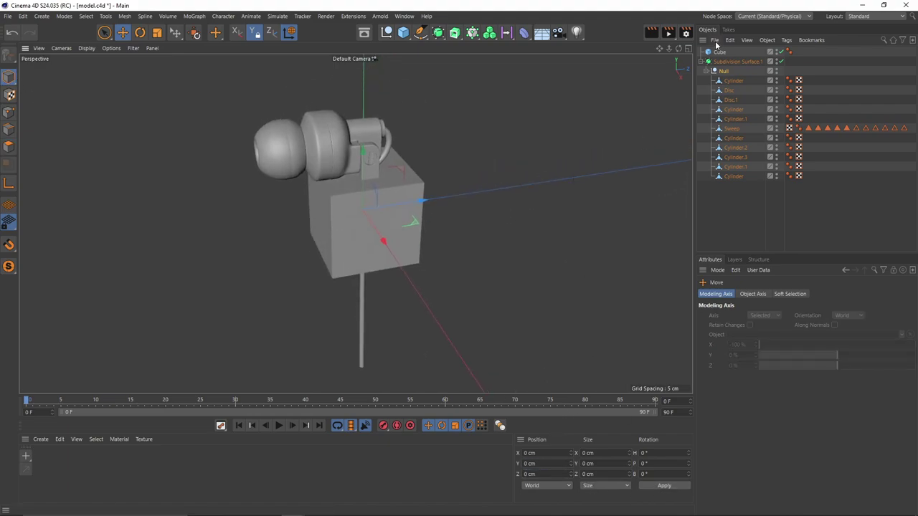
pyautogui.click(720, 53)
pyautogui.press('Delete')
pyautogui.keyDown('alt'); pyautogui.moveTo(358, 127); pyautogui.dragTo(382, 171, button='middle'); pyautogui.keyUp('alt')
pyautogui.keyDown('alt'); pyautogui.moveTo(382, 174); pyautogui.dragTo(377, 147); pyautogui.keyUp('alt')
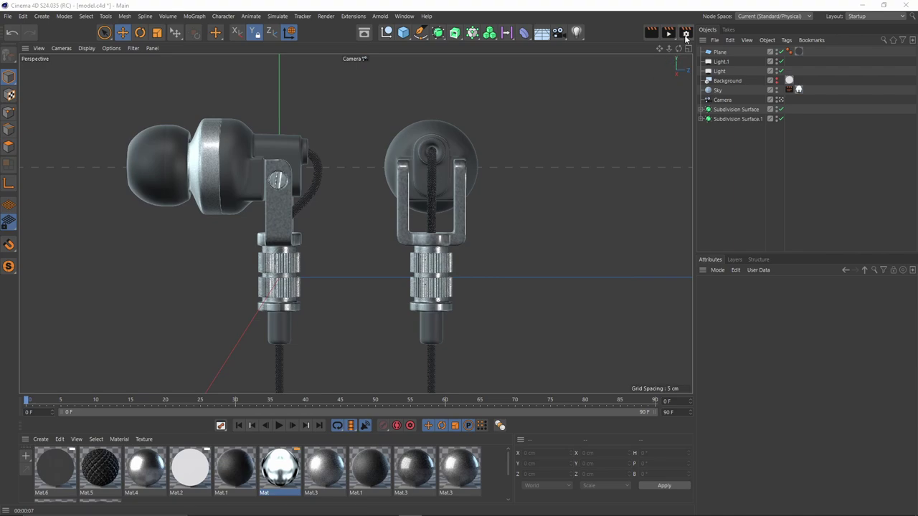
# Step: Review the render settings for the Physical renderer, Global Illumination and Ambient Occlusion
pyautogui.click(685, 32)
pyautogui.moveTo(571, 29); pyautogui.dragTo(438, 53)
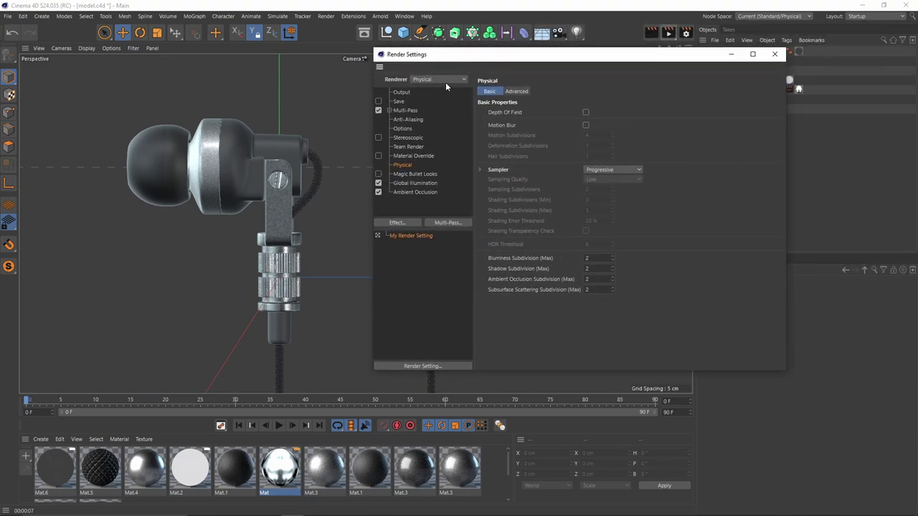
pyautogui.click(444, 79)
pyautogui.click(442, 100)
pyautogui.click(414, 183)
pyautogui.click(407, 192)
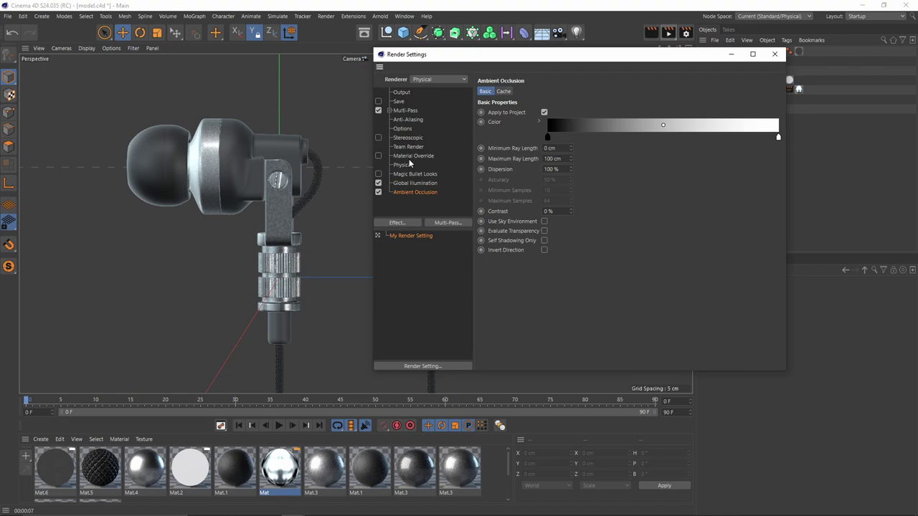
pyautogui.click(404, 165)
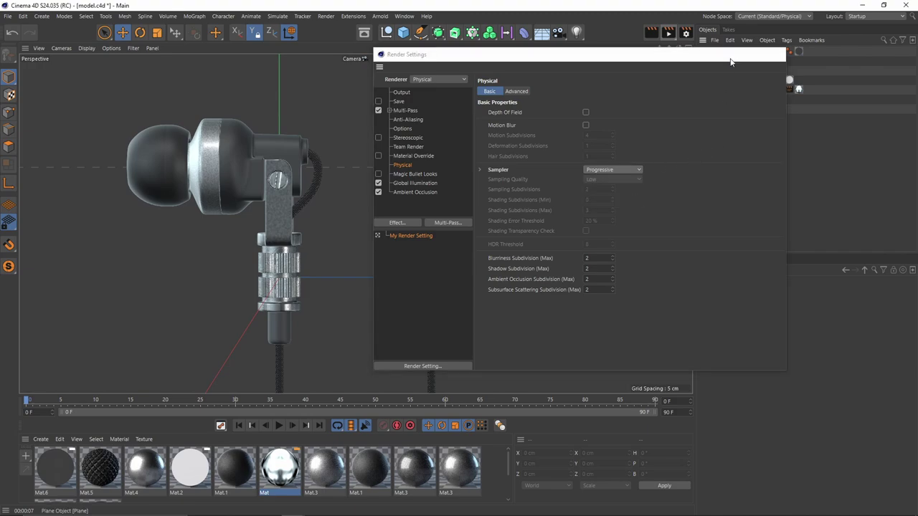
pyautogui.click(775, 54)
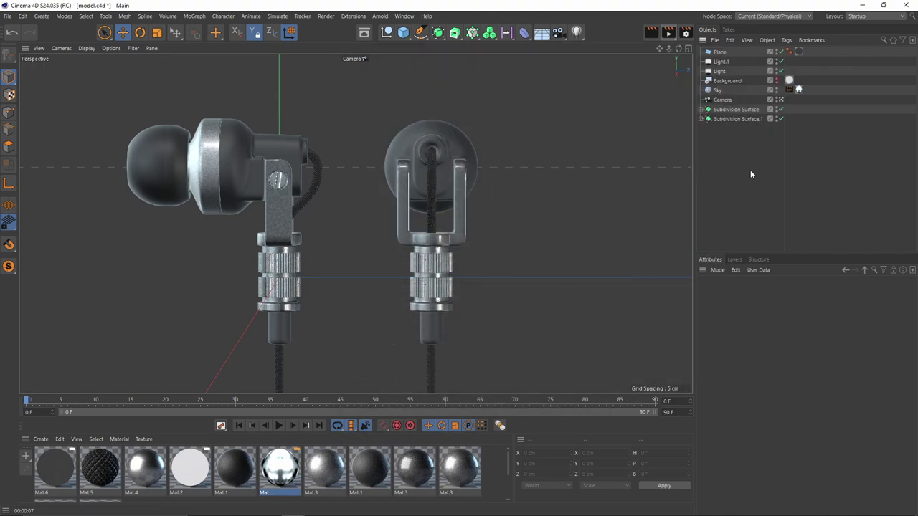
# Step: Check the Camera's focal length in its object properties
pyautogui.click(723, 100)
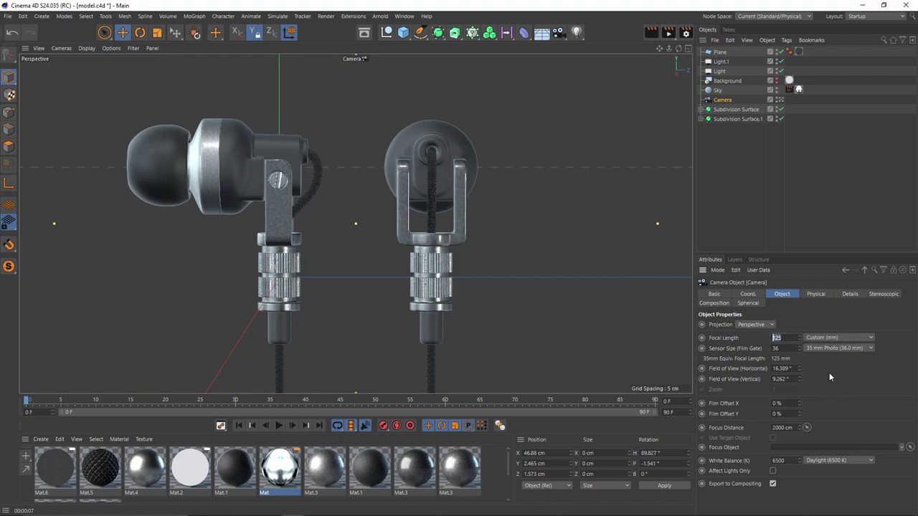
pyautogui.click(773, 199)
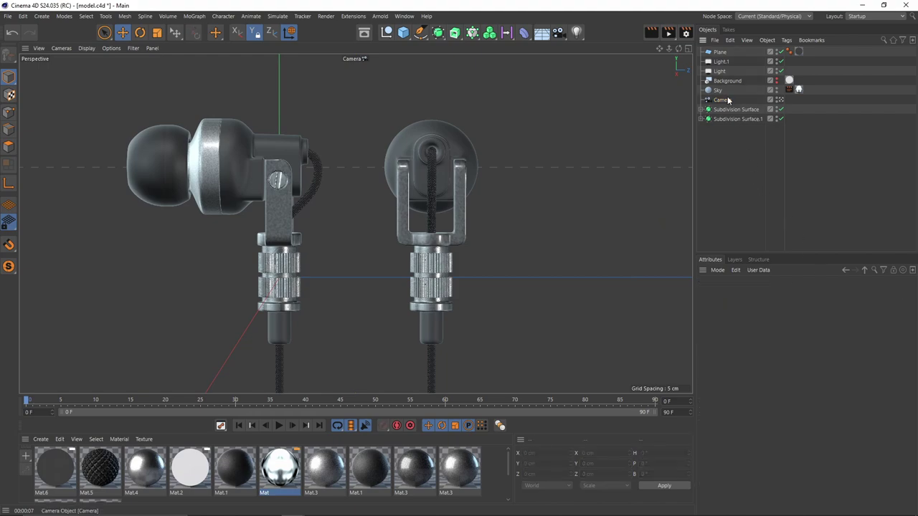
# Step: Inspect the Layer shader in the Sky material's Luminance channel, including the colour of its Multiply layer
pyautogui.click(716, 91)
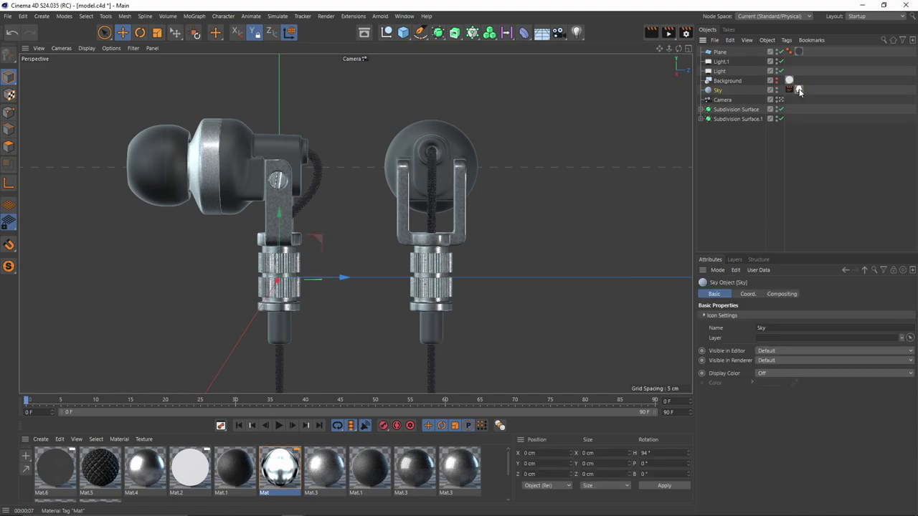
pyautogui.click(799, 90)
pyautogui.doubleClick(799, 89)
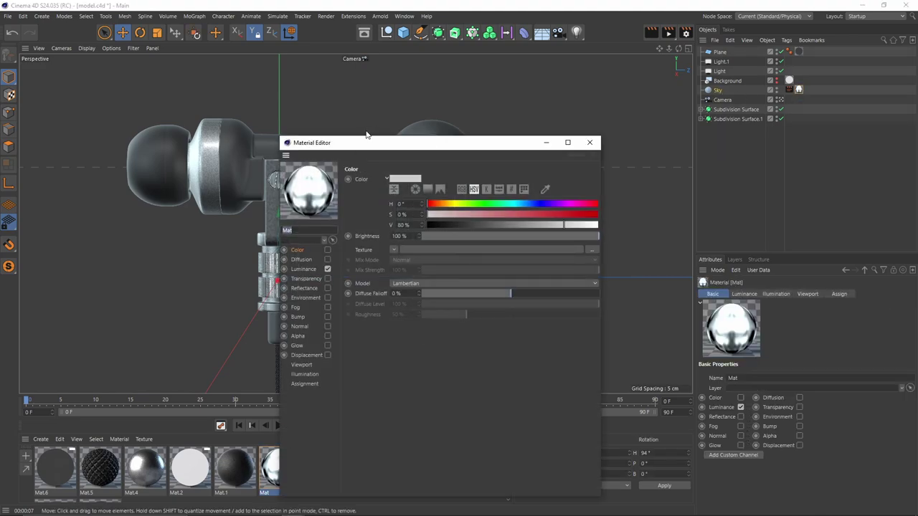
pyautogui.moveTo(365, 135); pyautogui.dragTo(586, 82)
pyautogui.click(522, 217)
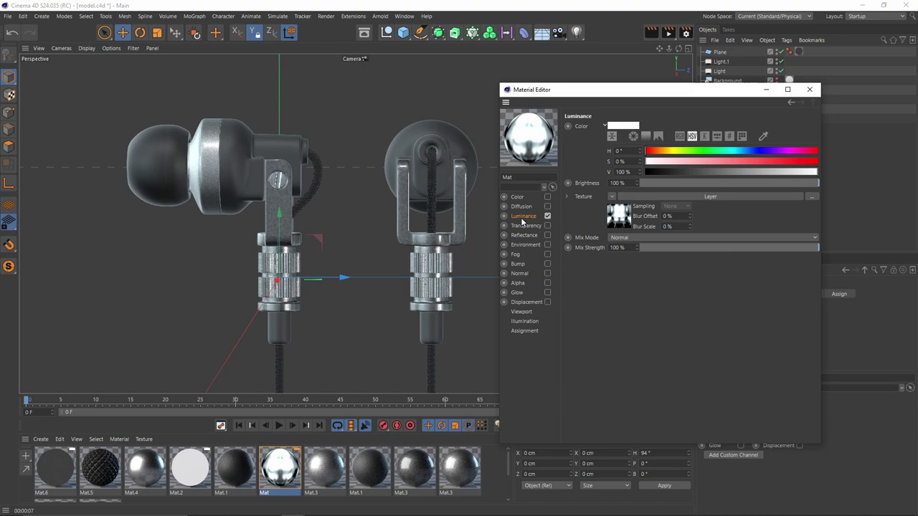
pyautogui.click(621, 217)
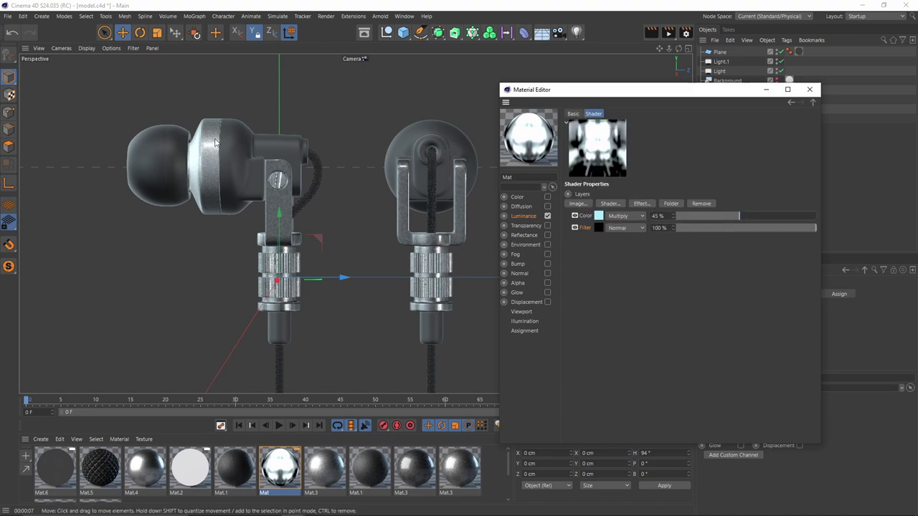
pyautogui.click(599, 217)
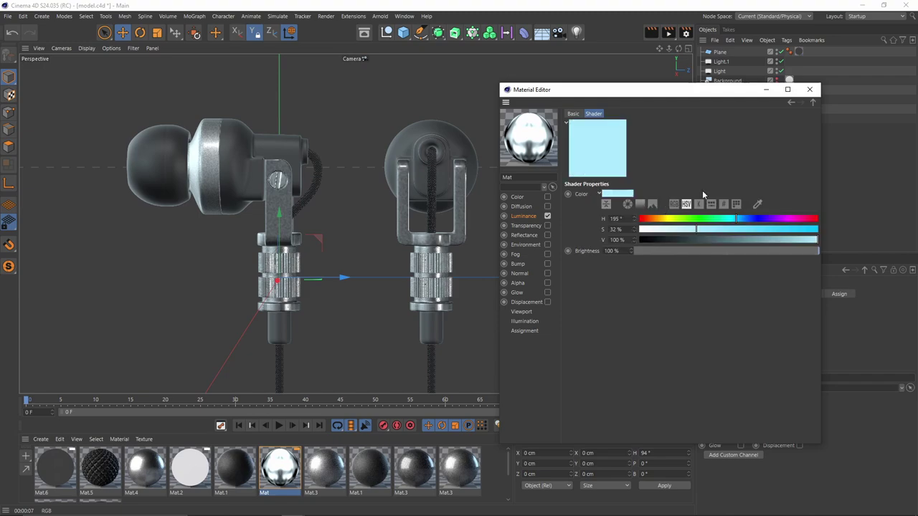
pyautogui.click(814, 104)
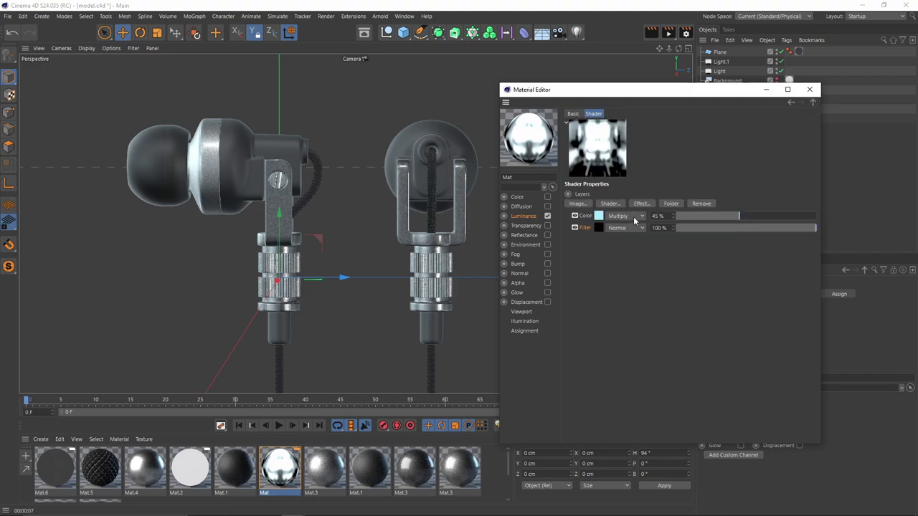
pyautogui.click(810, 90)
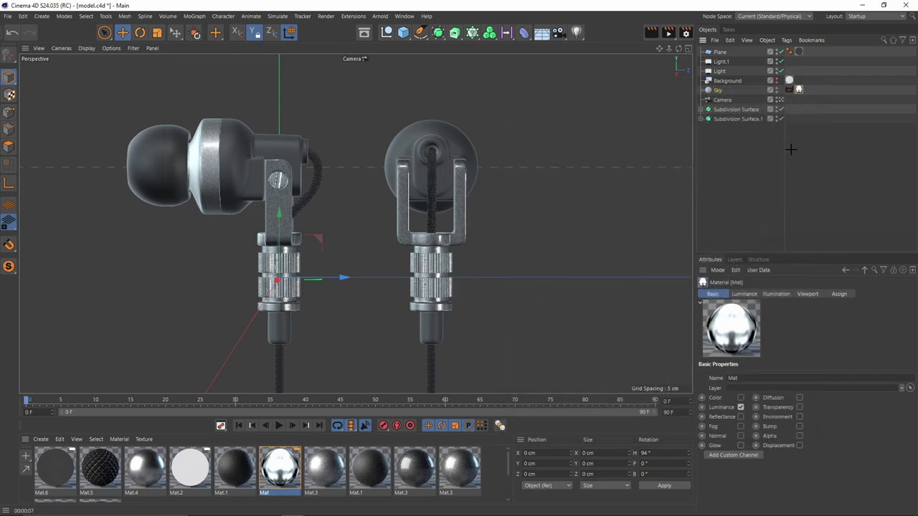
# Step: Render a short preview of the camera view
pyautogui.click(651, 32)
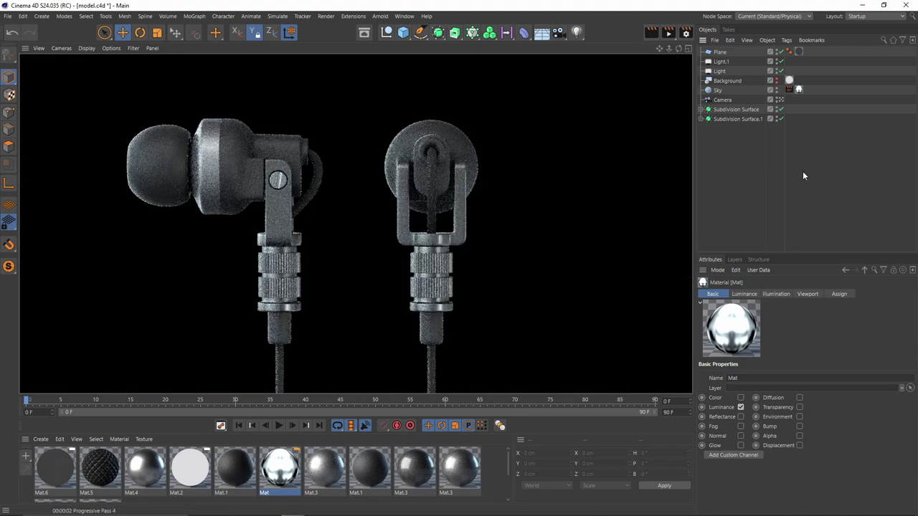
pyautogui.click(494, 127)
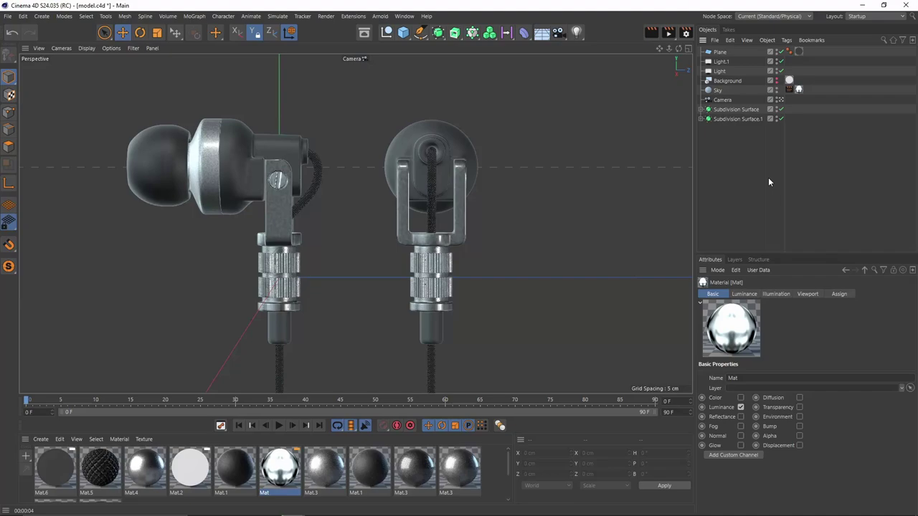
# Step: Make the Background object visible and open its Mat.2 material's Luminance settings
pyautogui.click(729, 82)
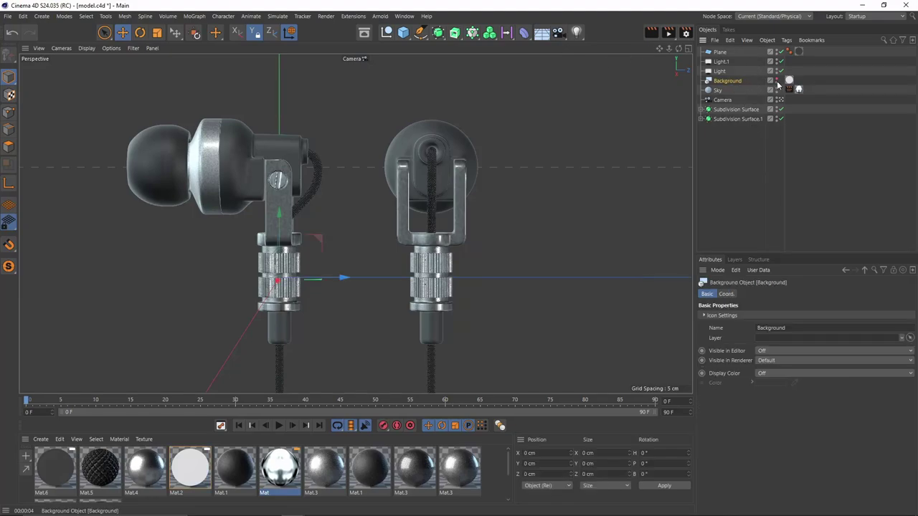
pyautogui.click(776, 79)
pyautogui.doubleClick(789, 80)
pyautogui.doubleClick(192, 471)
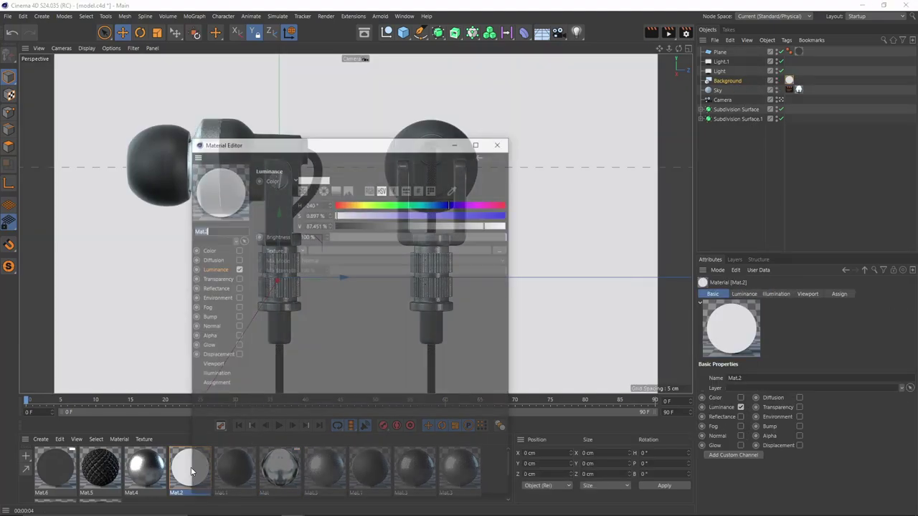
pyautogui.moveTo(301, 146); pyautogui.dragTo(531, 75)
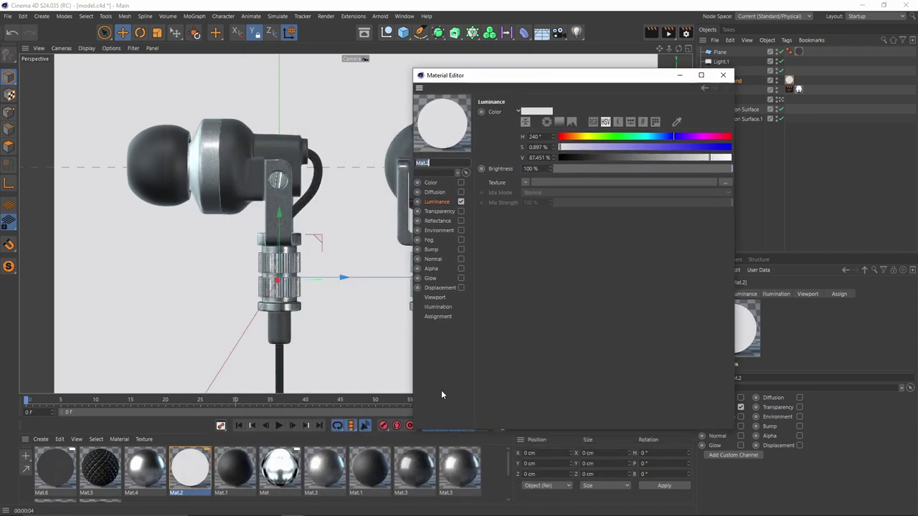
# Step: Switch to Photos to compare Mat.2's luminance colour with the reference image's background, and close the material's settings
pyautogui.hotkey('alt', 'Tab')
pyautogui.moveTo(293, 133); pyautogui.dragTo(398, 129)
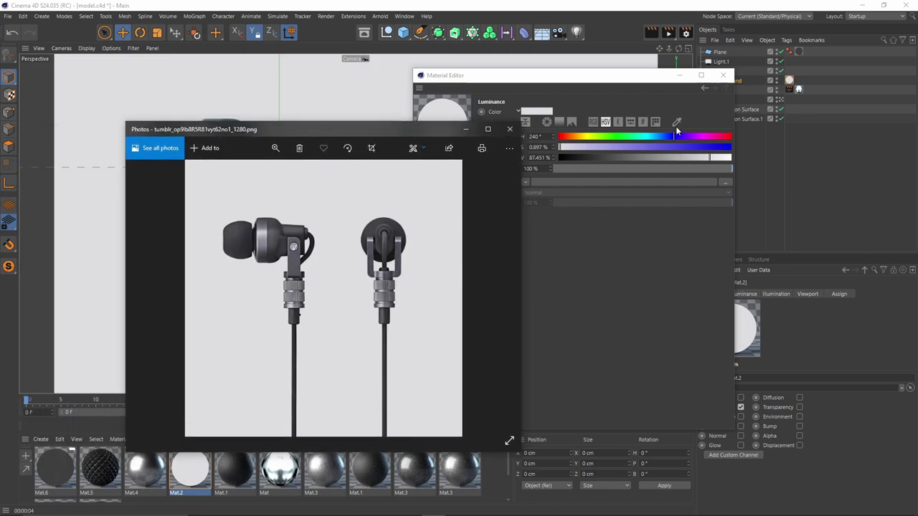
pyautogui.click(465, 130)
pyautogui.click(723, 75)
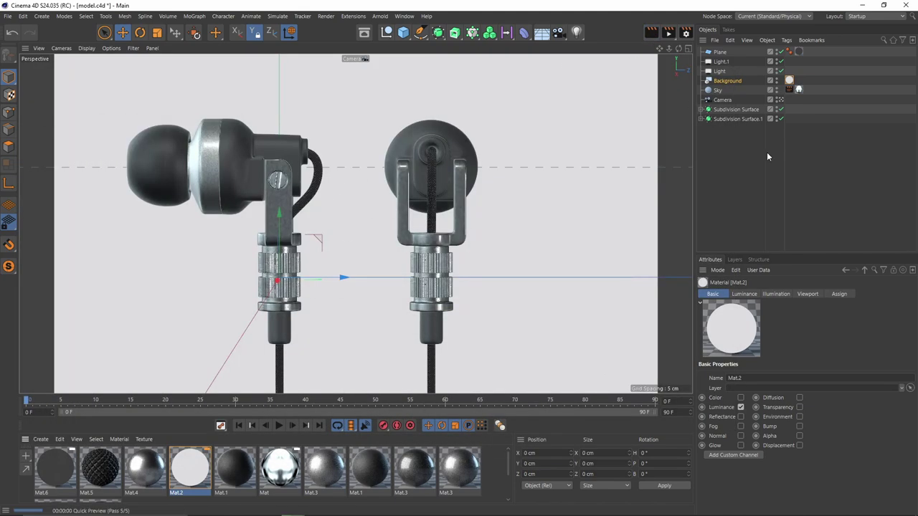
# Step: Inspect the Color and Reflectance channels of the dark Mat.1 material beside Mat.2, and close its settings
pyautogui.click(766, 152)
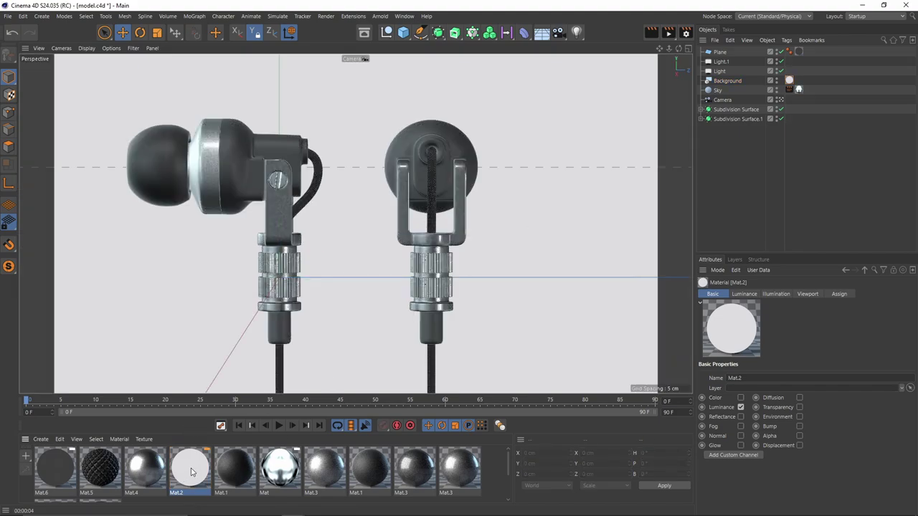
pyautogui.click(234, 467)
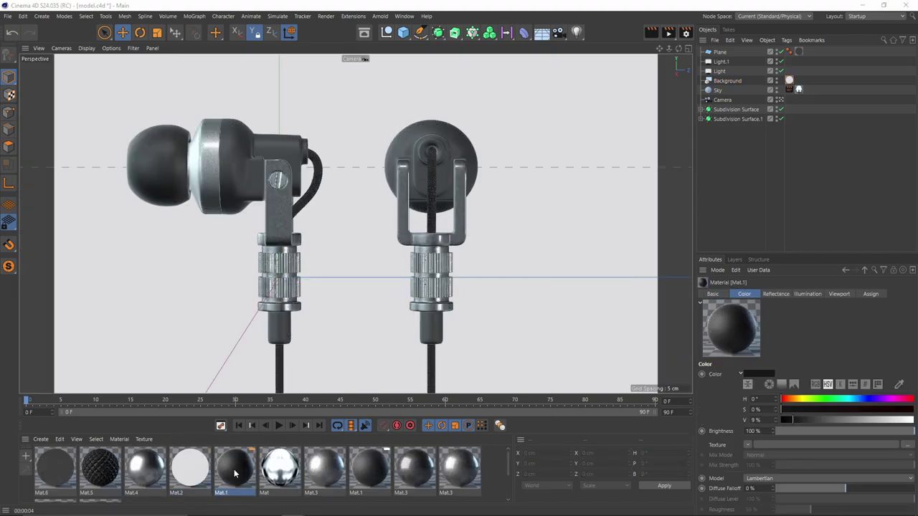
pyautogui.doubleClick(234, 469)
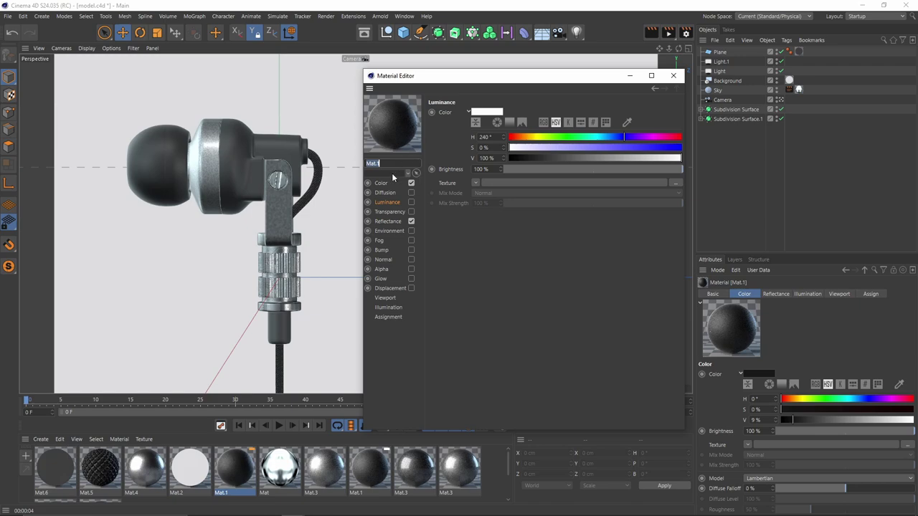
pyautogui.click(395, 184)
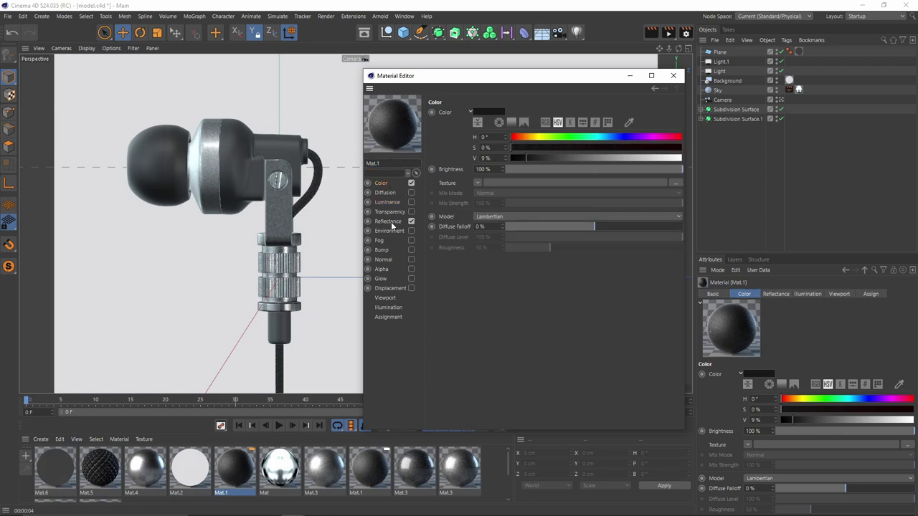
pyautogui.click(388, 222)
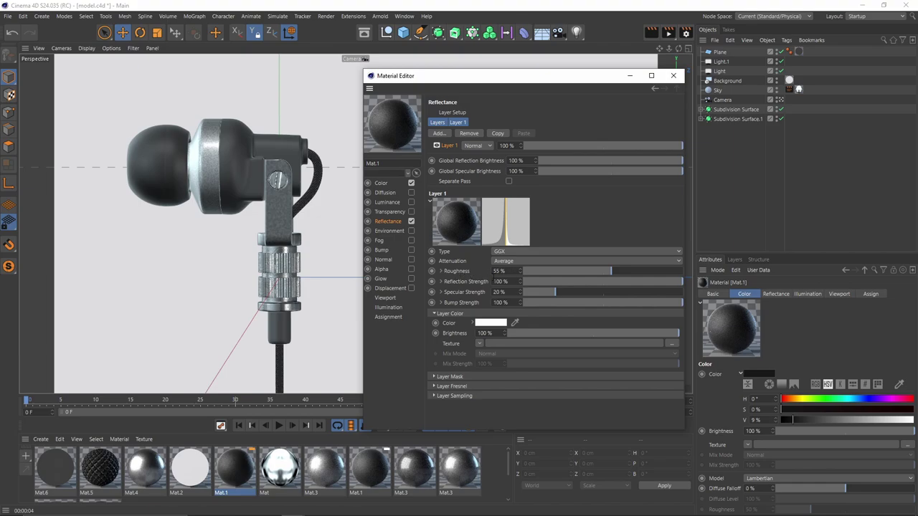
pyautogui.click(673, 75)
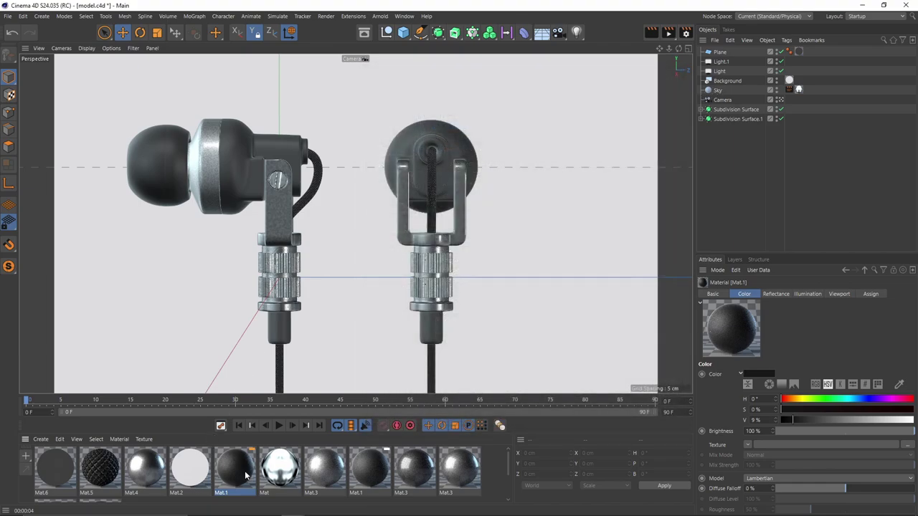
# Step: Examine Mat.3's Reflectance layers by switching Layer 2 off and on, inspect Layer 2's settings, and close the material
pyautogui.doubleClick(327, 469)
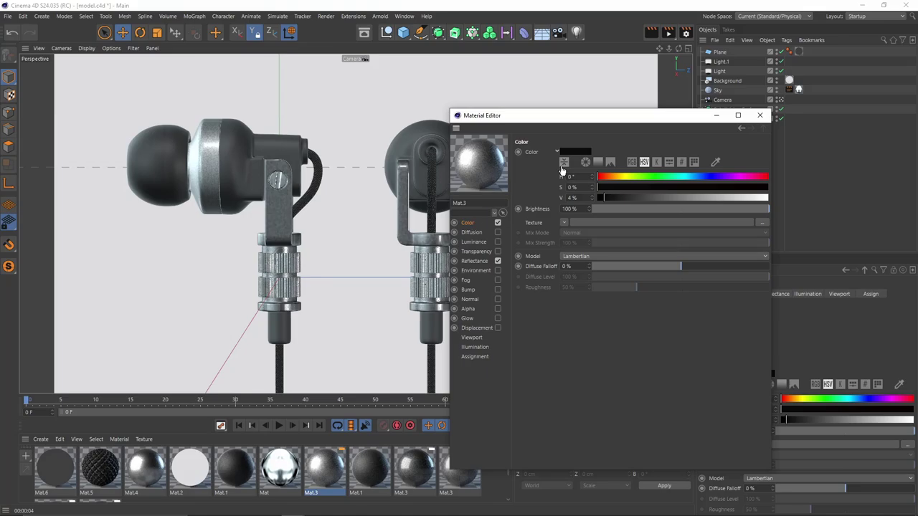
pyautogui.click(475, 262)
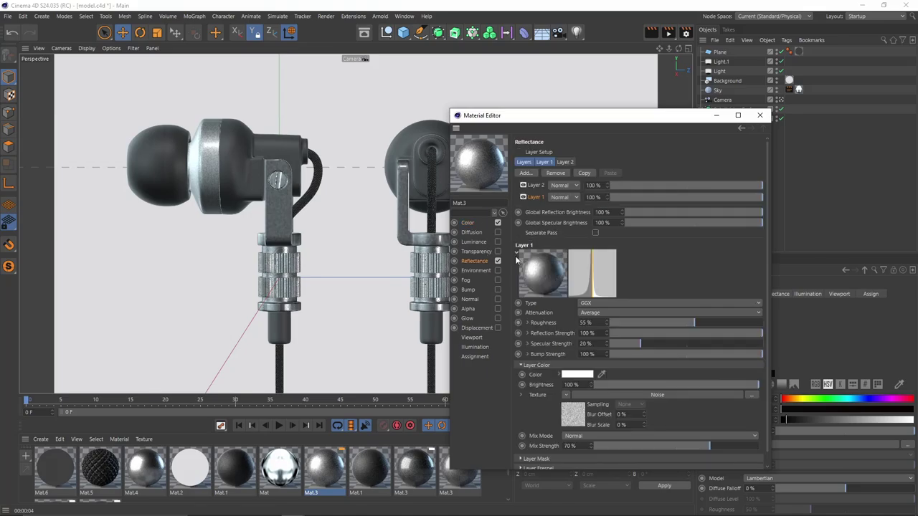
pyautogui.click(523, 185)
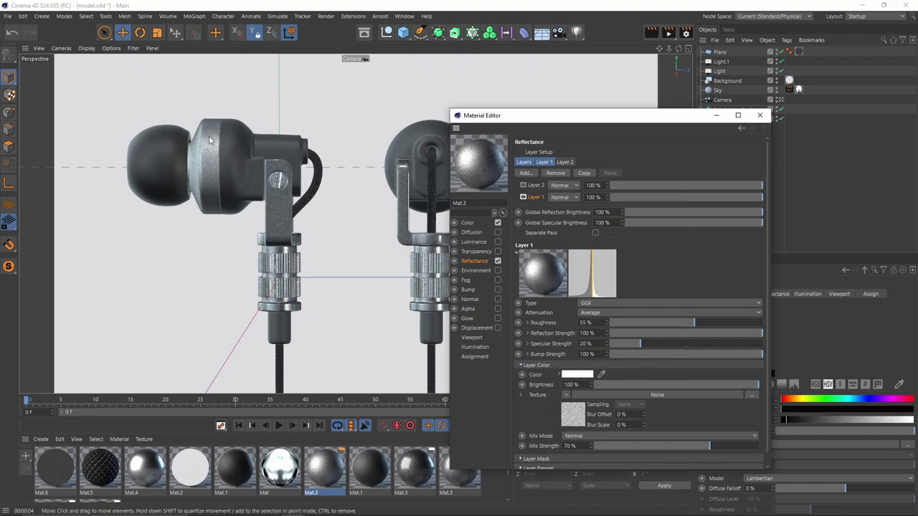
pyautogui.click(526, 186)
pyautogui.click(543, 189)
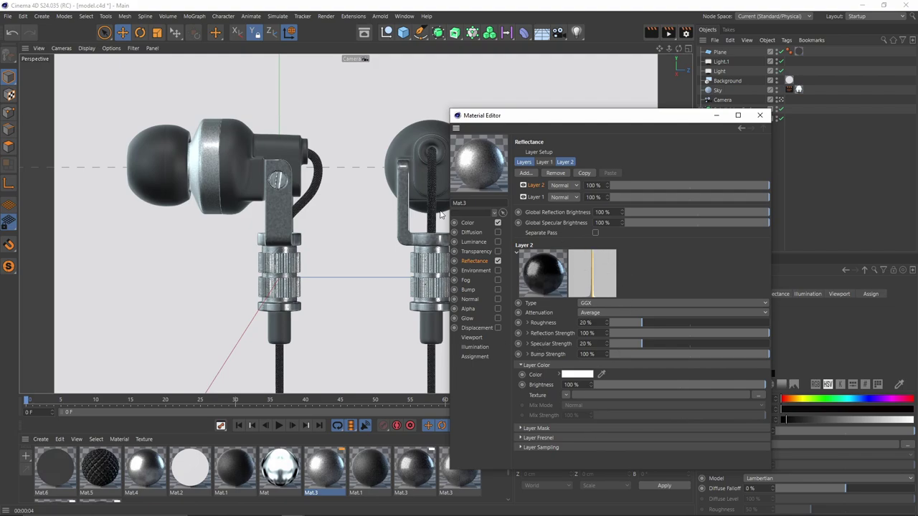
pyautogui.click(759, 116)
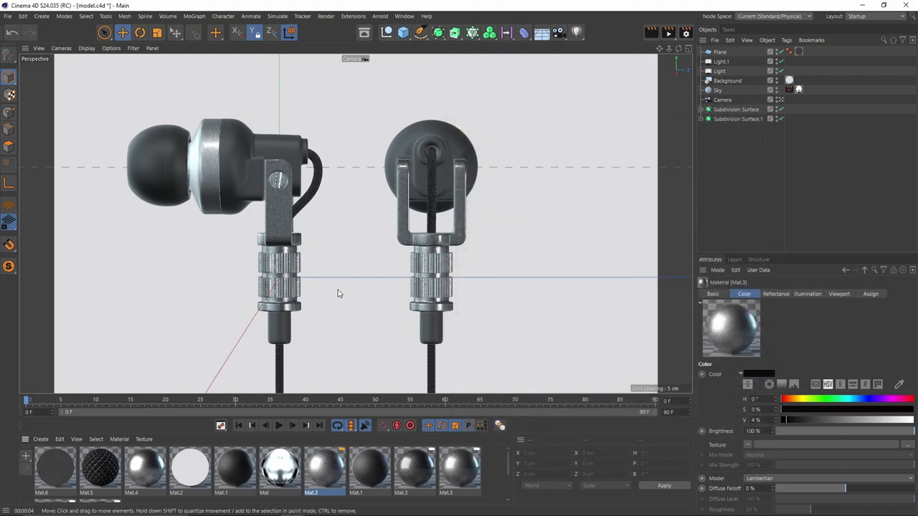
# Step: Inspect the Color, Reflectance and Bump channels of the cable's Mat.5 material
pyautogui.doubleClick(104, 470)
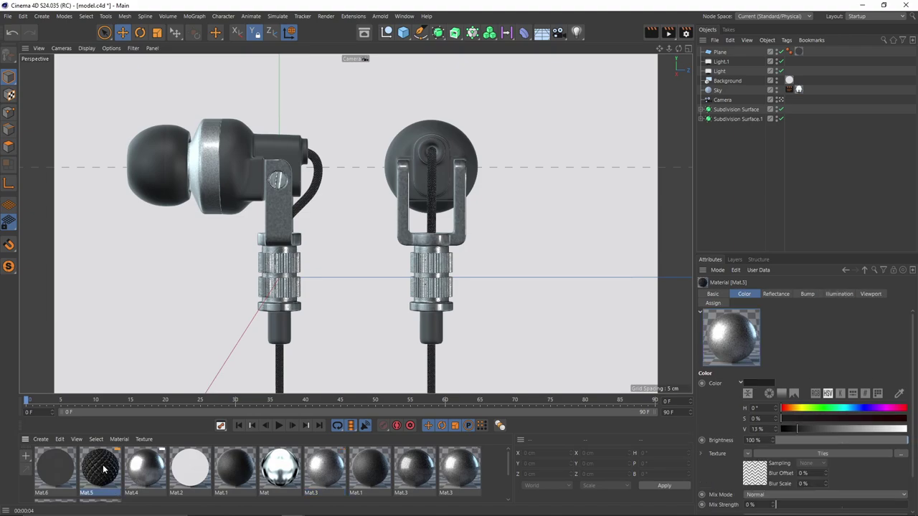
pyautogui.moveTo(263, 152); pyautogui.dragTo(622, 78)
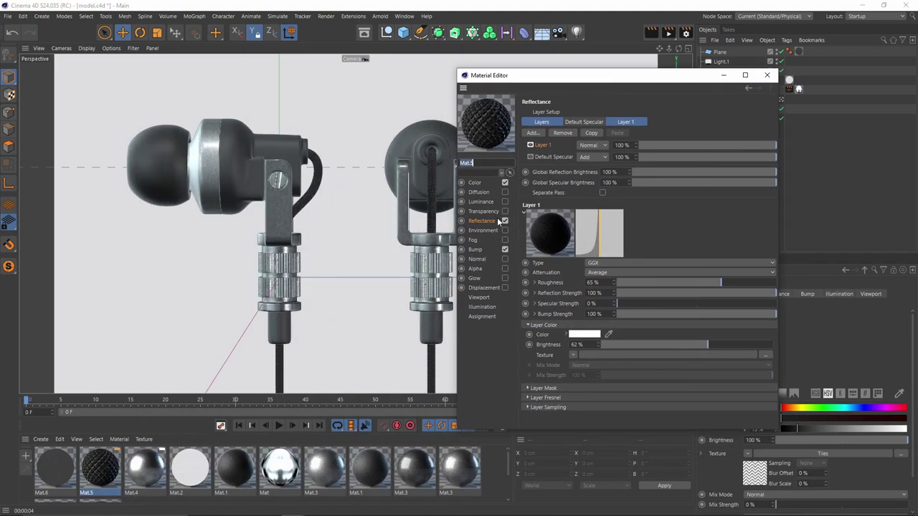
pyautogui.click(475, 183)
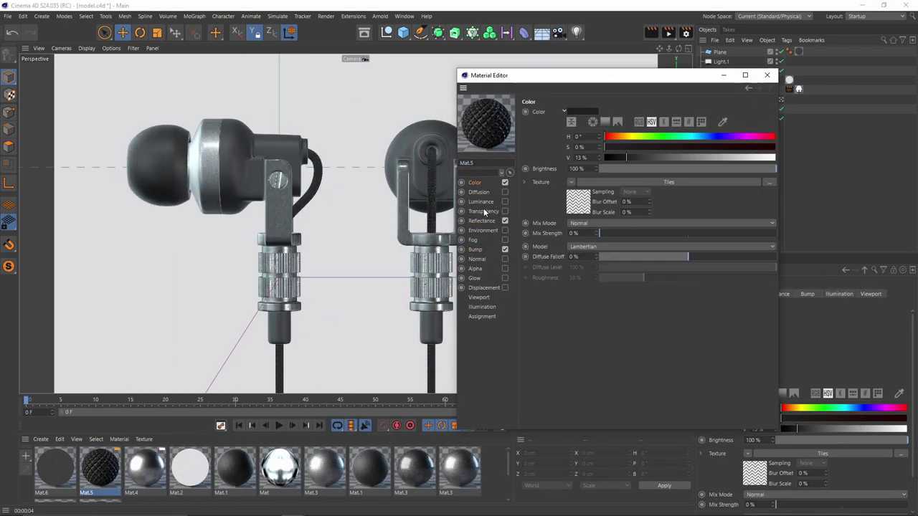
pyautogui.click(482, 222)
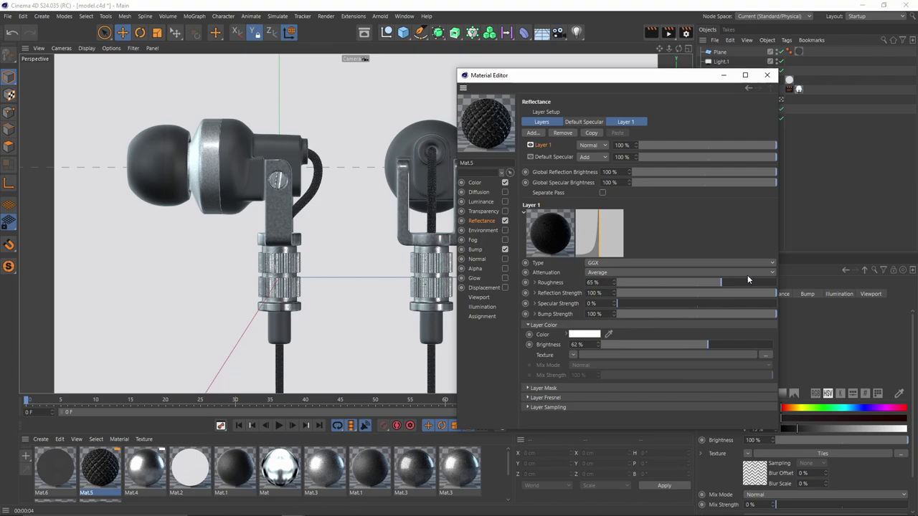
pyautogui.click(476, 249)
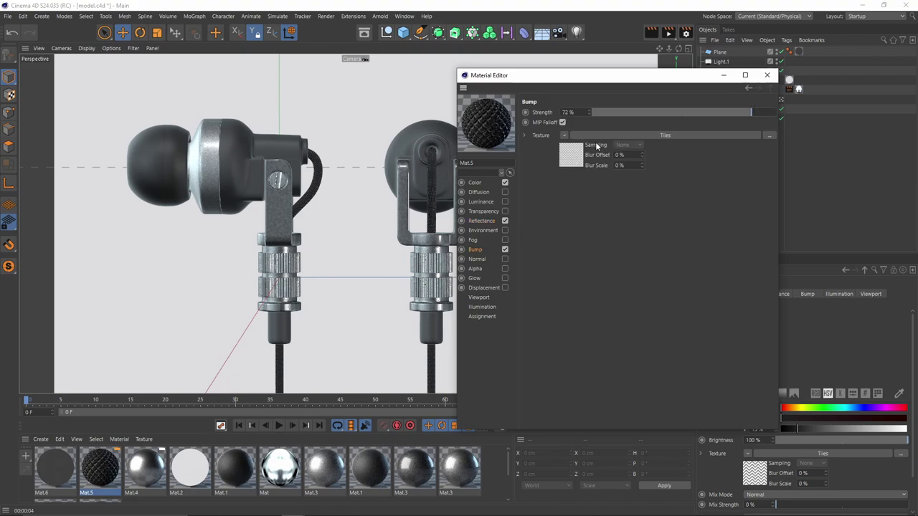
# Step: Choose the Tiles surface shader for Mat.5's Bump texture, set its pattern to Scales 2, and close the material's settings
pyautogui.click(564, 135)
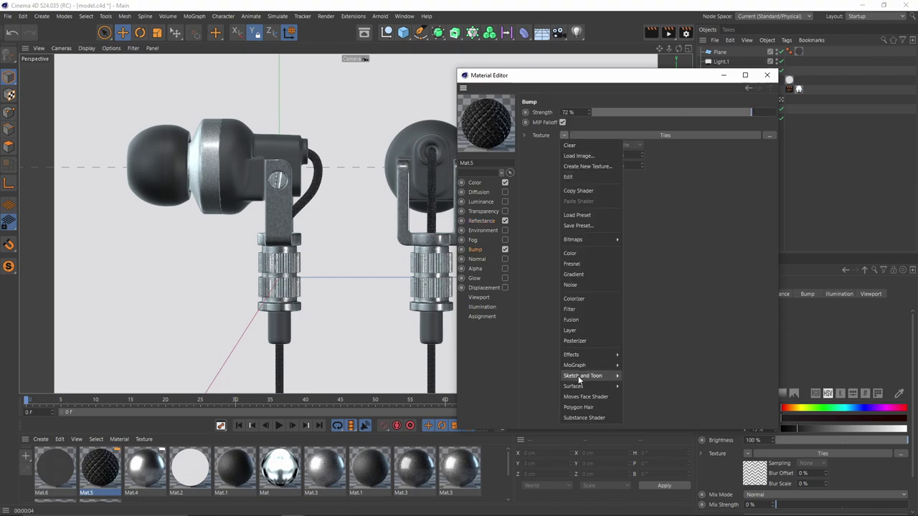
pyautogui.moveTo(592, 386)
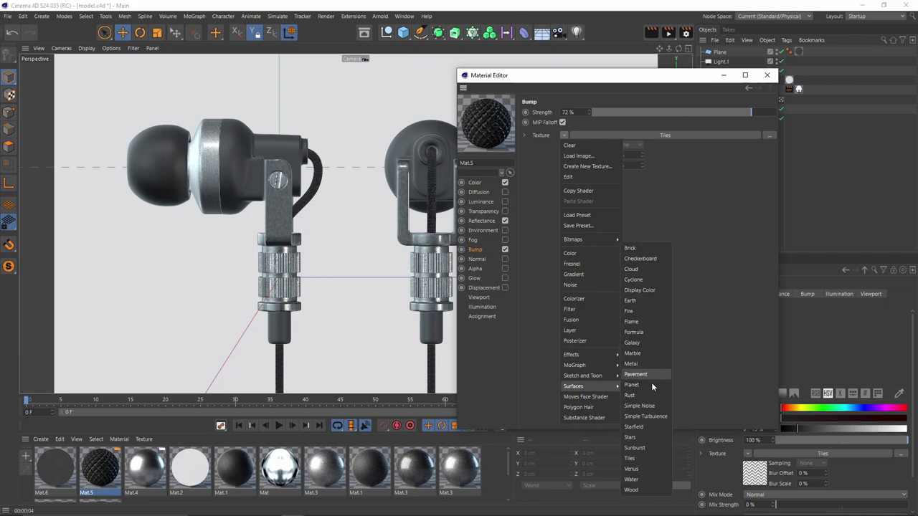
pyautogui.click(644, 457)
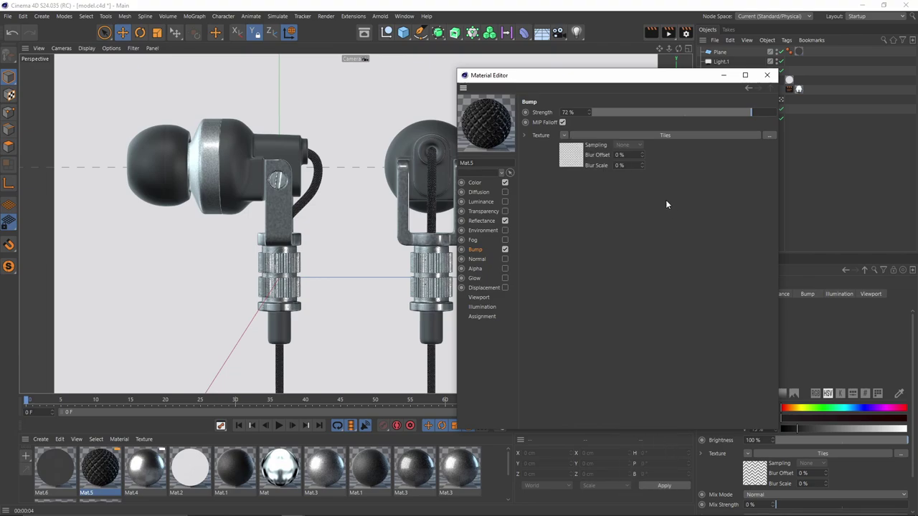
pyautogui.click(572, 153)
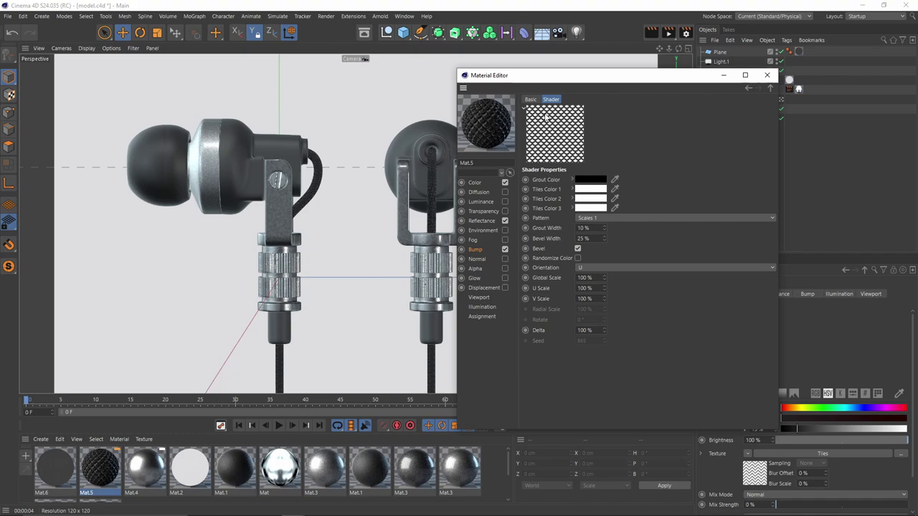
pyautogui.scroll(1, 617, 218)
pyautogui.scroll(-2, 616, 219)
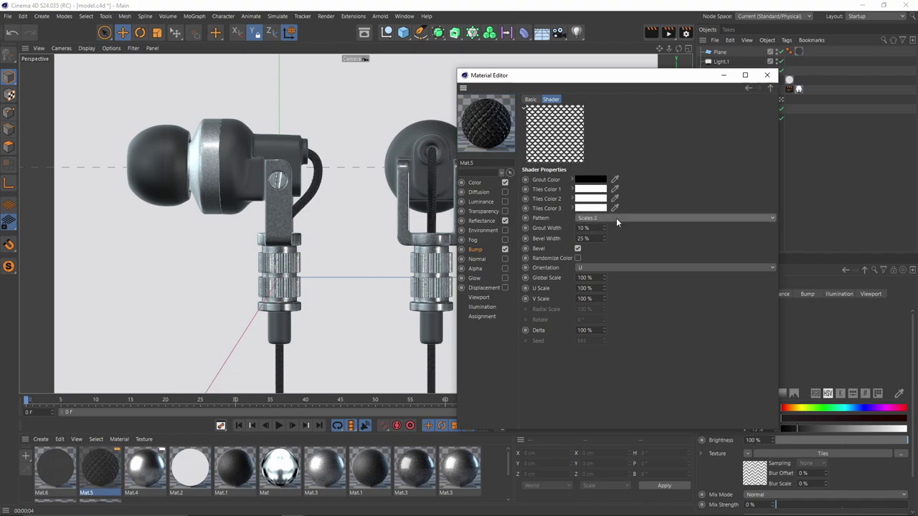
pyautogui.click(767, 75)
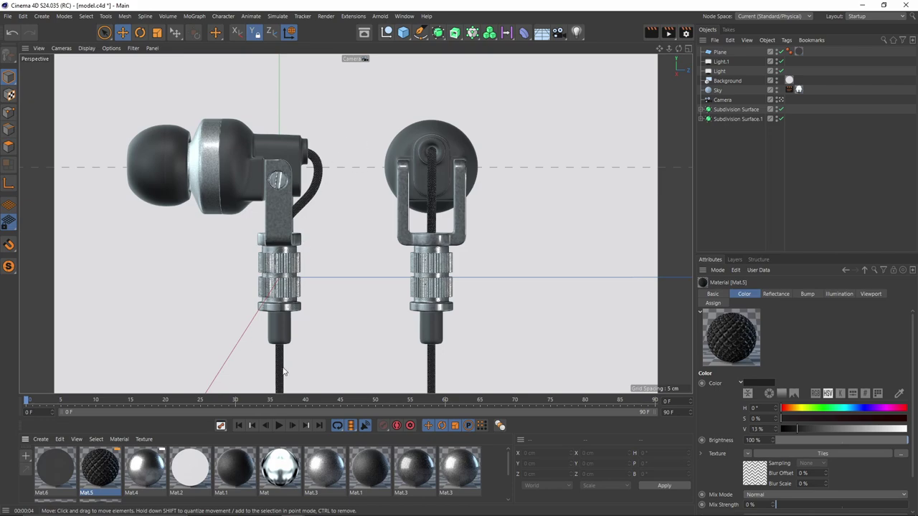
# Step: Expand Subdivision Surface.1 and its Null, and inspect the projection settings of the Disc's Mat.3 material tag
pyautogui.click(701, 119)
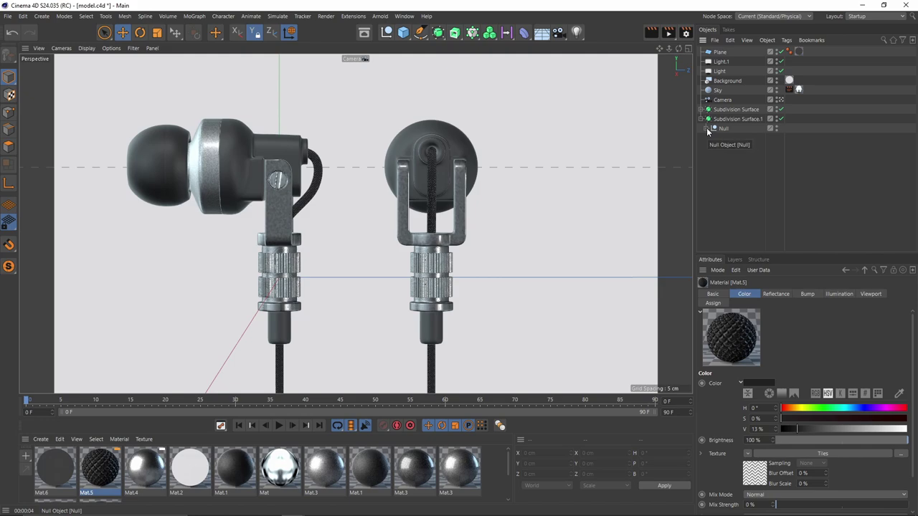
pyautogui.click(706, 129)
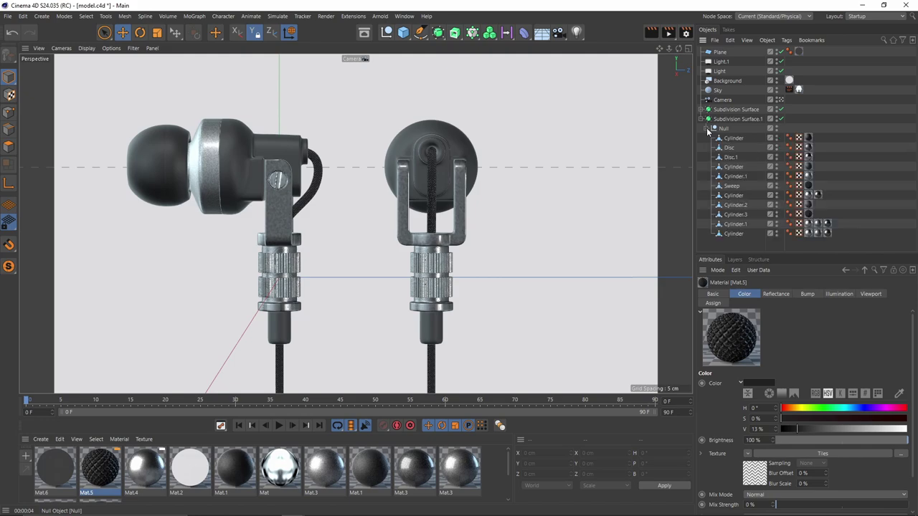
pyautogui.click(809, 146)
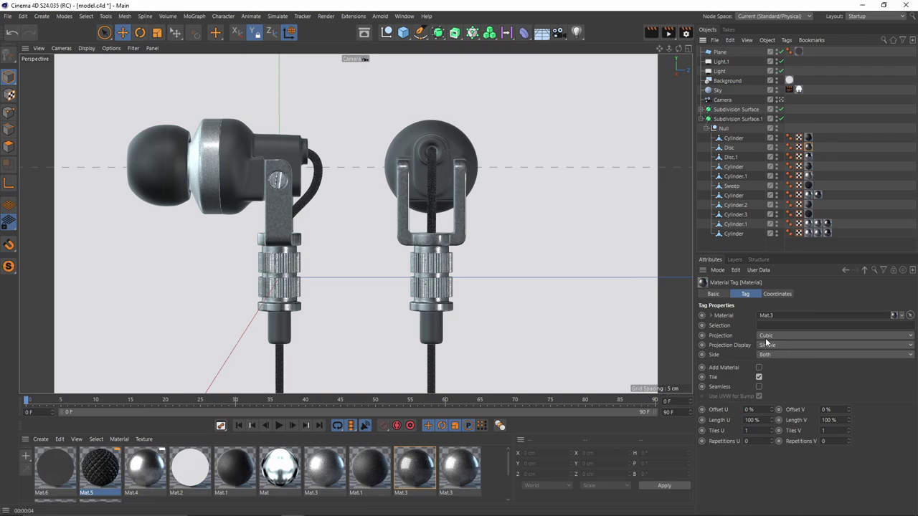
# Step: Open the finished render in the Picture Viewer and switch to Photos to compare it with the earphone reference image
pyautogui.click(404, 16)
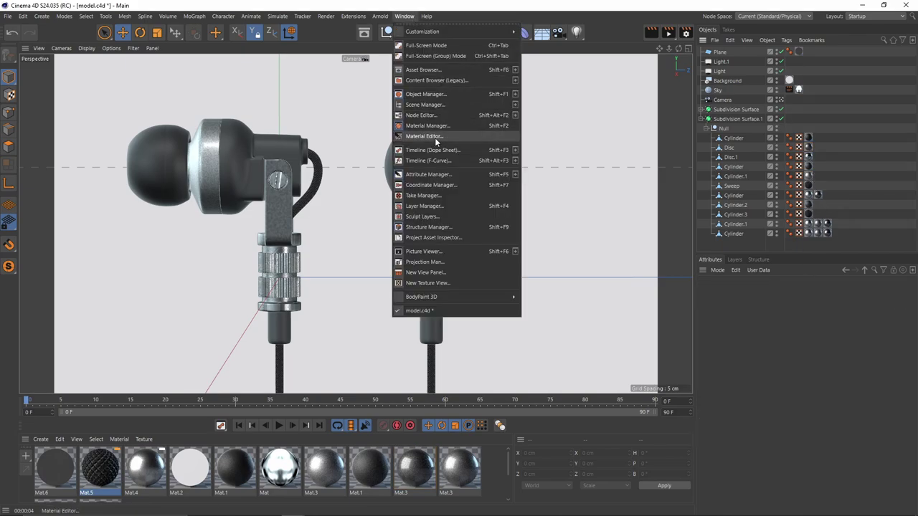
pyautogui.click(443, 251)
pyautogui.moveTo(527, 98); pyautogui.dragTo(458, 37)
pyautogui.scroll(-4, 470, 174)
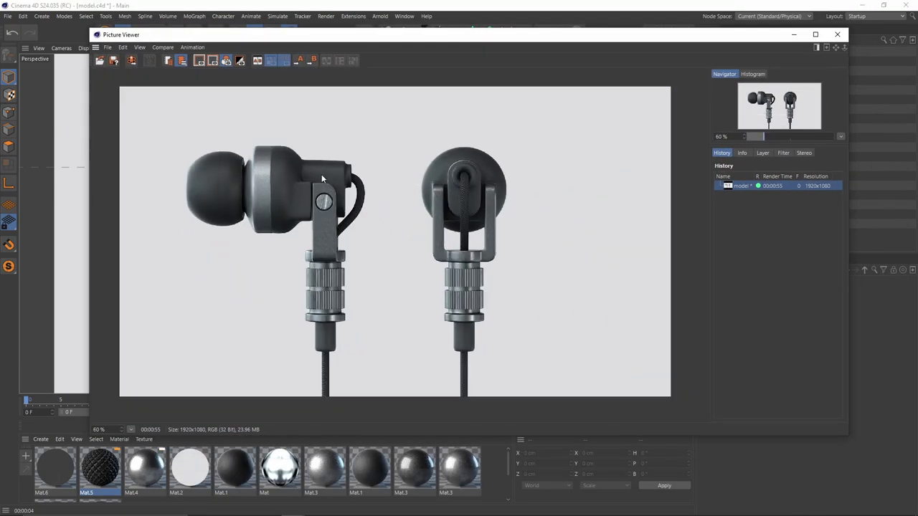
pyautogui.hotkey('alt', 'Tab')
pyautogui.moveTo(334, 126); pyautogui.dragTo(641, 93)
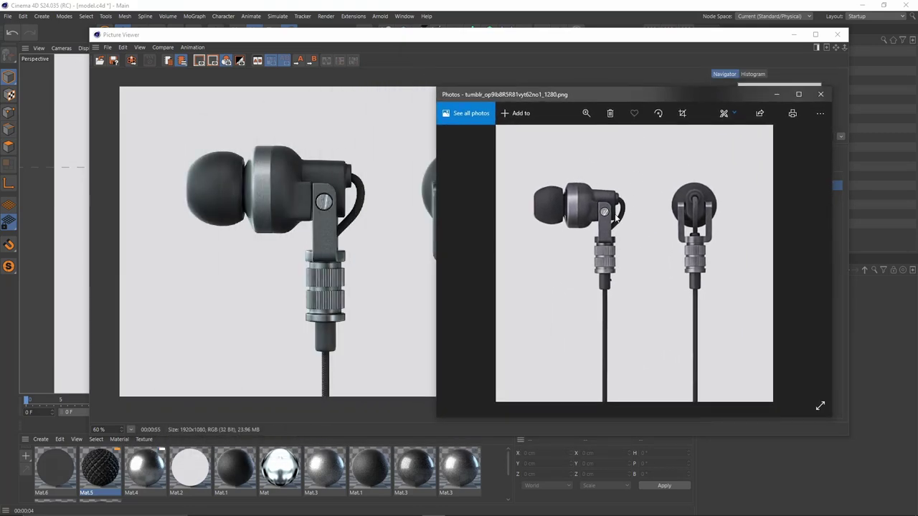
pyautogui.moveTo(583, 91); pyautogui.dragTo(677, 93)
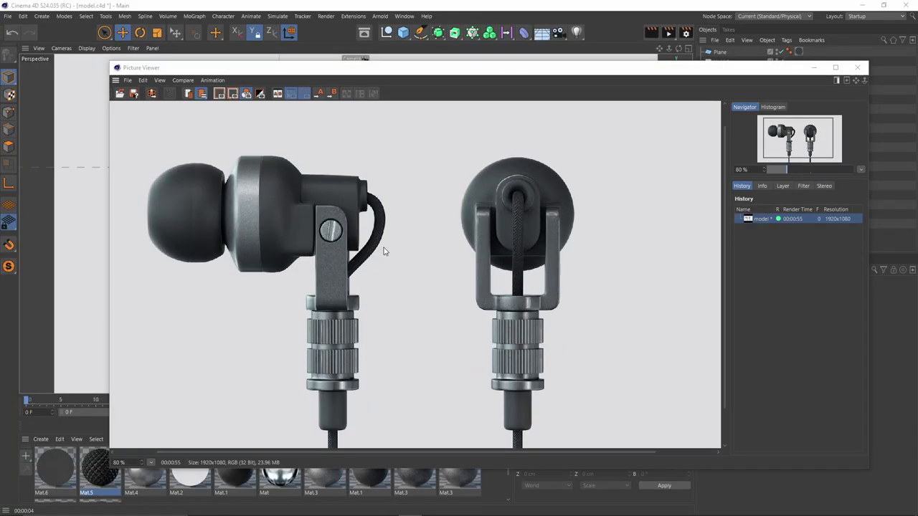
# Step: Examine the render's earphone body, metal connectors and braided cable up close in the Picture Viewer
pyautogui.scroll(-4, 383, 251)
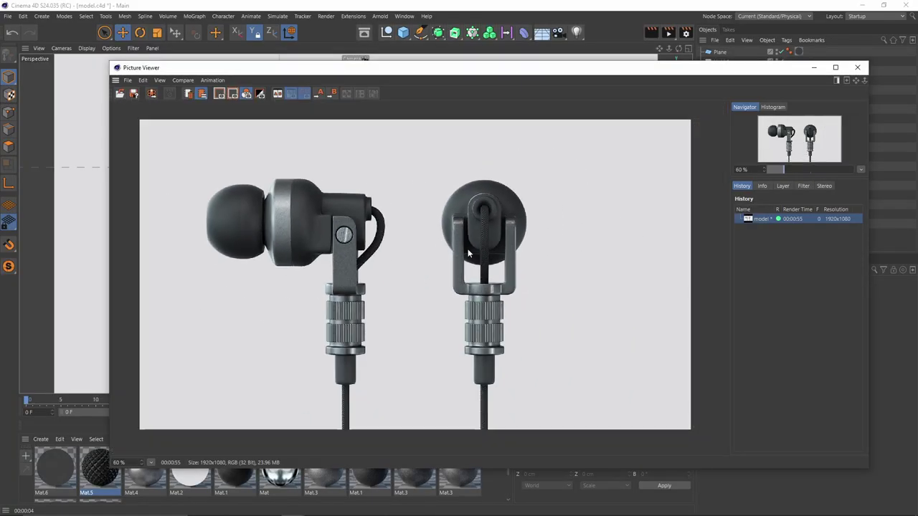
pyautogui.scroll(3, 468, 253)
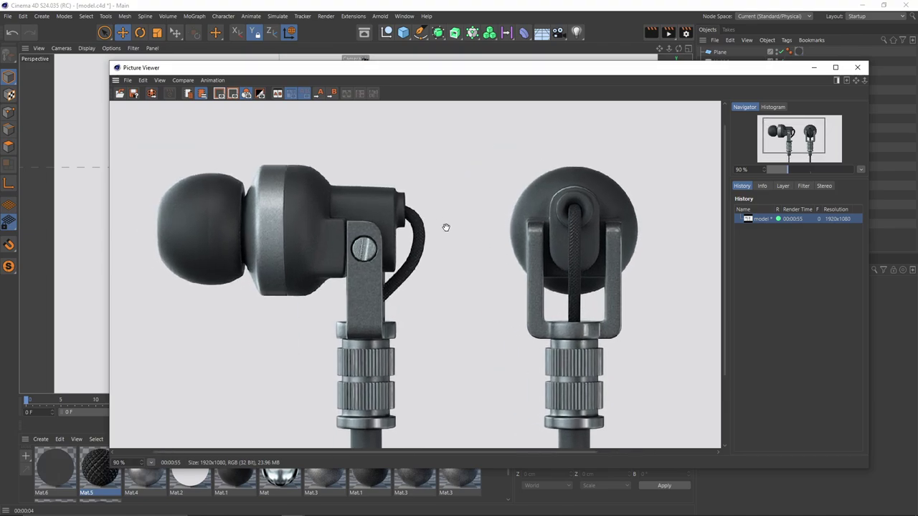
pyautogui.scroll(-1, 446, 227)
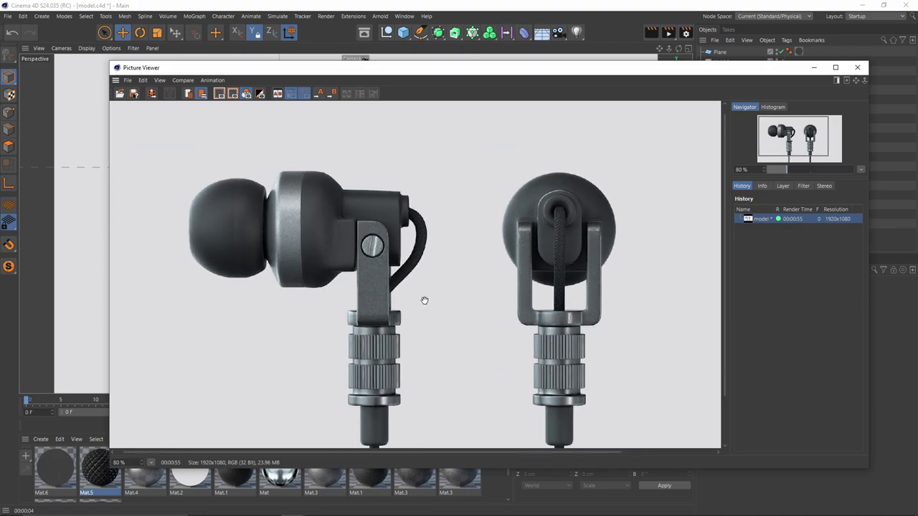
pyautogui.moveTo(425, 301); pyautogui.dragTo(451, 271)
pyautogui.scroll(4, 435, 274)
pyautogui.moveTo(424, 153); pyautogui.dragTo(423, 215)
pyautogui.scroll(-5, 423, 215)
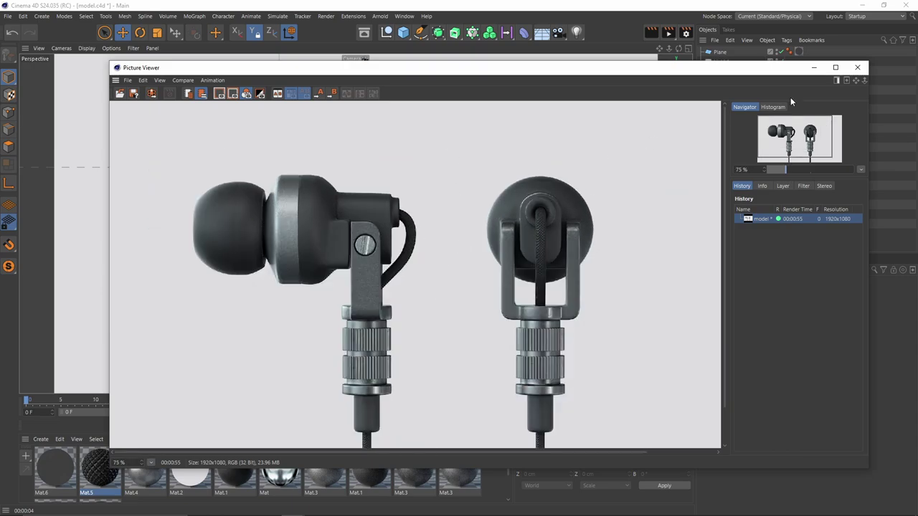
pyautogui.moveTo(818, 72); pyautogui.dragTo(739, 67)
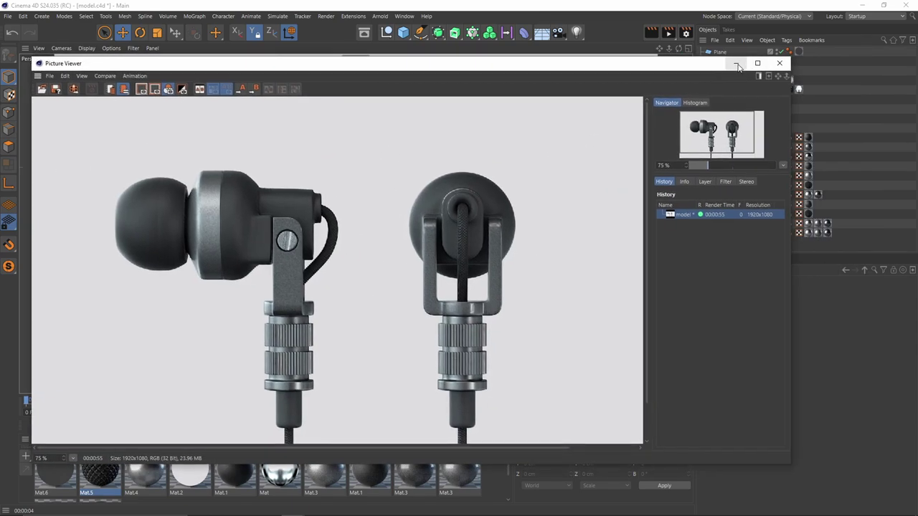